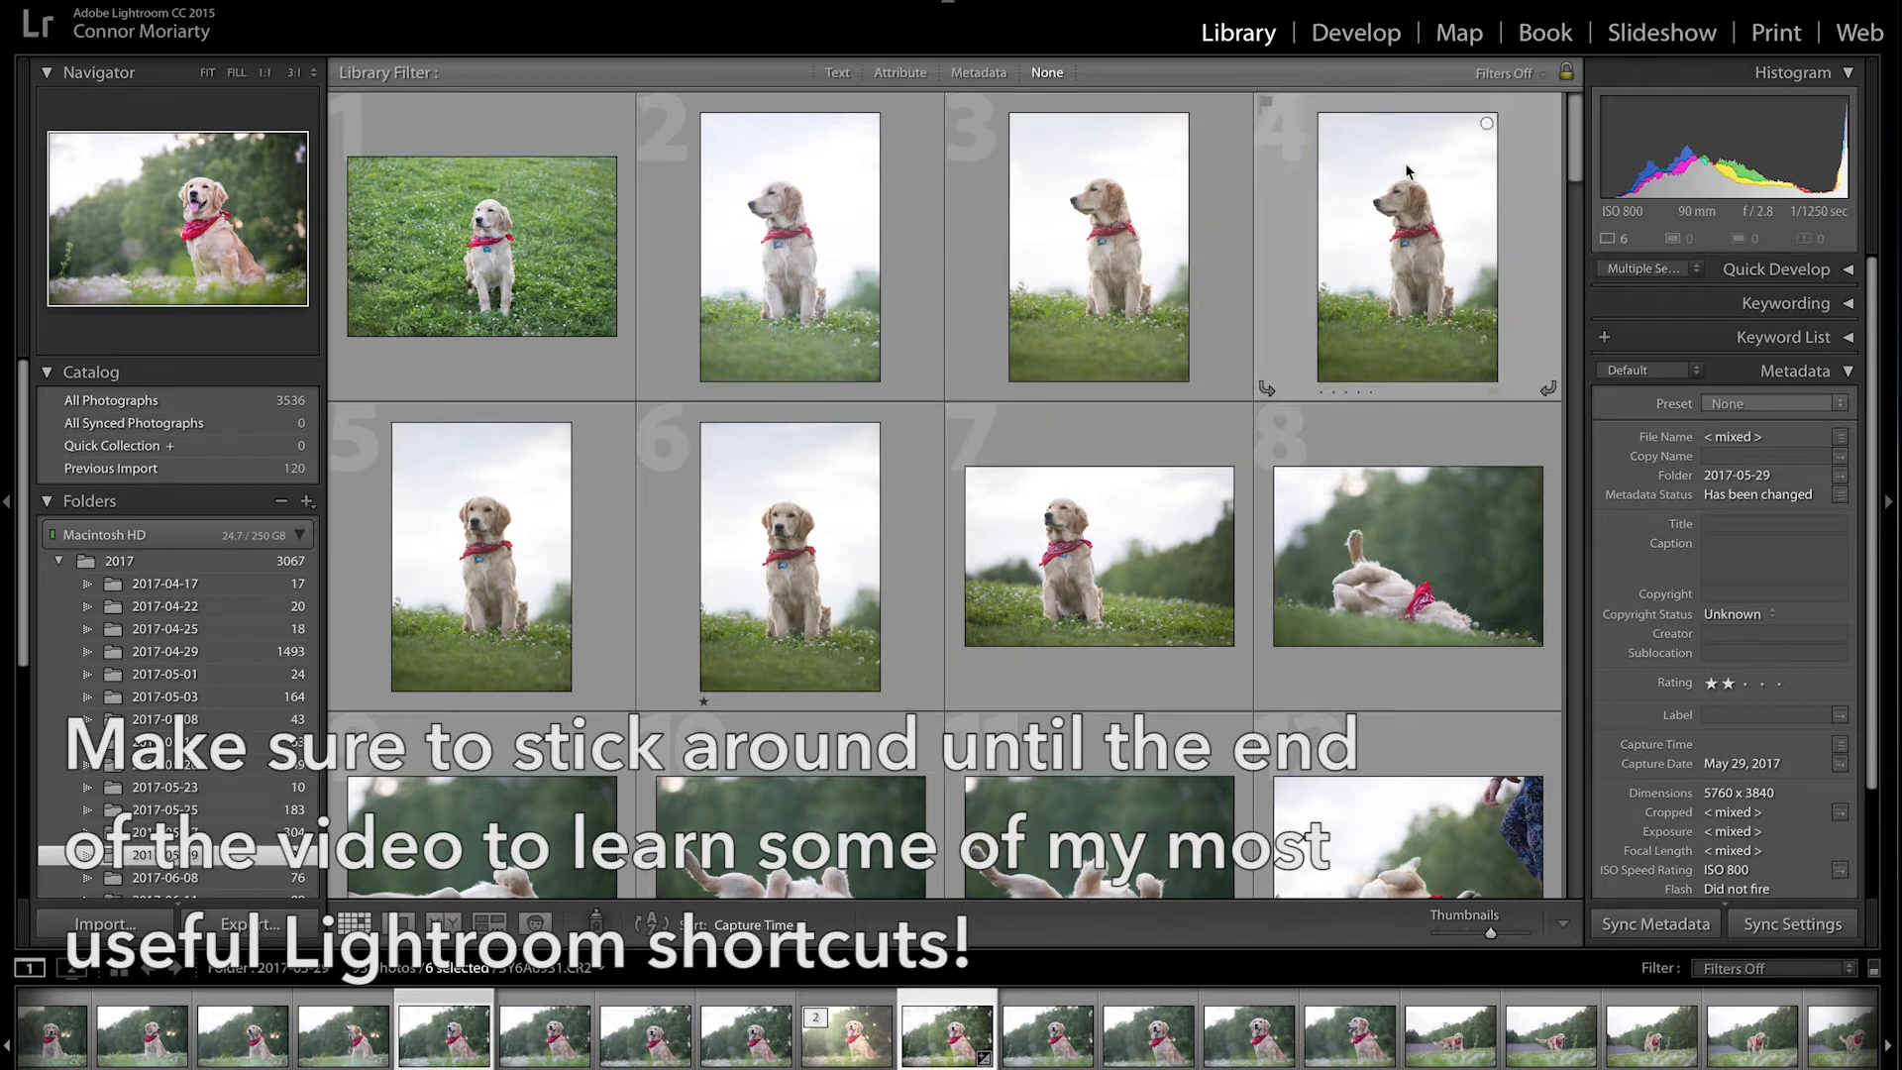
Step: Select all photos rated two stars and open them in Develop, starting with 3Y6A6931.CR2
{"action": "mouse_move", "coordinate": [1579, 153]}
{"action": "left_mouse_down"}
{"action": "mouse_move", "coordinate": [1656, 702]}
{"action": "mouse_move", "coordinate": [1597, 508]}
{"action": "mouse_move", "coordinate": [1561, 137]}
{"action": "left_mouse_up"}
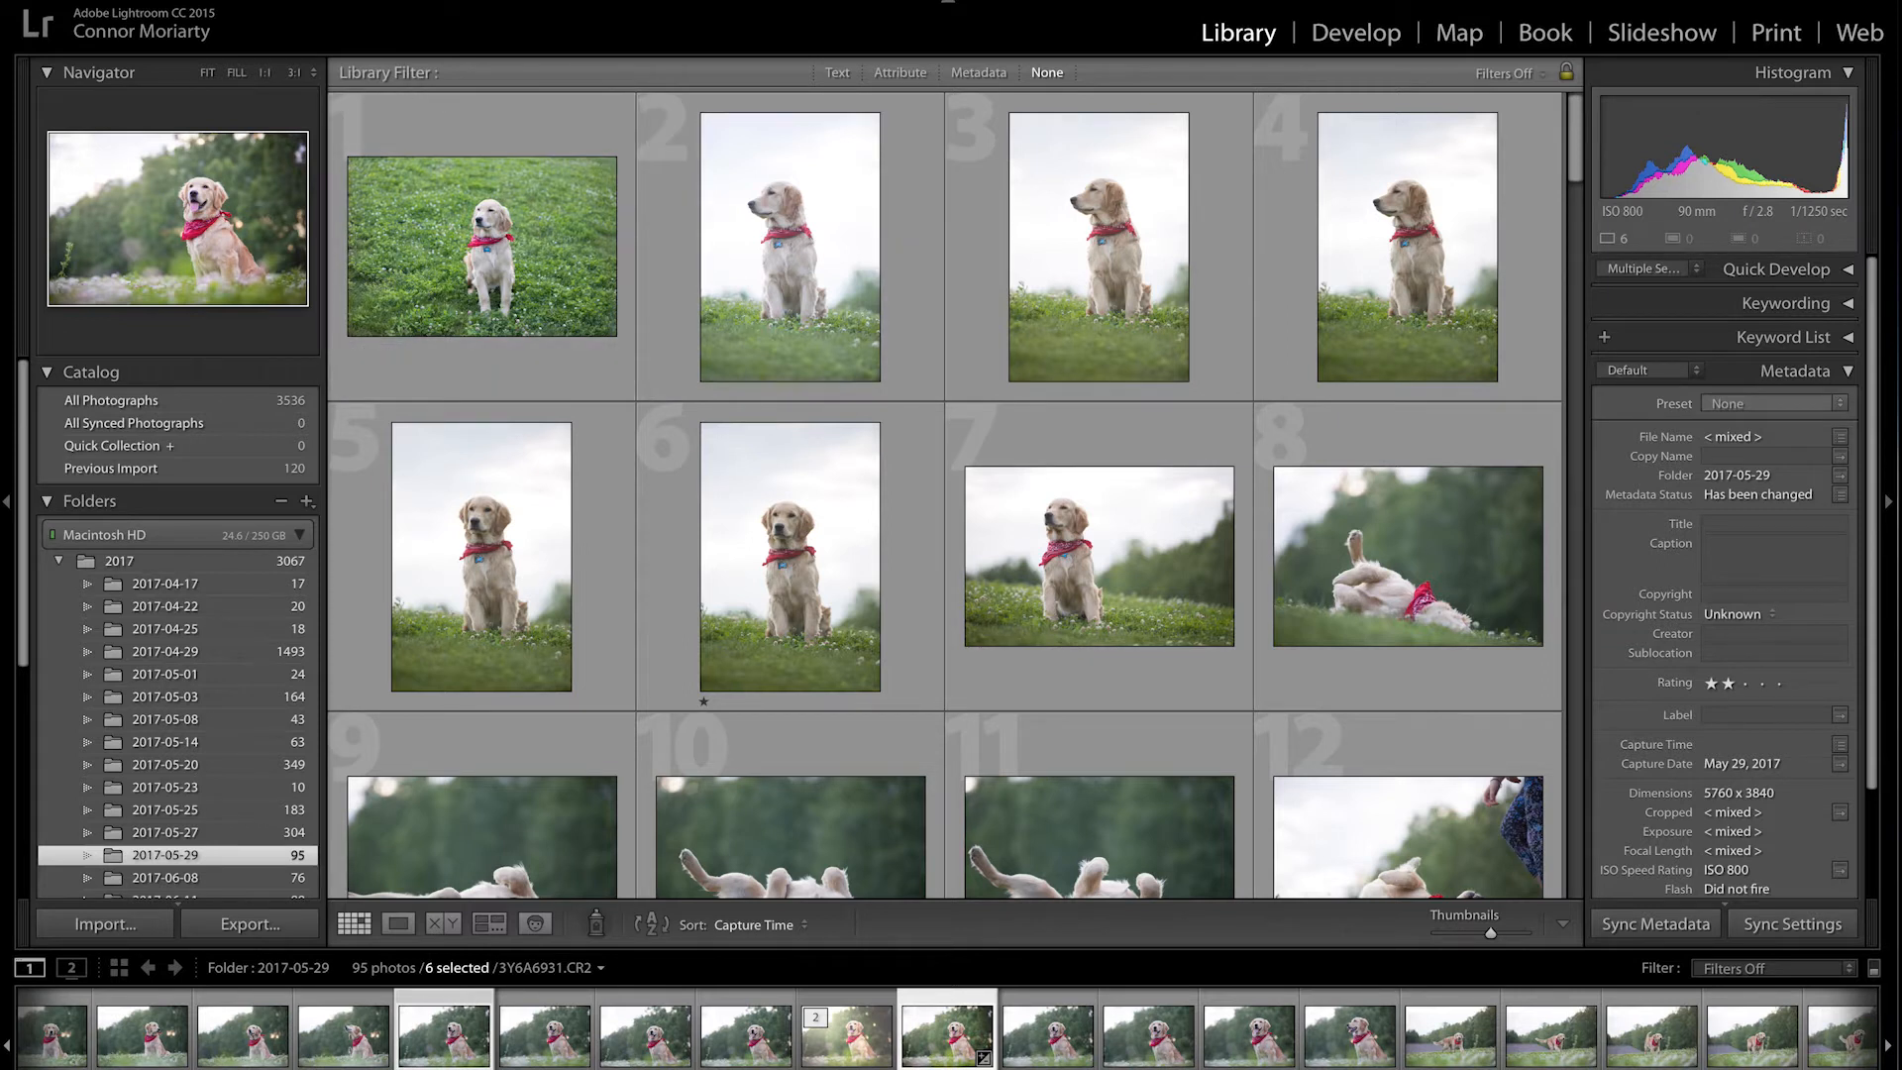
{"action": "left_click", "coordinate": [219, 0]}
{"action": "mouse_move", "coordinate": [396, 334]}
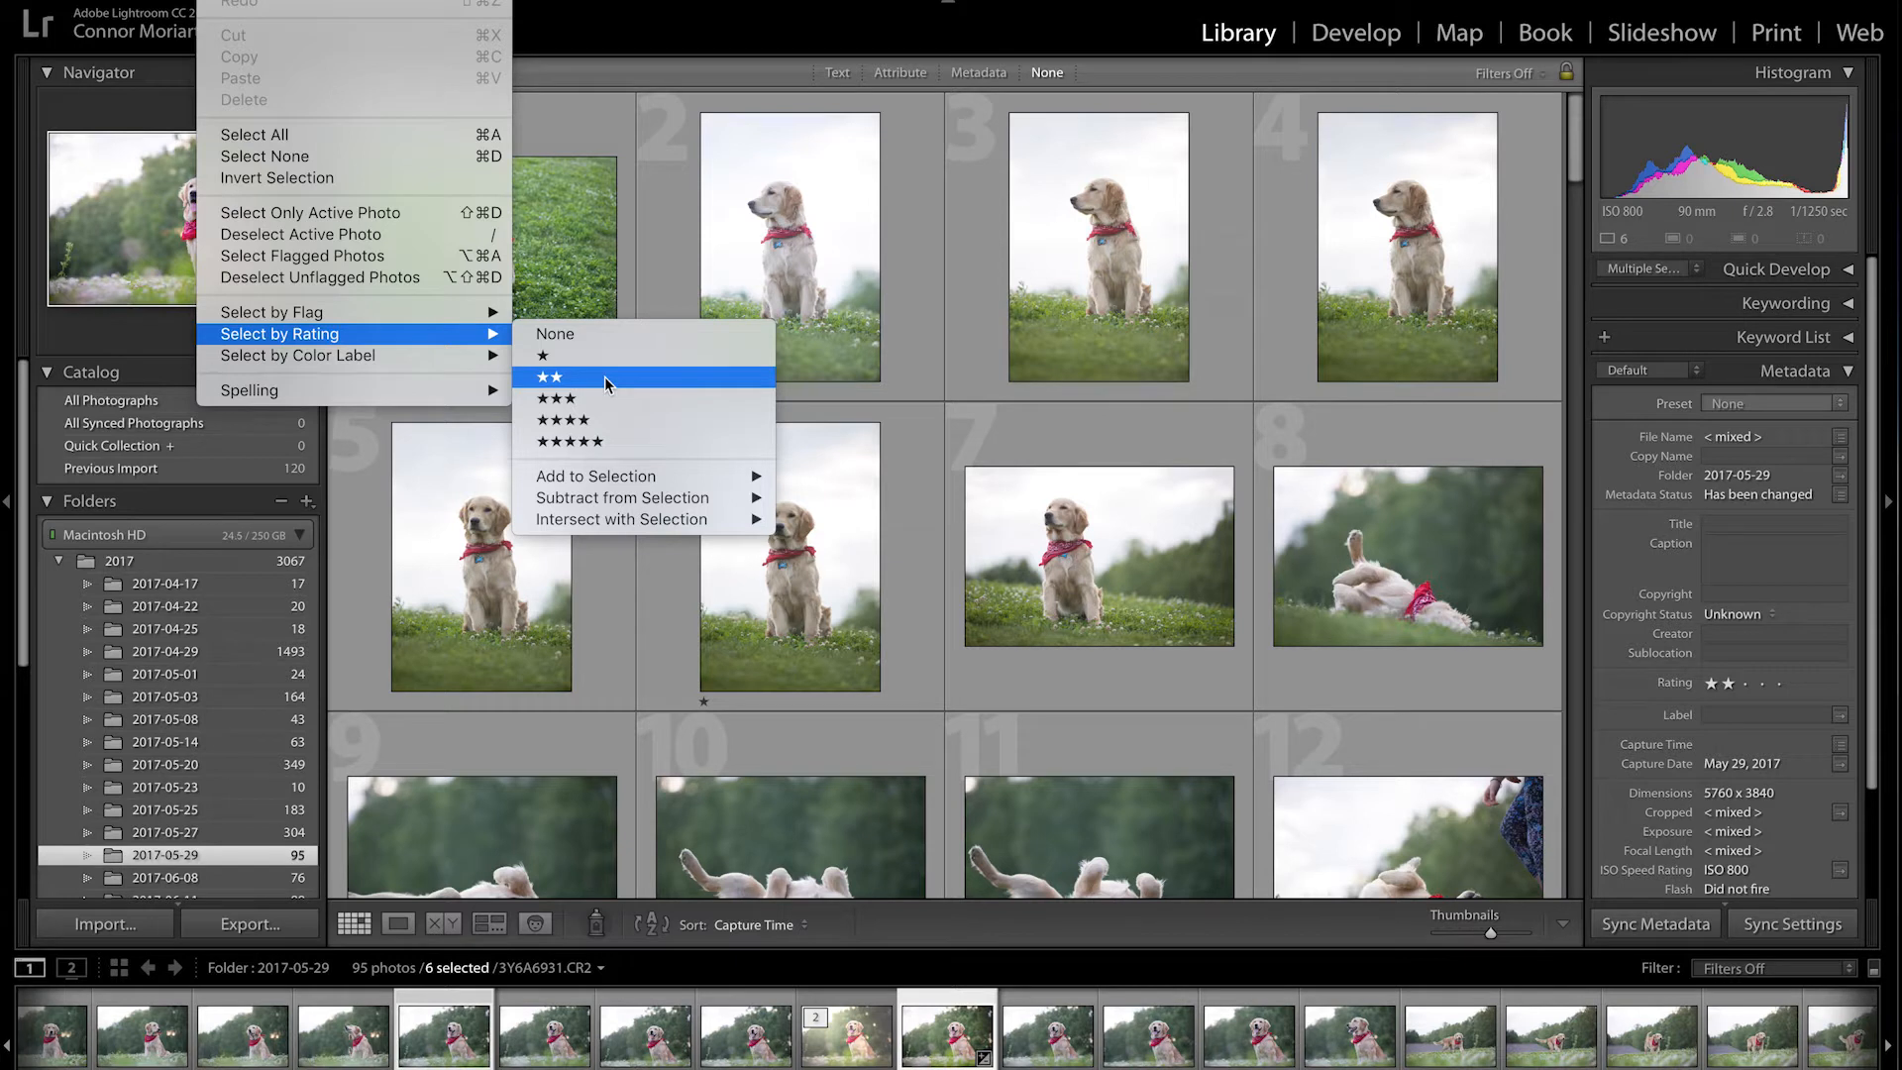
{"action": "left_click", "coordinate": [604, 376]}
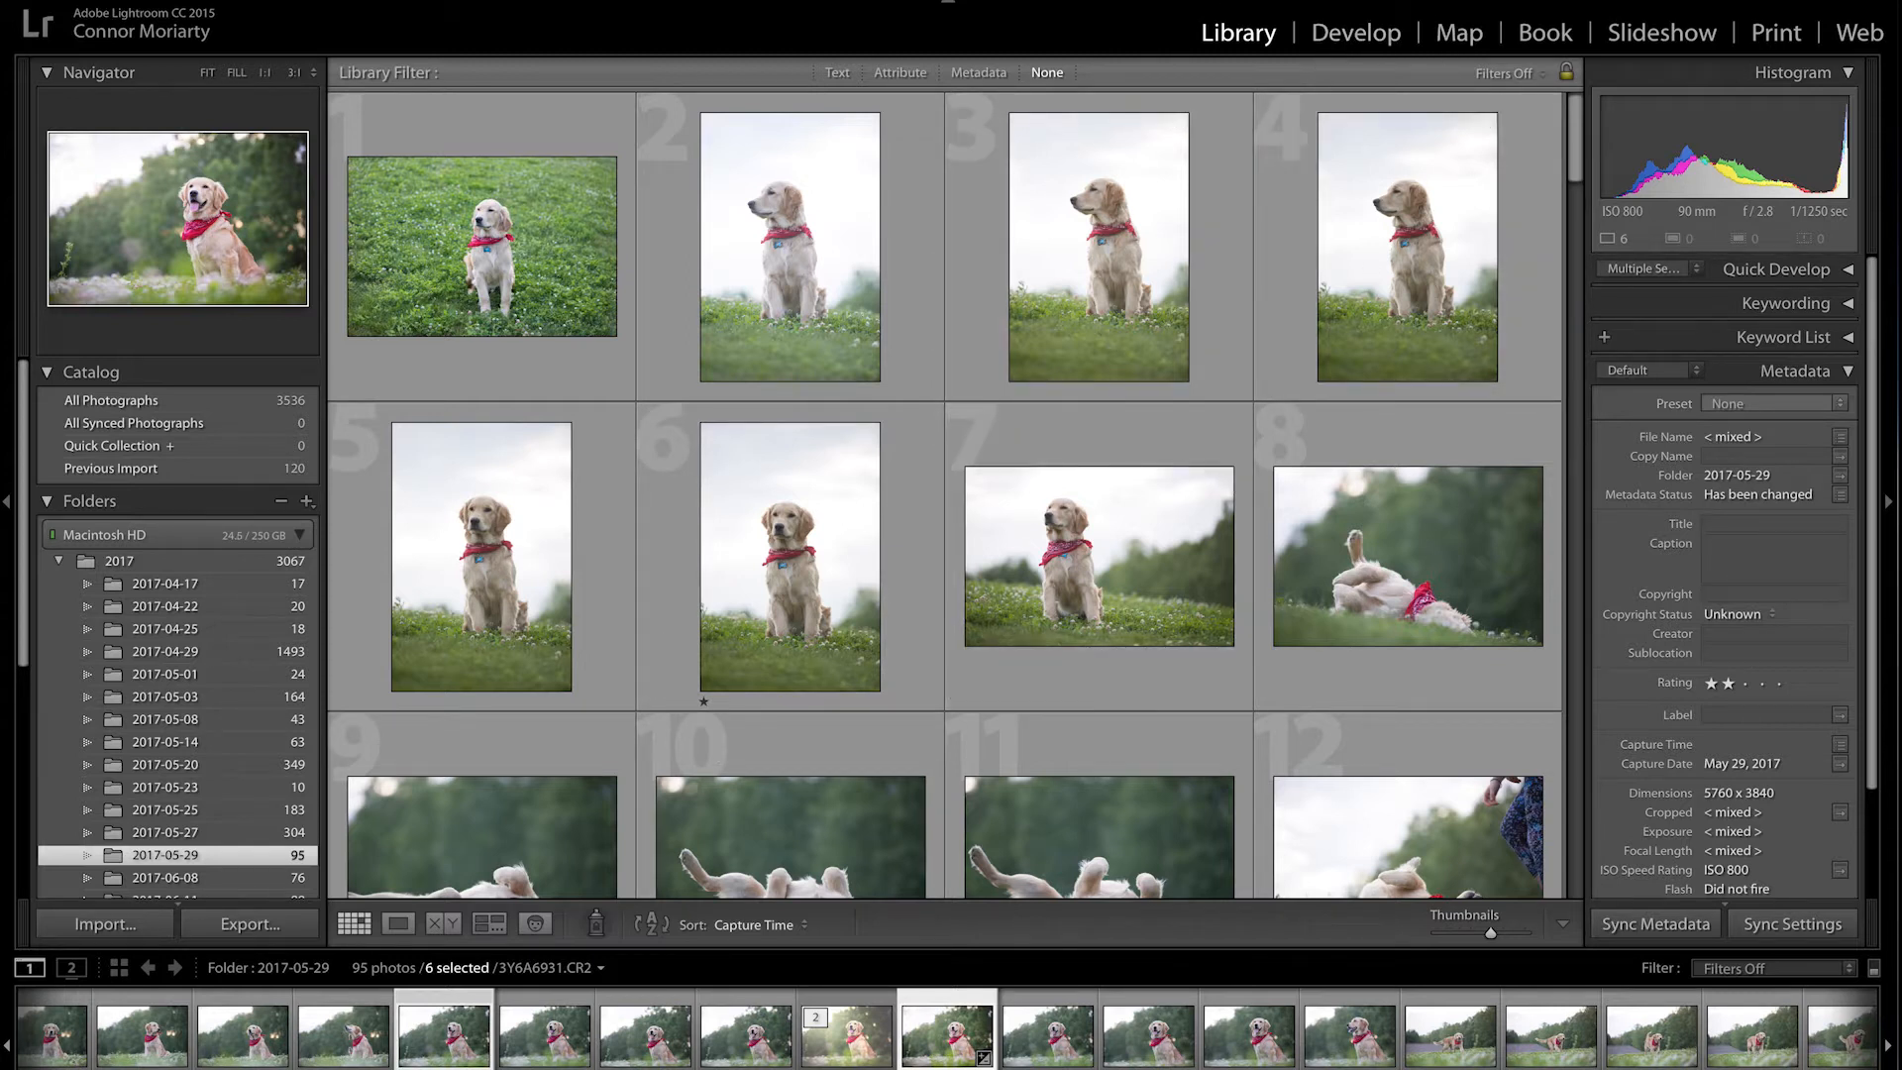
{"action": "left_click", "coordinate": [1368, 40]}
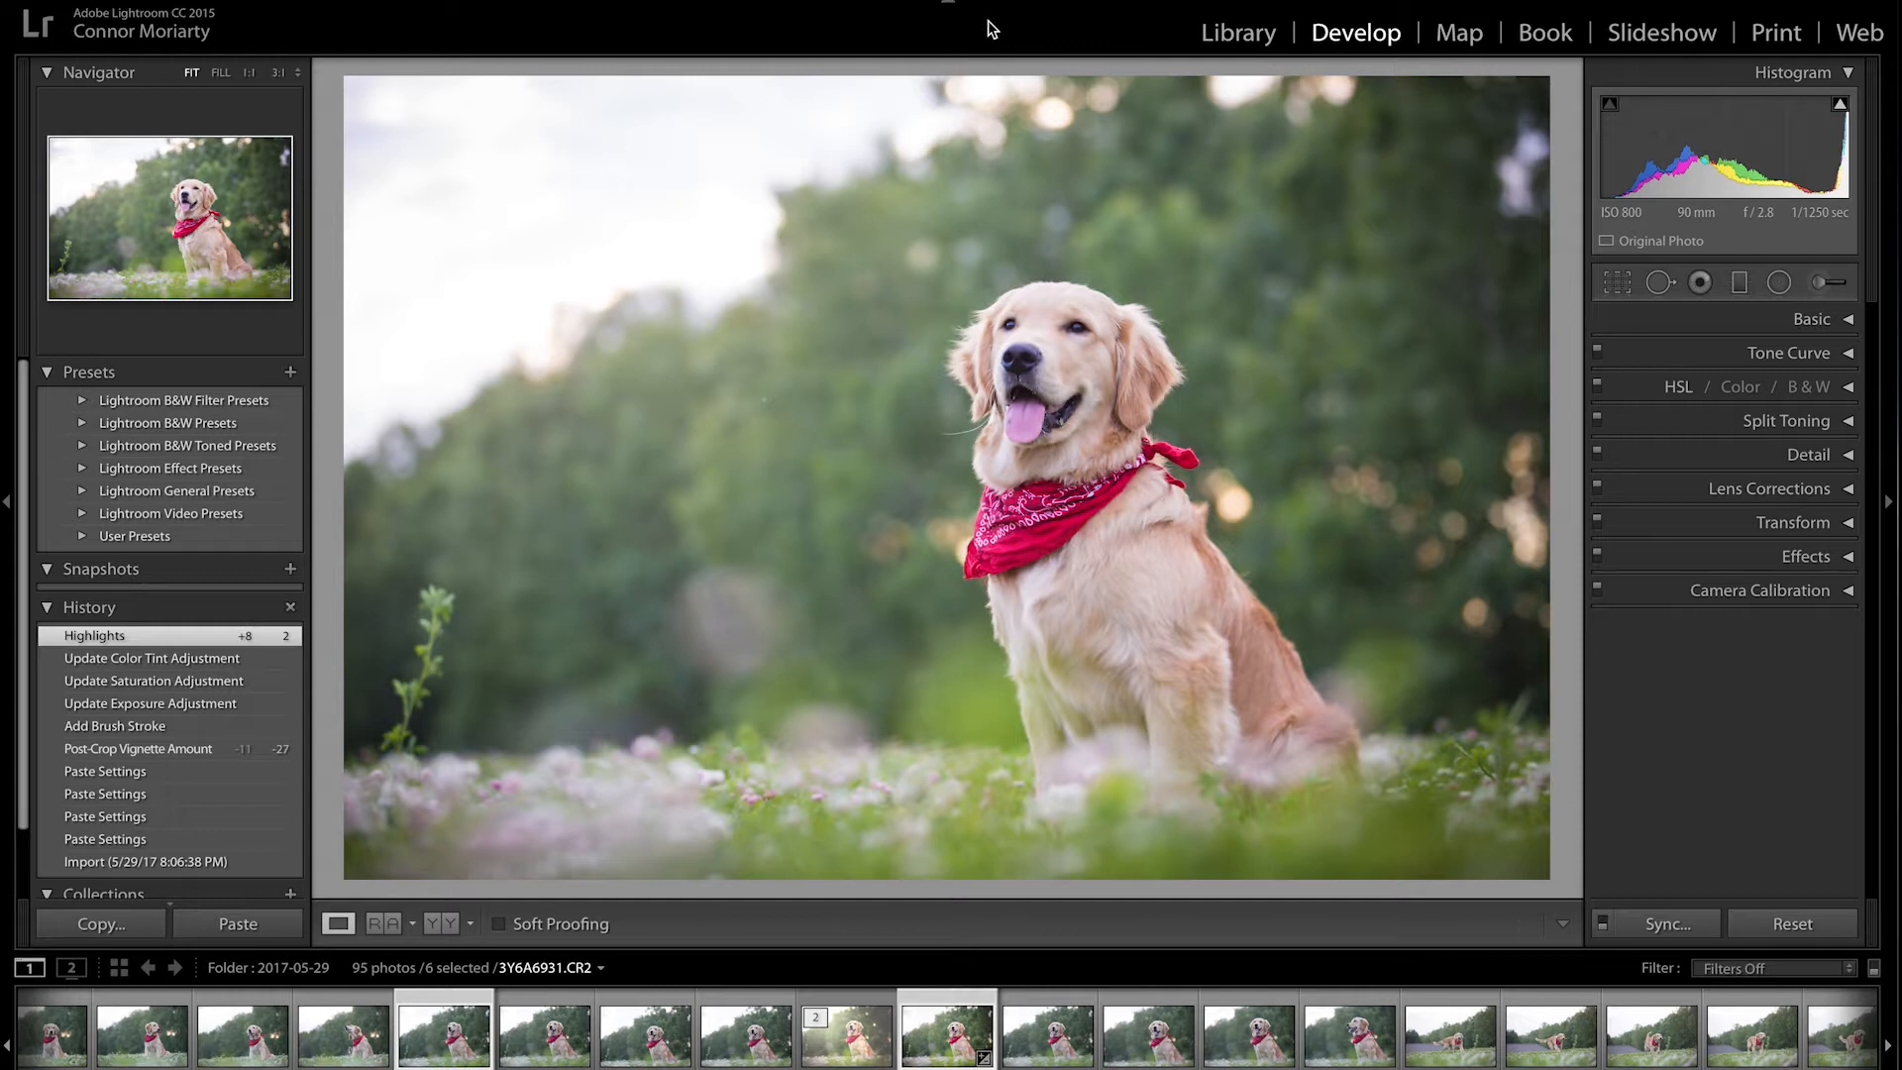
Step: Step through the selection to the walking retriever photo 3Y6A6977 and hide the filmstrip with F6
{"action": "key", "text": "Right"}
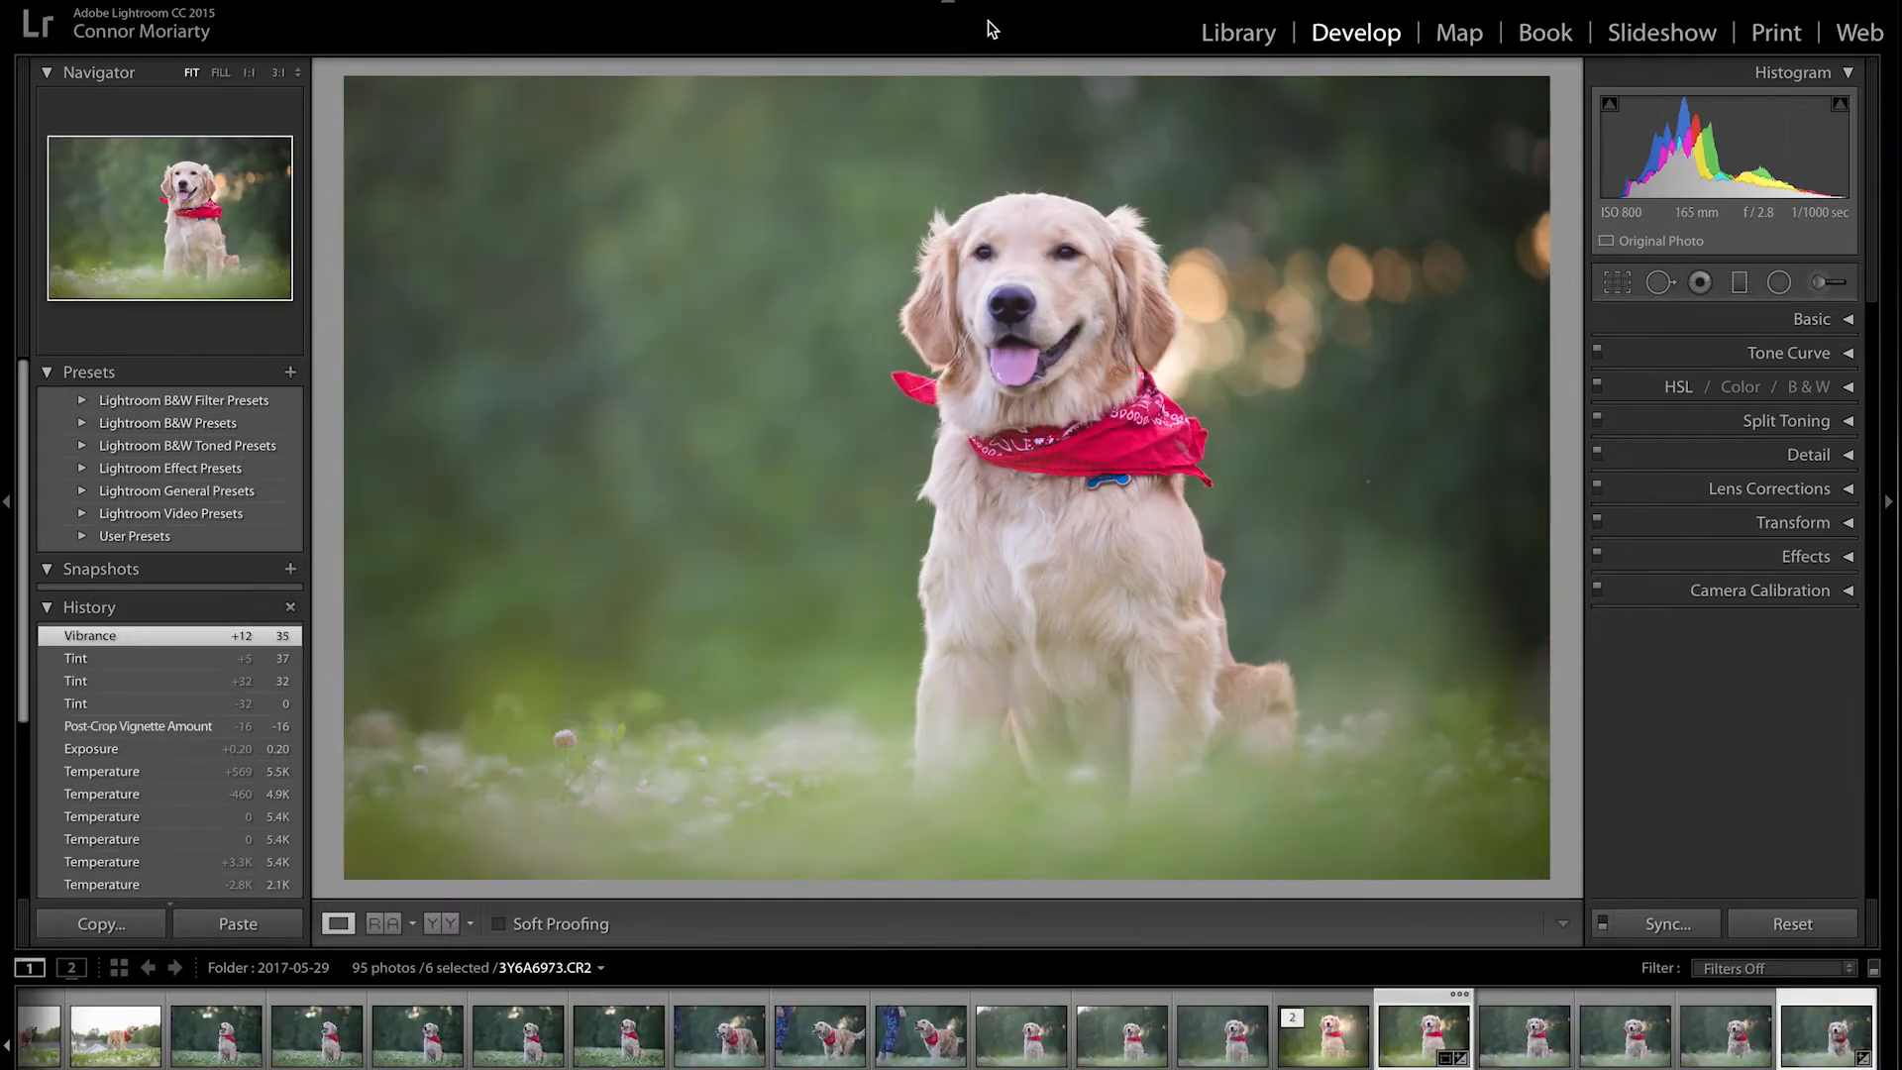
{"action": "key", "text": "Right"}
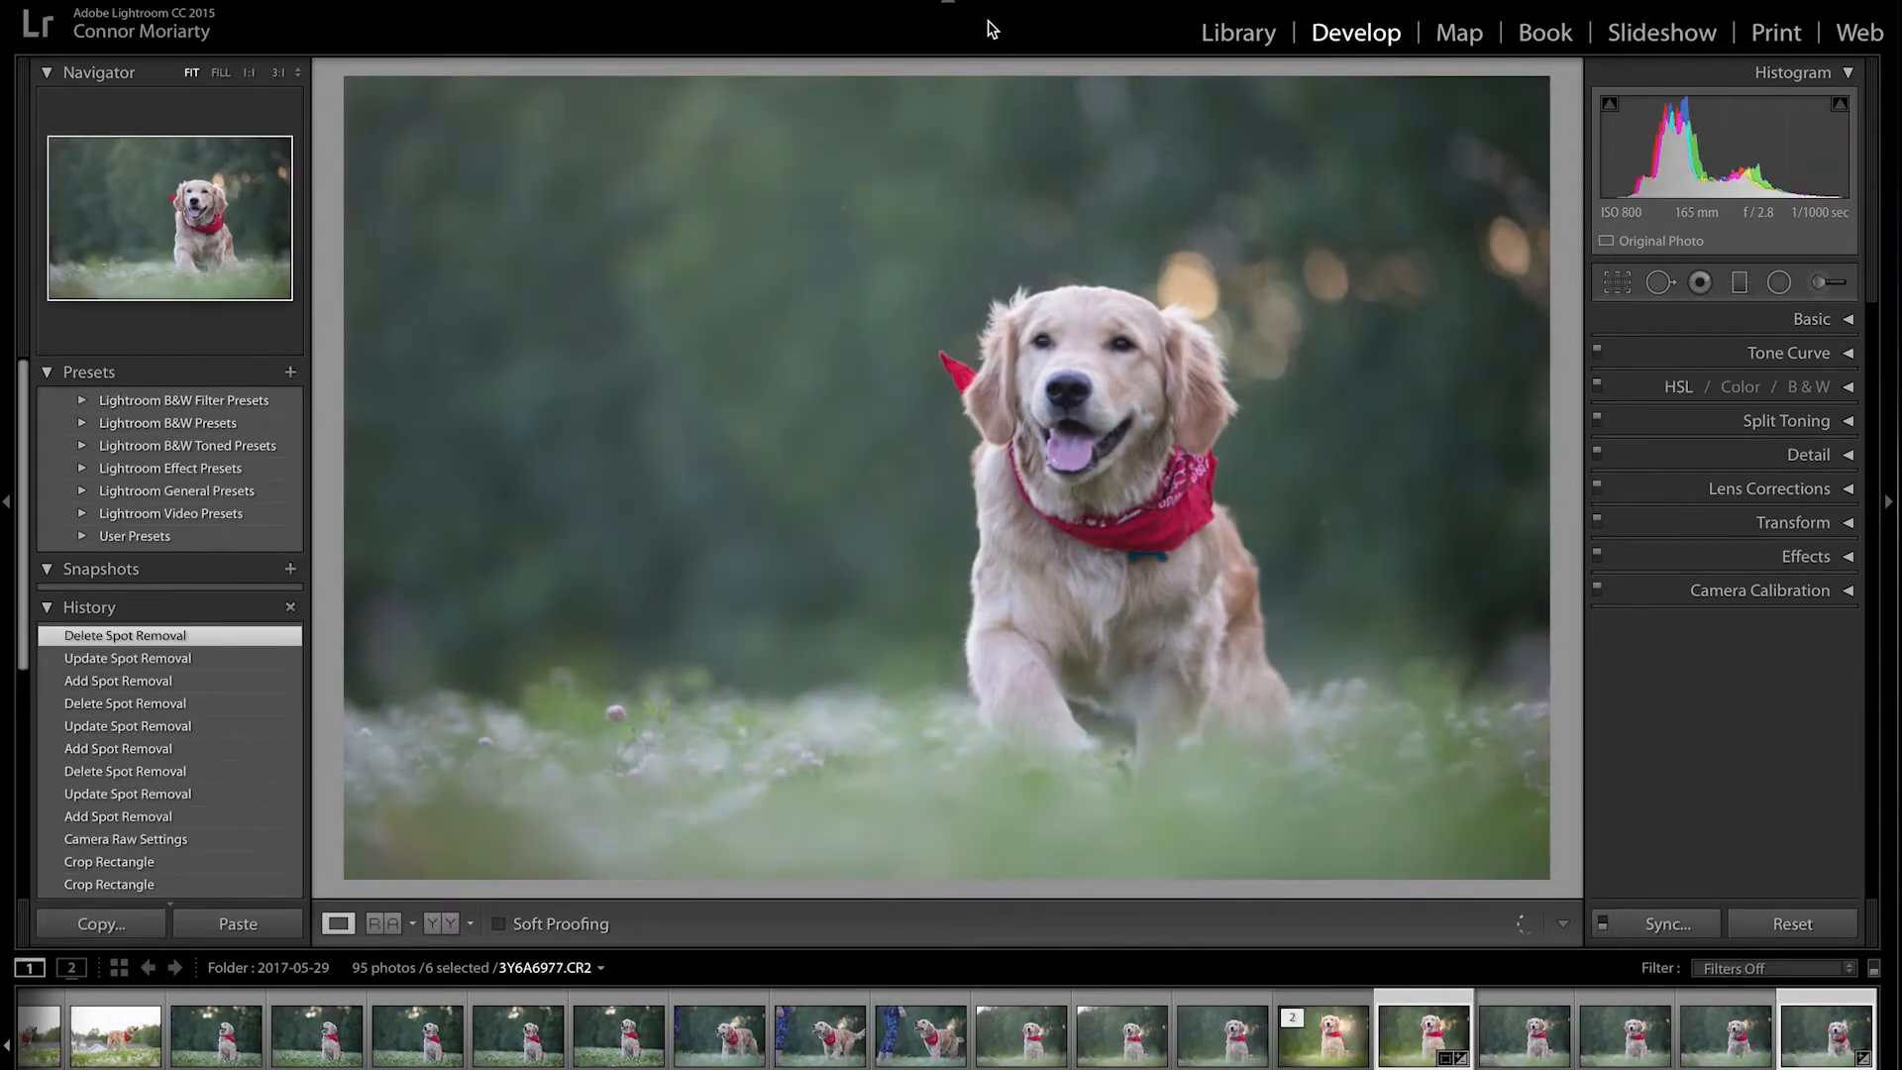
{"action": "key", "text": "Right"}
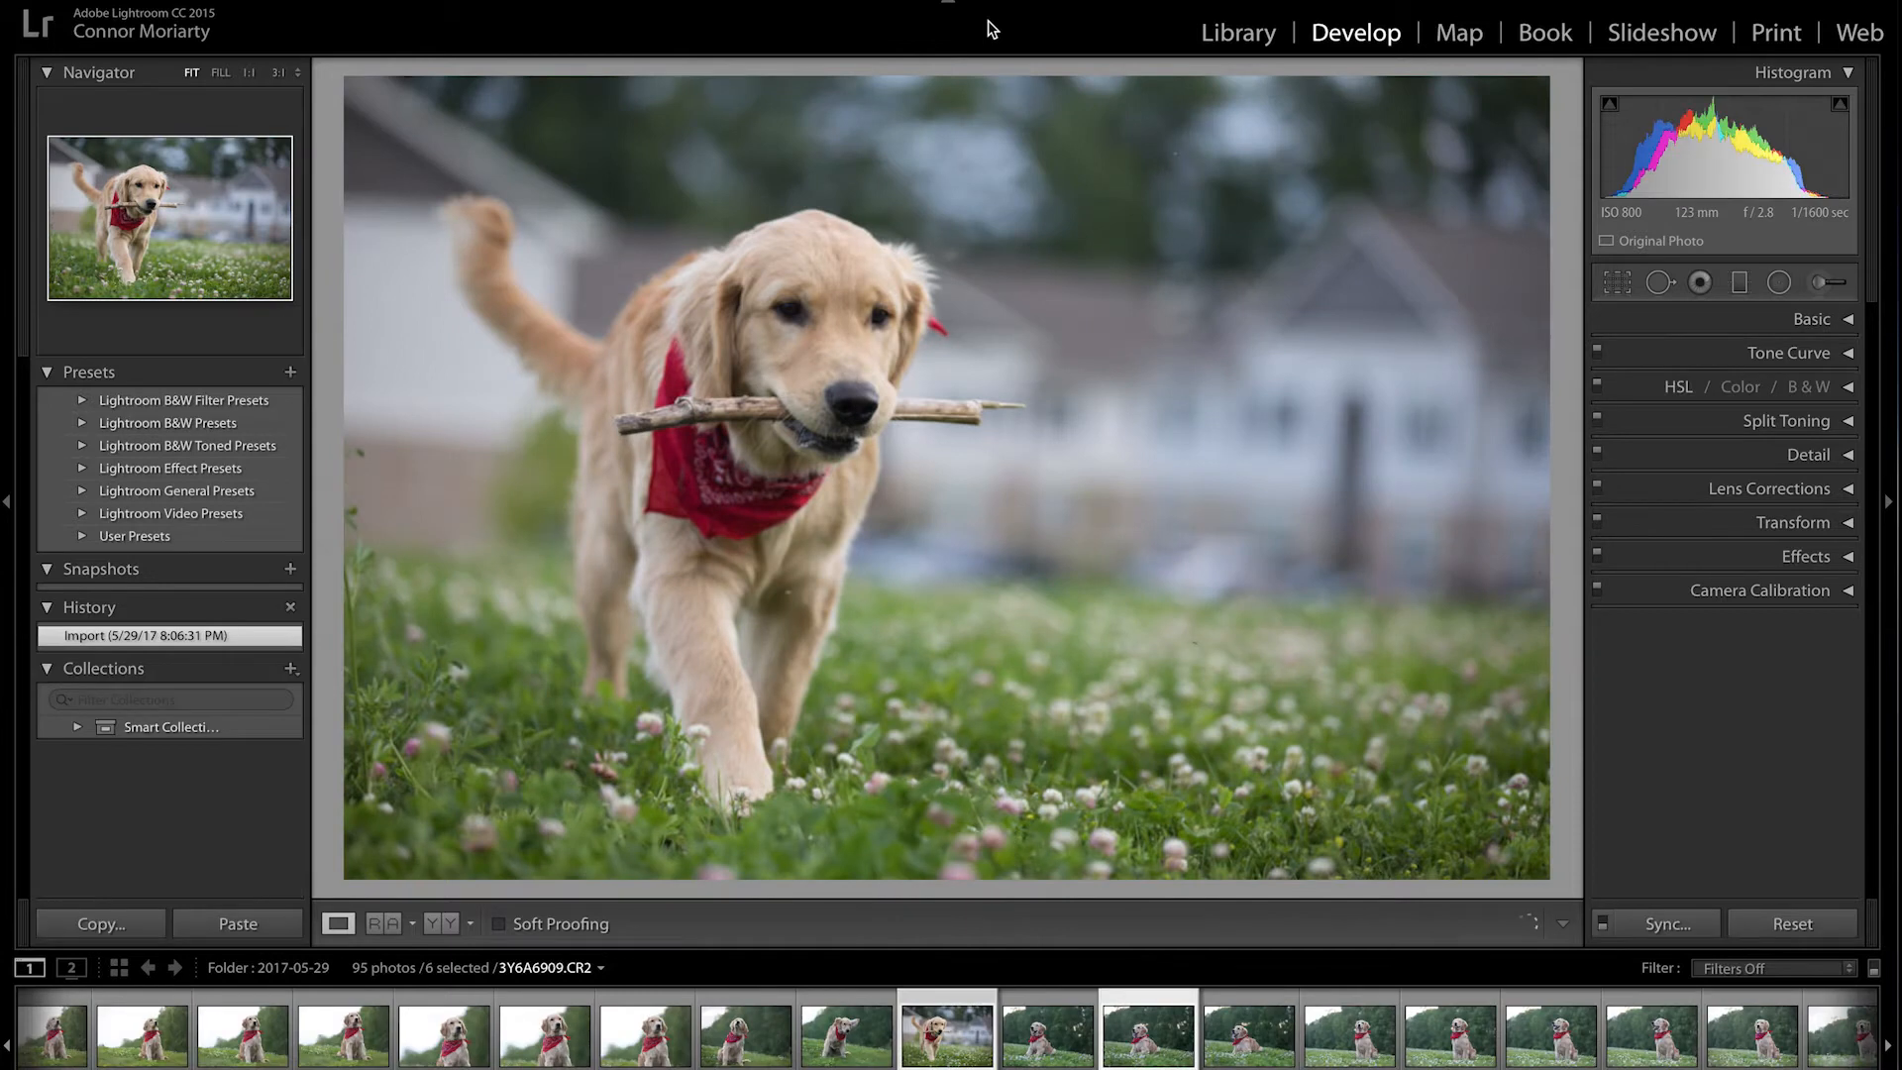
{"action": "key", "text": "Right"}
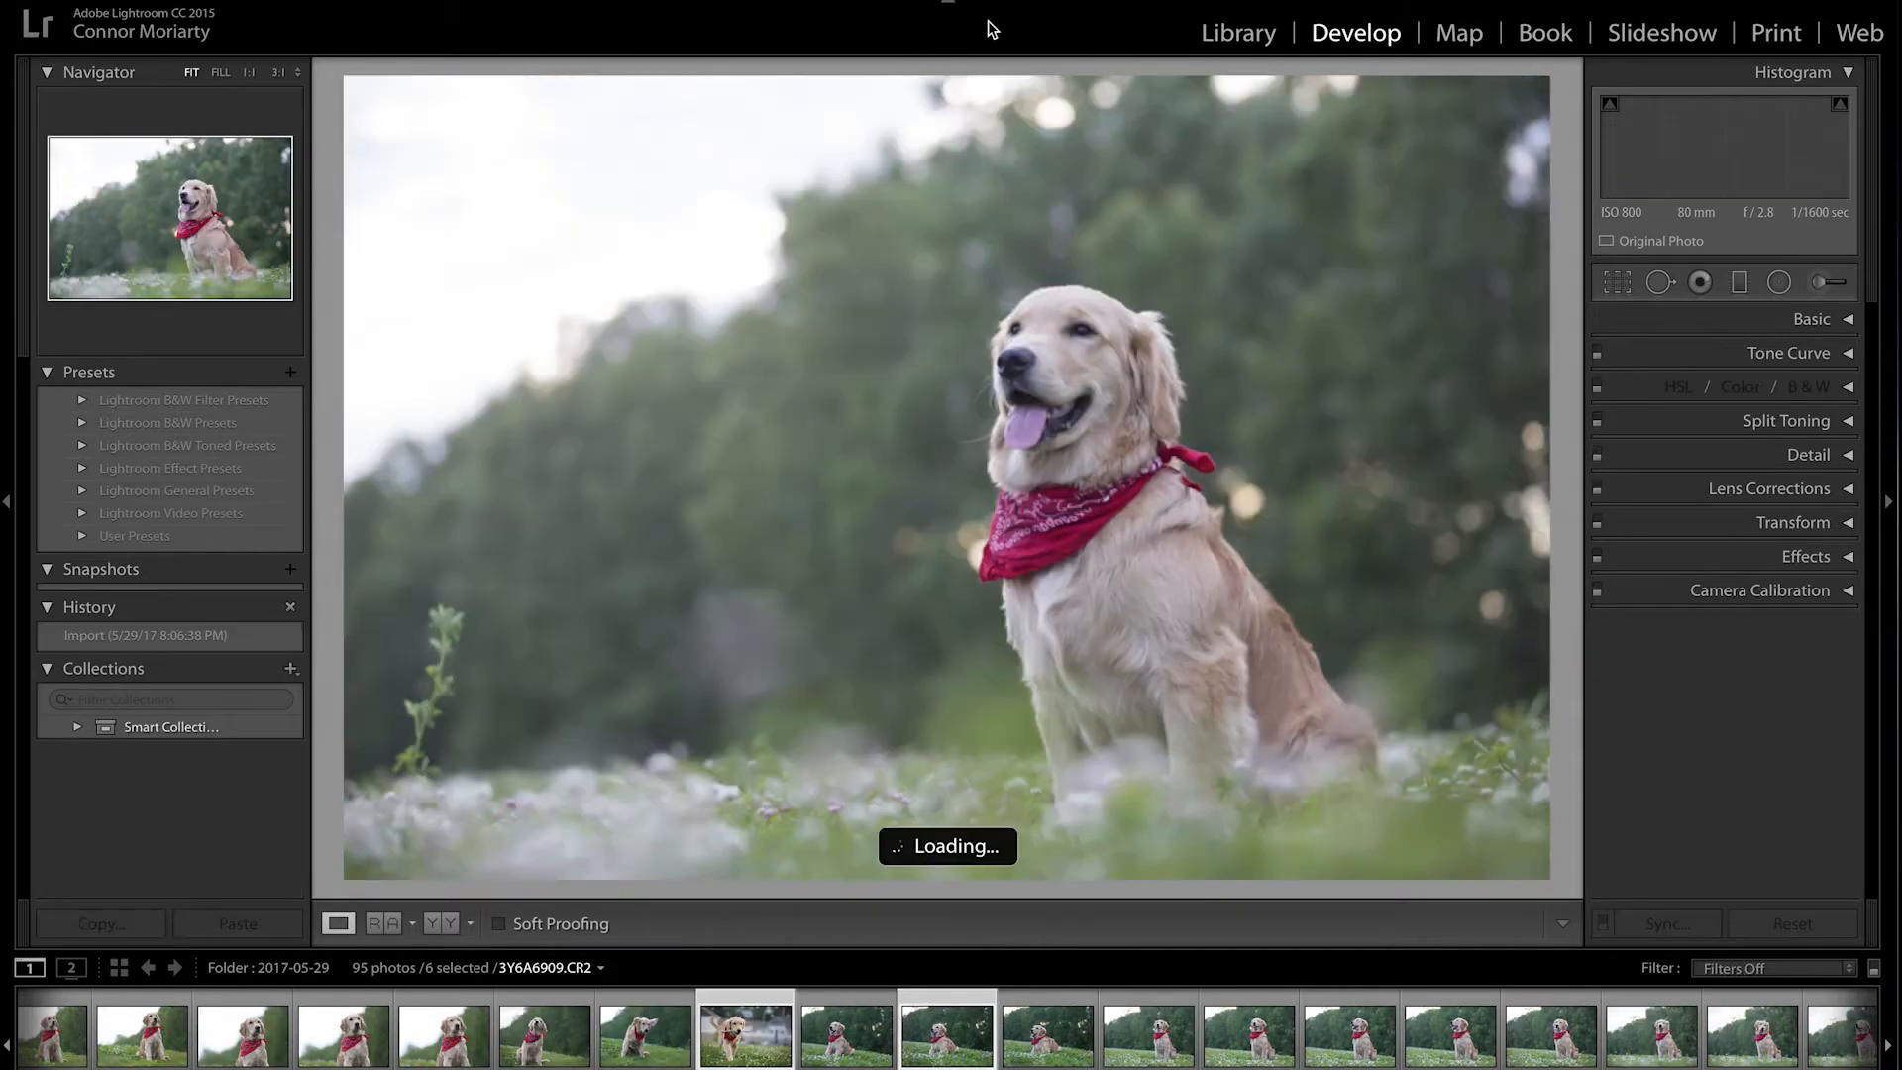
{"action": "key", "text": "Right"}
{"action": "key", "text": "Right"}
{"action": "key", "text": "Right"}
{"action": "key", "text": "Right"}
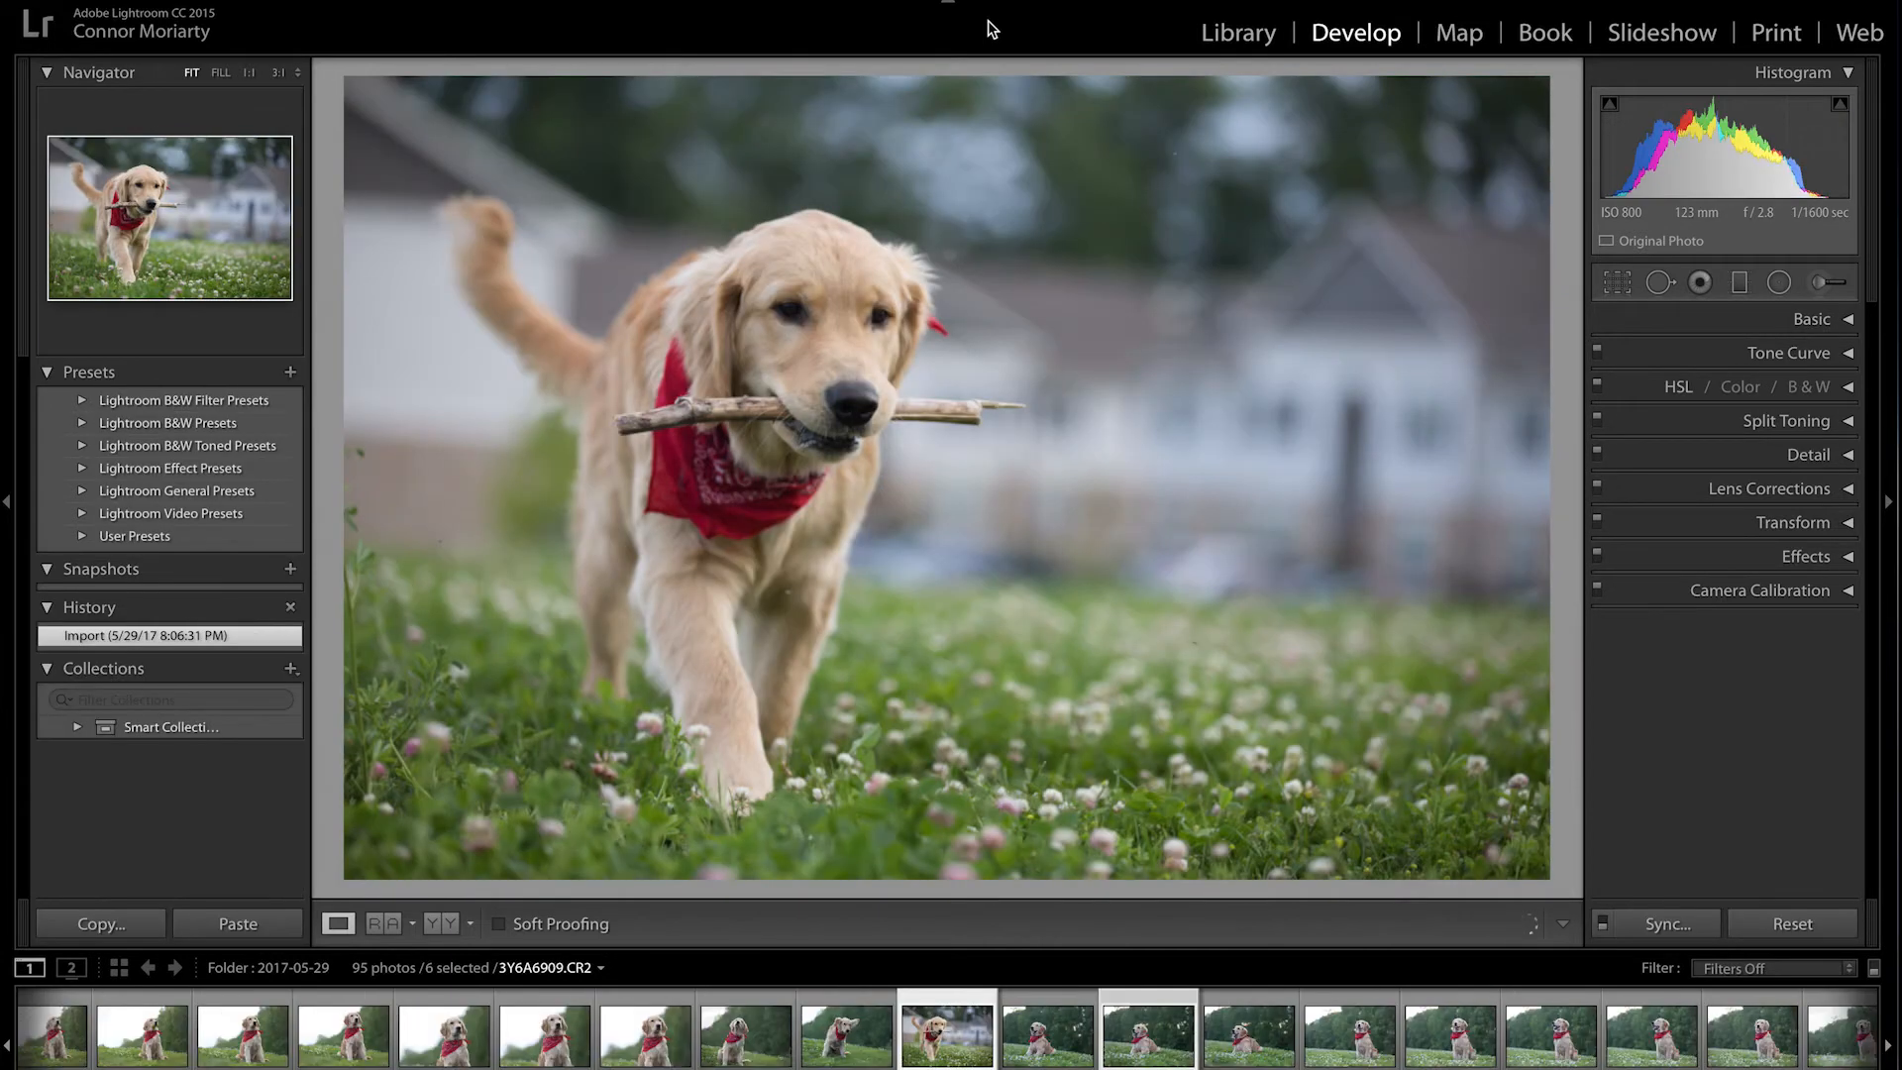
{"action": "key", "text": "Right"}
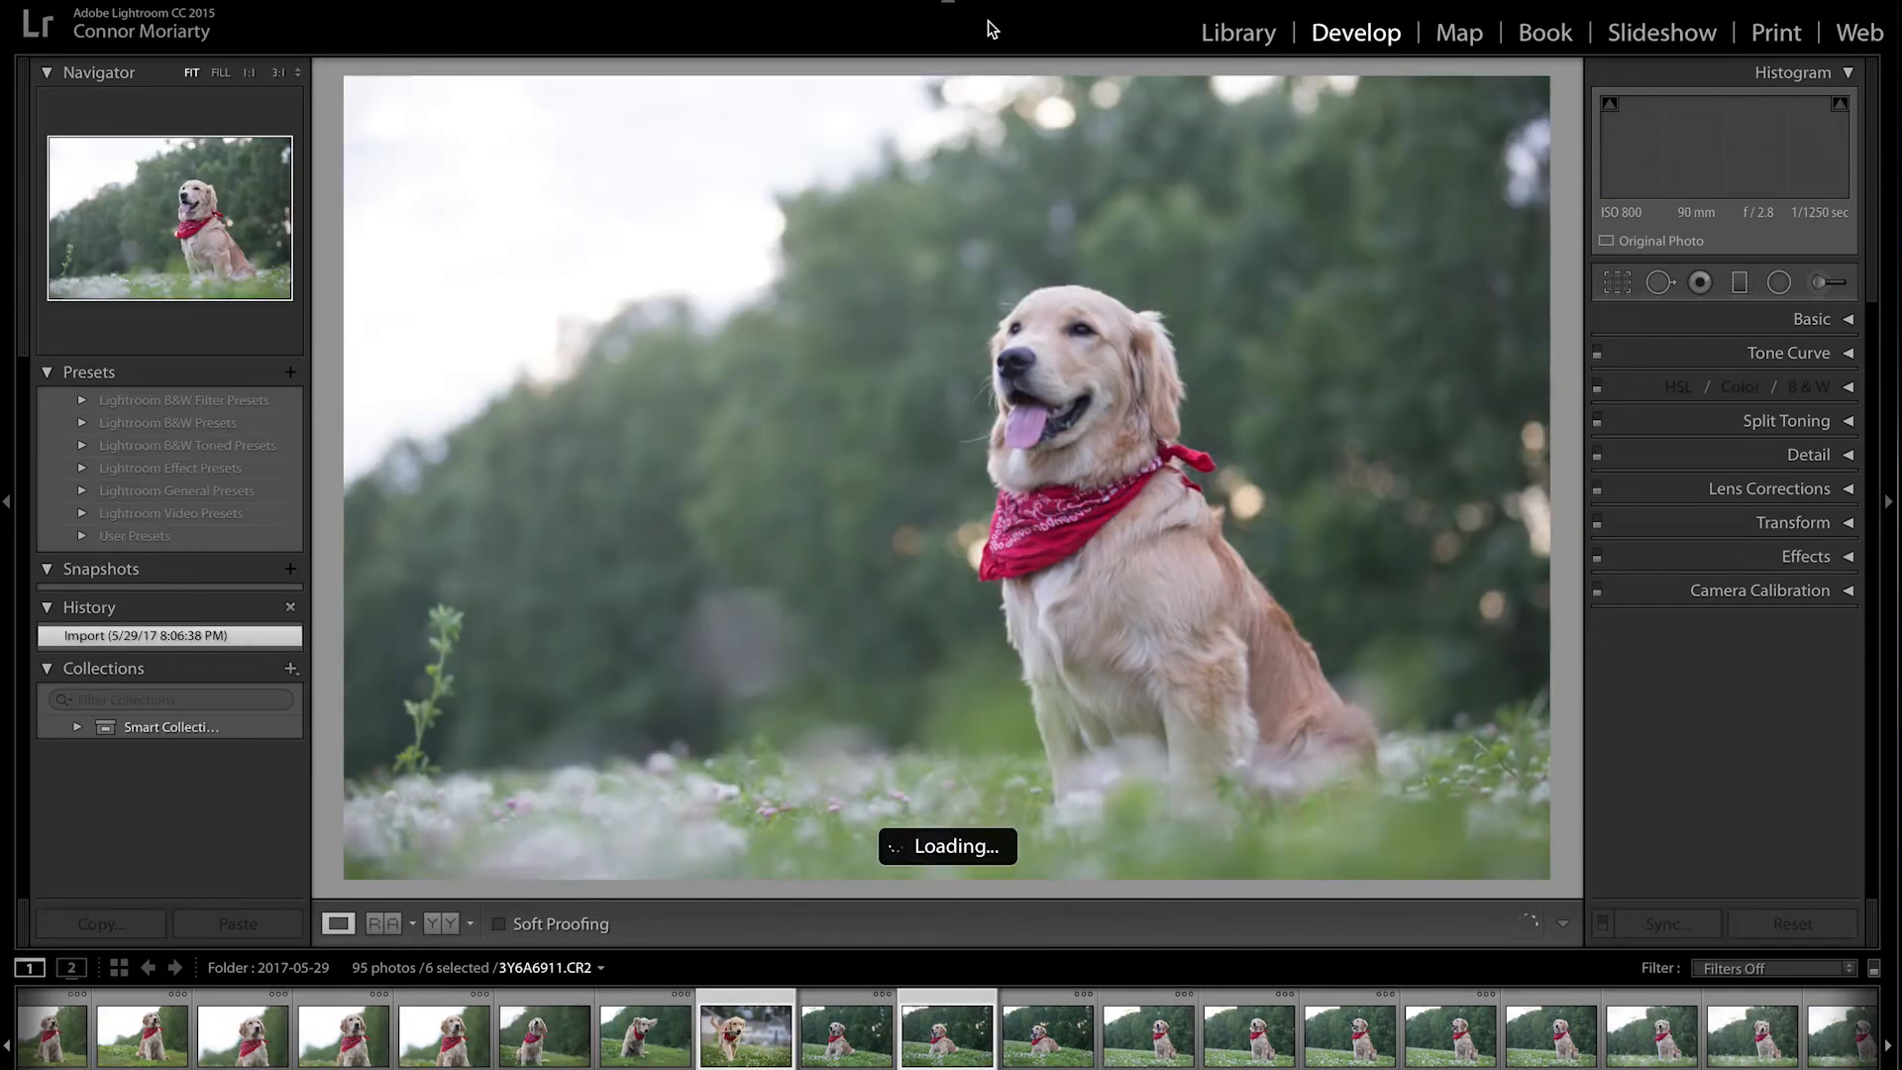
{"action": "key", "text": "Right"}
{"action": "key", "text": "Right"}
{"action": "key", "text": "Right"}
{"action": "key", "text": "Right"}
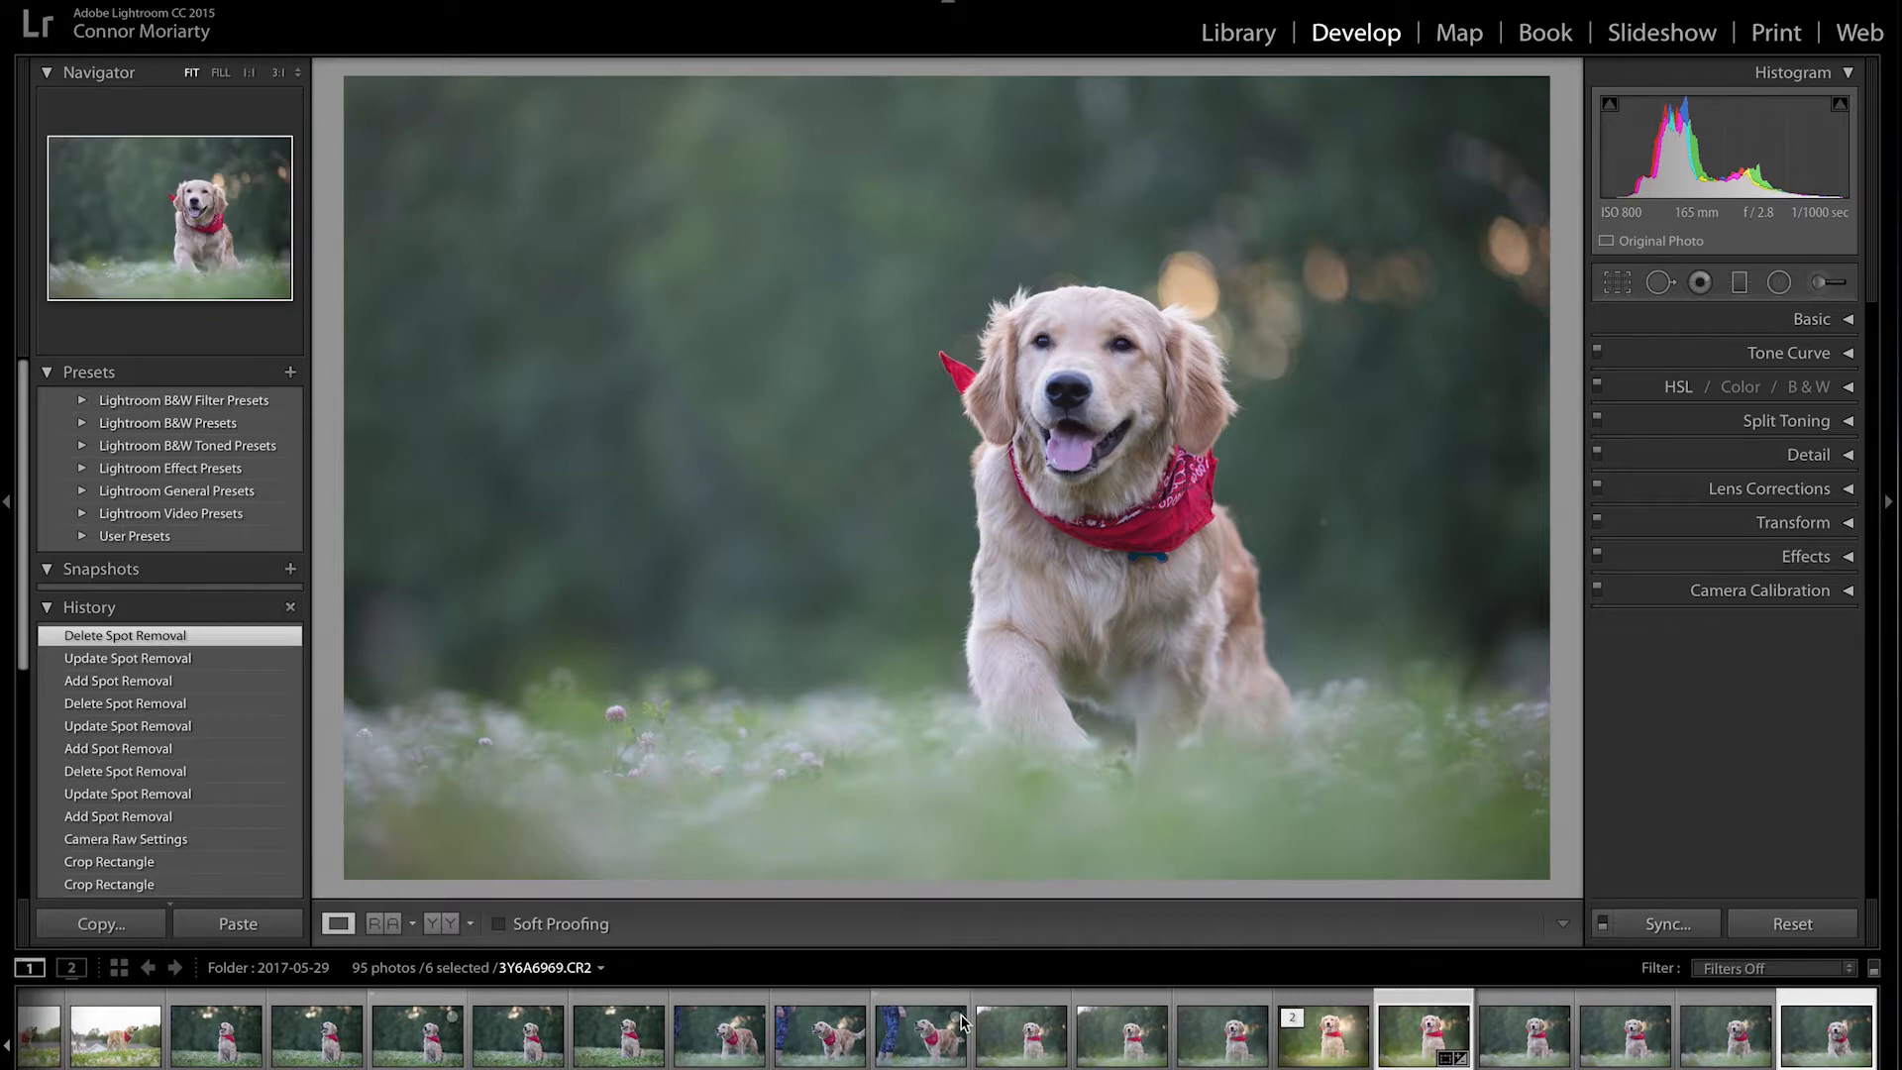
{"action": "key", "text": "F6"}
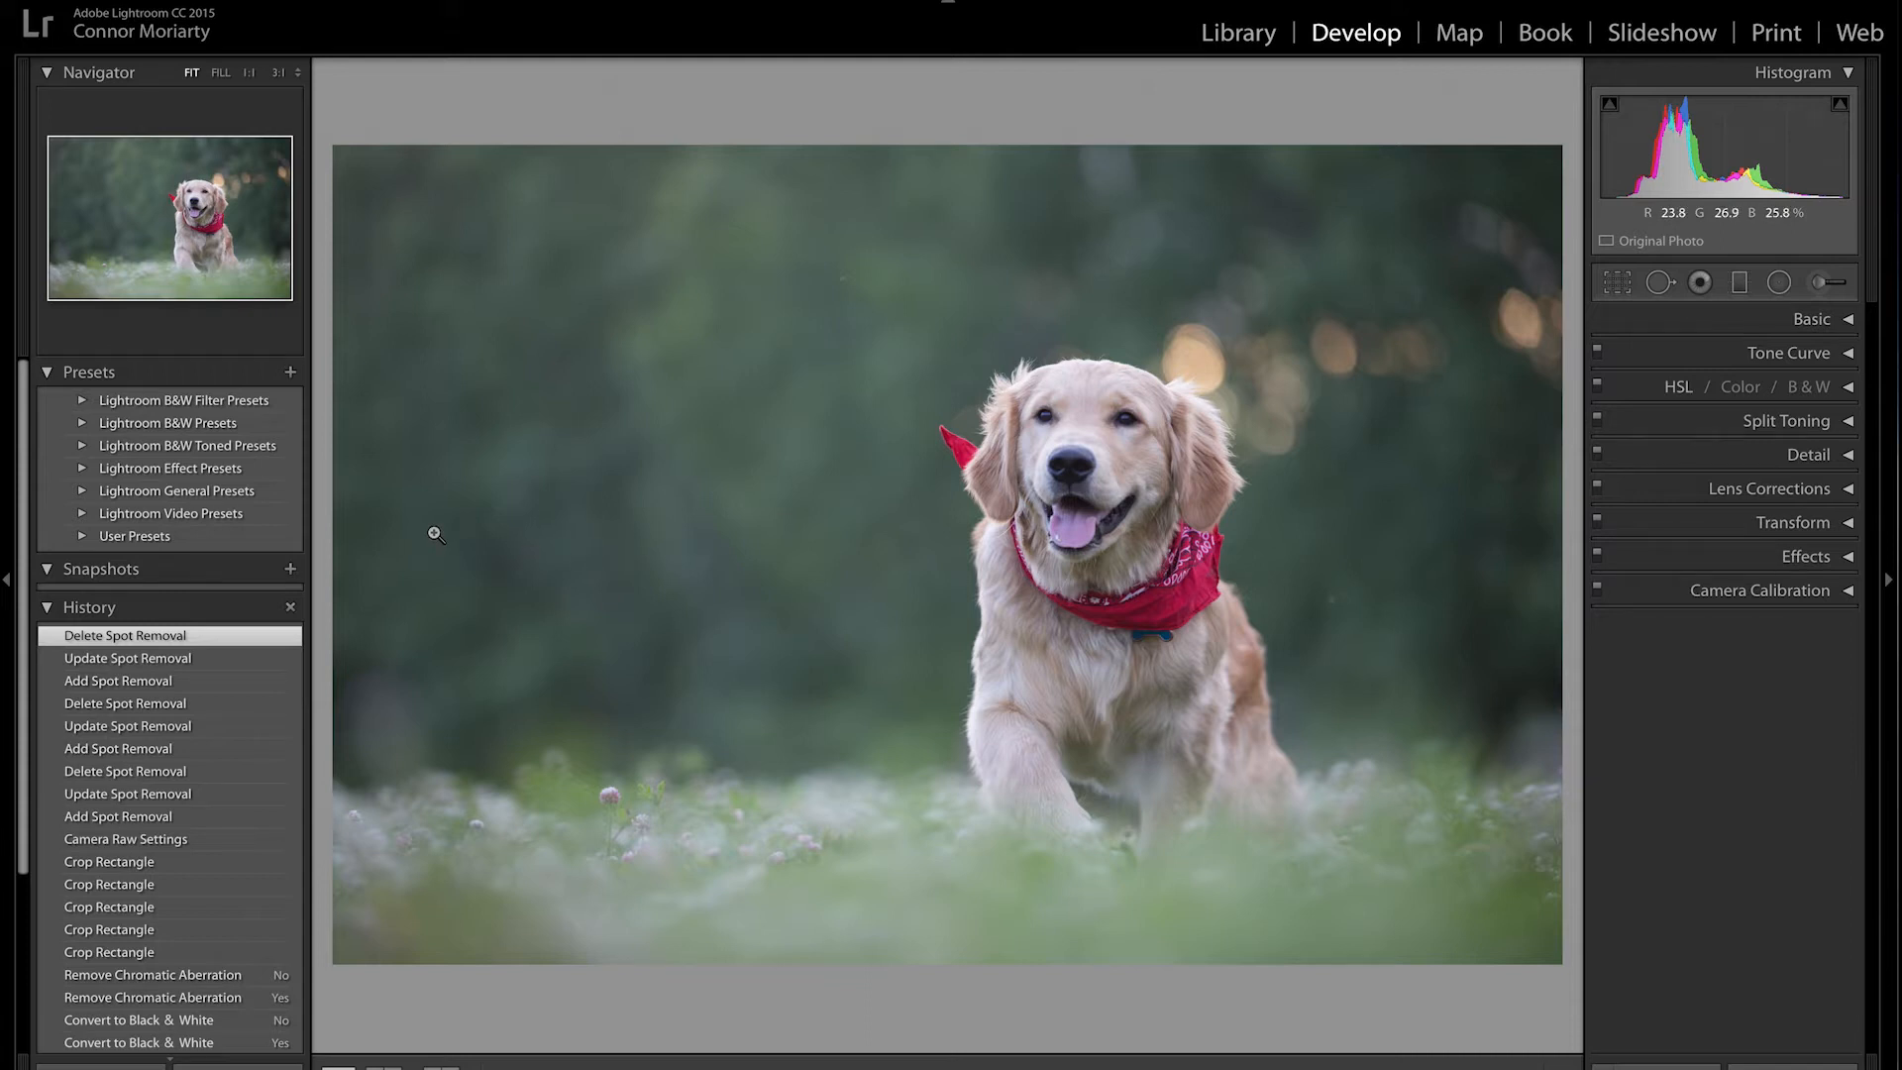
Step: Collapse the left panel group and expand the Basic panel (As Shot, Temp 4,950, Tint +31)
{"action": "left_click", "coordinate": [8, 583]}
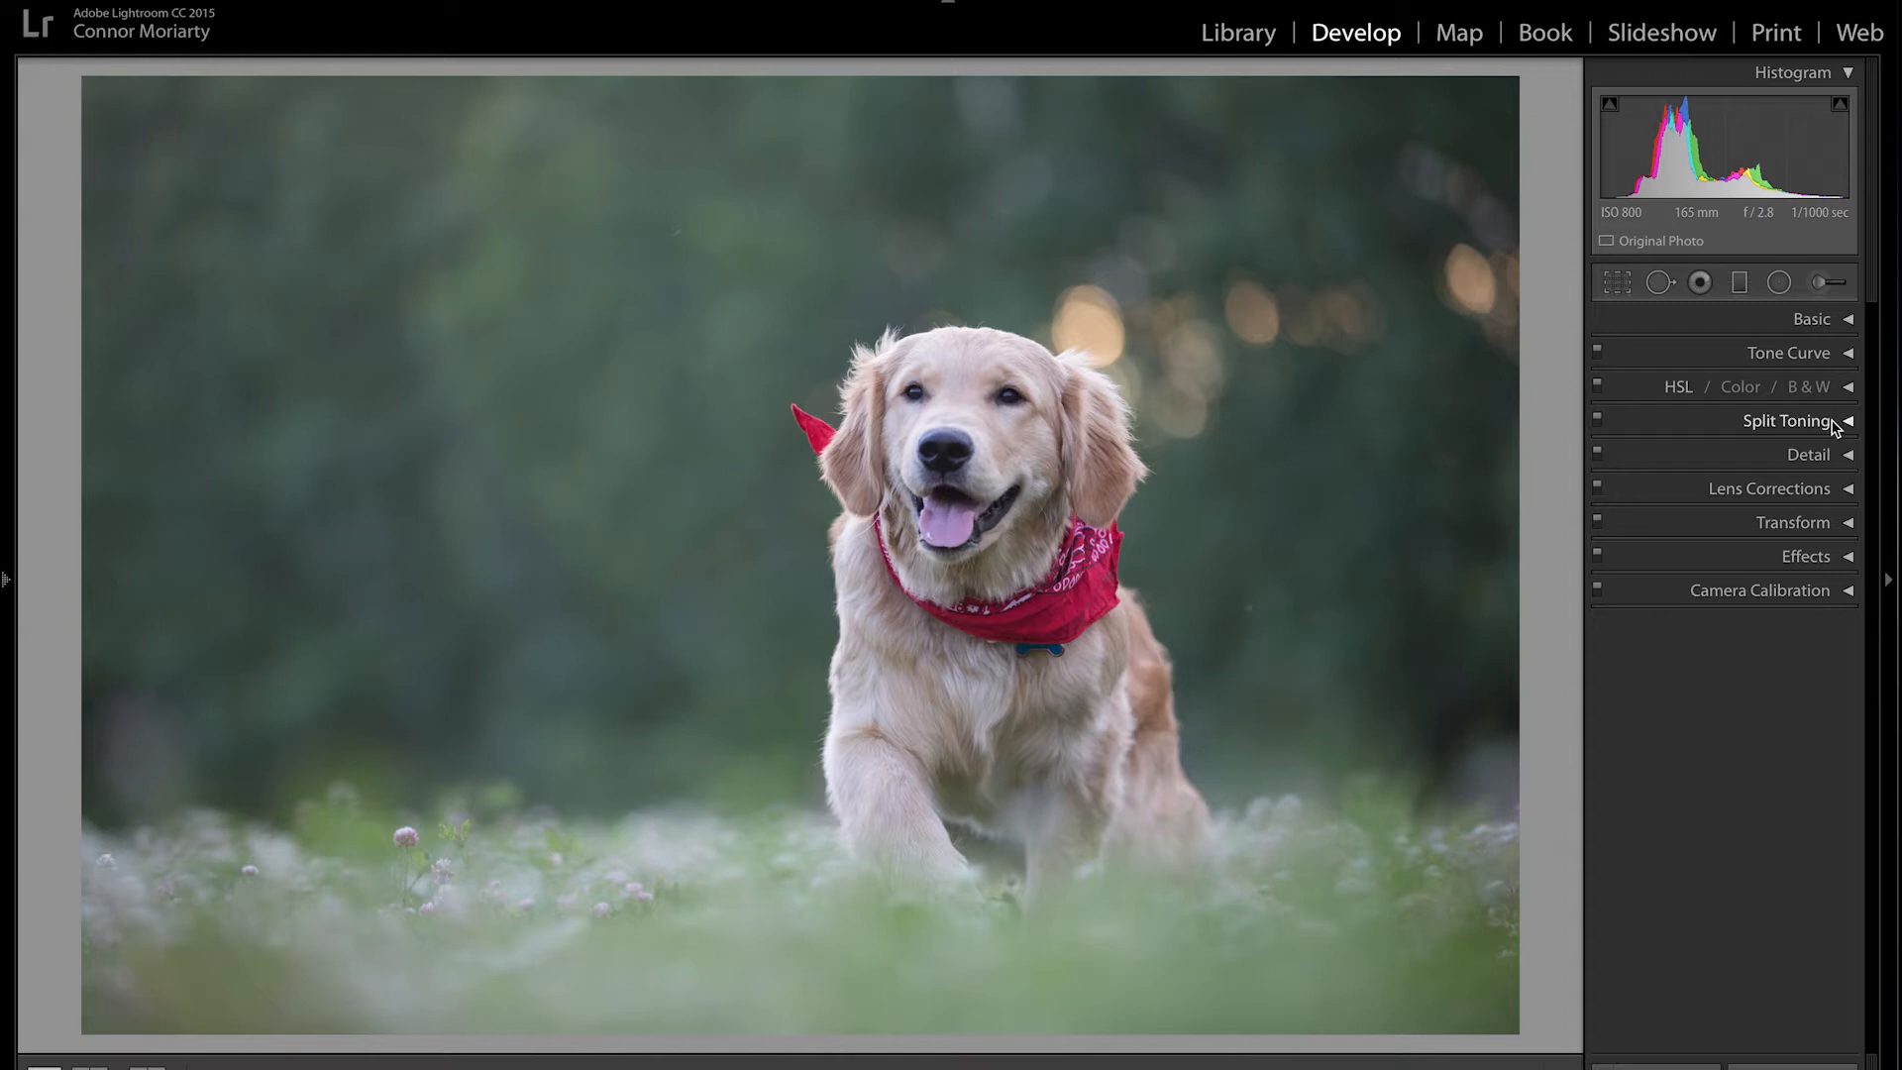
{"action": "left_click", "coordinate": [1848, 320]}
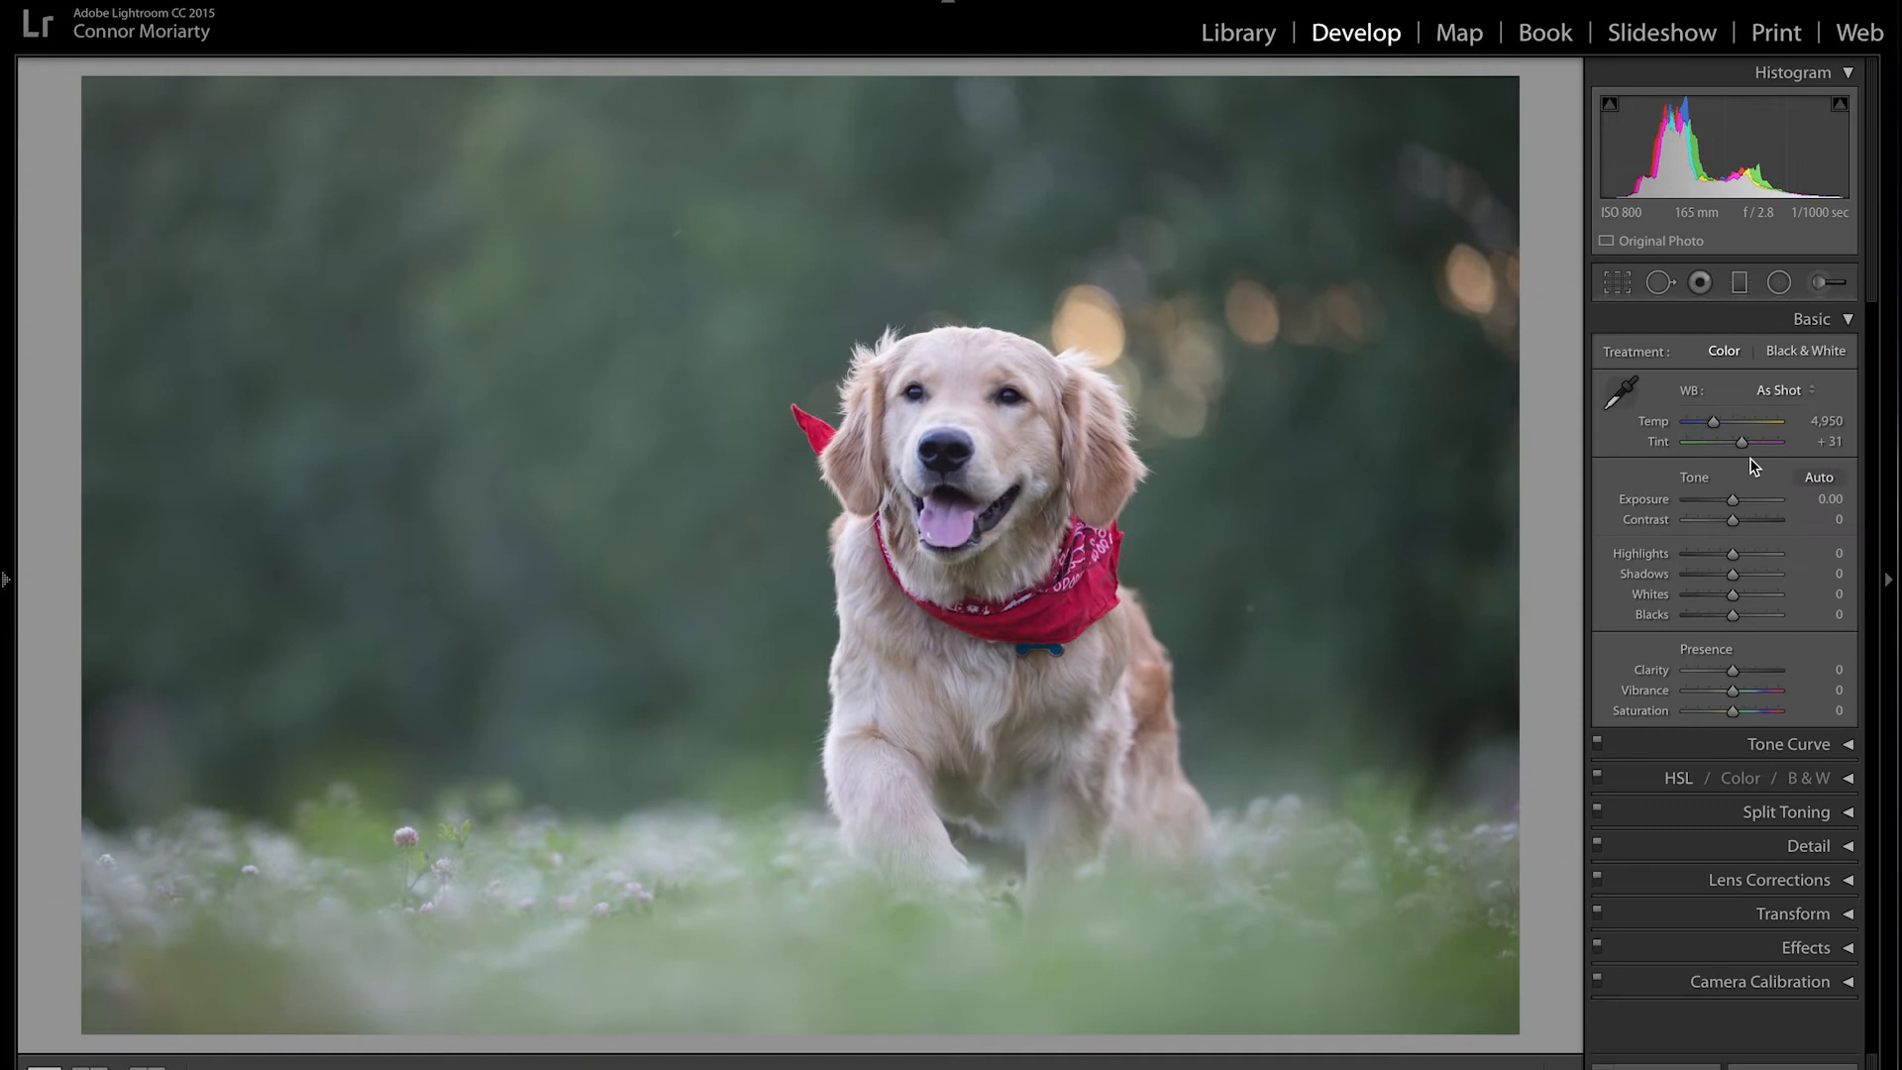
Step: Set Temp 5,453, Contrast +21, Highlights −15, Shadows +28, Blacks −7, Vibrance +24; keep Exposure 0.00
{"action": "left_click_drag", "start_coordinate": [1713, 422], "coordinate": [1717, 429]}
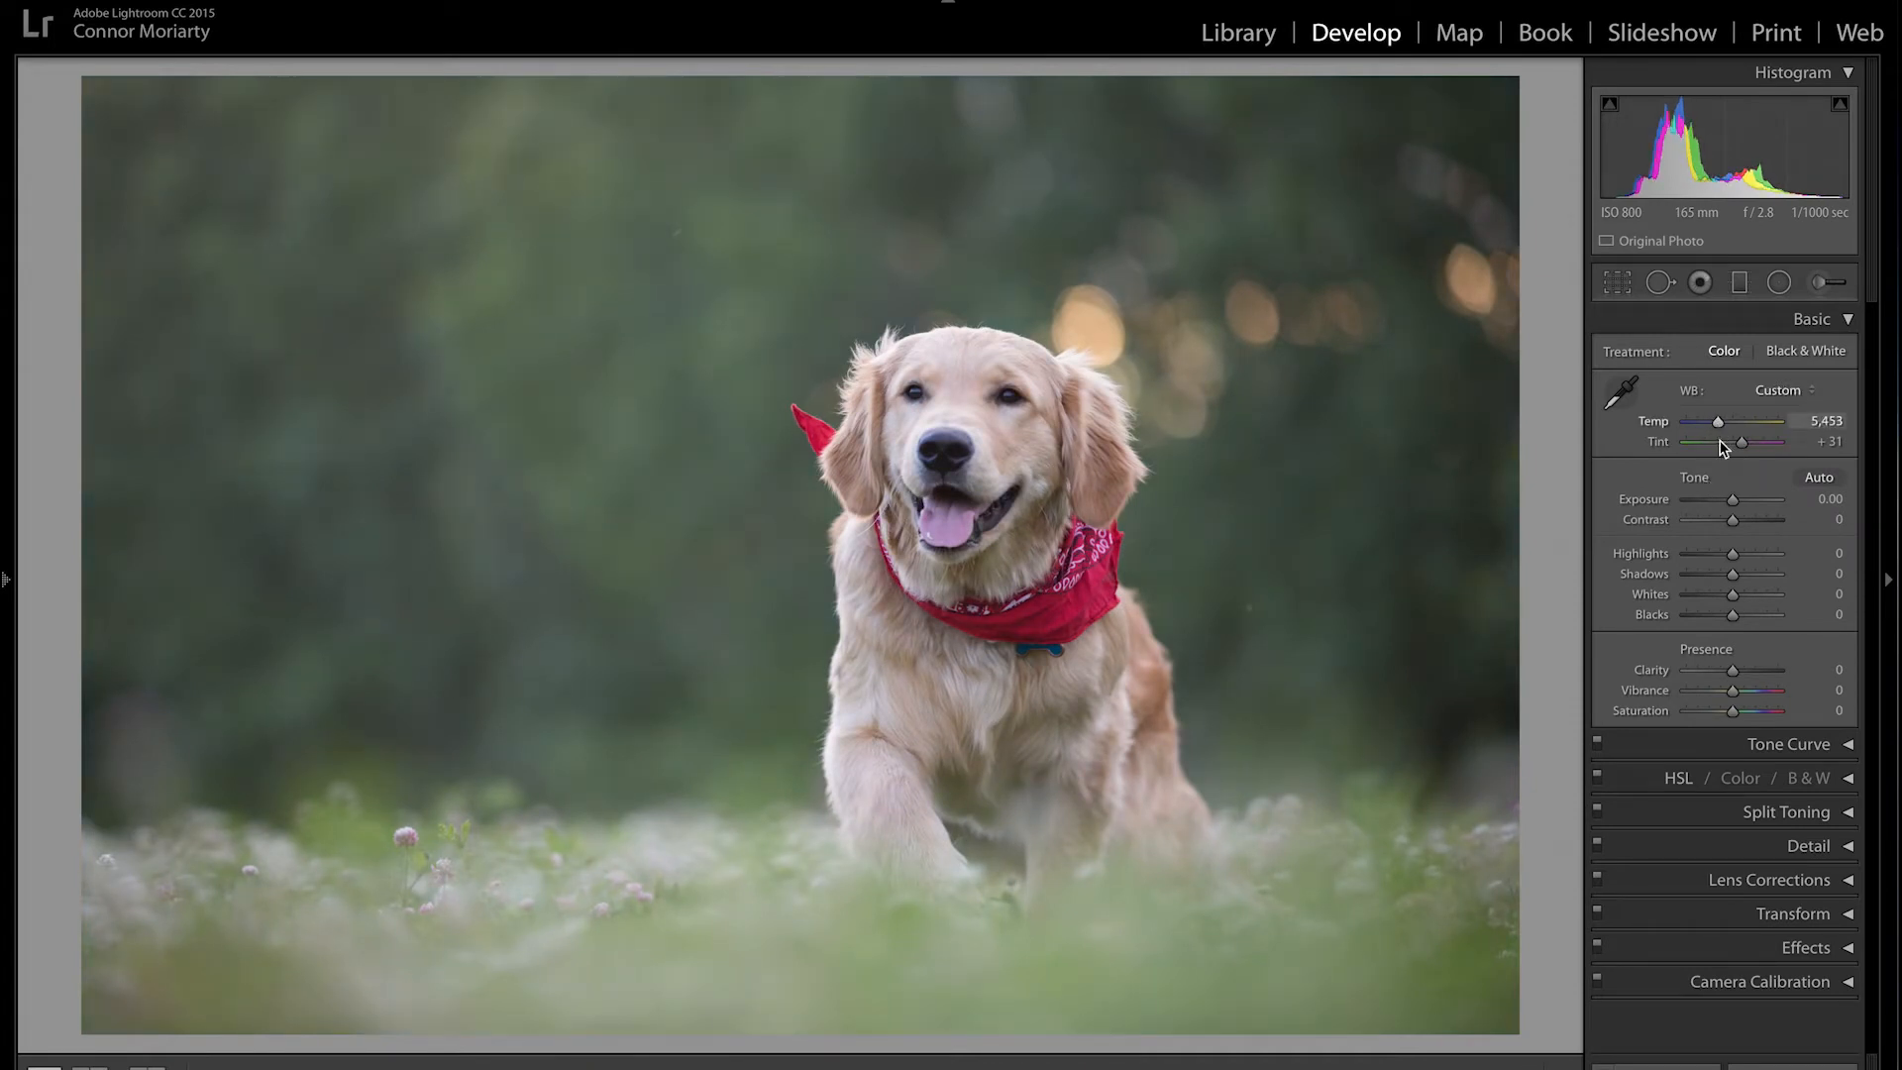
{"action": "left_click_drag", "start_coordinate": [1733, 520], "coordinate": [1741, 521]}
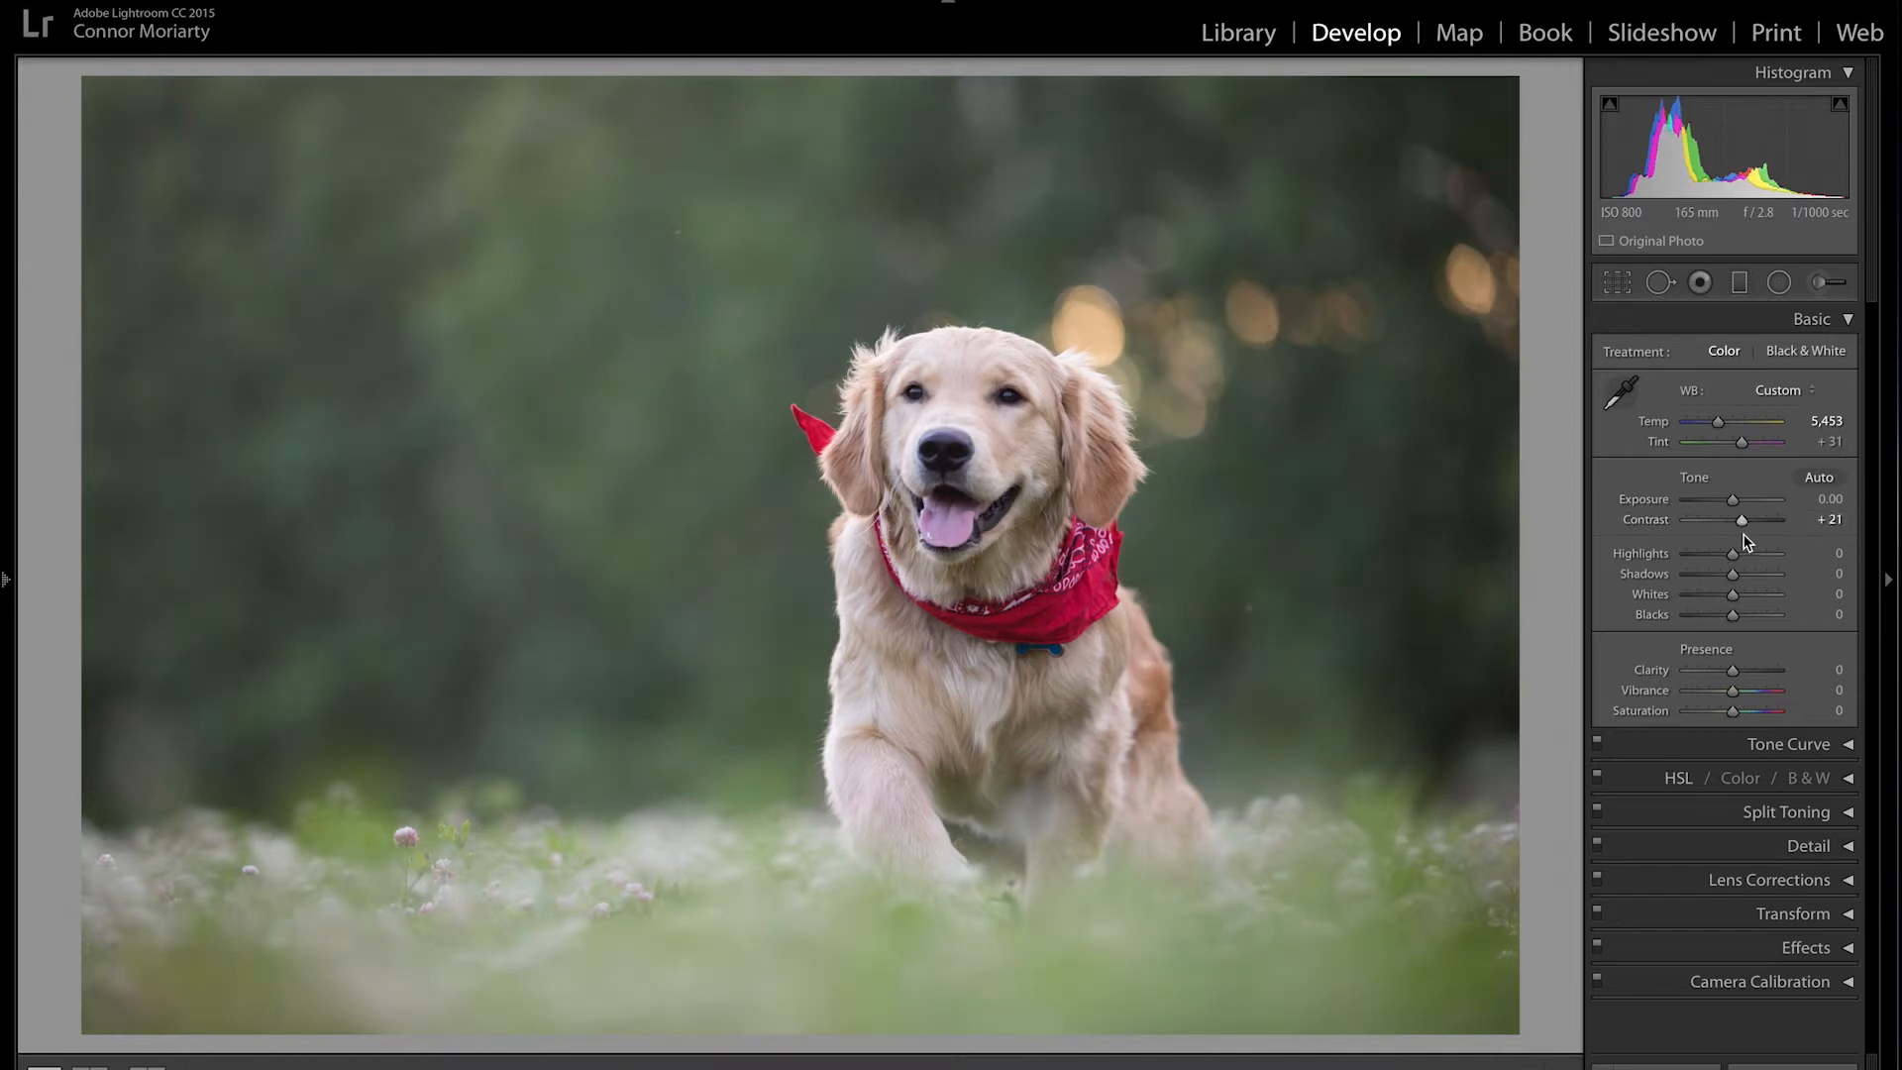
{"action": "left_click_drag", "start_coordinate": [1730, 562], "coordinate": [1726, 622]}
{"action": "left_click_drag", "start_coordinate": [1731, 690], "coordinate": [1743, 690]}
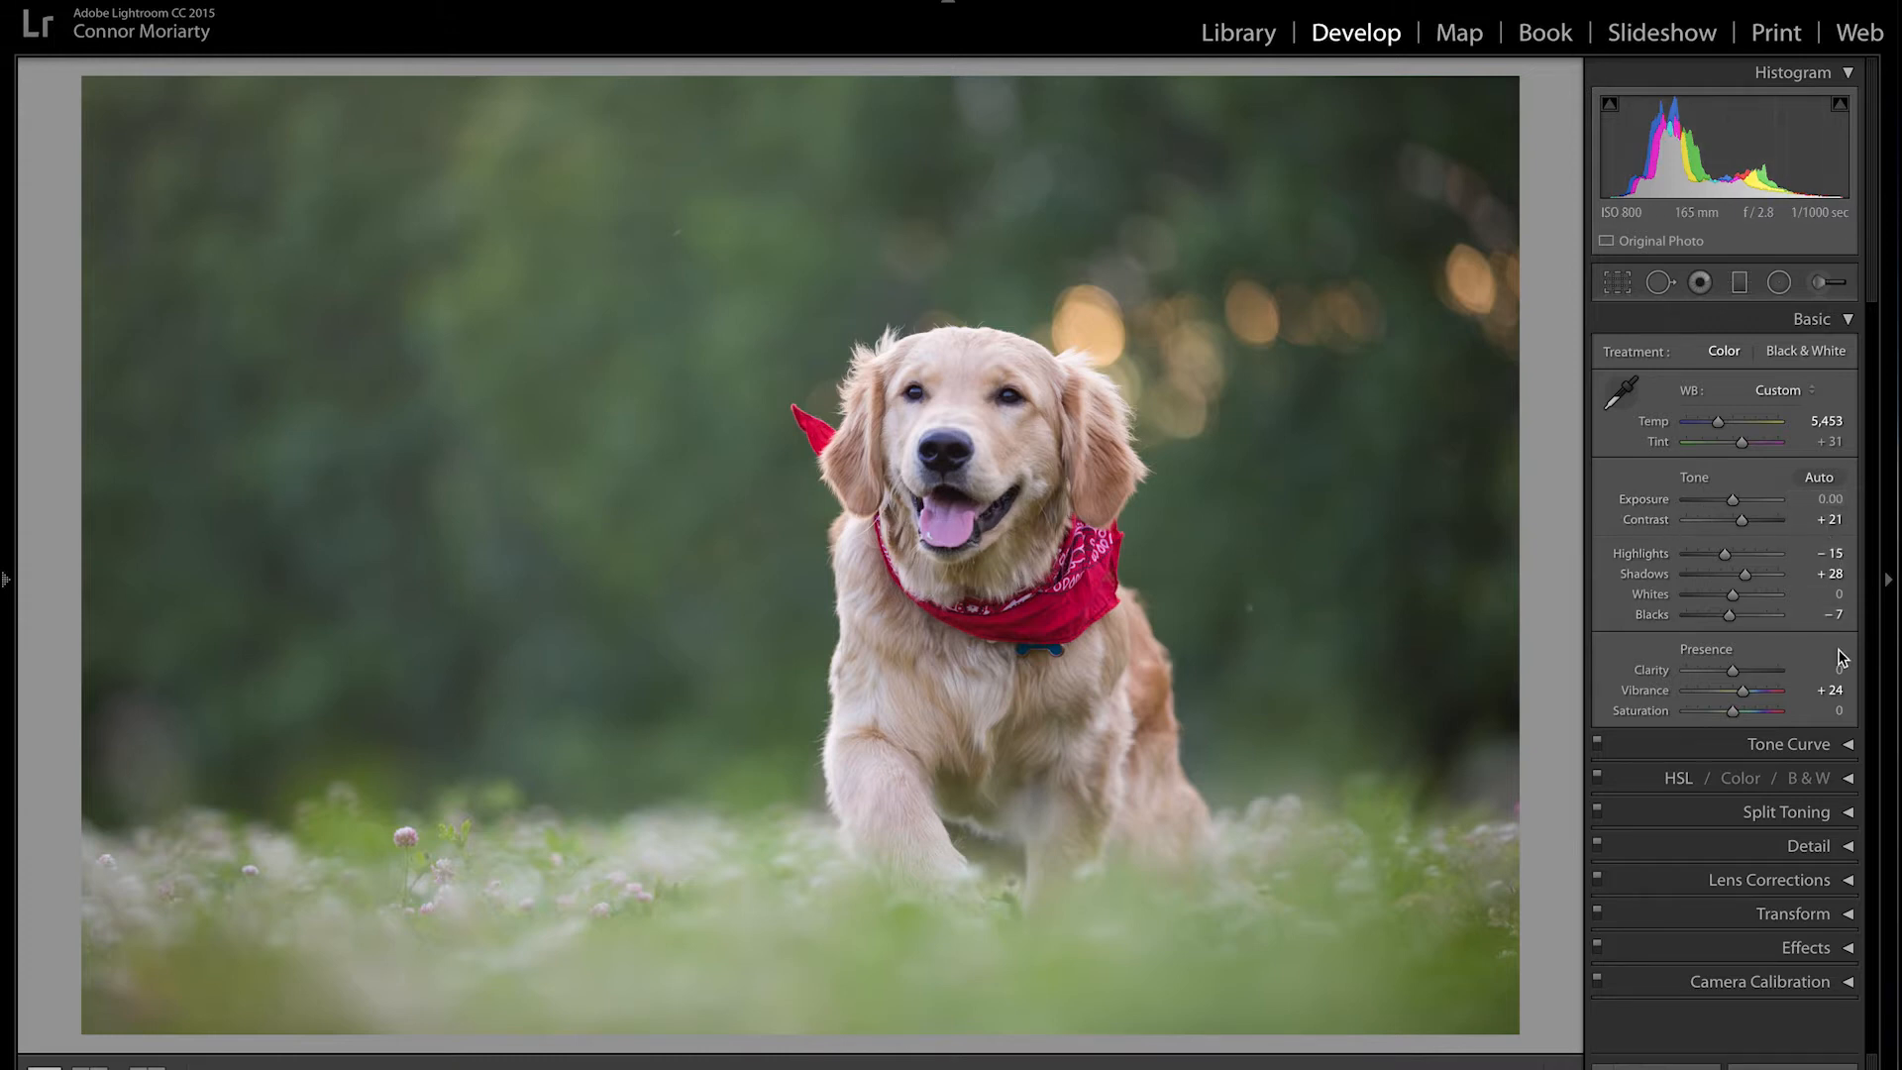
{"action": "left_click", "coordinate": [1833, 502]}
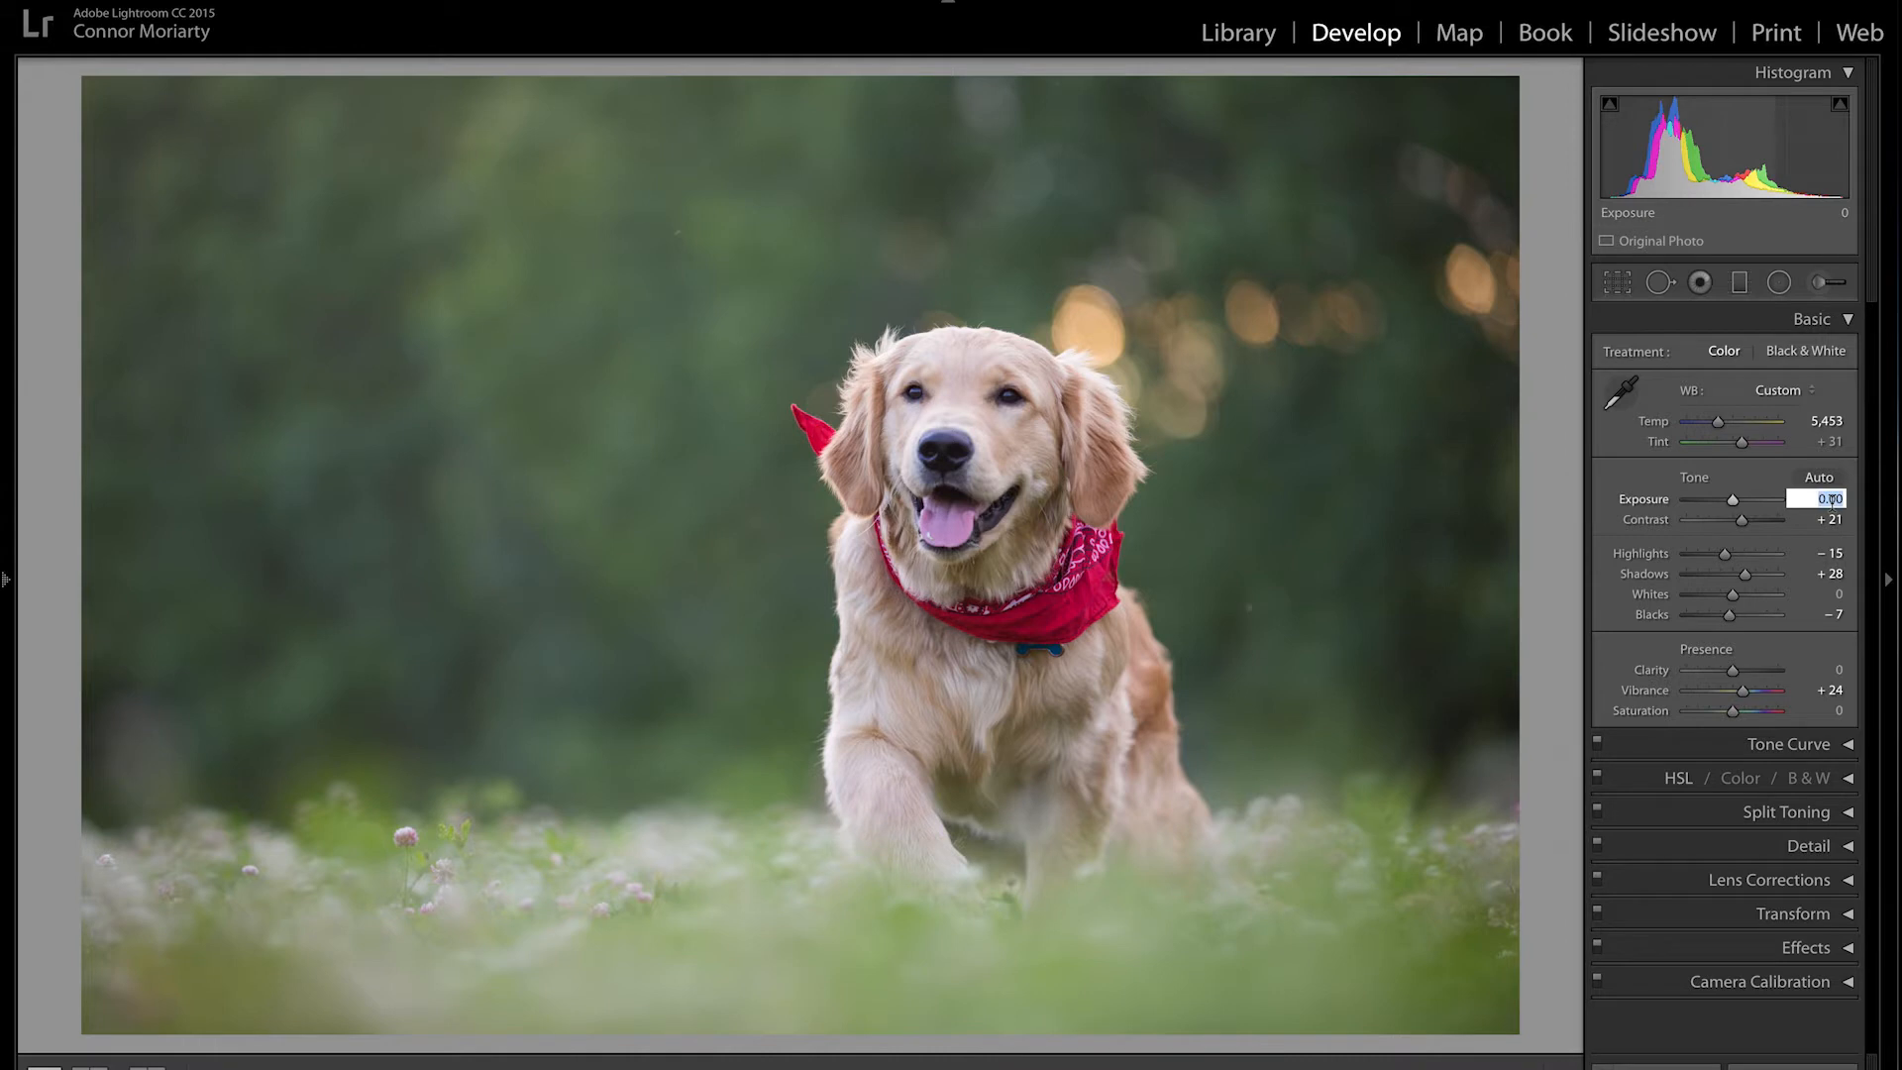
{"action": "key", "text": "Up"}
{"action": "key", "text": "Up"}
{"action": "key", "text": "Up"}
{"action": "key", "text": "Up"}
{"action": "key", "text": "Up"}
{"action": "key", "text": "Up"}
{"action": "key", "text": "Up"}
{"action": "key", "text": "Up"}
{"action": "key", "text": "Up"}
{"action": "key", "text": "Up"}
{"action": "key", "text": "Up"}
{"action": "key", "text": "Up"}
{"action": "key", "text": "Up"}
{"action": "key", "text": "Up"}
{"action": "key", "text": "Up"}
{"action": "key", "text": "Up"}
{"action": "key", "text": "Up"}
{"action": "key", "text": "Up"}
{"action": "key", "text": "Up"}
{"action": "key", "text": "Up"}
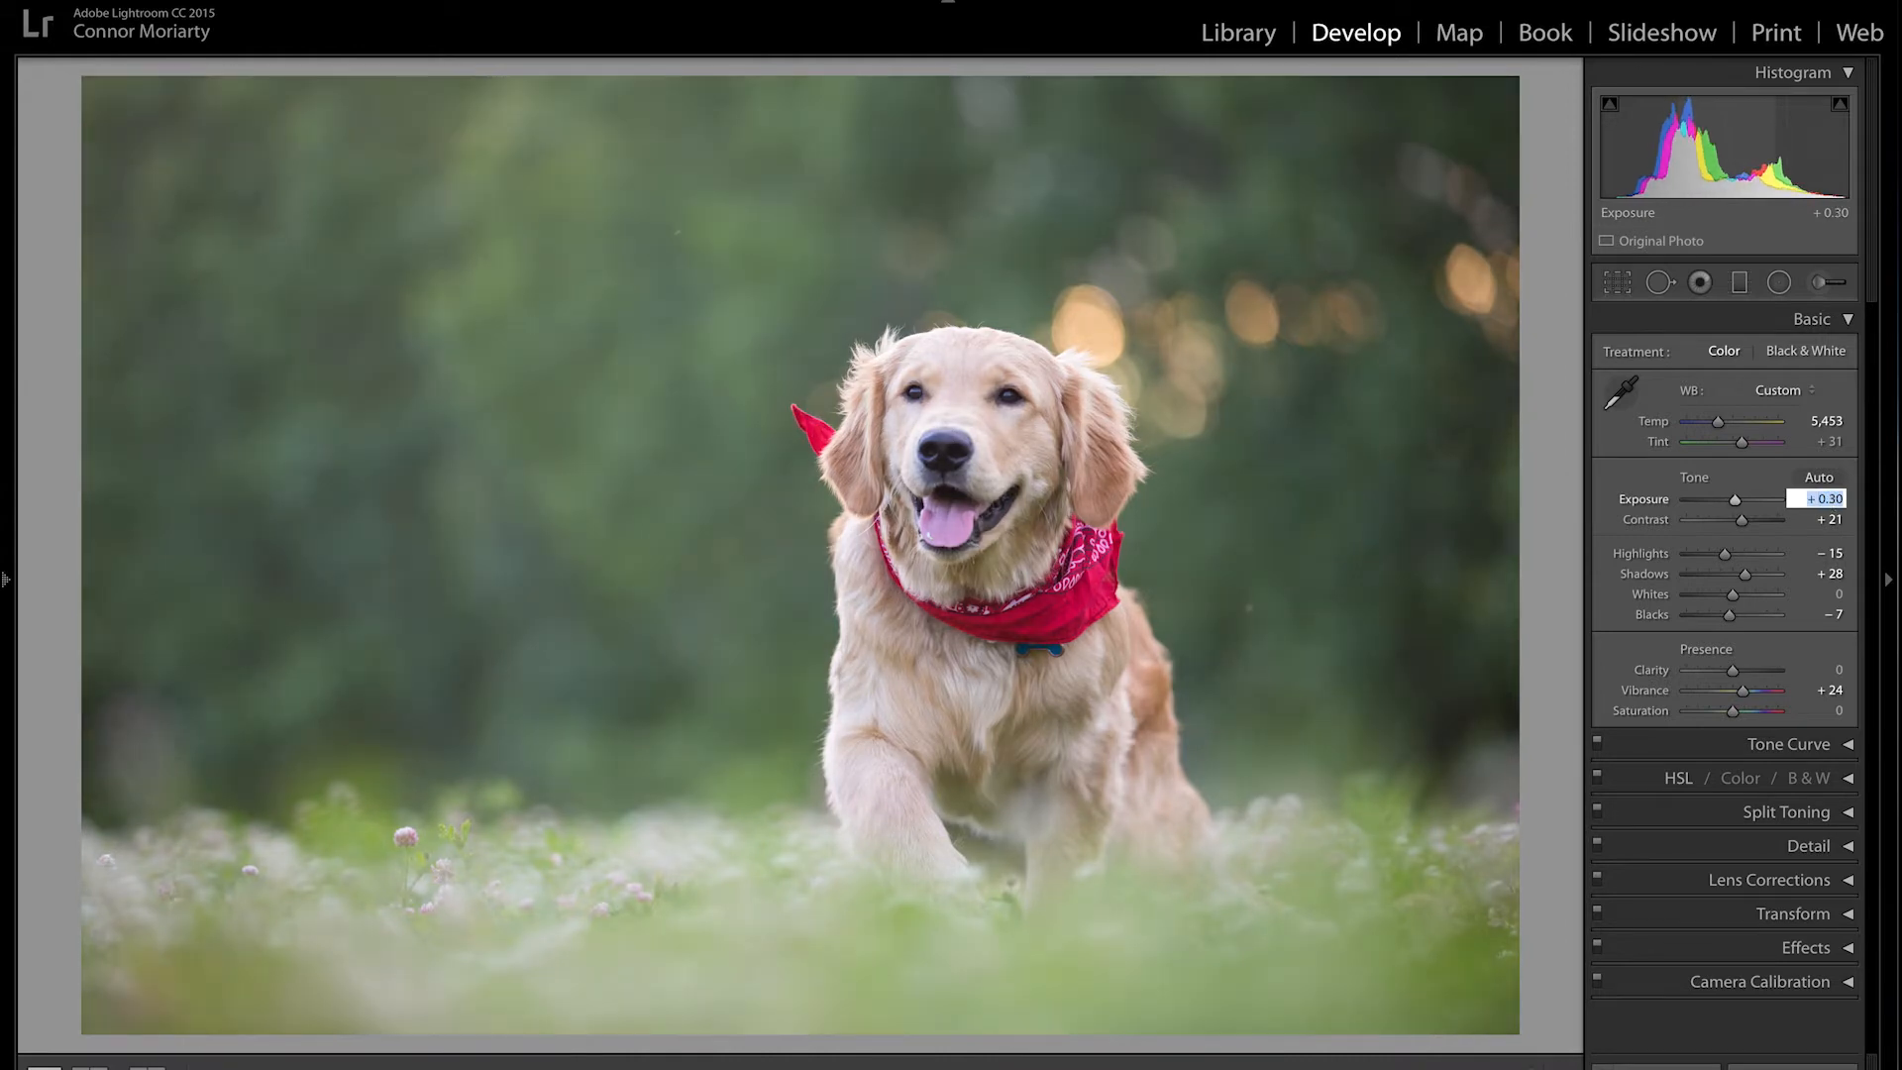
{"action": "key", "text": "Down"}
{"action": "key", "text": "Down"}
{"action": "key", "text": "Down"}
{"action": "key", "text": "Down"}
{"action": "key", "text": "Down"}
{"action": "key", "text": "Down"}
{"action": "key", "text": "Down"}
{"action": "key", "text": "Down"}
{"action": "key", "text": "Down"}
{"action": "key", "text": "Down"}
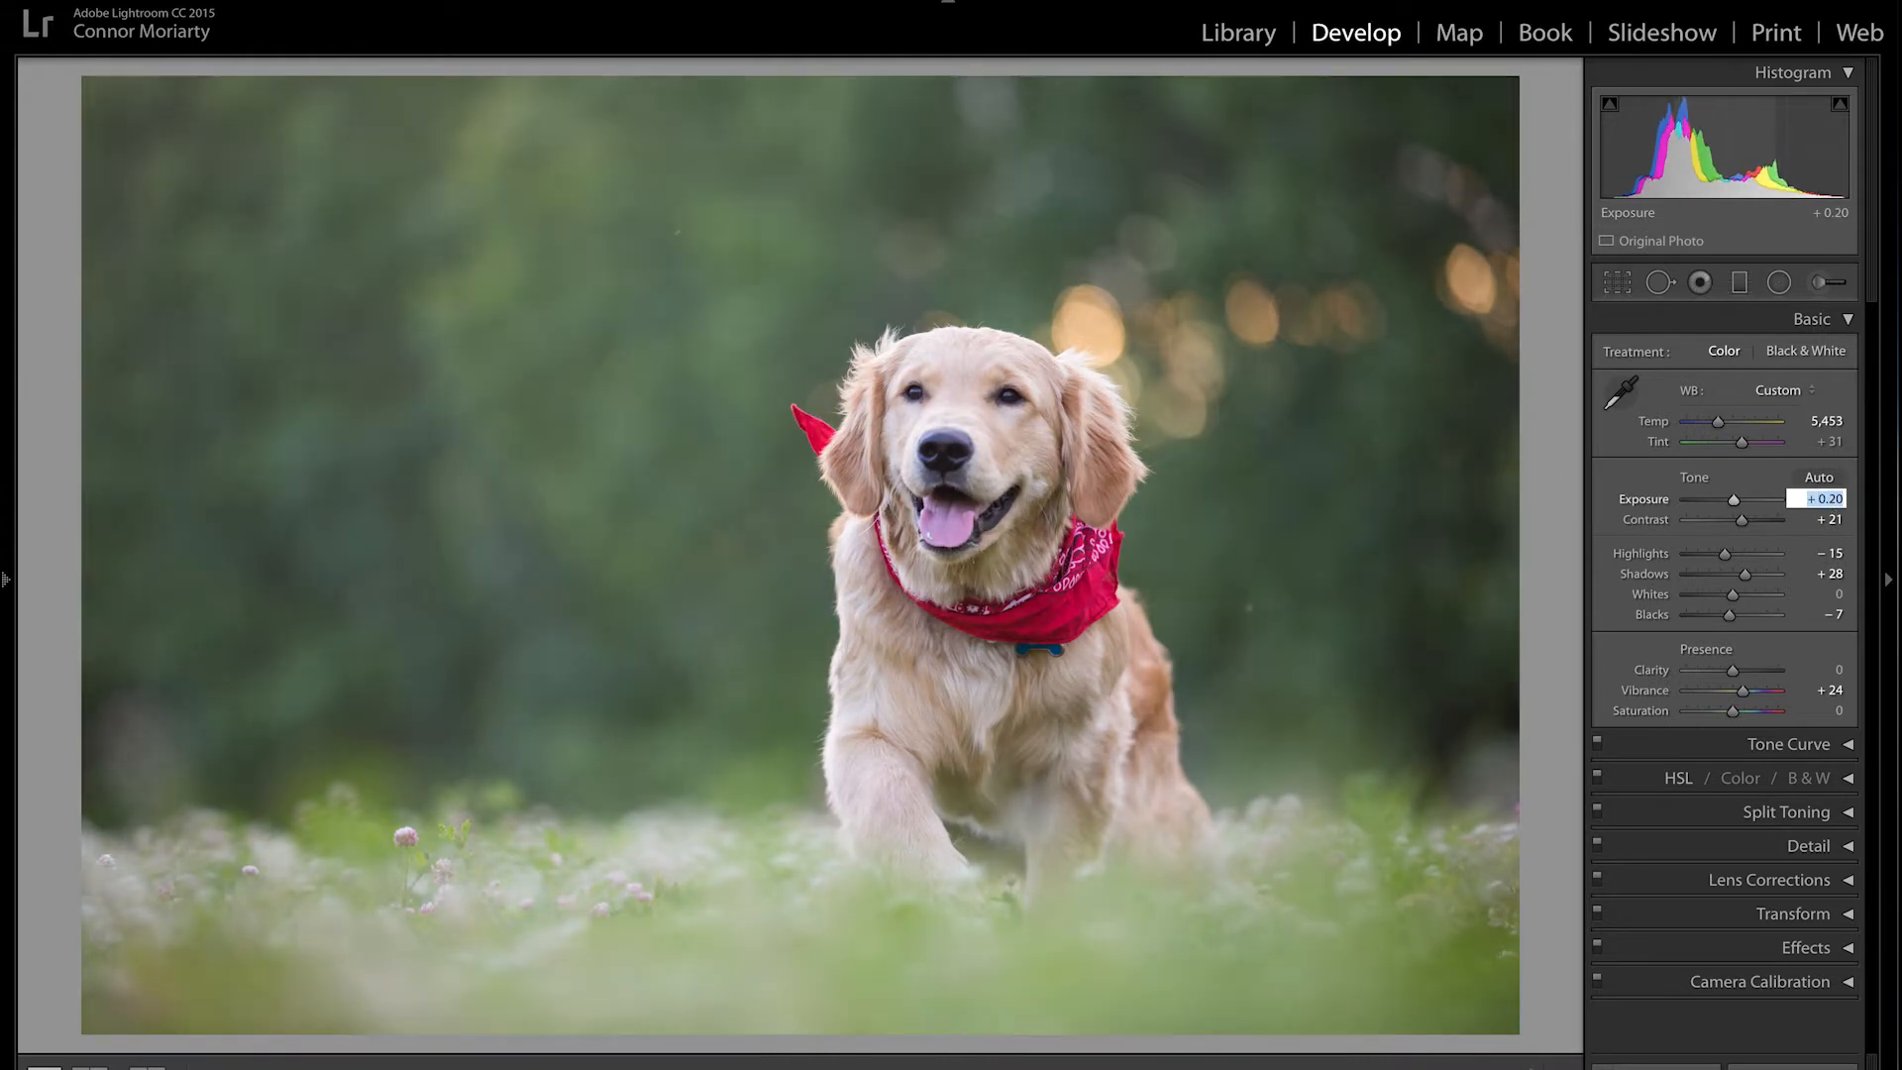
{"action": "key", "text": "Down"}
{"action": "key", "text": "Down"}
{"action": "key", "text": "Down"}
{"action": "key", "text": "Down"}
{"action": "key", "text": "Down"}
{"action": "key", "text": "Down"}
{"action": "key", "text": "Down"}
{"action": "key", "text": "Down"}
{"action": "key", "text": "Down"}
{"action": "key", "text": "Down"}
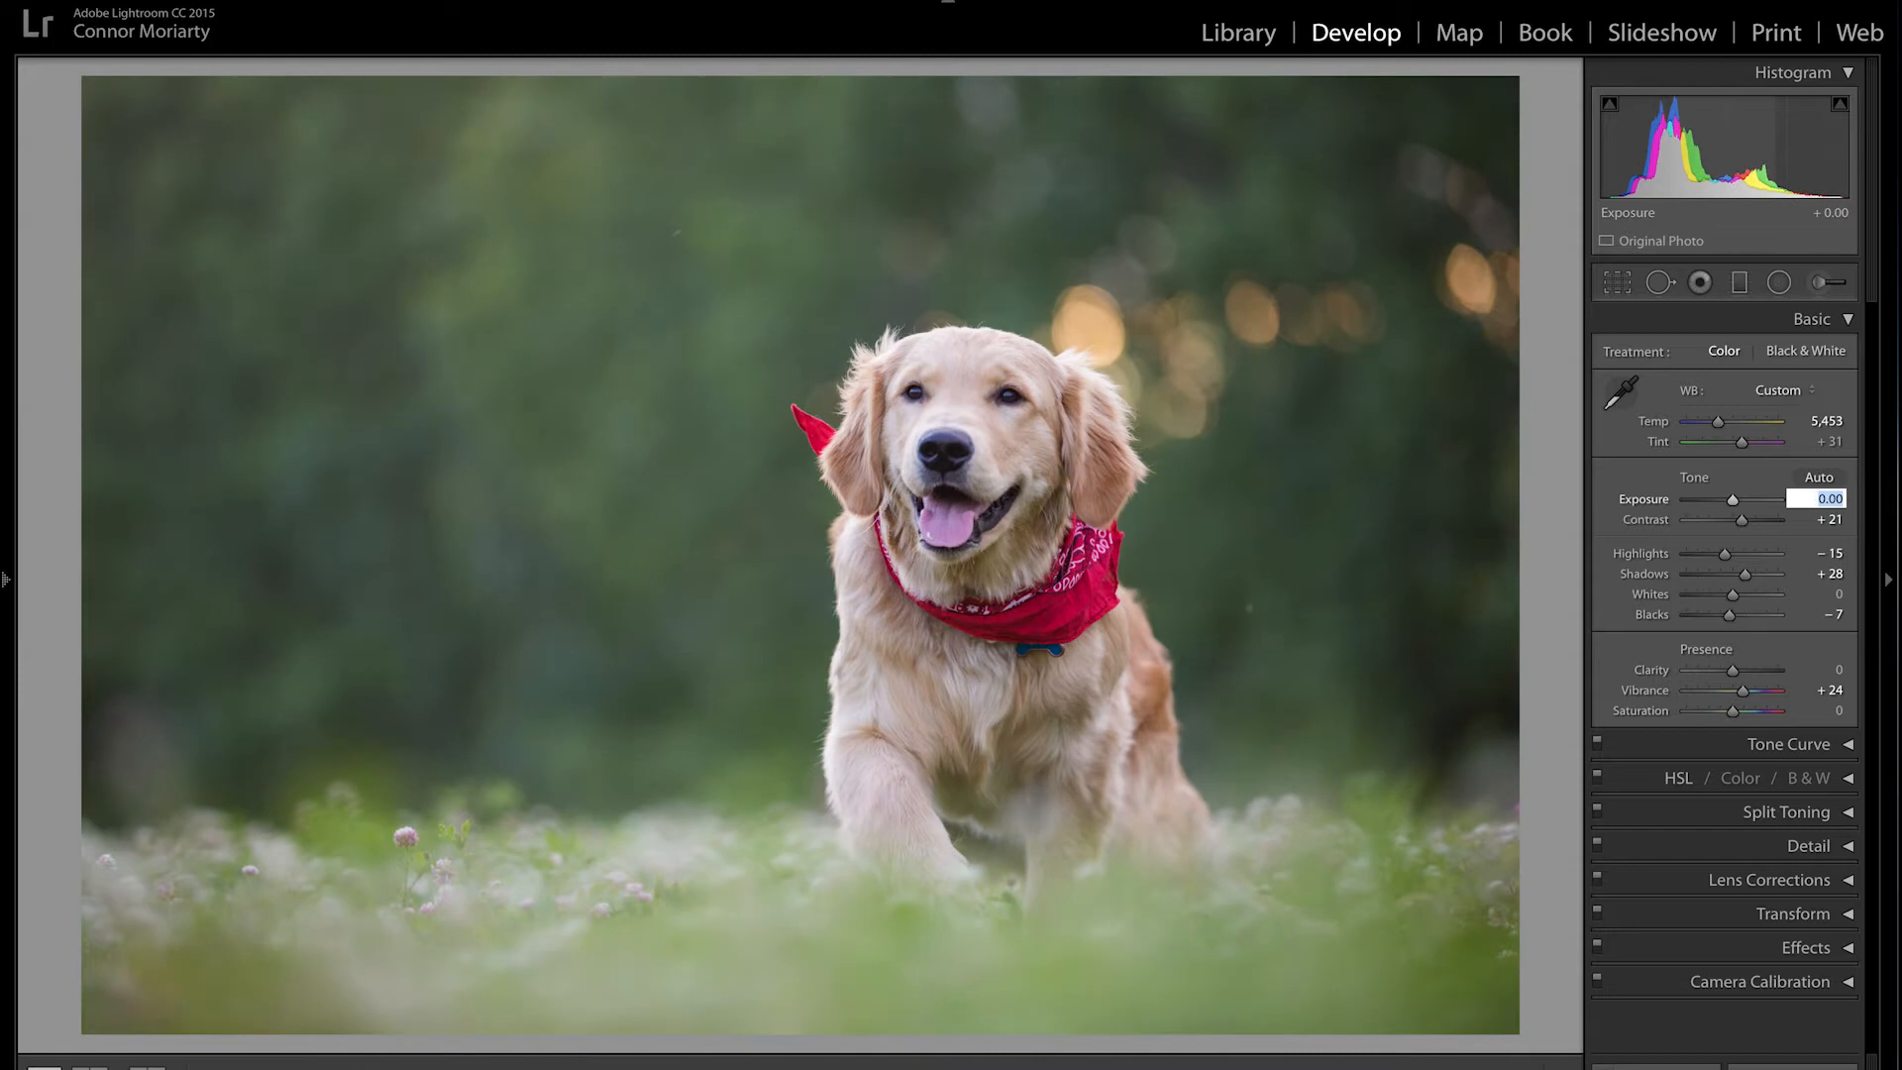
{"action": "key", "text": "Return"}
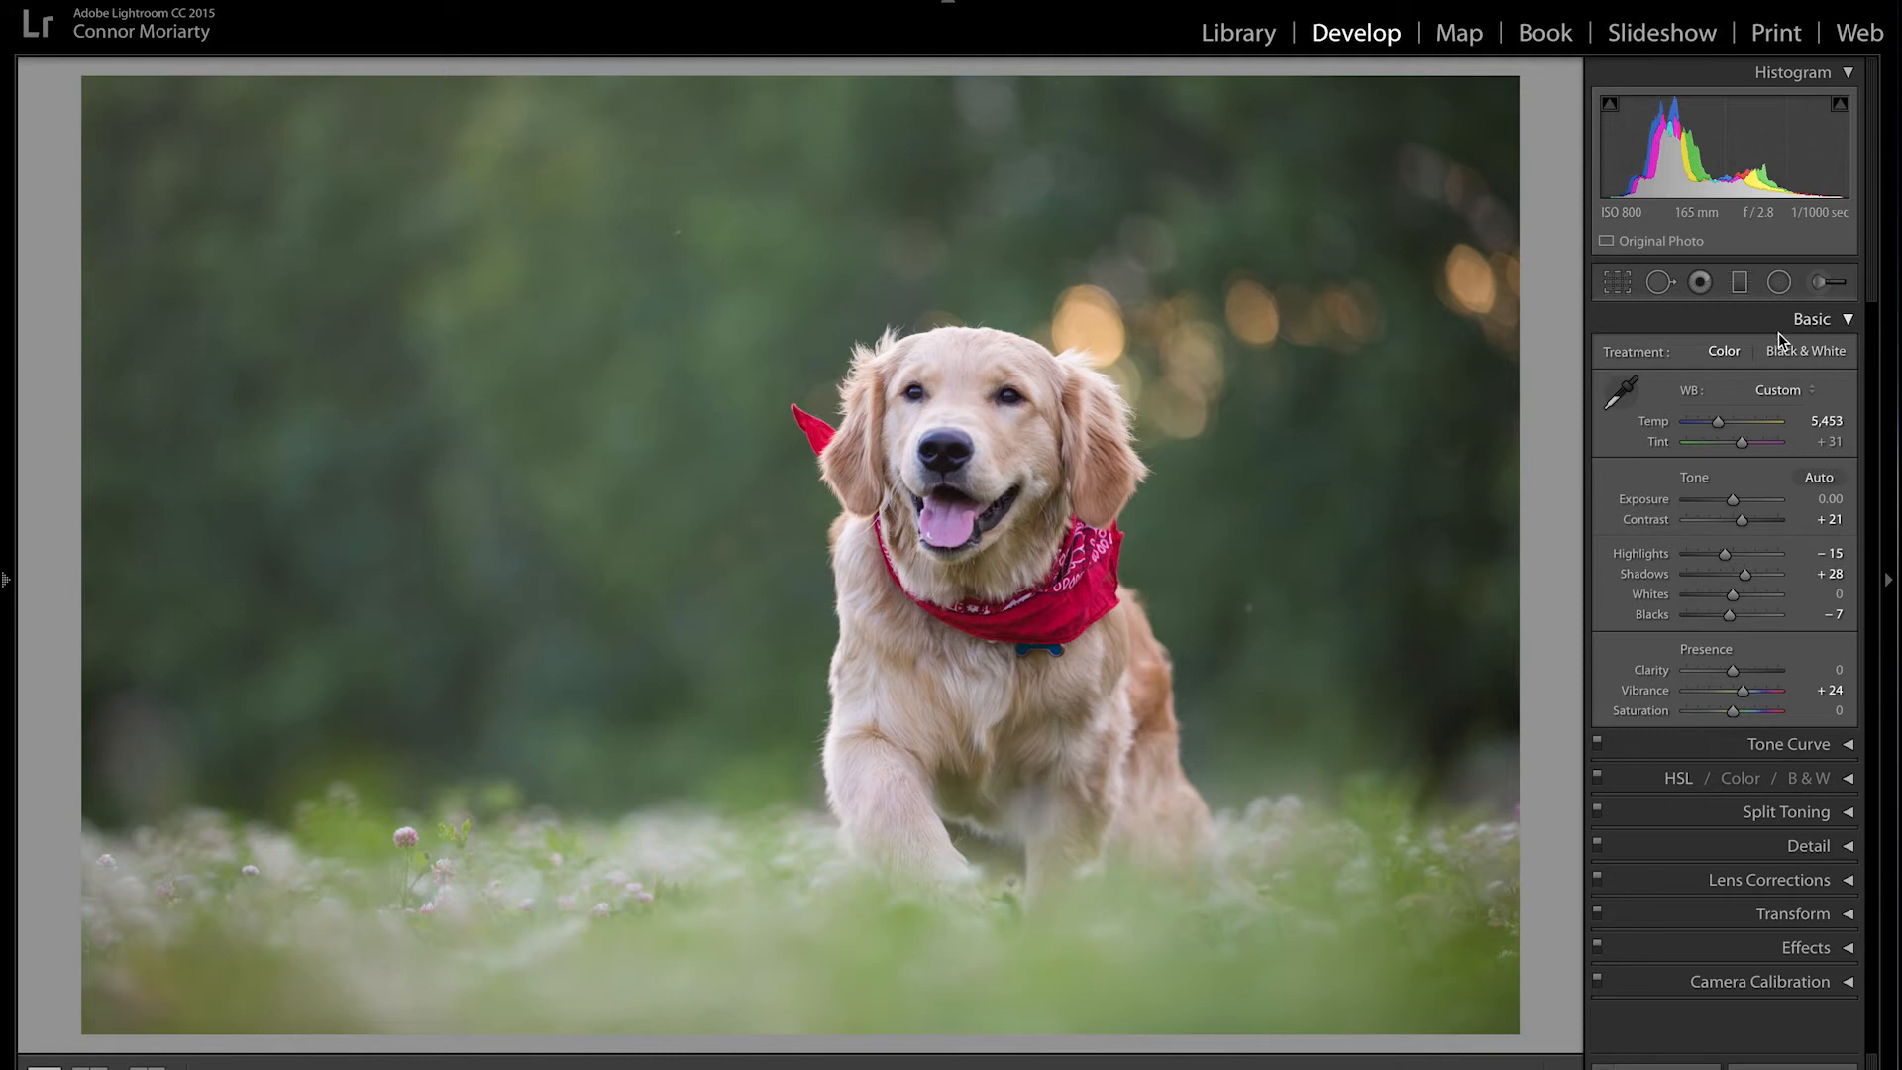
Step: Try Black & White and −100 Saturation, revert to full colour, then expand the Tone Curve panel
{"action": "left_click", "coordinate": [1801, 355]}
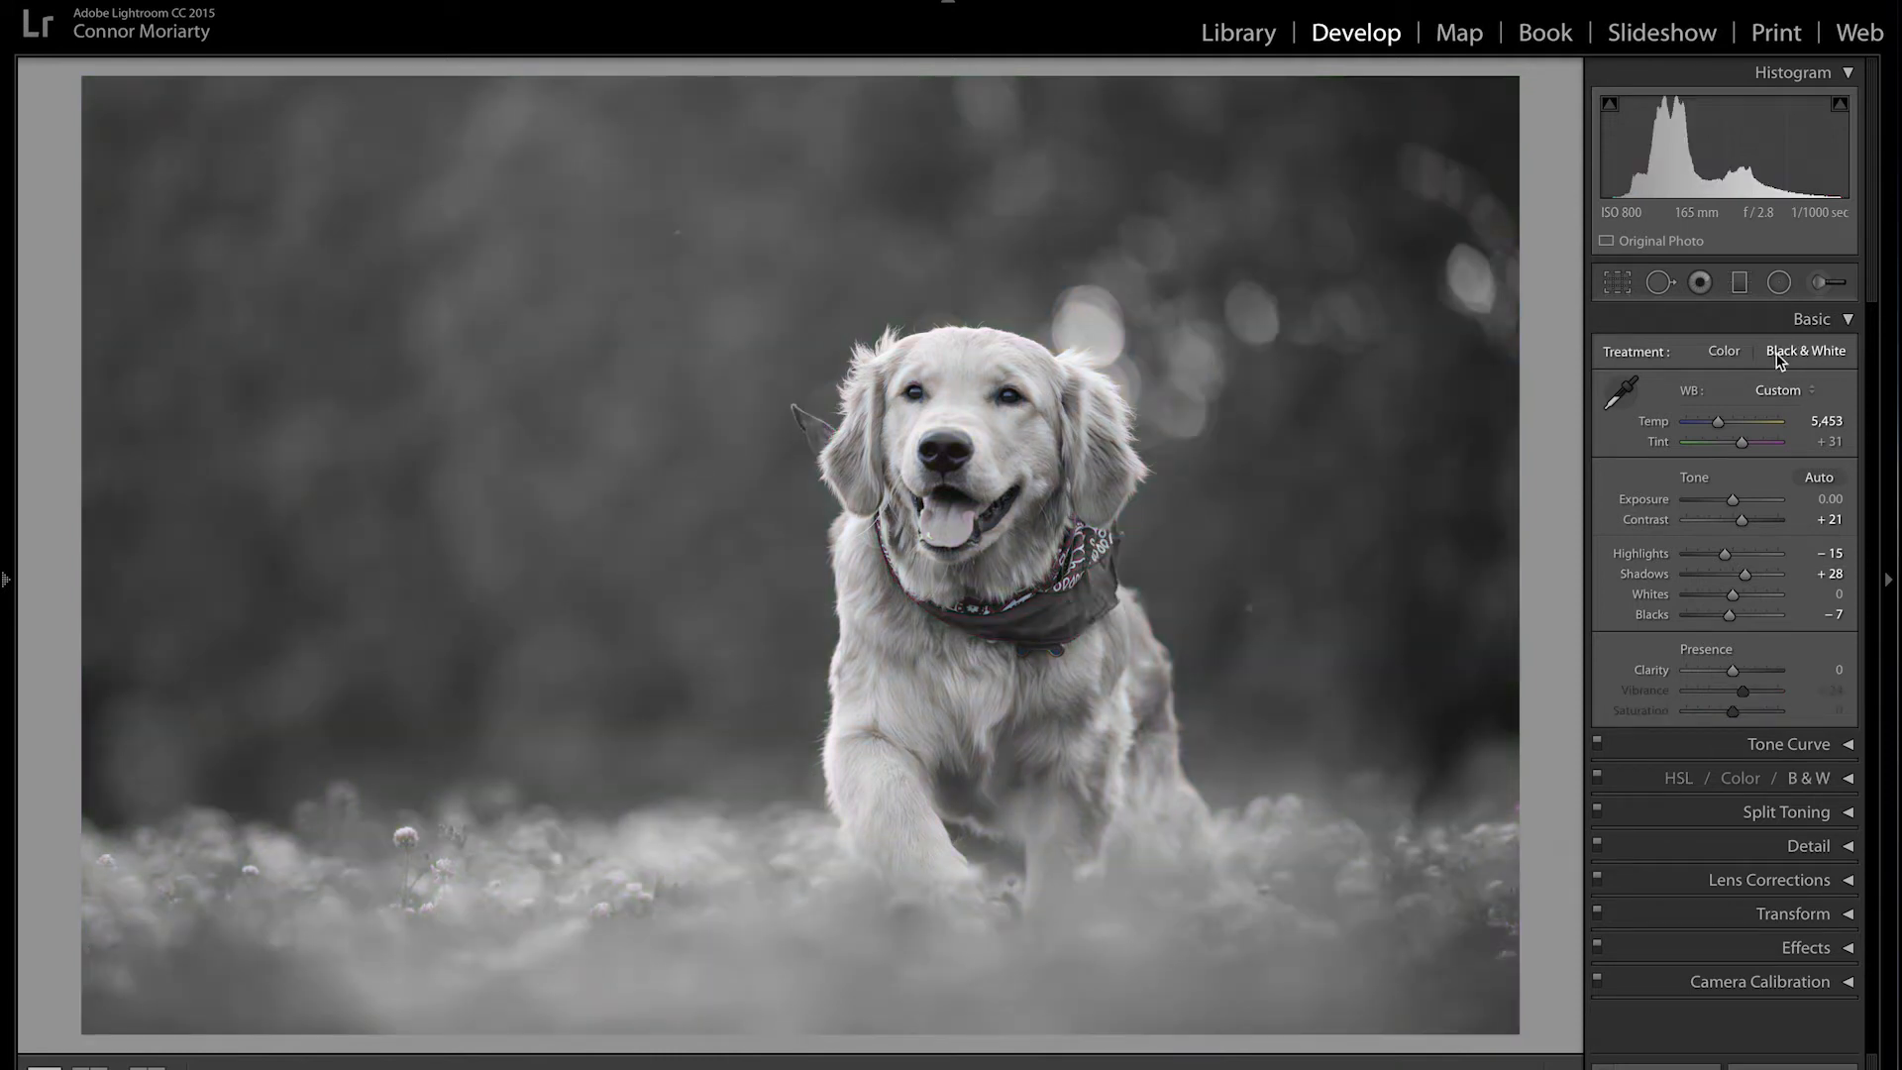
{"action": "left_click", "coordinate": [1722, 351]}
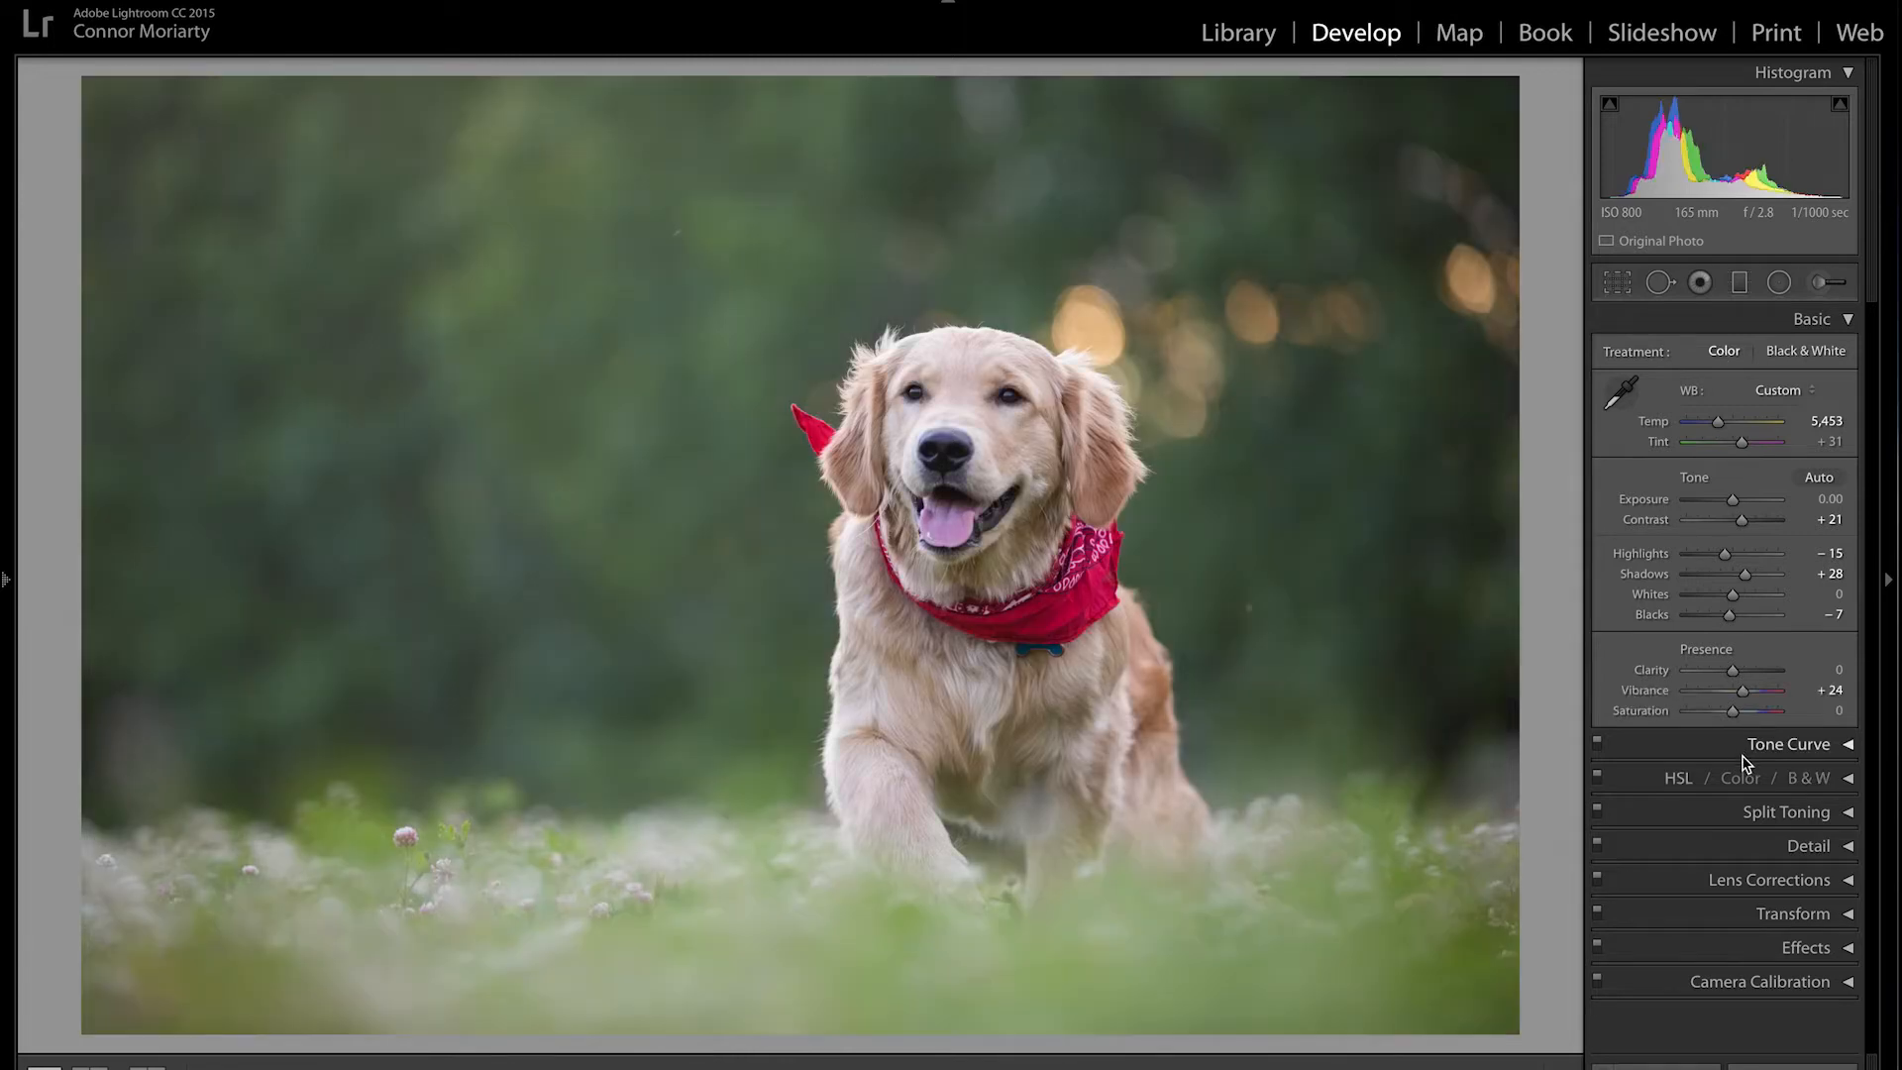
{"action": "left_click_drag", "start_coordinate": [1733, 711], "coordinate": [1677, 719]}
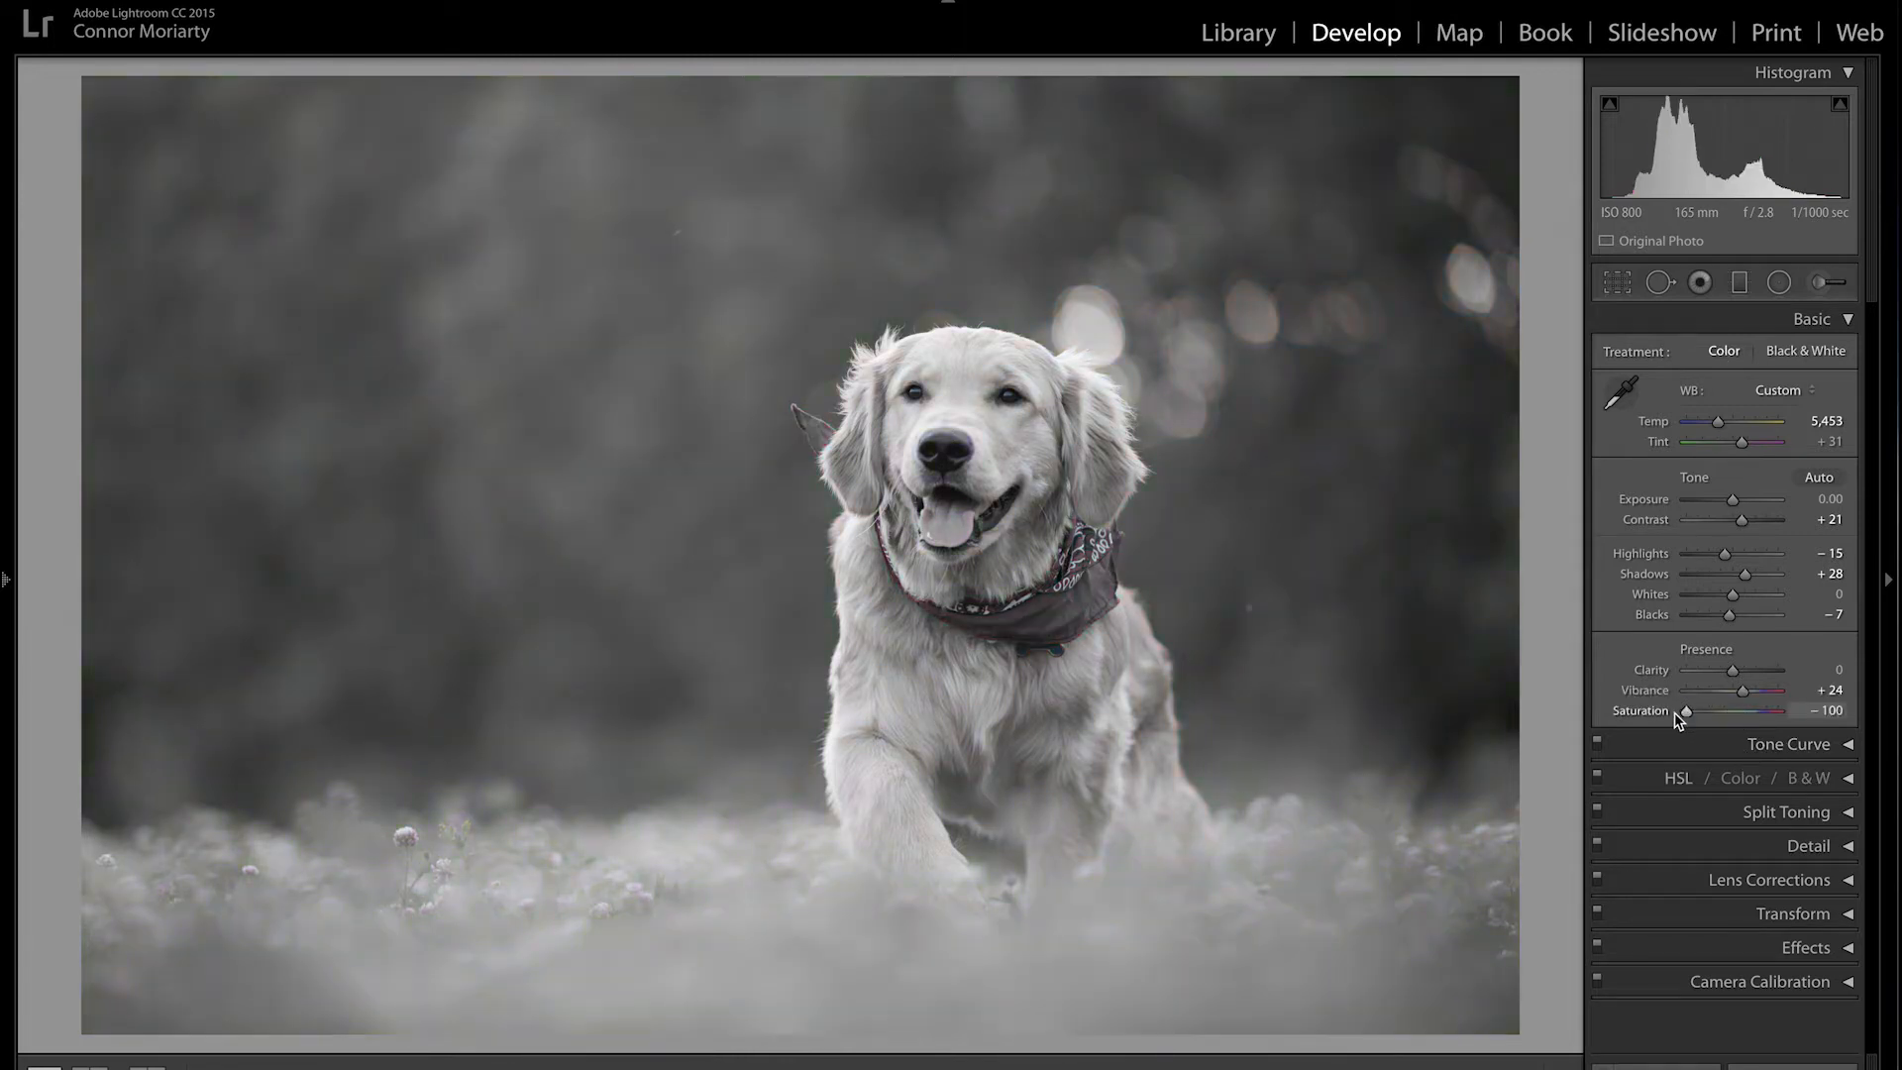
{"action": "key", "text": "ctrl+z"}
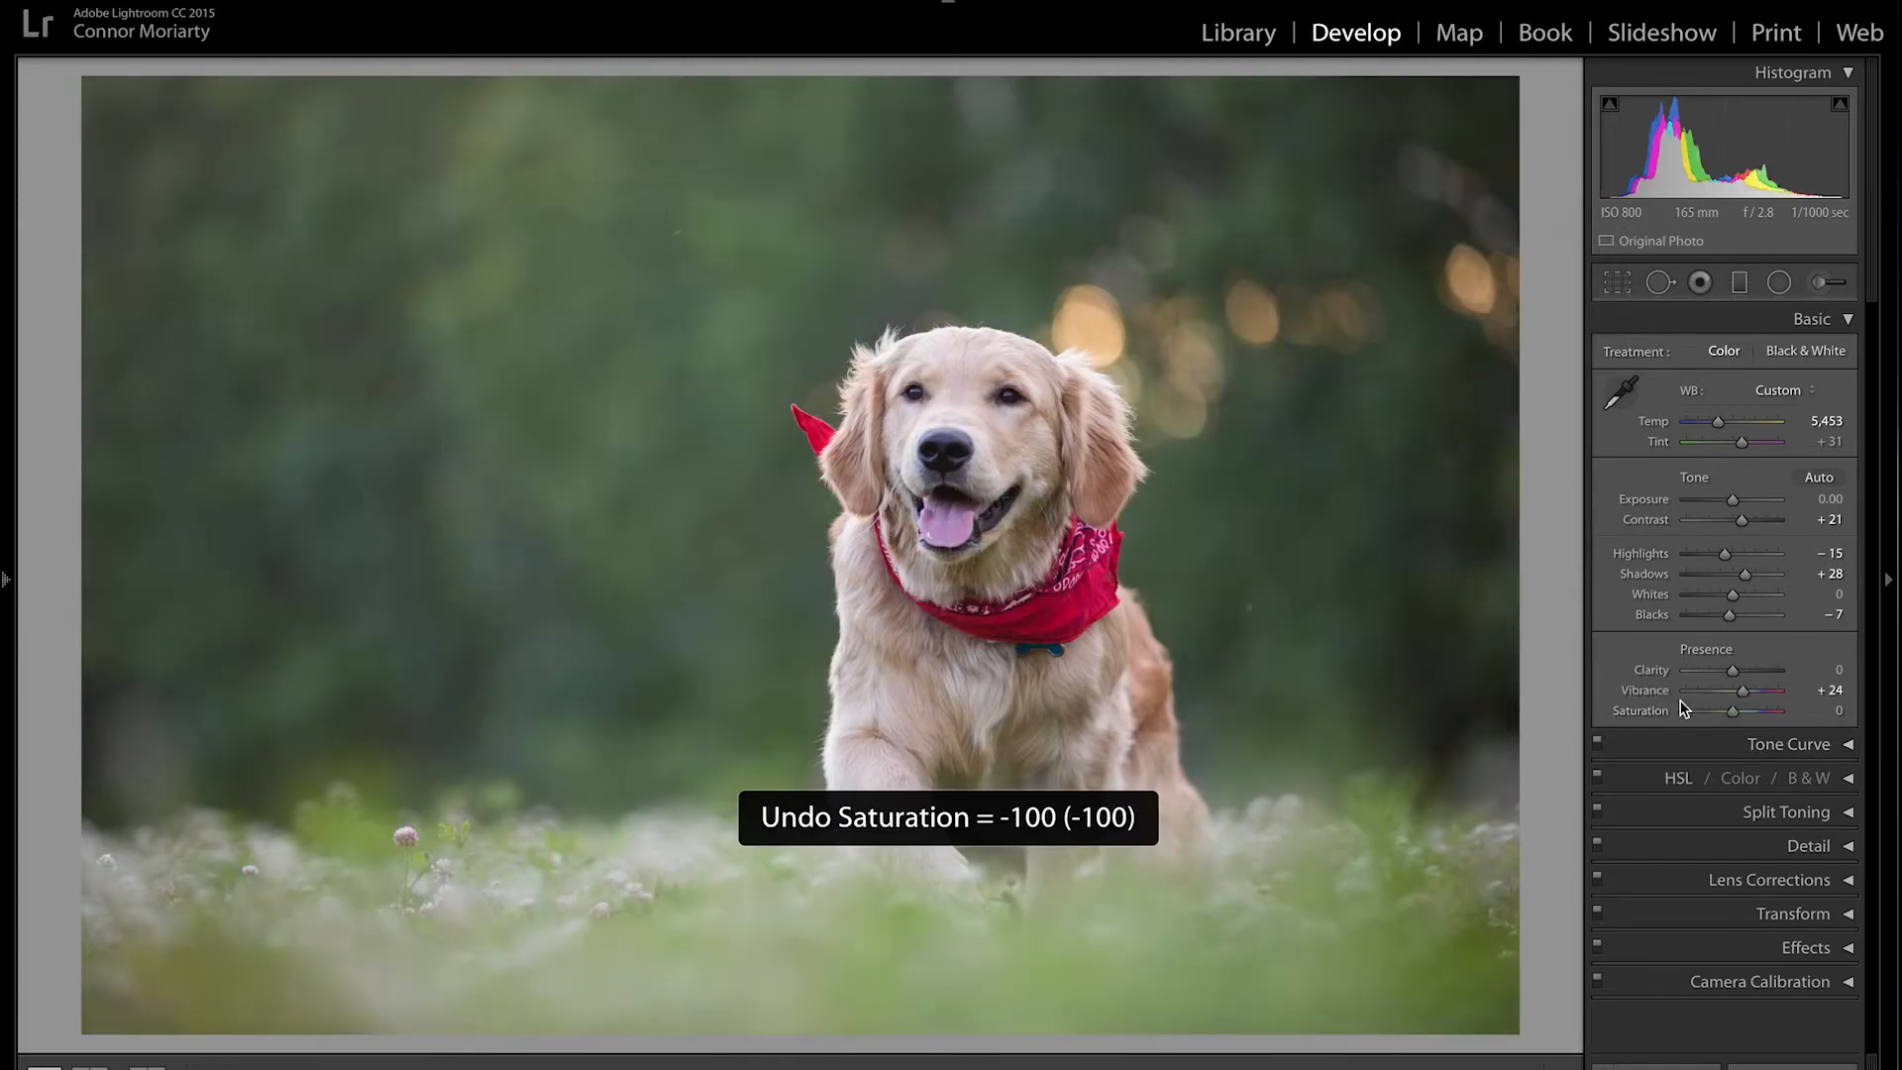
{"action": "left_click", "coordinate": [1851, 325]}
{"action": "left_click", "coordinate": [1848, 355]}
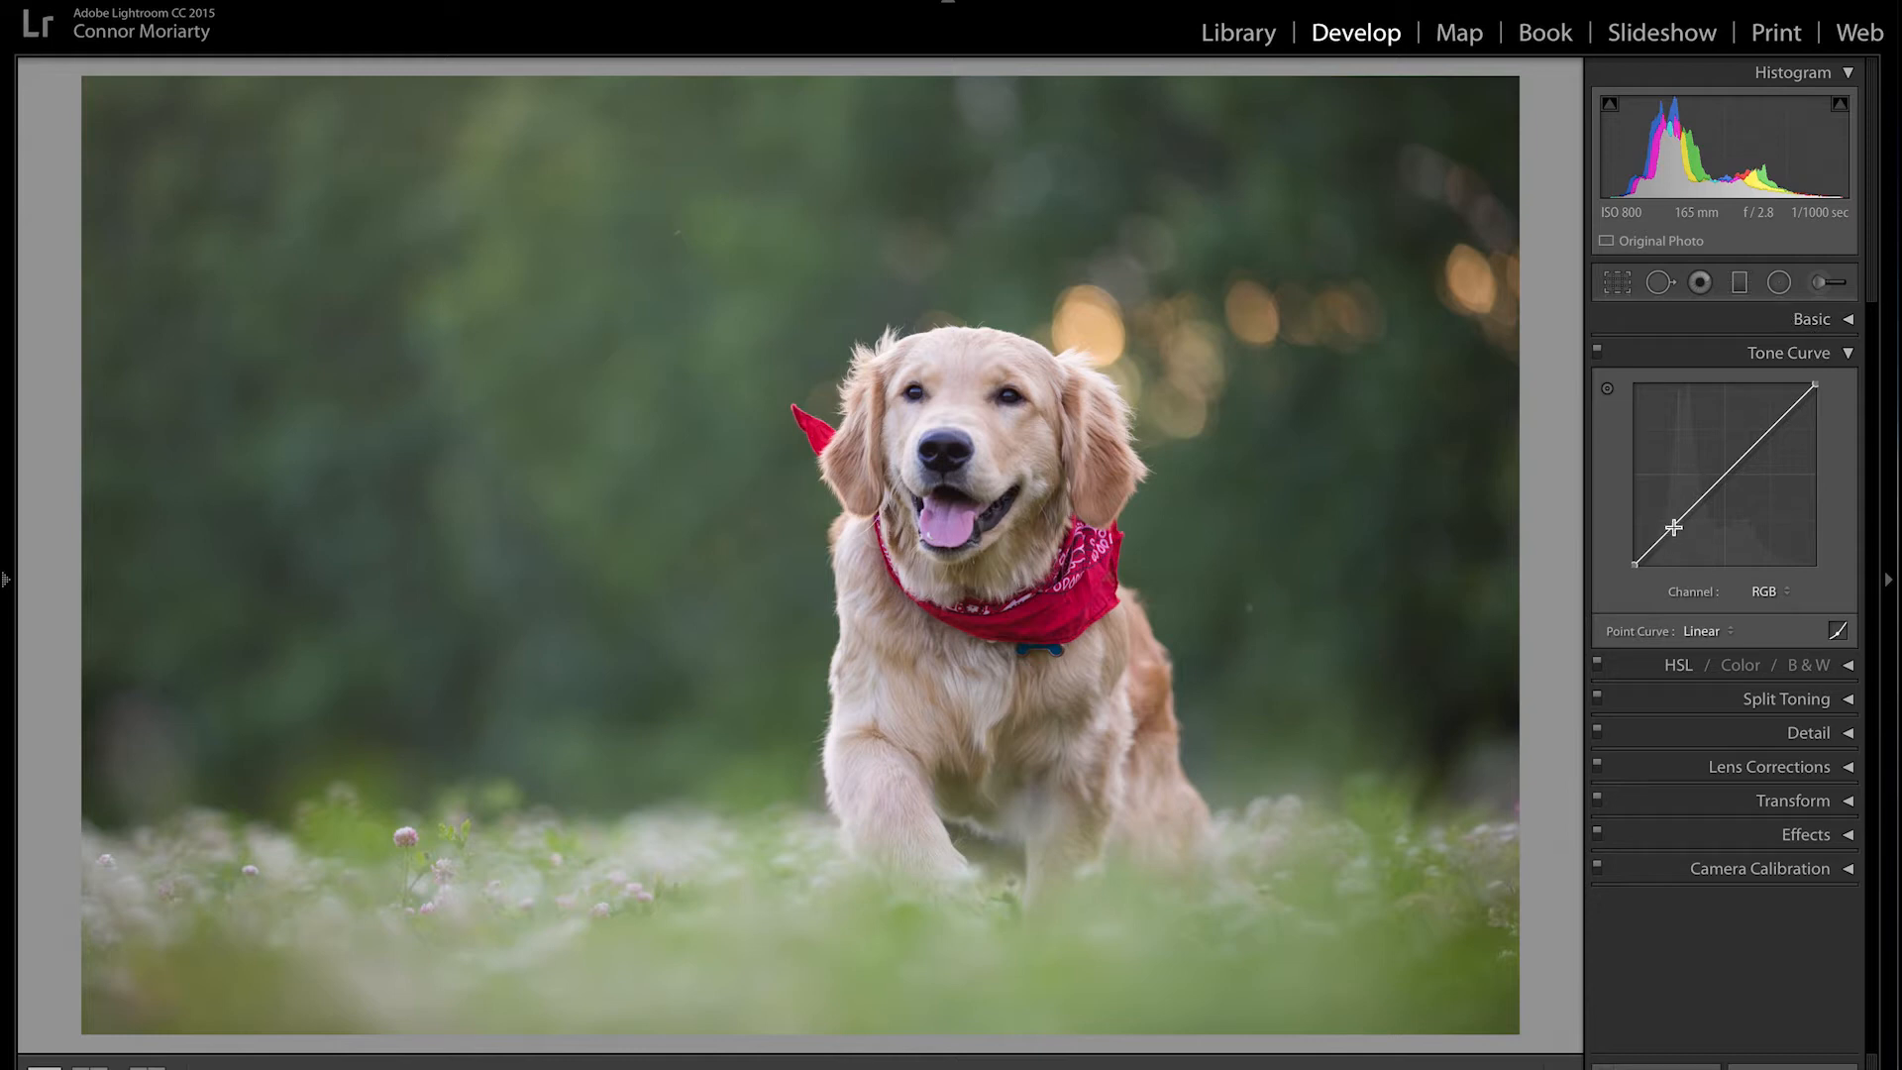
Step: Lift the black point to 14.1 %, pull a shadow point to 20.8 %, and add a midtone point
{"action": "mouse_move", "coordinate": [1634, 563]}
{"action": "left_mouse_down"}
{"action": "mouse_move", "coordinate": [1634, 528]}
{"action": "mouse_move", "coordinate": [1634, 564]}
{"action": "left_mouse_up"}
{"action": "left_click_drag", "start_coordinate": [1755, 443], "coordinate": [1758, 464]}
{"action": "key", "text": "ctrl+z"}
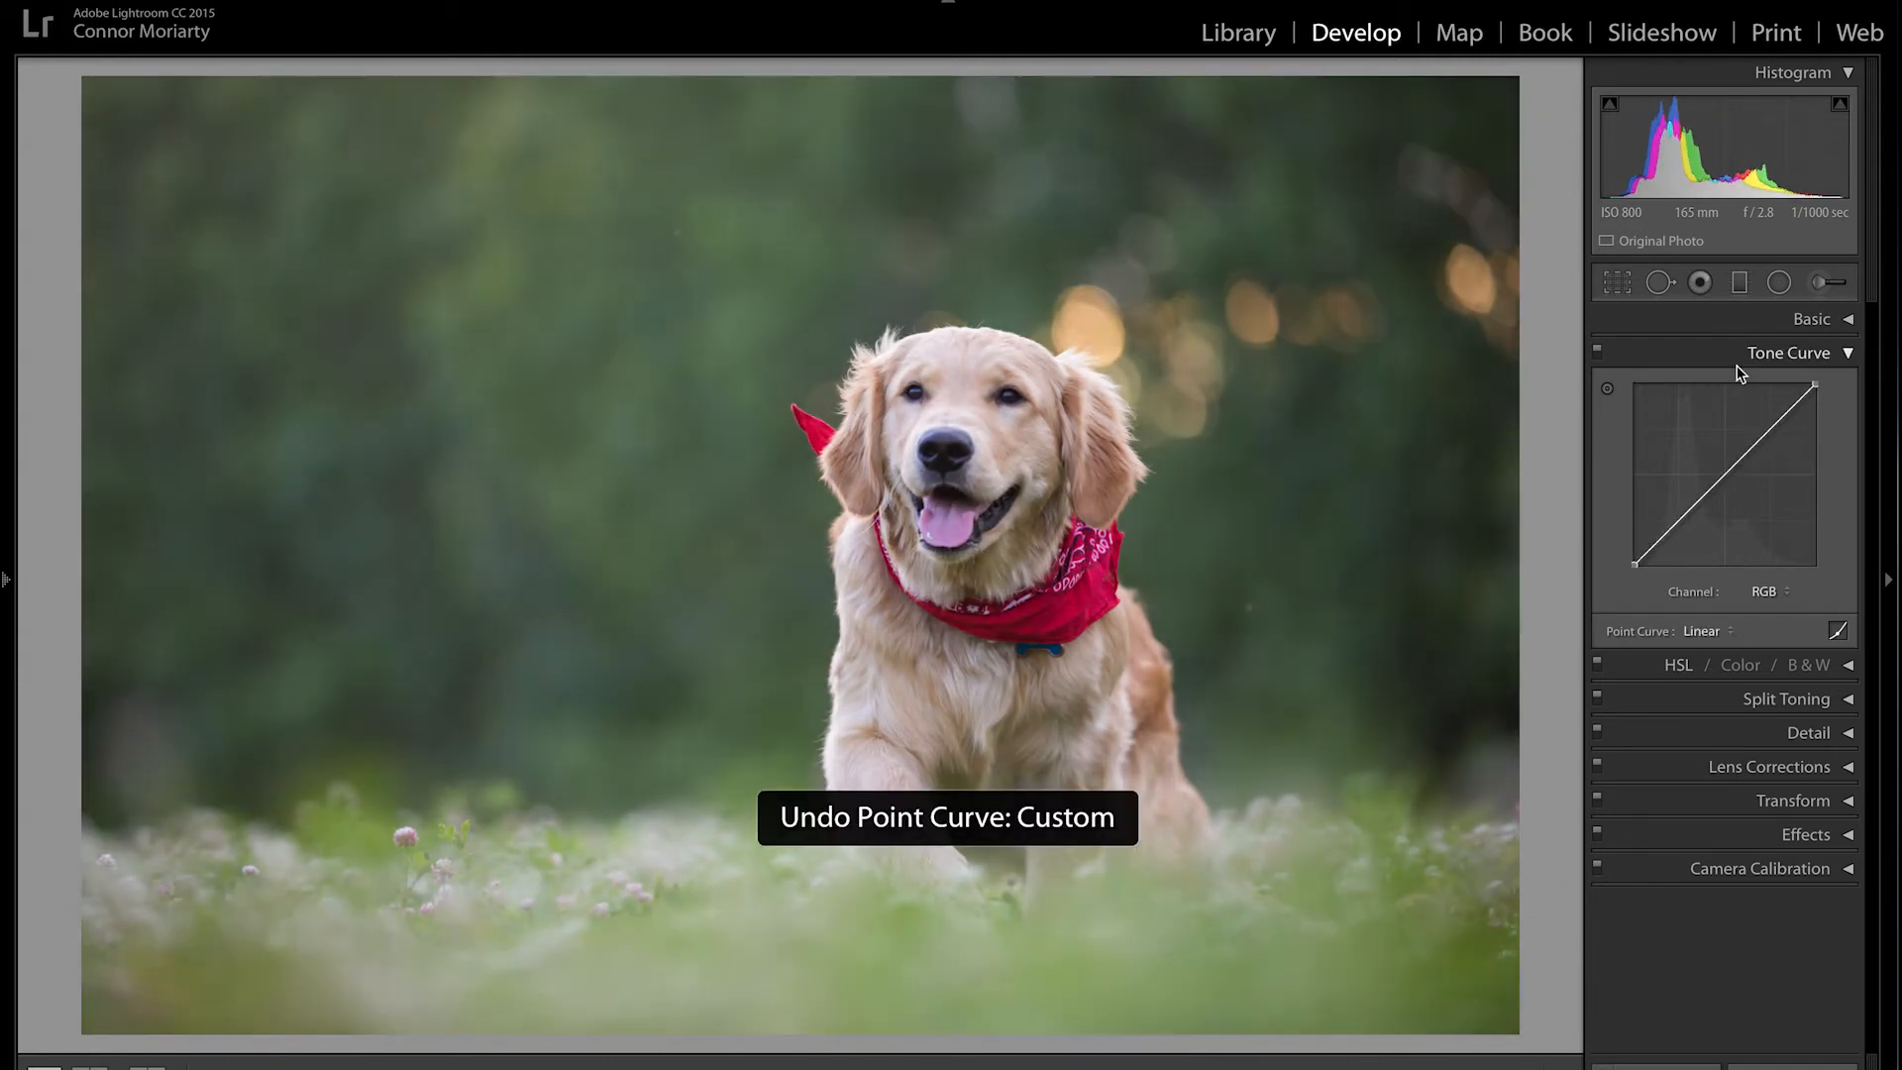
{"action": "left_click_drag", "start_coordinate": [1635, 563], "coordinate": [1635, 539]}
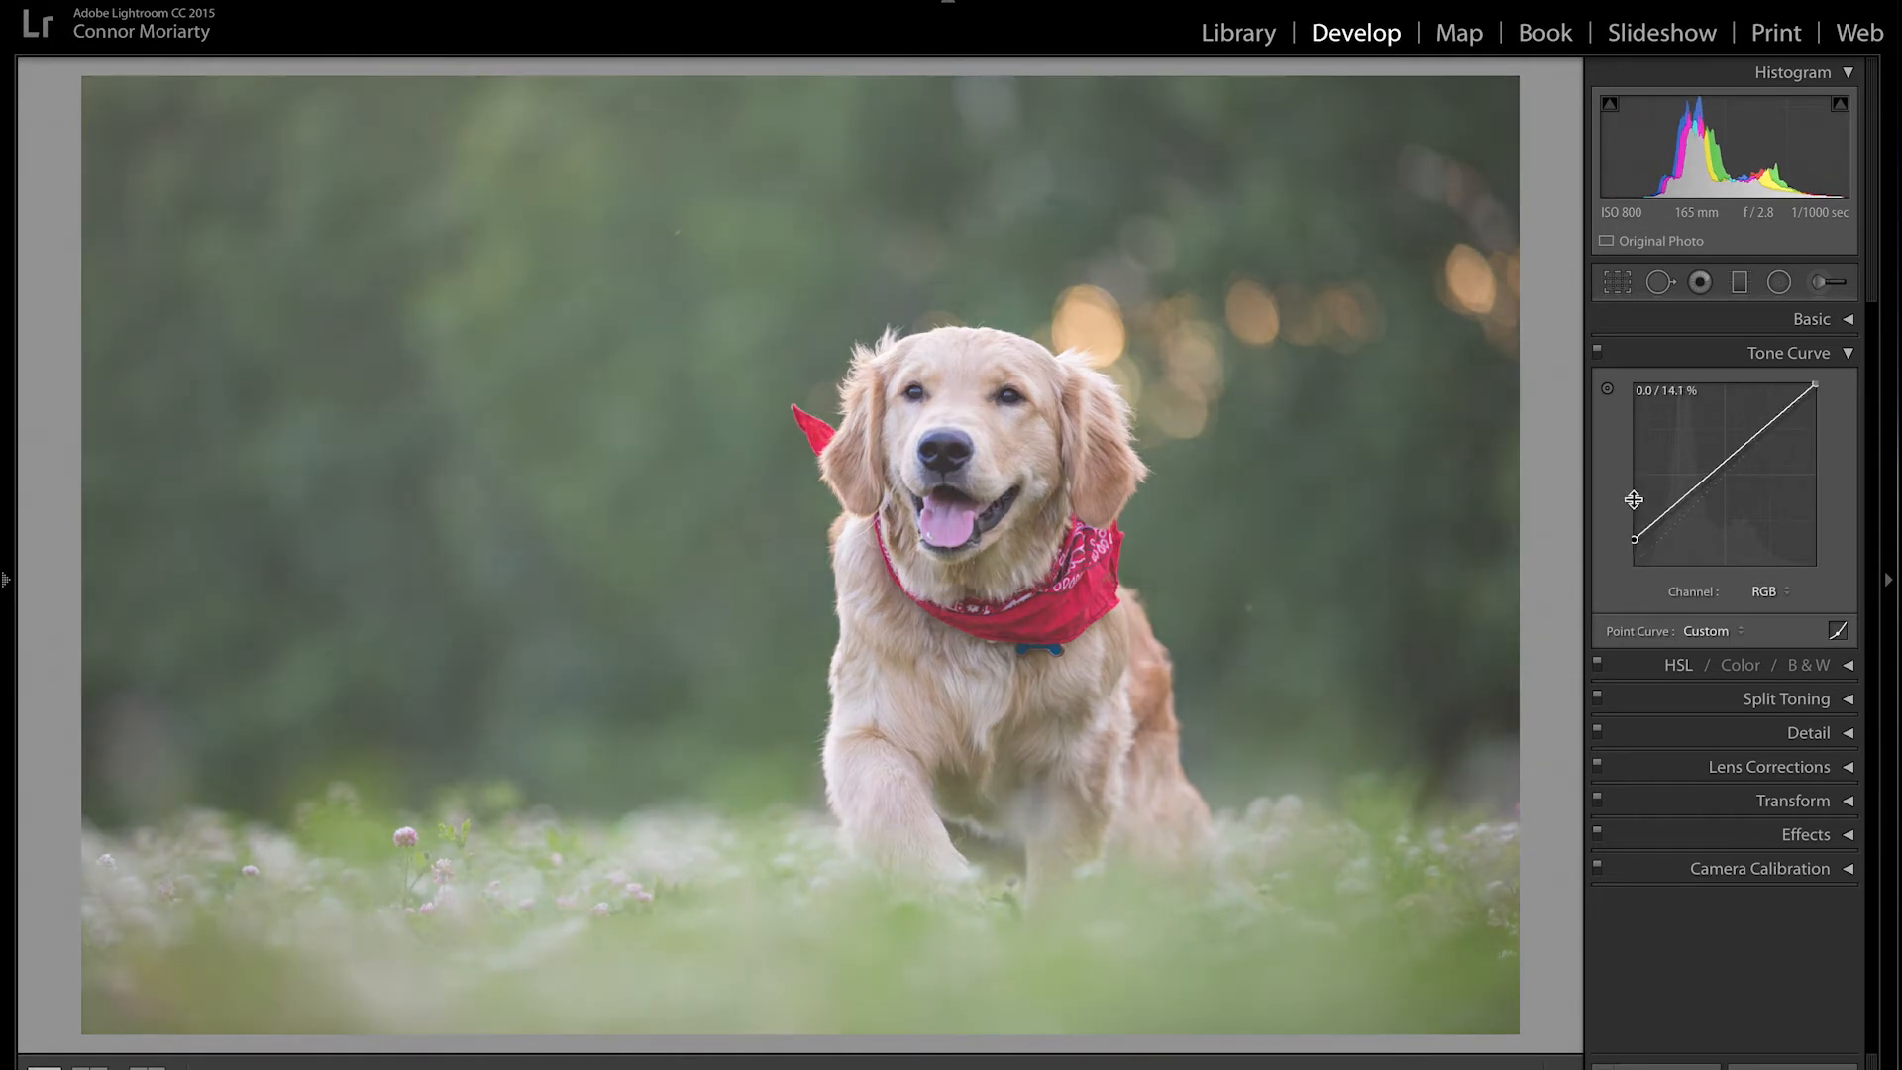
{"action": "left_click", "coordinate": [1662, 517]}
{"action": "left_click_drag", "start_coordinate": [1663, 517], "coordinate": [1662, 528]}
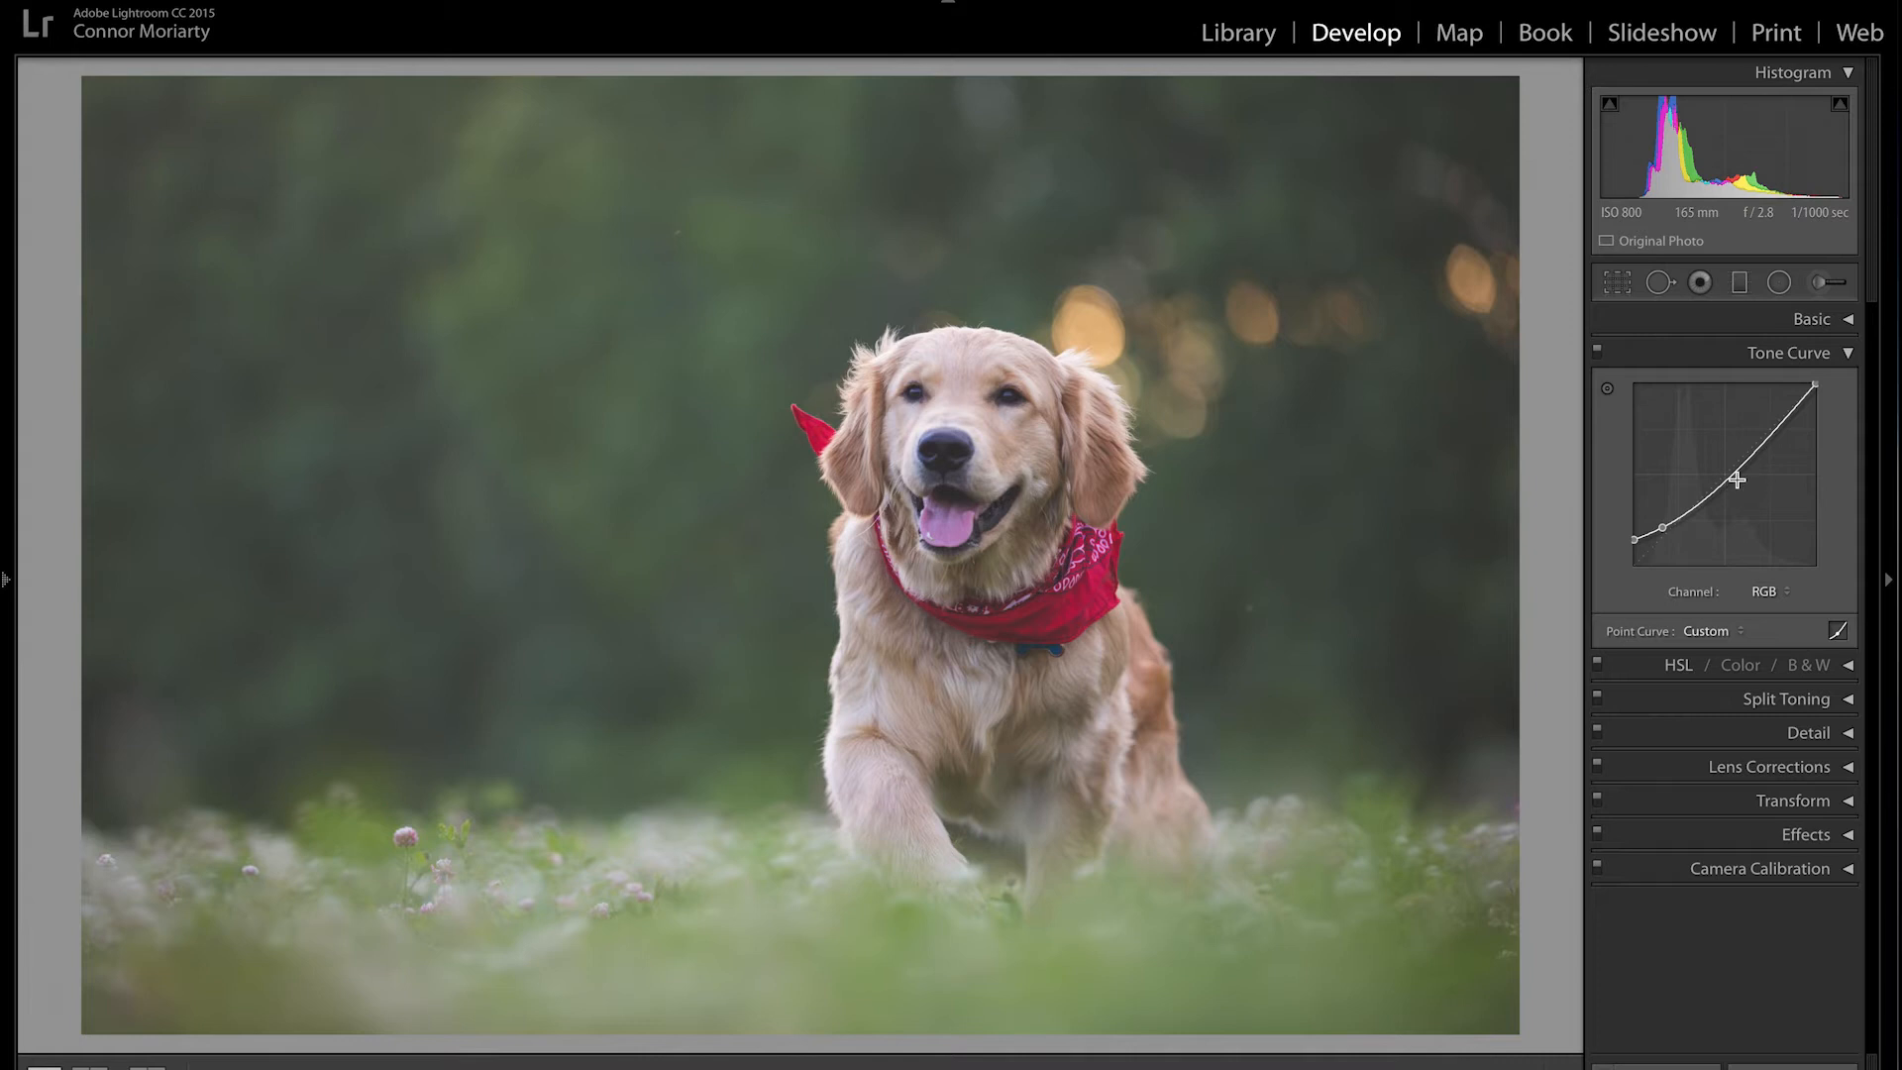
{"action": "left_click_drag", "start_coordinate": [1730, 474], "coordinate": [1730, 471]}
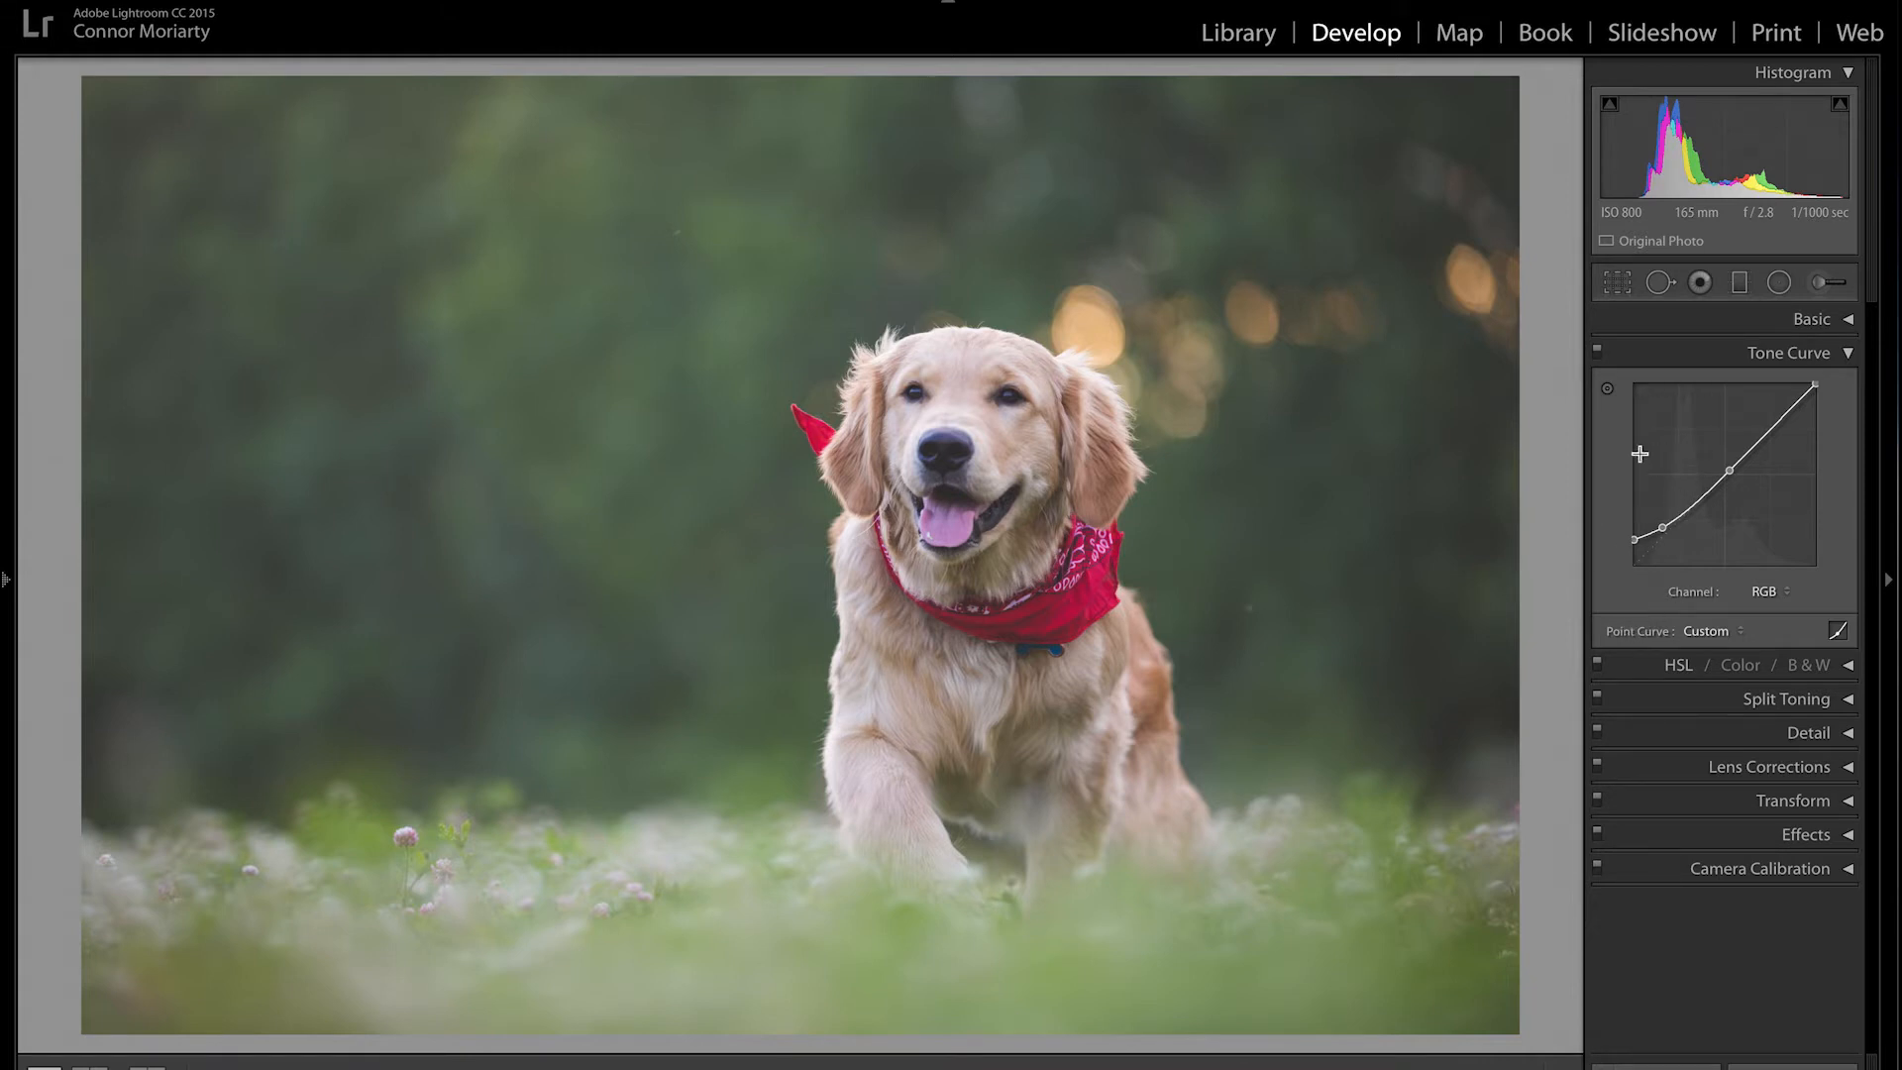
Step: Expand the HSL panel, test a Red hue shift, and reset Red hue to zero
{"action": "left_click", "coordinate": [1849, 355]}
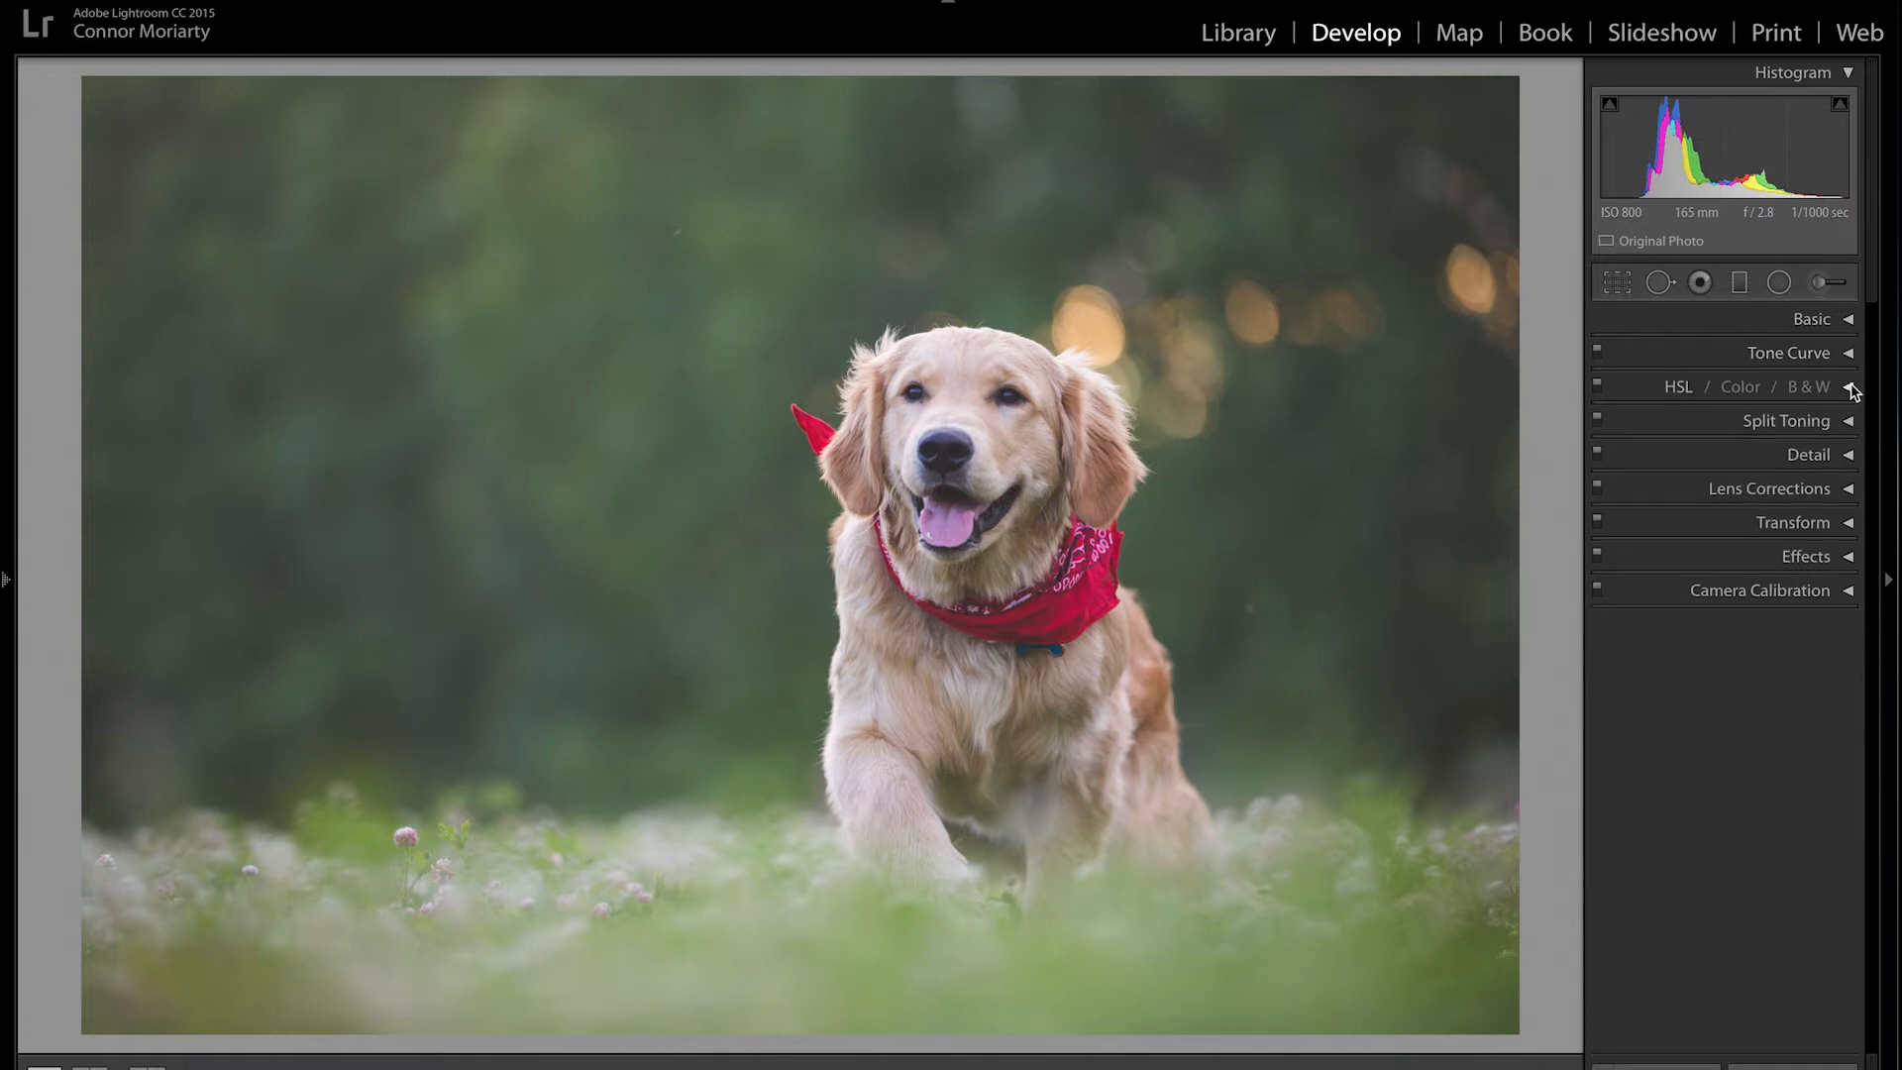
{"action": "left_click", "coordinate": [1849, 388]}
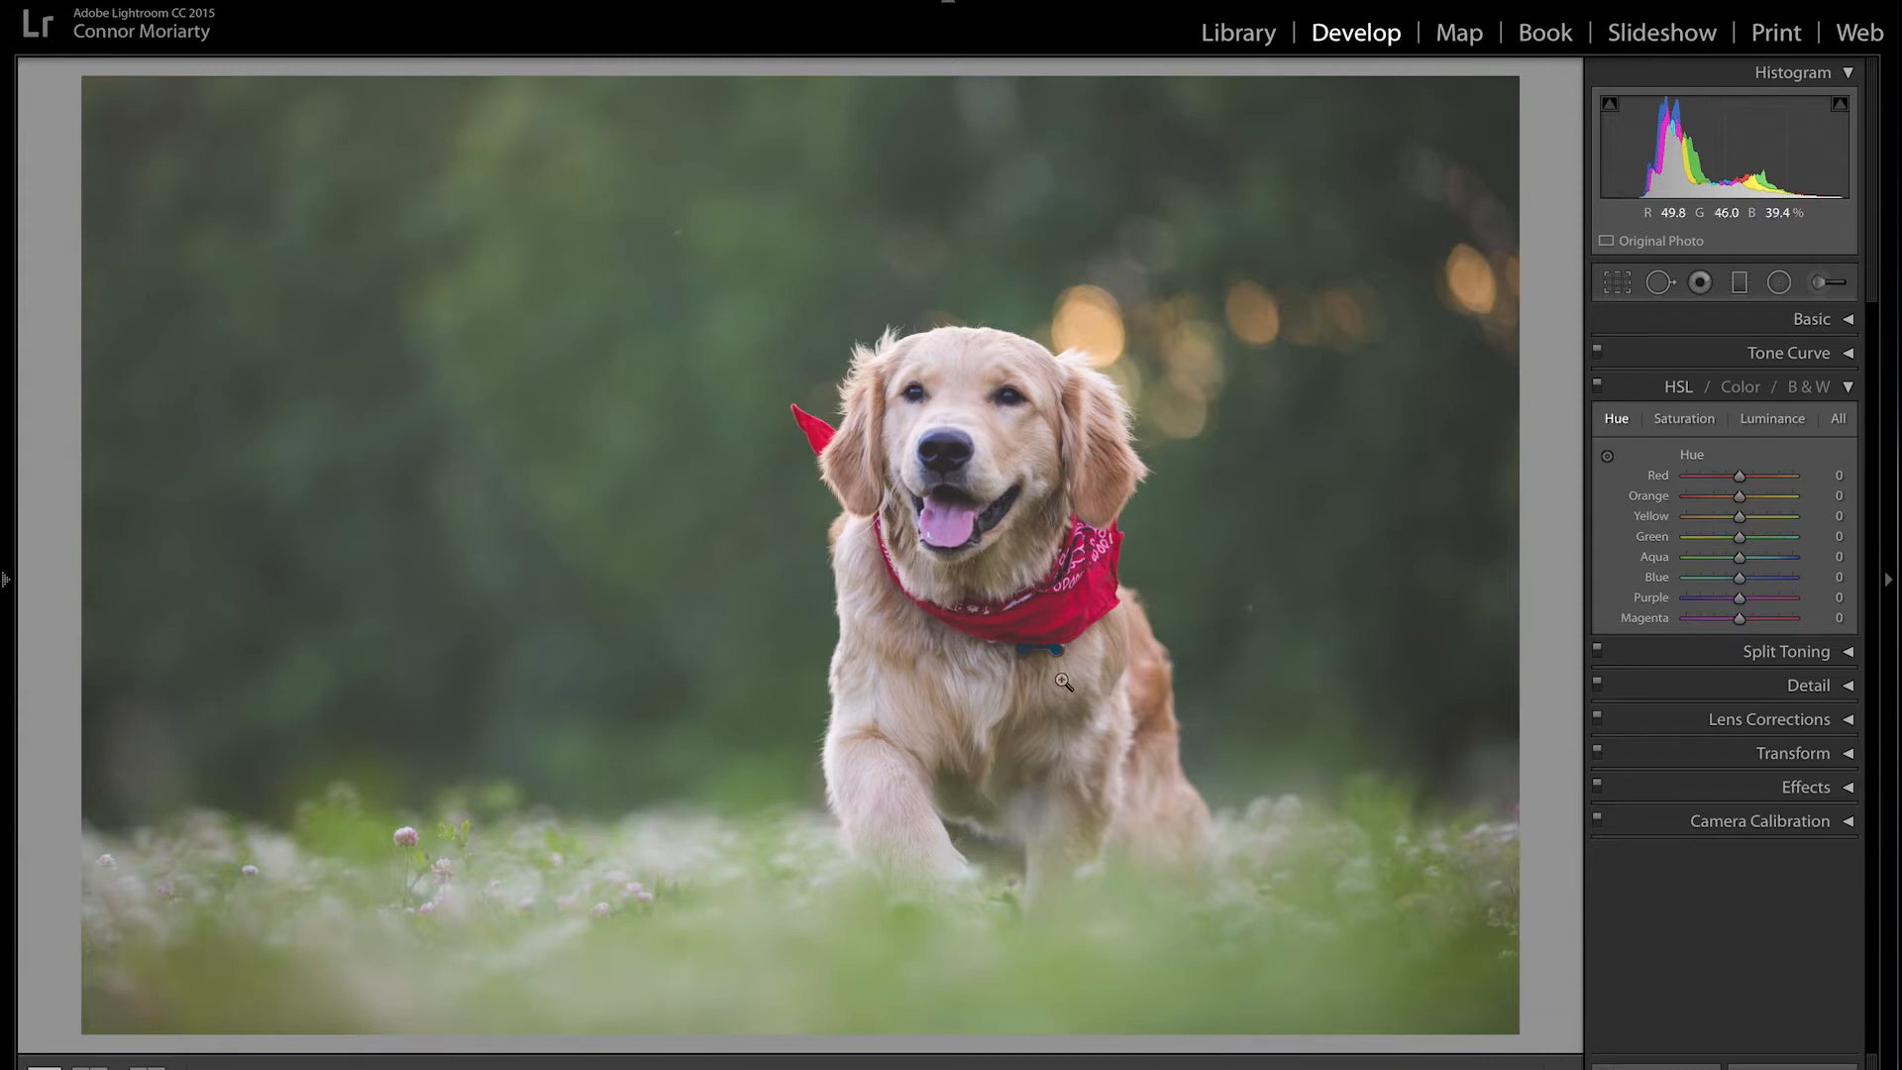
{"action": "left_click_drag", "start_coordinate": [1739, 476], "coordinate": [1617, 495]}
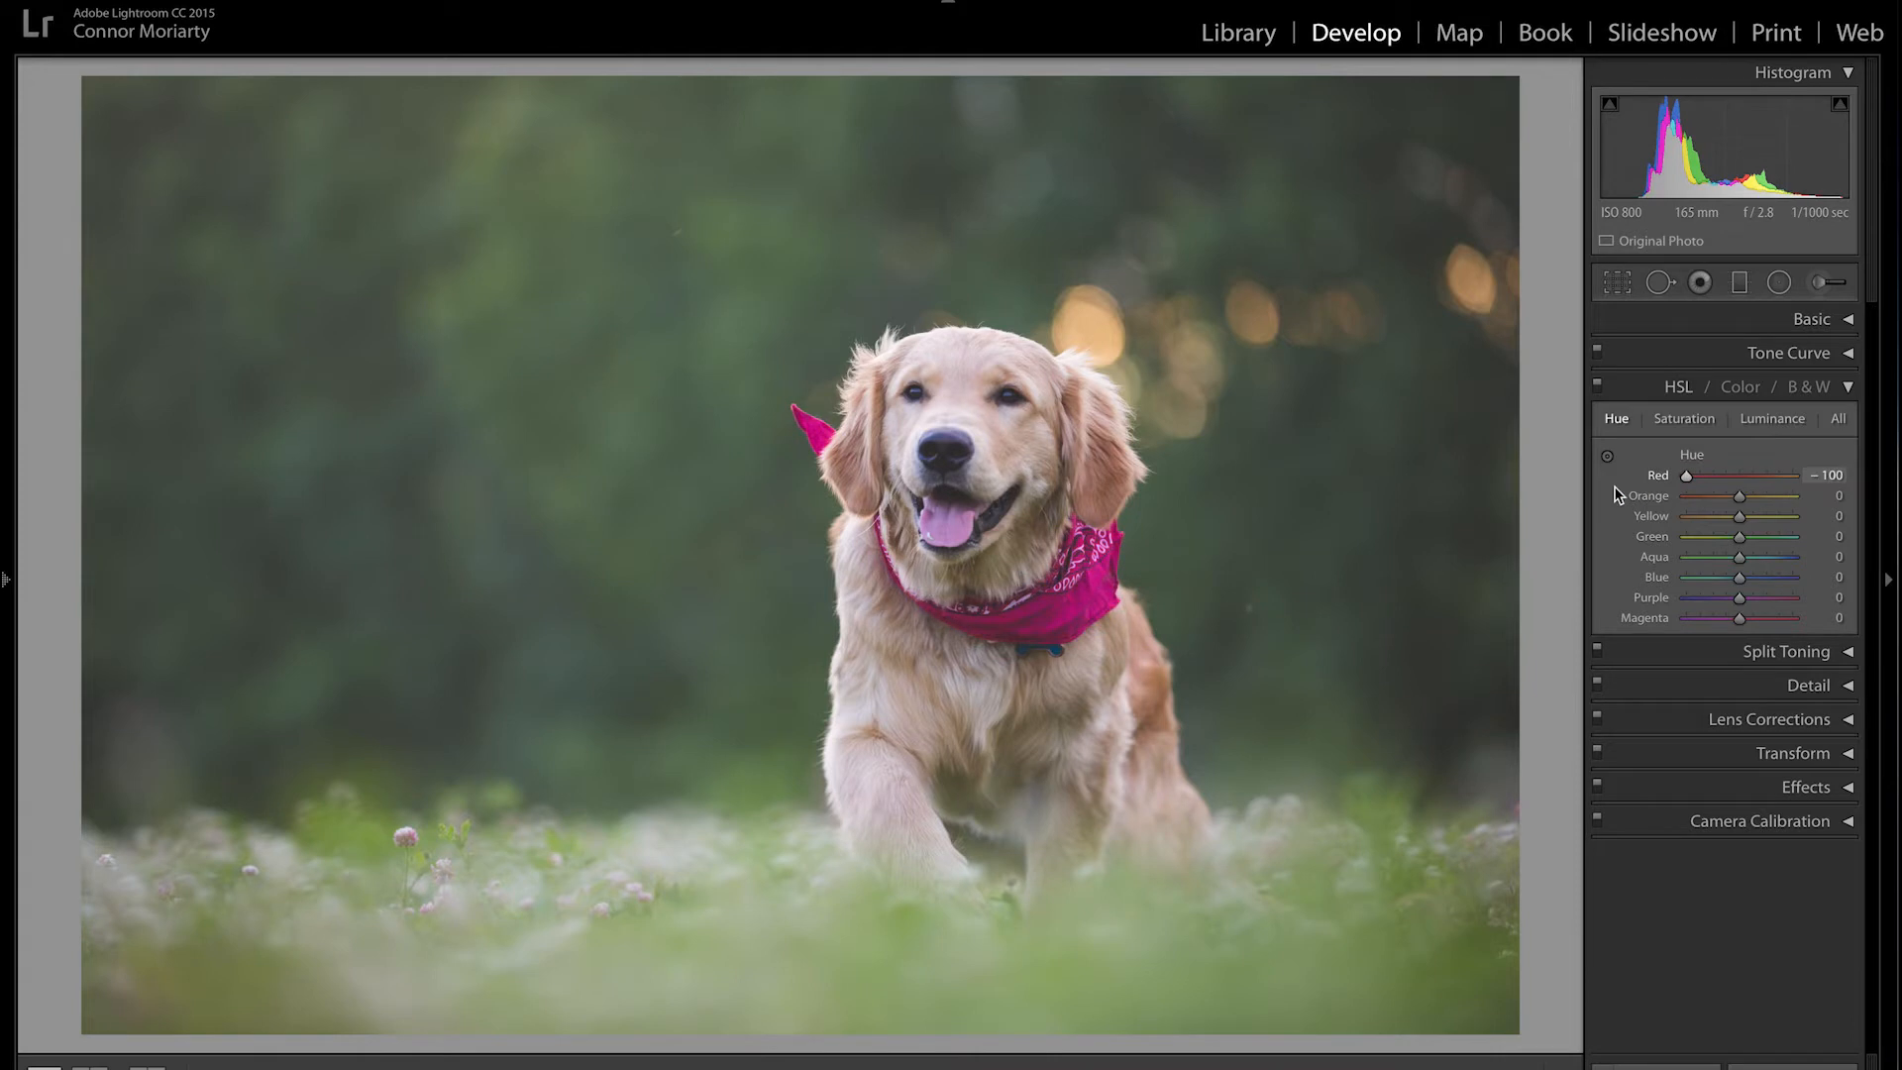
{"action": "left_click_drag", "start_coordinate": [1688, 486], "coordinate": [1710, 488]}
{"action": "double_click", "coordinate": [1709, 480]}
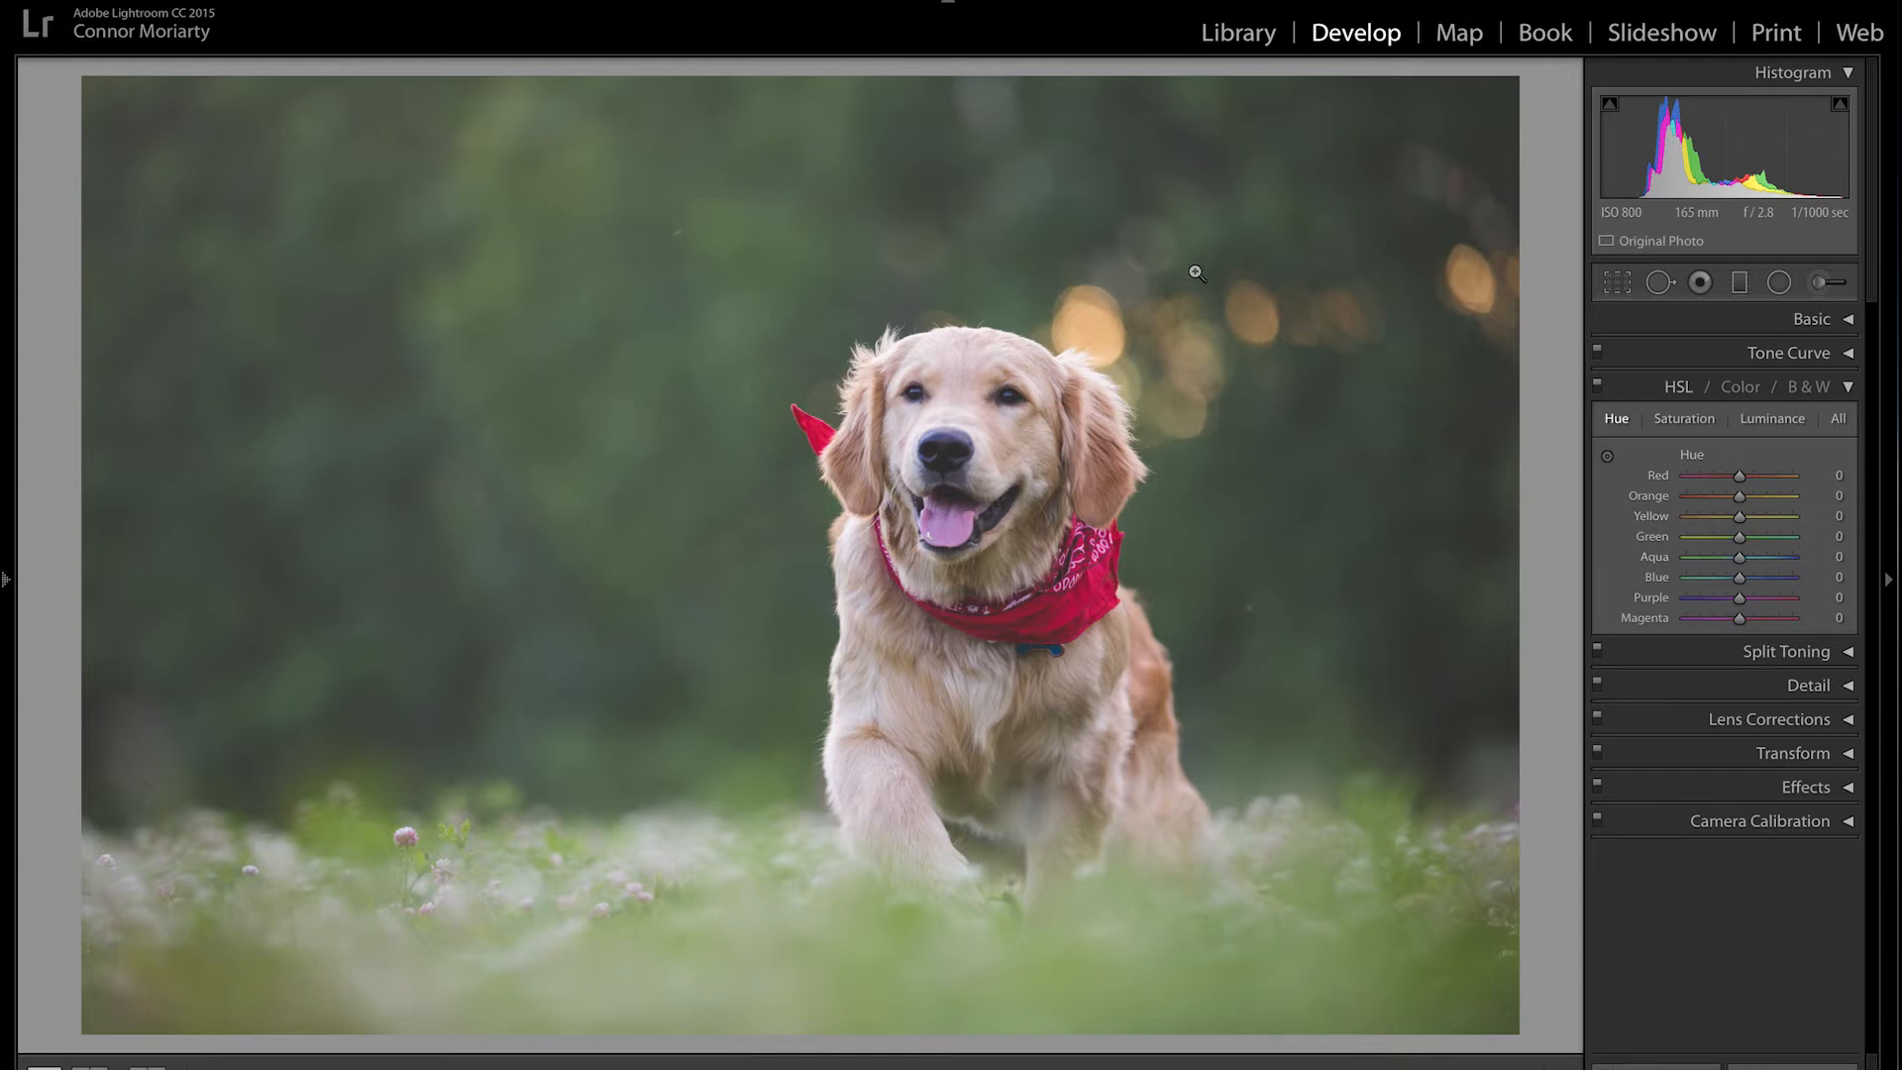
{"action": "left_click", "coordinate": [586, 424]}
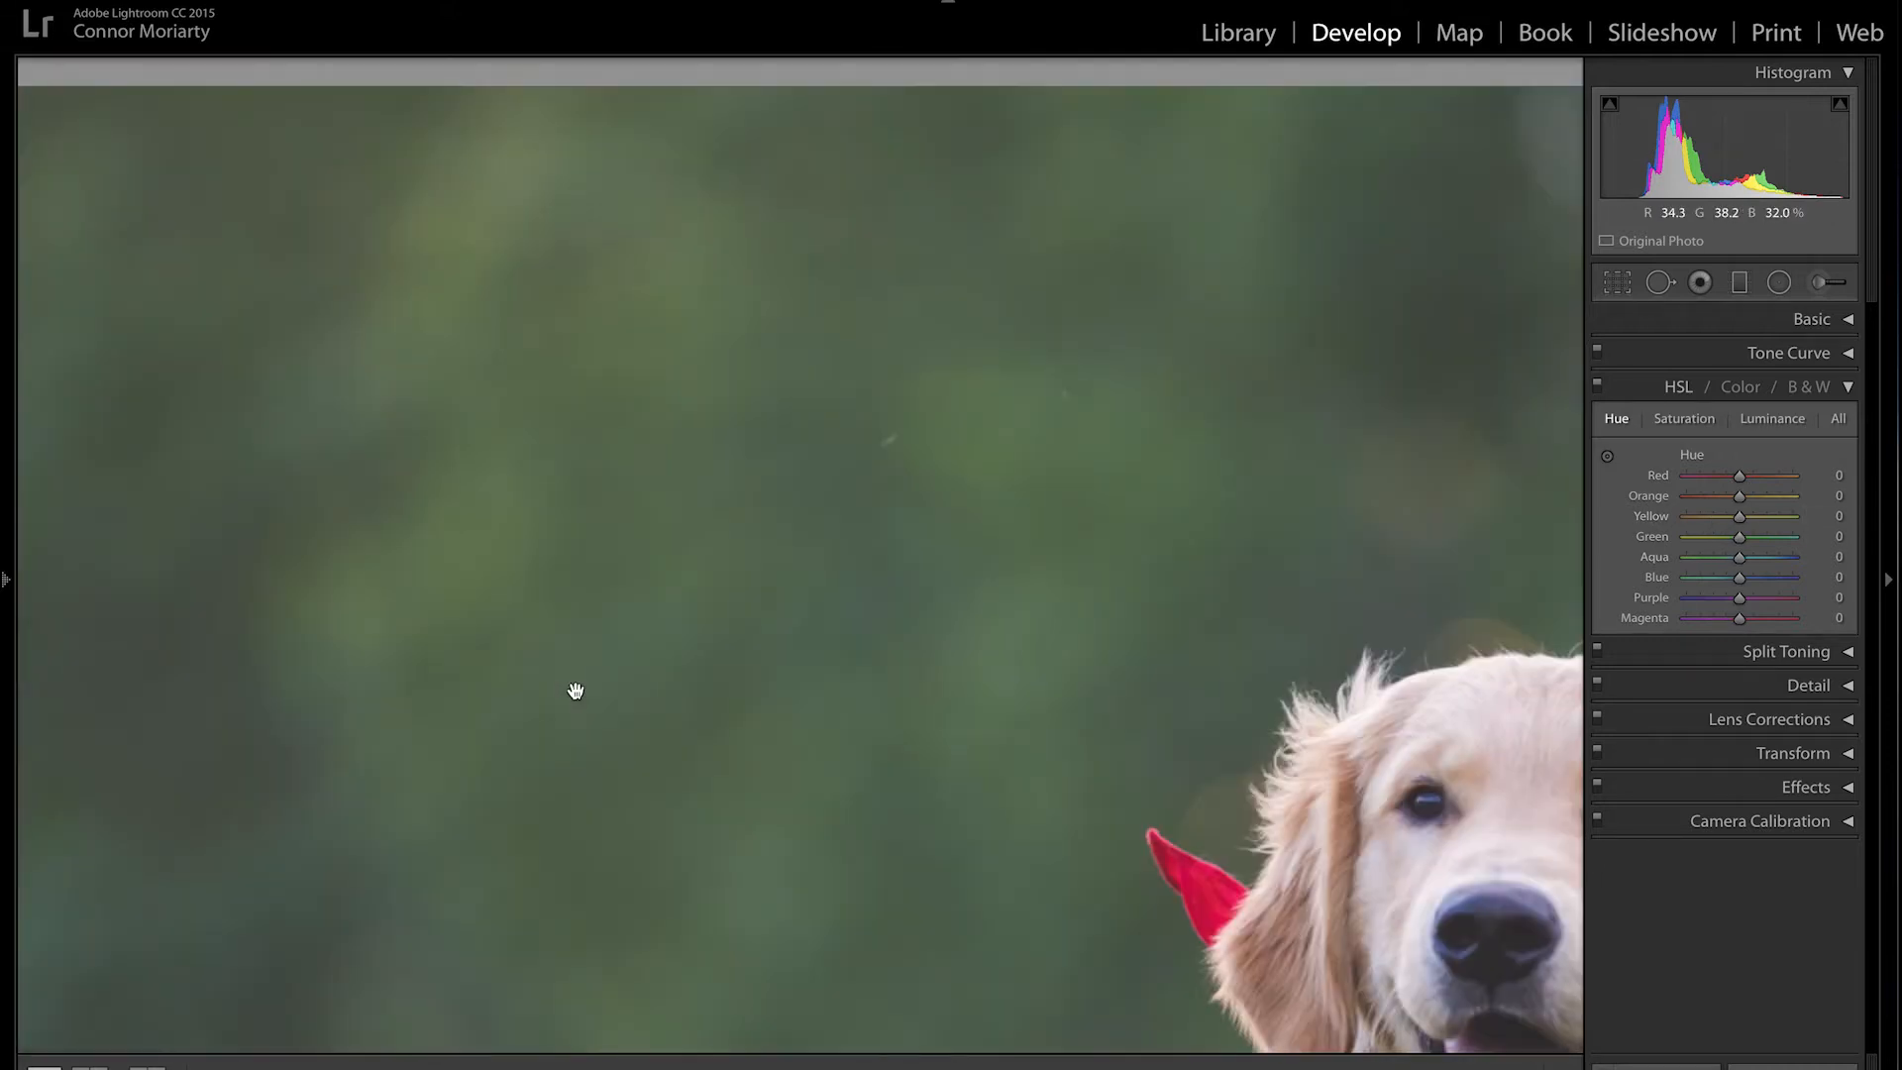
{"action": "left_click", "coordinate": [709, 582]}
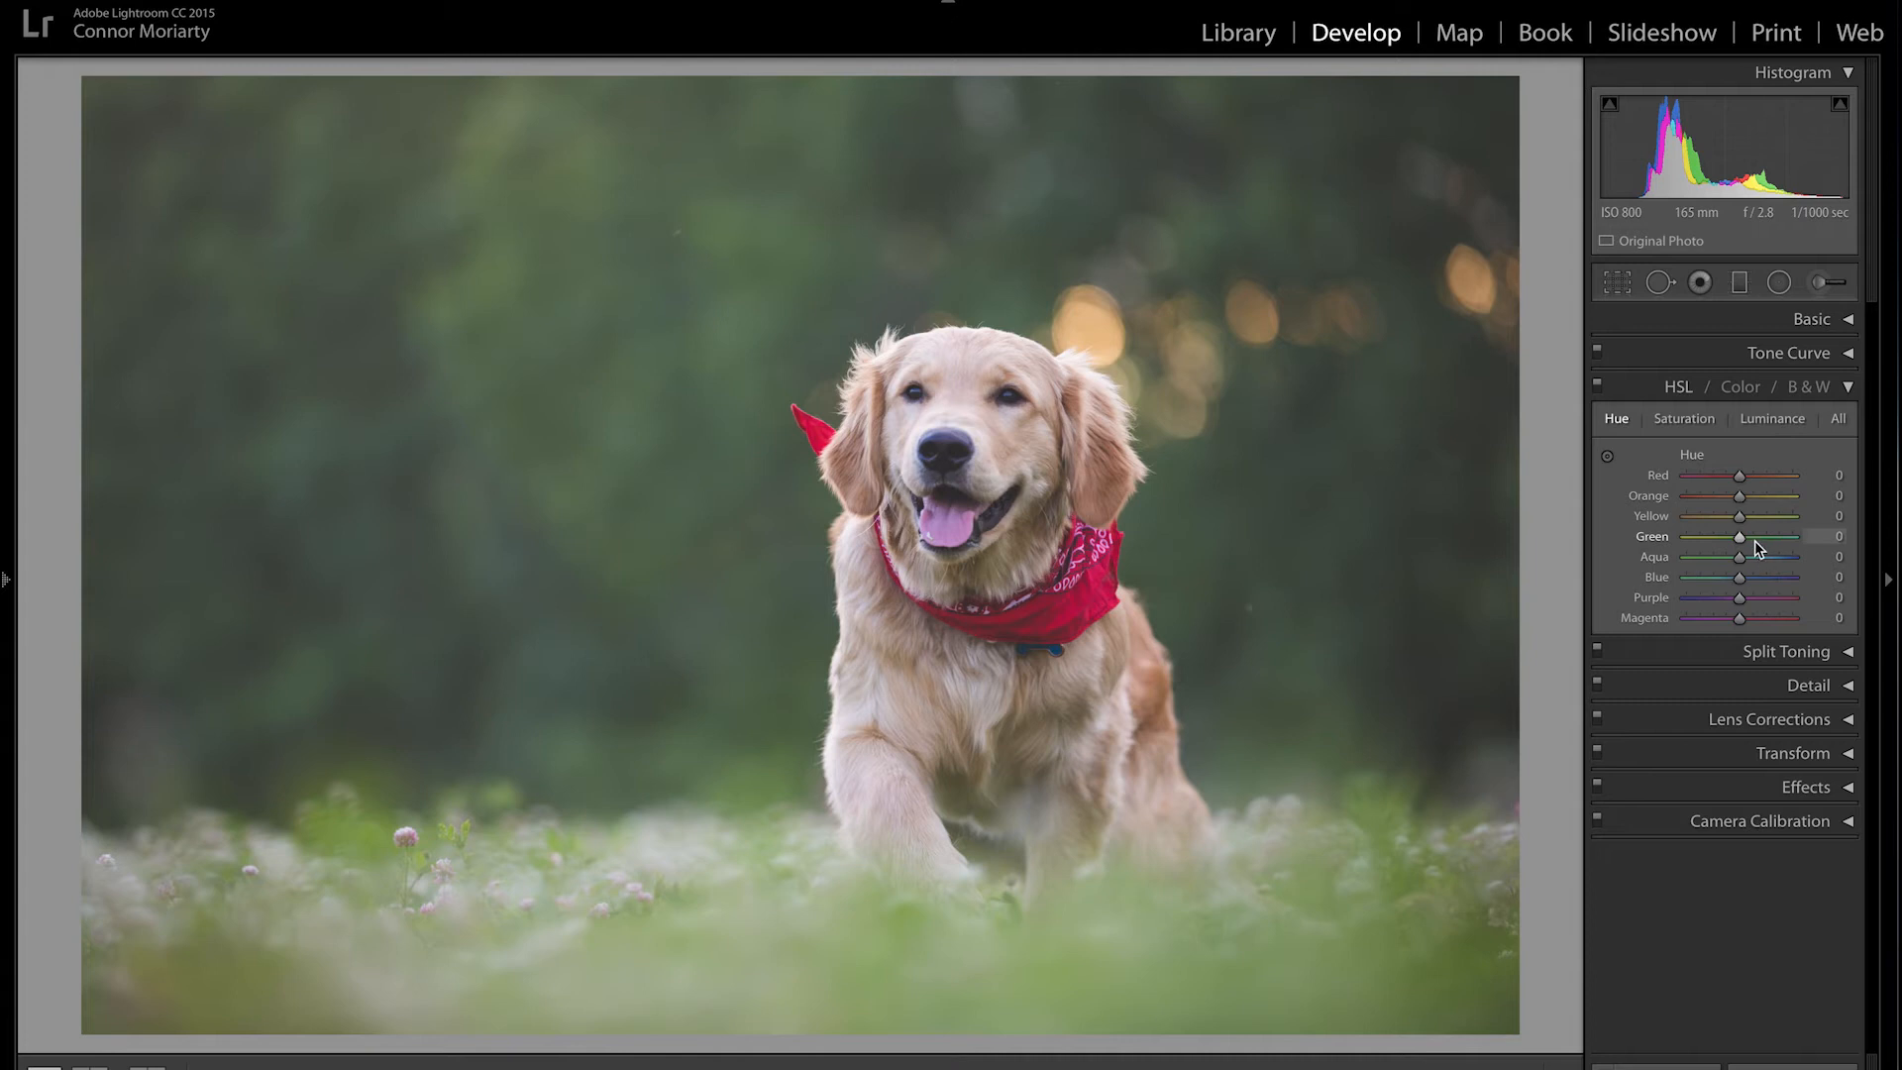
Step: Test and reset Green hue, then on the Saturation tab reset Orange and Green saturation to zero
{"action": "left_click_drag", "start_coordinate": [1740, 536], "coordinate": [1819, 545]}
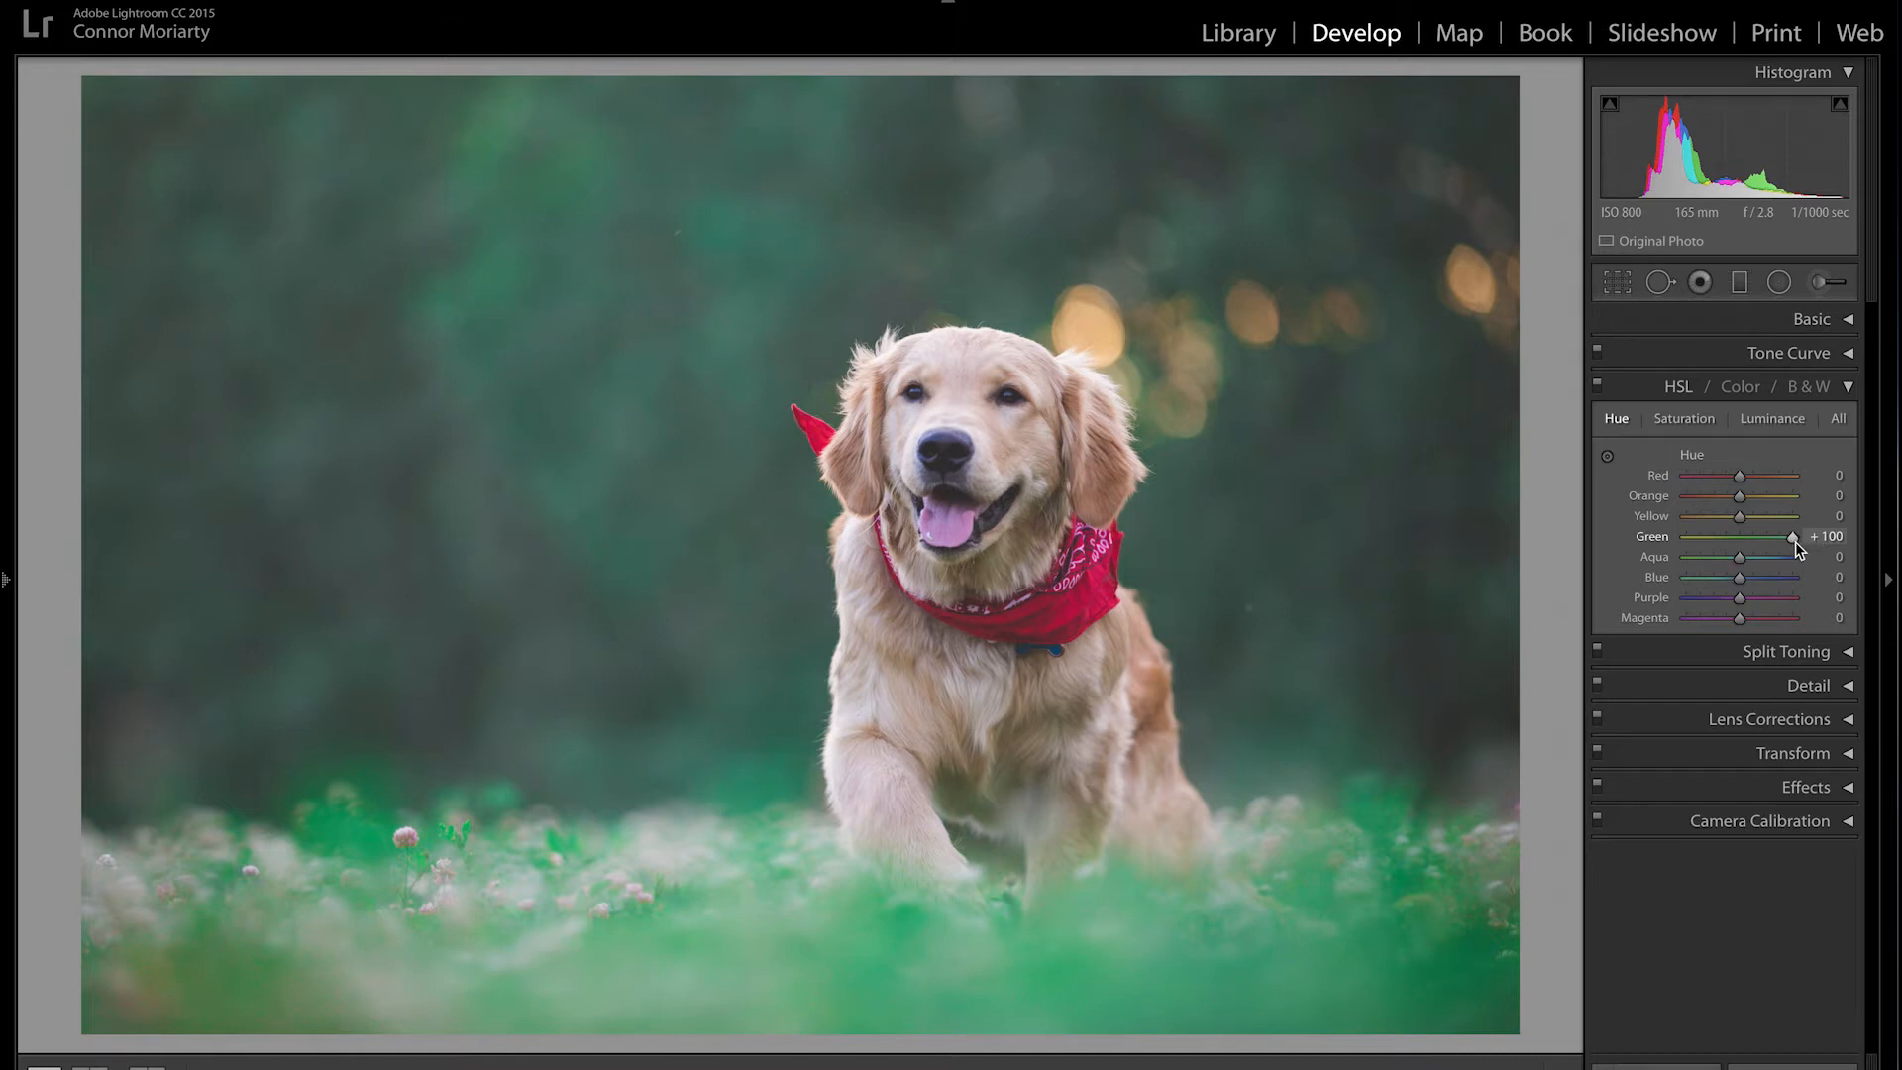
{"action": "double_click", "coordinate": [1793, 536]}
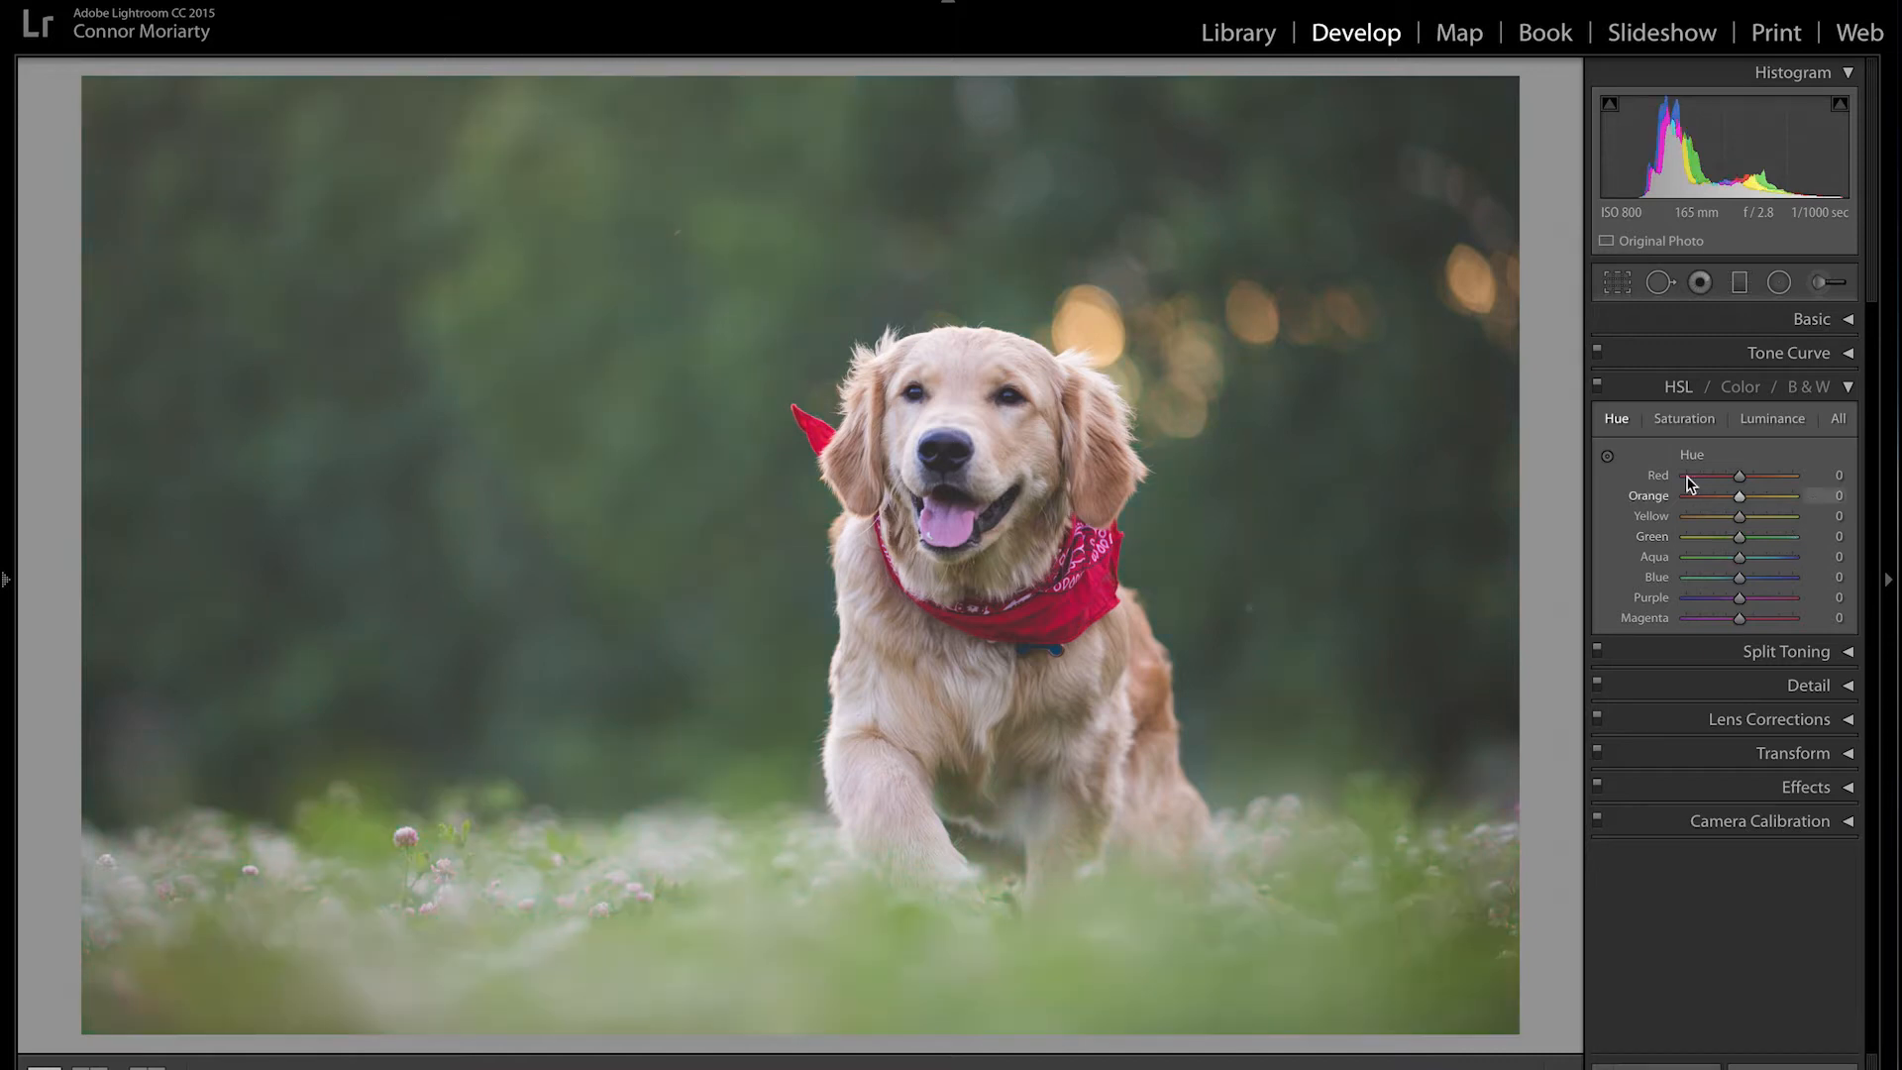
{"action": "left_click", "coordinate": [1691, 420]}
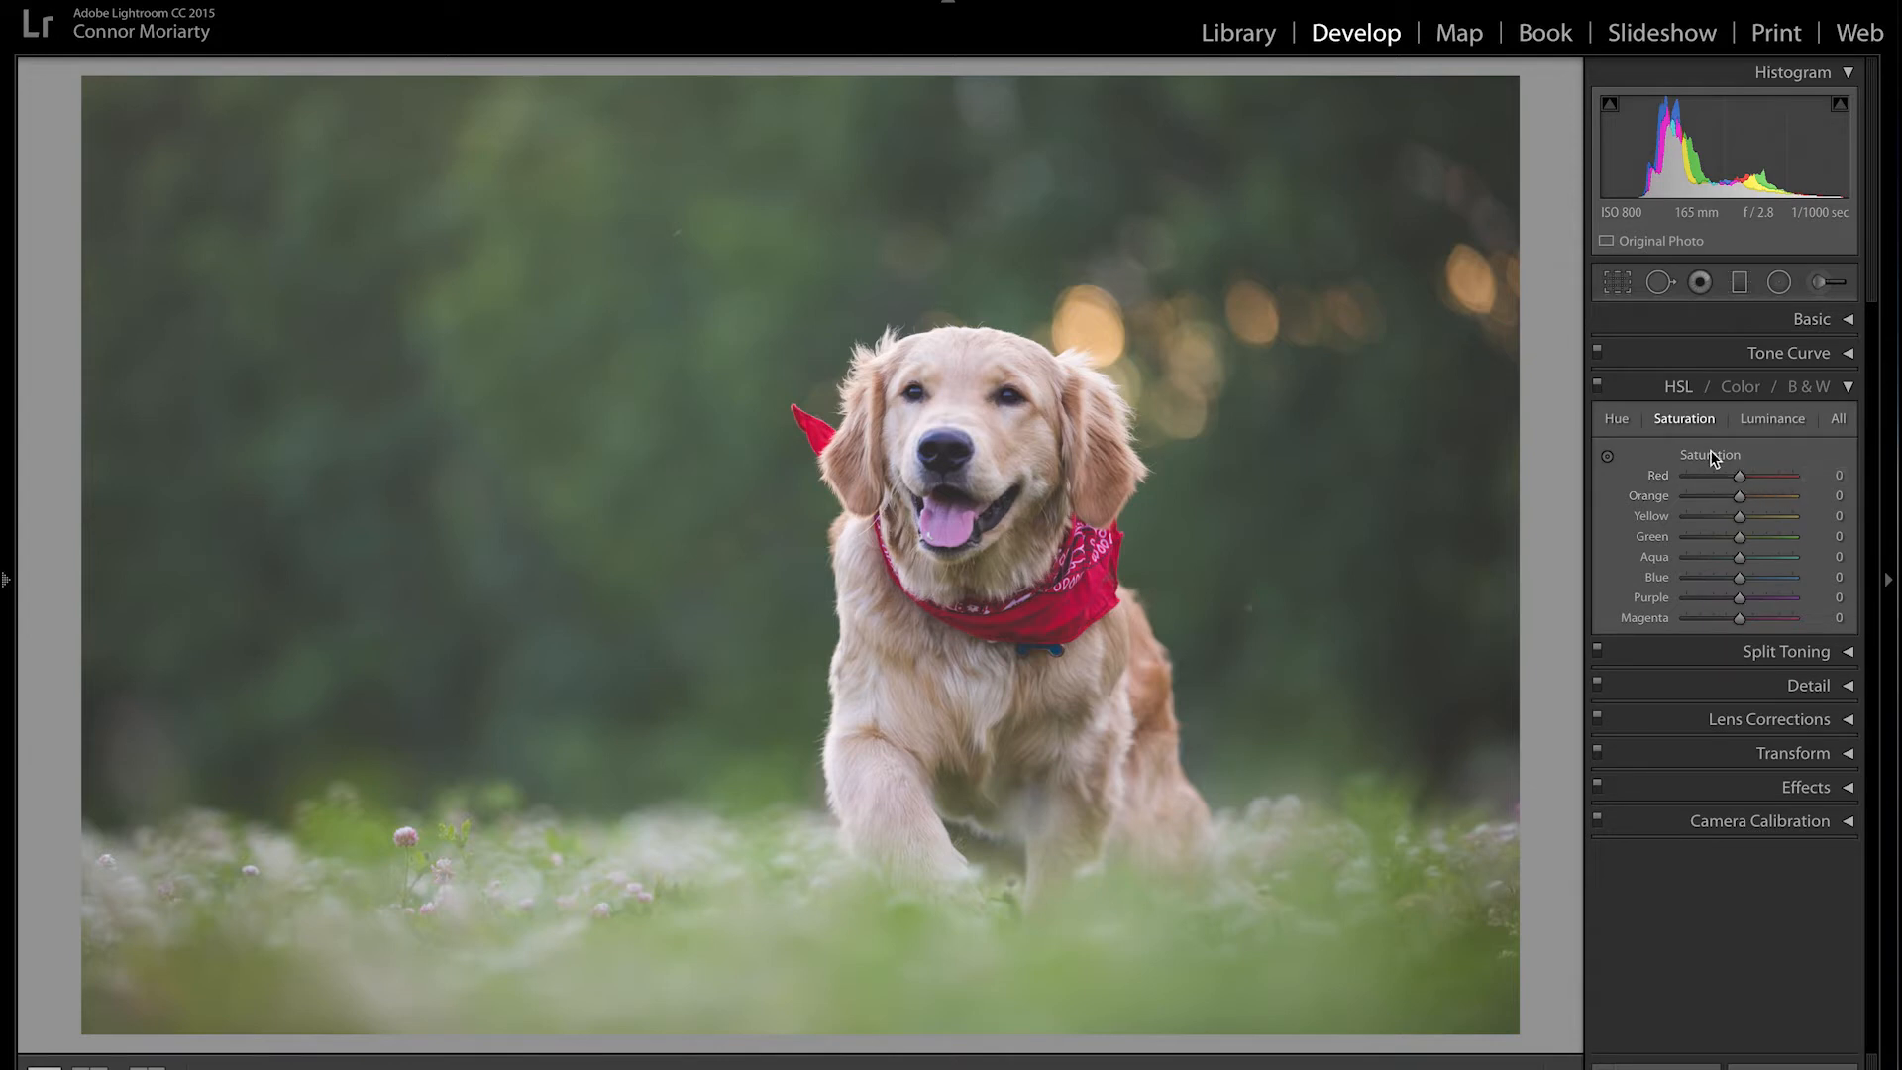
{"action": "left_click_drag", "start_coordinate": [1740, 496], "coordinate": [1770, 544]}
{"action": "double_click", "coordinate": [1761, 497]}
{"action": "double_click", "coordinate": [1768, 538]}
{"action": "left_click", "coordinate": [1801, 393]}
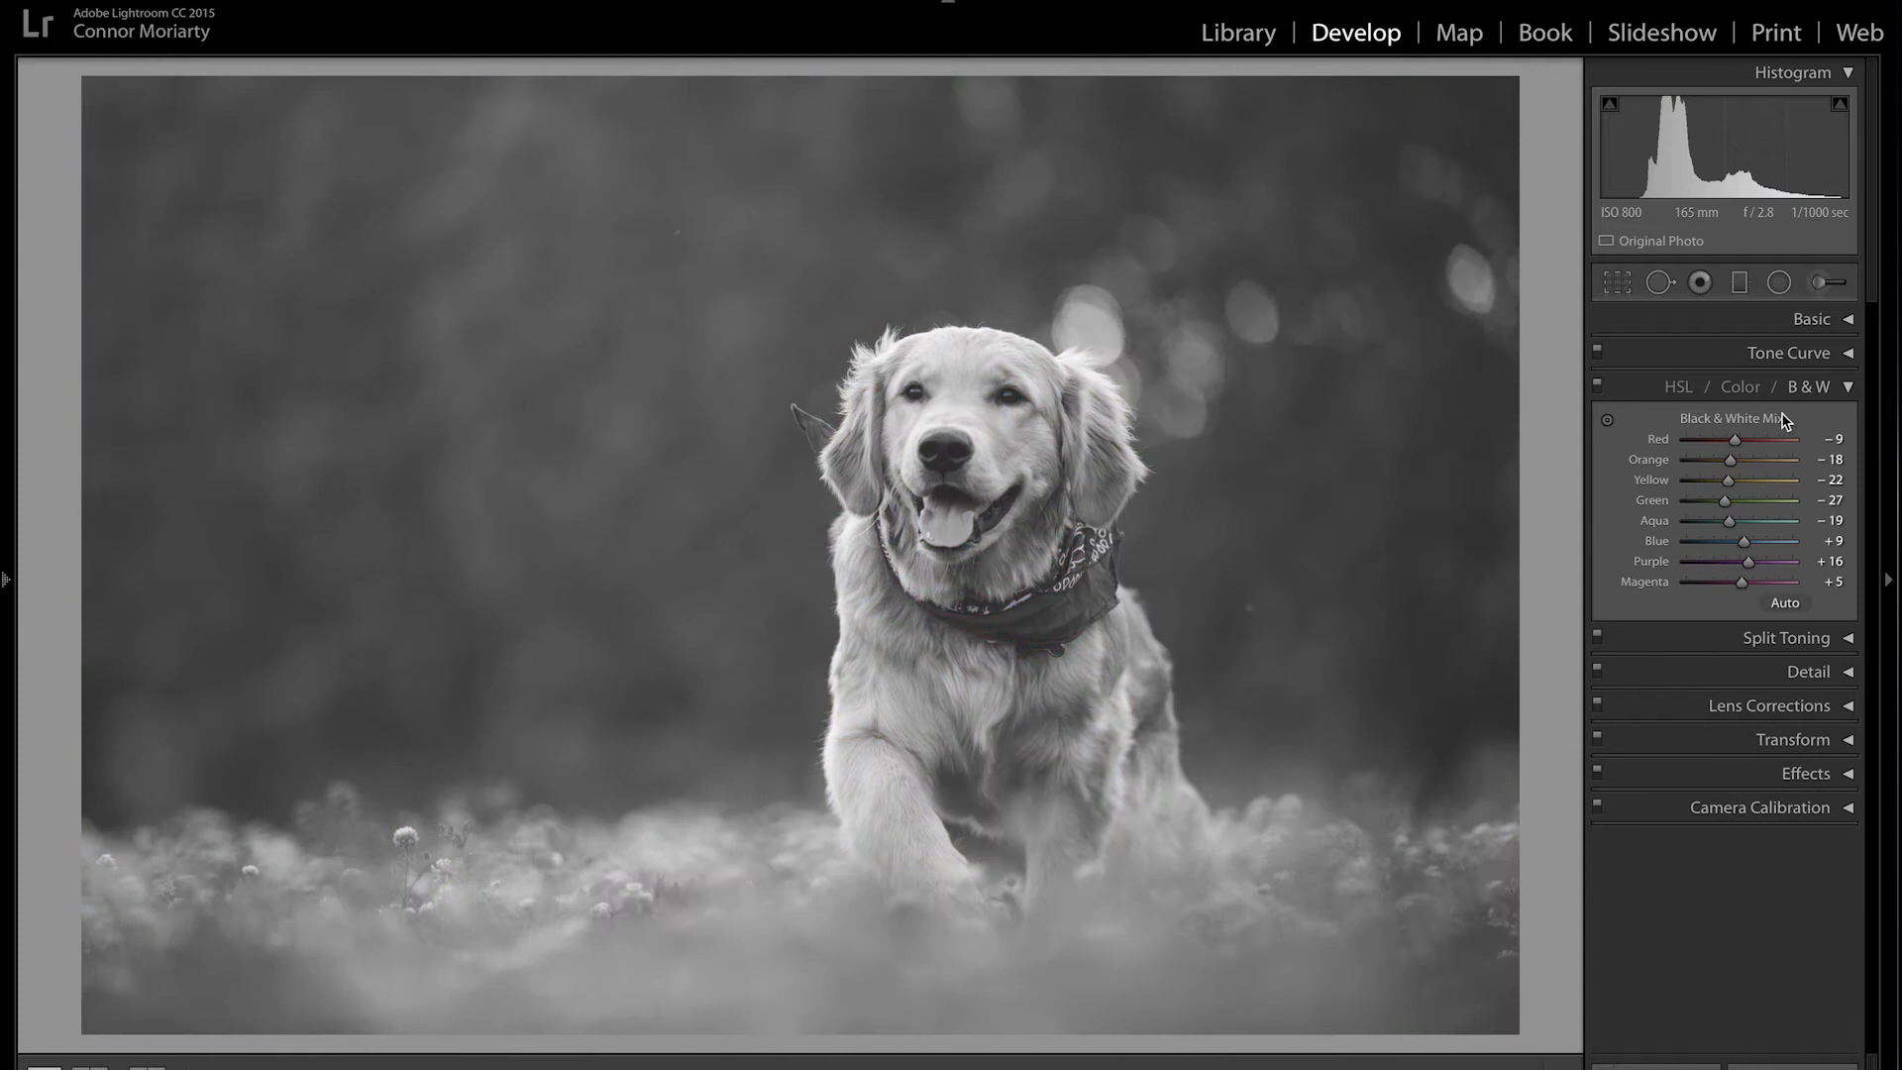
{"action": "mouse_move", "coordinate": [1735, 442]}
{"action": "left_mouse_down"}
{"action": "mouse_move", "coordinate": [1764, 445]}
{"action": "mouse_move", "coordinate": [1698, 450]}
{"action": "mouse_move", "coordinate": [1764, 452]}
{"action": "mouse_move", "coordinate": [1746, 450]}
{"action": "left_mouse_up"}
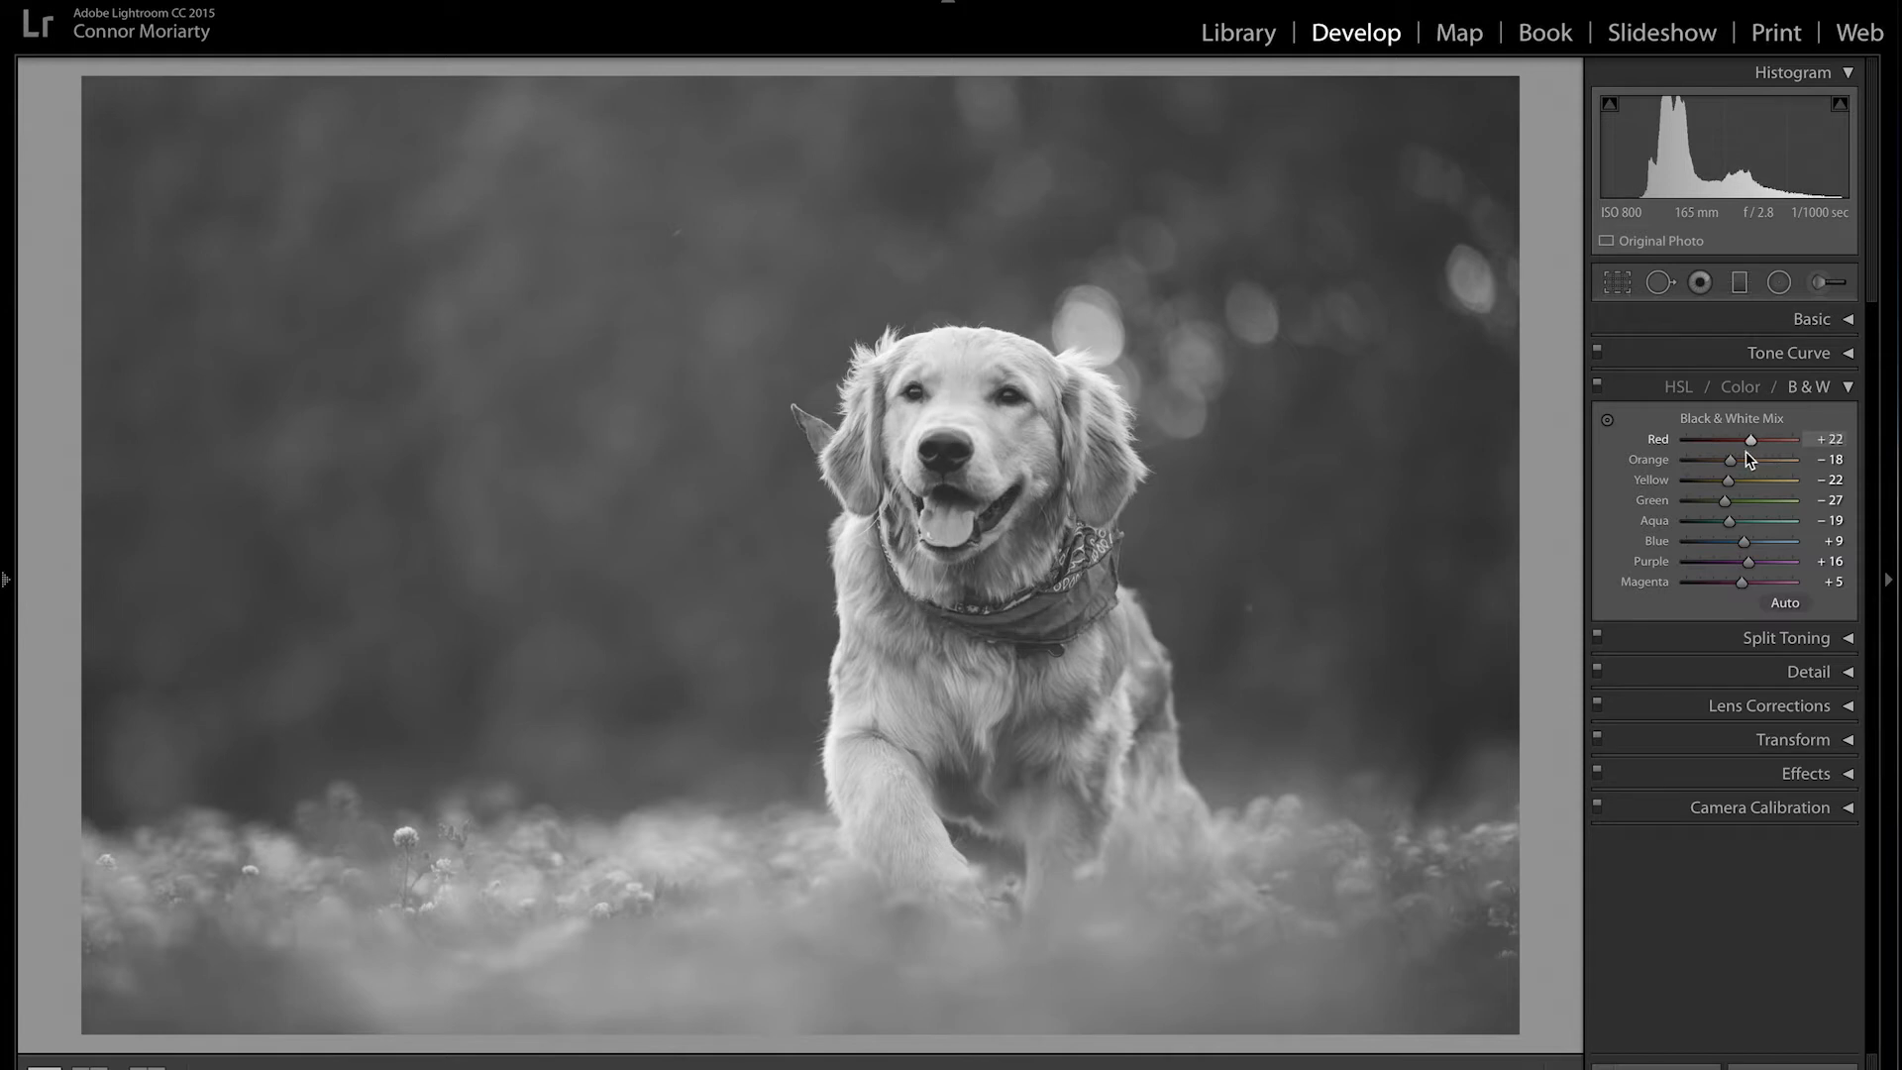
{"action": "key", "text": "ctrl+z"}
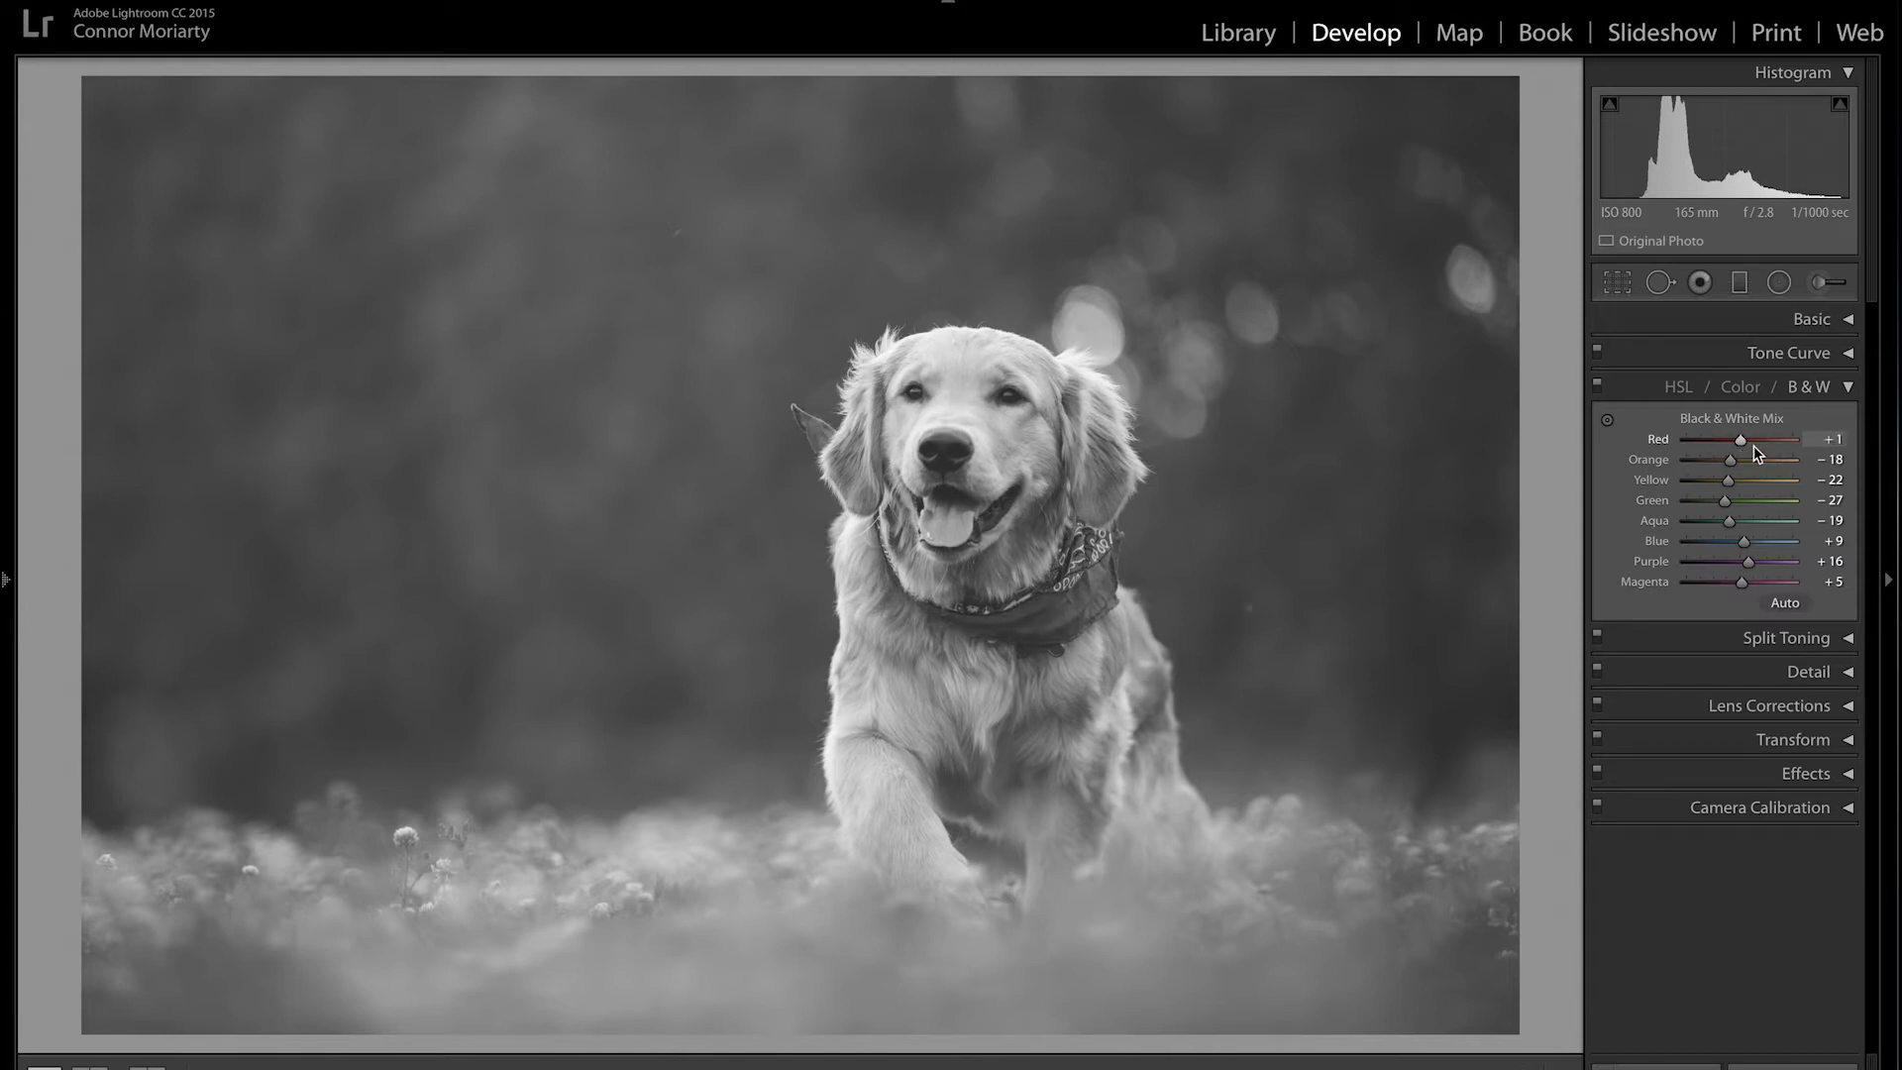
{"action": "key", "text": "ctrl+z"}
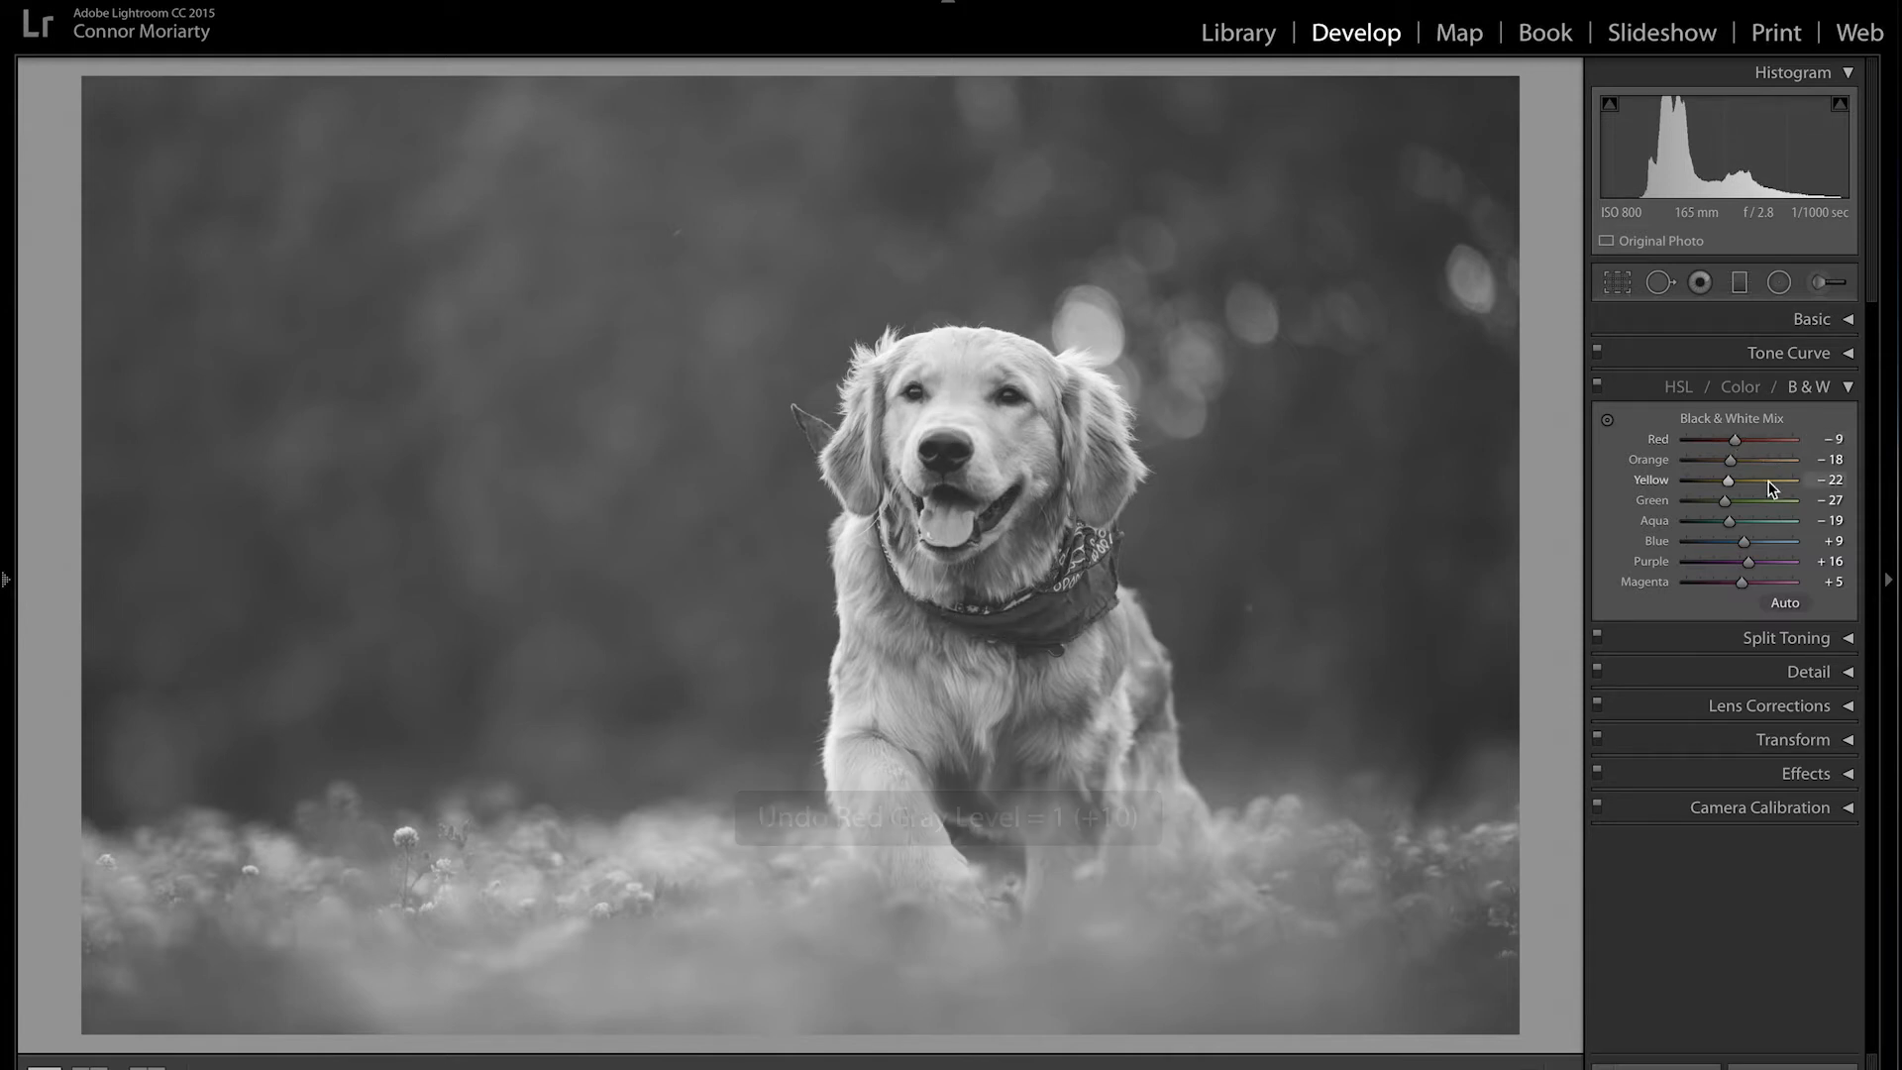
{"action": "left_click", "coordinate": [1672, 387]}
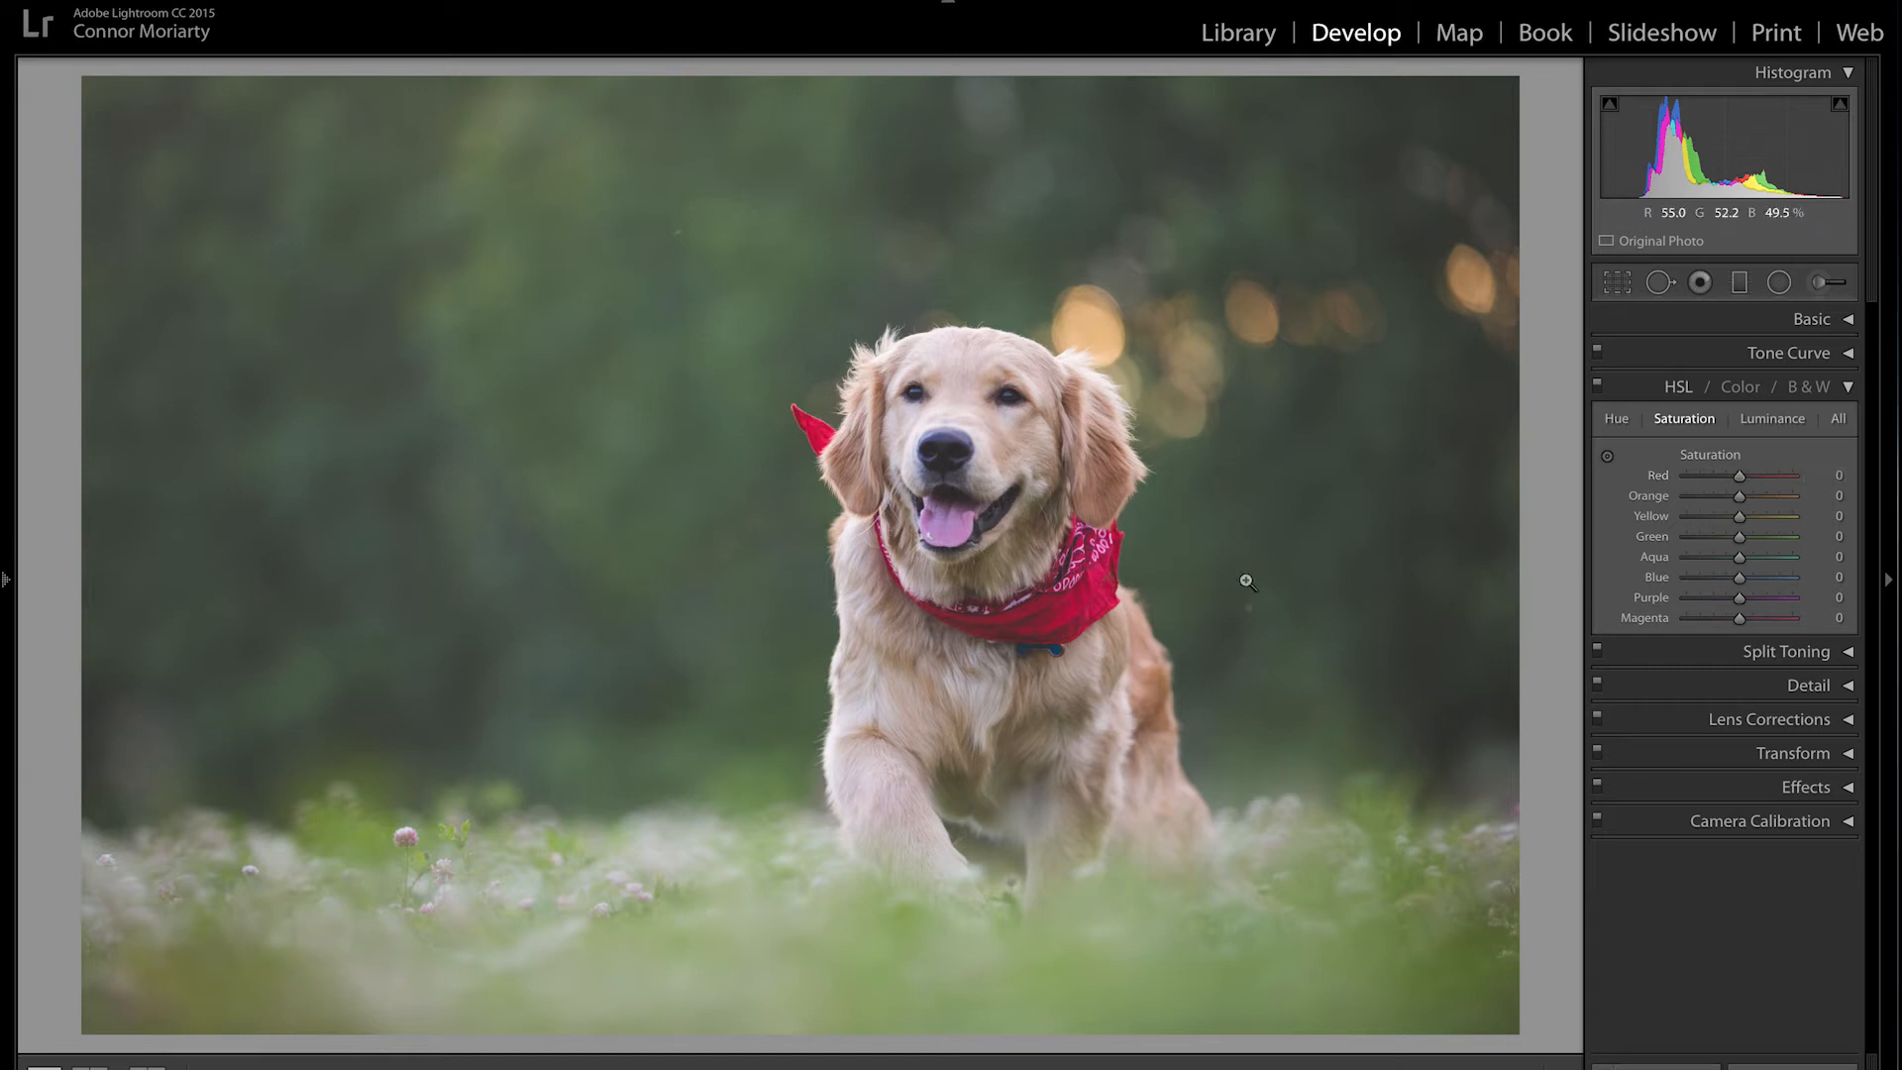
Step: Collapse HSL, expand Split Toning, and open the Highlights swatch showing Hue 0, Saturation 0 %
{"action": "left_click", "coordinate": [1849, 388]}
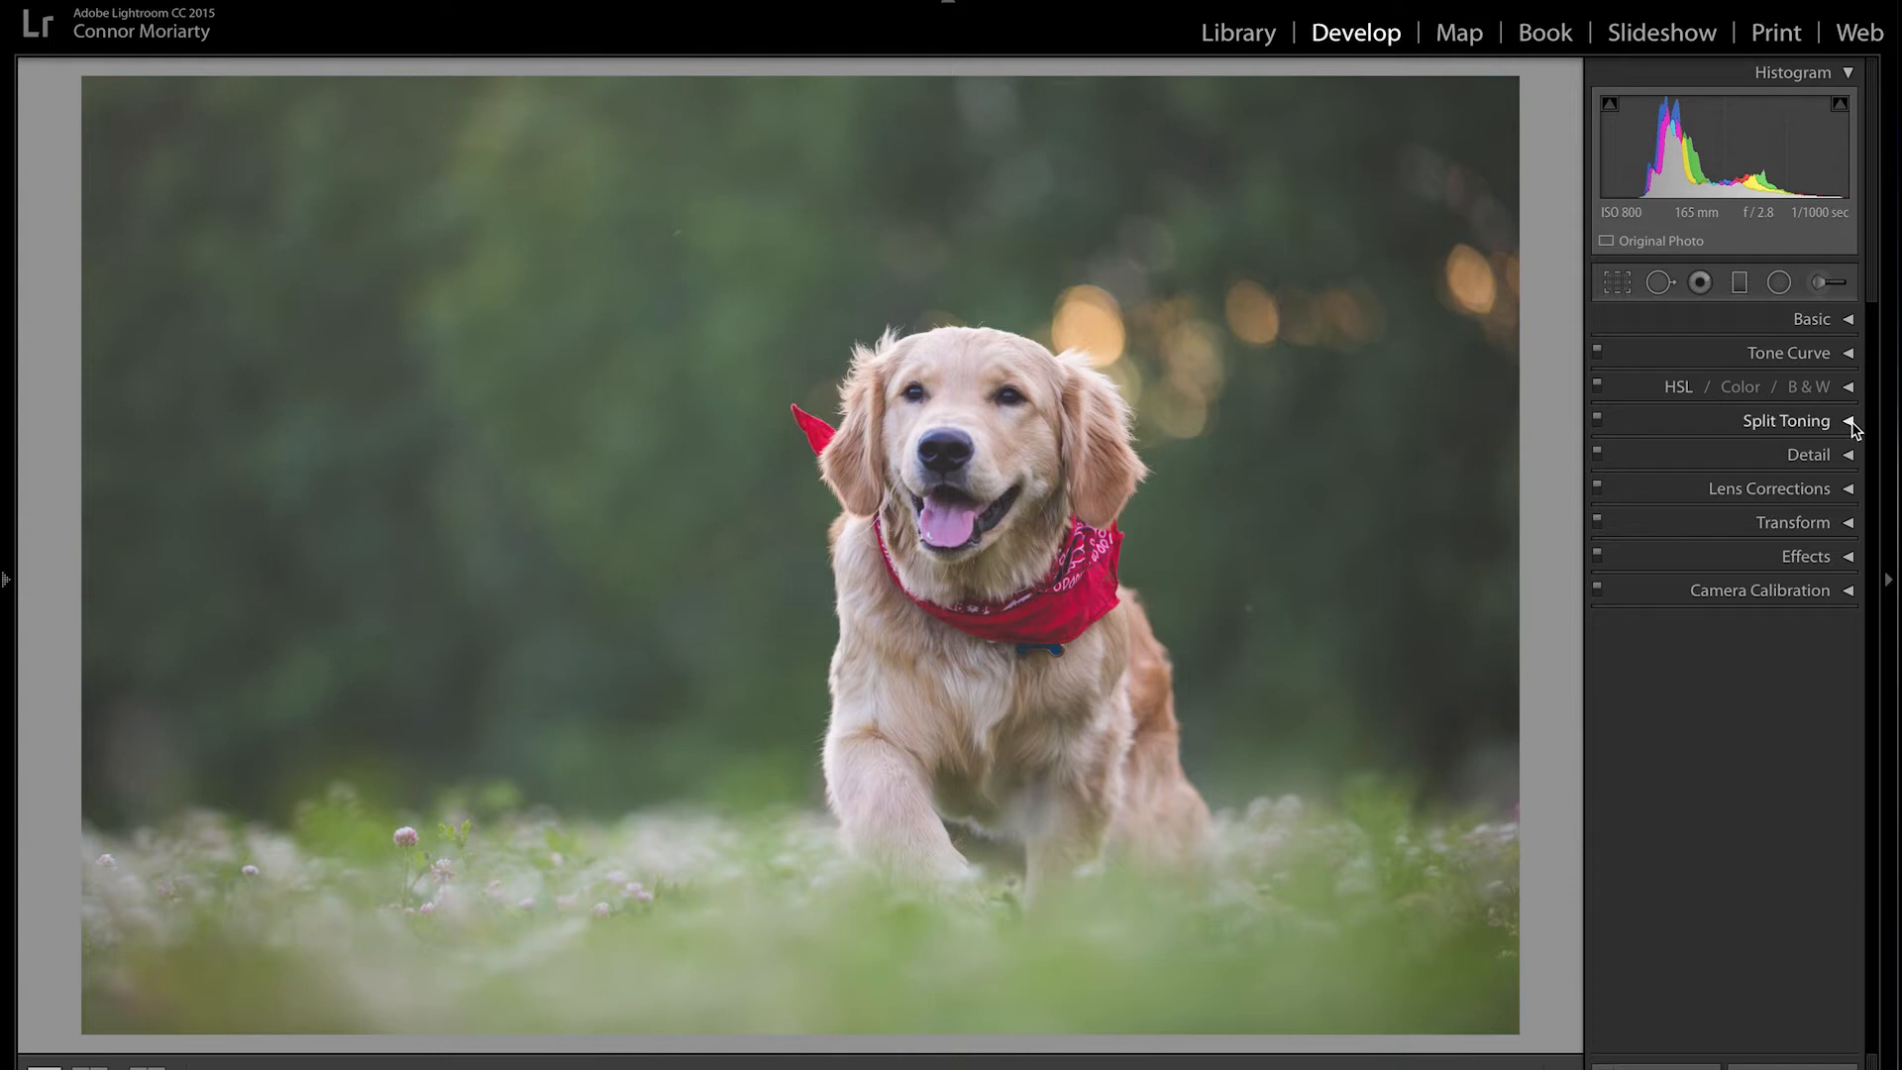
{"action": "left_click", "coordinate": [1849, 422]}
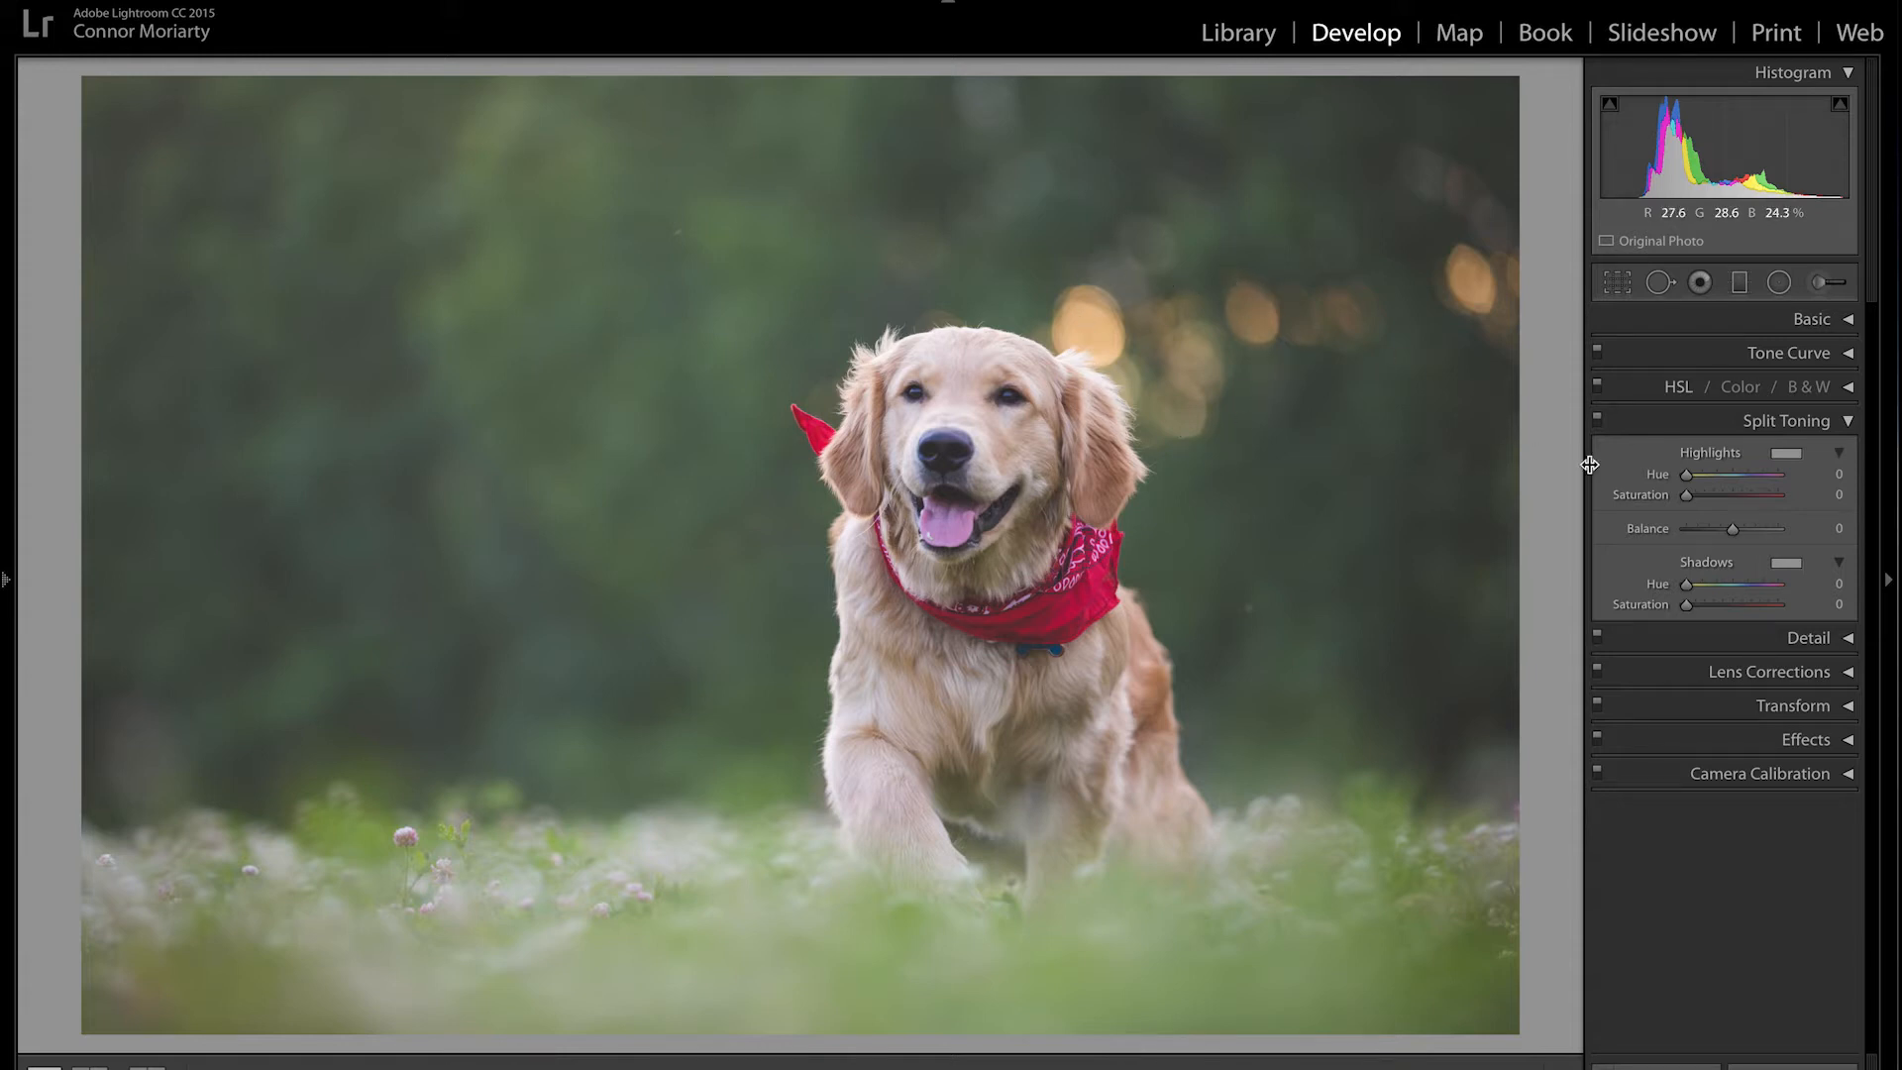
{"action": "left_click", "coordinate": [1787, 456]}
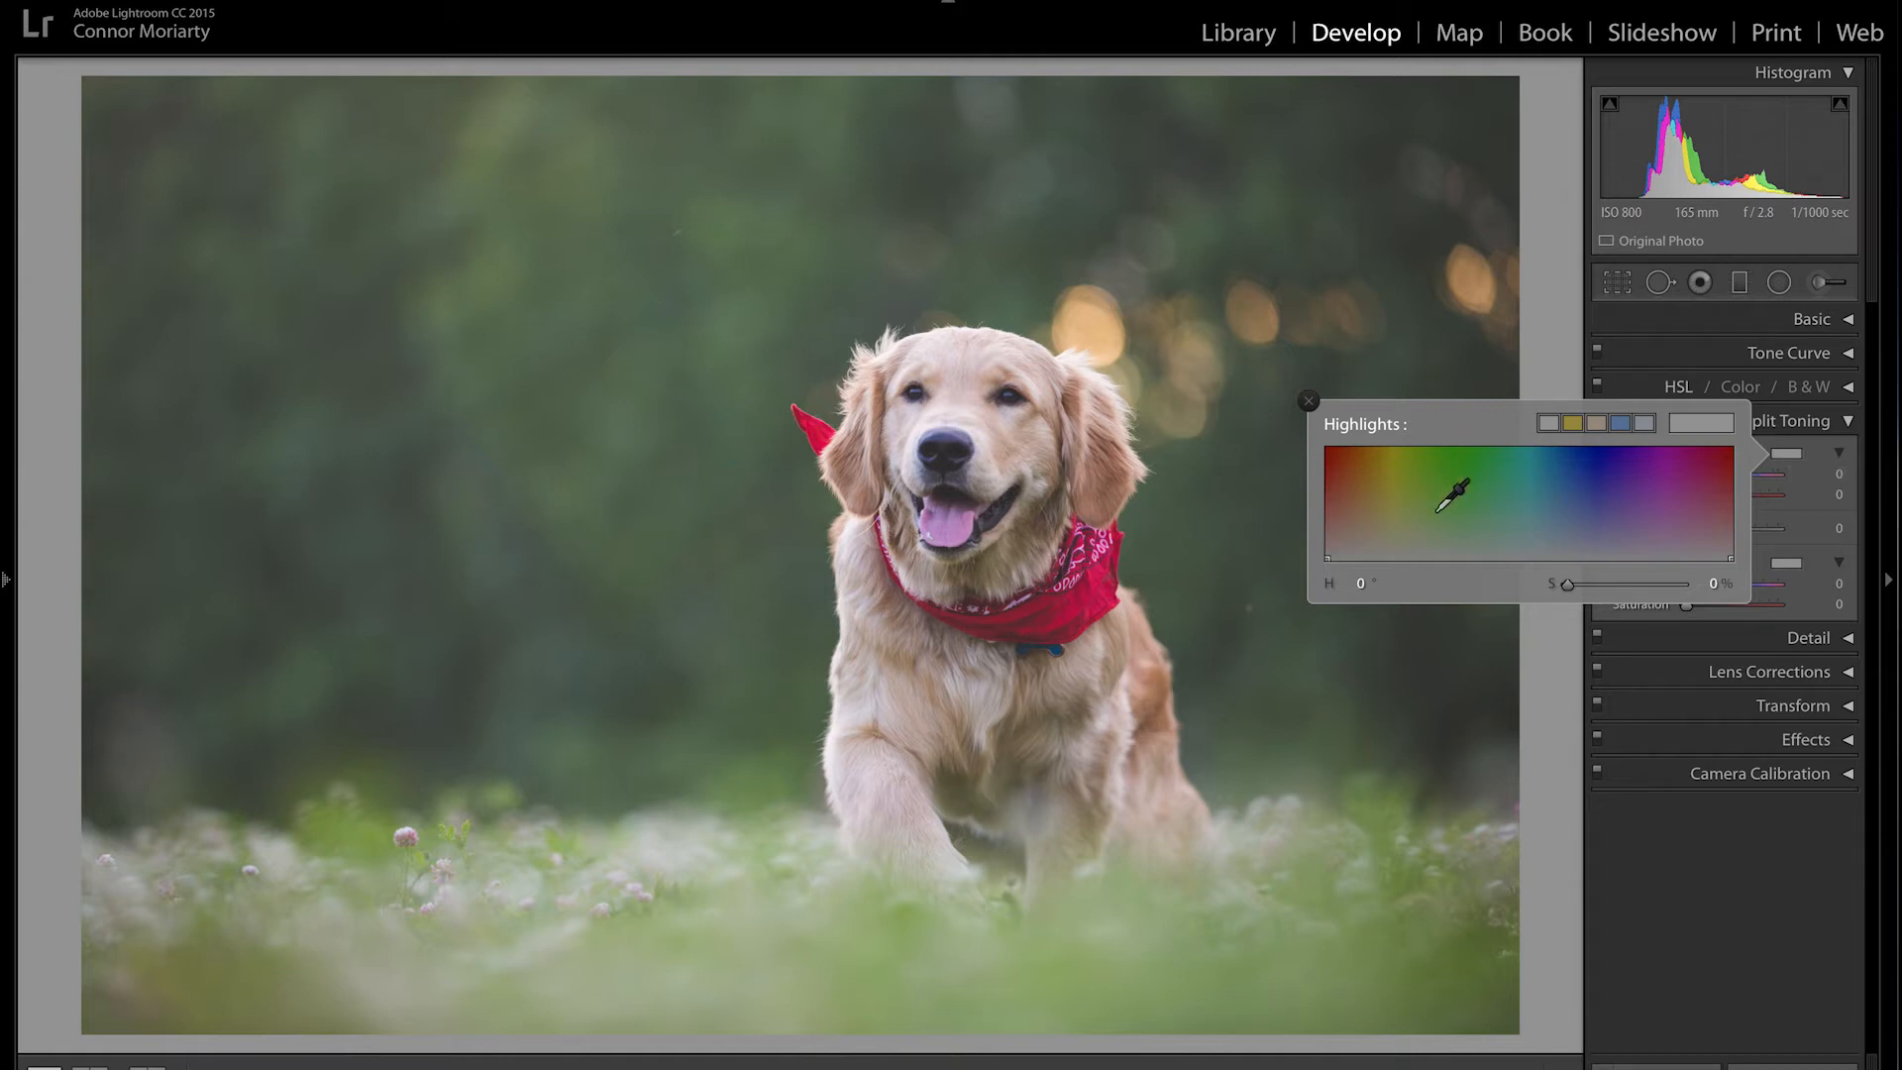
Step: Tint the highlights warm yellow at Hue 50 with Saturation 19 %
{"action": "left_click", "coordinate": [1383, 513]}
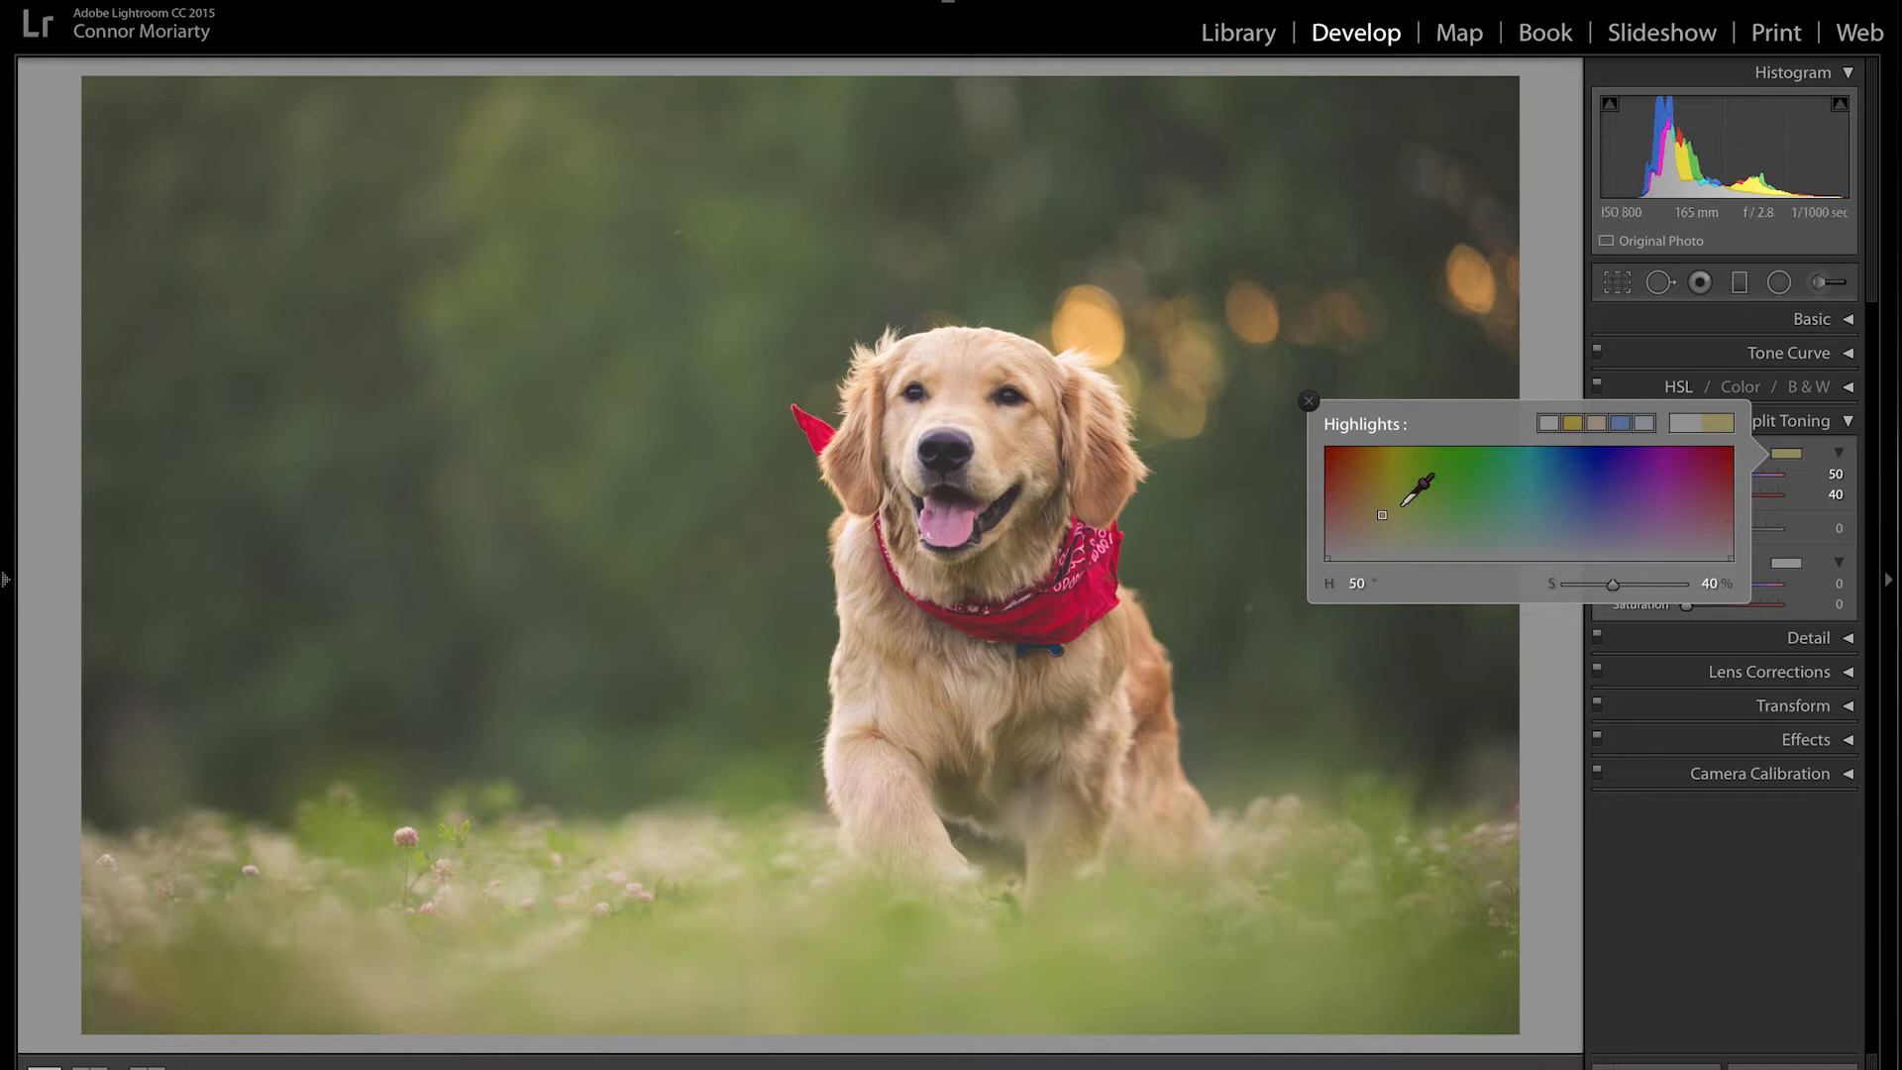
{"action": "mouse_move", "coordinate": [1612, 584]}
{"action": "left_mouse_down"}
{"action": "mouse_move", "coordinate": [1561, 597]}
{"action": "mouse_move", "coordinate": [1704, 584]}
{"action": "mouse_move", "coordinate": [1573, 587]}
{"action": "mouse_move", "coordinate": [1589, 586]}
{"action": "left_mouse_up"}
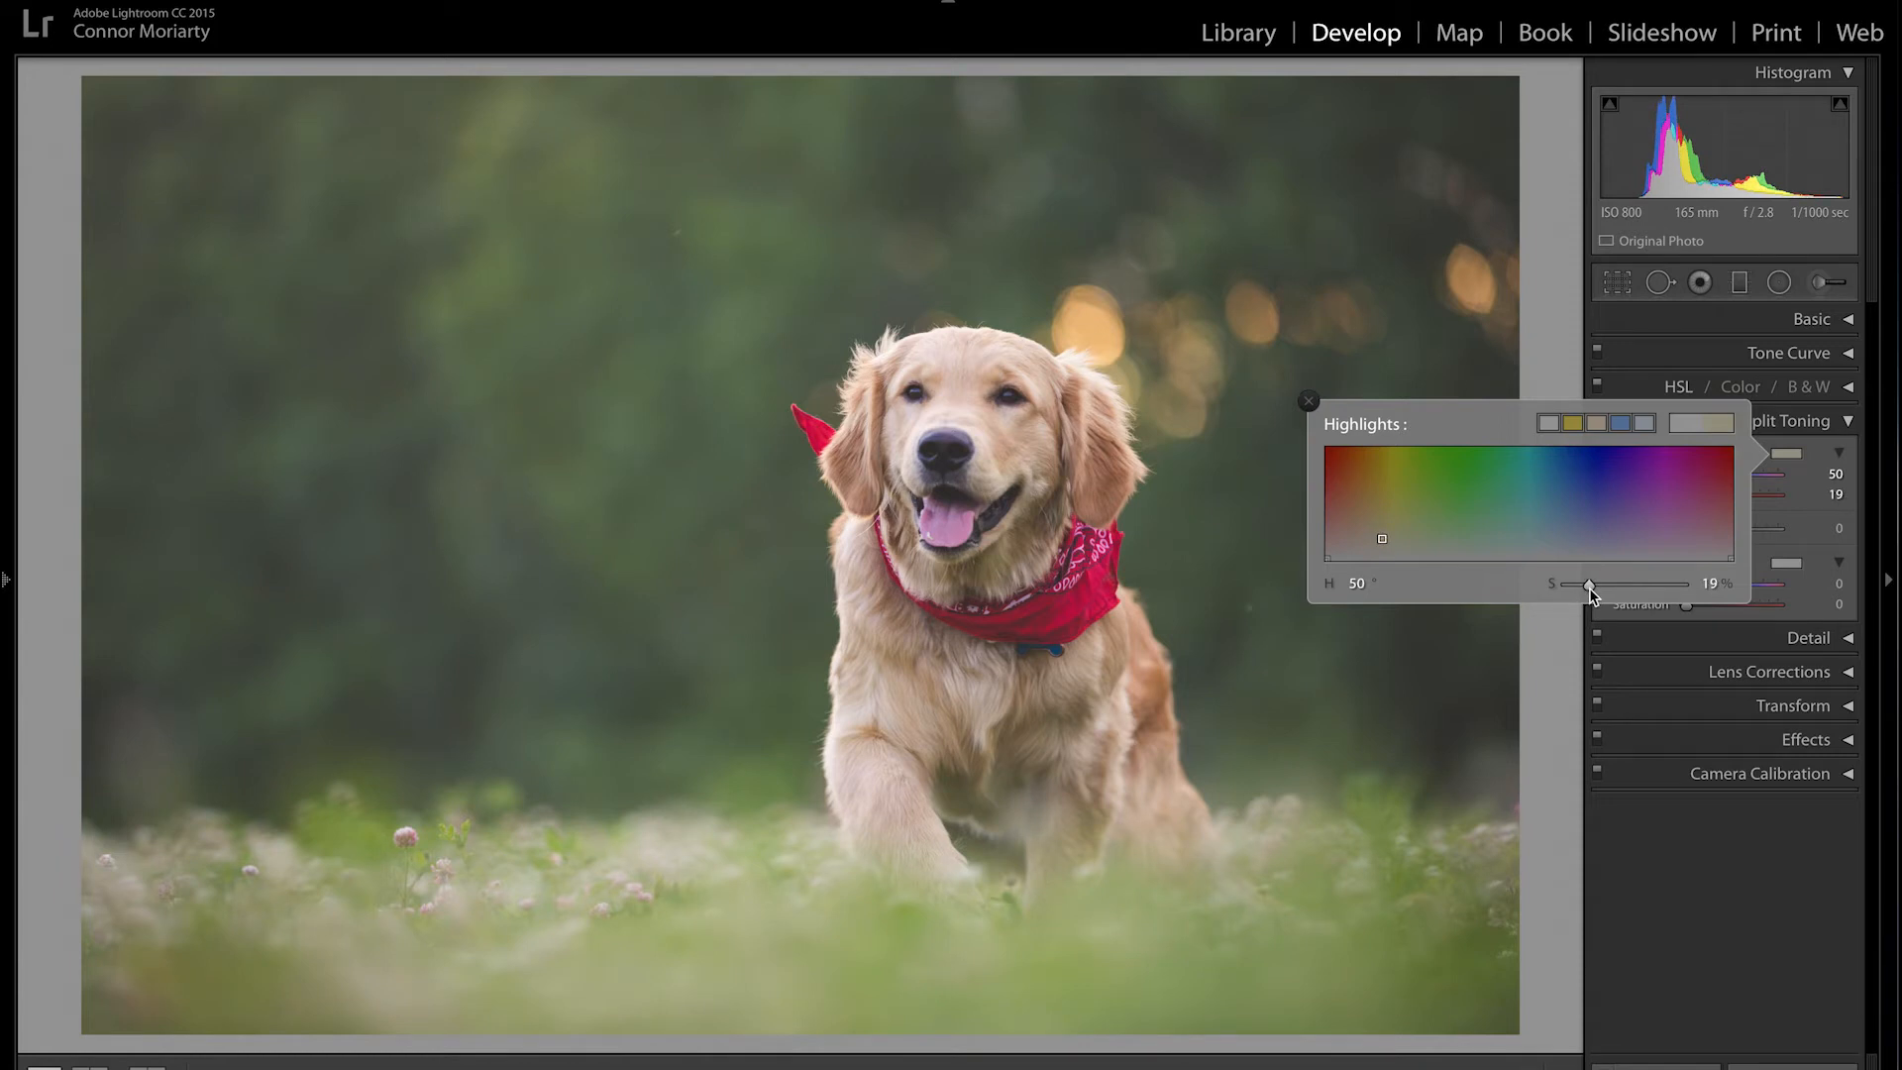
{"action": "left_click", "coordinate": [1309, 402]}
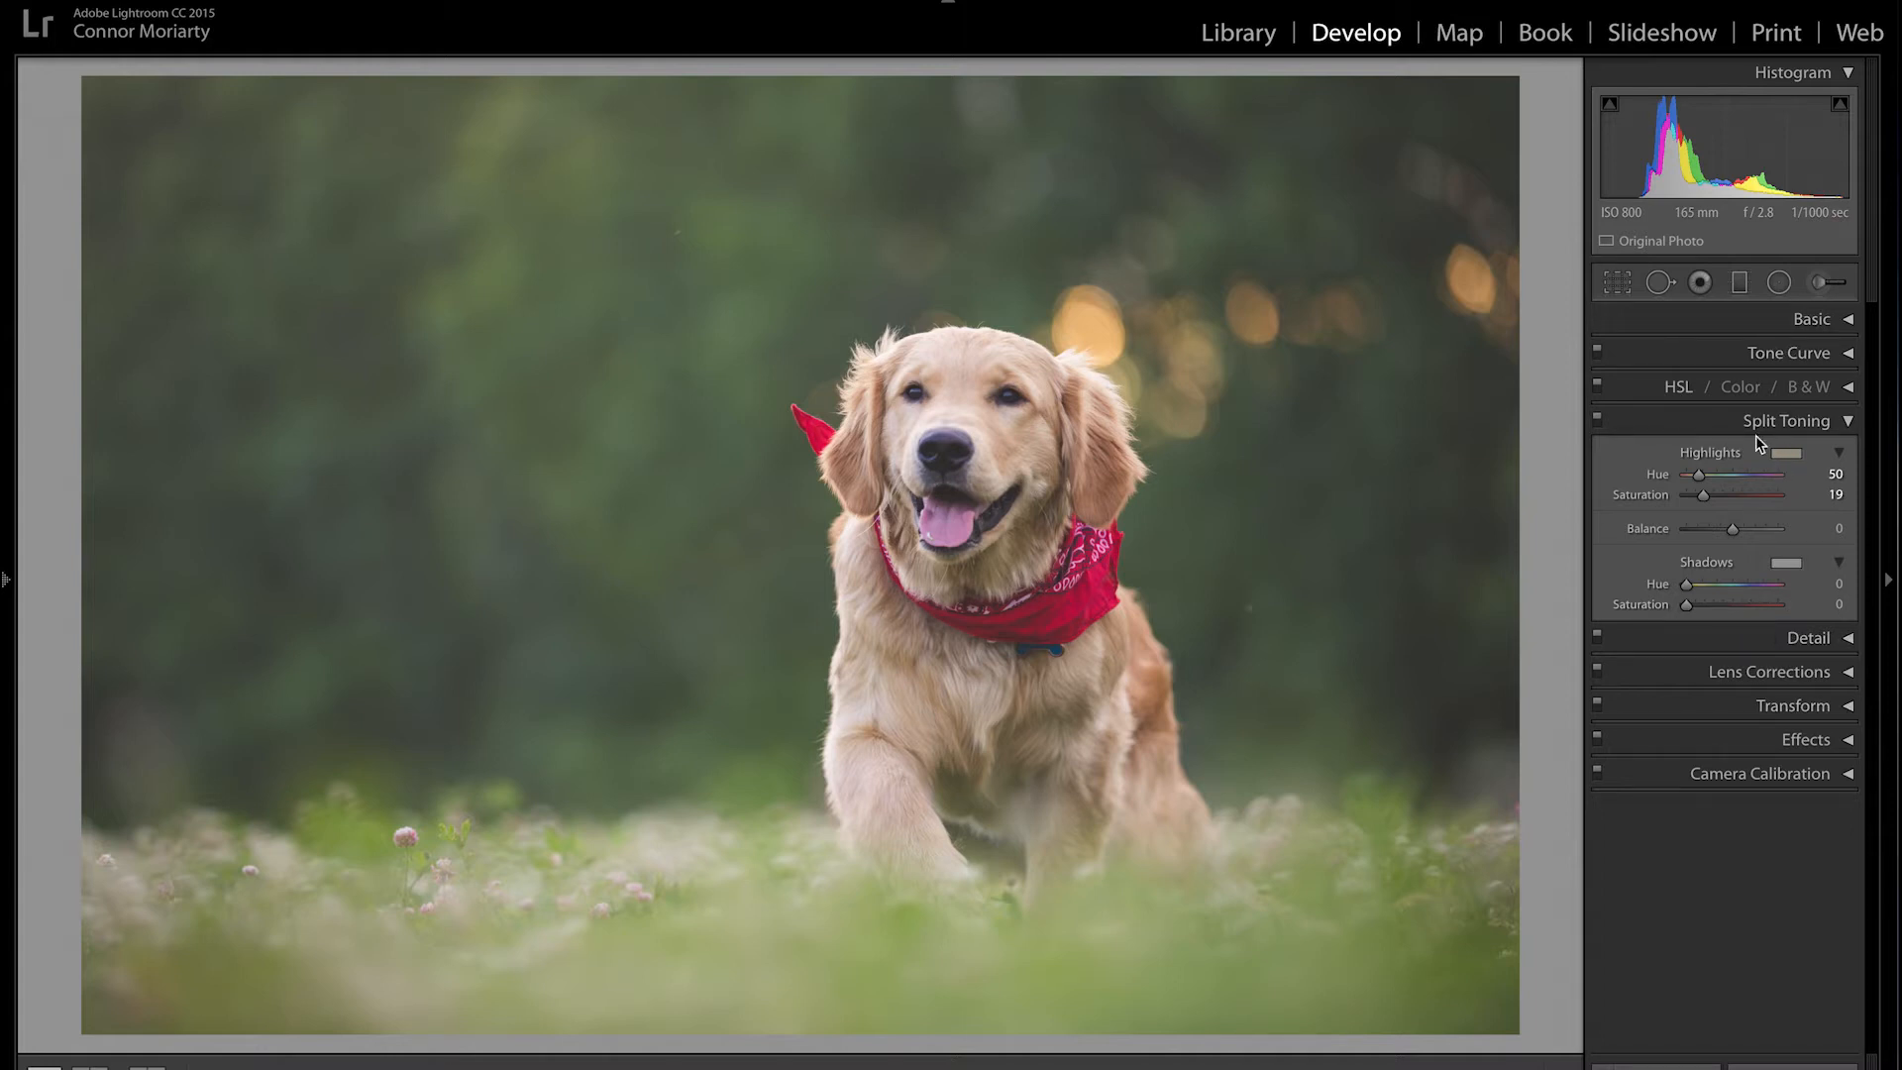
Step: Set the photo's Basic treatment to Black & White
{"action": "left_click", "coordinate": [1848, 321]}
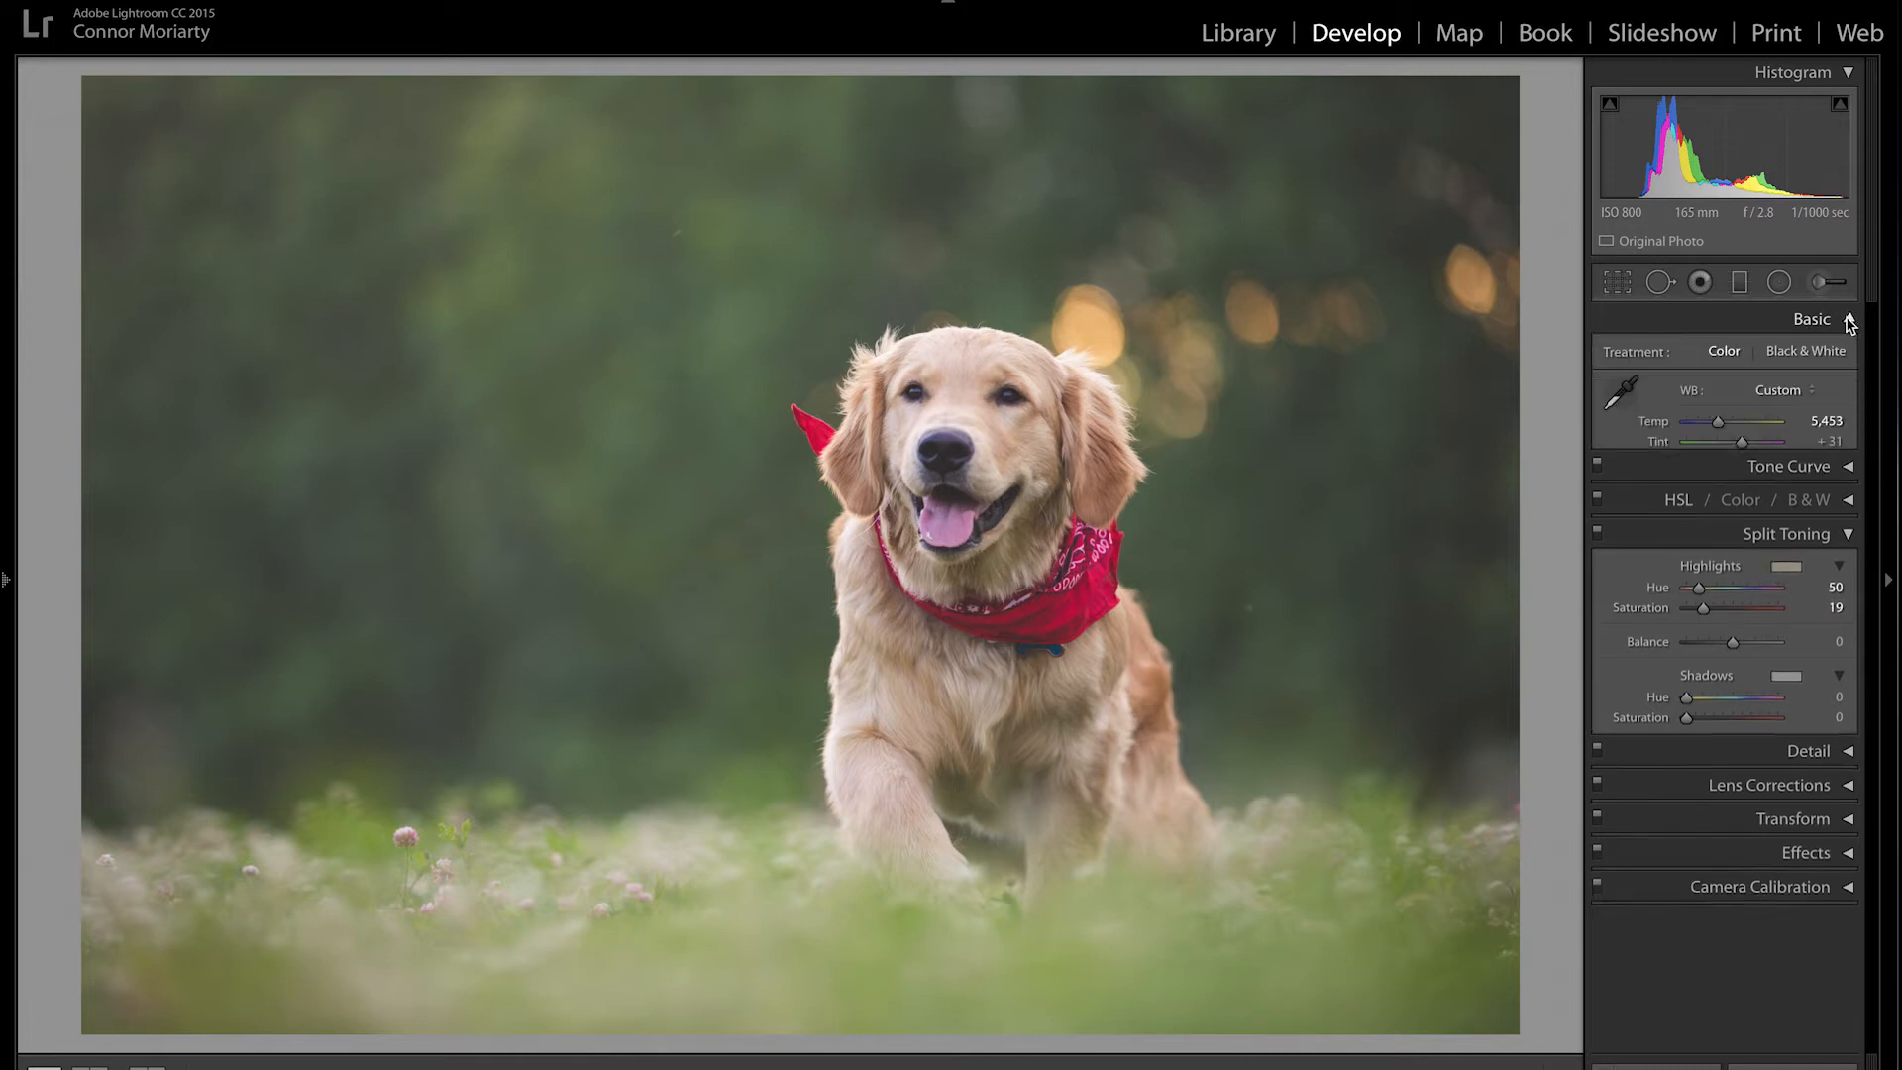
{"action": "left_click", "coordinate": [1799, 349]}
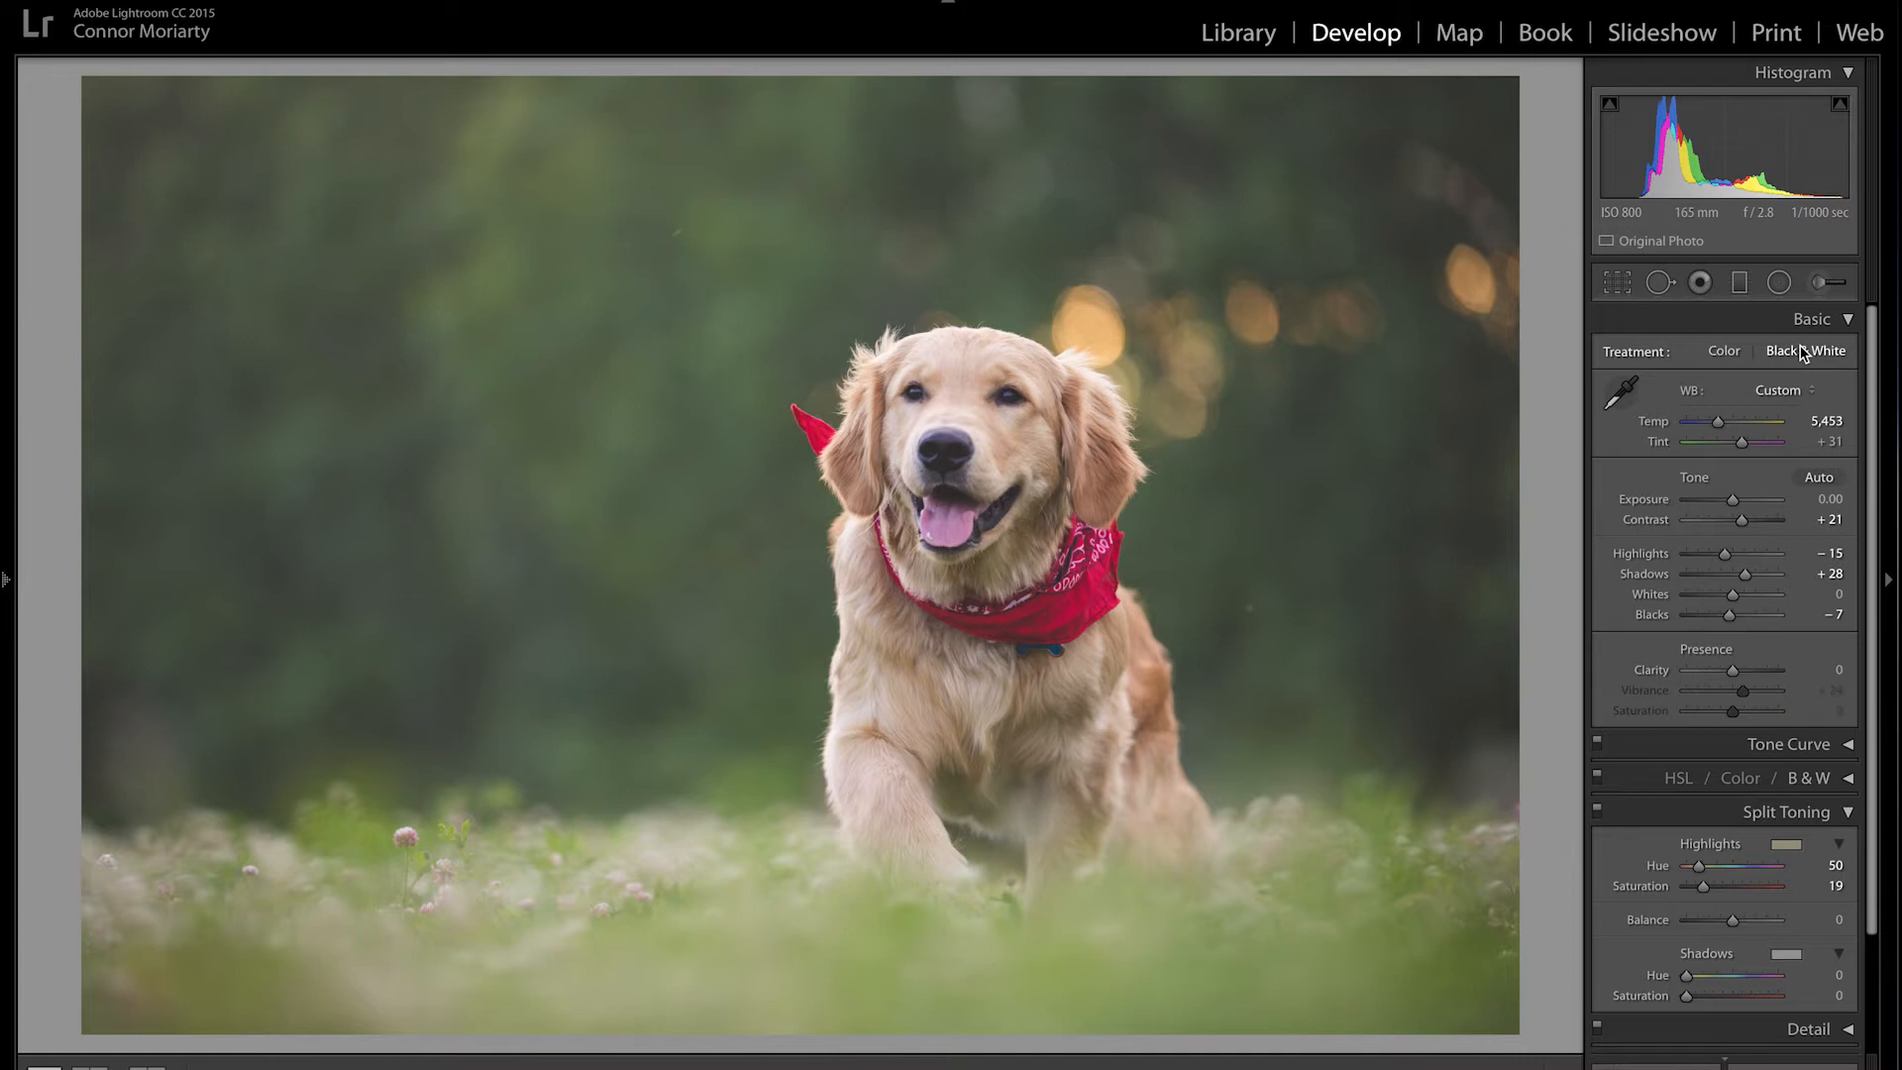
{"action": "left_click", "coordinate": [1849, 322]}
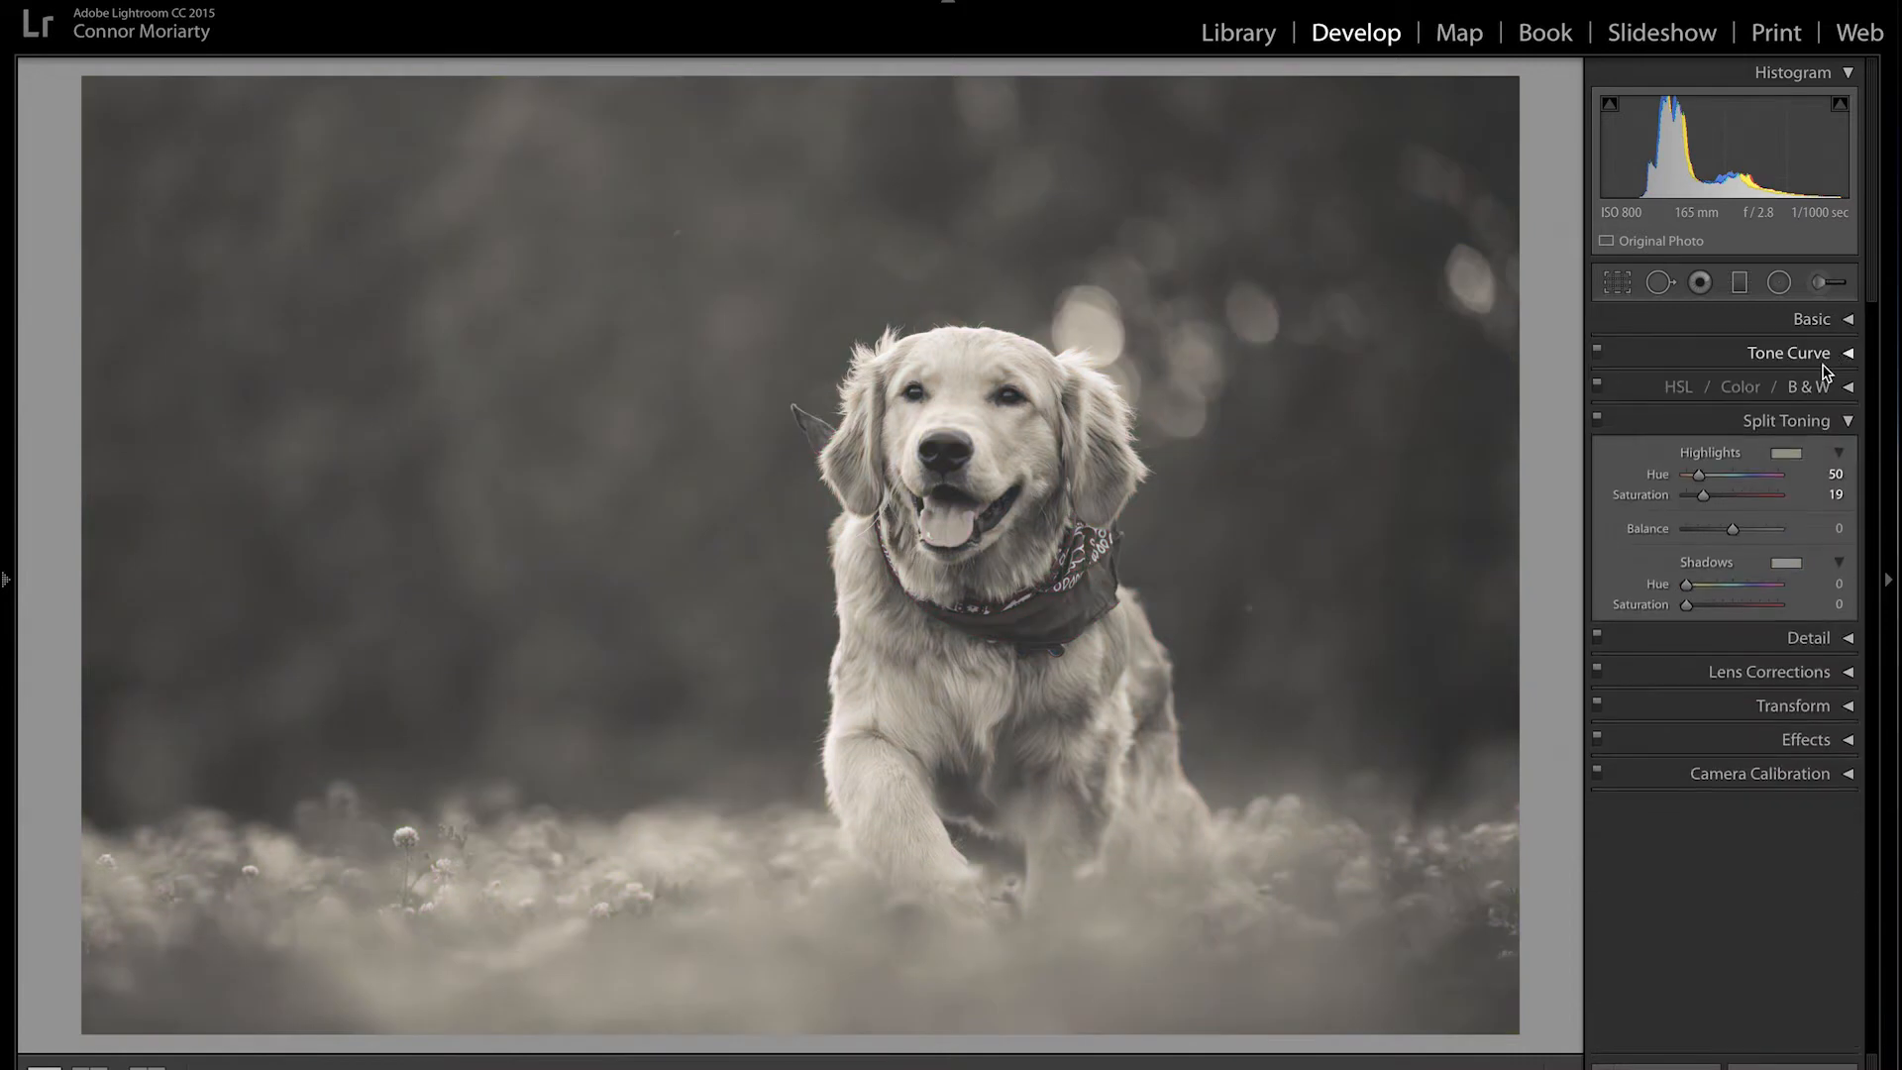
Step: Change the highlights split tone to a warm sepia, Hue 48 and Saturation 34 %
{"action": "left_click", "coordinate": [1776, 455]}
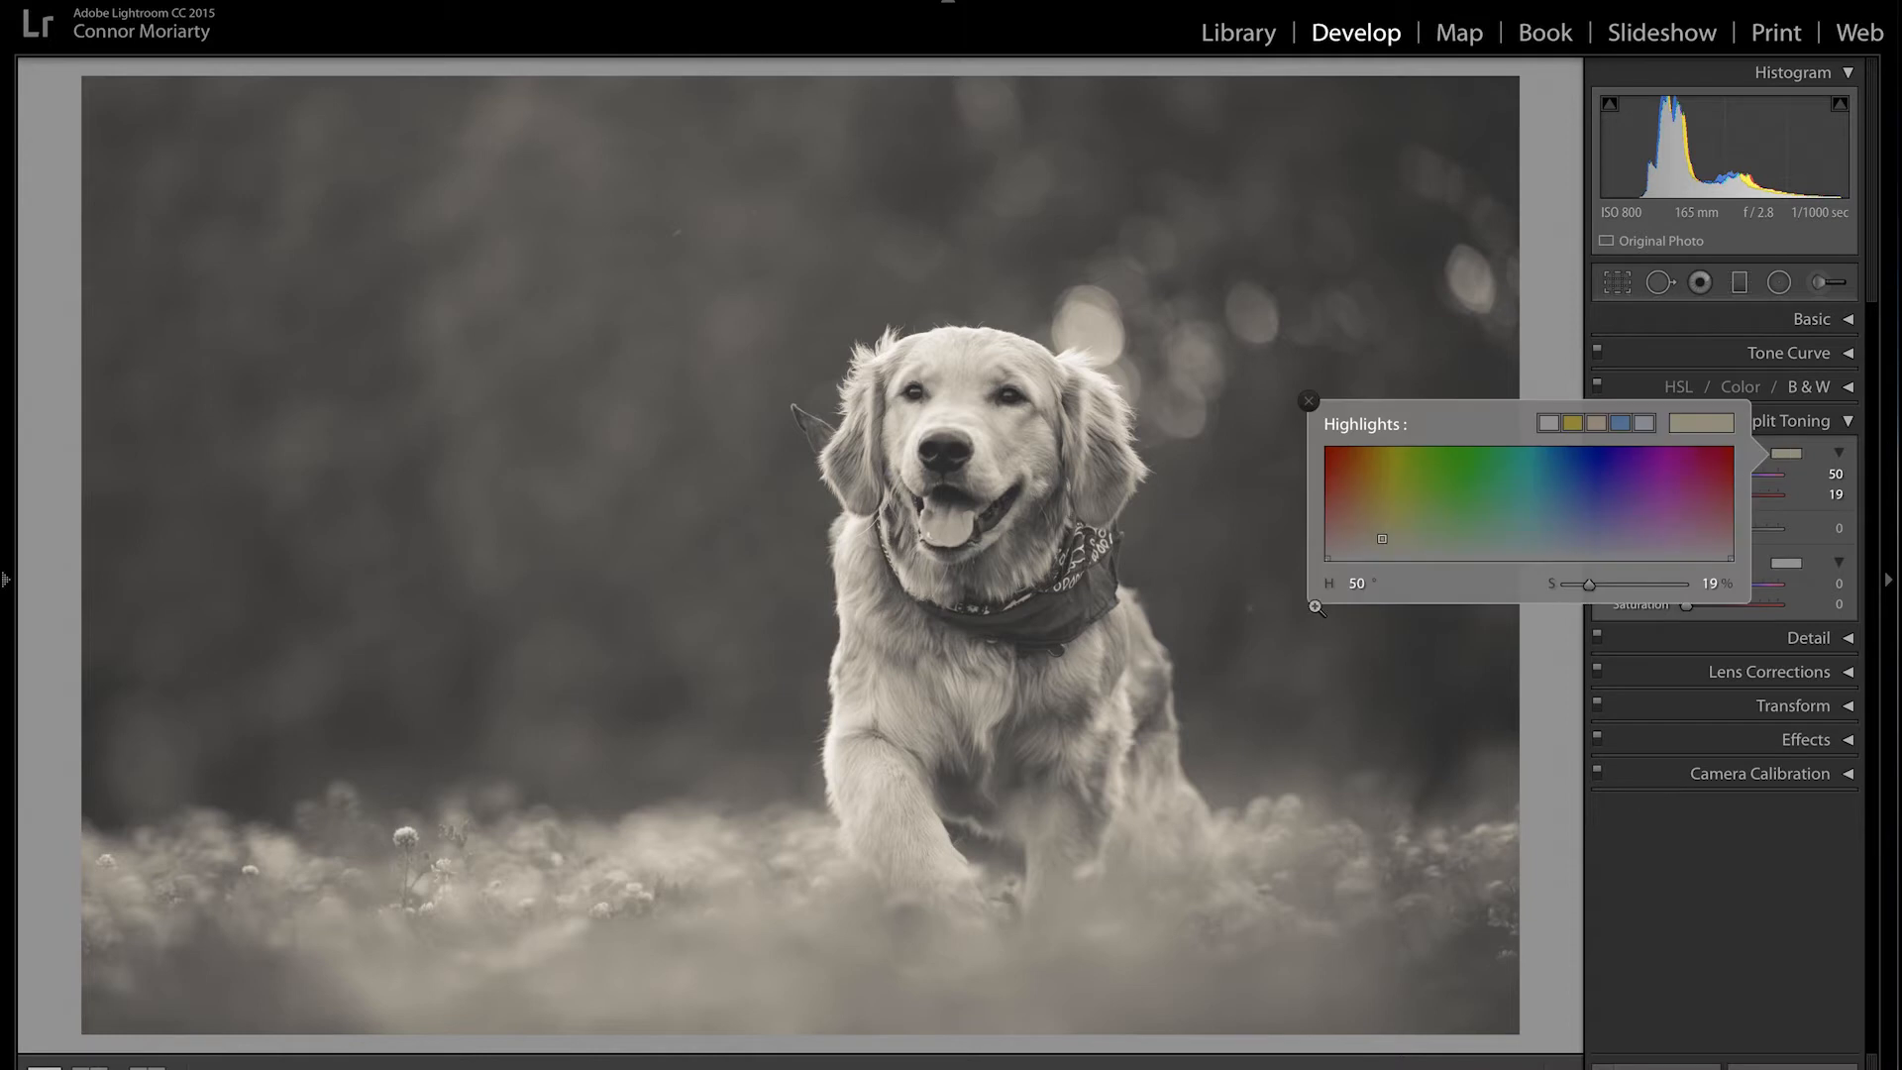
{"action": "left_click_drag", "start_coordinate": [1601, 584], "coordinate": [1552, 593]}
{"action": "left_click", "coordinate": [1381, 533]}
{"action": "left_click_drag", "start_coordinate": [1596, 583], "coordinate": [1607, 584]}
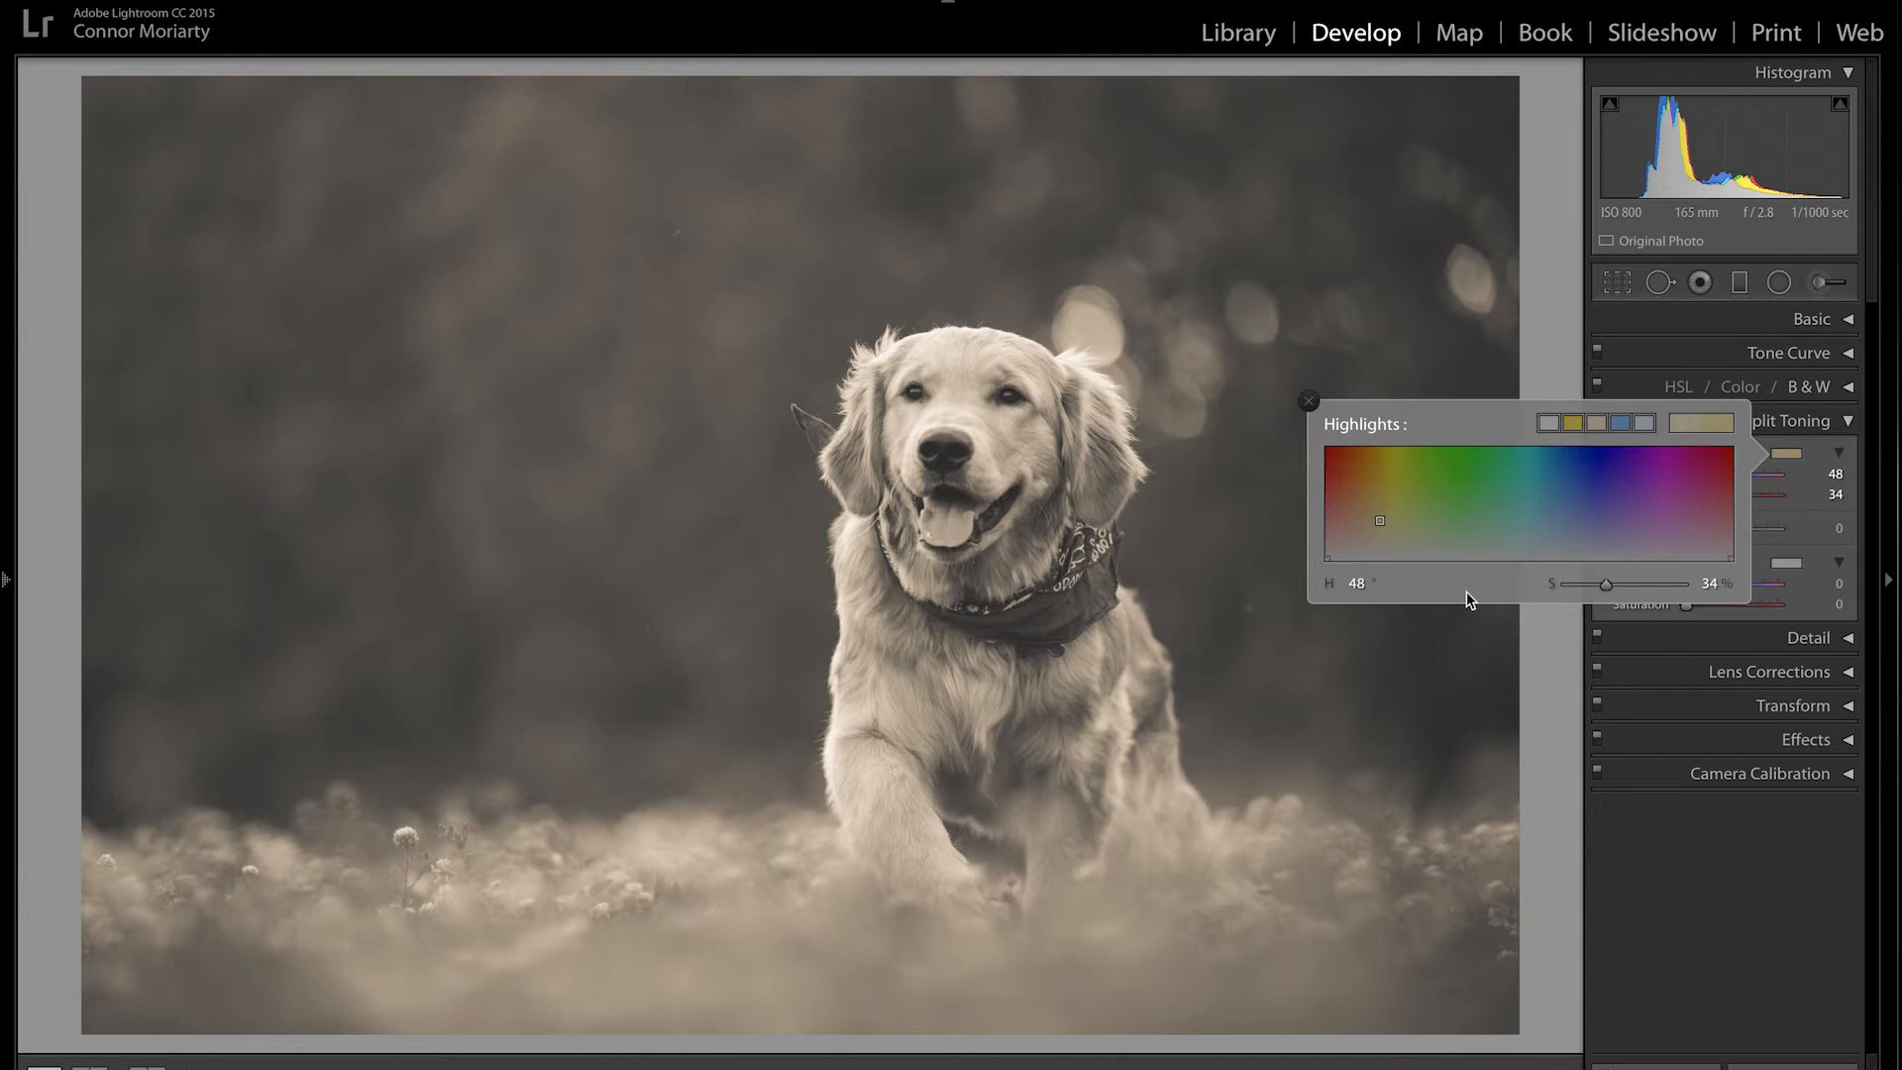
Step: Try a purple highlights tint, then switch Basic Treatment back to Color
{"action": "left_click", "coordinate": [1355, 529]}
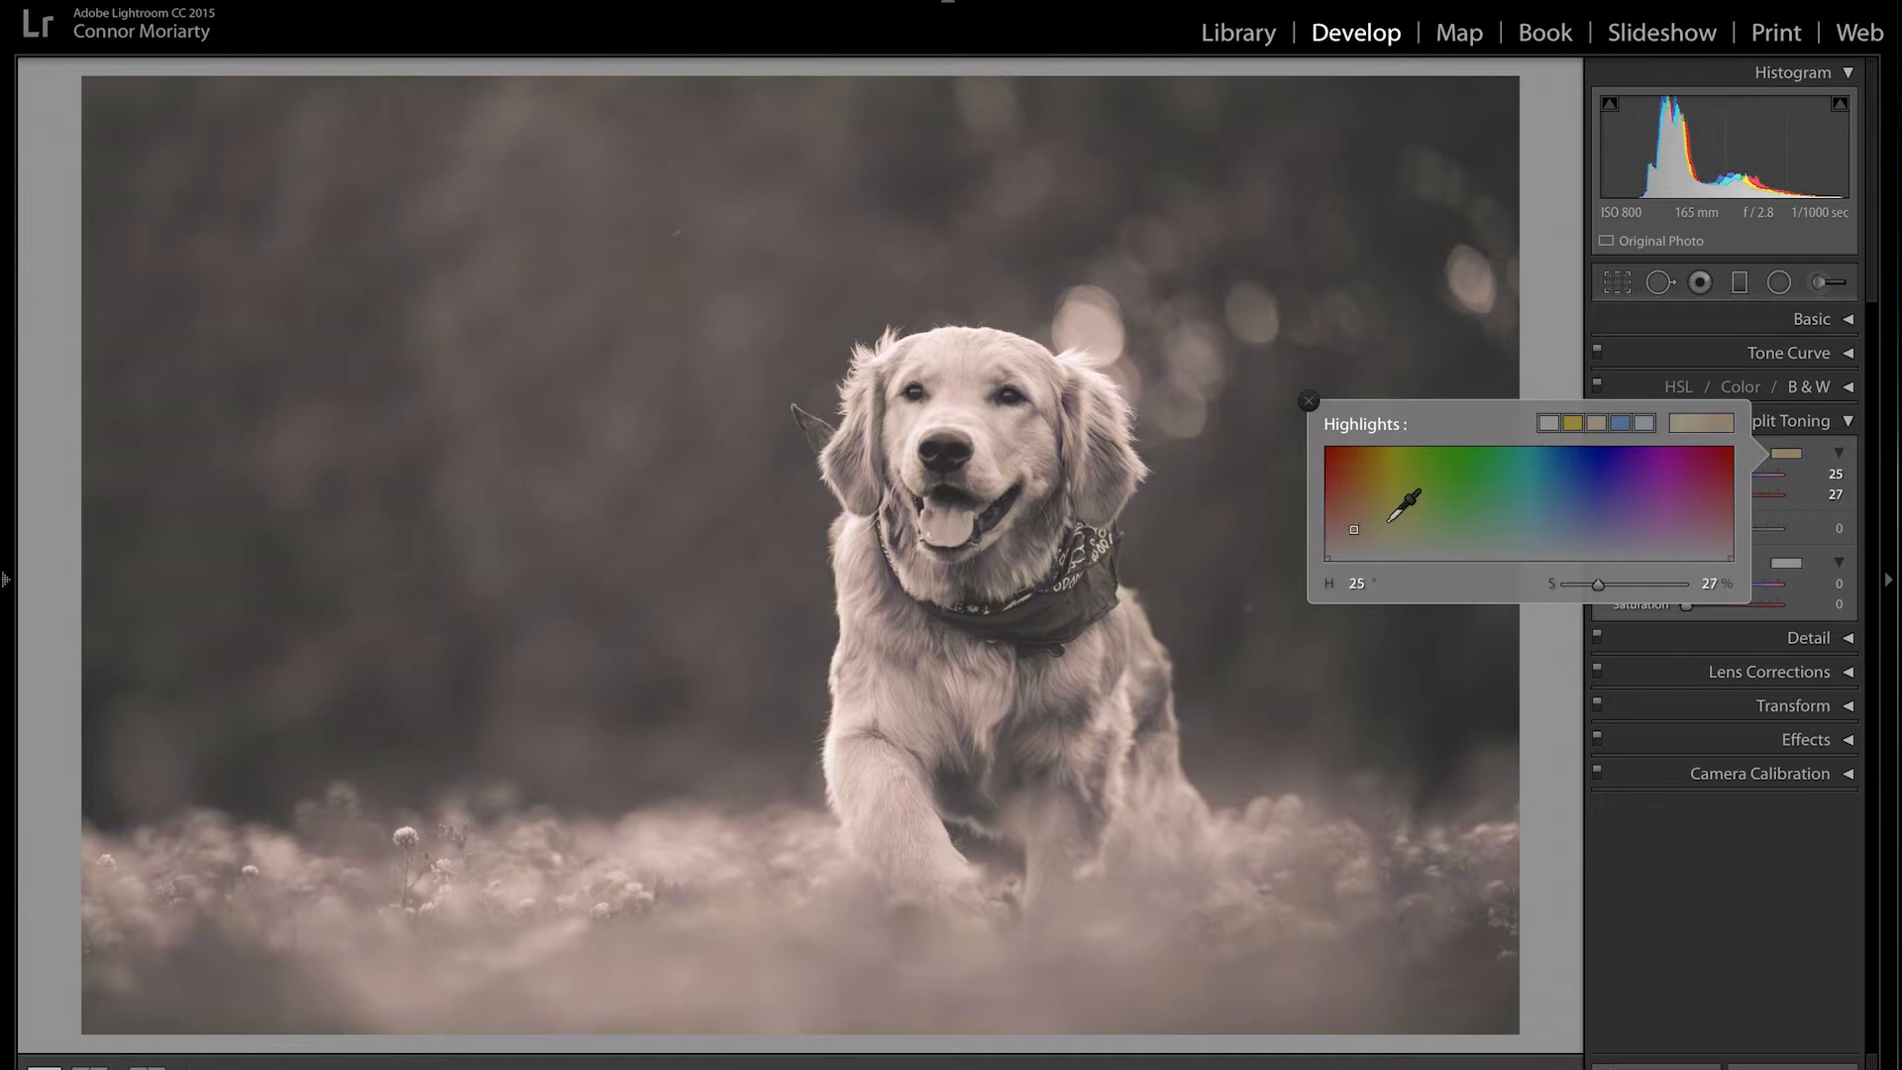
{"action": "left_click", "coordinate": [1623, 507]}
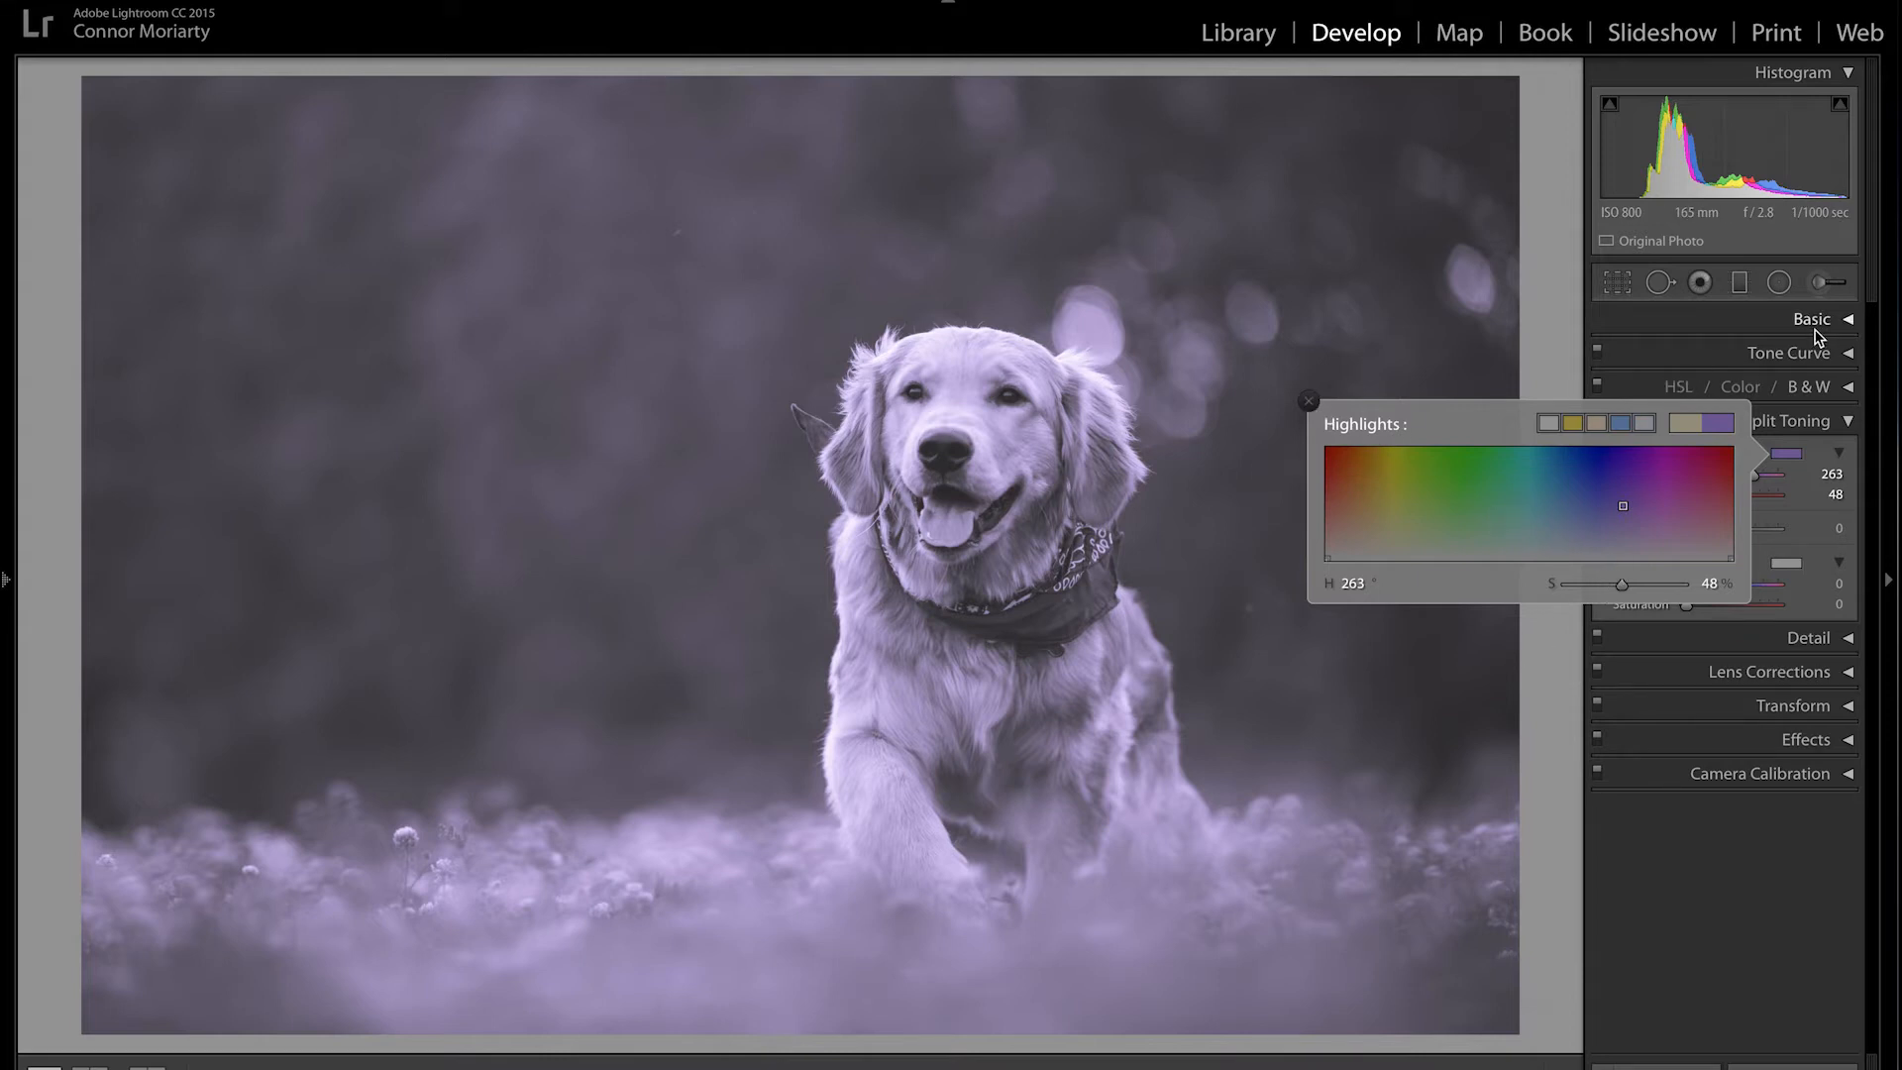
{"action": "left_click", "coordinate": [1845, 321]}
{"action": "left_click", "coordinate": [1732, 353]}
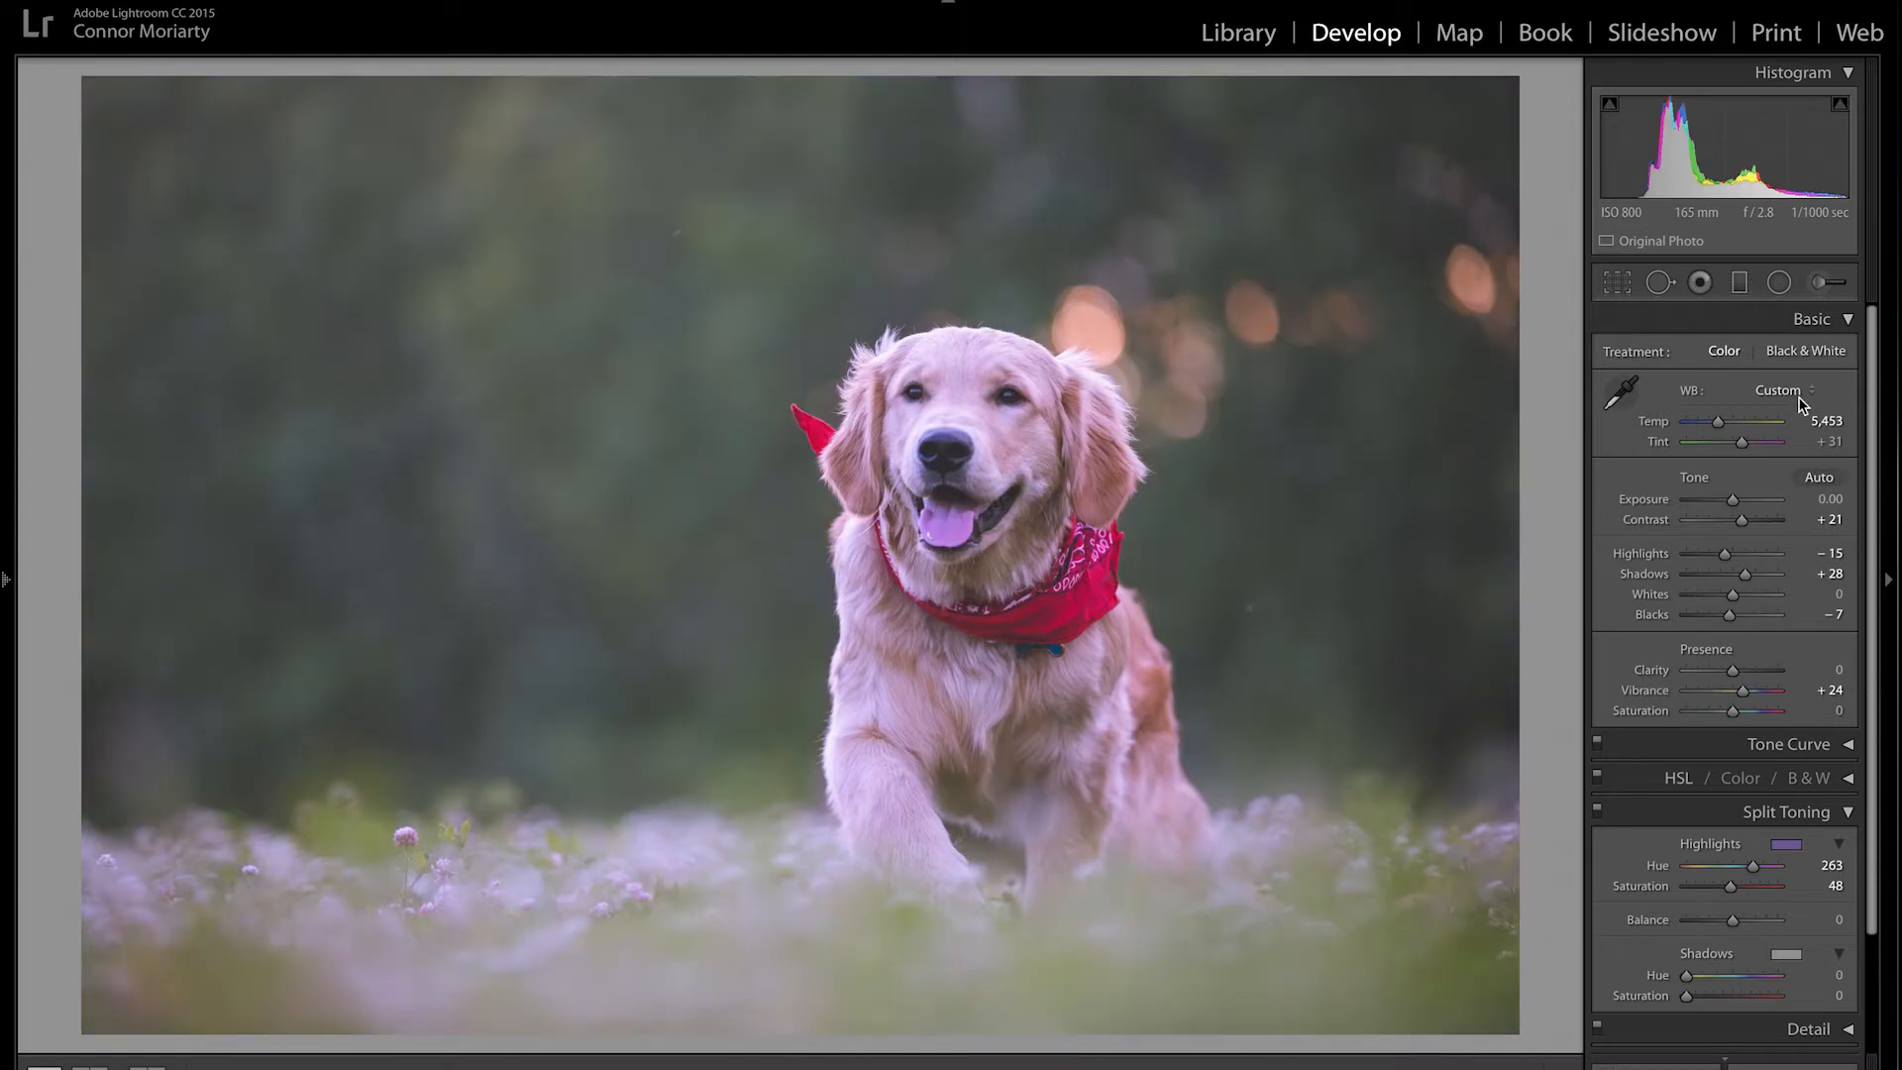
{"action": "left_click", "coordinate": [1846, 319]}
Step: Set the highlights tint to Hue 44, Saturation 23%, and collapse Split Toning
{"action": "left_click", "coordinate": [1782, 454]}
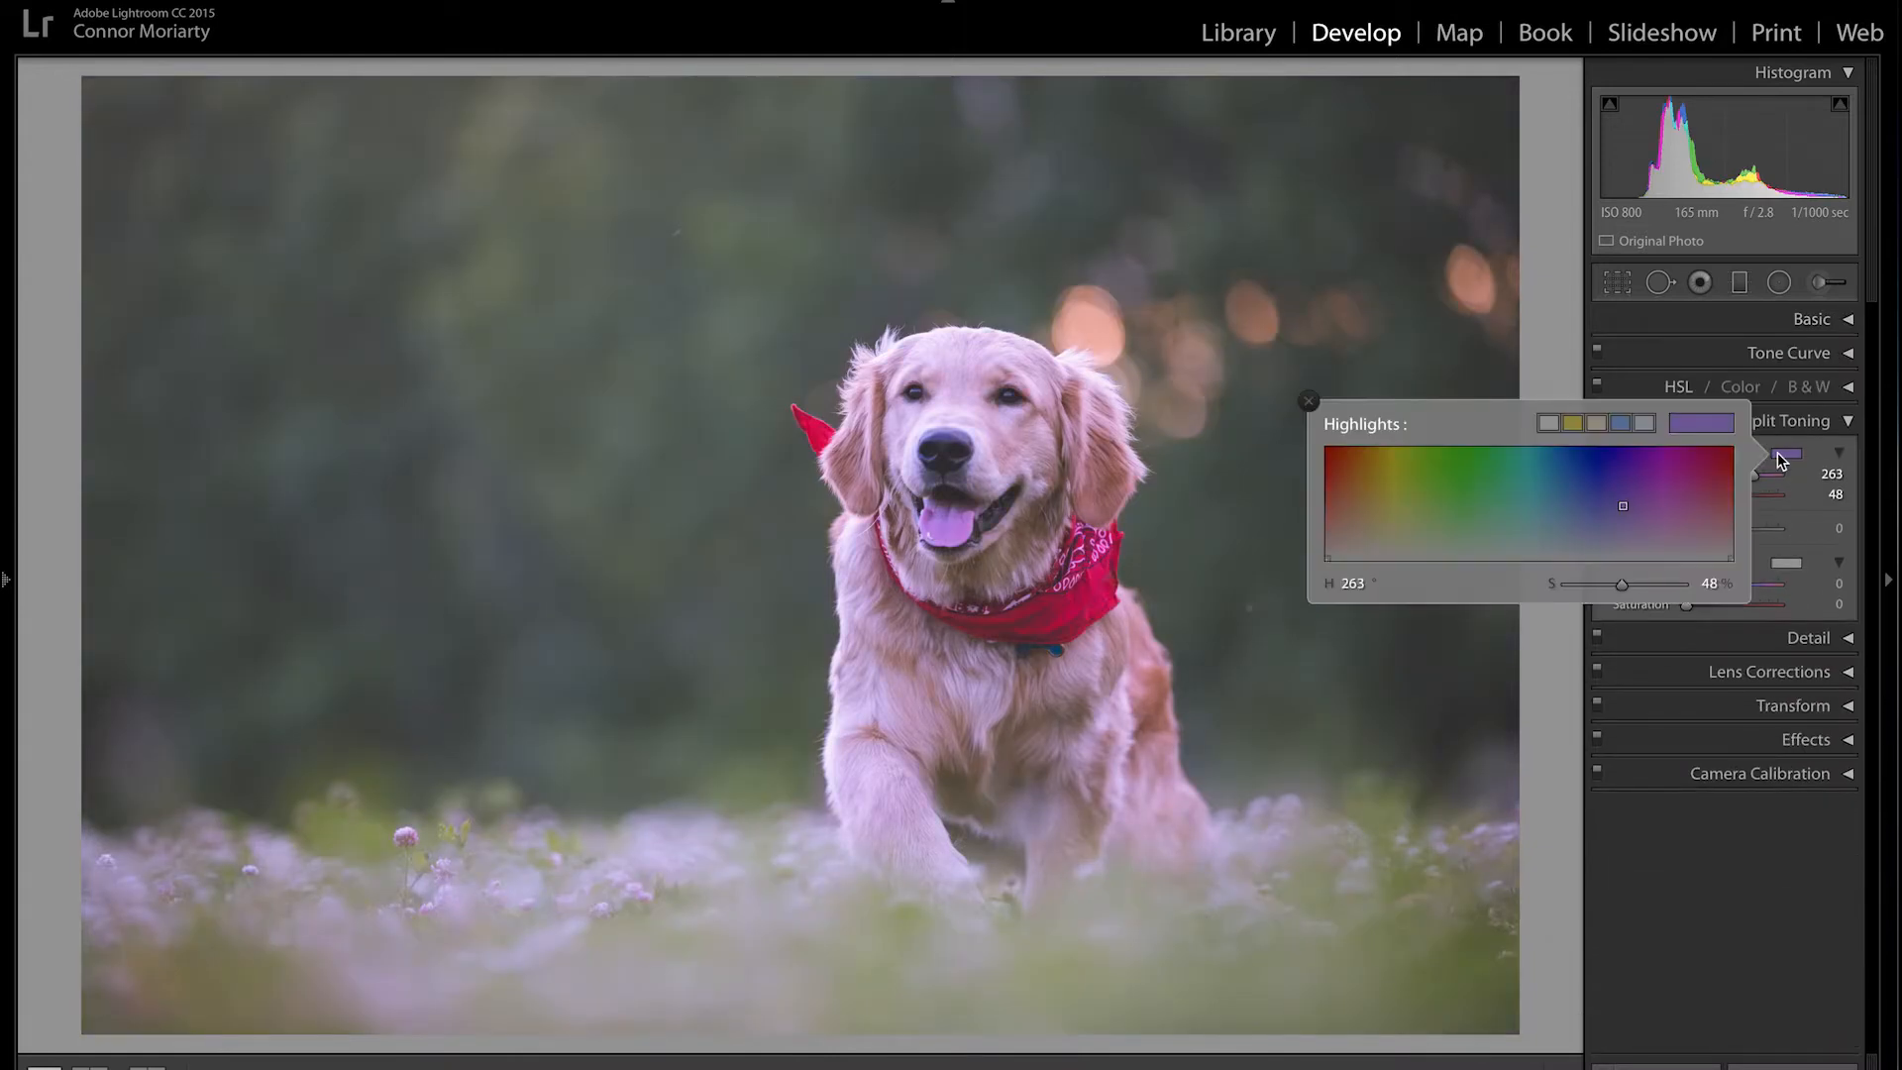
{"action": "left_click", "coordinate": [1379, 530]}
{"action": "left_click_drag", "start_coordinate": [1379, 530], "coordinate": [1375, 534]}
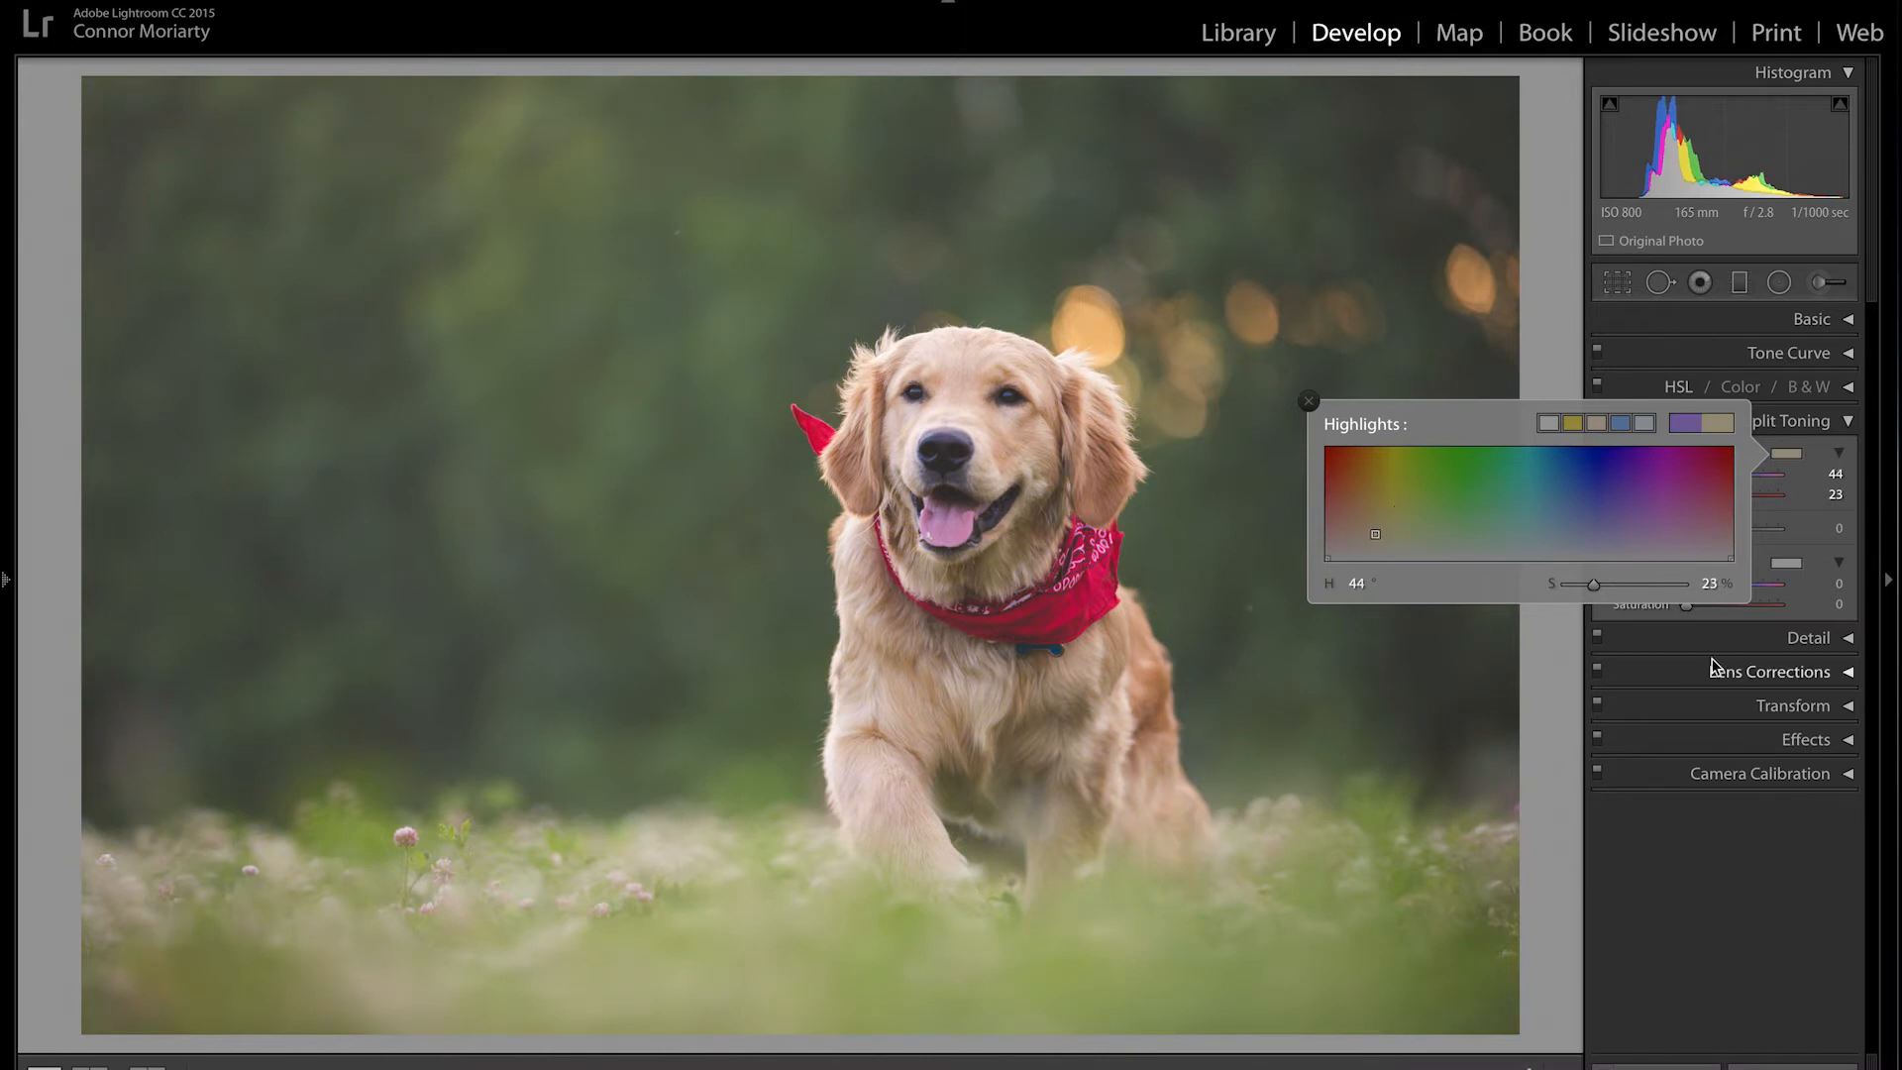
{"action": "left_click", "coordinate": [1311, 402]}
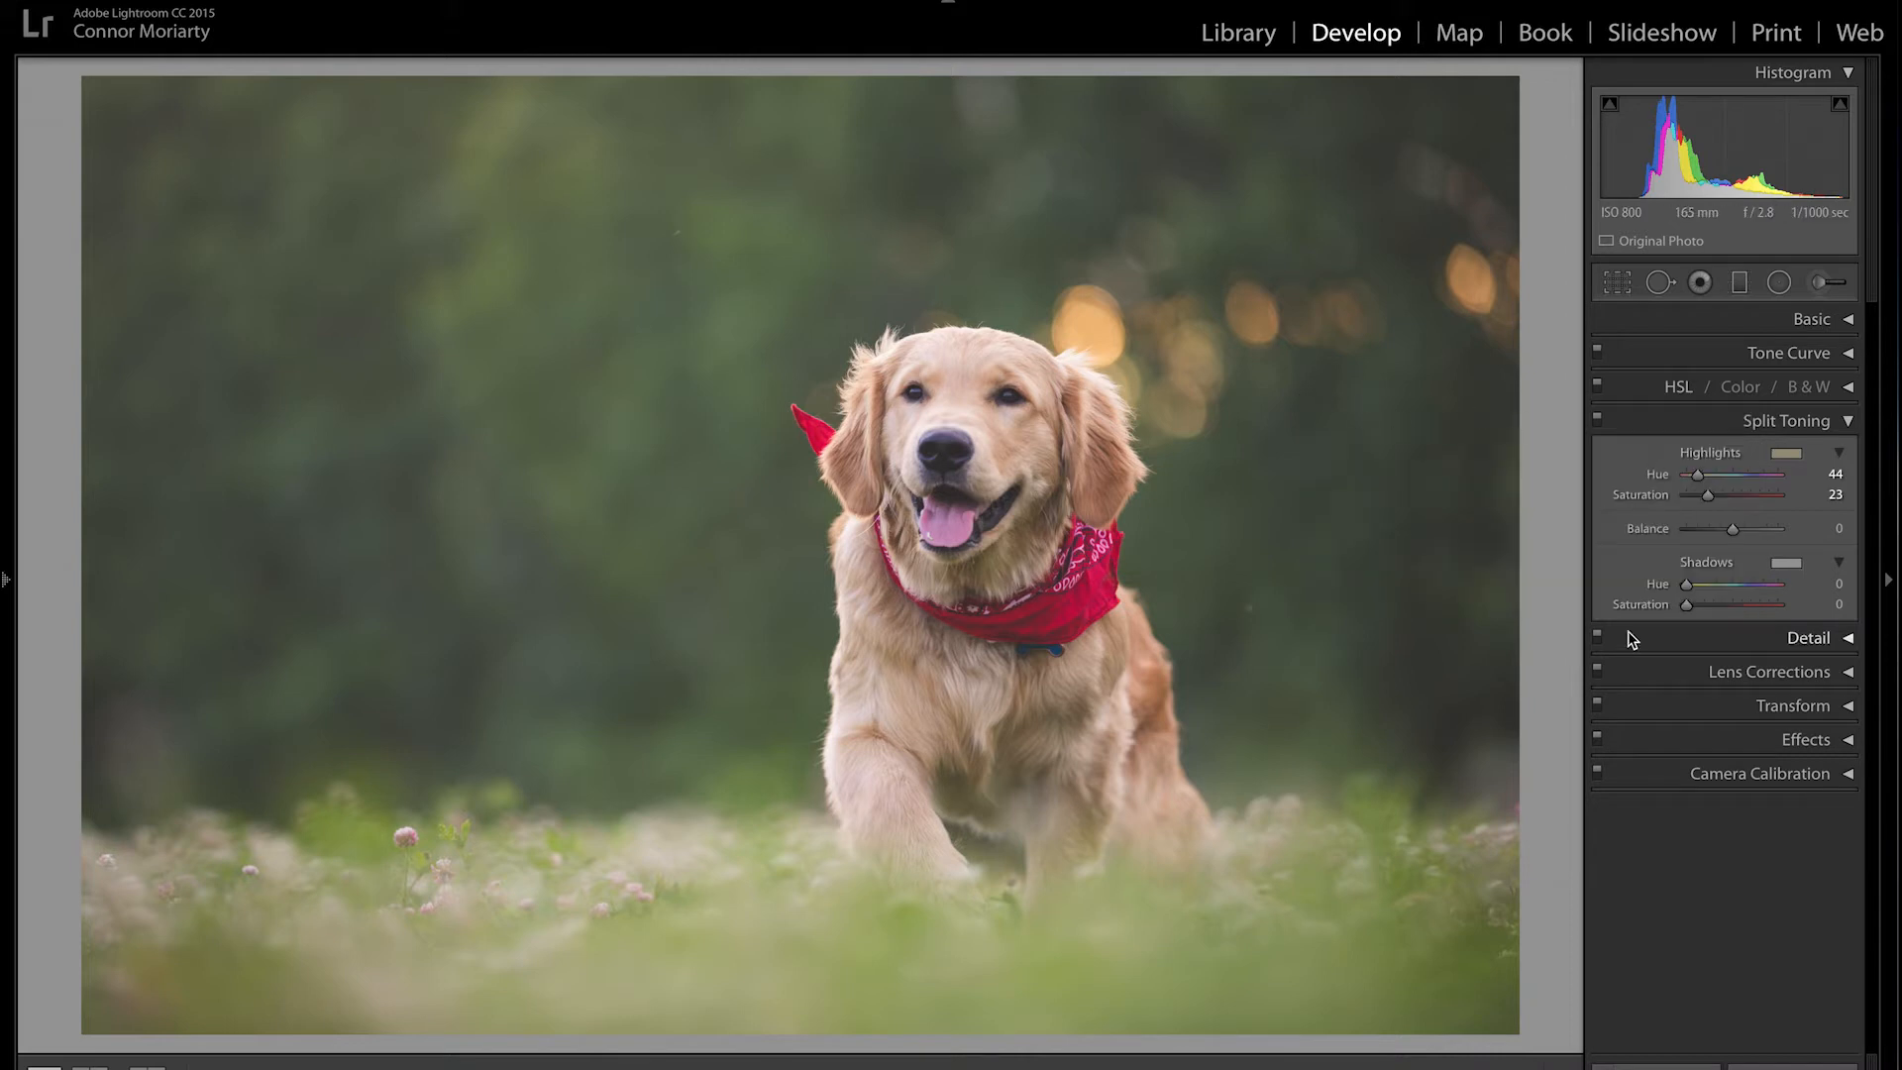
{"action": "left_click", "coordinate": [1848, 422]}
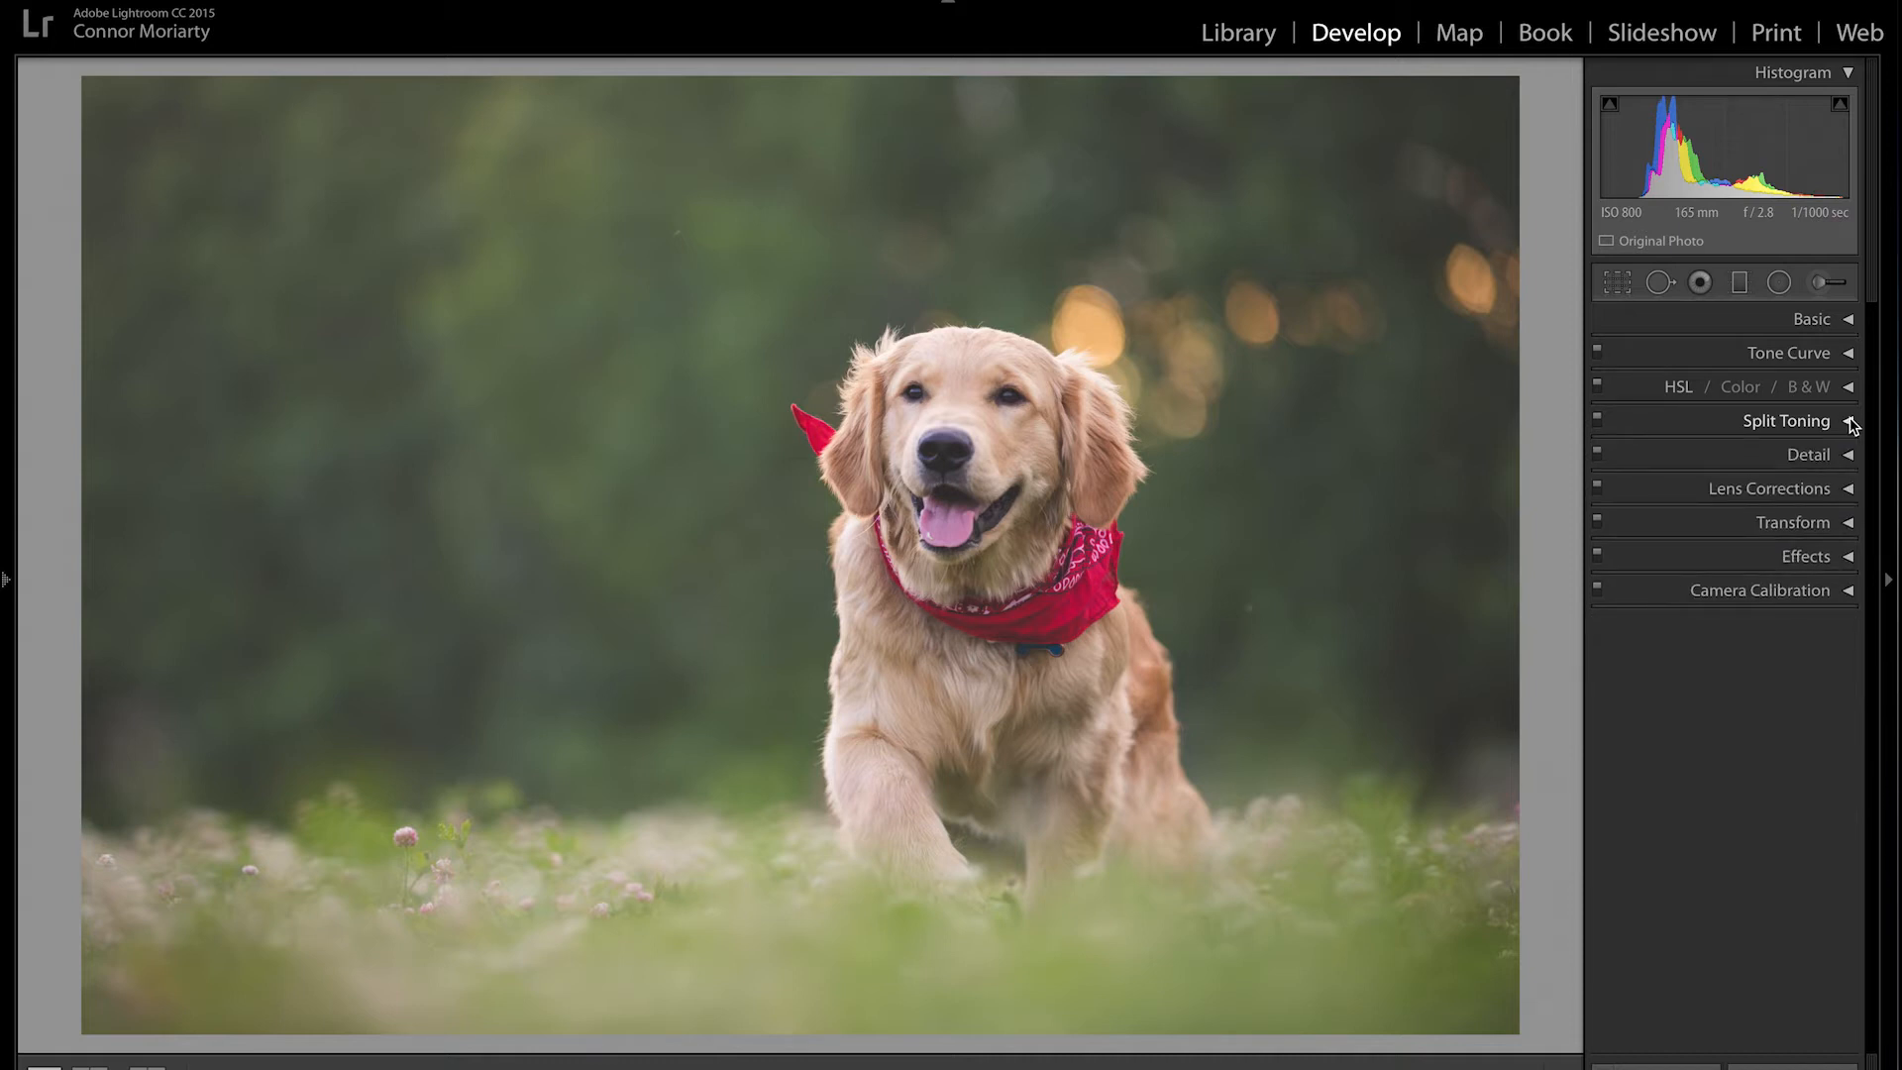
Step: Set luminance noise reduction to 0 in the Detail panel, leaving sharpening at 25, and collapse it
{"action": "left_click", "coordinate": [1848, 453]}
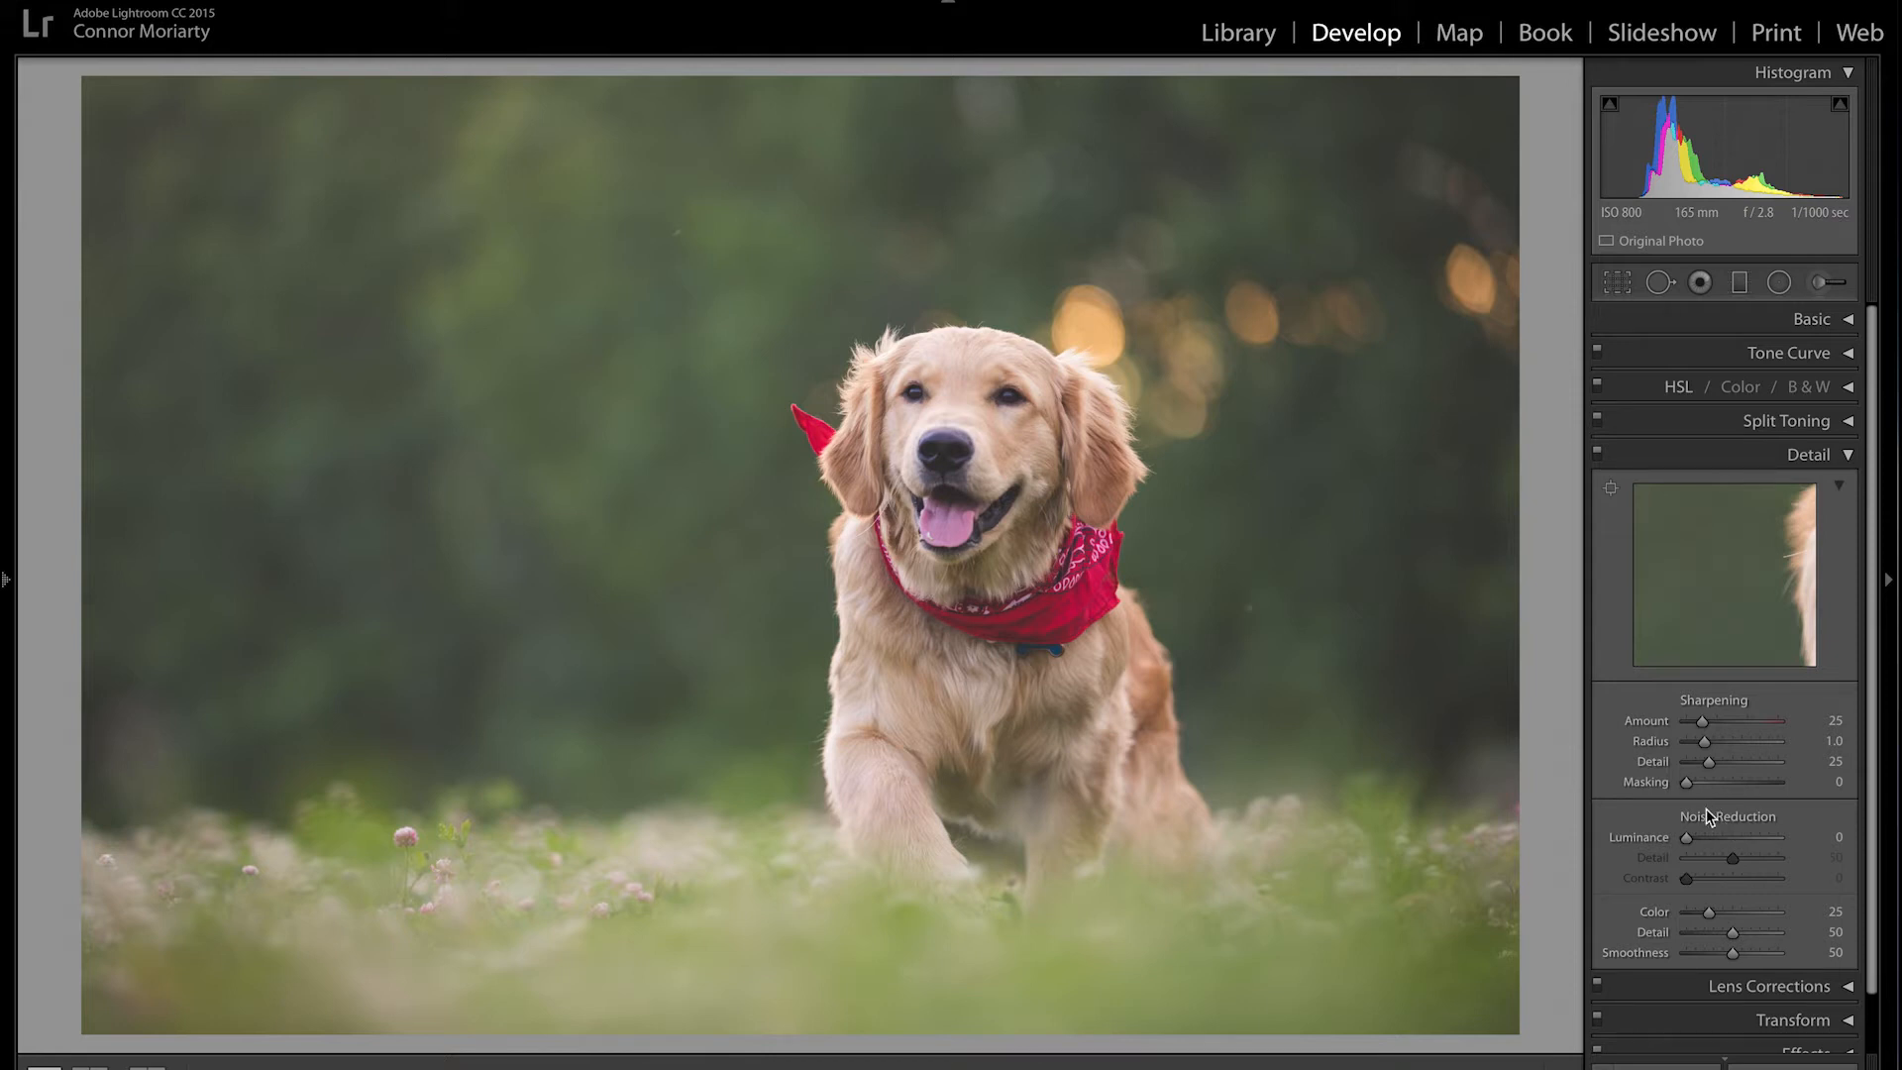
{"action": "left_click_drag", "start_coordinate": [1708, 839], "coordinate": [1710, 842]}
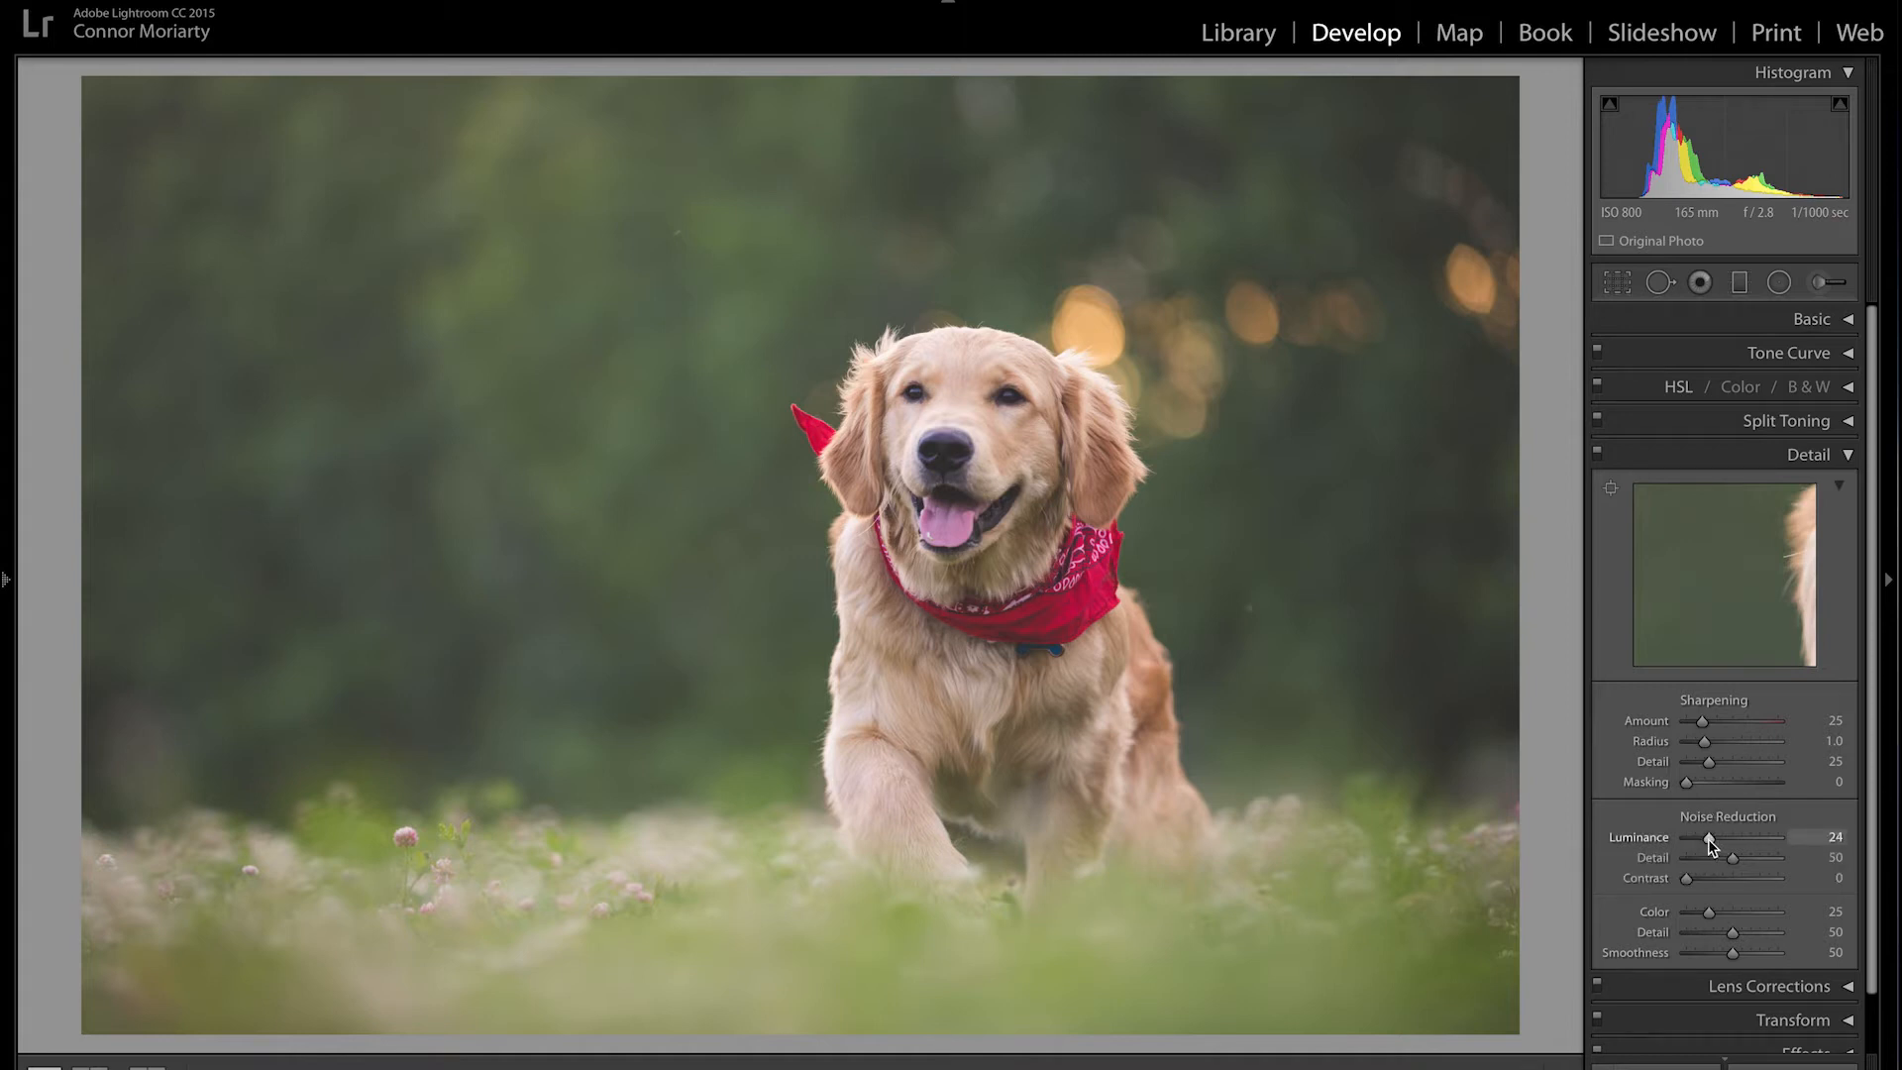
{"action": "left_click_drag", "start_coordinate": [1712, 842], "coordinate": [1687, 840]}
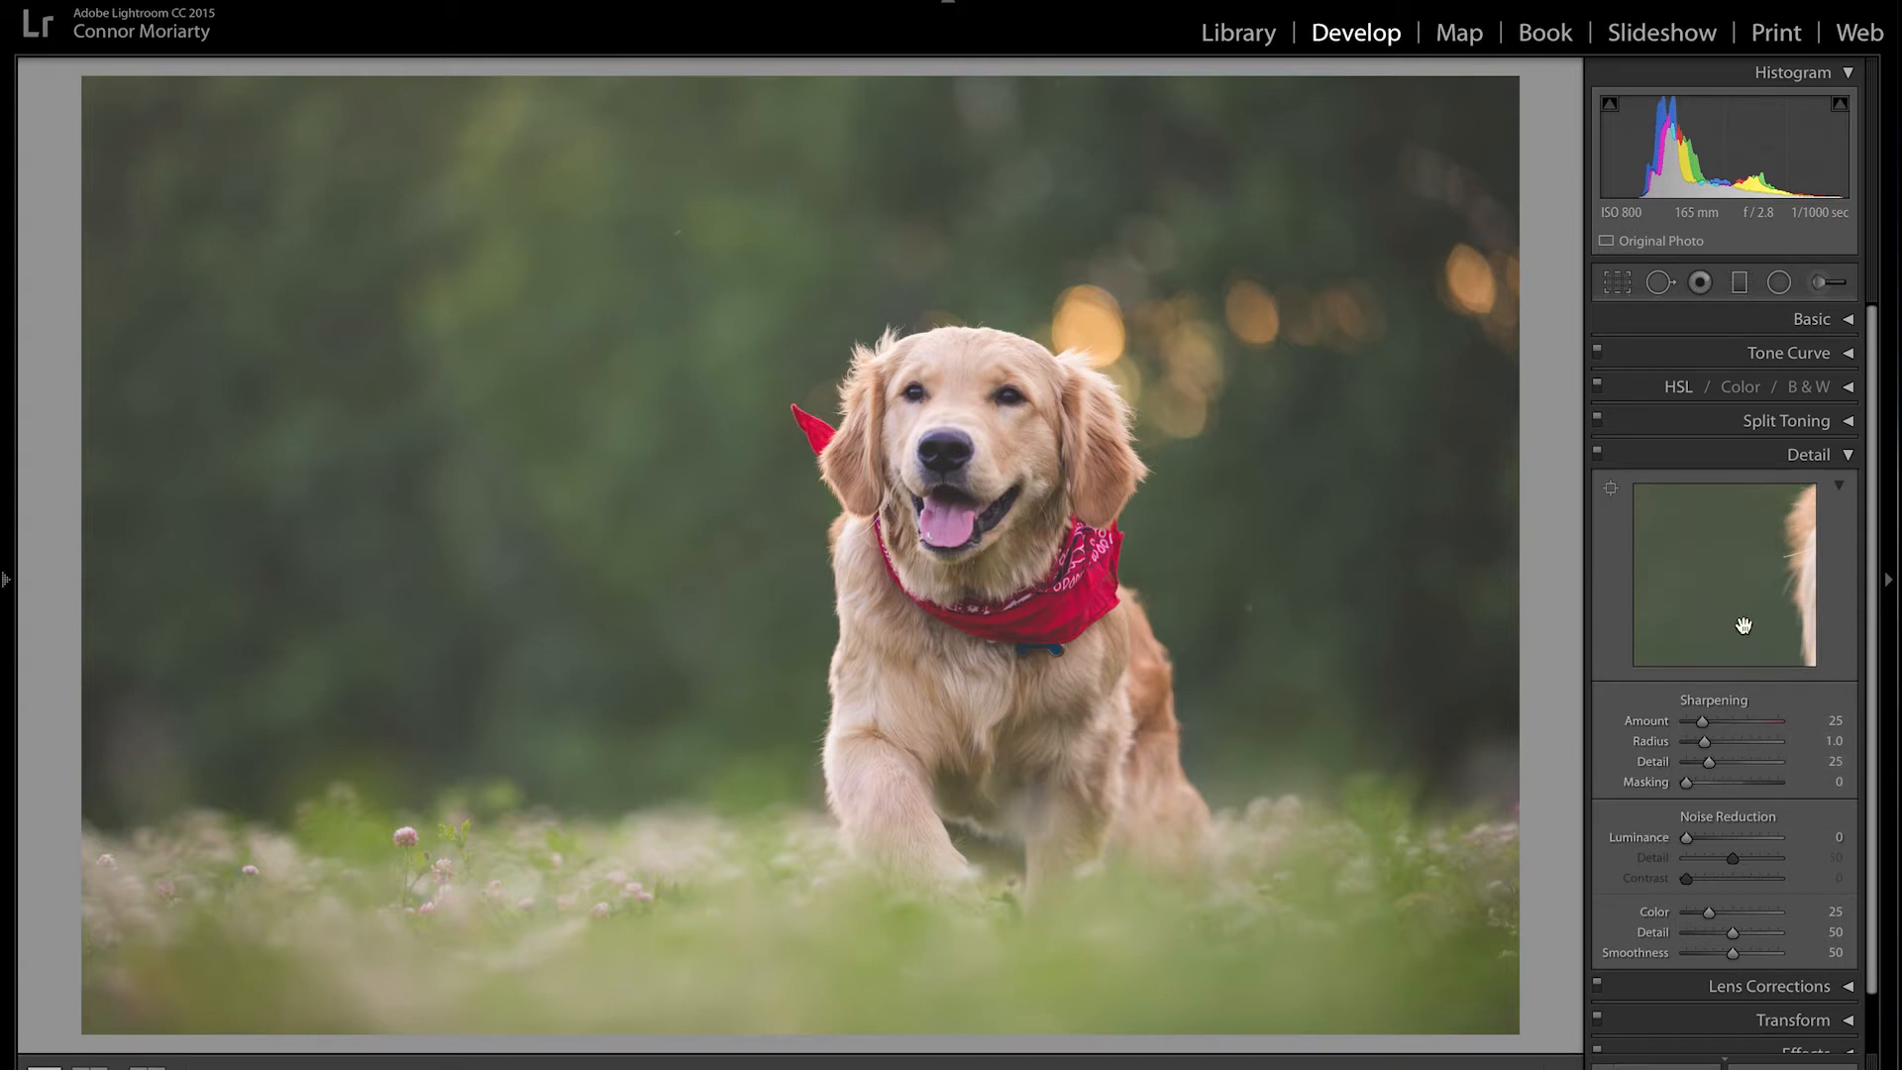
{"action": "left_click", "coordinate": [1849, 457]}
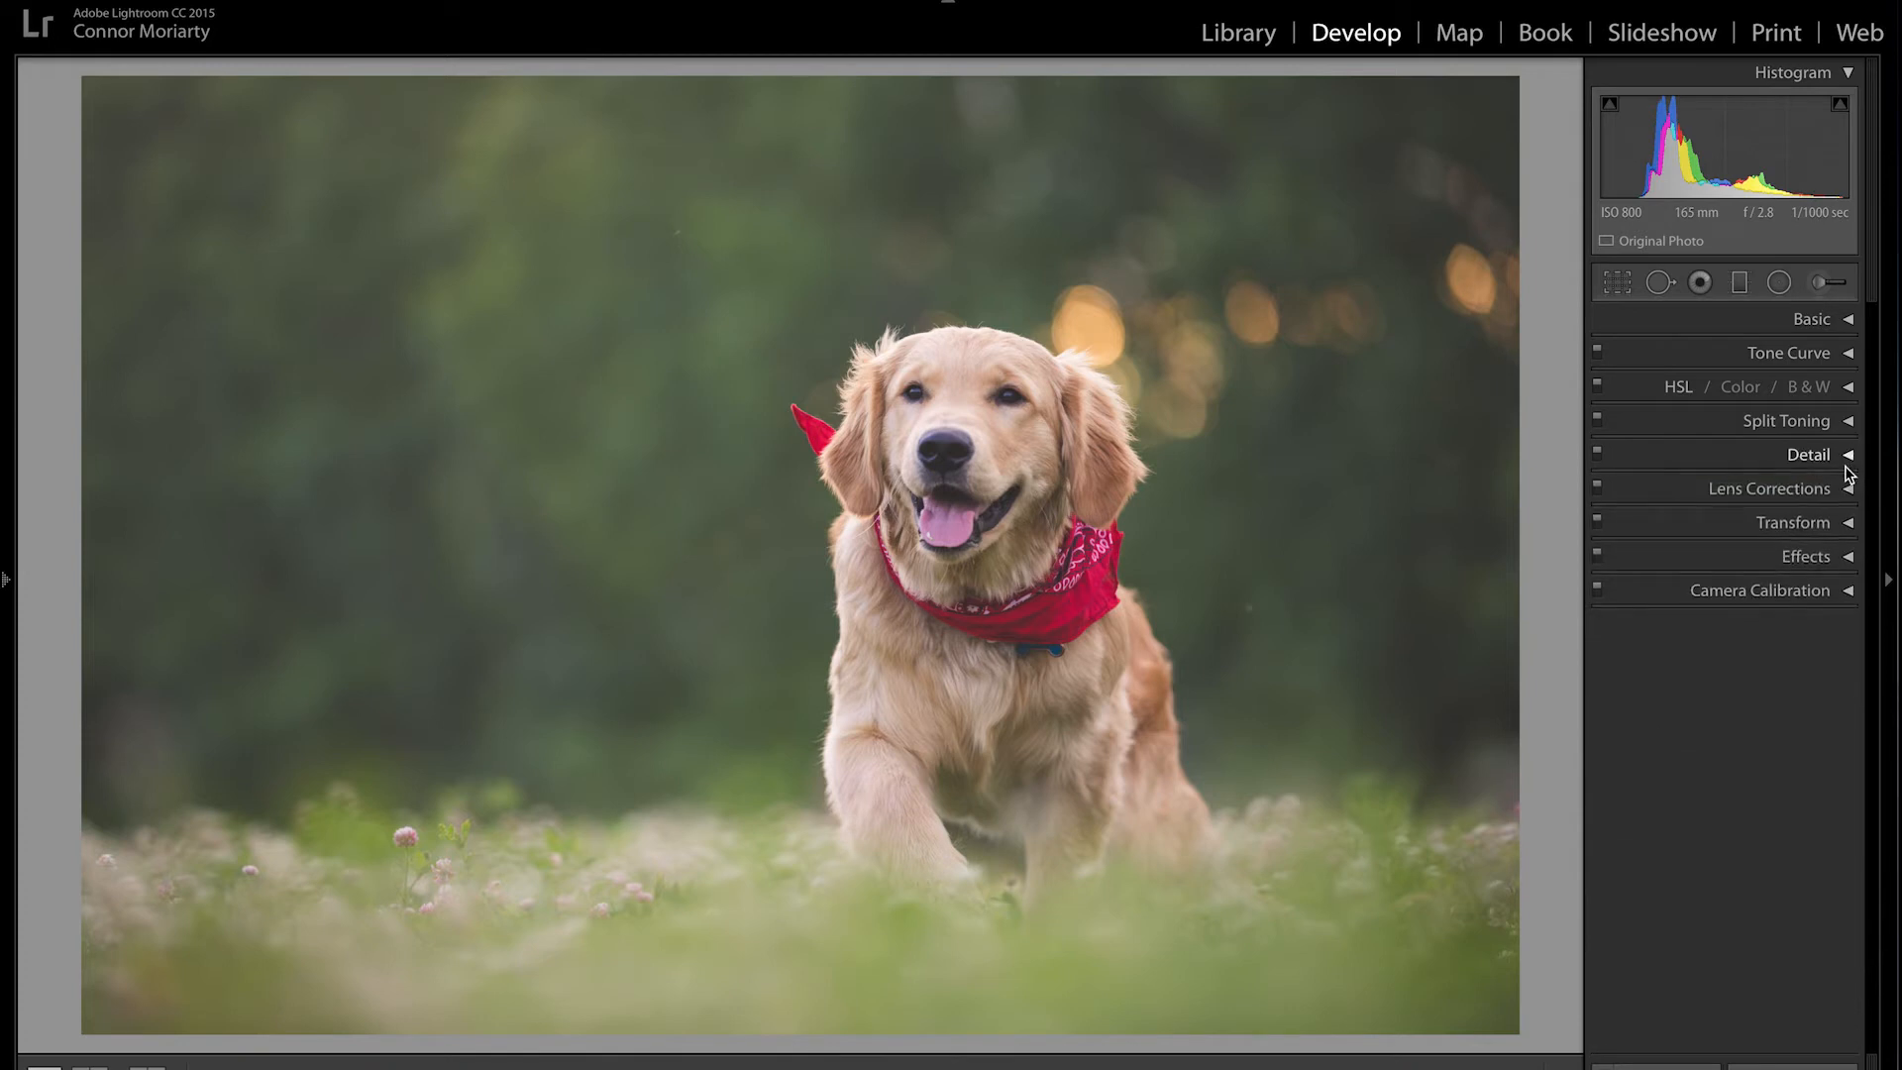
Step: In Lens Corrections, zoom in on the dog's head and chest to check for fringing, then show Transform
{"action": "left_click", "coordinate": [1849, 489]}
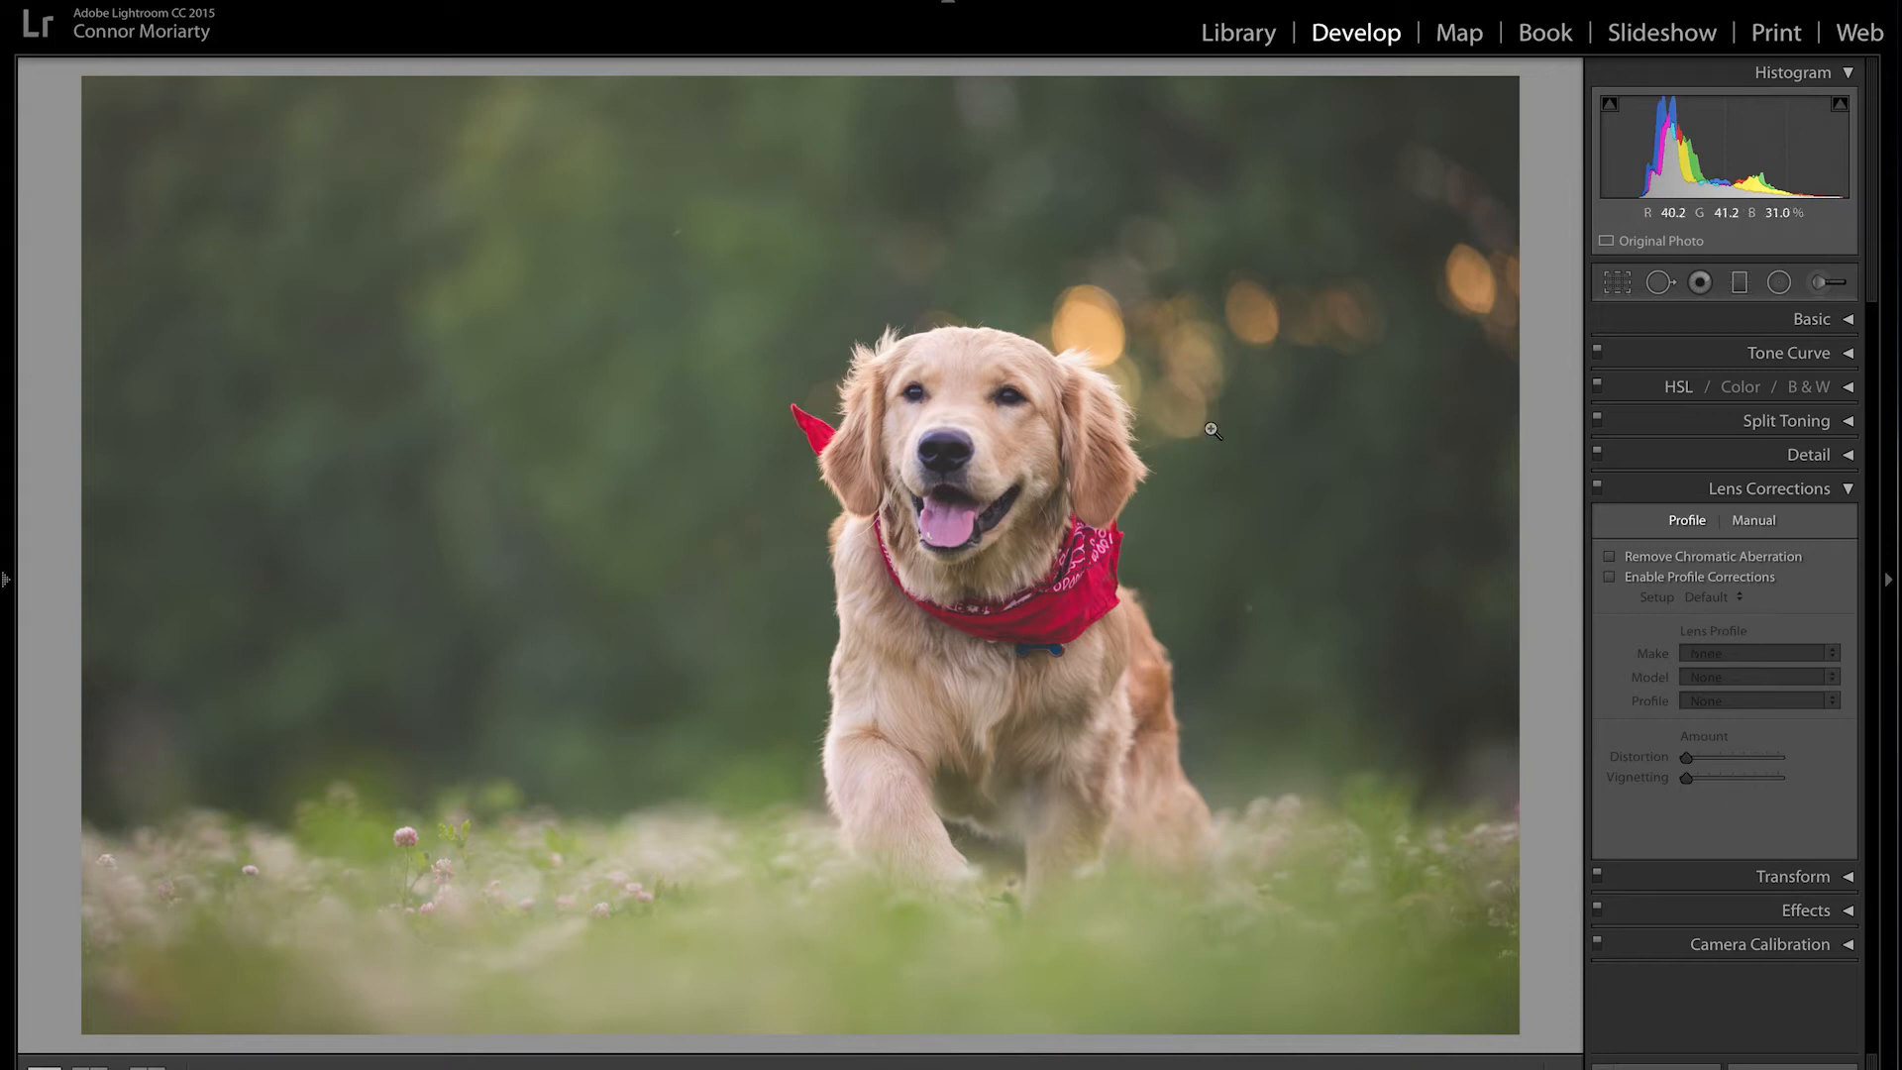
{"action": "left_click", "coordinate": [911, 363]}
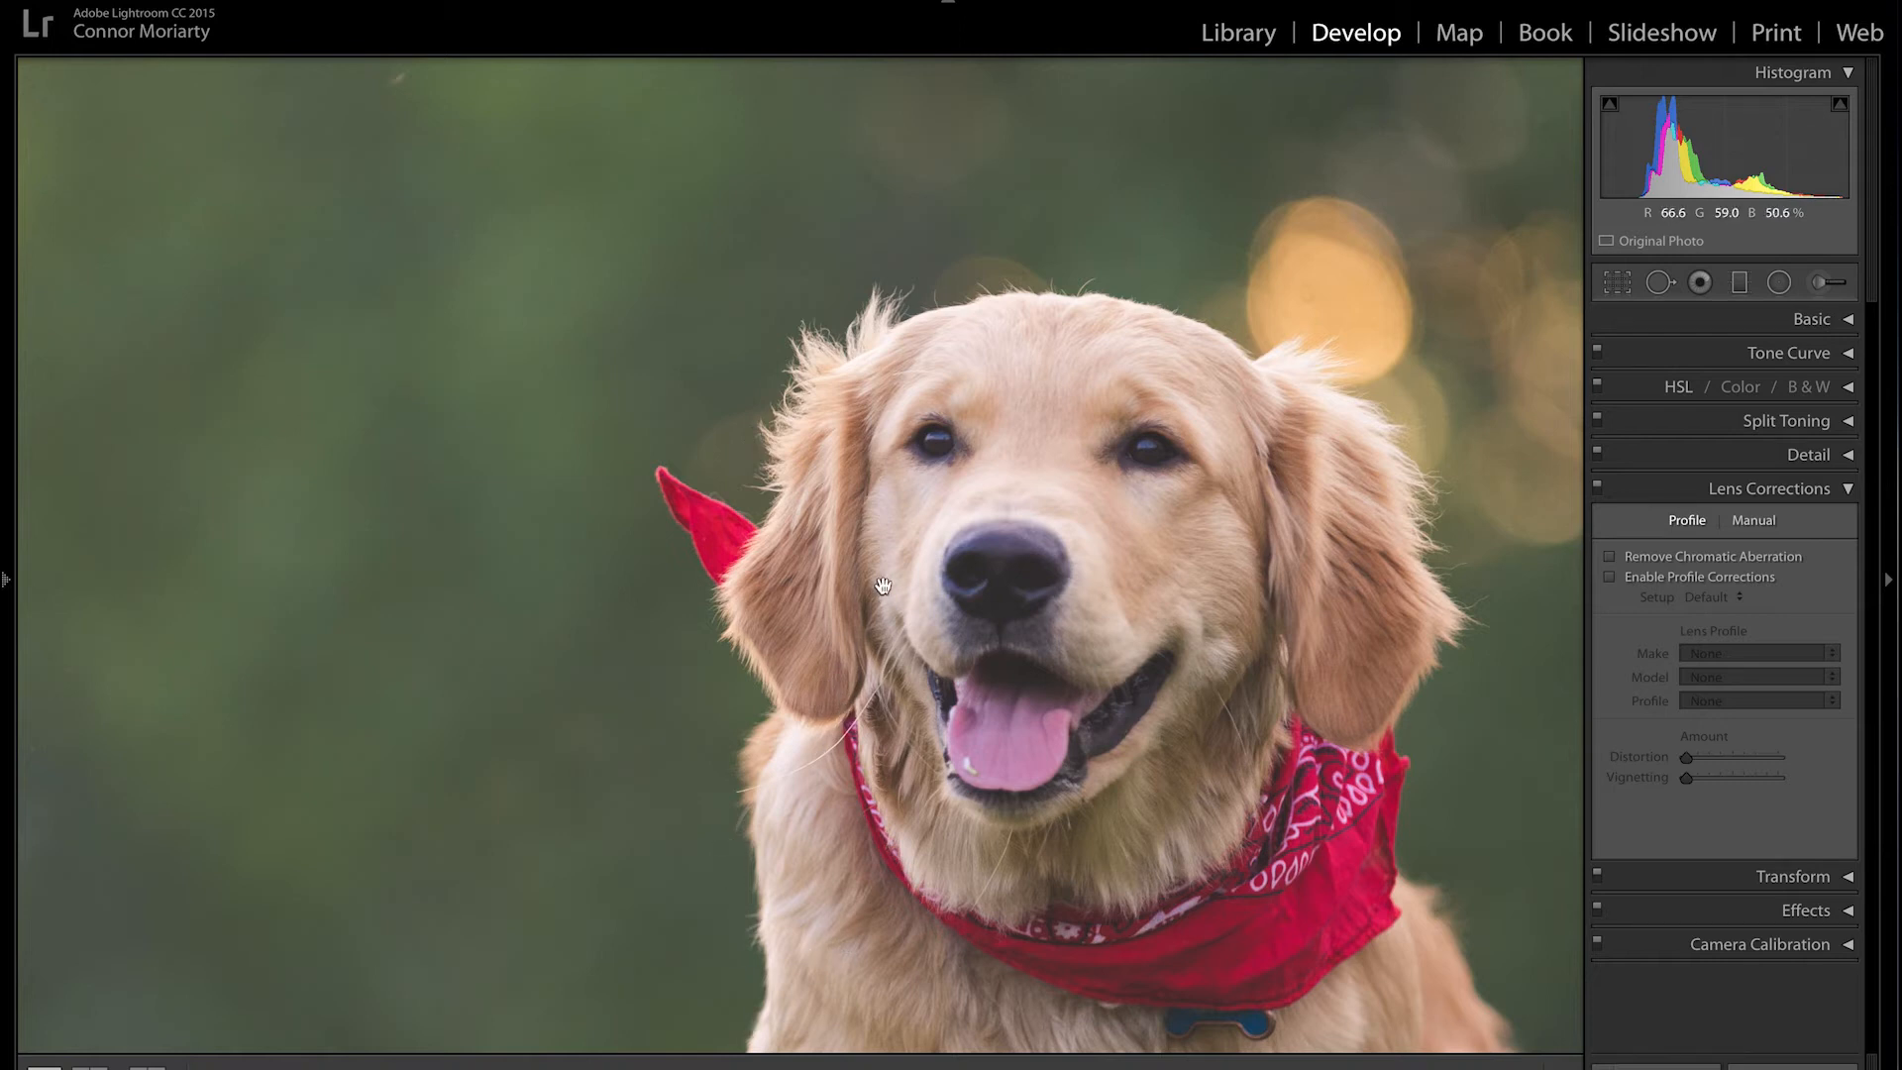
{"action": "left_click", "coordinate": [999, 481]}
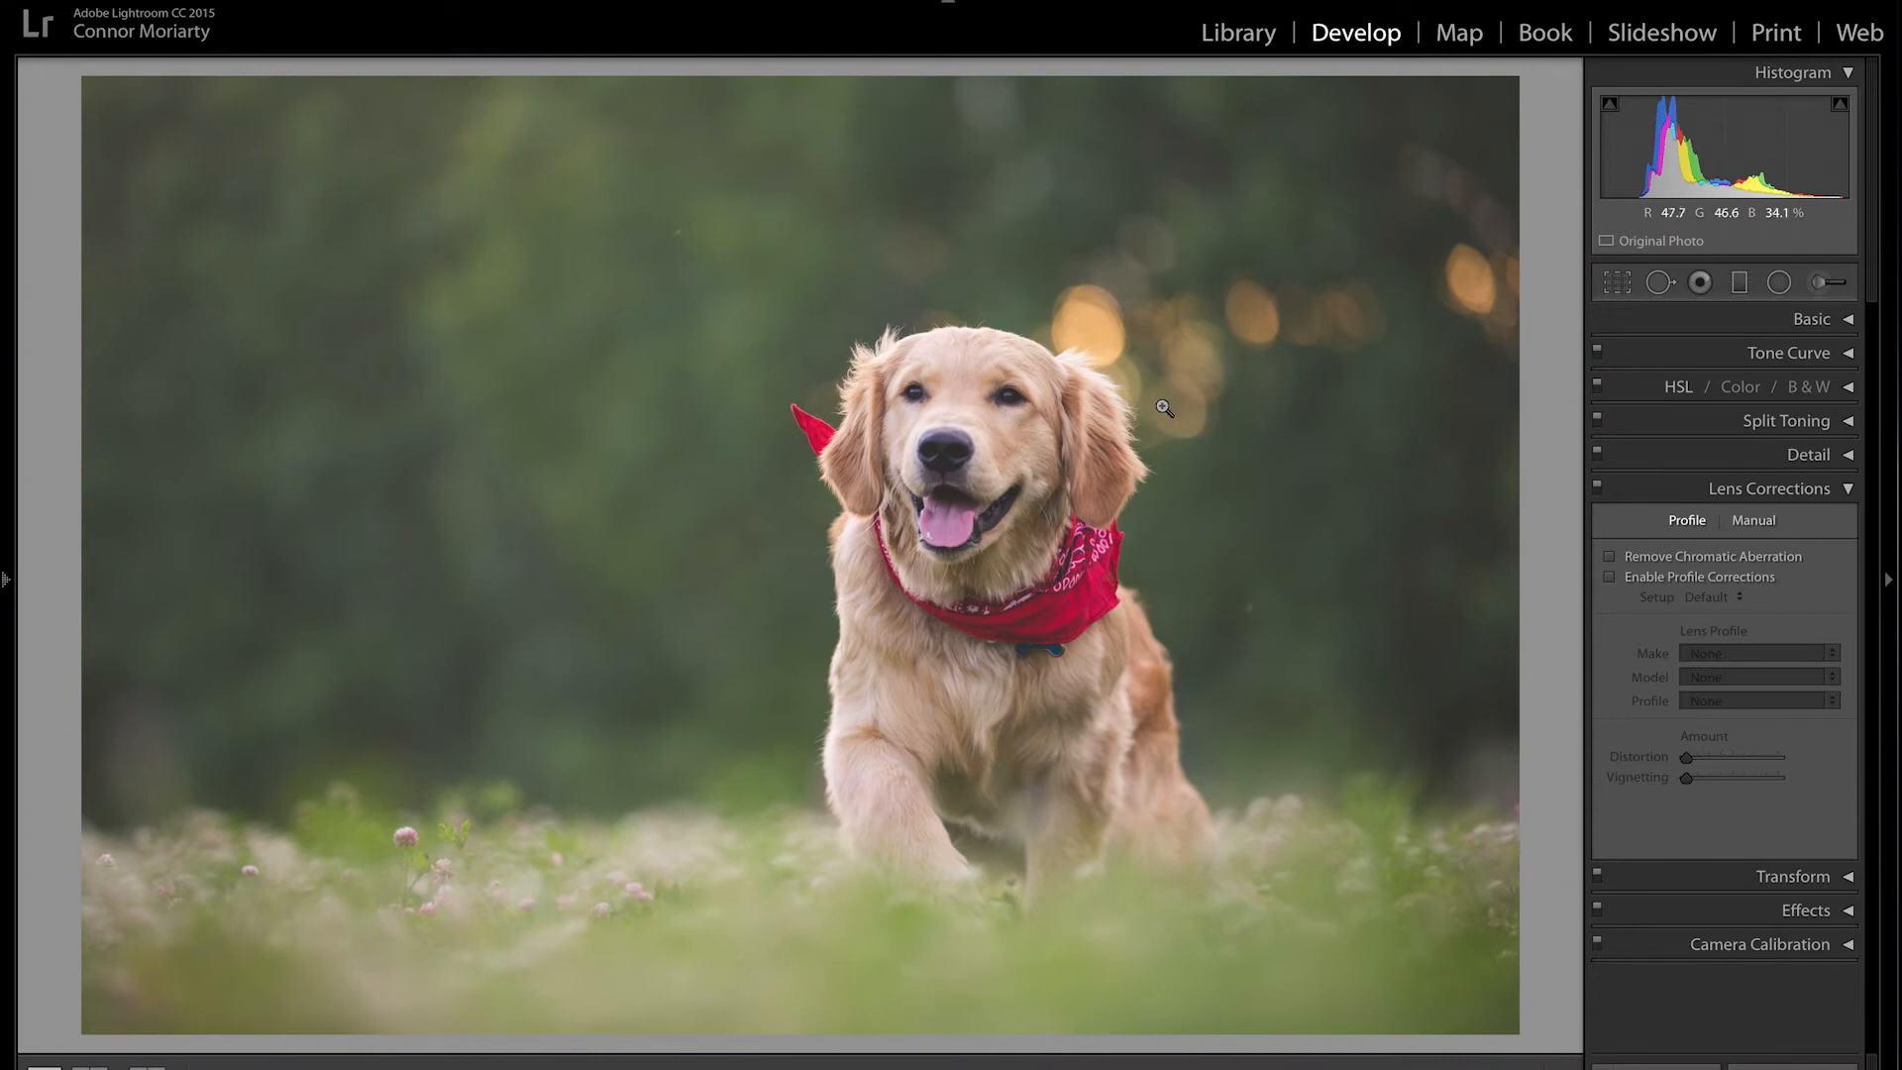
{"action": "left_click", "coordinate": [837, 684]}
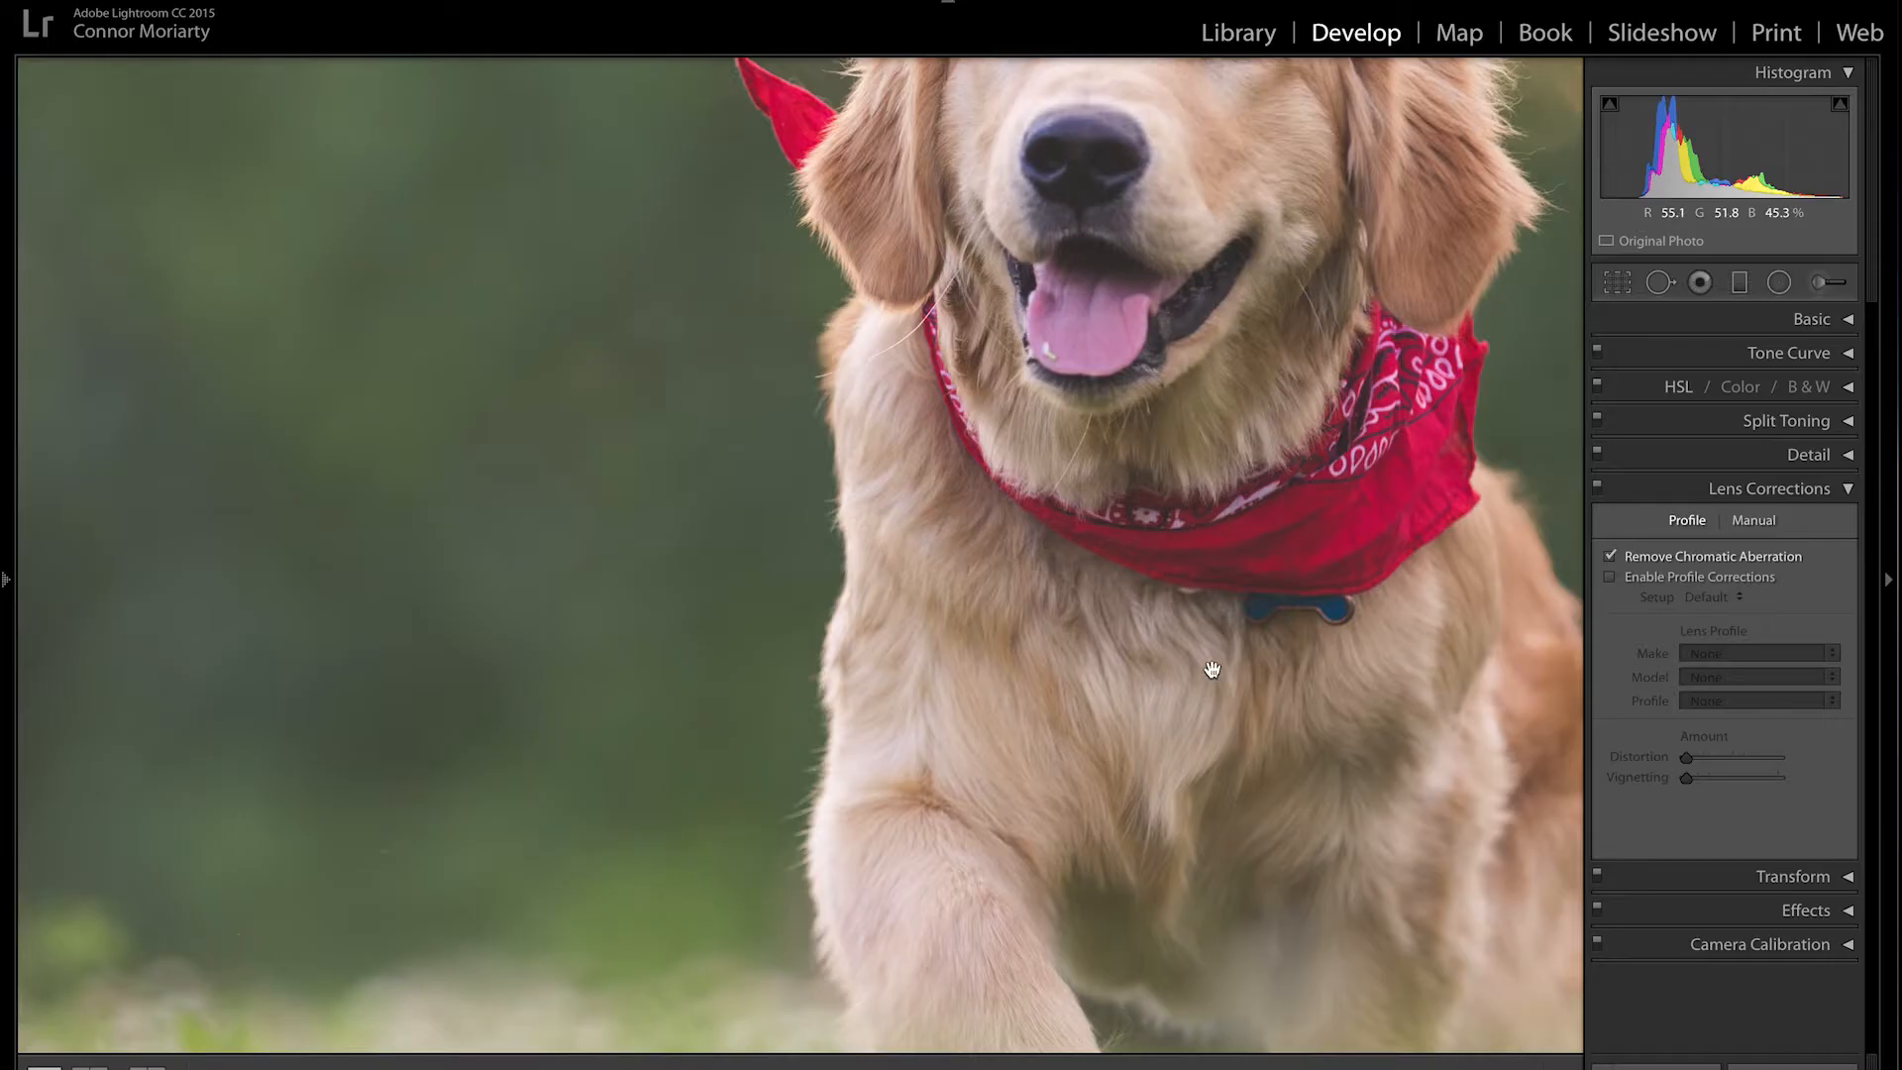
{"action": "left_click", "coordinate": [1211, 670]}
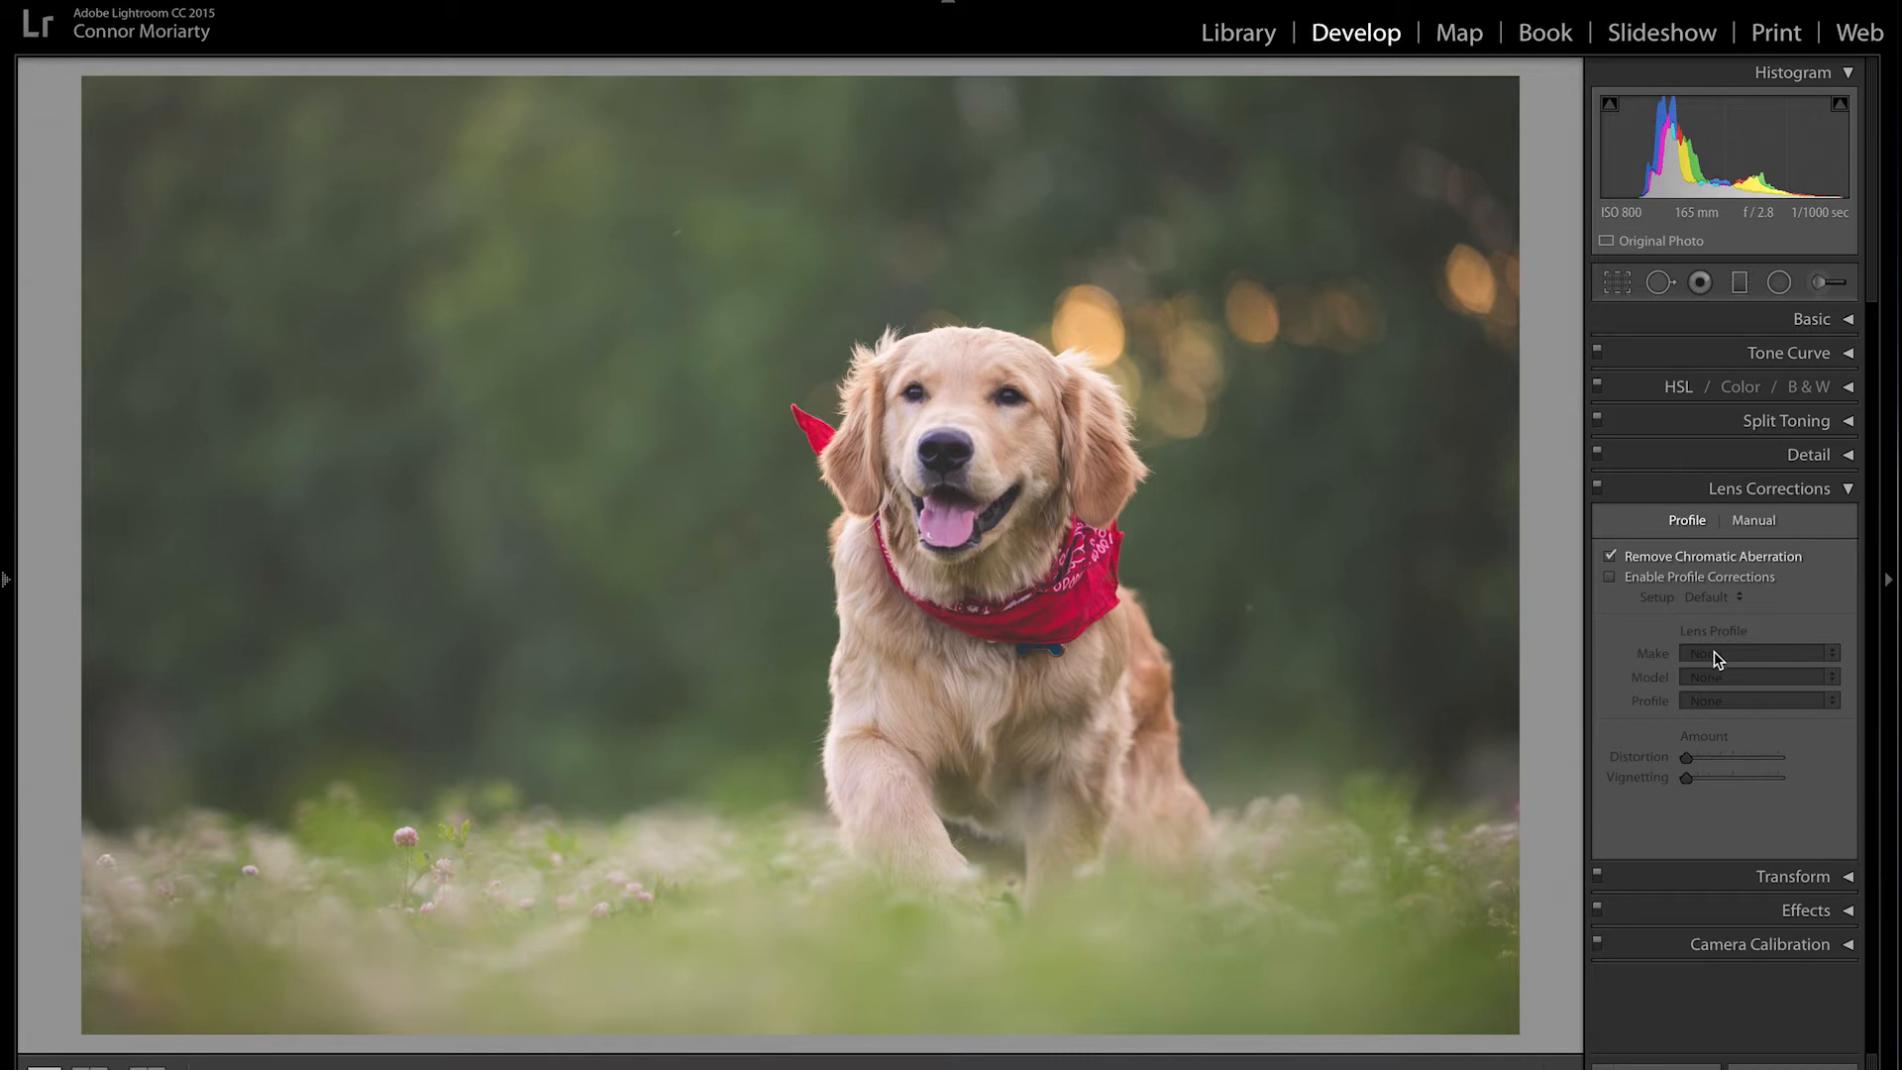
{"action": "left_click", "coordinate": [1815, 500]}
{"action": "left_click", "coordinate": [1849, 525]}
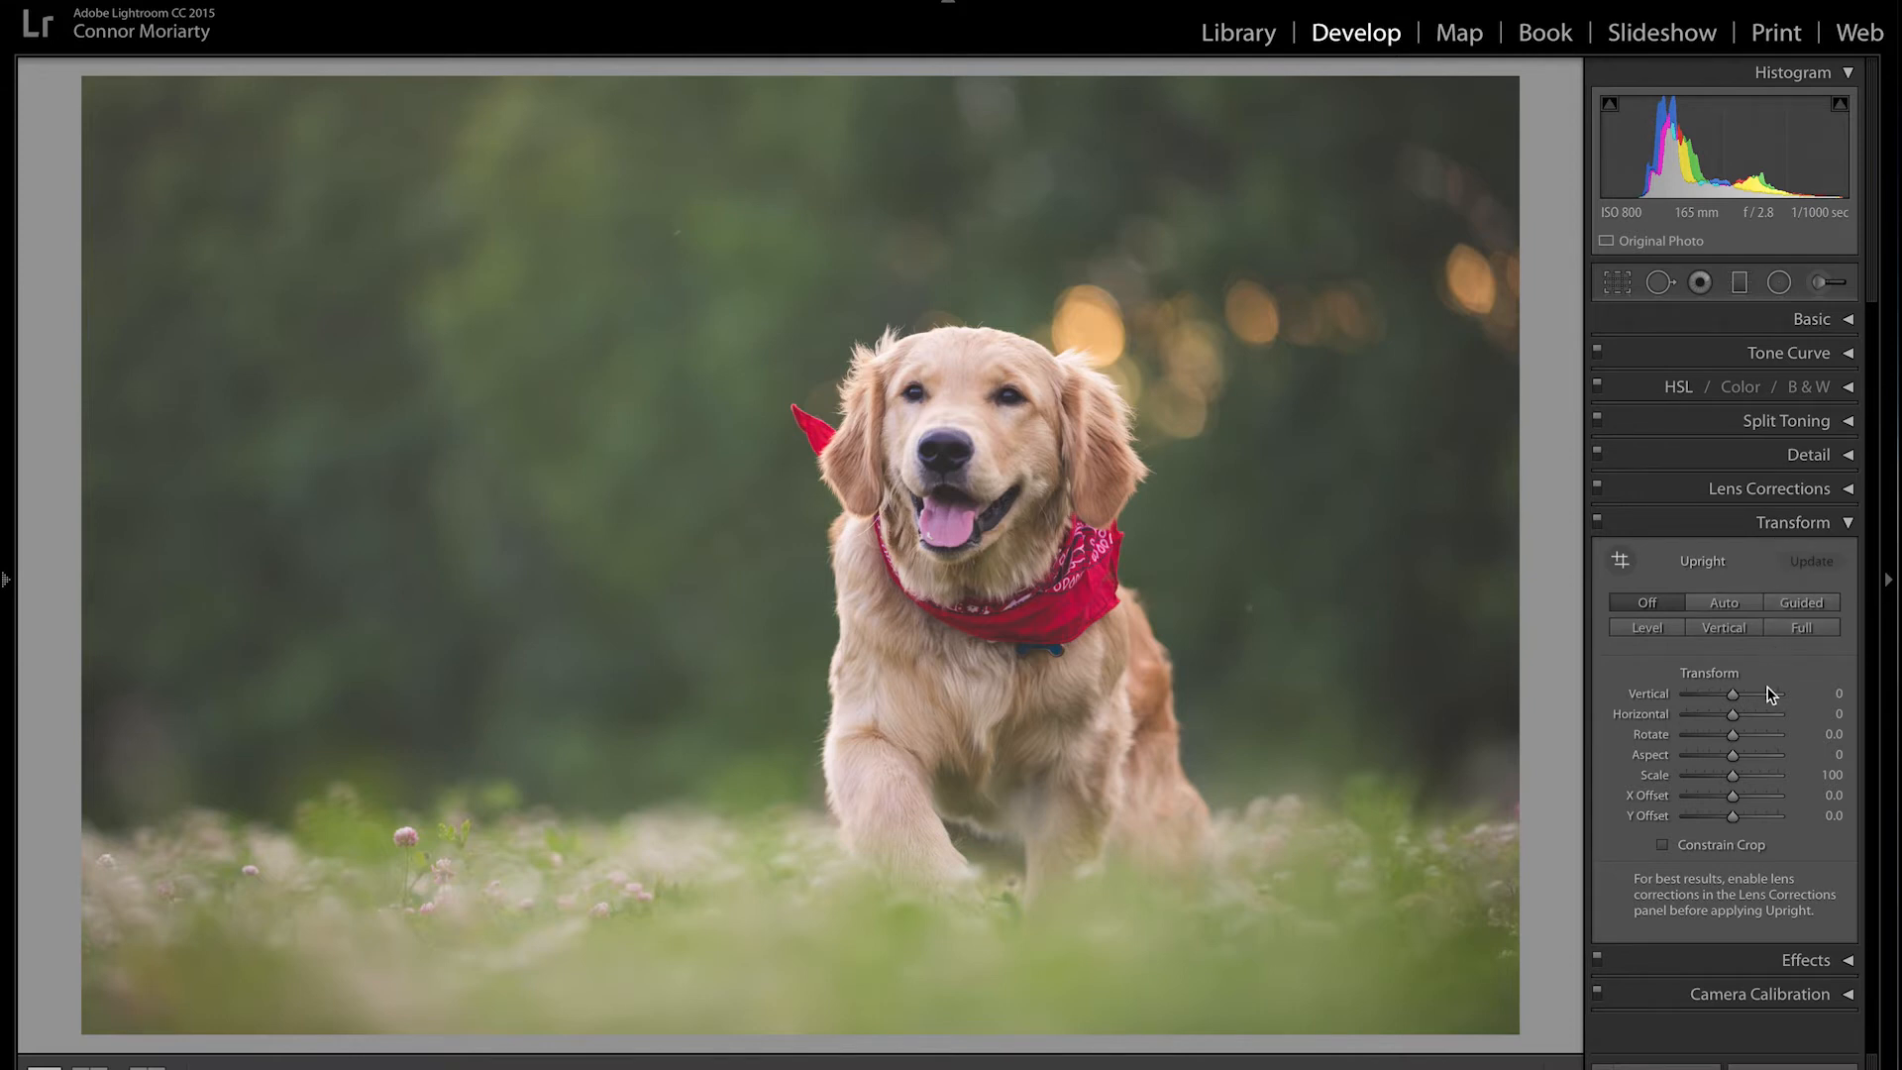
Step: Preview Transform Aspect and Scale changes, undoing both
{"action": "mouse_move", "coordinate": [1770, 693]}
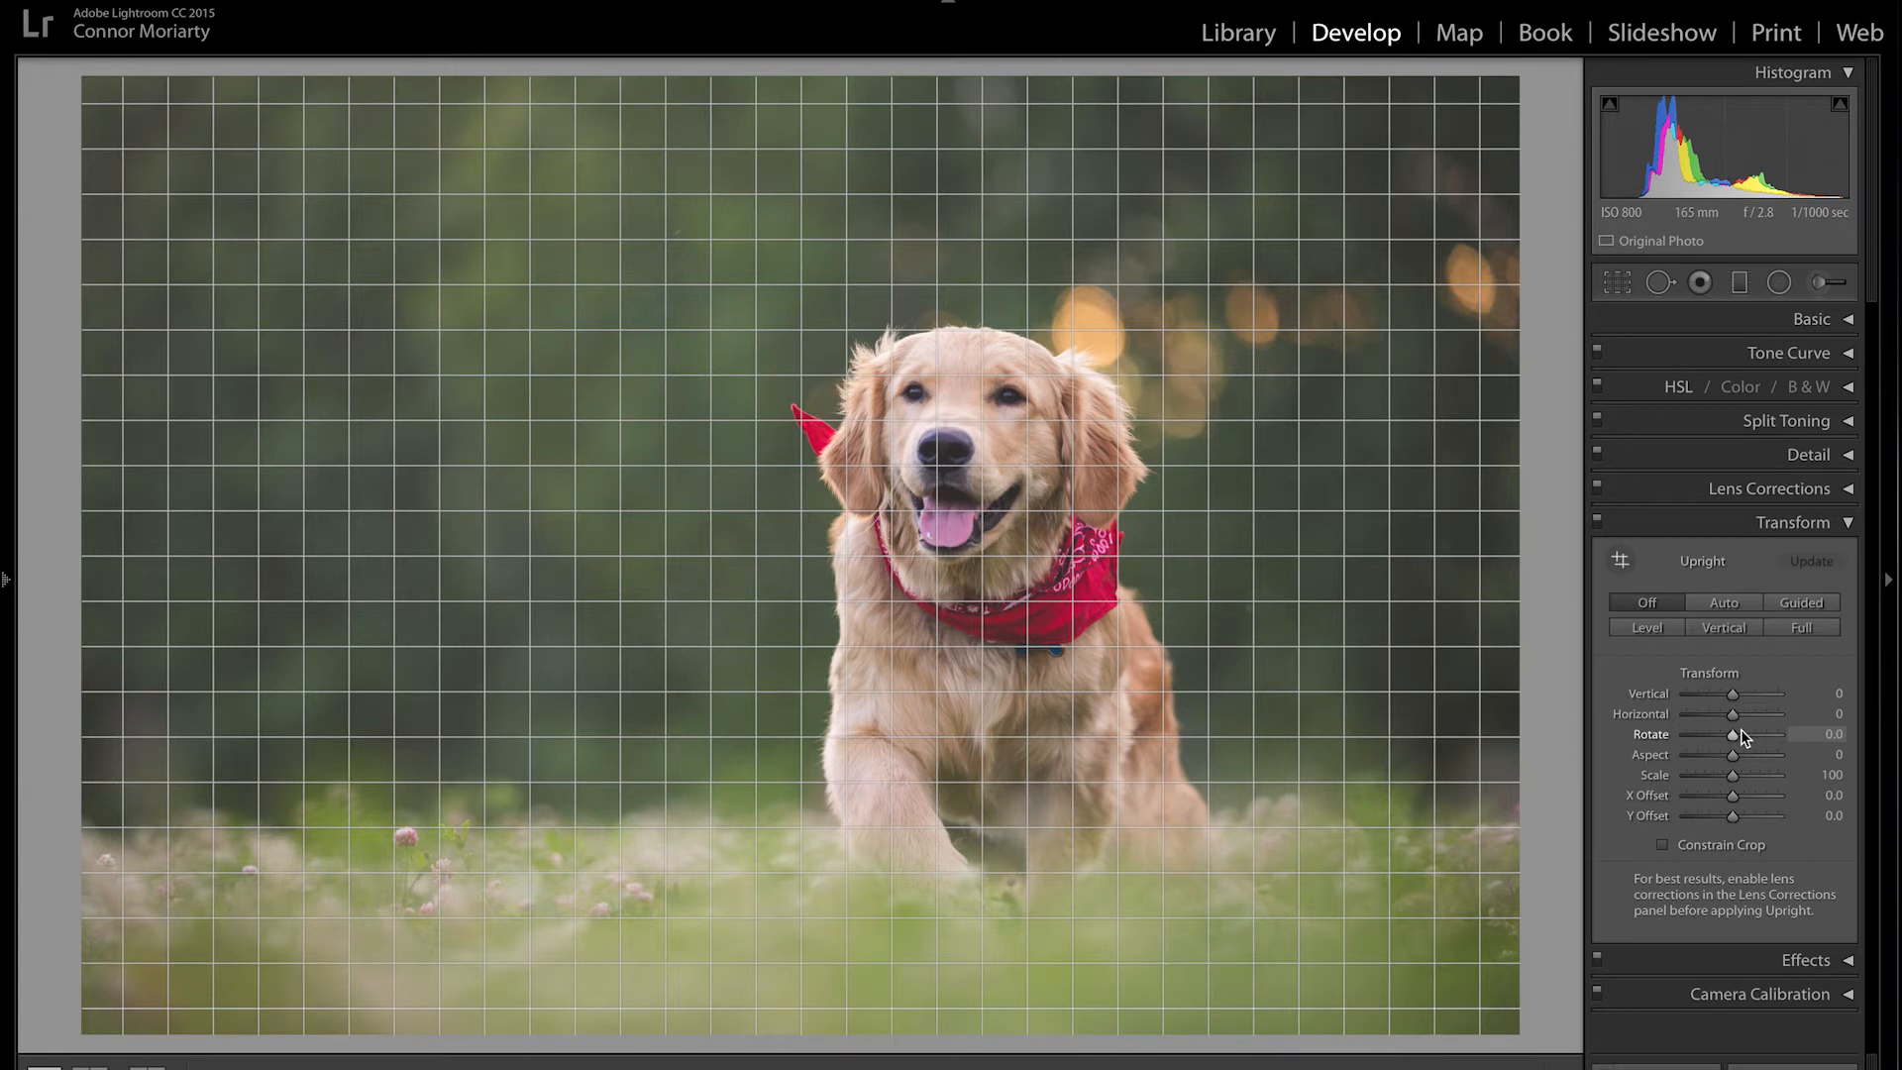
{"action": "left_click_drag", "start_coordinate": [1733, 757], "coordinate": [1801, 759]}
{"action": "key", "text": "ctrl+z"}
{"action": "key", "text": "ctrl+z"}
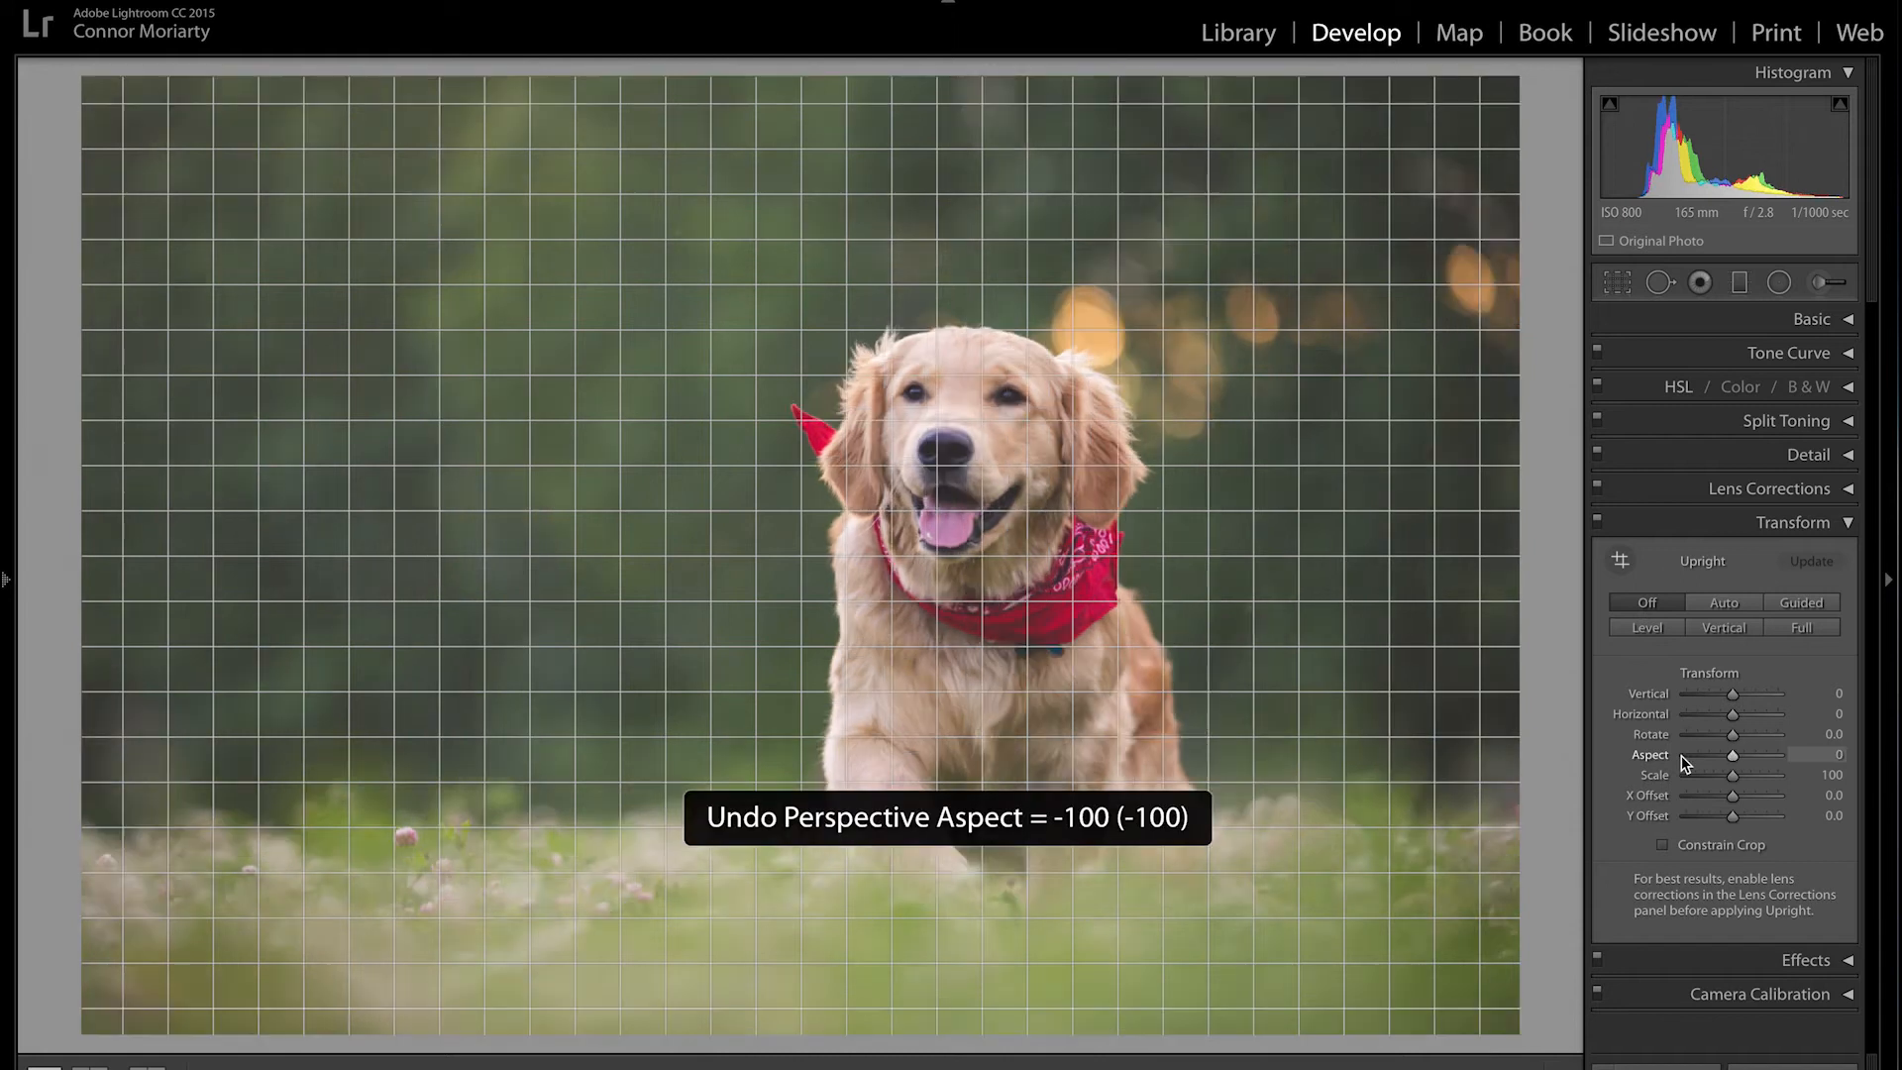
{"action": "scroll", "coordinate": [1740, 777], "scroll_direction": "up", "scroll_amount": 10}
{"action": "left_click_drag", "start_coordinate": [1725, 781], "coordinate": [1636, 777]}
{"action": "key", "text": "ctrl+z"}
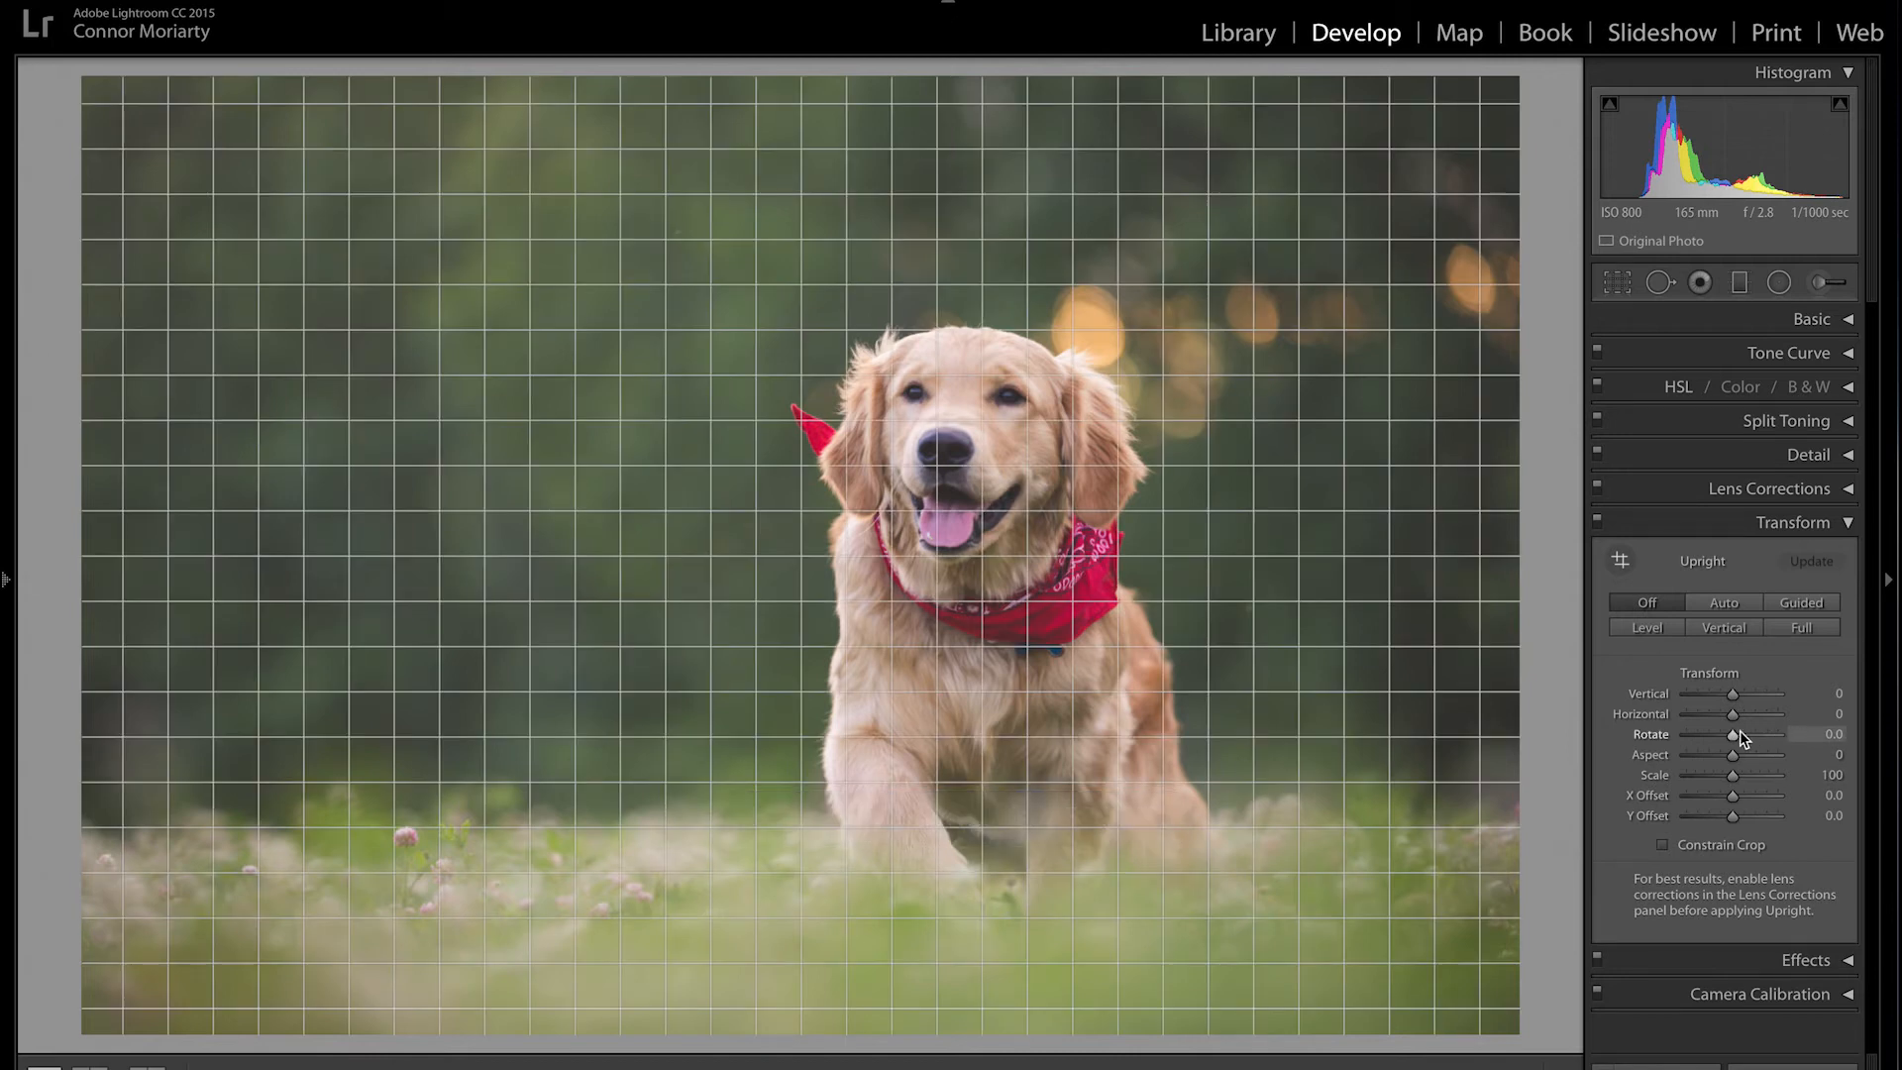
Step: Preview Rotate and X Offset changes, undo each, and collapse Transform
{"action": "mouse_move", "coordinate": [1745, 737]}
{"action": "left_mouse_down"}
{"action": "mouse_move", "coordinate": [1690, 744]}
{"action": "mouse_move", "coordinate": [1757, 745]}
{"action": "left_mouse_up"}
{"action": "key", "text": "ctrl+z"}
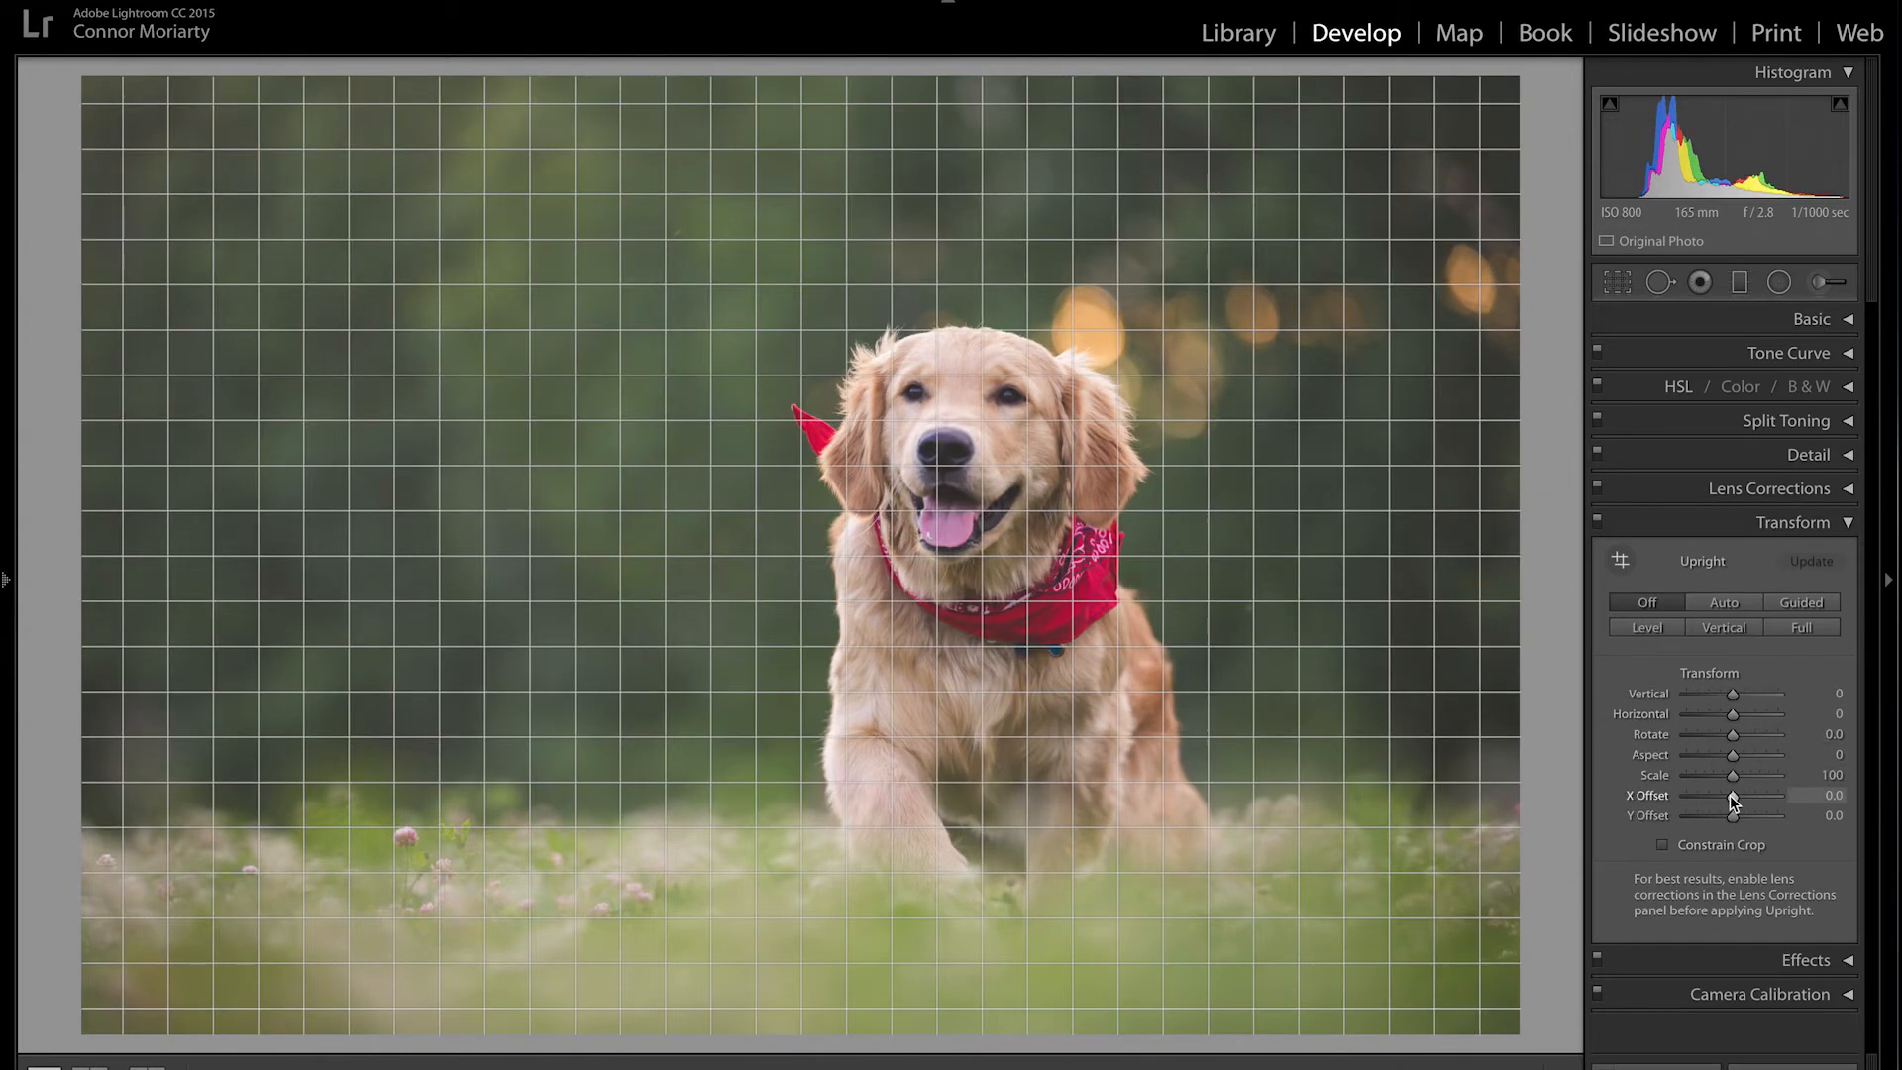
{"action": "mouse_move", "coordinate": [1722, 798]}
{"action": "left_mouse_down"}
{"action": "mouse_move", "coordinate": [1698, 797]}
{"action": "mouse_move", "coordinate": [1755, 799]}
{"action": "mouse_move", "coordinate": [1691, 799]}
{"action": "left_mouse_up"}
{"action": "key", "text": "ctrl+z"}
{"action": "left_click", "coordinate": [1848, 525]}
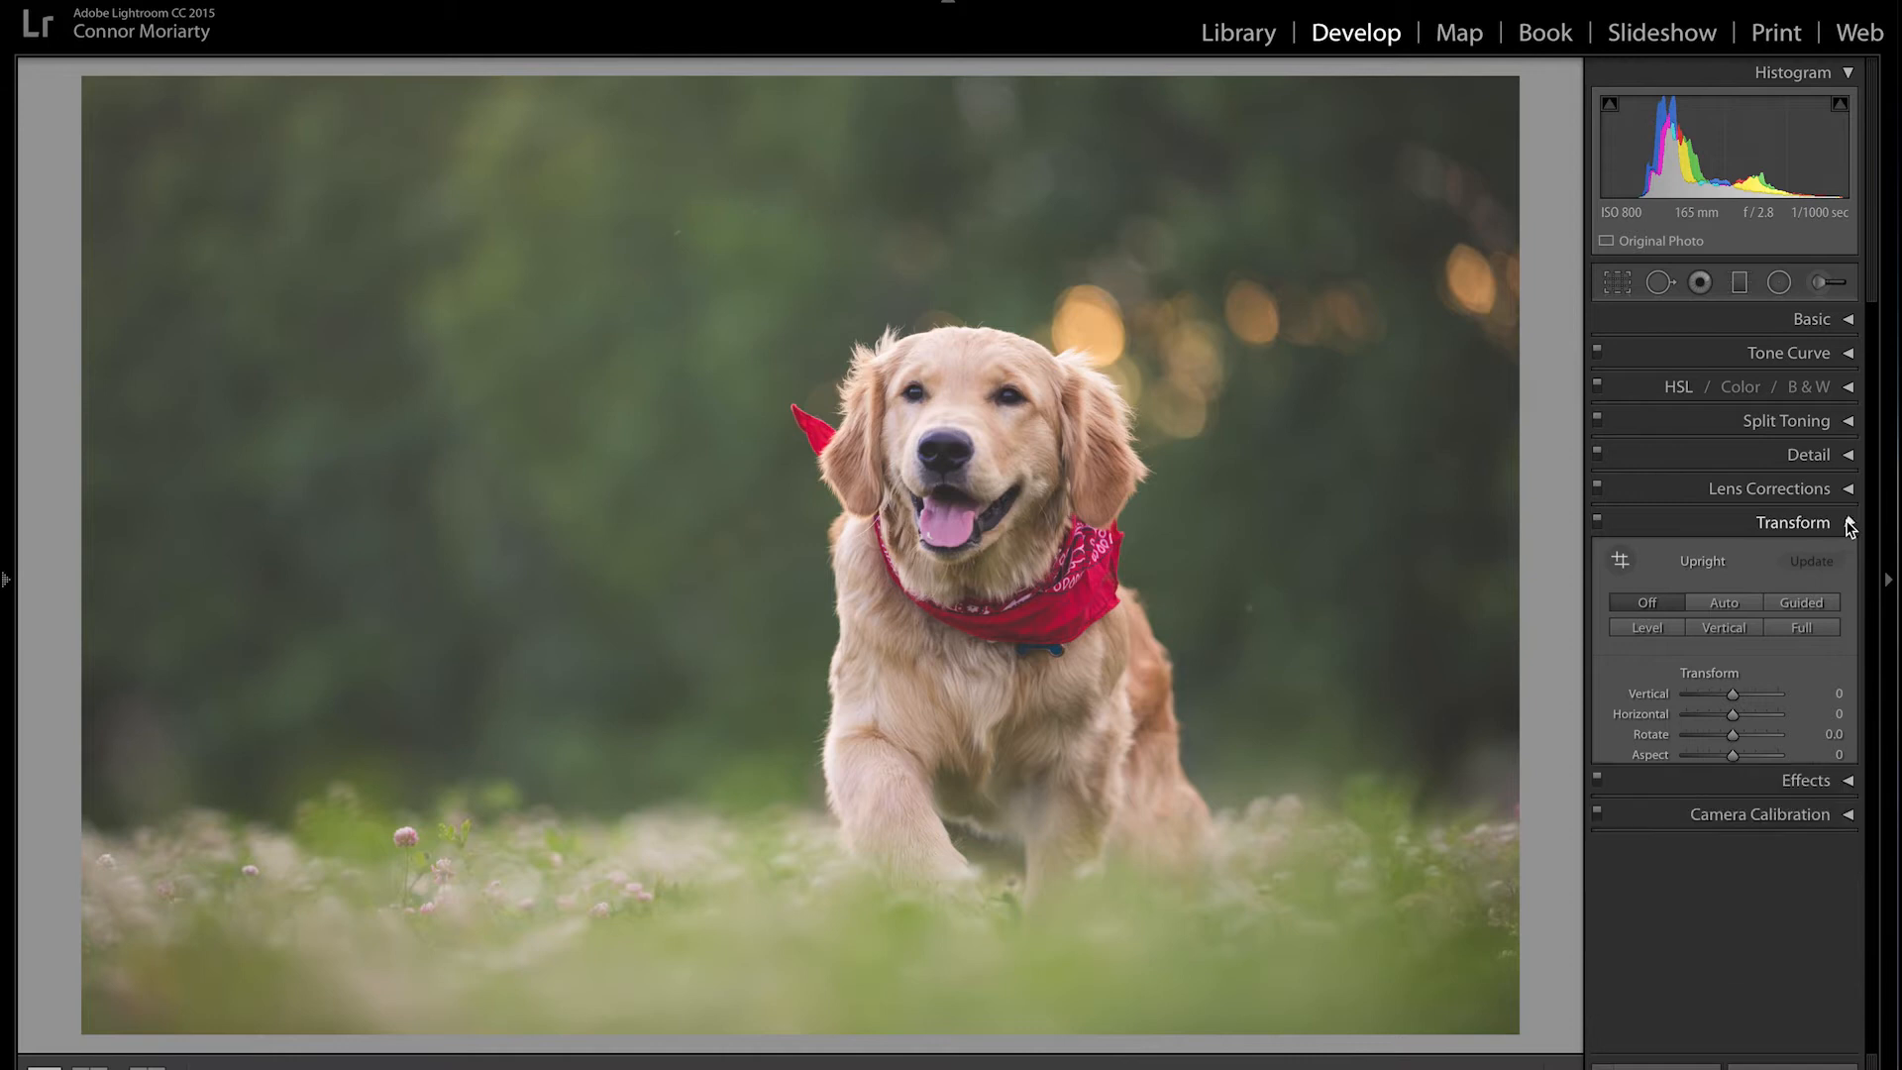
Step: Add a post-crop vignette at Amount −29, with the Midpoint change undone and Roundness reset to 0
{"action": "left_click", "coordinate": [1849, 557]}
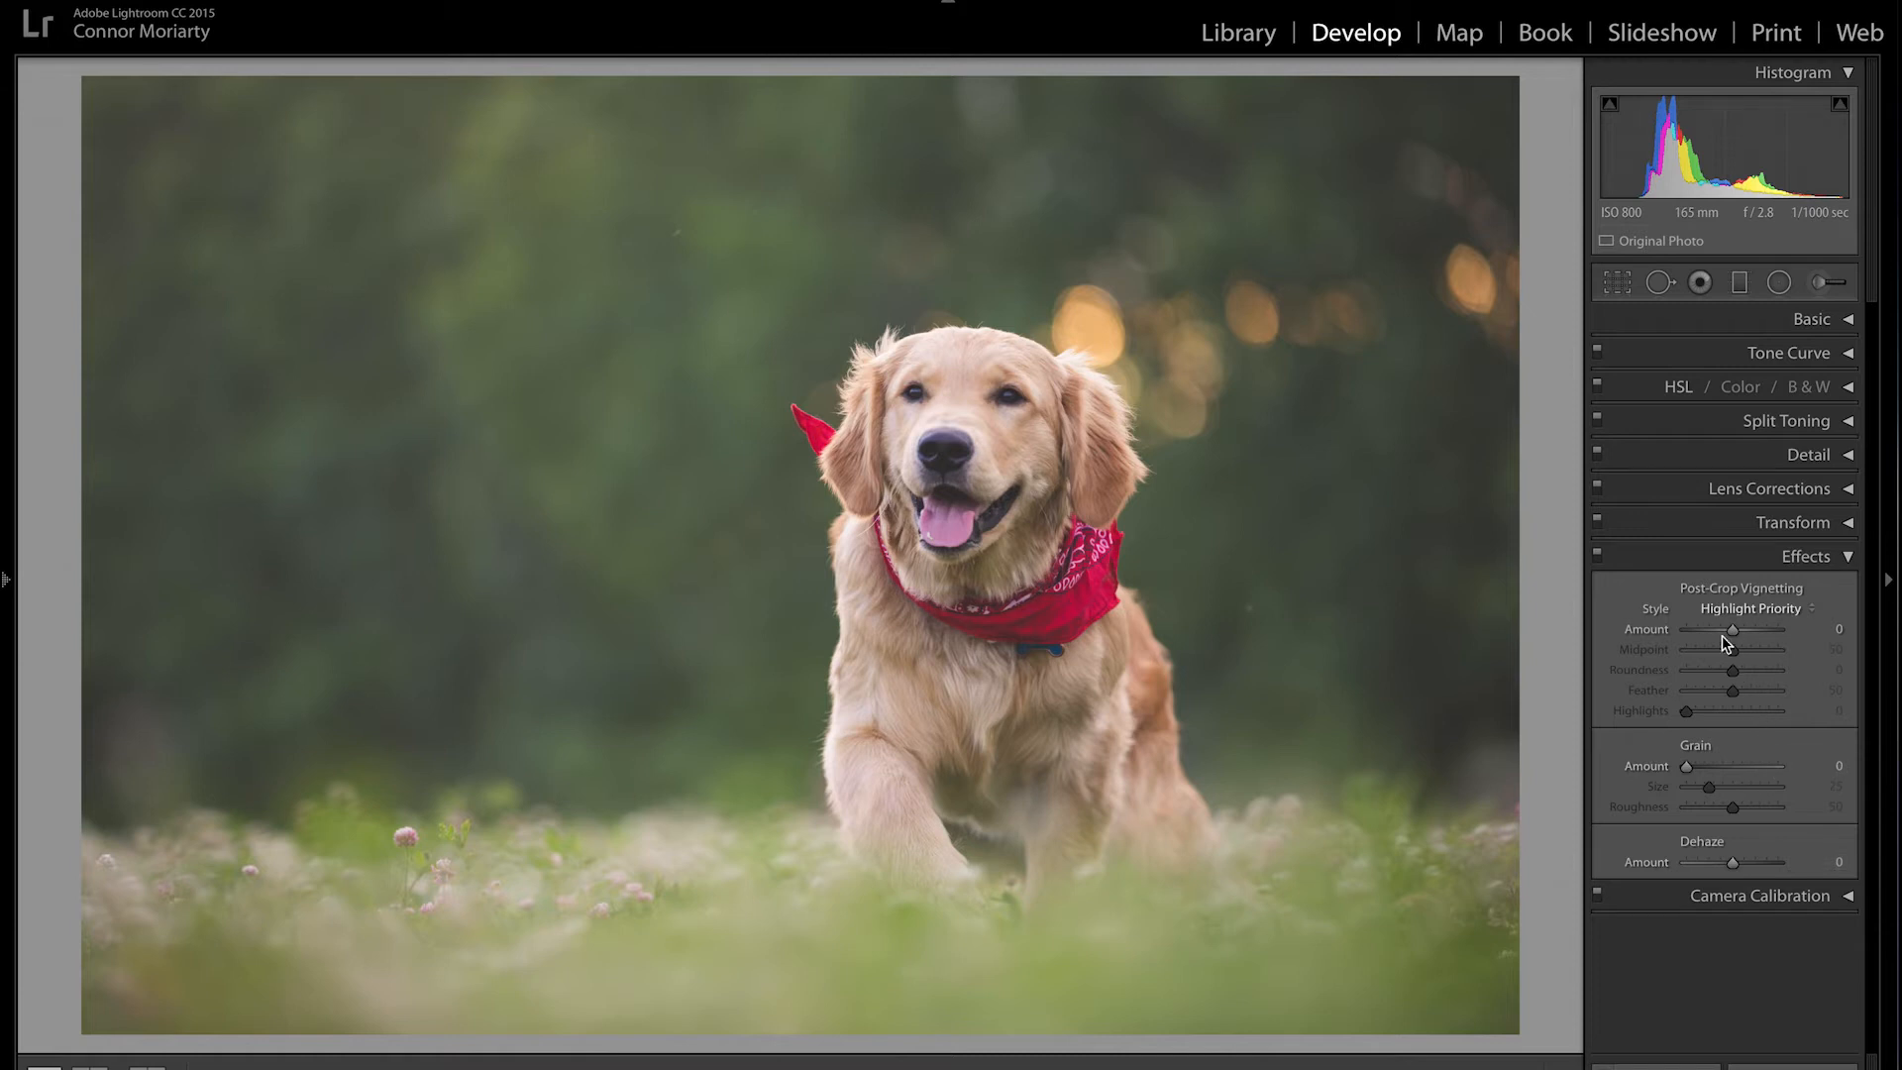
{"action": "mouse_move", "coordinate": [1734, 632]}
{"action": "left_mouse_down"}
{"action": "mouse_move", "coordinate": [1793, 633]}
{"action": "mouse_move", "coordinate": [1730, 635]}
{"action": "left_mouse_up"}
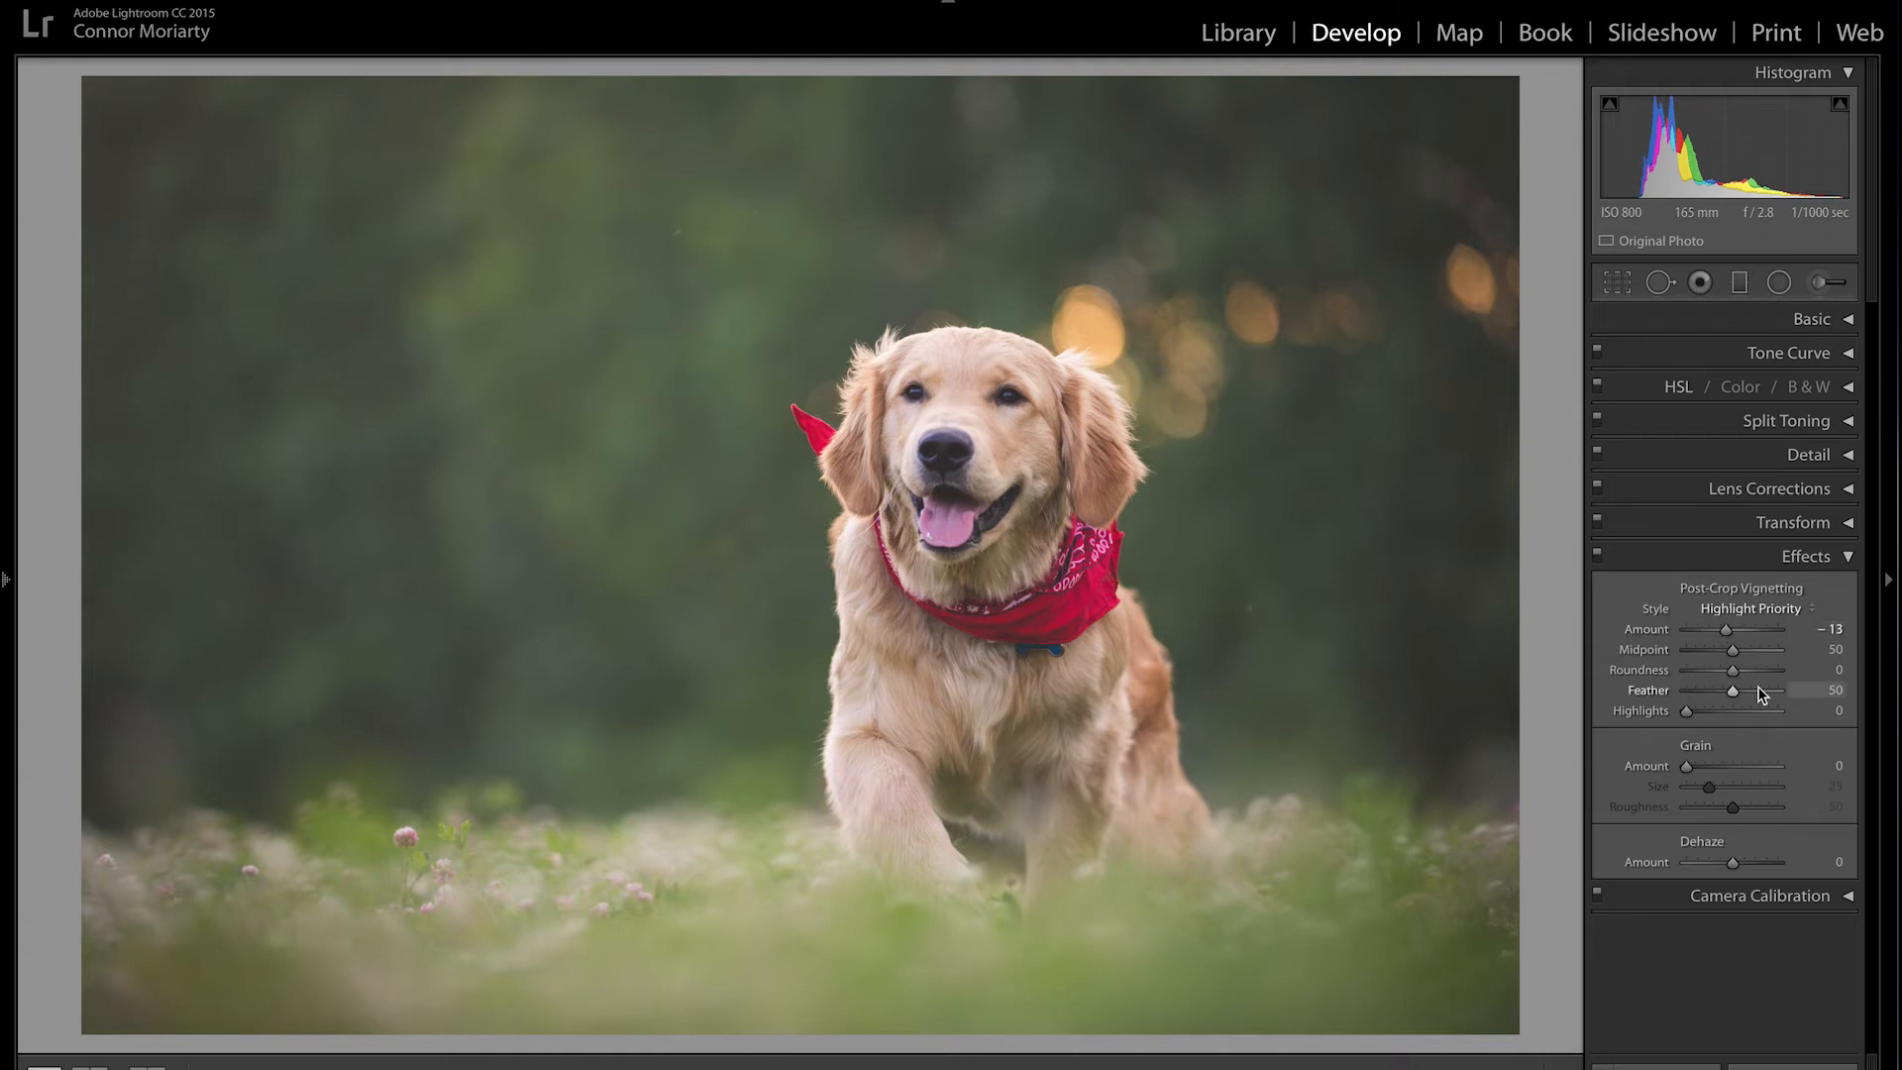
{"action": "mouse_move", "coordinate": [1724, 656]}
{"action": "left_mouse_down"}
{"action": "mouse_move", "coordinate": [1770, 667]}
{"action": "mouse_move", "coordinate": [1719, 671]}
{"action": "left_mouse_up"}
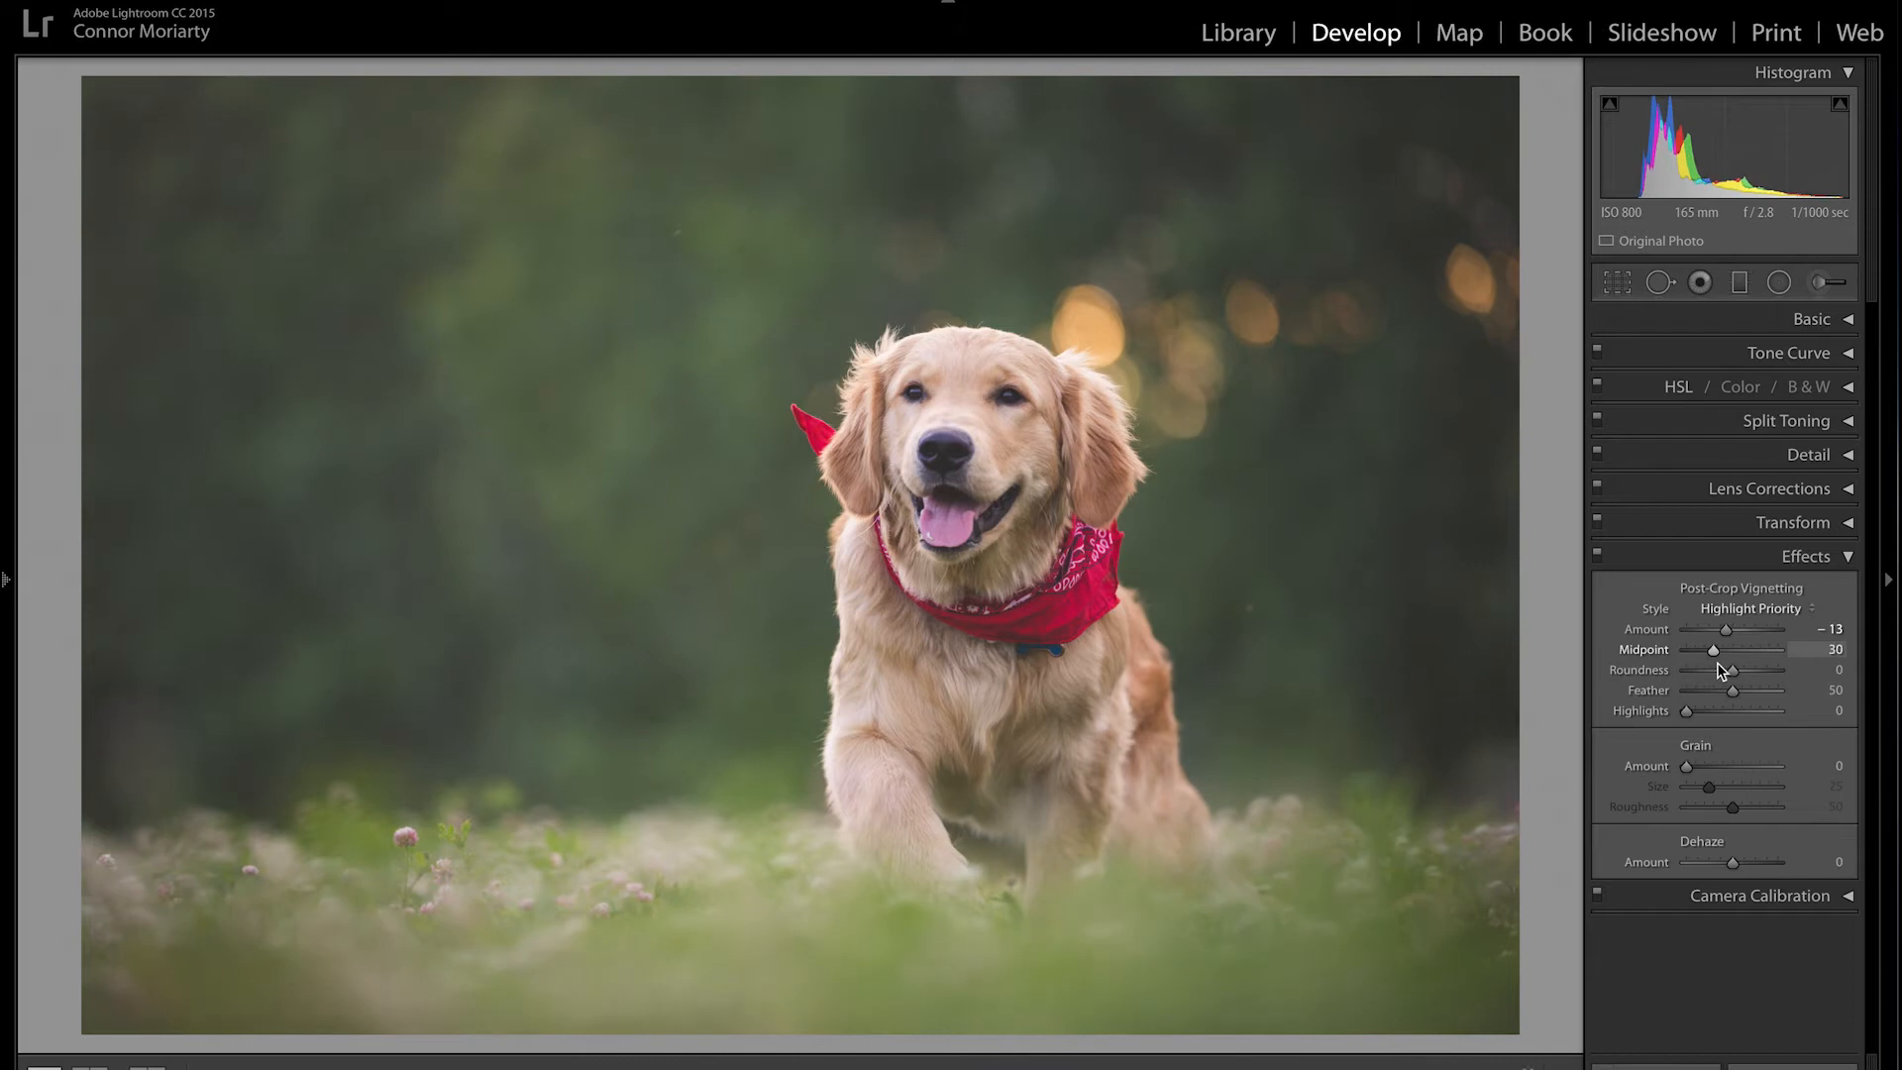
{"action": "key", "text": "ctrl+z"}
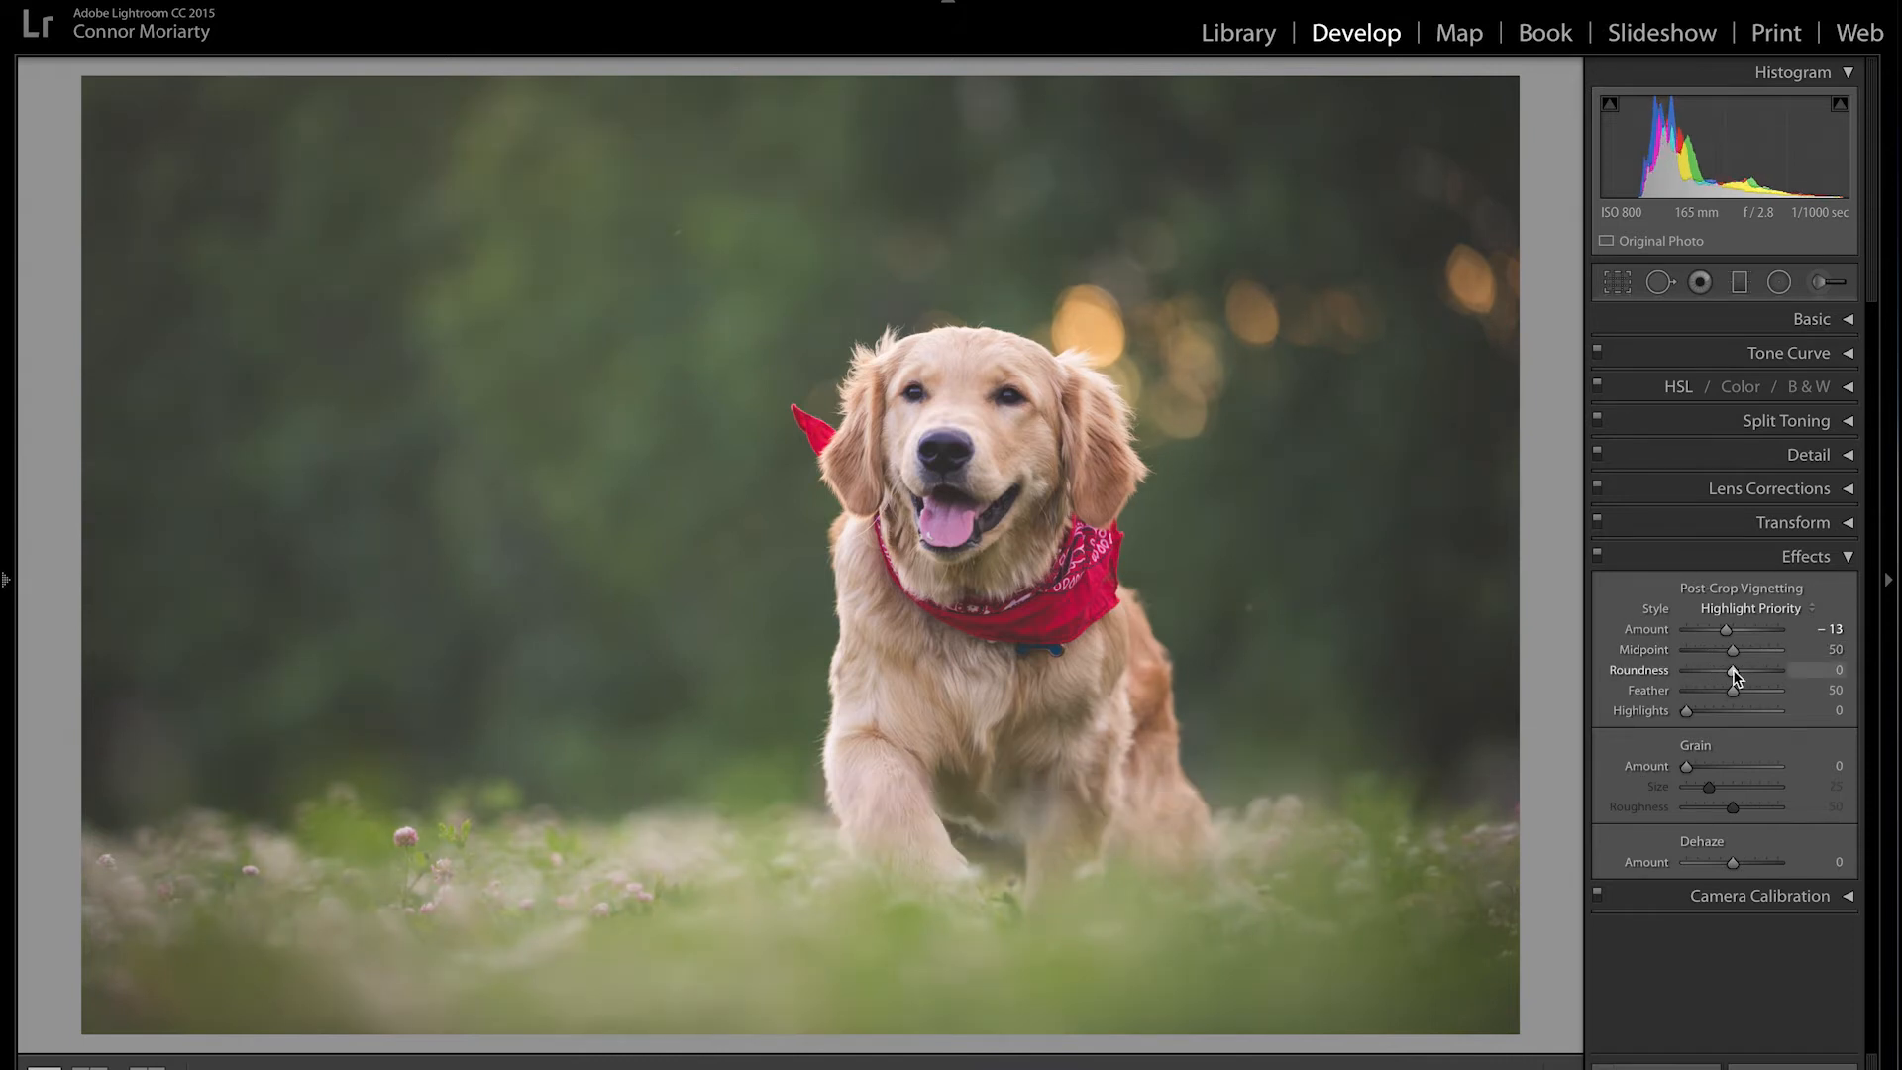
{"action": "mouse_move", "coordinate": [1729, 674]}
{"action": "left_mouse_down"}
{"action": "mouse_move", "coordinate": [1635, 650]}
{"action": "mouse_move", "coordinate": [1811, 669]}
{"action": "mouse_move", "coordinate": [1684, 672]}
{"action": "mouse_move", "coordinate": [1797, 674]}
{"action": "mouse_move", "coordinate": [1753, 670]}
{"action": "left_mouse_up"}
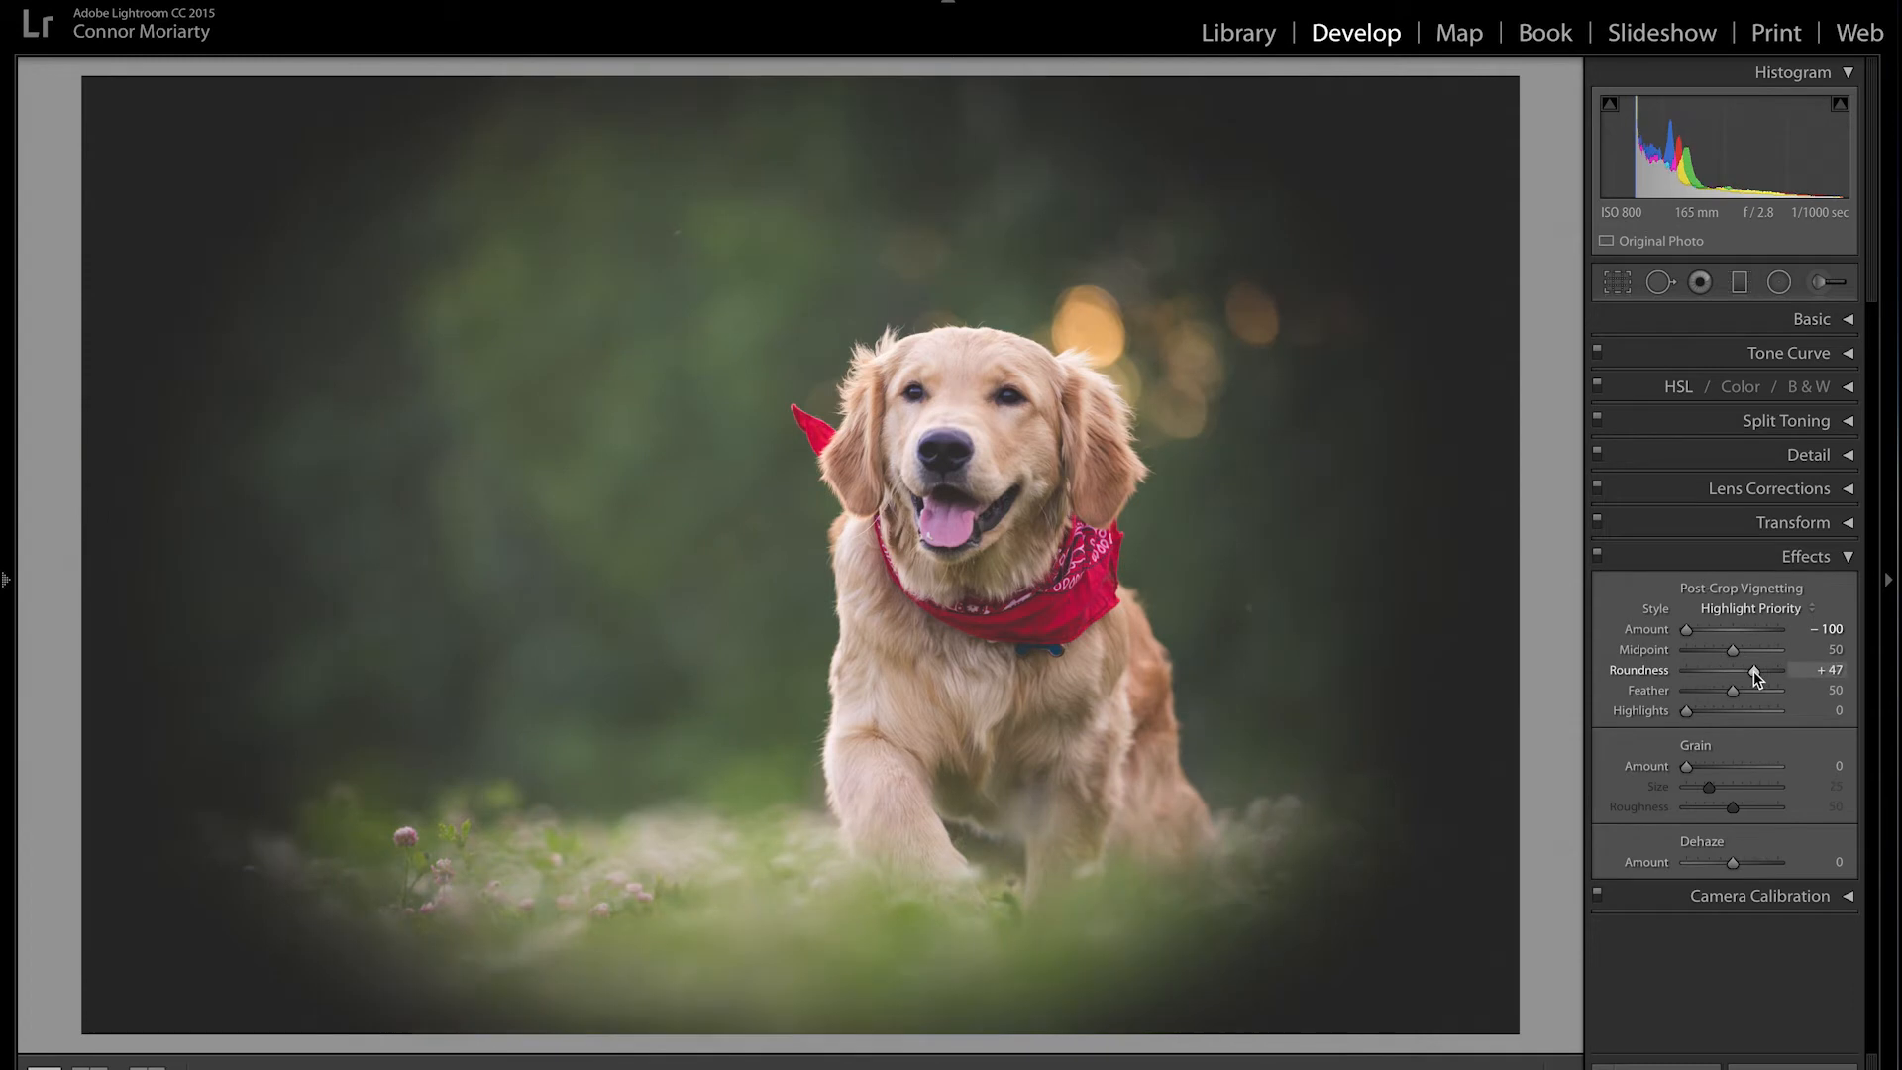
{"action": "double_click", "coordinate": [1754, 670]}
{"action": "left_click_drag", "start_coordinate": [1690, 628], "coordinate": [1721, 634]}
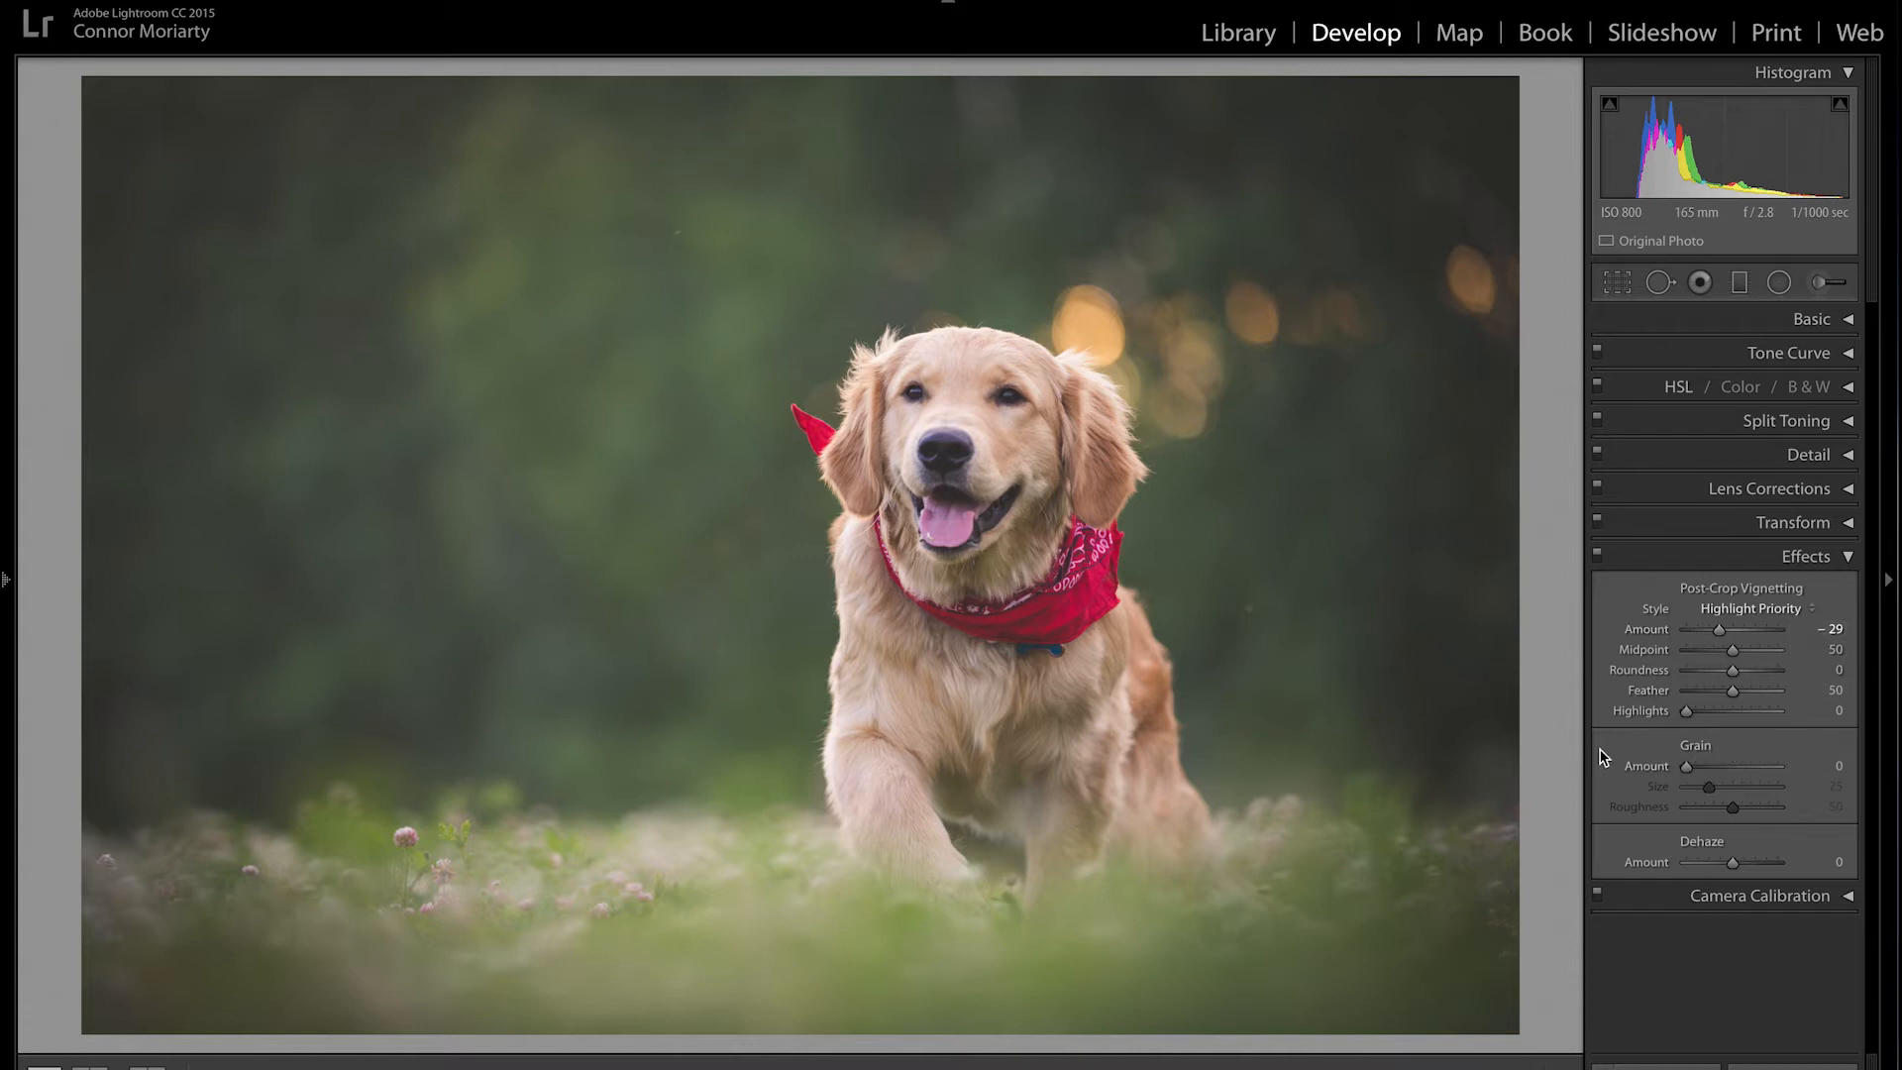
{"action": "left_click_drag", "start_coordinate": [1688, 768], "coordinate": [1804, 779]}
{"action": "key", "text": "ctrl+z"}
{"action": "left_click_drag", "start_coordinate": [1732, 864], "coordinate": [1764, 867]}
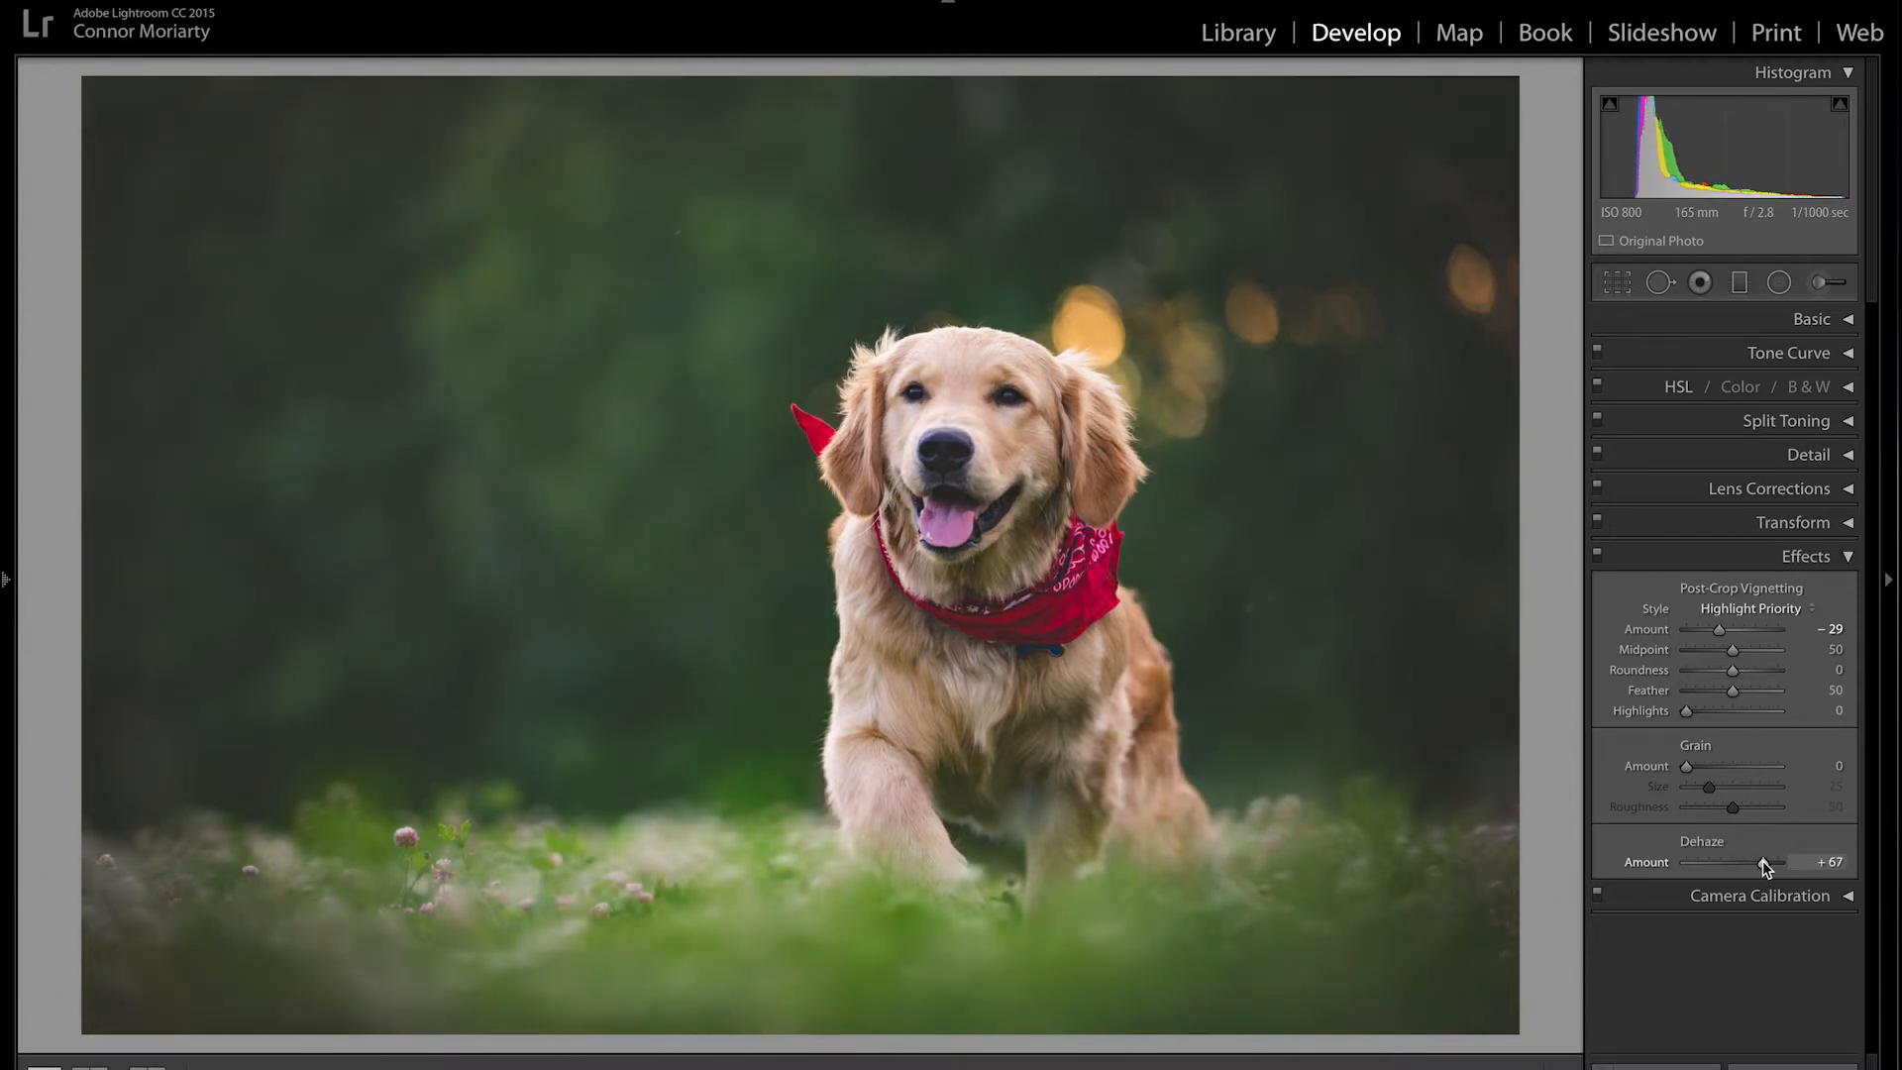
{"action": "mouse_move", "coordinate": [1764, 867]}
{"action": "left_mouse_down"}
{"action": "mouse_move", "coordinate": [1691, 870]}
{"action": "mouse_move", "coordinate": [1730, 866]}
{"action": "left_mouse_up"}
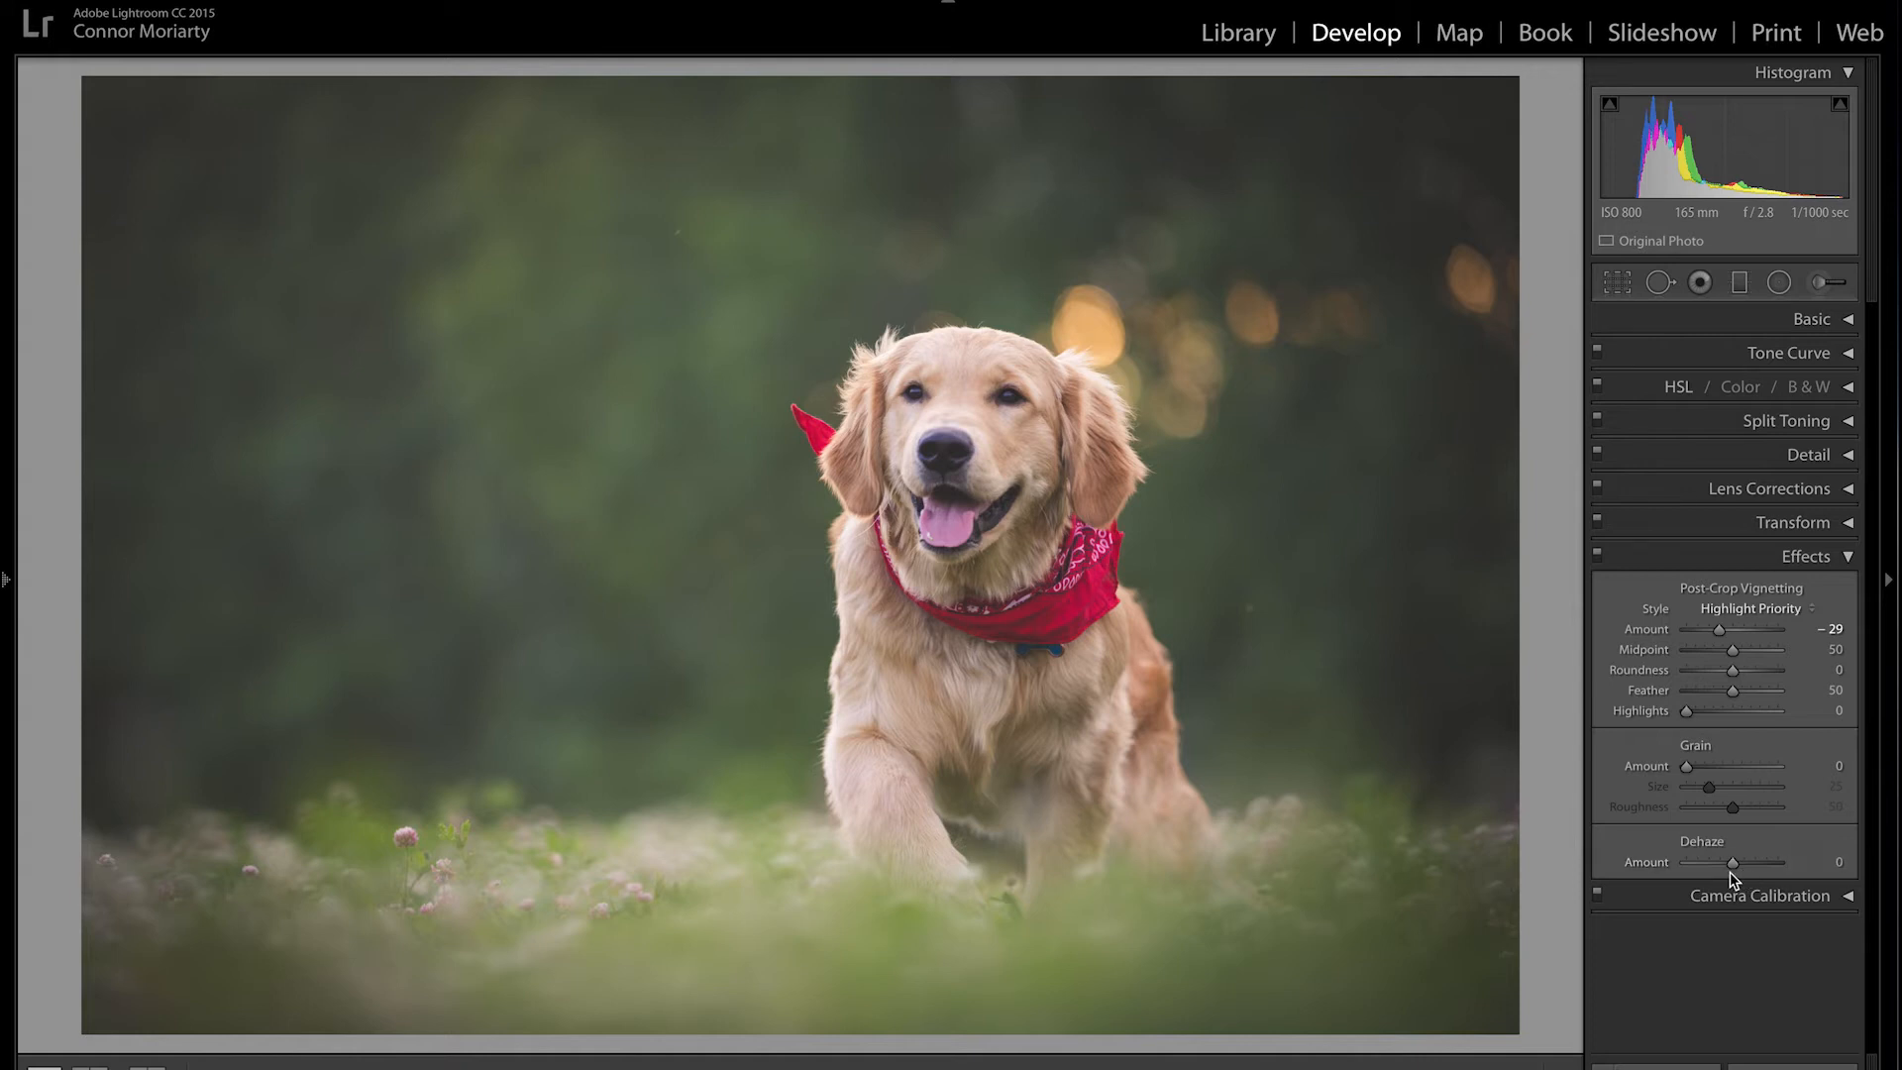
Step: Collapse Effects, then review Camera Calibration and collapse it too
{"action": "left_click", "coordinate": [1849, 557]}
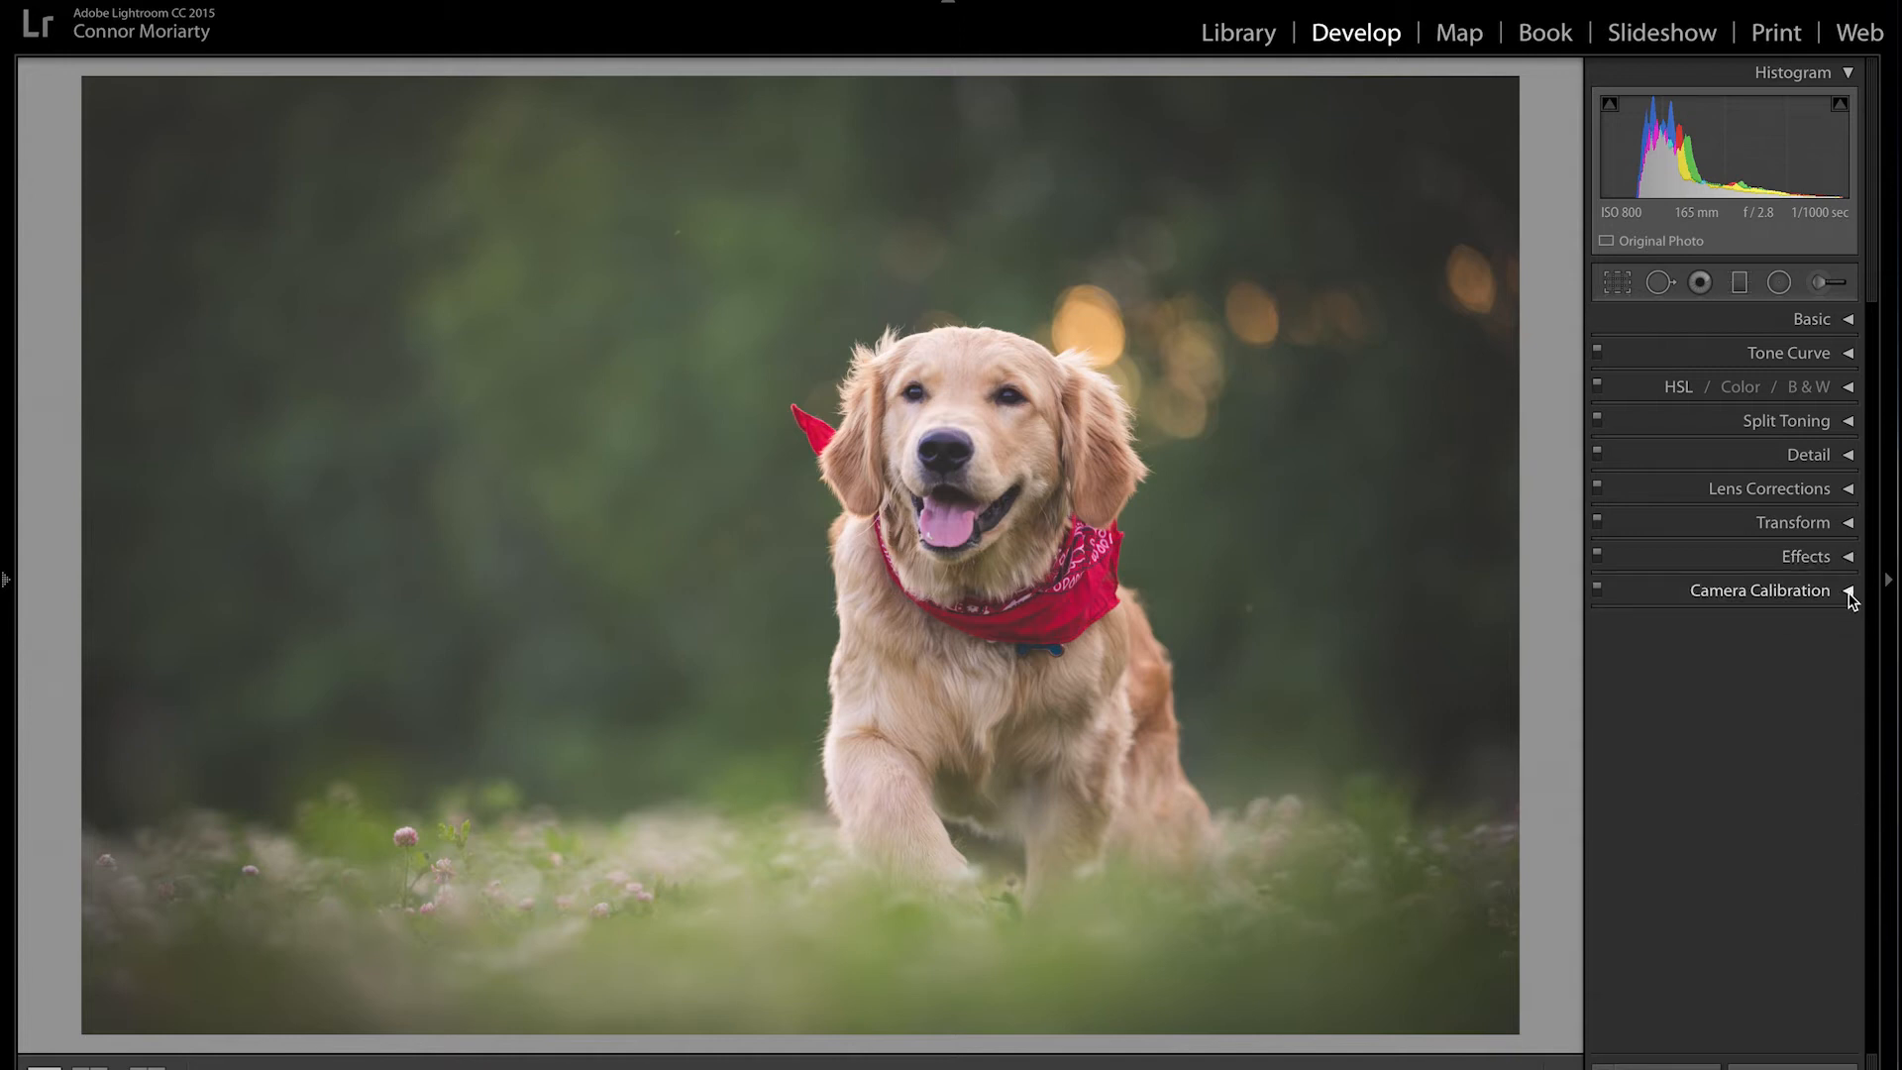
{"action": "left_click", "coordinate": [1848, 592]}
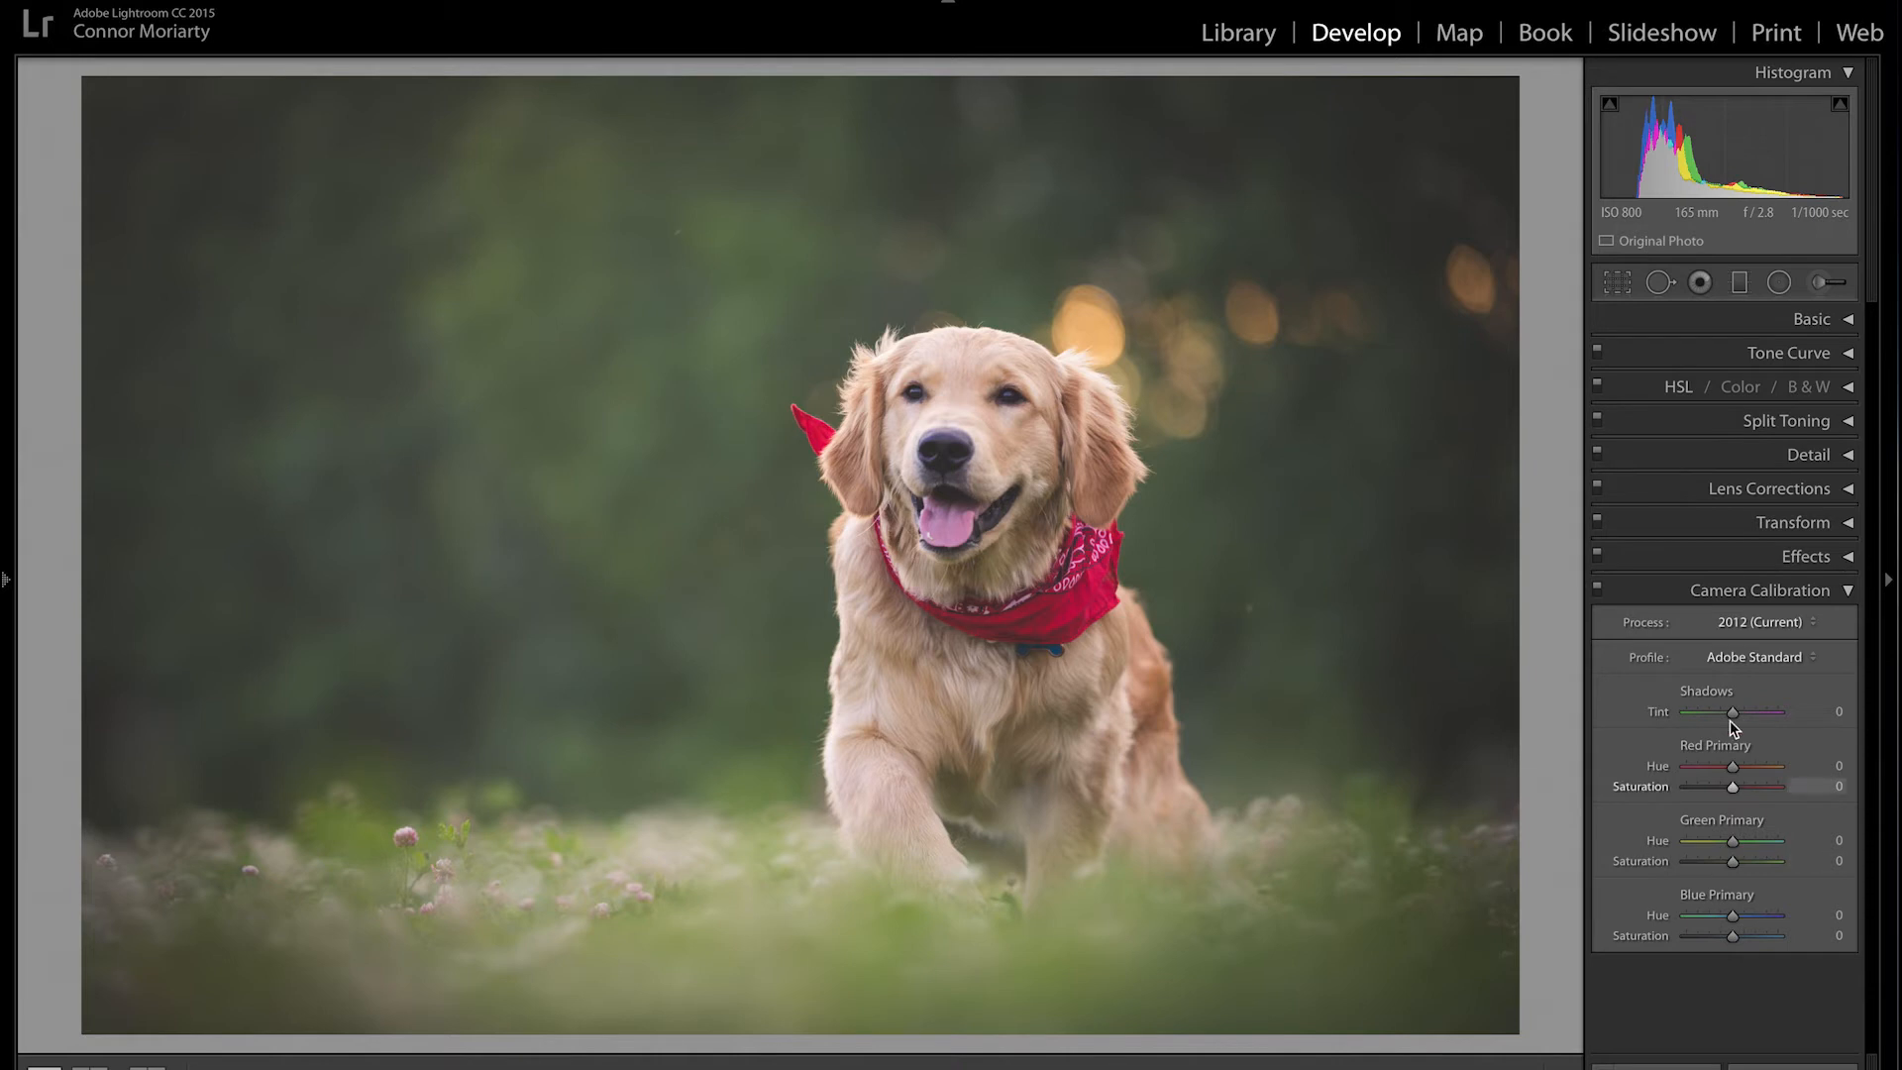
{"action": "left_click", "coordinate": [1847, 592]}
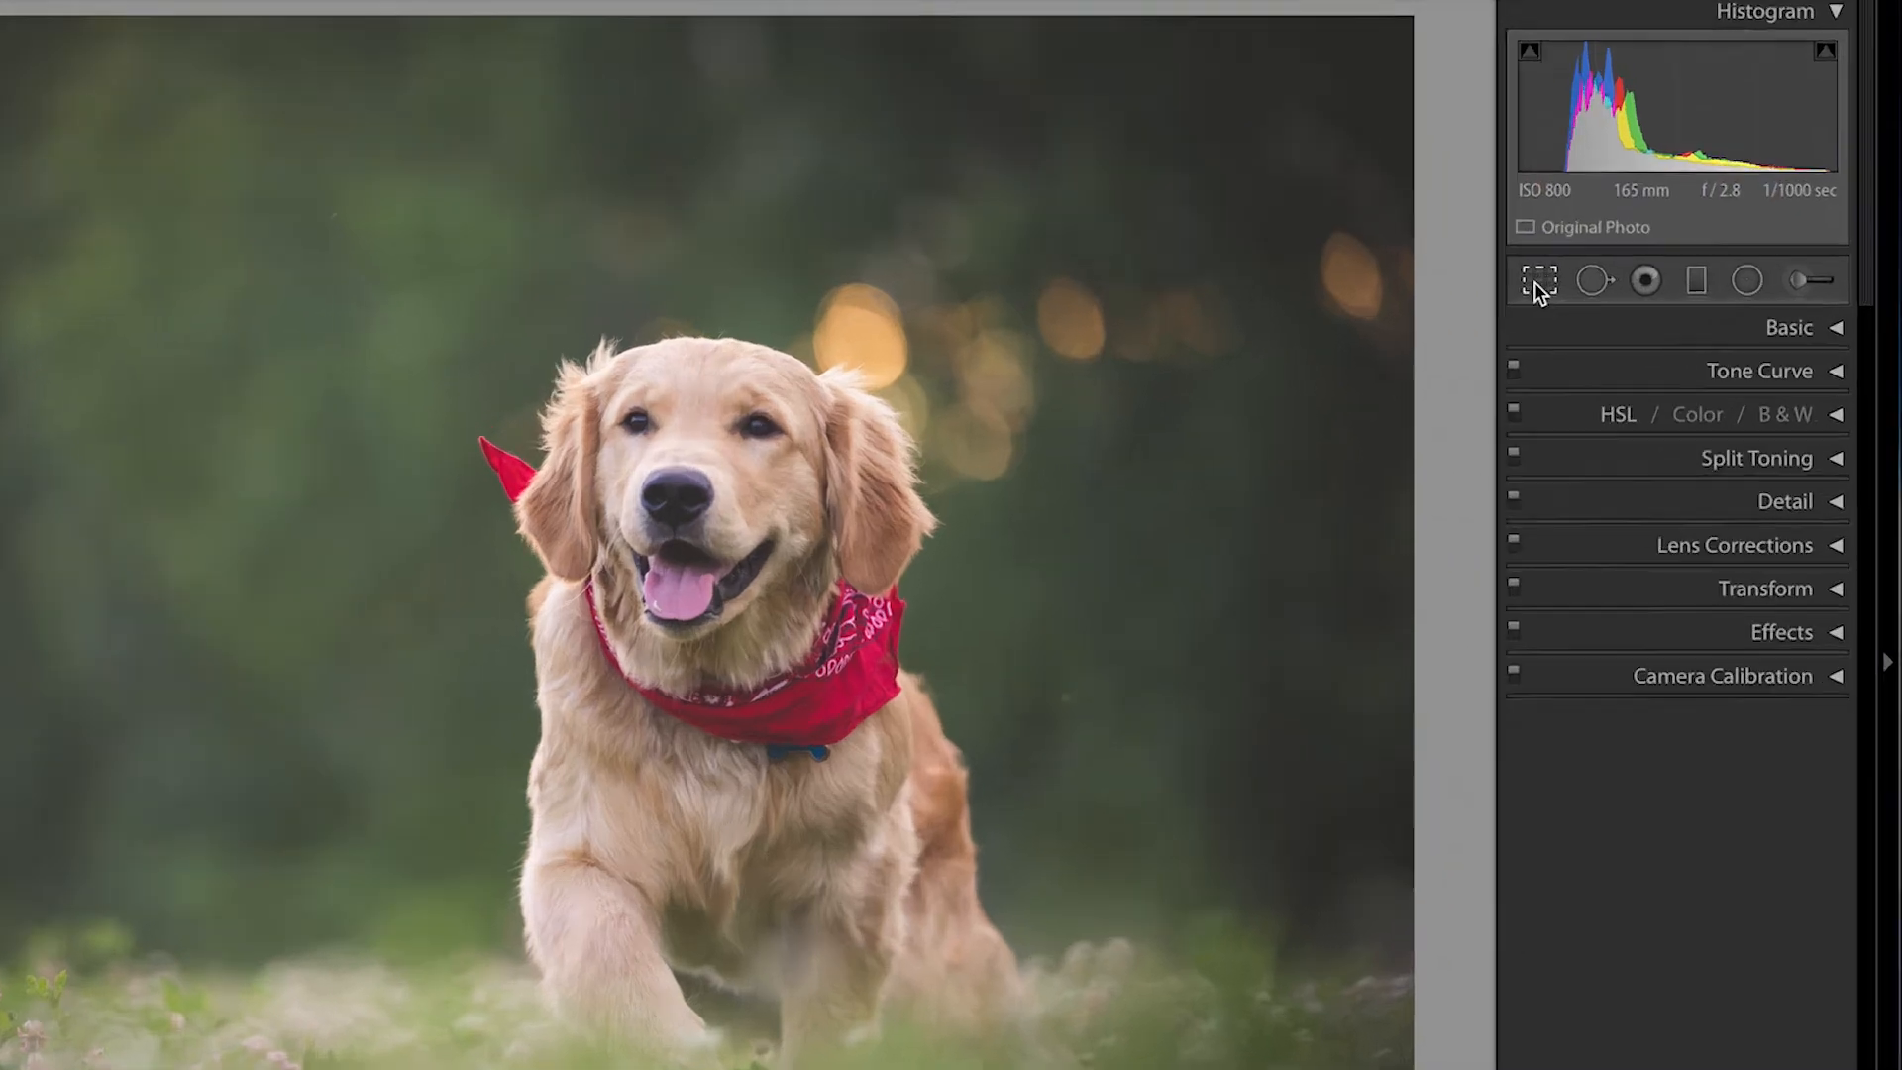
Step: Tighten the crop from the top-left corner, reposition the dog in the frame, and apply it
{"action": "left_click", "coordinate": [1616, 284]}
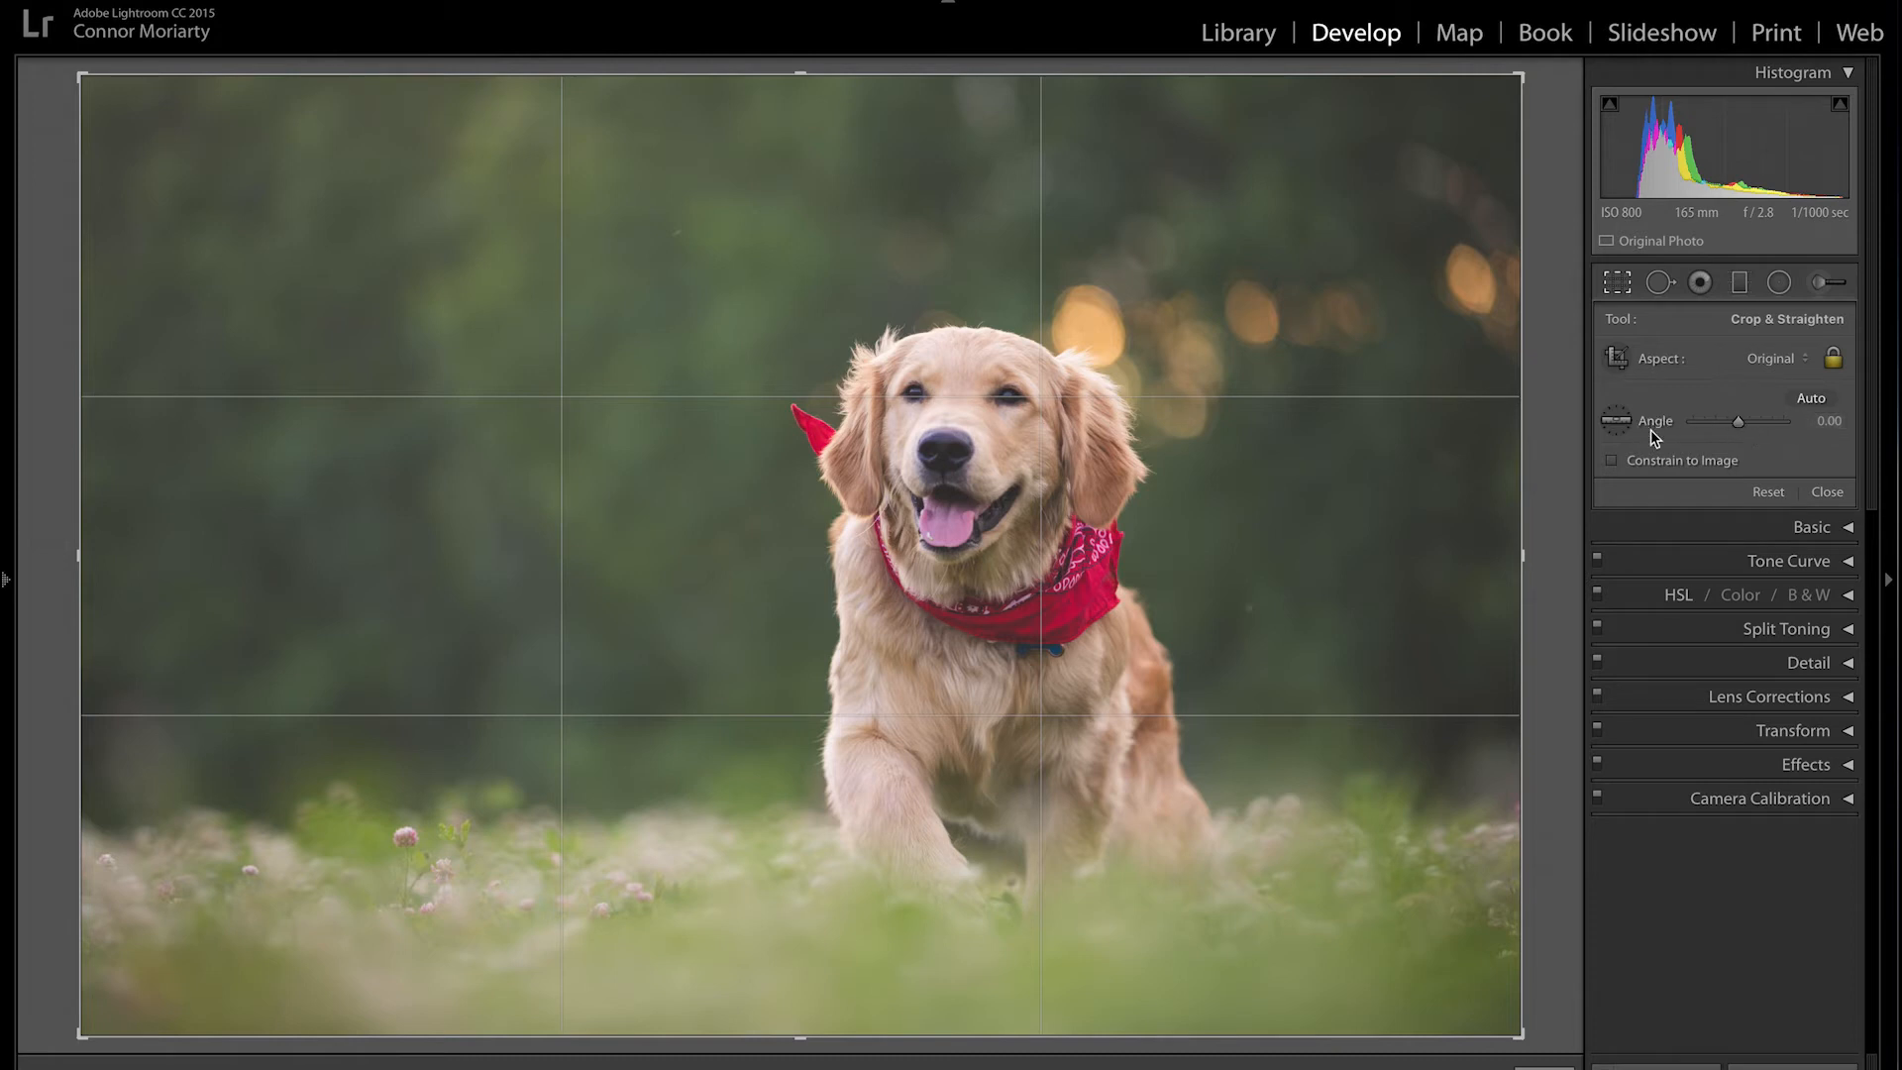
{"action": "left_click_drag", "start_coordinate": [1737, 424], "coordinate": [1738, 424]}
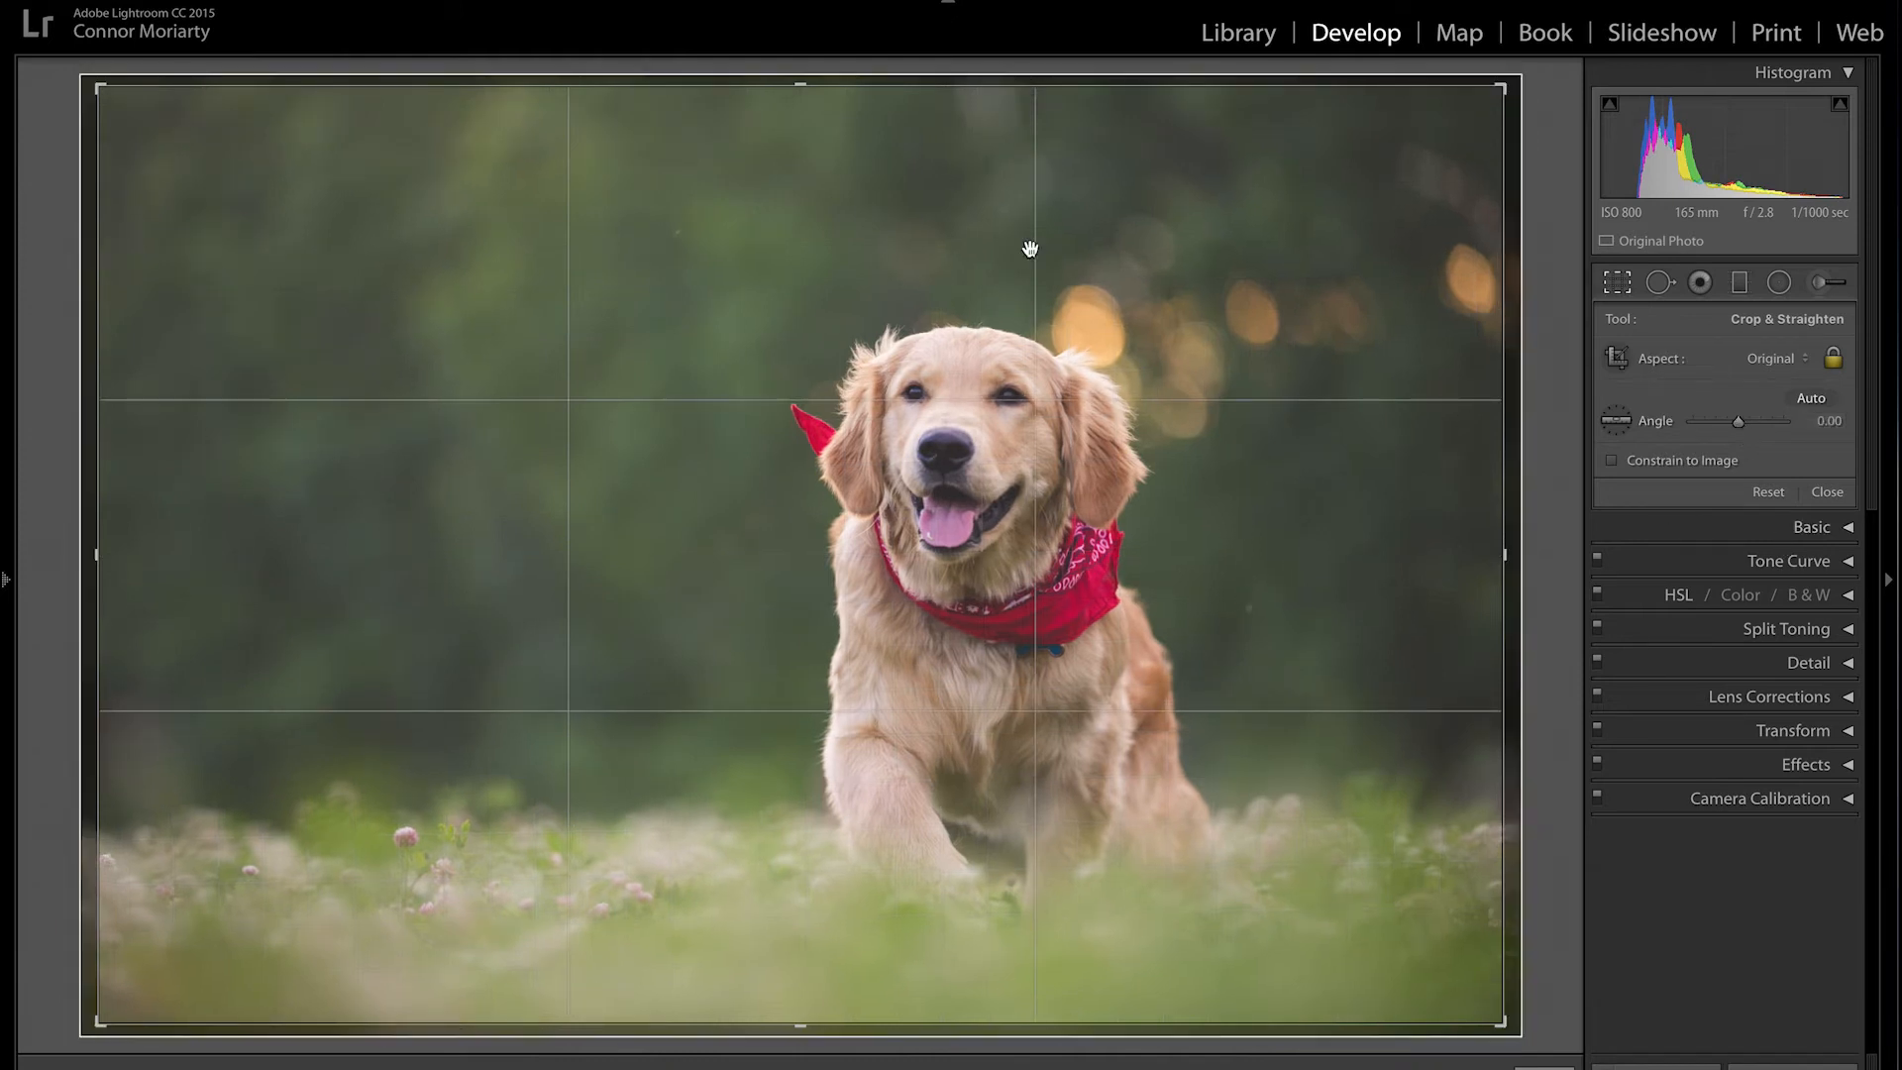
{"action": "mouse_move", "coordinate": [2, 2]}
{"action": "left_click", "coordinate": [489, 482]}
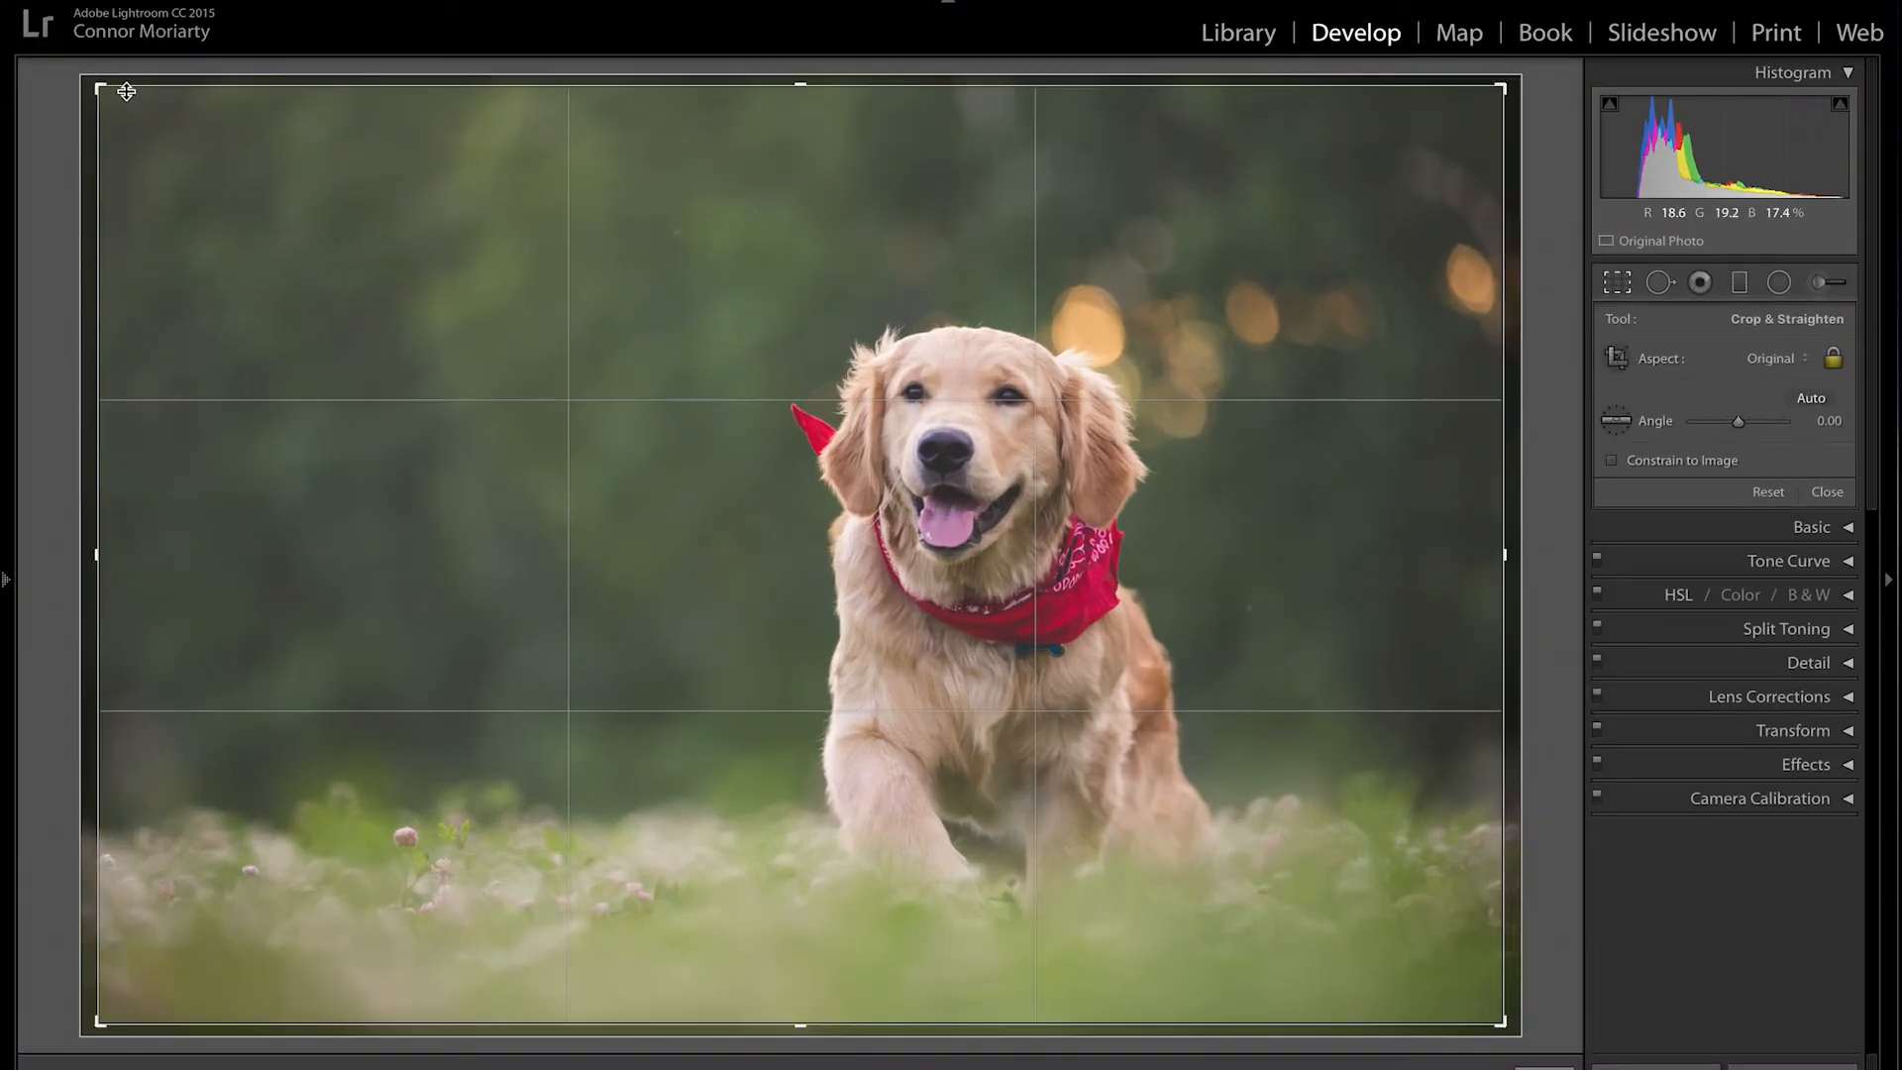
{"action": "left_click_drag", "start_coordinate": [100, 88], "coordinate": [127, 126]}
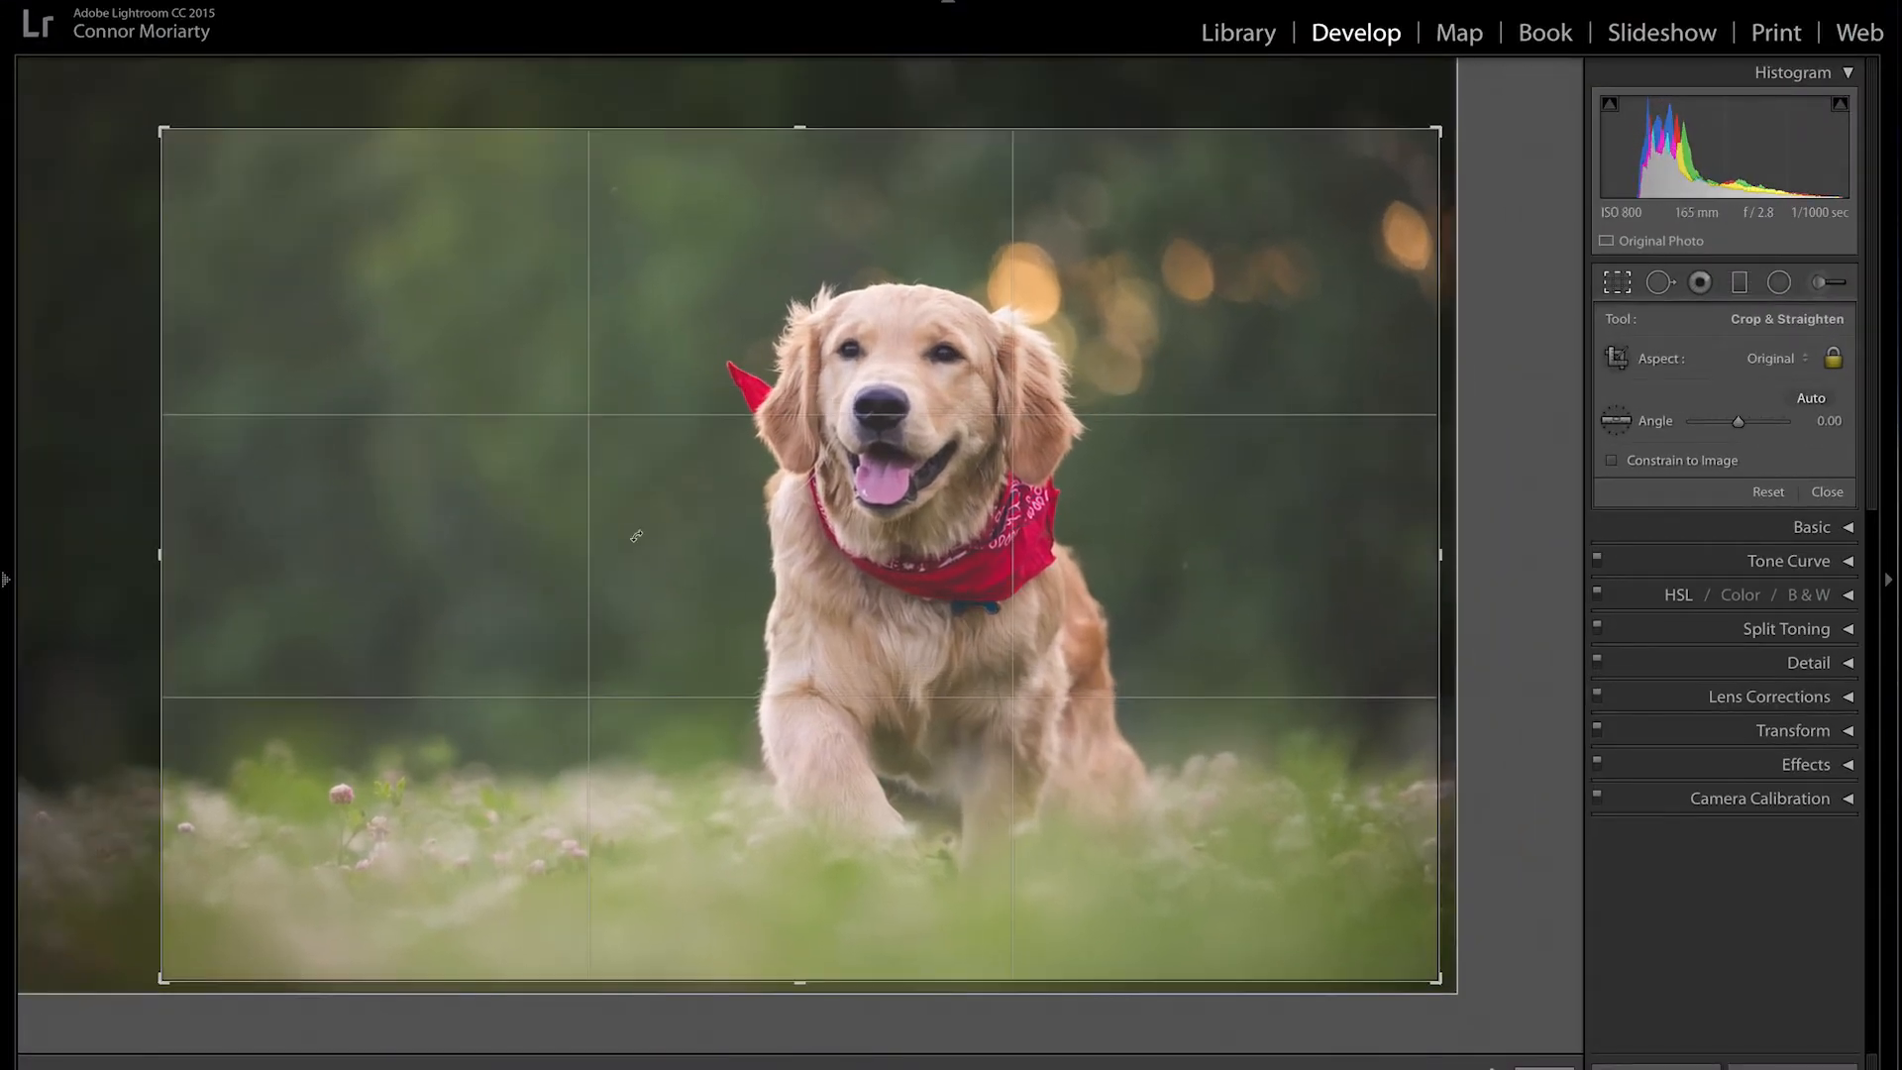
{"action": "left_click_drag", "start_coordinate": [667, 574], "coordinate": [691, 582]}
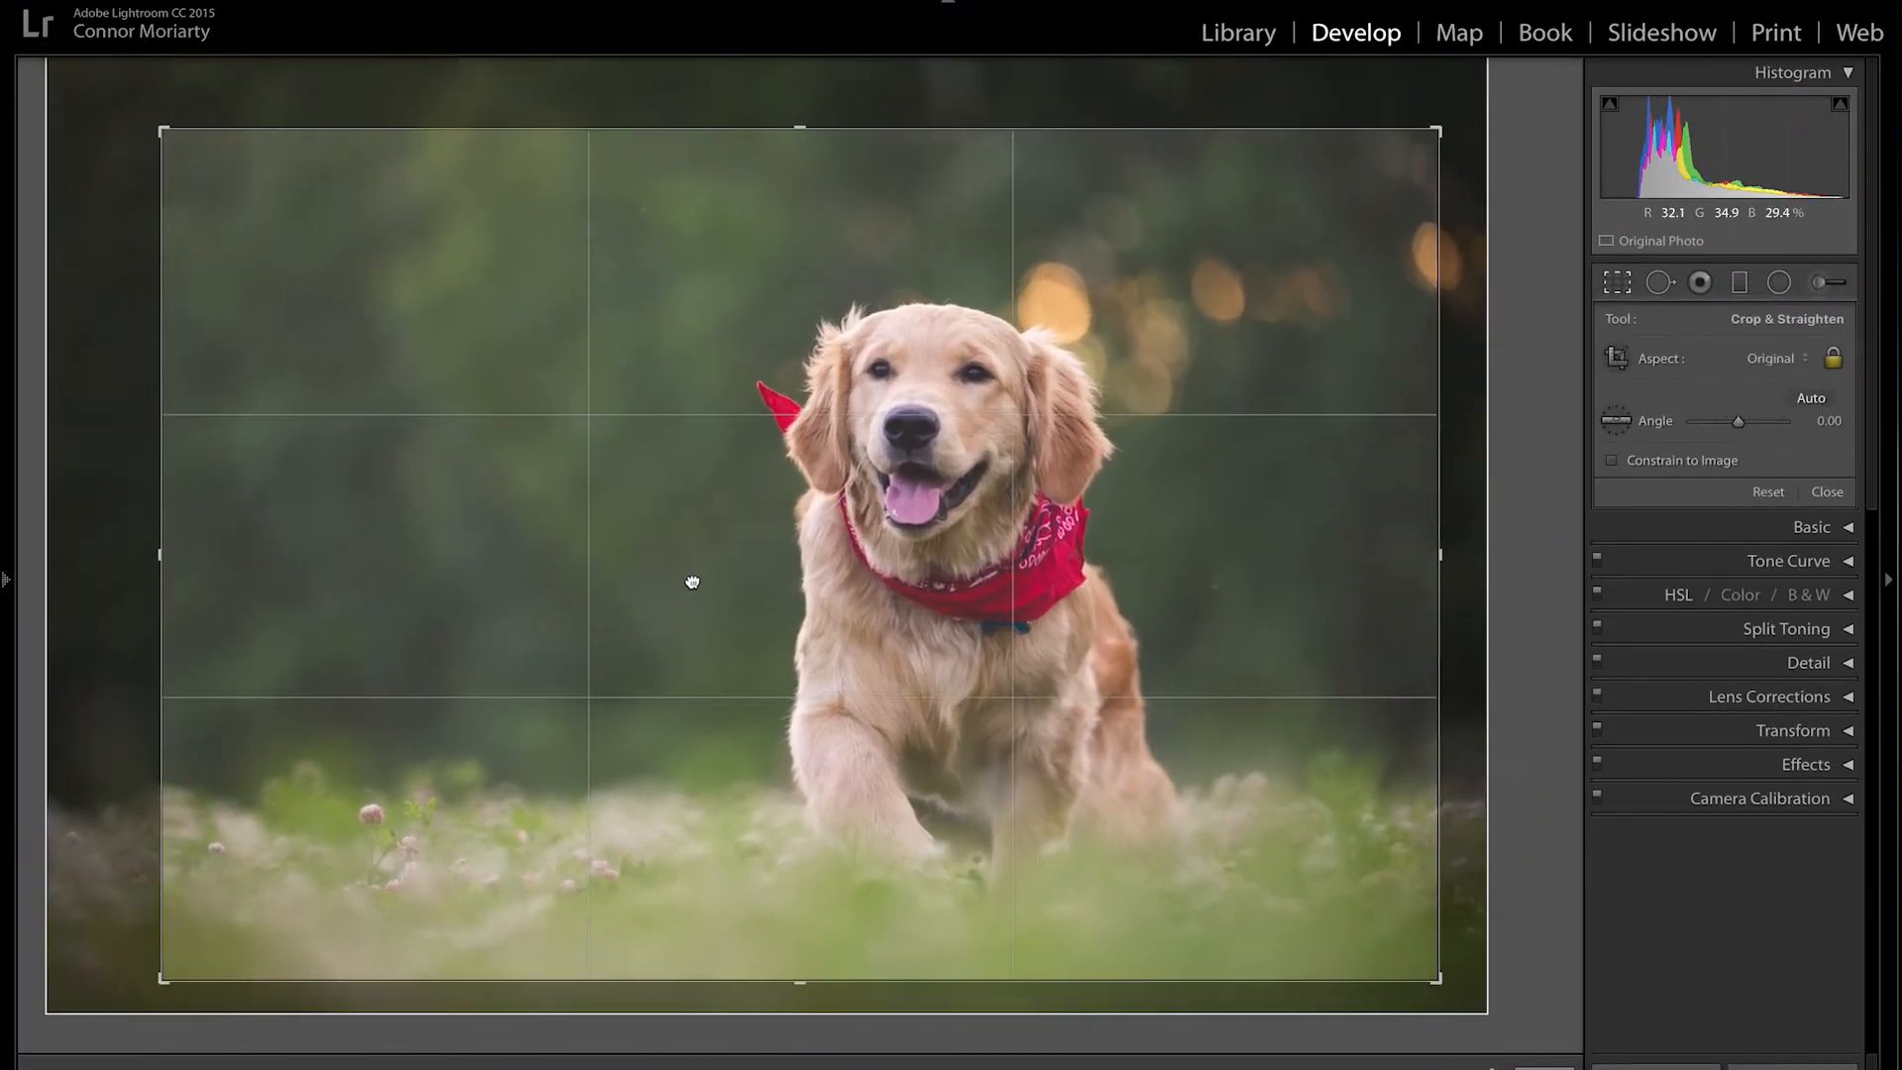
{"action": "key", "text": "Return"}
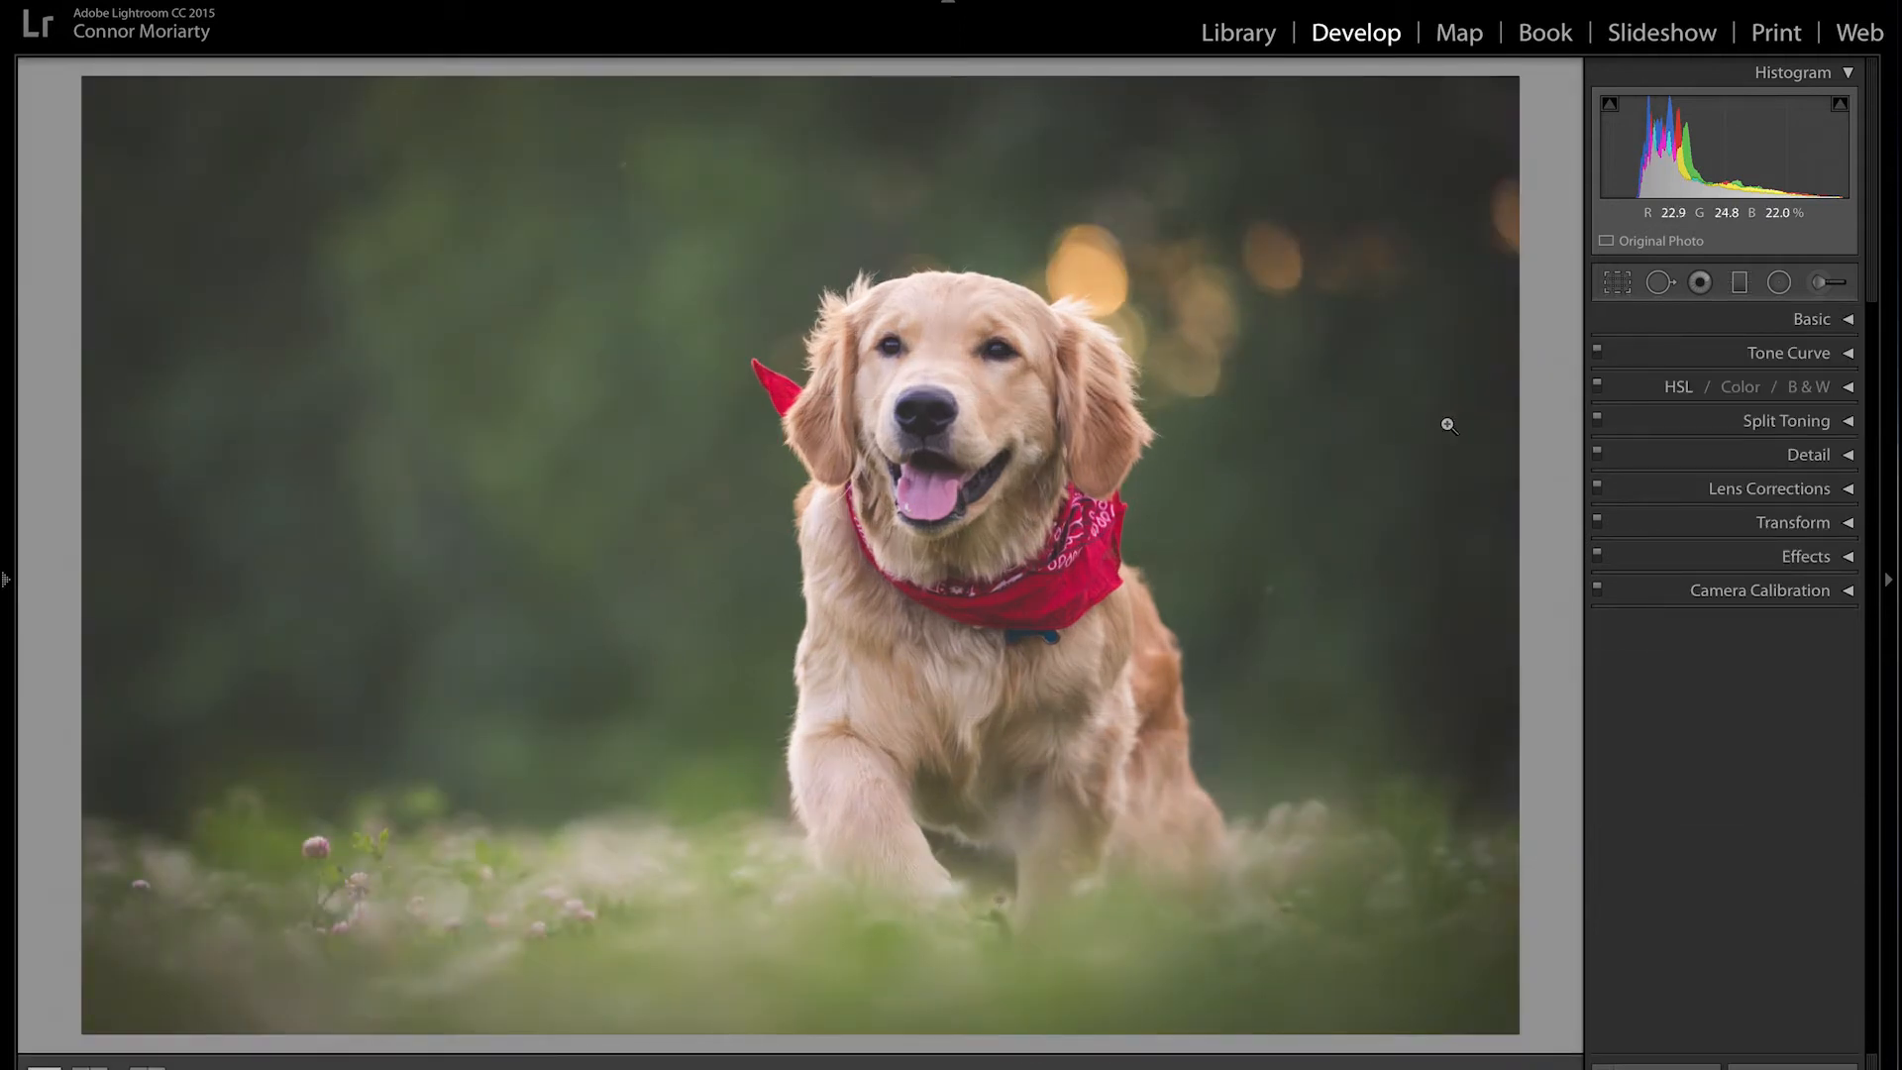
Step: Raise Exposure to +0.30 in the Basic panel, then collapse the panel
{"action": "left_click", "coordinate": [1849, 325]}
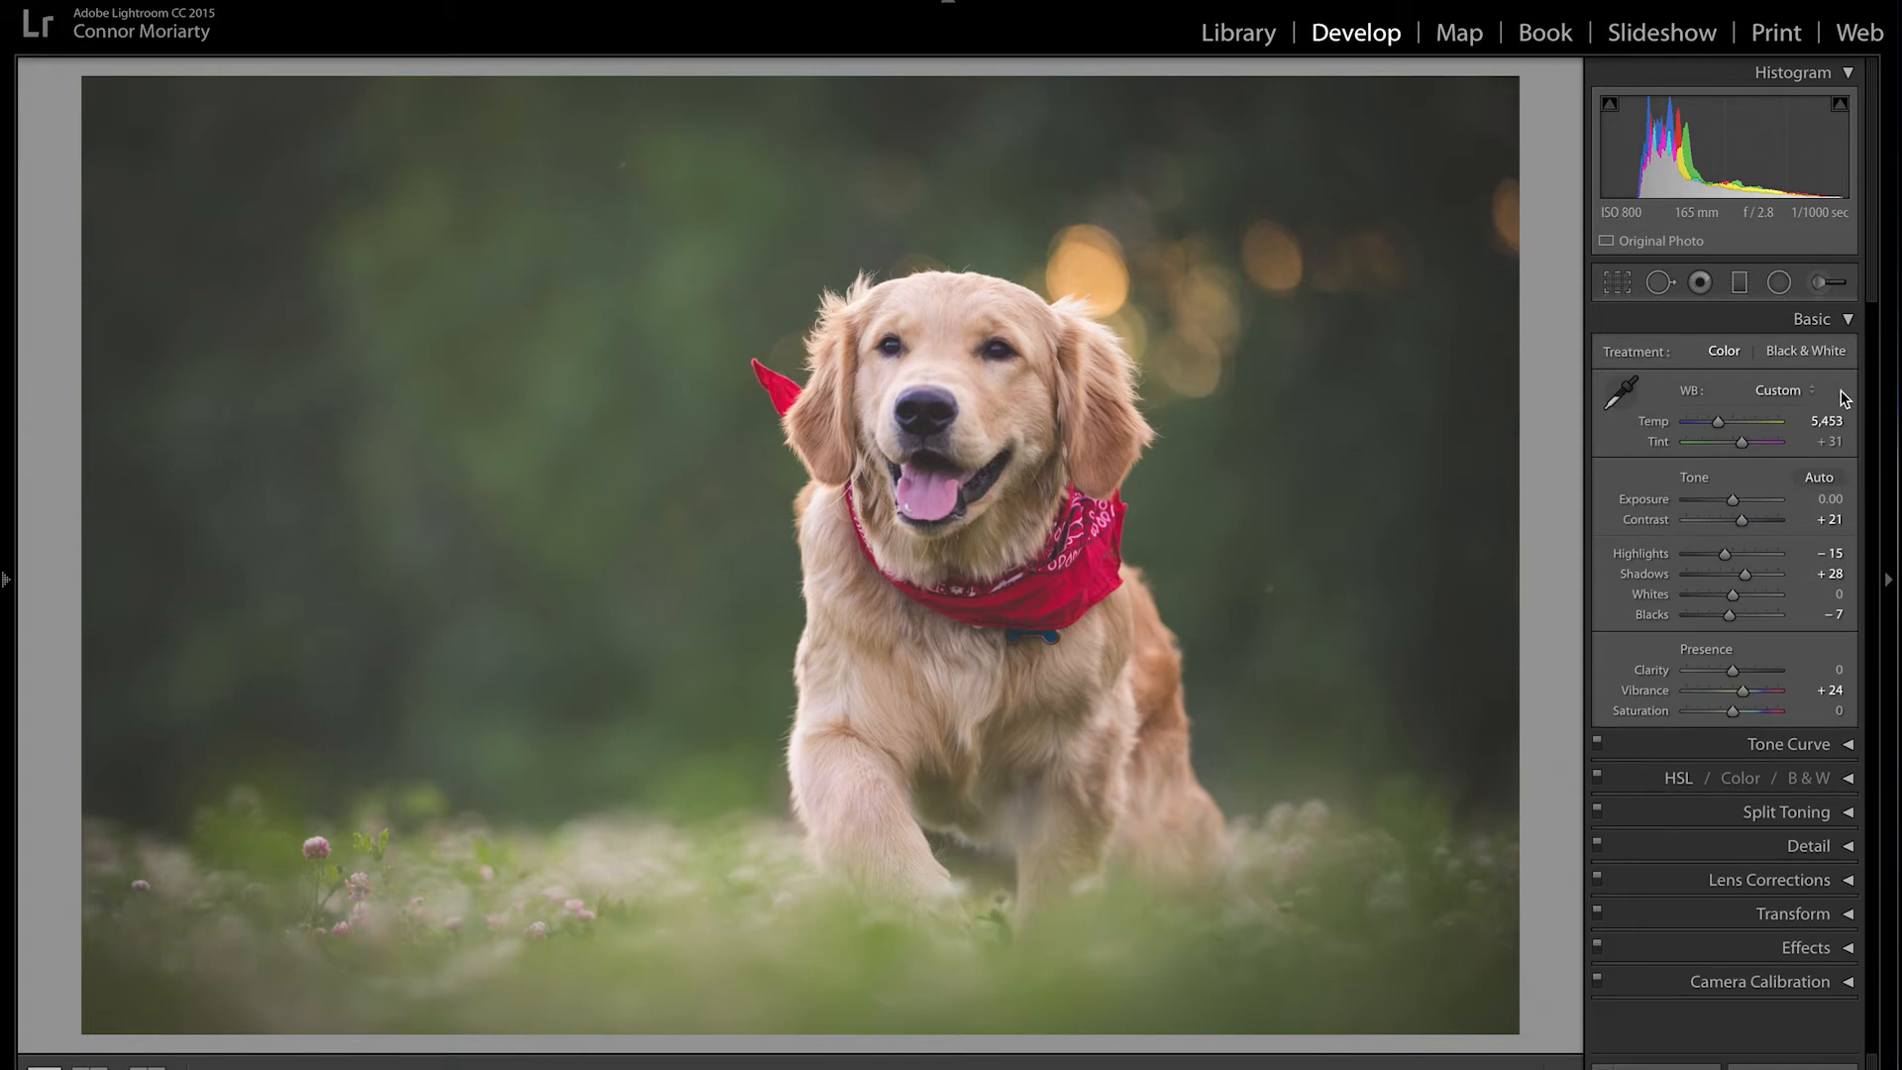
{"action": "left_click", "coordinate": [1832, 499]}
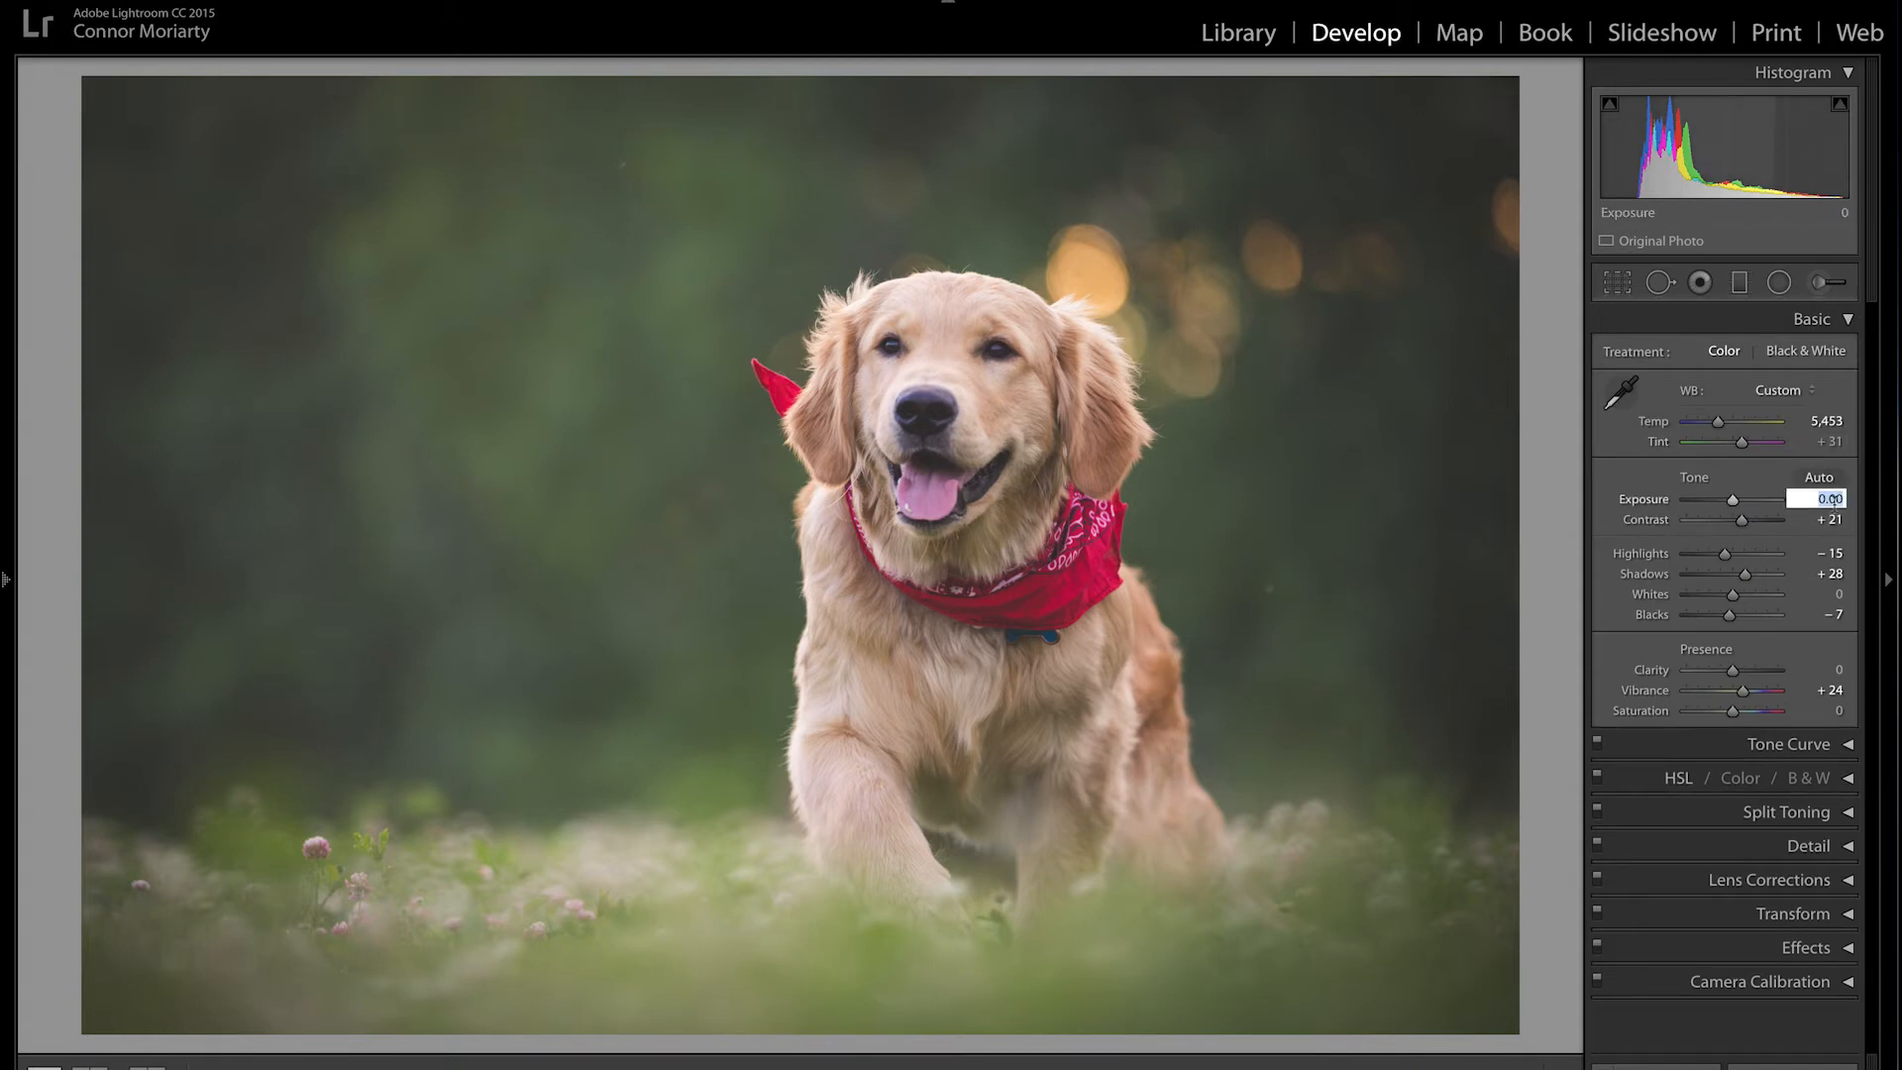
{"action": "key", "text": "Up"}
{"action": "key", "text": "Up"}
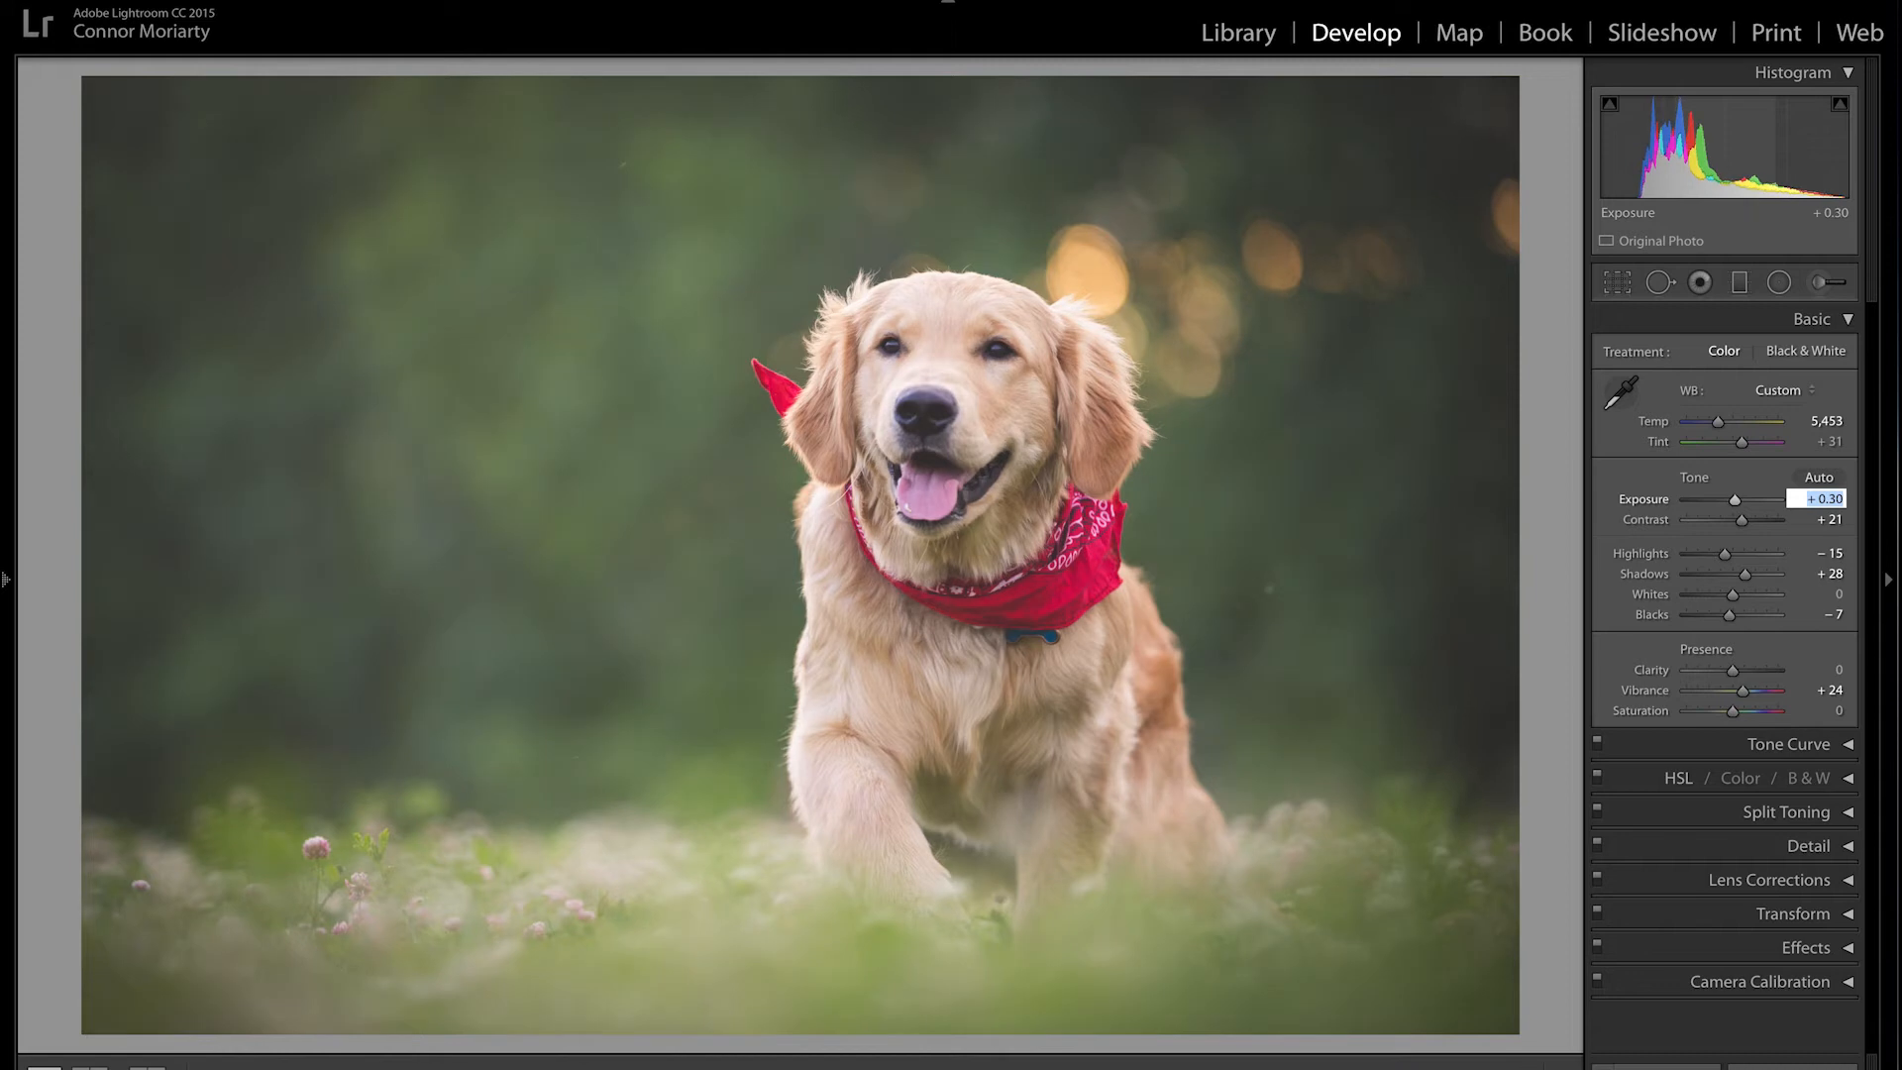
{"action": "key", "text": "Return"}
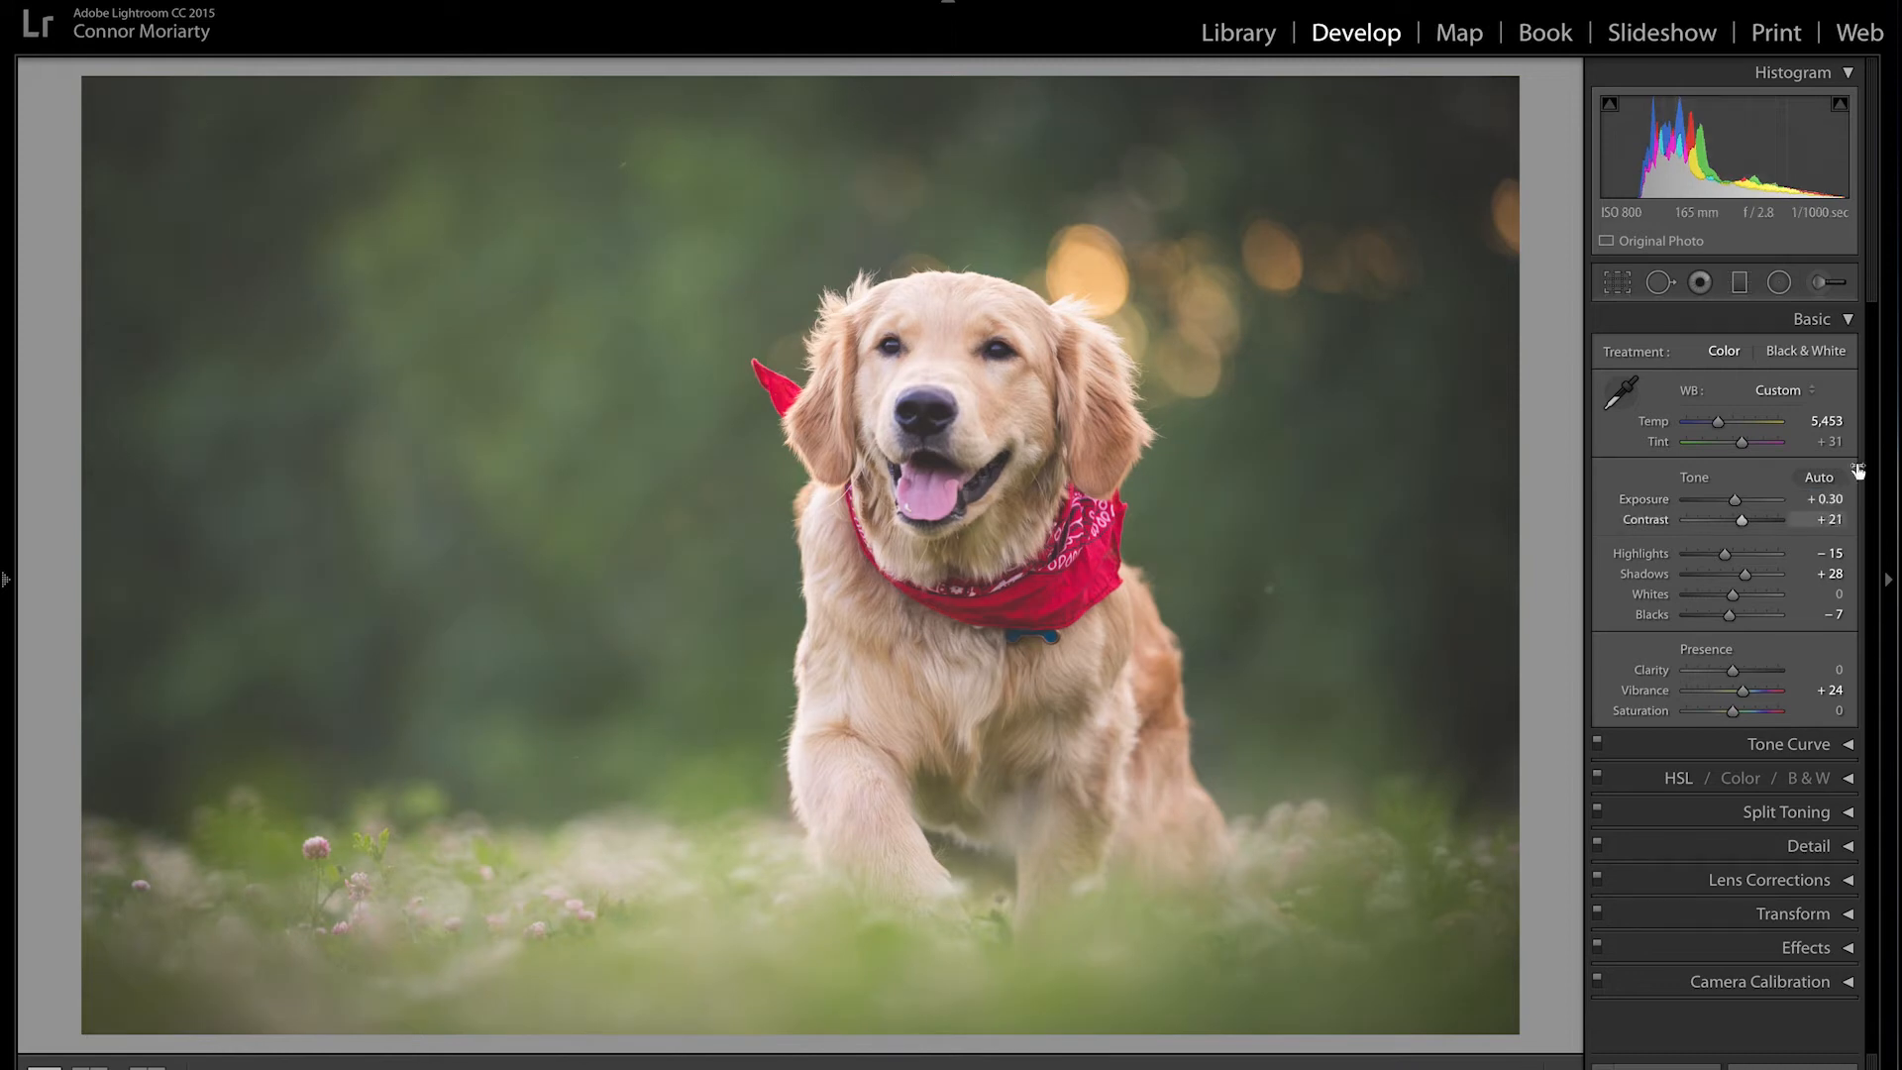
{"action": "left_click", "coordinate": [1846, 319]}
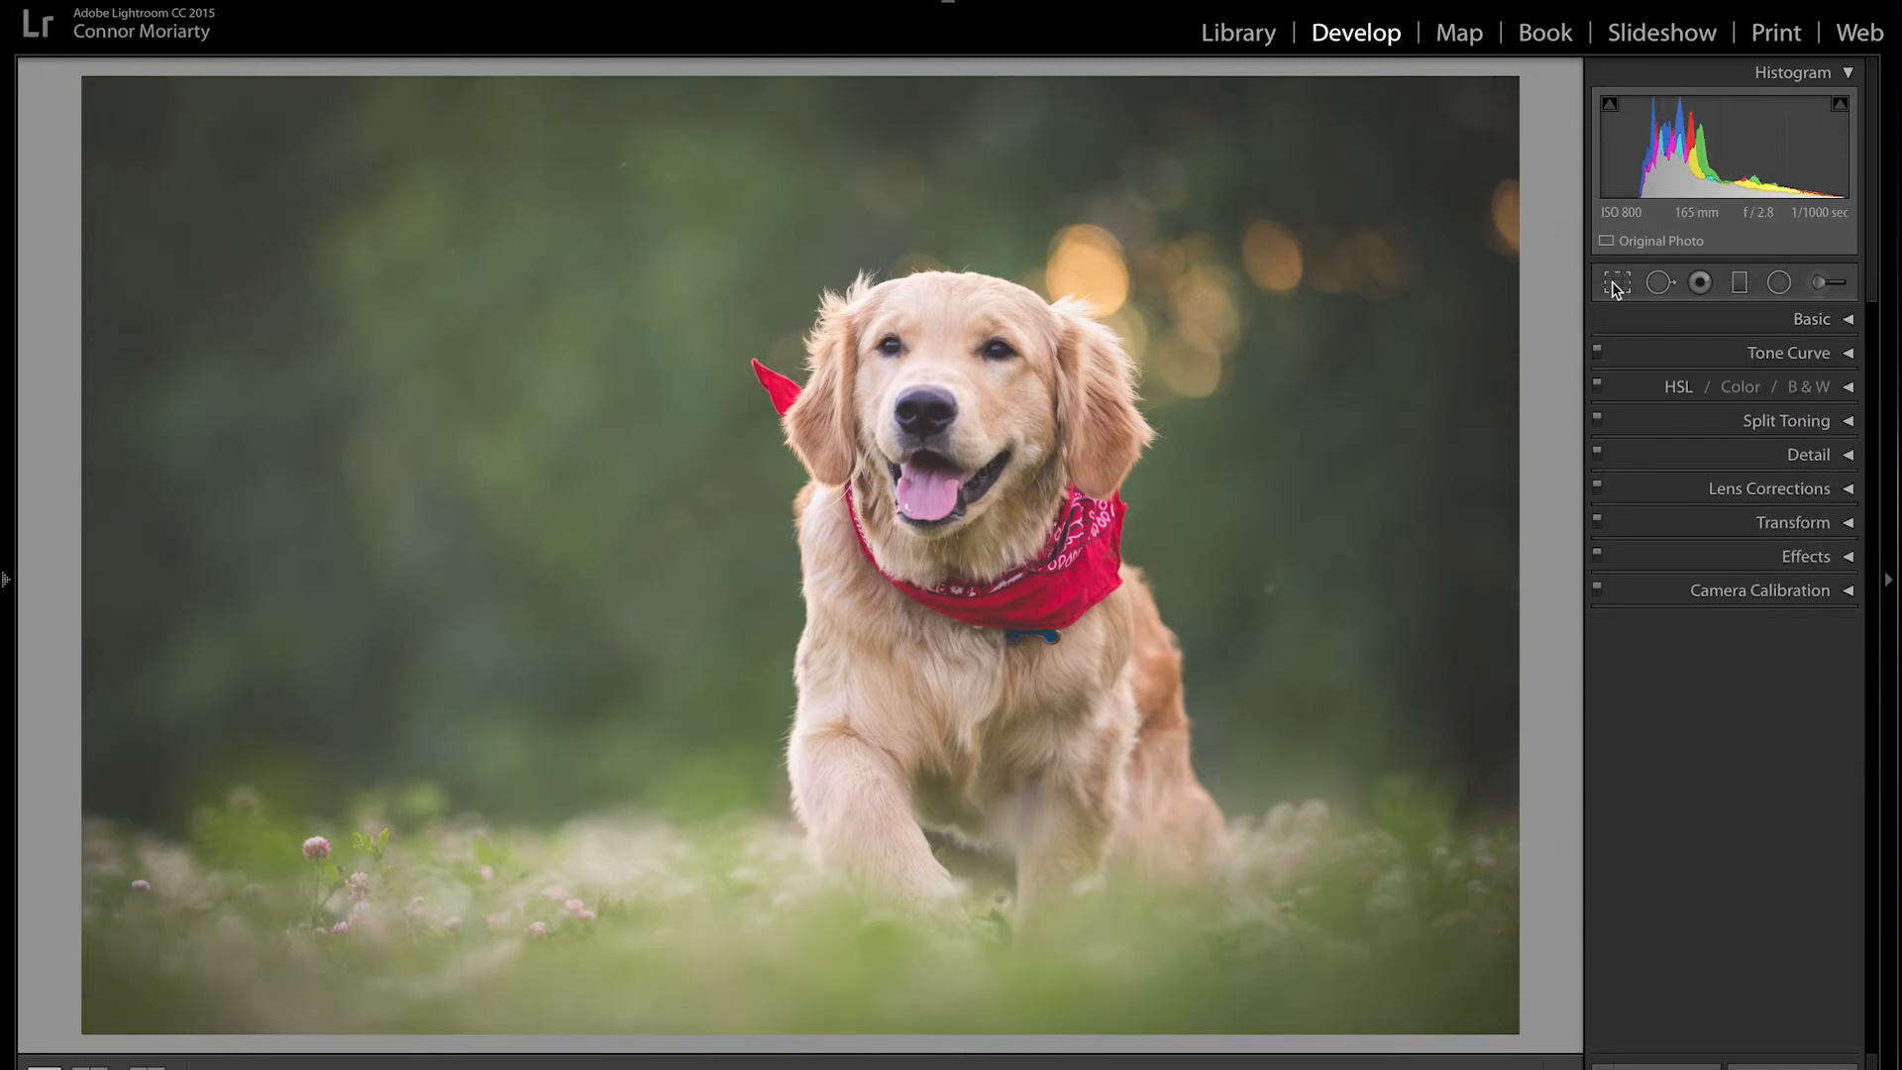
Step: Try an unlocked custom-ratio crop, undo it, and relock the aspect ratio
{"action": "left_click", "coordinate": [1613, 283]}
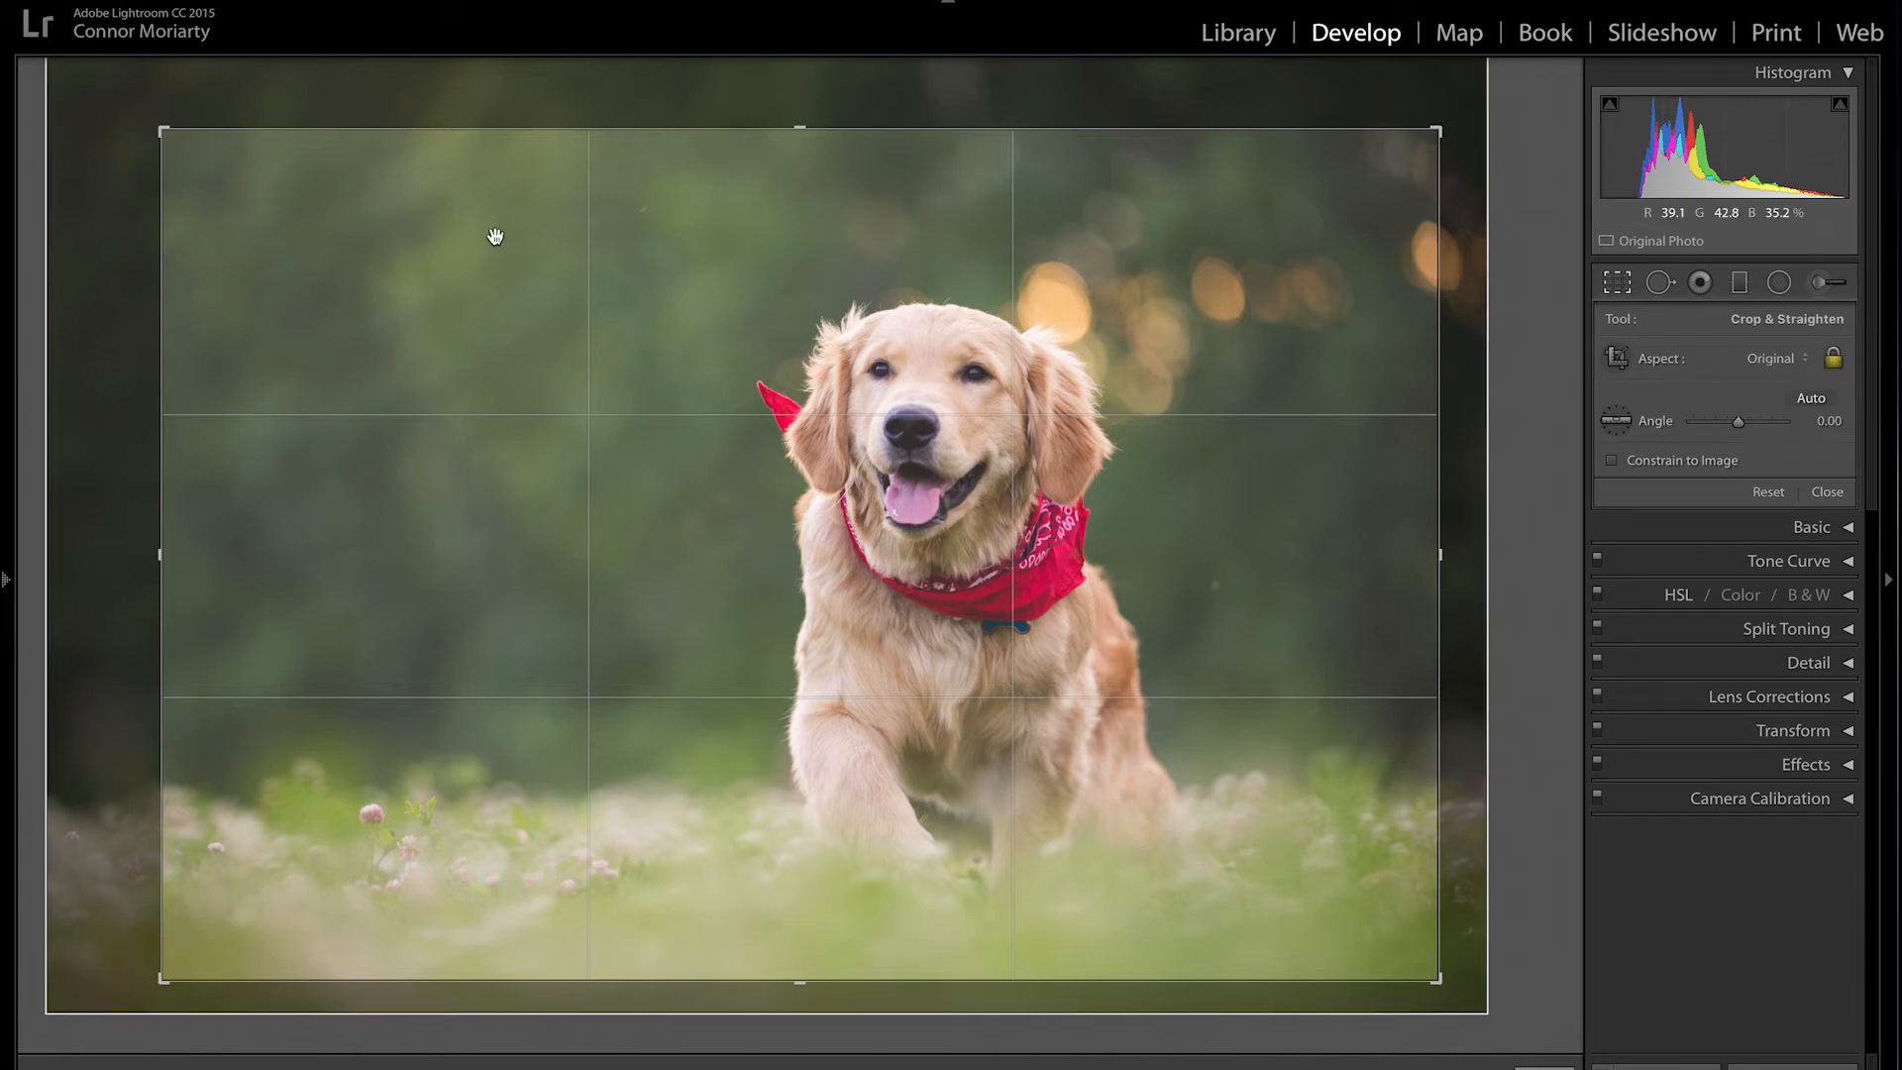
{"action": "left_click_drag", "start_coordinate": [163, 130], "coordinate": [113, 134]}
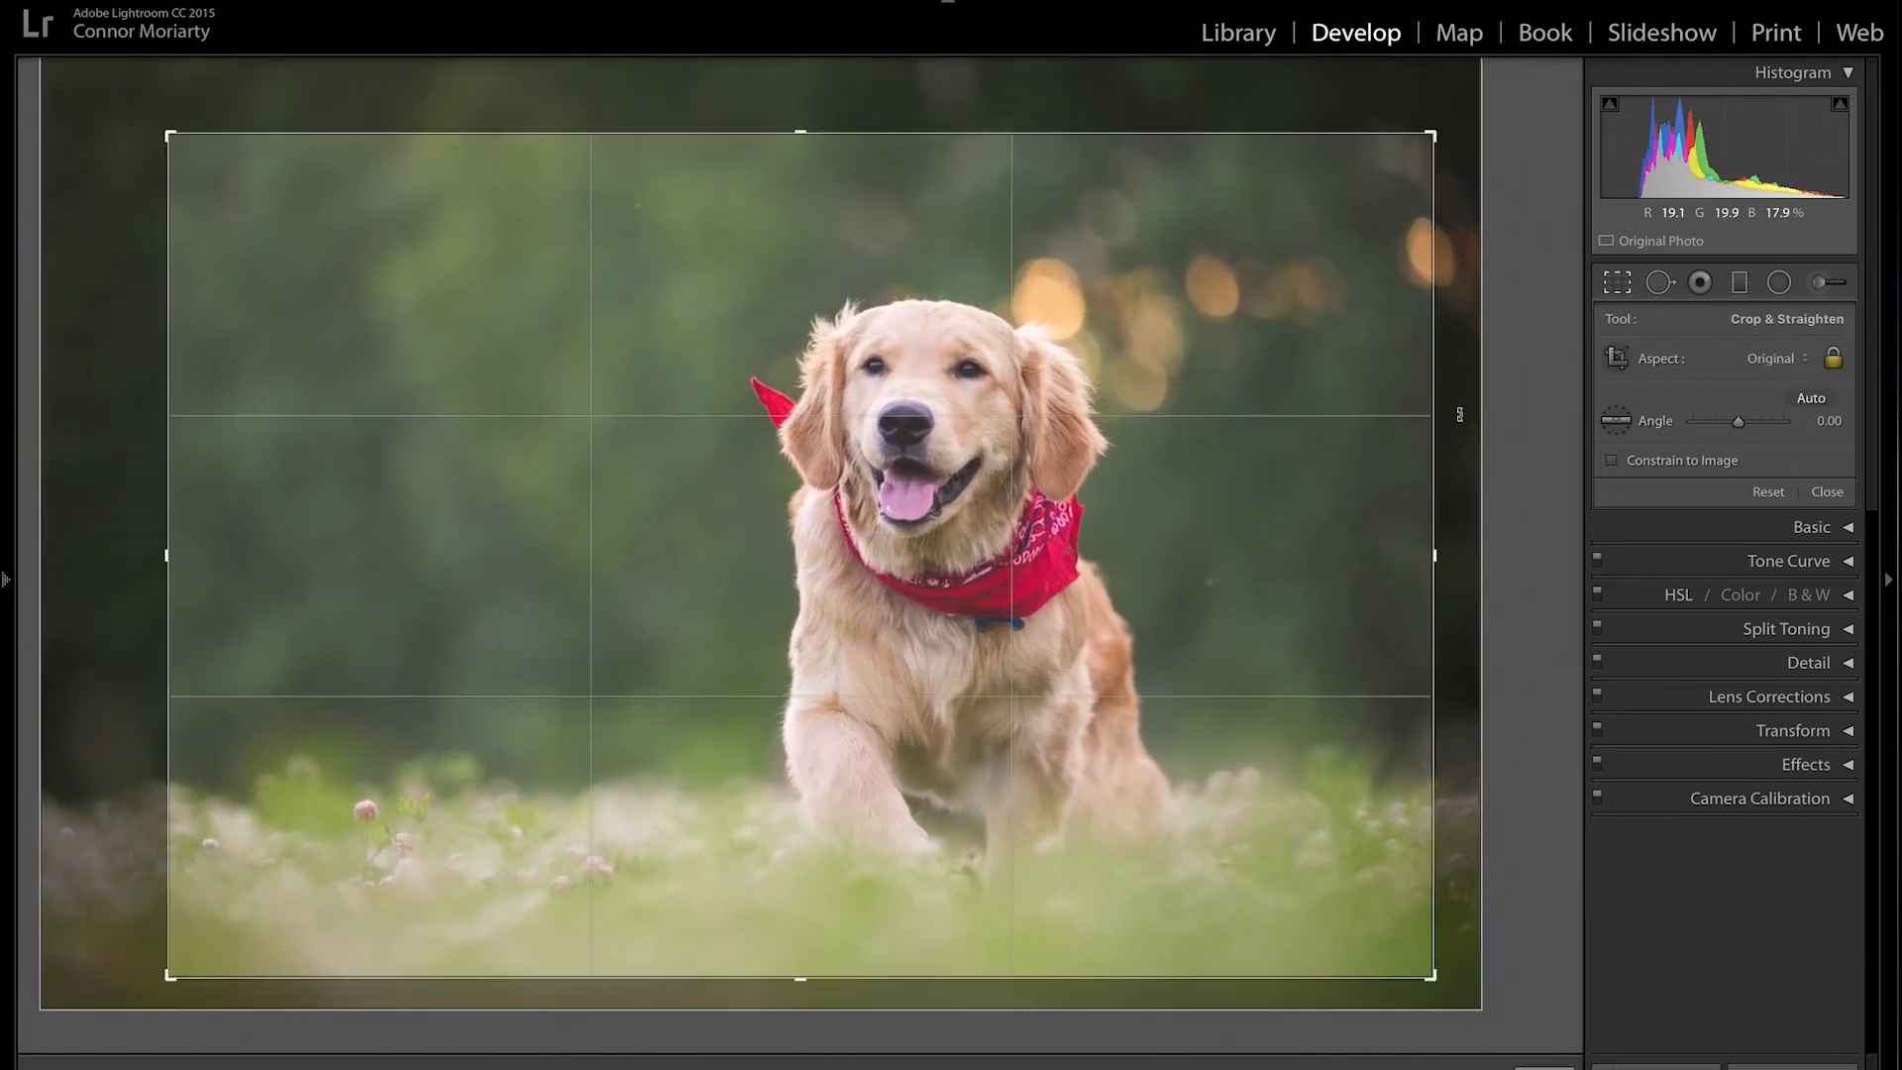
{"action": "left_click", "coordinate": [1832, 362]}
{"action": "left_click_drag", "start_coordinate": [167, 134], "coordinate": [241, 345]}
{"action": "key", "text": "ctrl+z"}
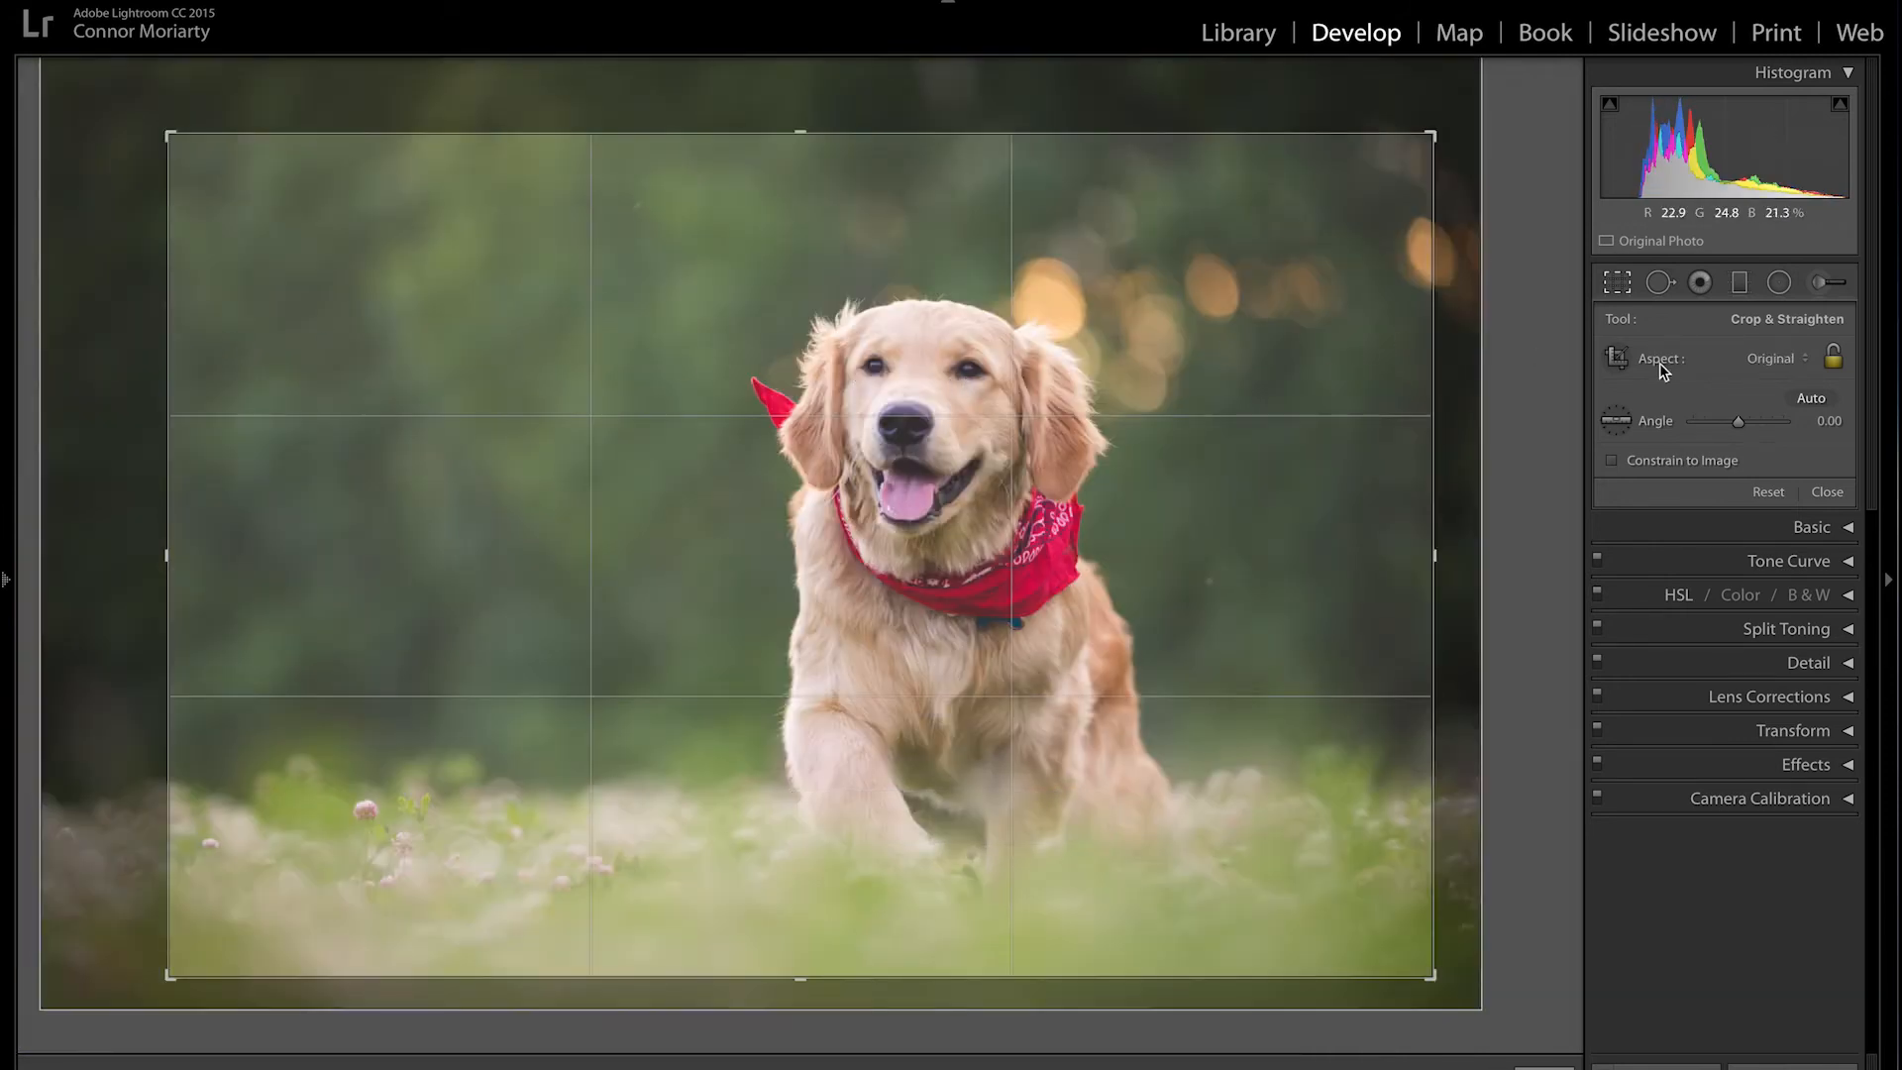
{"action": "left_click", "coordinate": [1834, 362]}
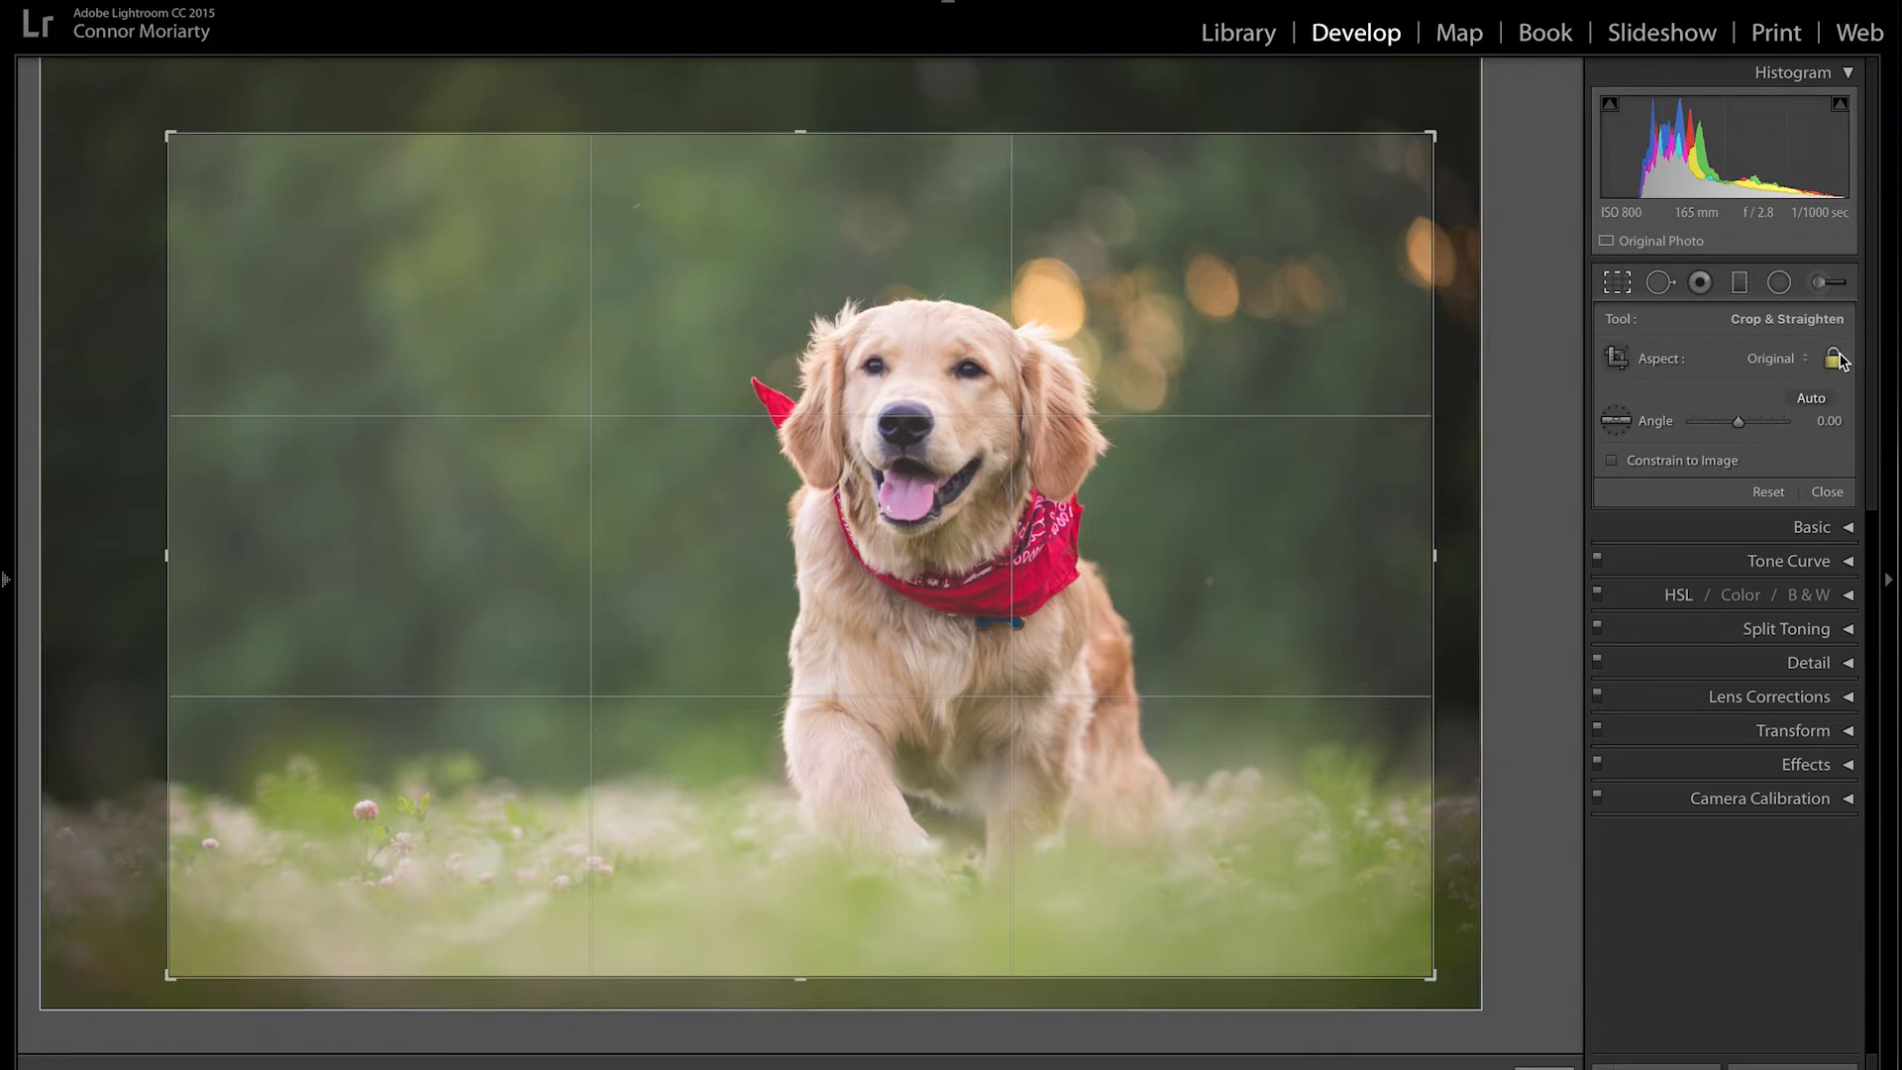
Step: After previewing 1 x 1 and 8.5 x 11, crop at Original aspect with the top-left trimmed
{"action": "left_click", "coordinate": [1773, 359]}
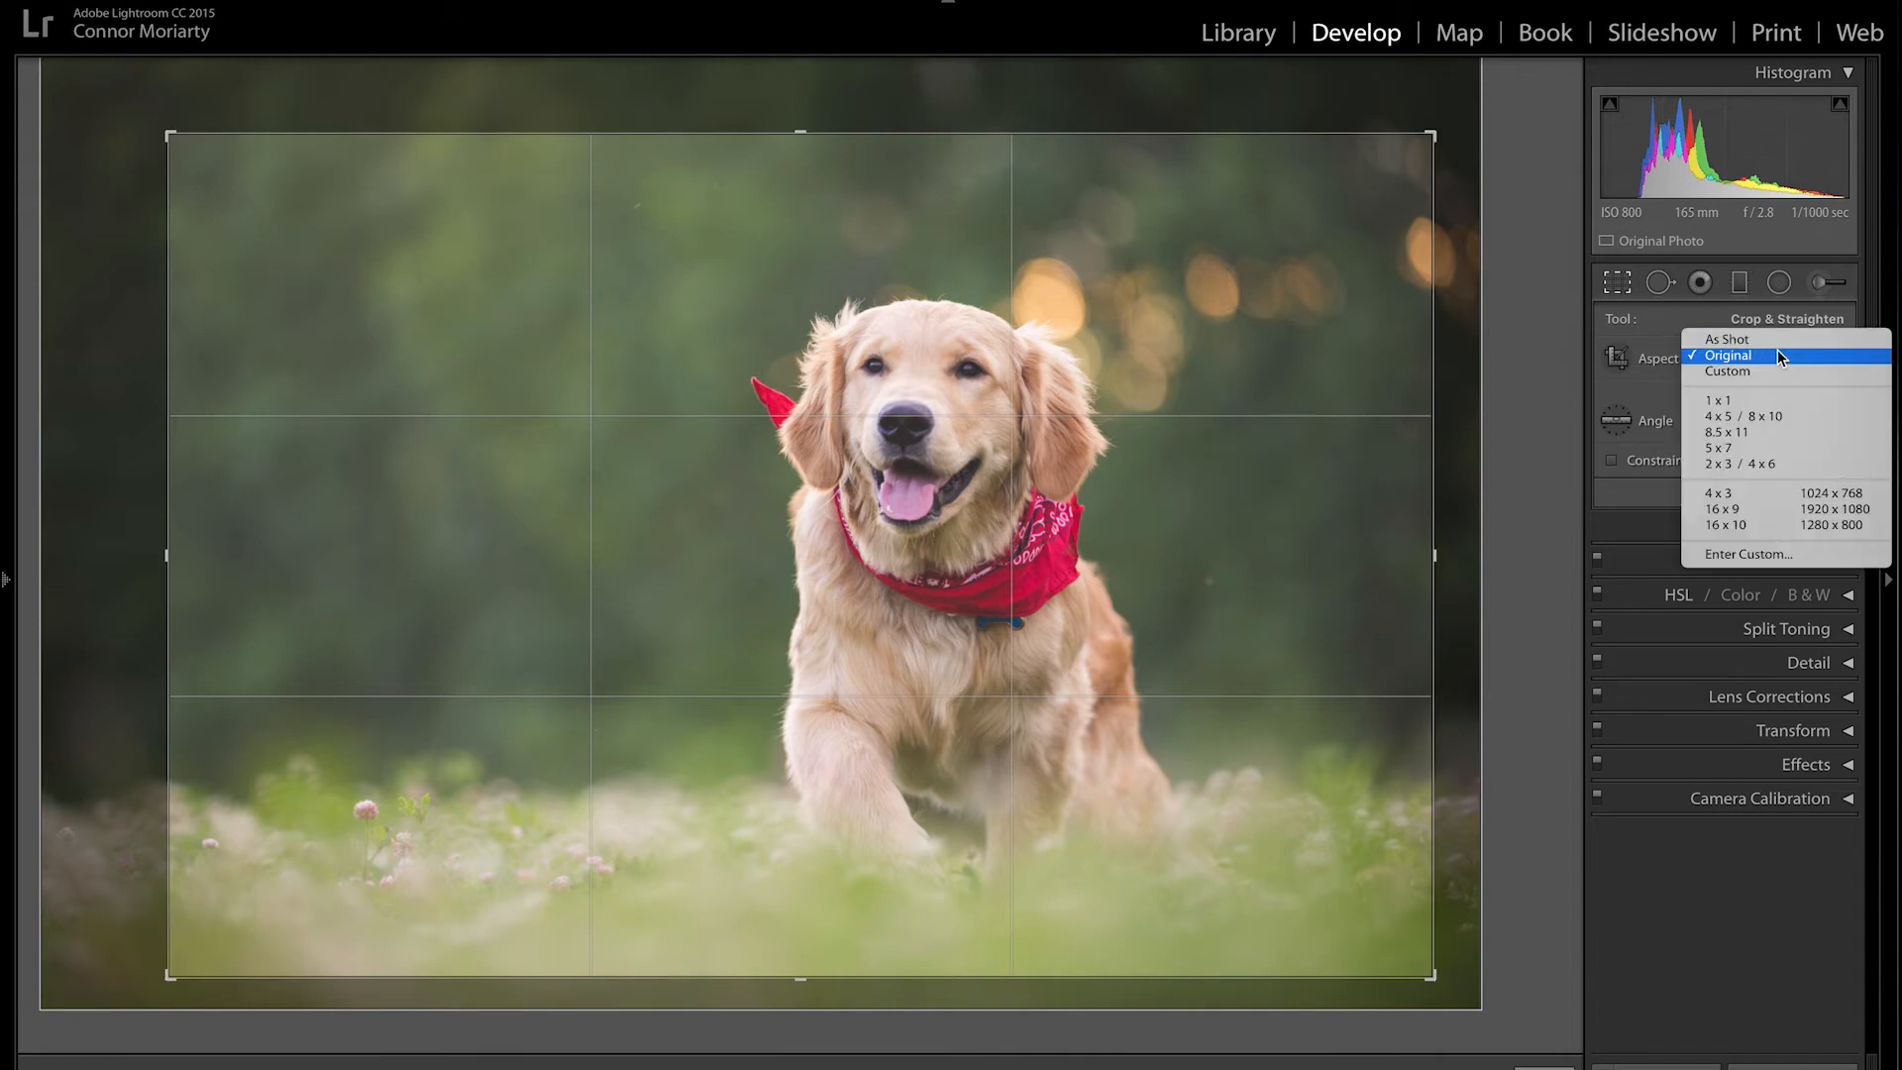
{"action": "left_click", "coordinate": [1722, 401]}
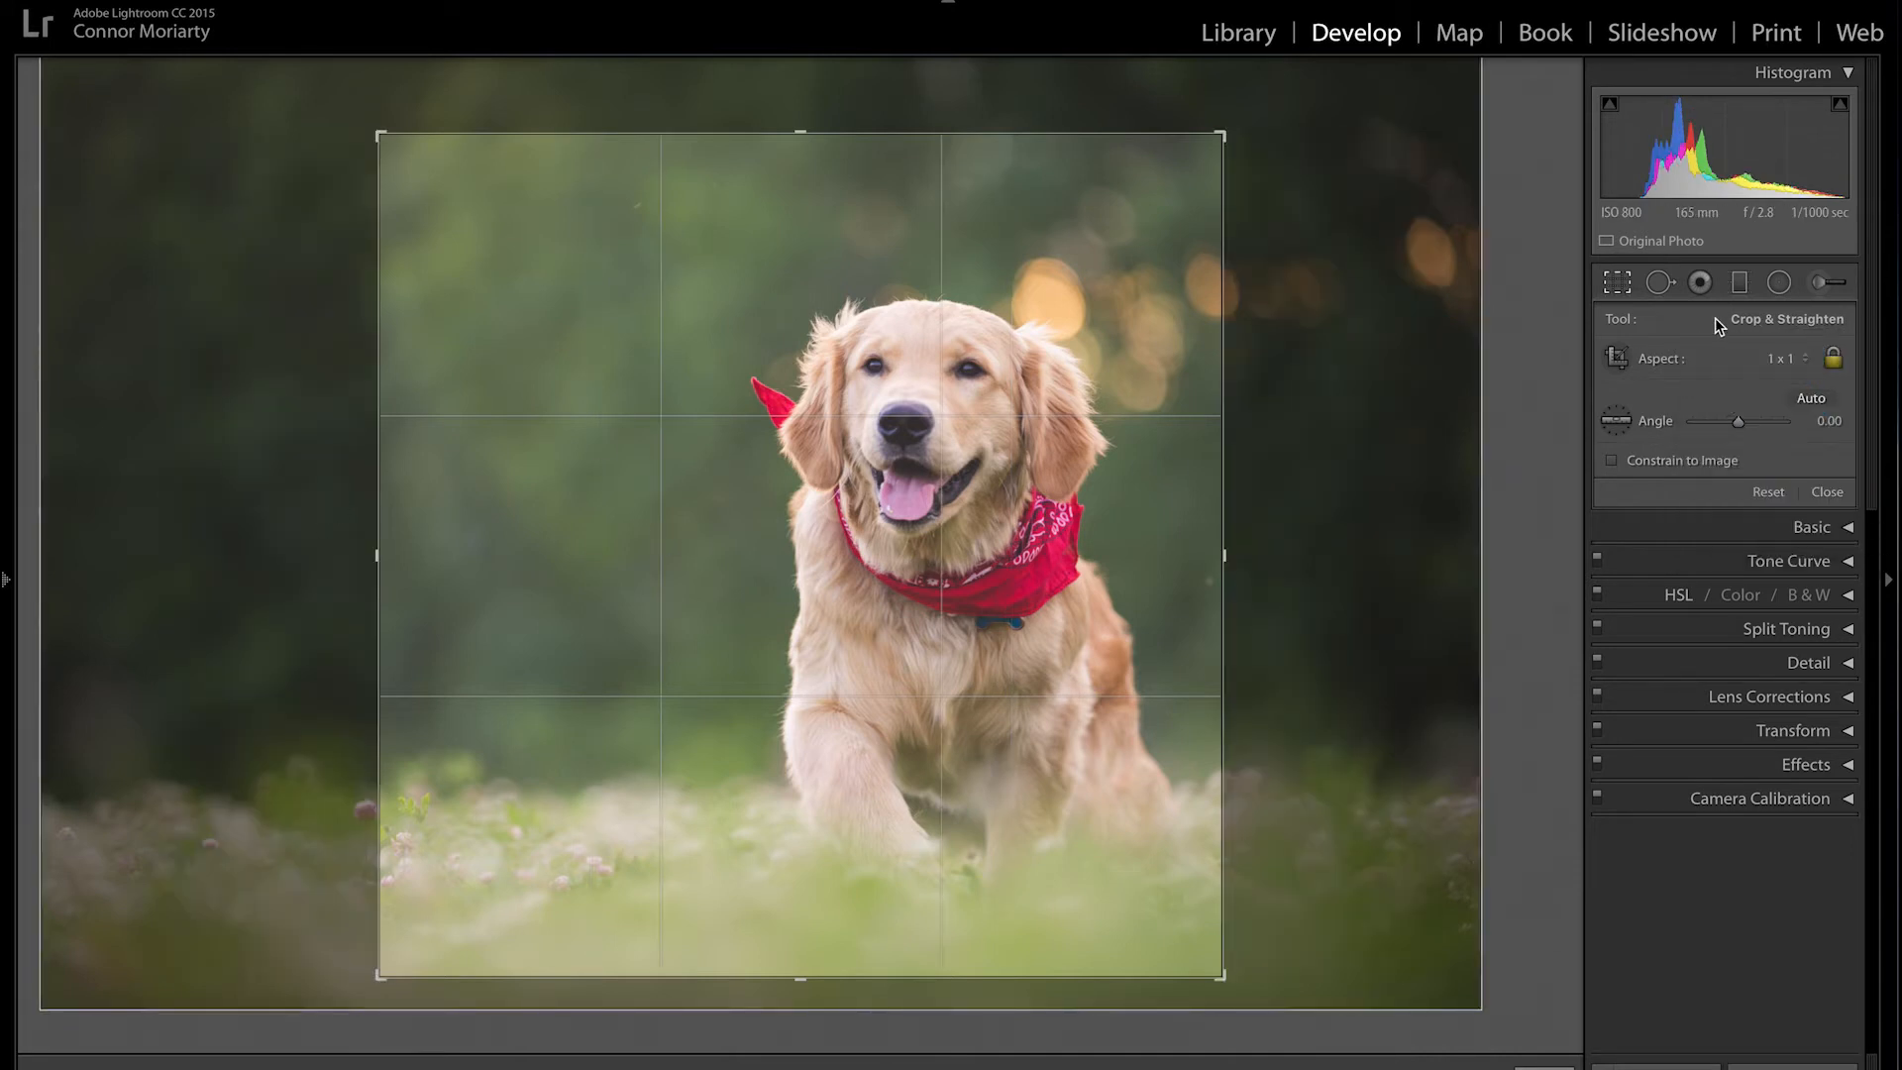
{"action": "left_click", "coordinate": [1774, 357]}
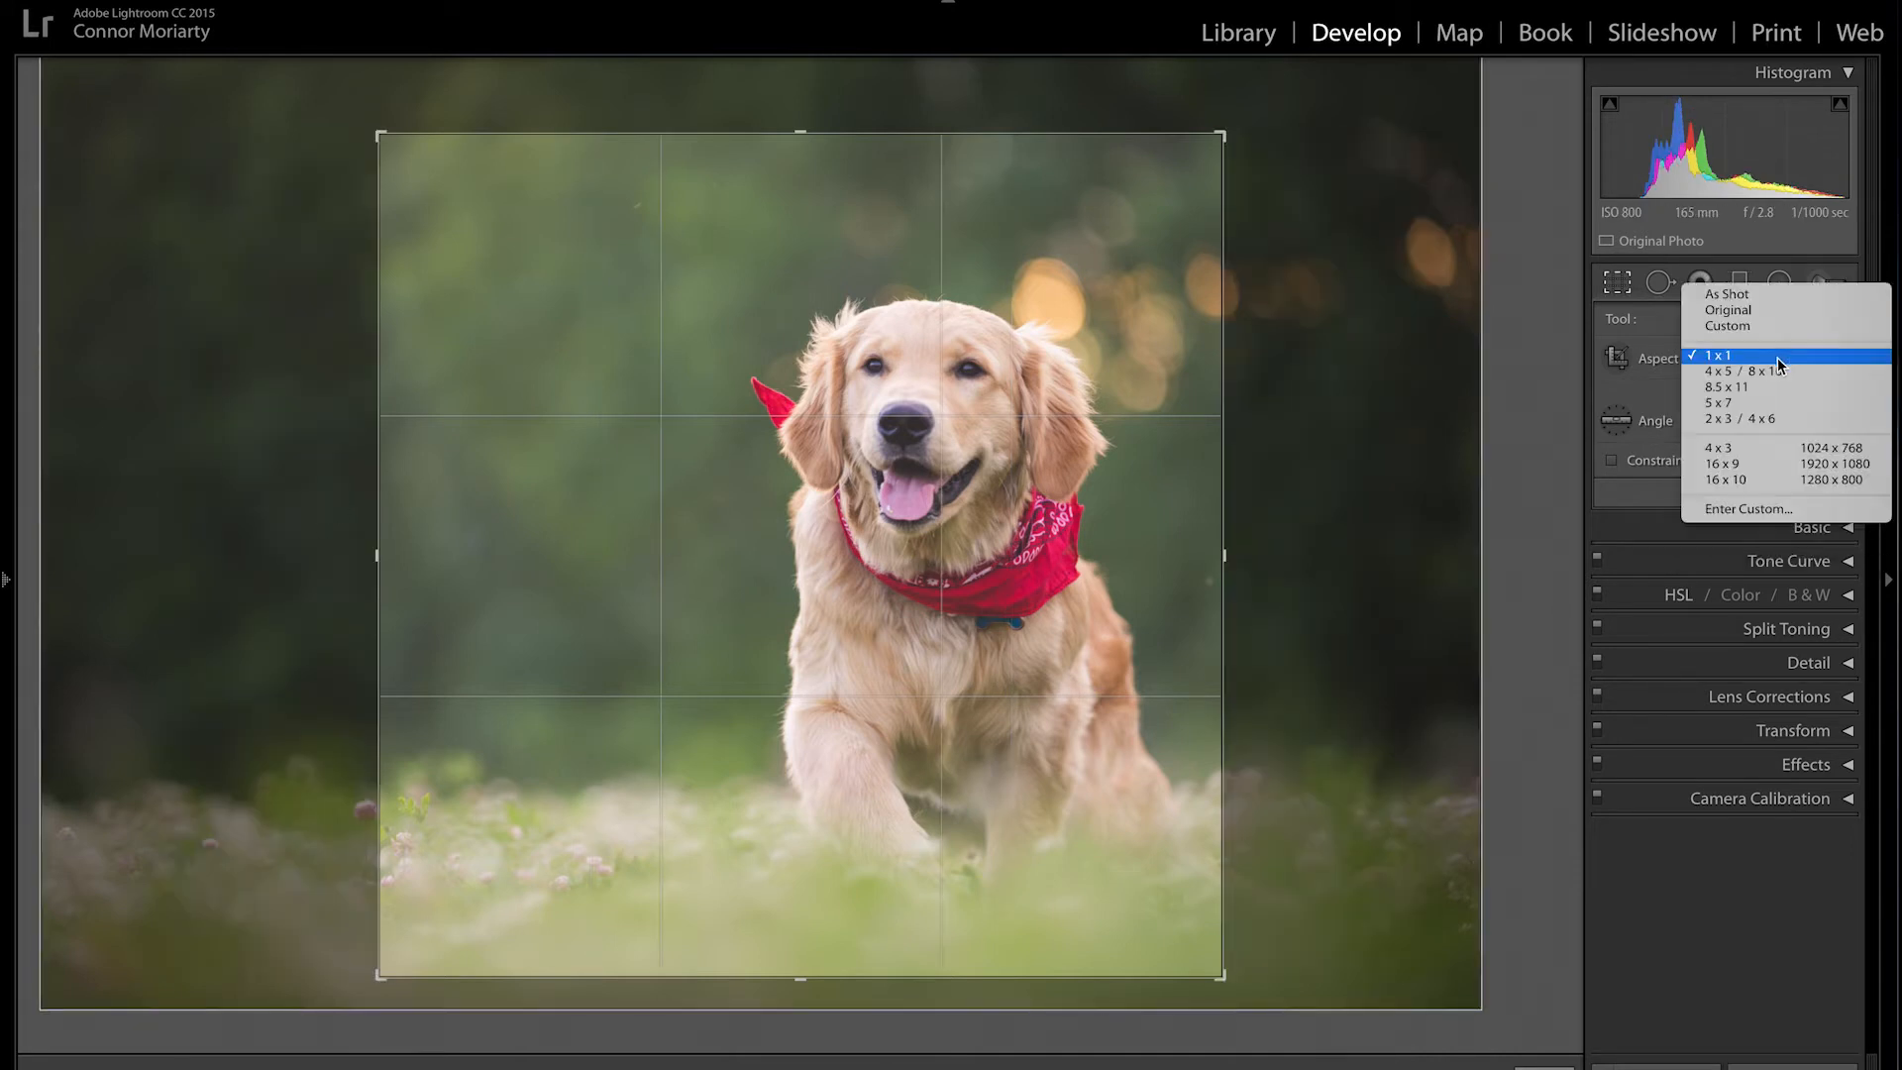
{"action": "left_click", "coordinate": [1730, 389]}
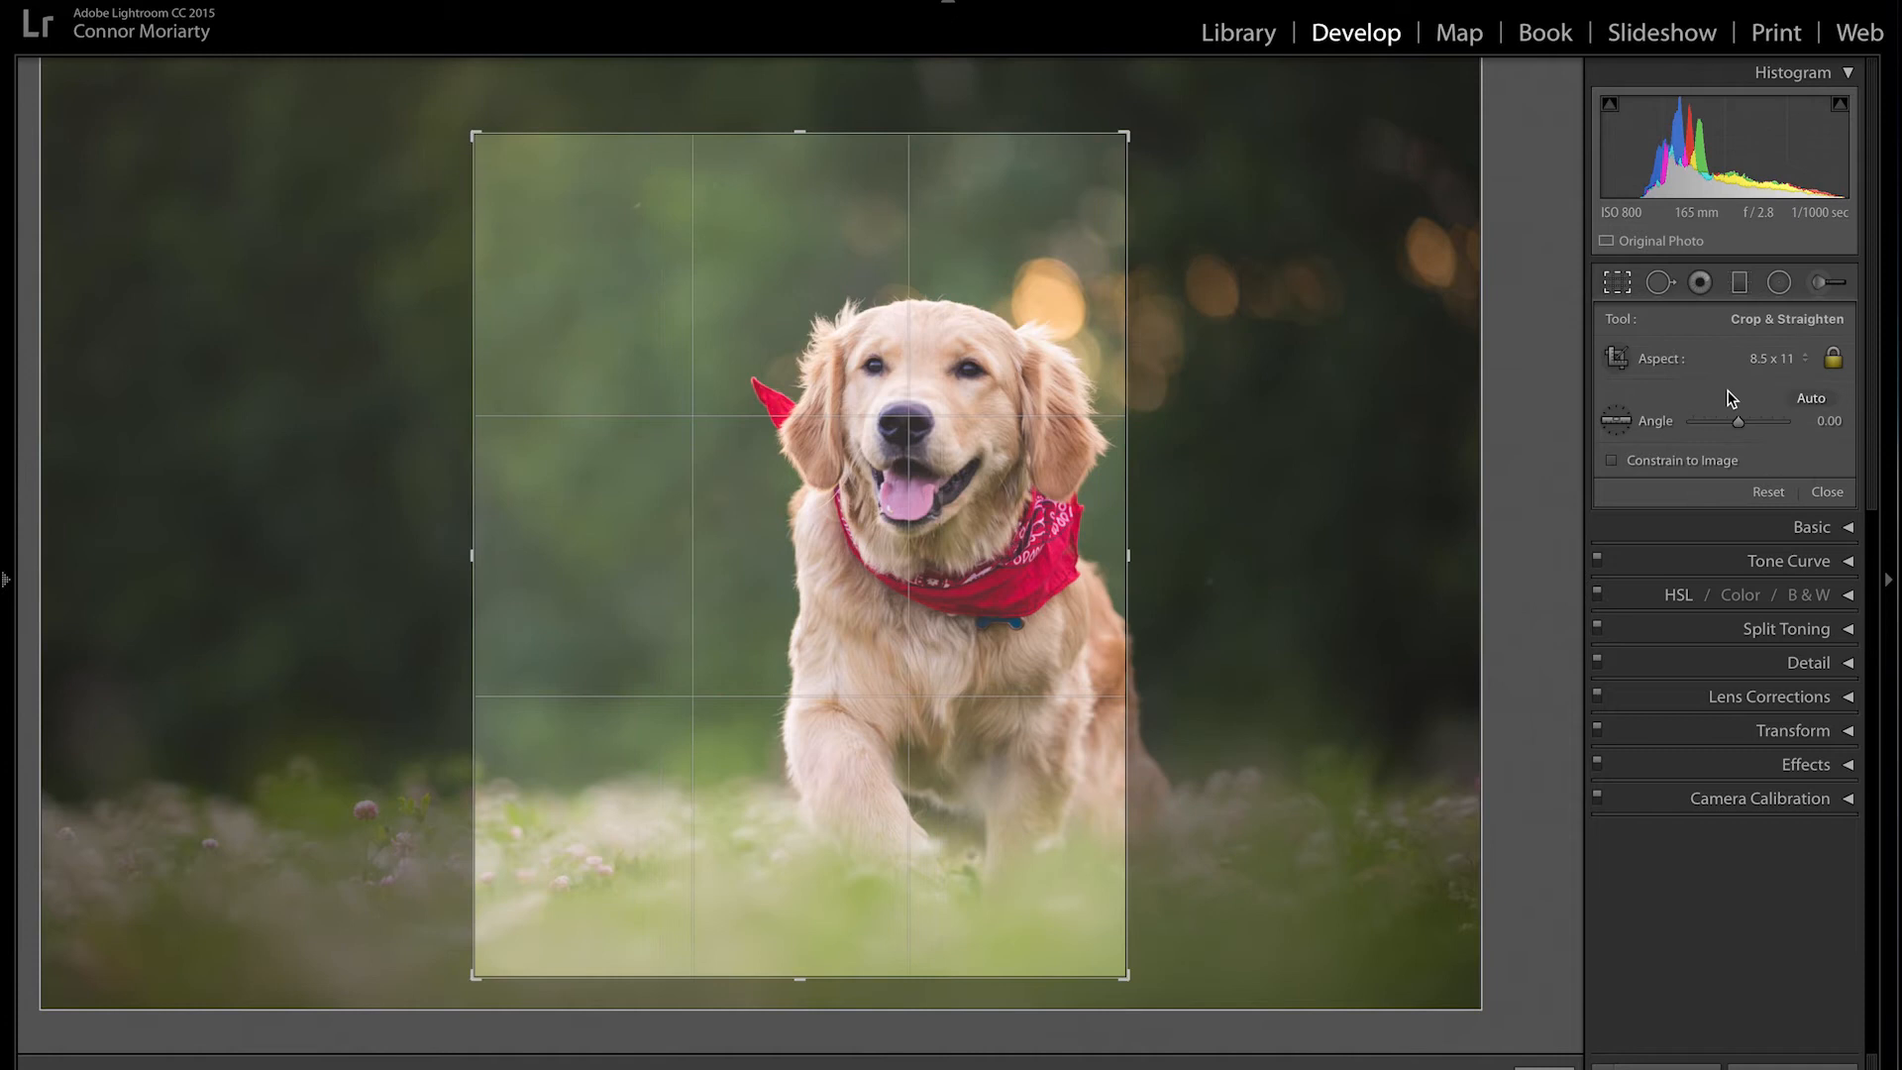
{"action": "left_click", "coordinate": [1792, 358]}
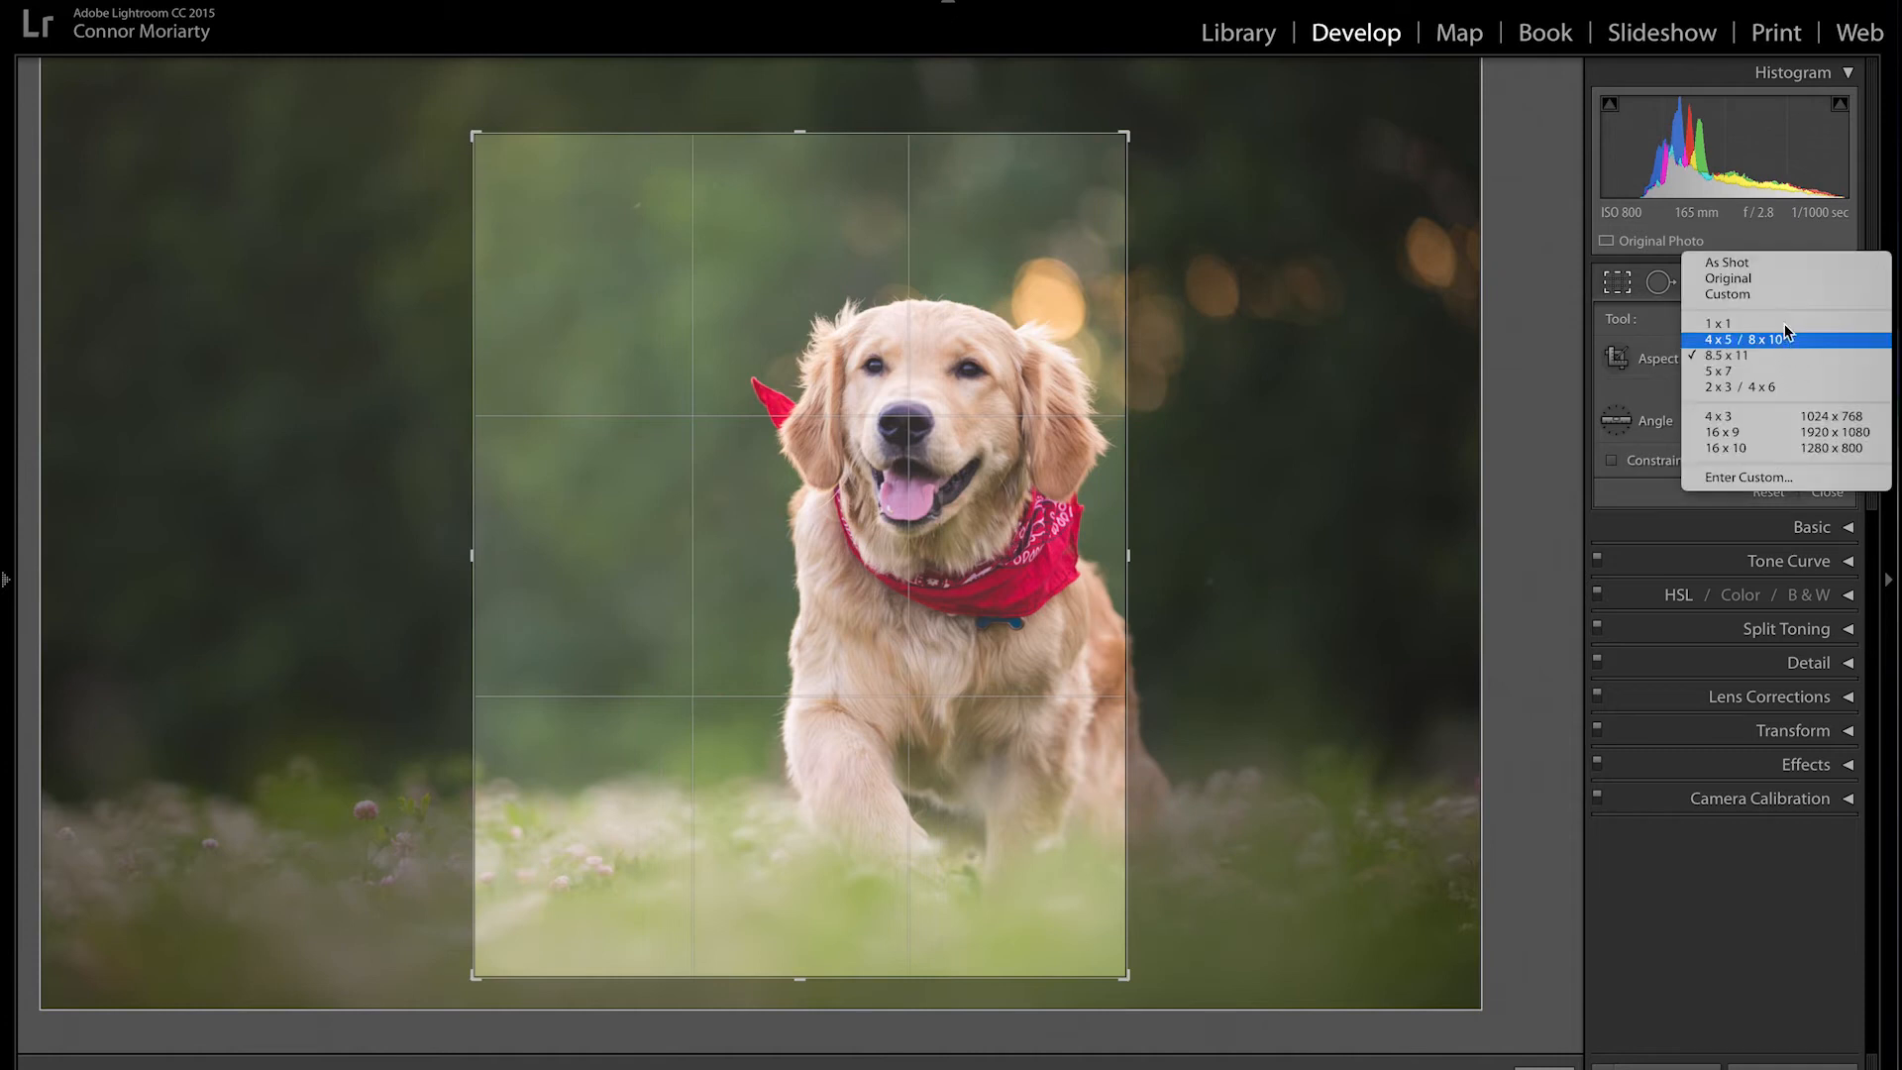
{"action": "left_click", "coordinate": [1777, 278]}
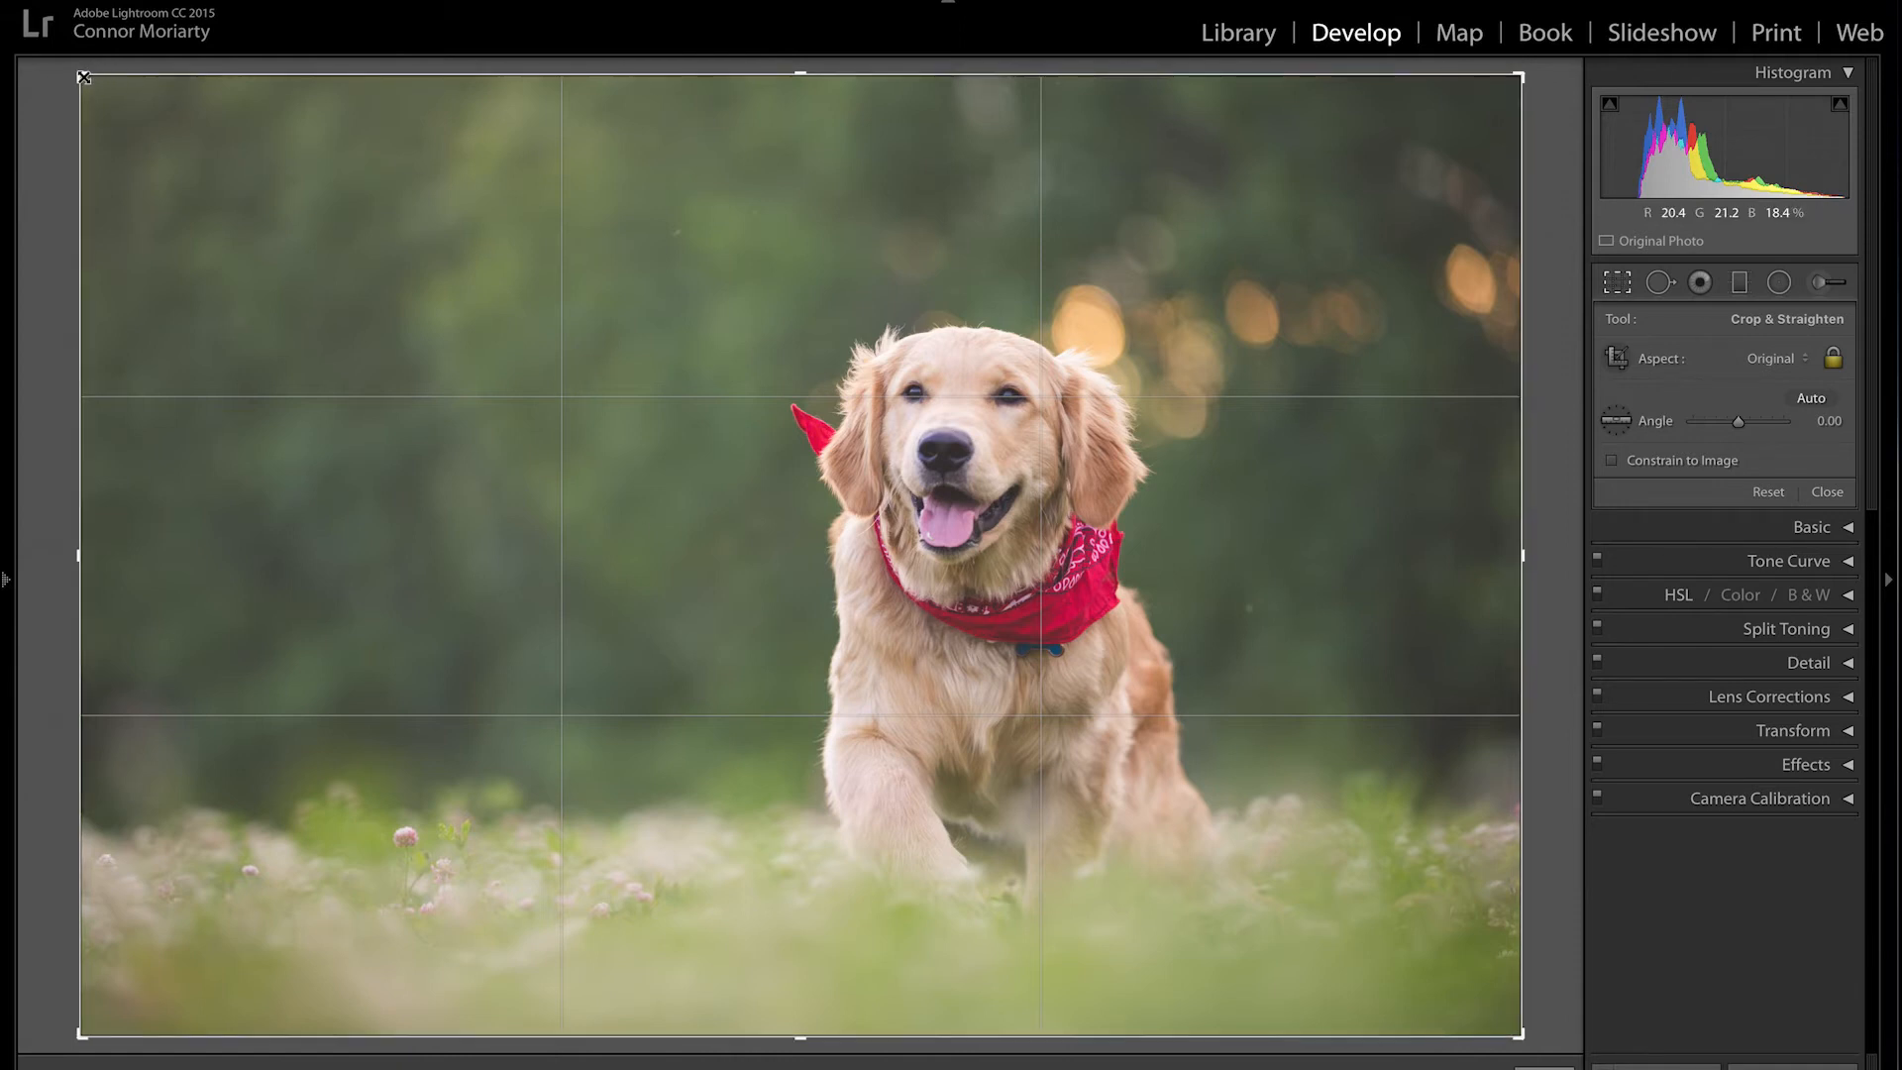
{"action": "left_click_drag", "start_coordinate": [82, 76], "coordinate": [97, 95]}
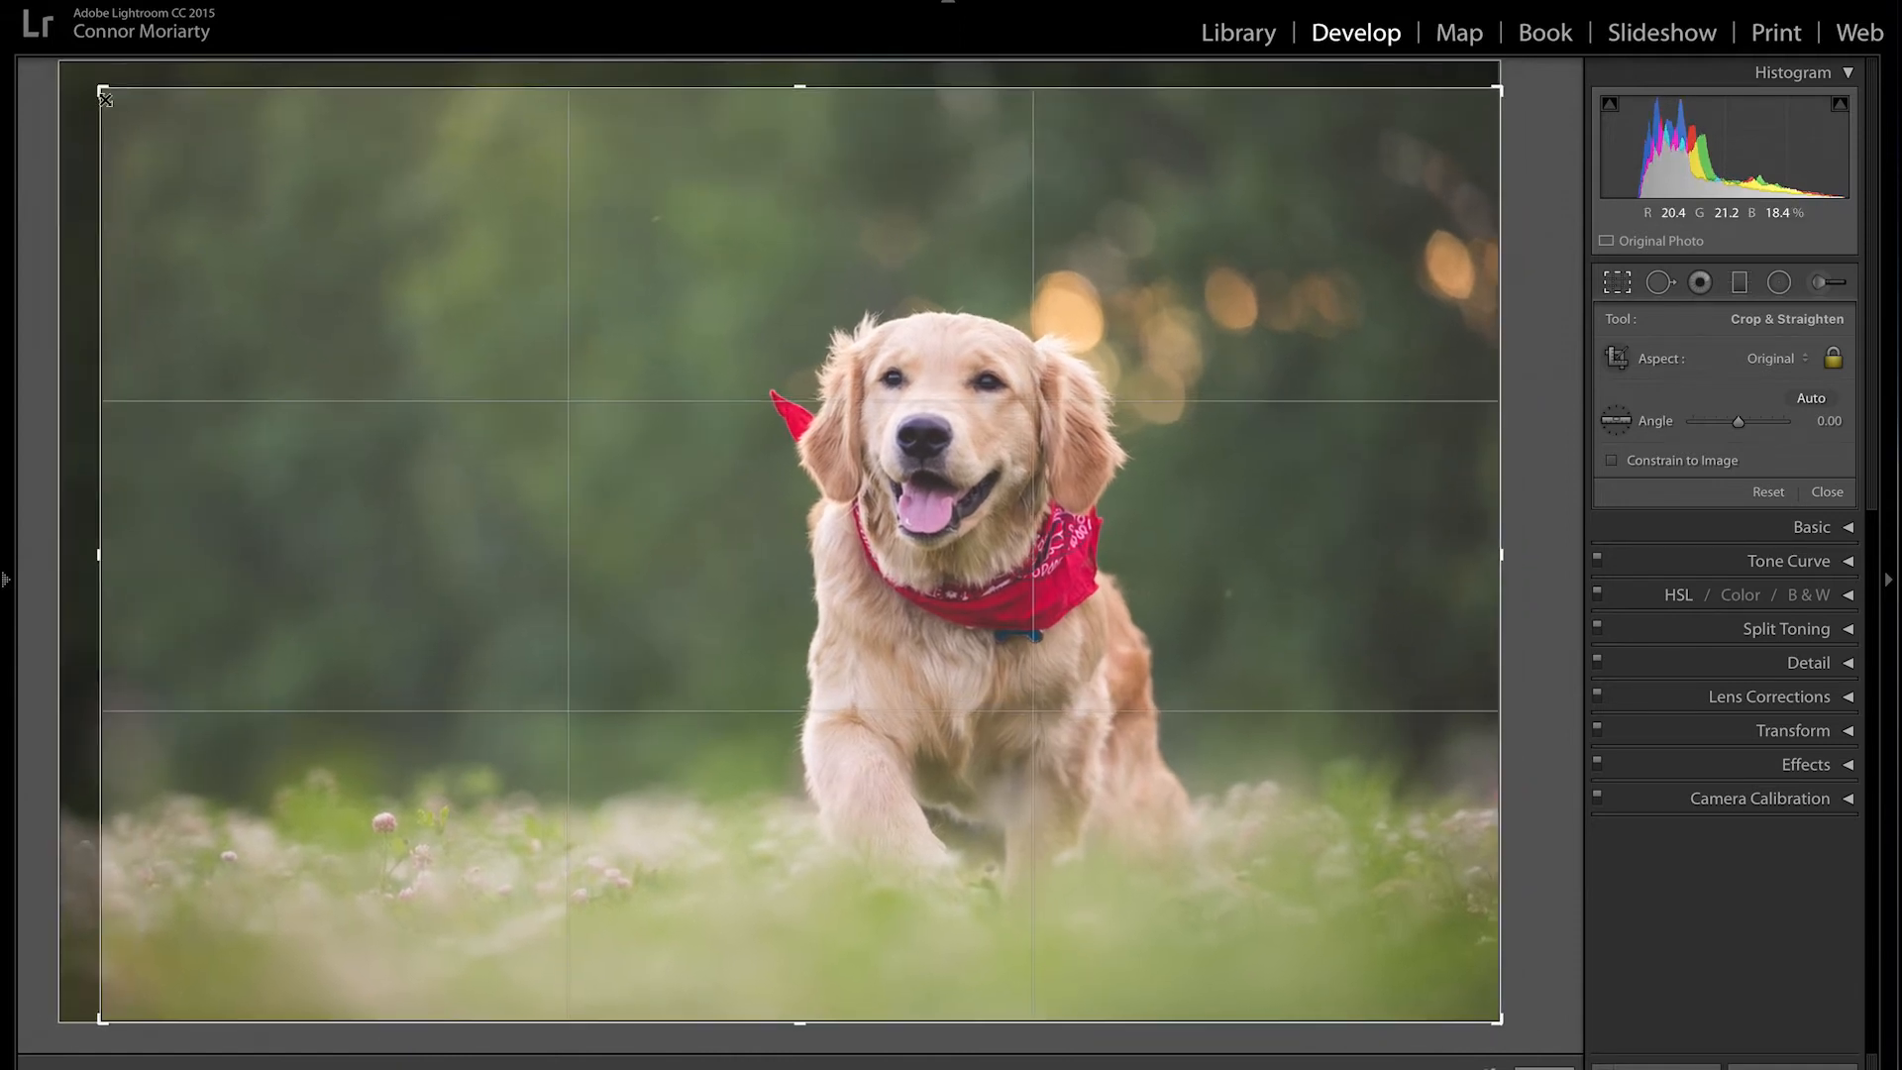
{"action": "left_click_drag", "start_coordinate": [633, 516], "coordinate": [631, 520]}
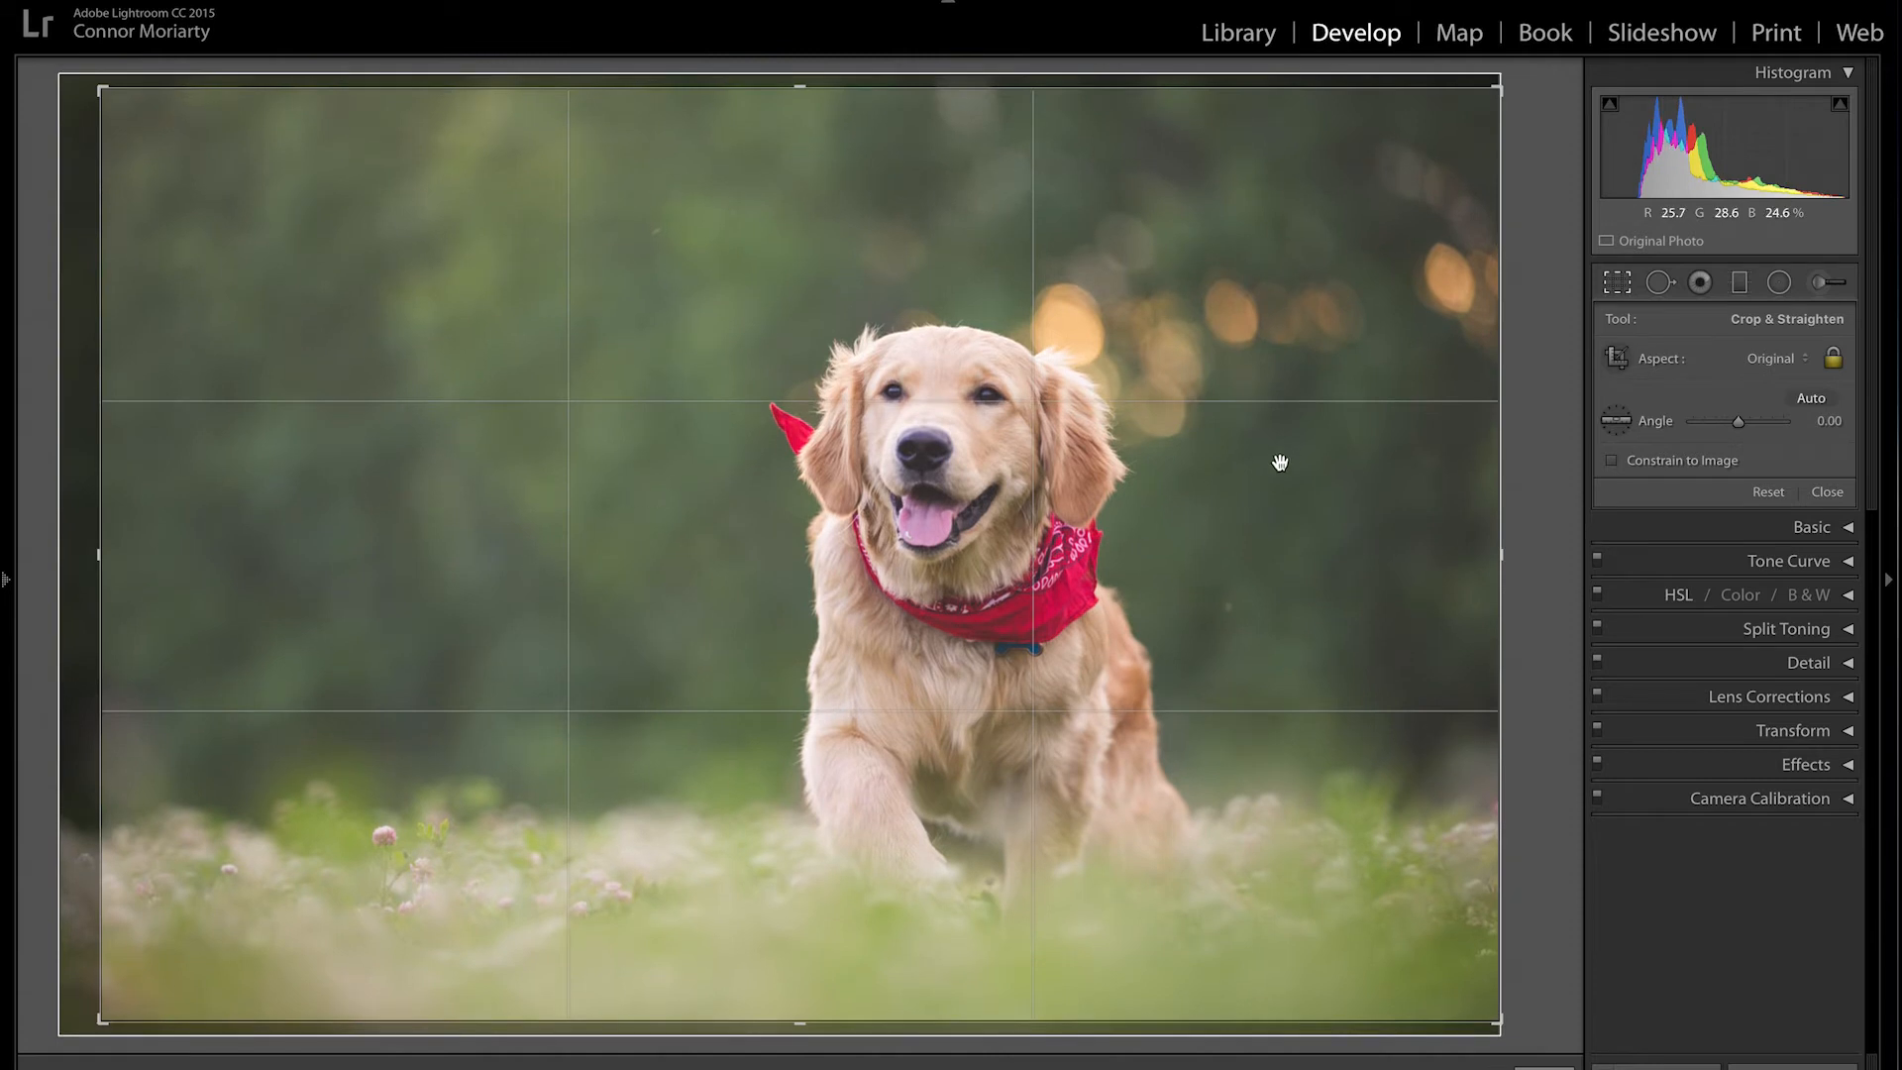
{"action": "key", "text": "Return"}
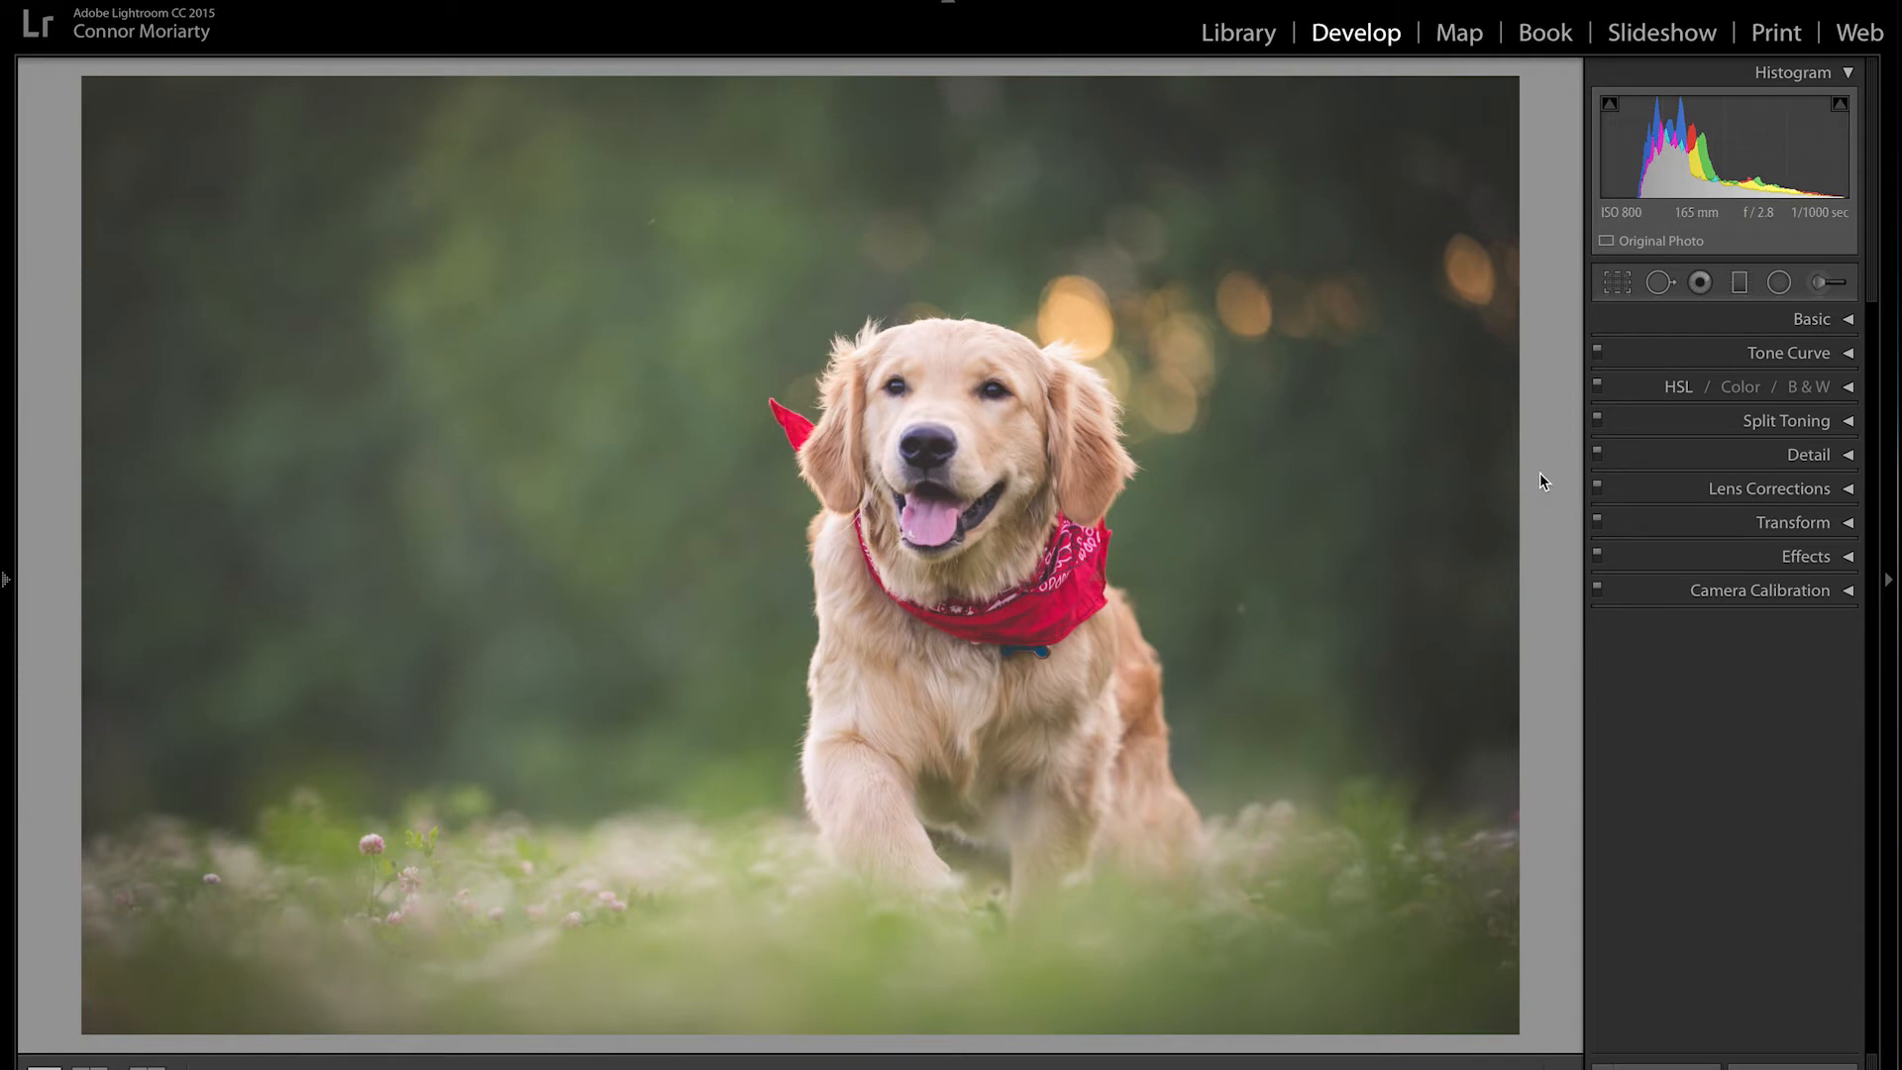
Step: Set the Spot Removal brush to Clone mode with Size 40, Feather 16, Opacity 100
{"action": "left_click", "coordinate": [1670, 284]}
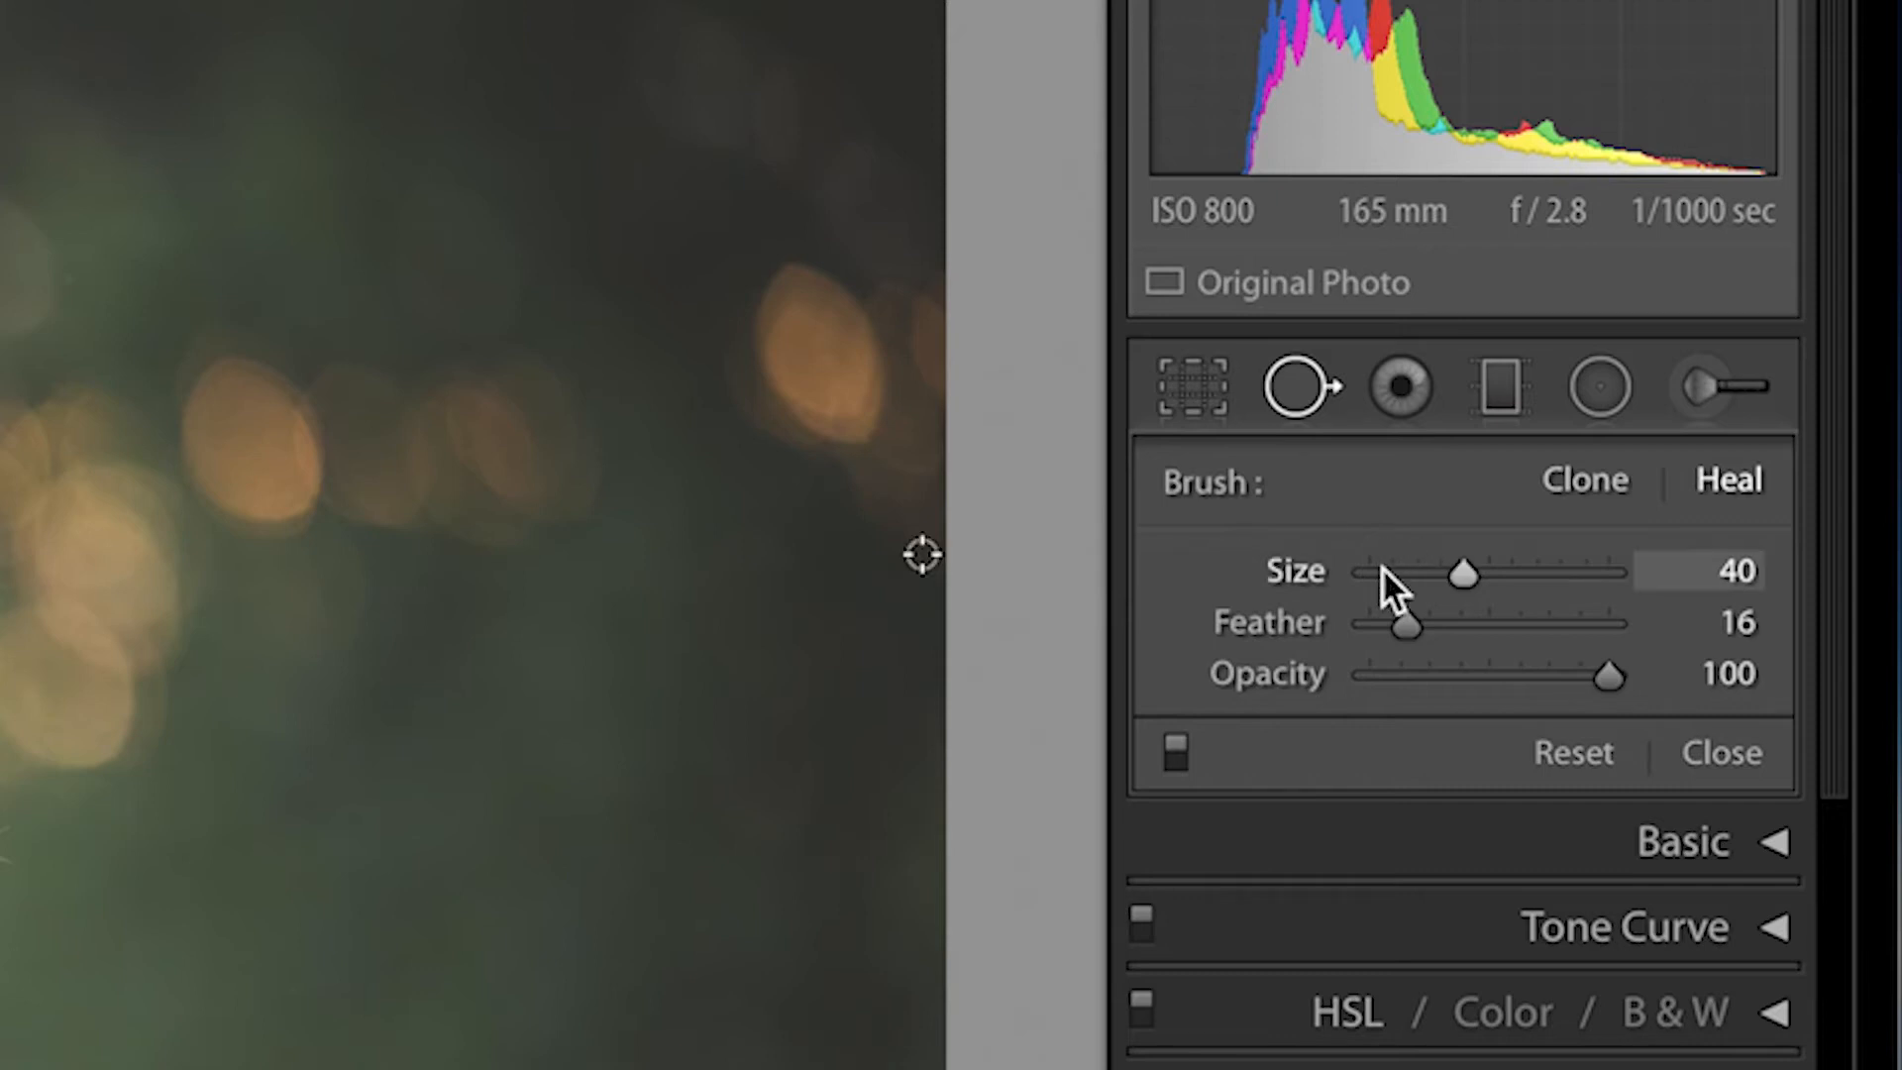
{"action": "left_click", "coordinate": [1571, 480]}
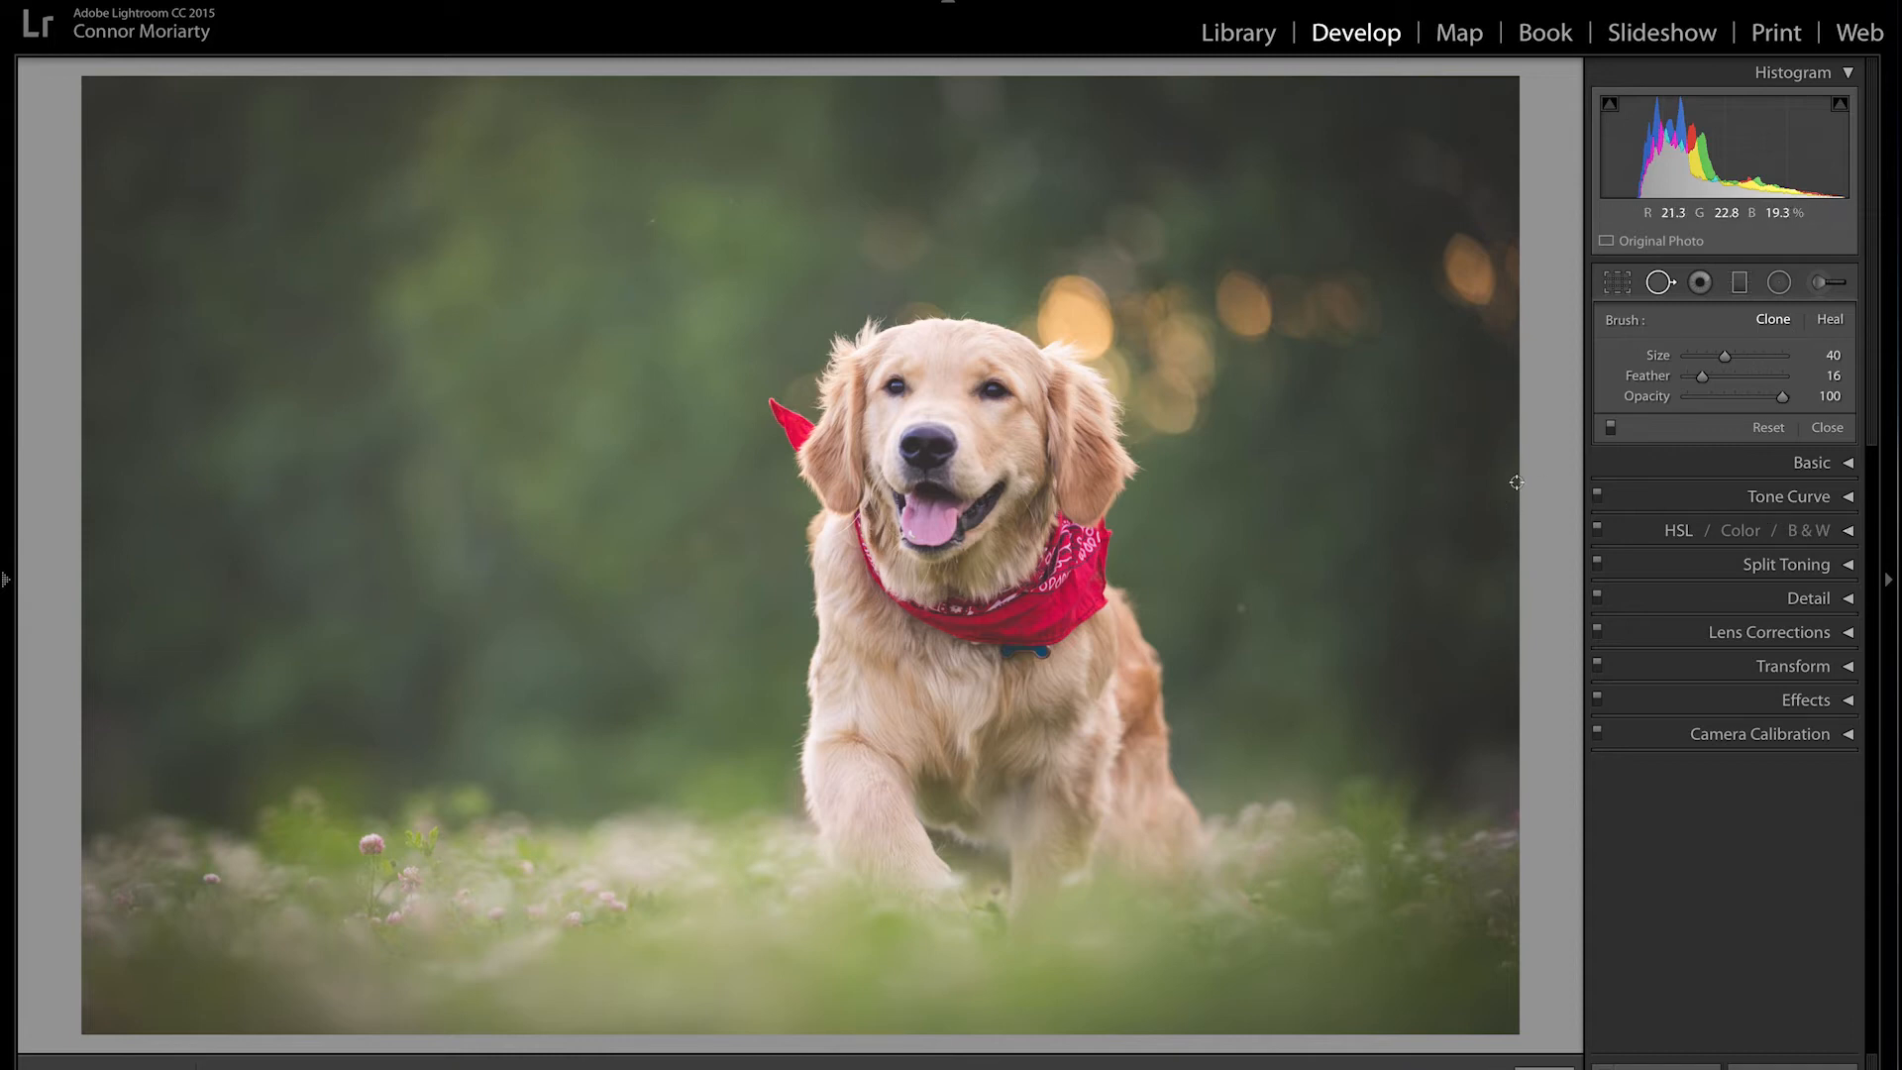
Step: Enlarge the brush and test a clone spot sourced from the dog's head, then delete it
{"action": "left_click_drag", "start_coordinate": [1724, 357], "coordinate": [1799, 363]}
{"action": "left_click", "coordinate": [964, 440]}
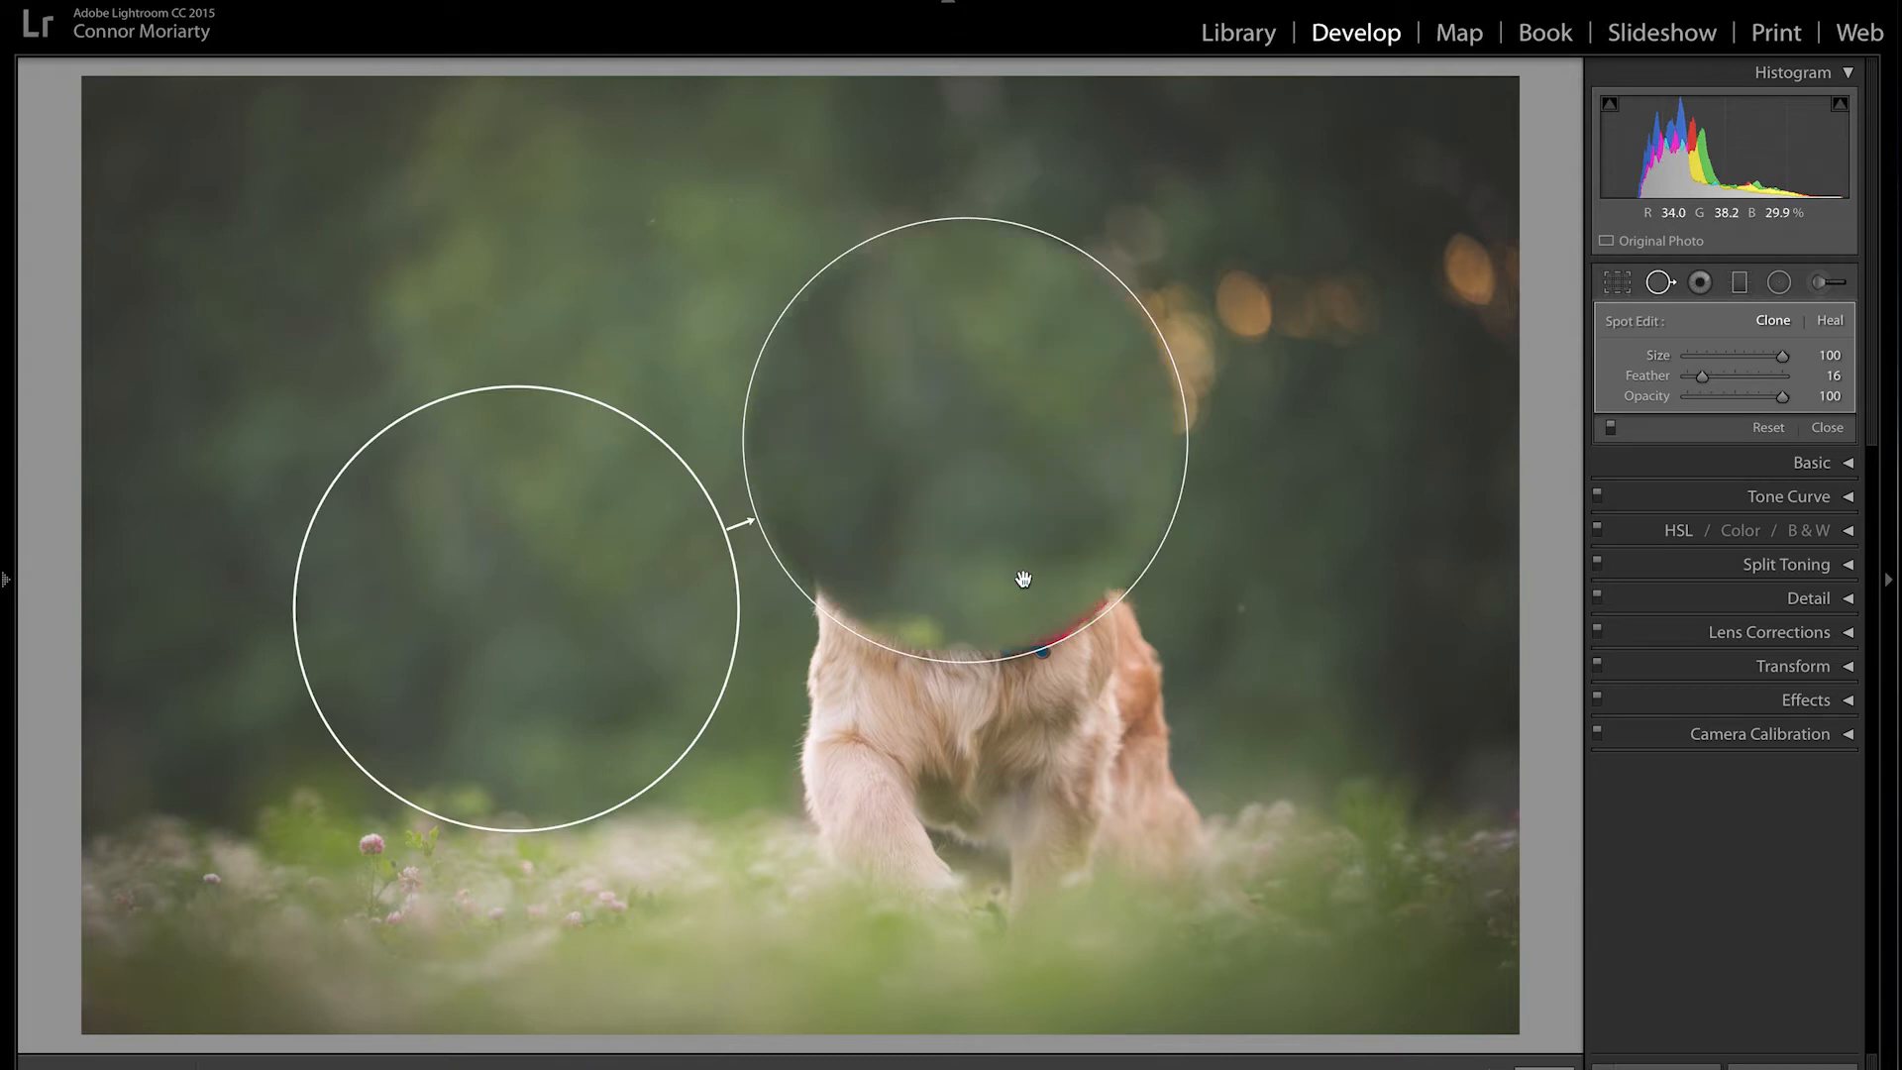
{"action": "key", "text": "ctrl+z"}
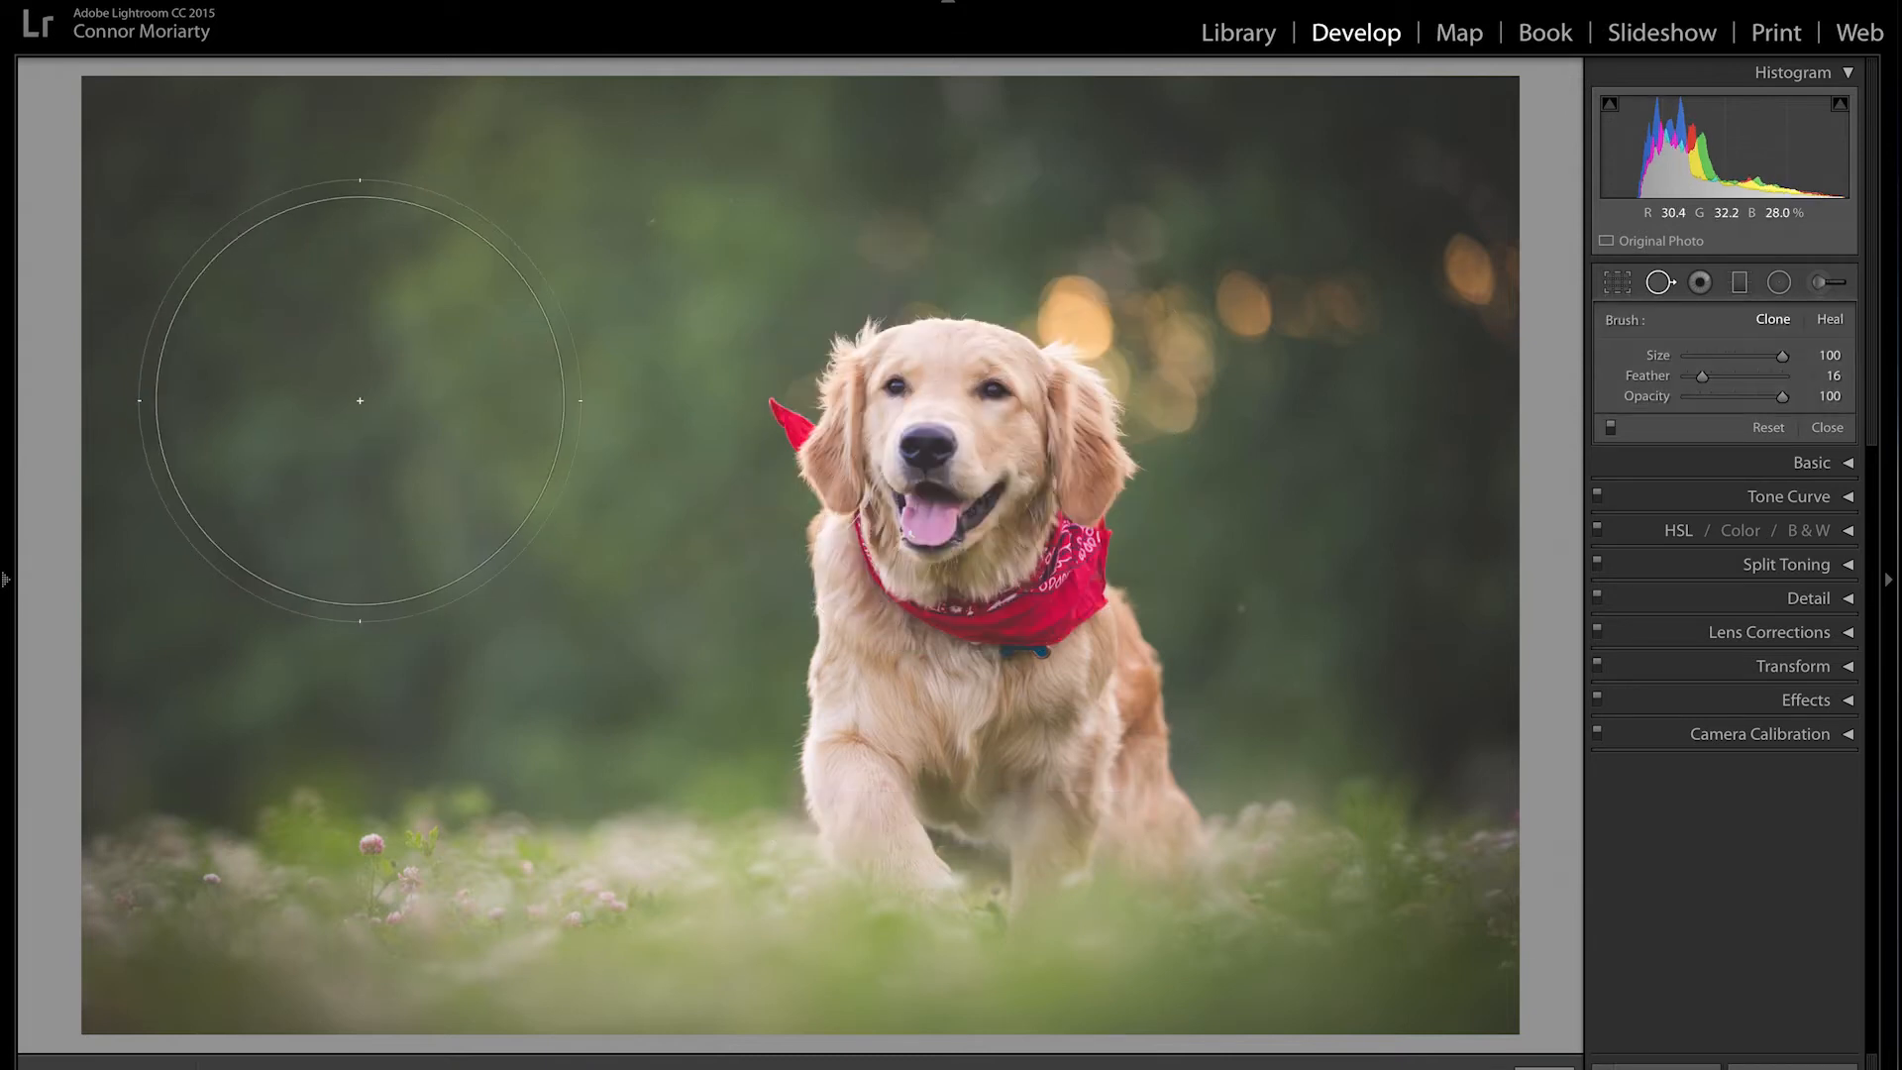
{"action": "left_click", "coordinate": [447, 448]}
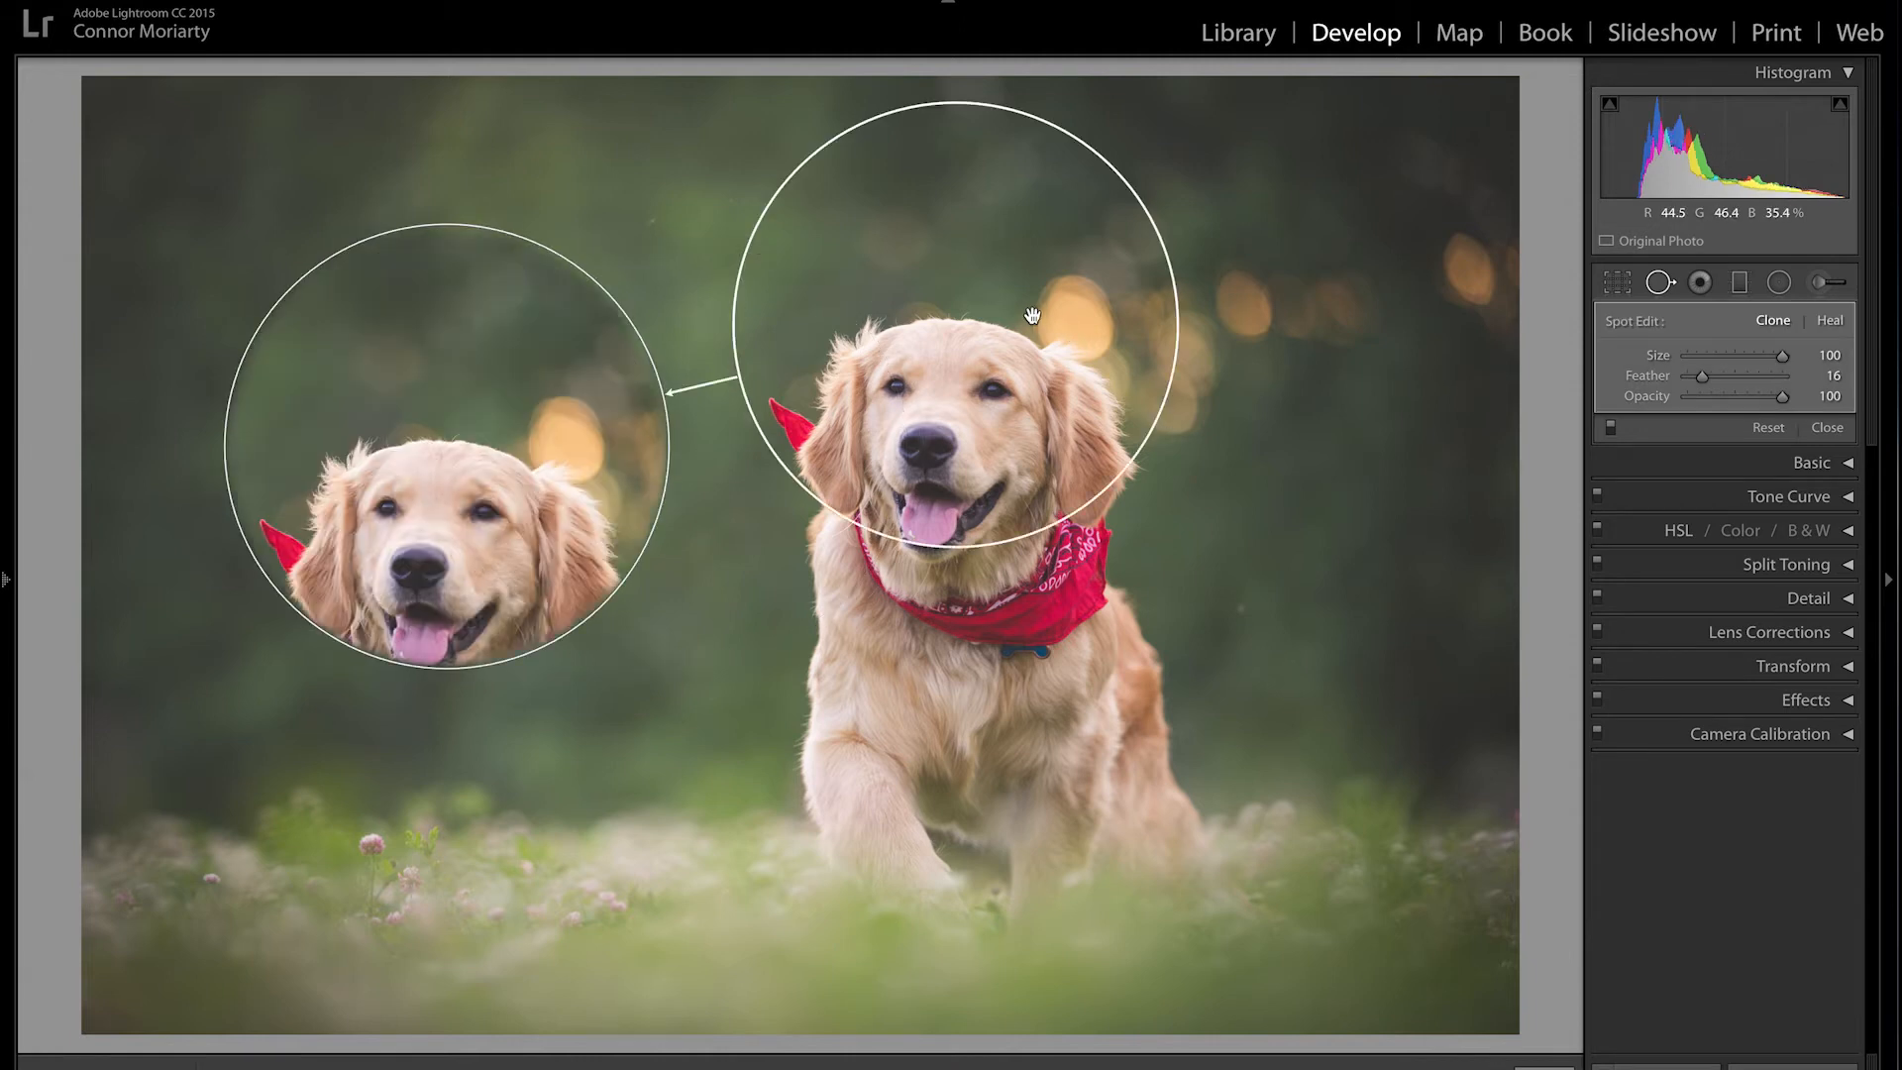
{"action": "mouse_move", "coordinate": [1031, 342]}
{"action": "left_mouse_down"}
{"action": "mouse_move", "coordinate": [958, 362]}
{"action": "mouse_move", "coordinate": [987, 409]}
{"action": "mouse_move", "coordinate": [1110, 485]}
{"action": "mouse_move", "coordinate": [1122, 428]}
{"action": "mouse_move", "coordinate": [1038, 428]}
{"action": "mouse_move", "coordinate": [1008, 439]}
{"action": "mouse_move", "coordinate": [1011, 463]}
{"action": "left_mouse_up"}
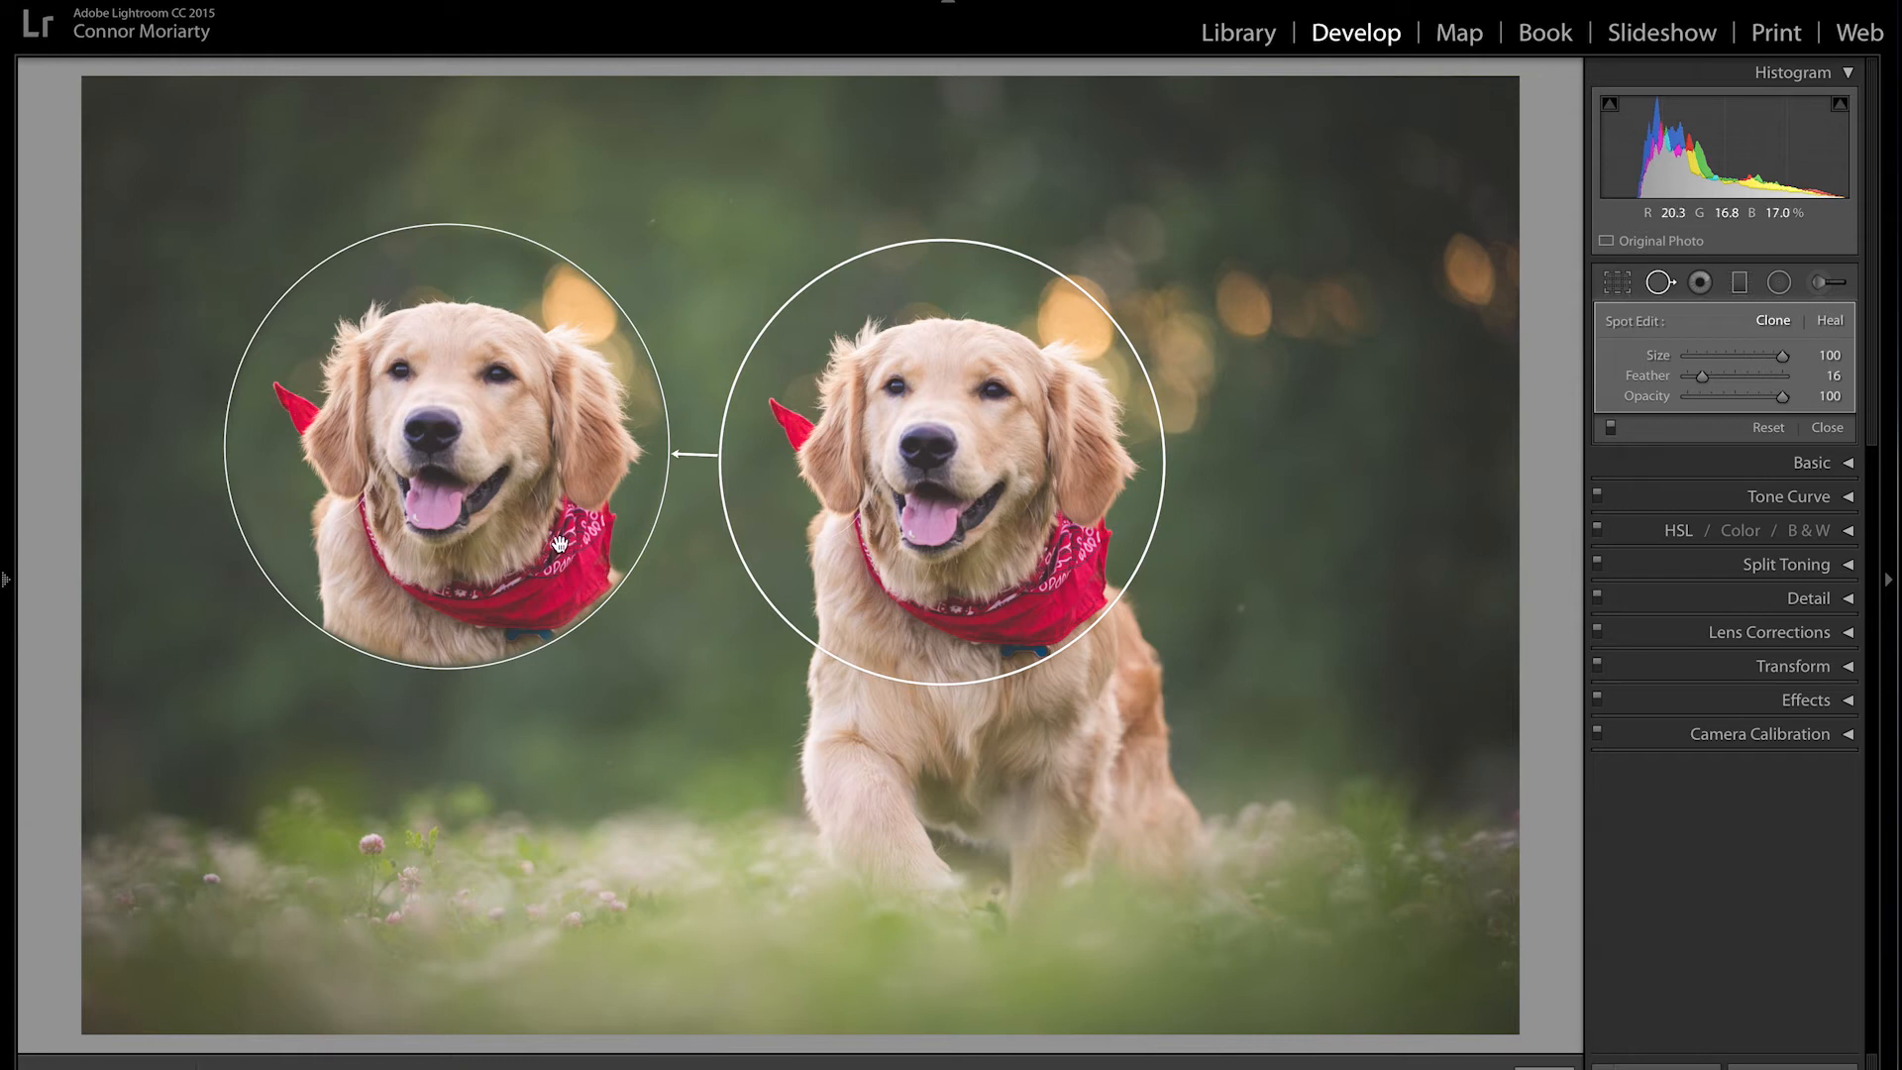
{"action": "left_click", "coordinate": [437, 433], "text": "alt"}
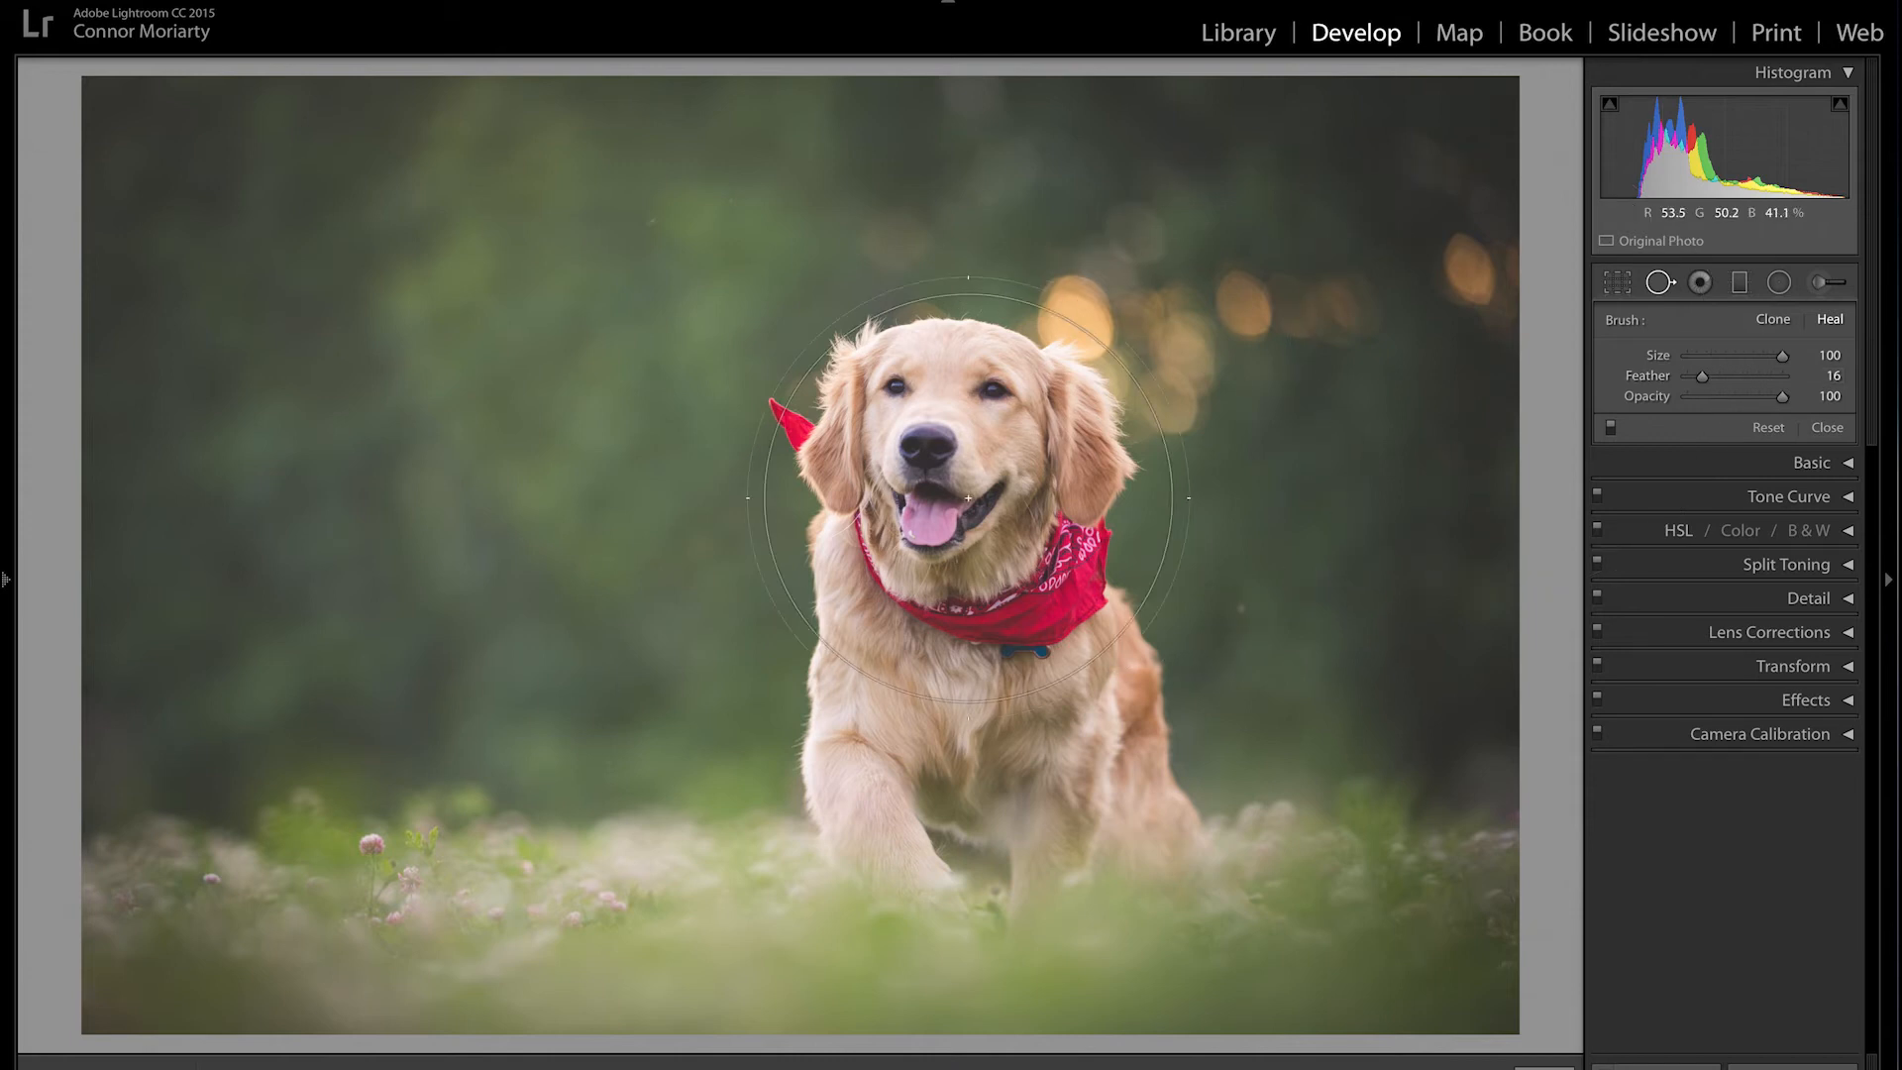
Step: Heal a spot on the zoomed-in tongue with a size 39 brush, sampling from the forehead
{"action": "left_click_drag", "start_coordinate": [1781, 356], "coordinate": [1763, 359]}
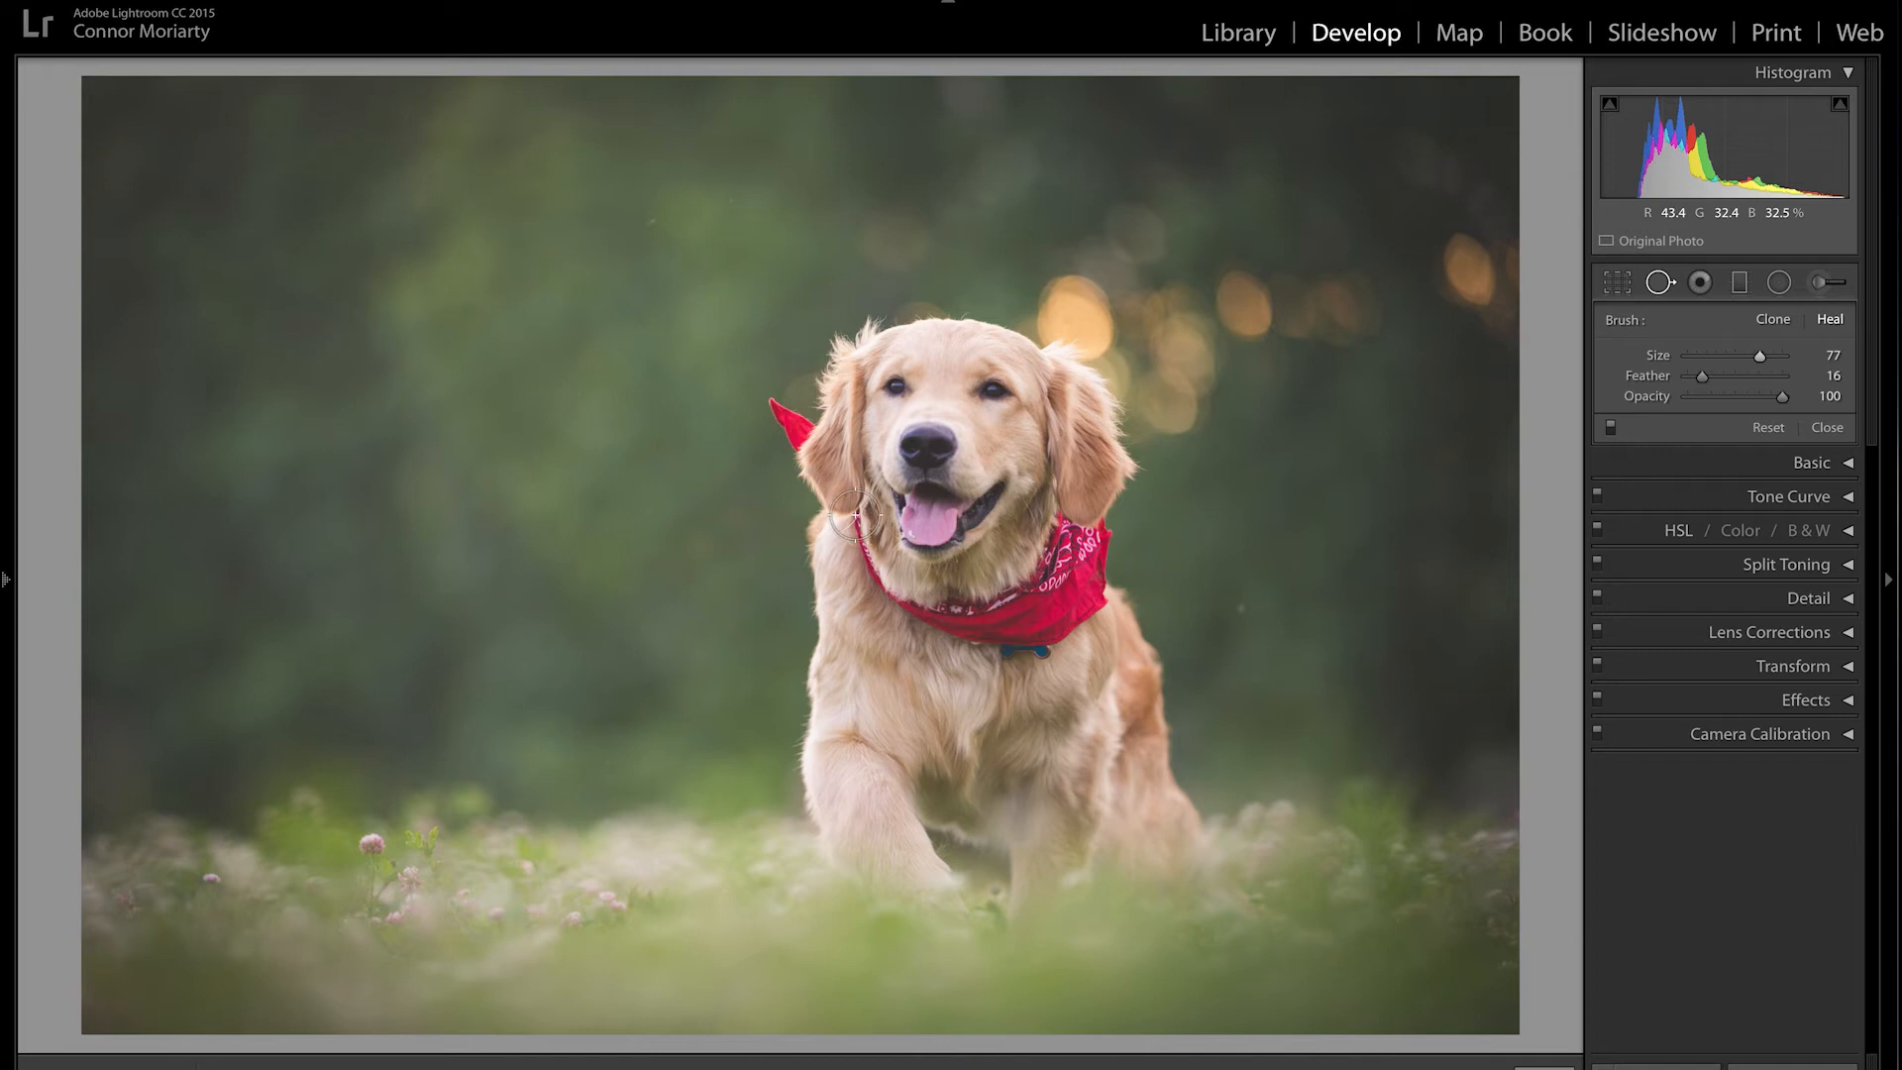
{"action": "left_click", "coordinate": [919, 531]}
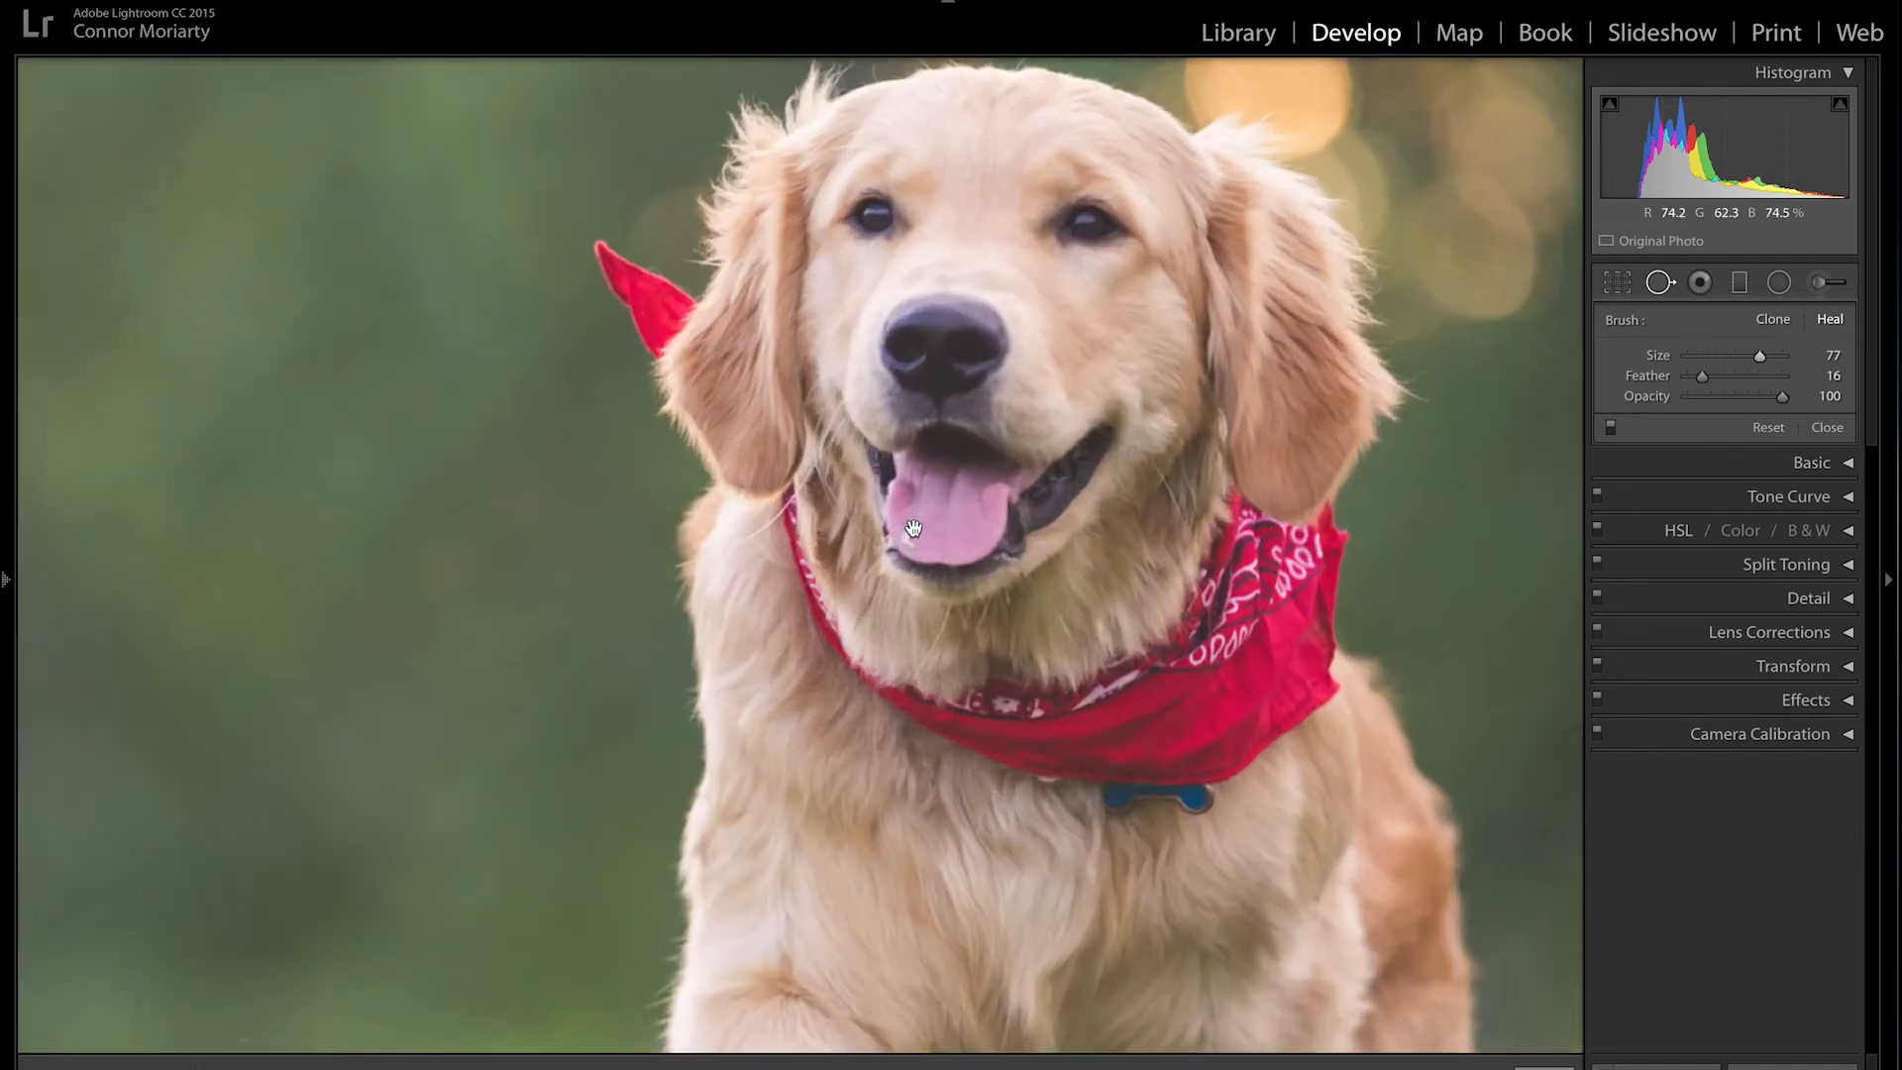
{"action": "scroll", "coordinate": [924, 531], "scroll_direction": "down", "scroll_amount": 2}
{"action": "scroll", "coordinate": [919, 528], "scroll_direction": "down", "scroll_amount": 5}
{"action": "scroll", "coordinate": [917, 531], "scroll_direction": "down", "scroll_amount": 4}
{"action": "left_click", "coordinate": [910, 537]}
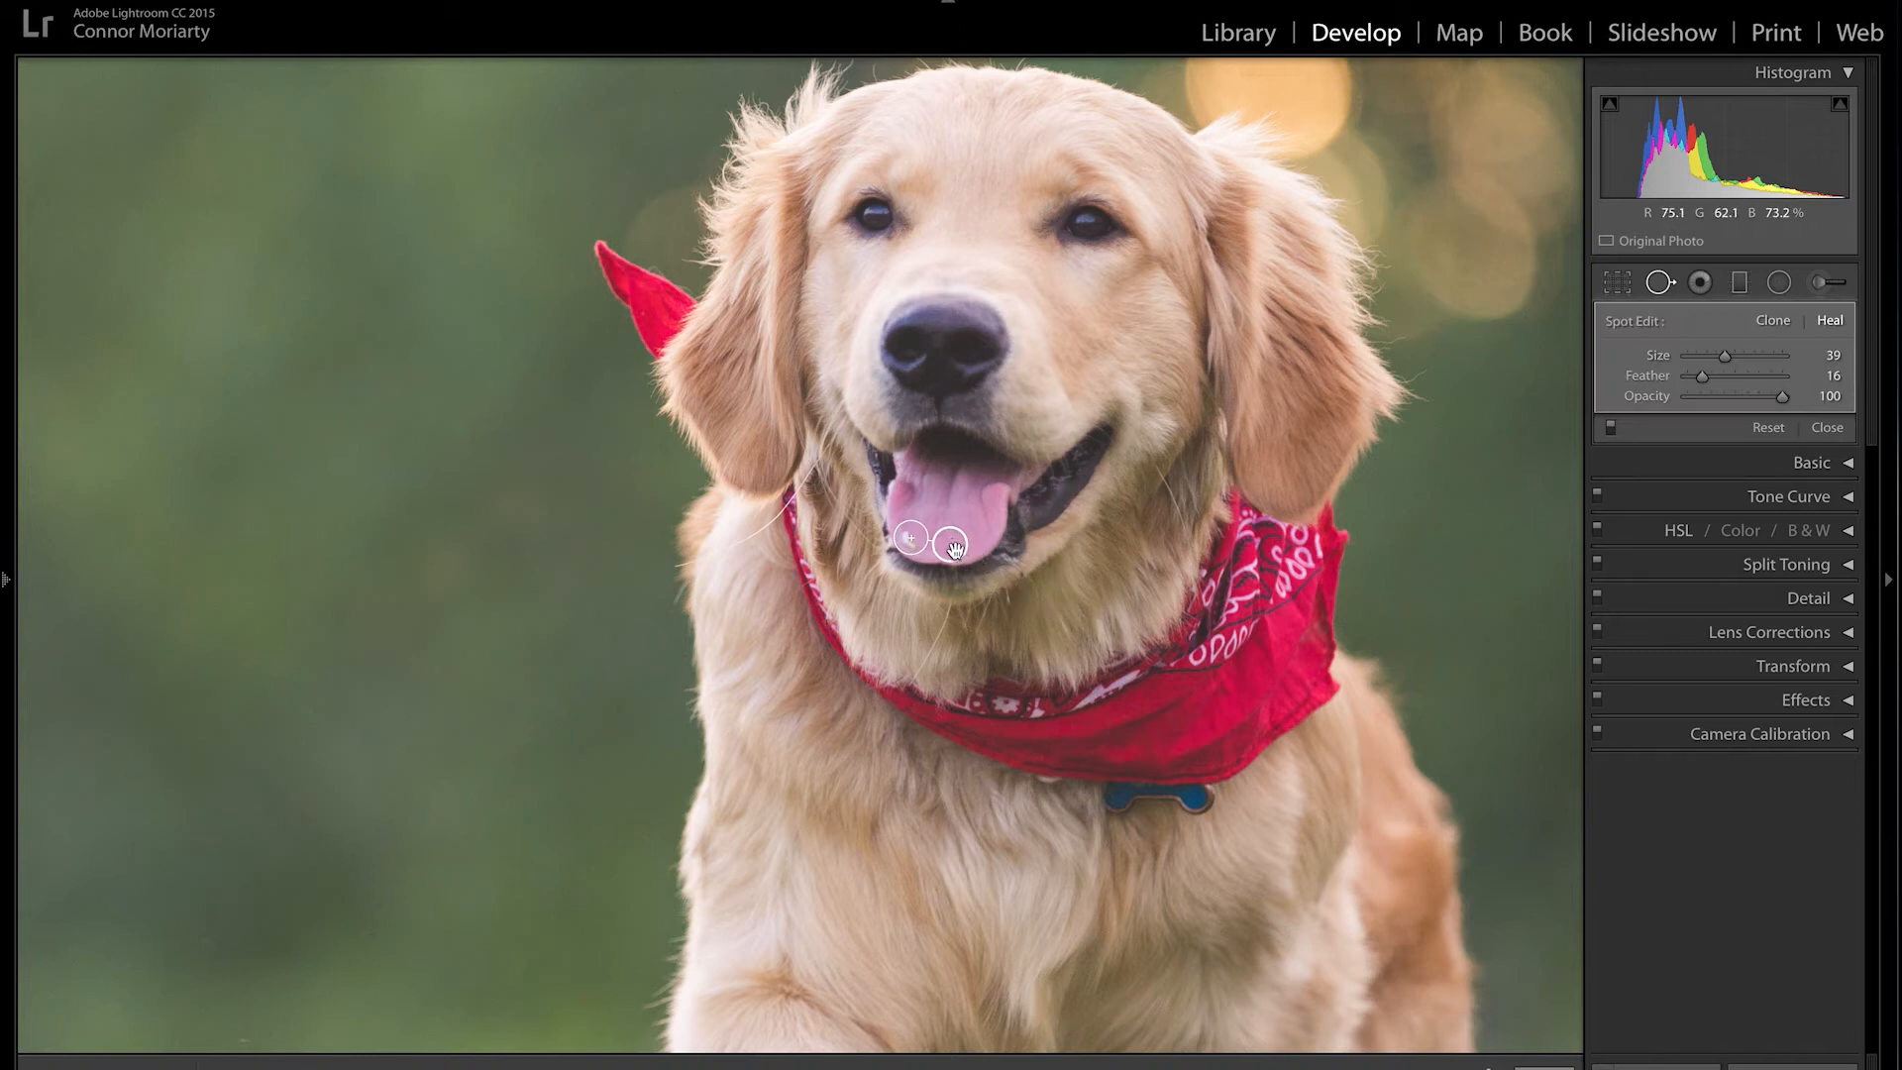
{"action": "mouse_move", "coordinate": [953, 551]}
{"action": "left_mouse_down"}
{"action": "mouse_move", "coordinate": [971, 597]}
{"action": "mouse_move", "coordinate": [1063, 614]}
{"action": "mouse_move", "coordinate": [1151, 507]}
{"action": "mouse_move", "coordinate": [828, 270]}
{"action": "mouse_move", "coordinate": [587, 381]}
{"action": "mouse_move", "coordinate": [552, 479]}
{"action": "mouse_move", "coordinate": [624, 594]}
{"action": "mouse_move", "coordinate": [811, 668]}
{"action": "mouse_move", "coordinate": [968, 542]}
{"action": "left_mouse_up"}
{"action": "left_click", "coordinate": [1589, 369]}
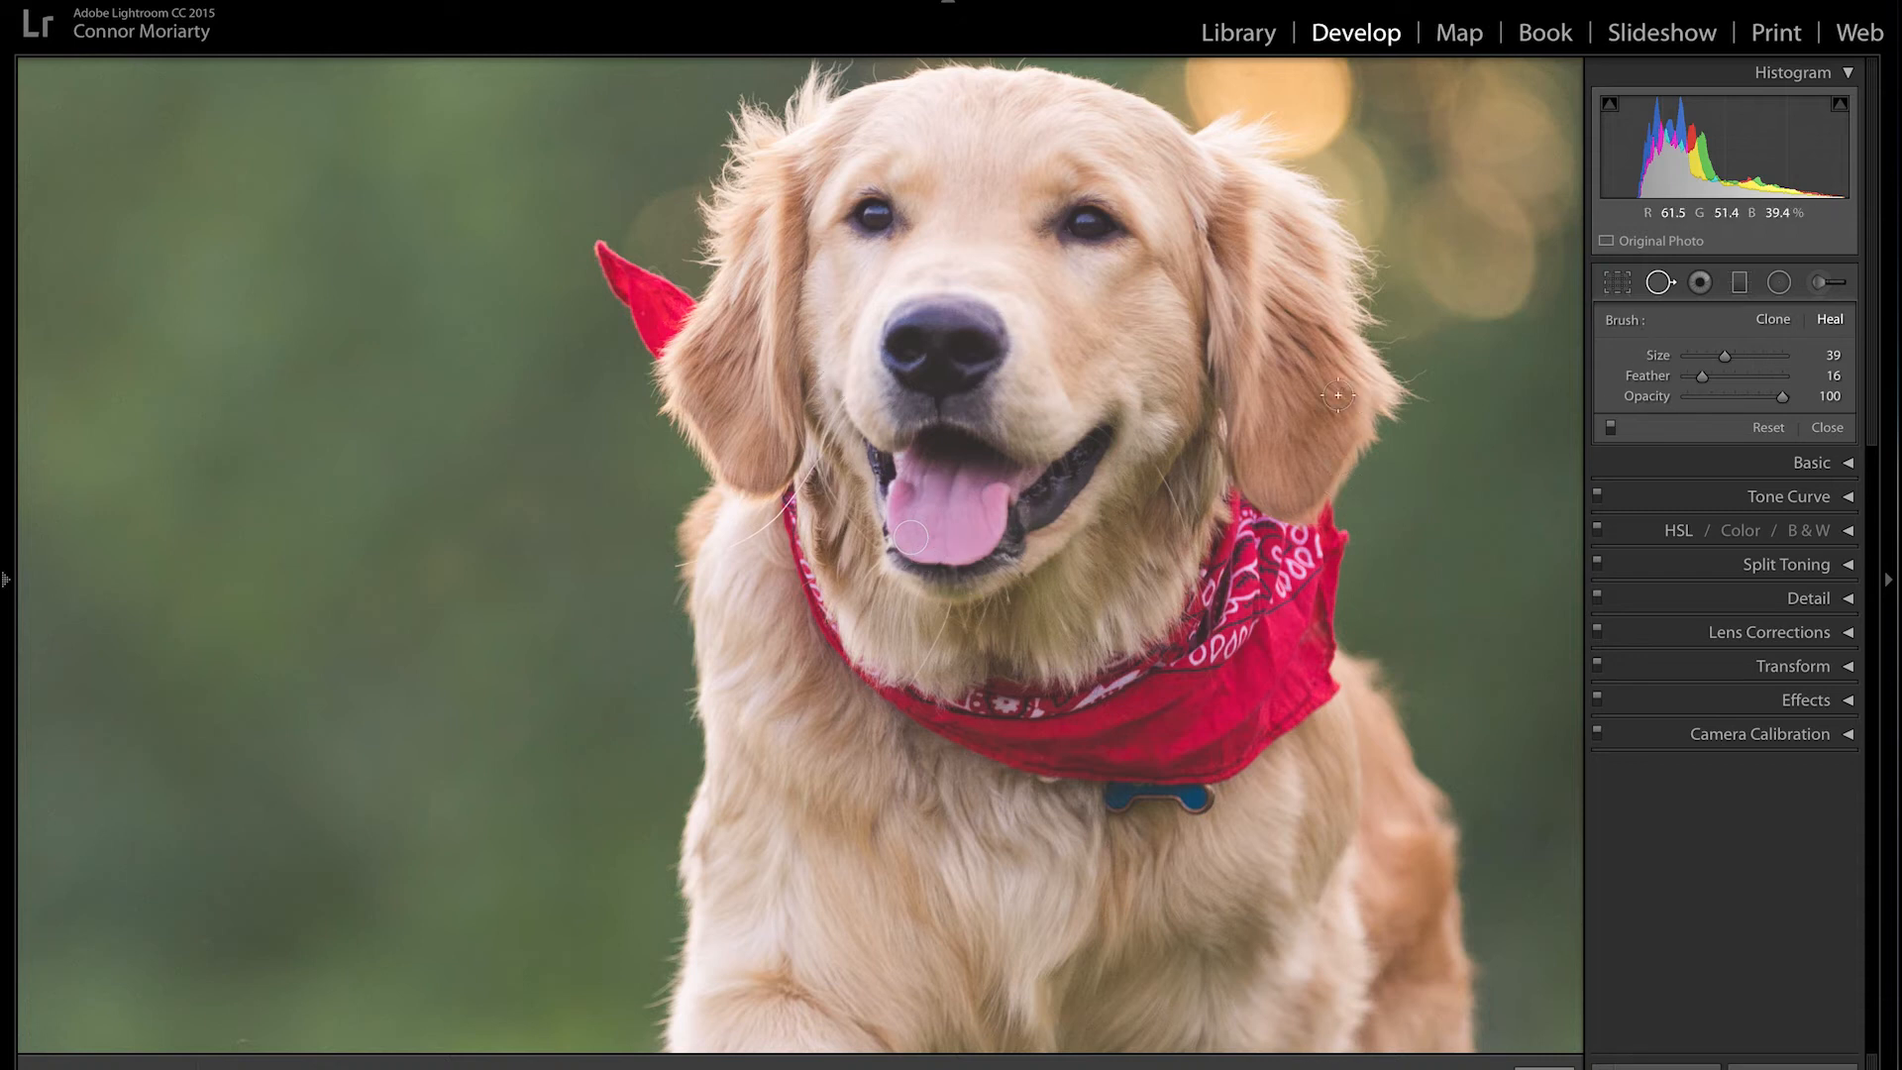
{"action": "left_click", "coordinate": [954, 396]}
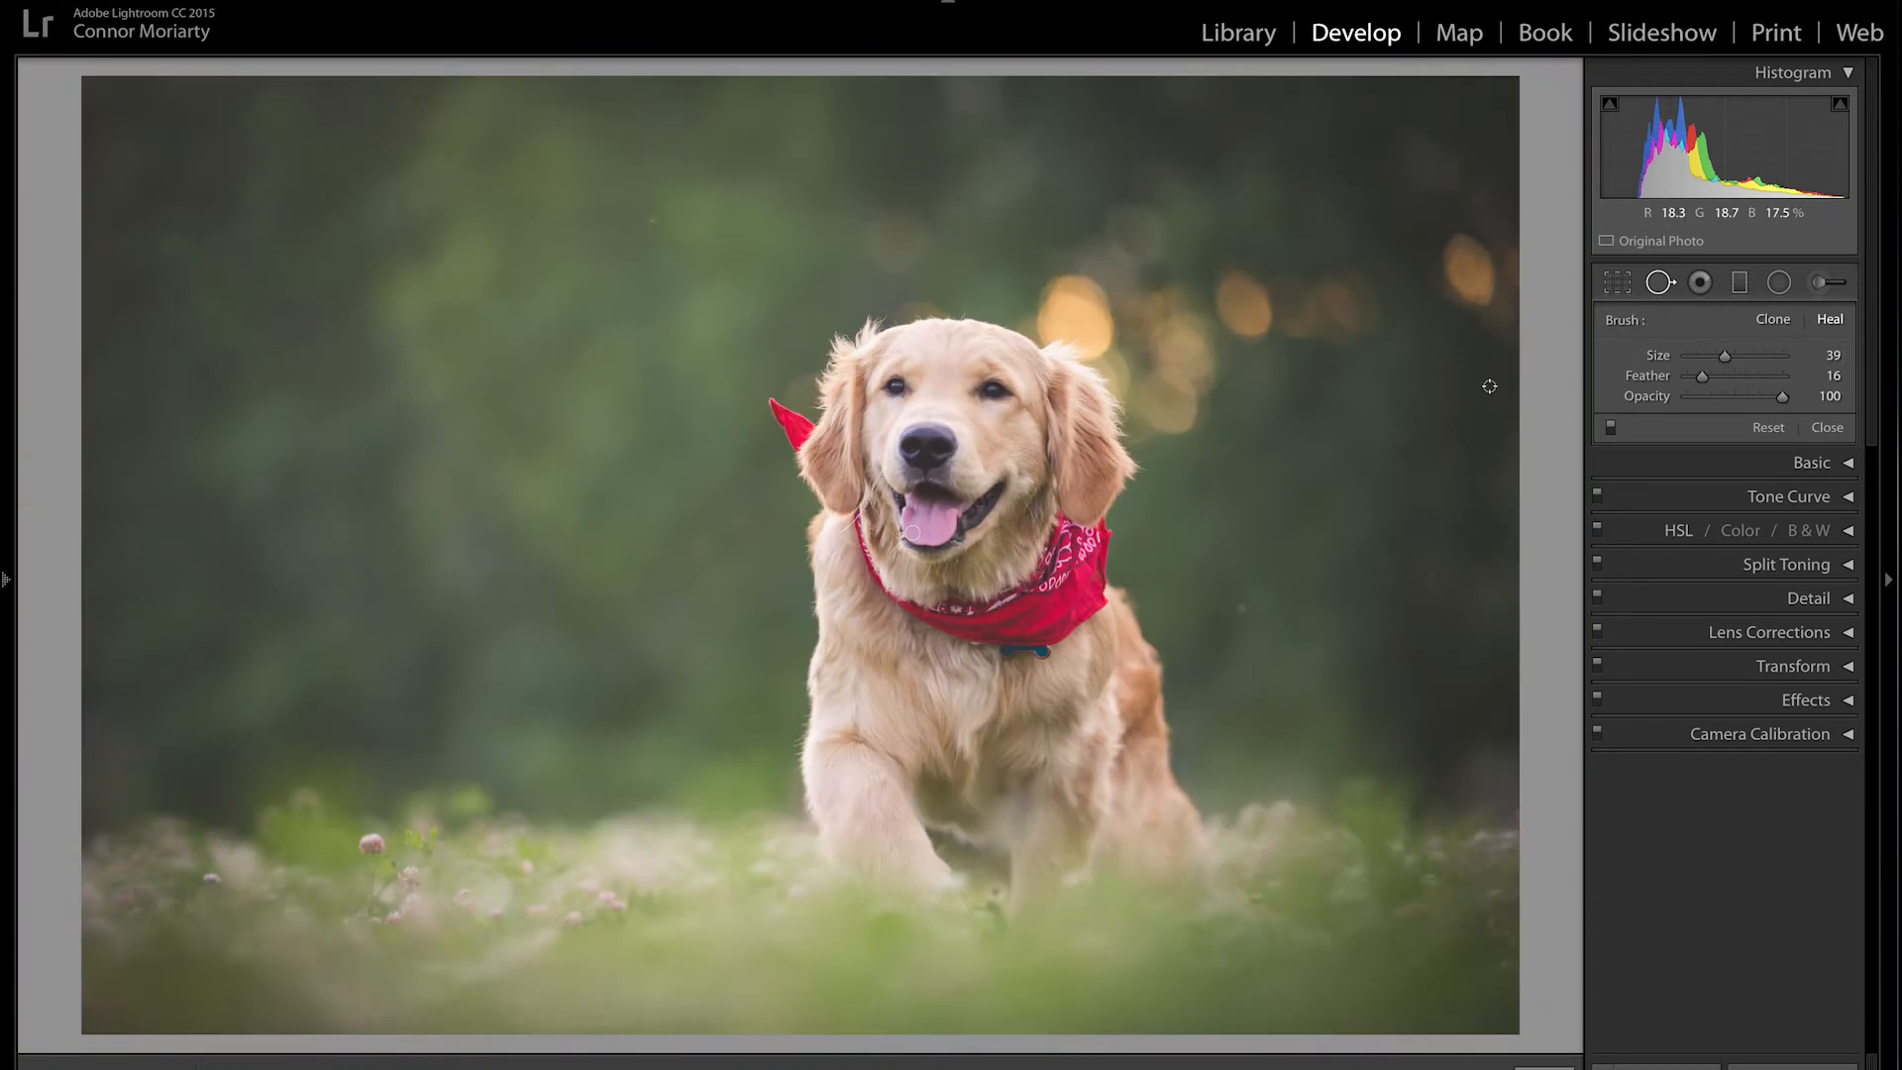
Step: Heal the upper-left background with a Size 95, Feather 58 brush, sourced from the bokeh
{"action": "mouse_move", "coordinate": [1742, 356]}
{"action": "left_mouse_down"}
{"action": "mouse_move", "coordinate": [1773, 355]}
{"action": "mouse_move", "coordinate": [1739, 377]}
{"action": "mouse_move", "coordinate": [1804, 394]}
{"action": "left_mouse_up"}
{"action": "mouse_move", "coordinate": [1847, 385]}
{"action": "left_mouse_down"}
{"action": "mouse_move", "coordinate": [1783, 377]}
{"action": "mouse_move", "coordinate": [1747, 396]}
{"action": "left_mouse_up"}
{"action": "scroll", "coordinate": [556, 334], "scroll_direction": "up", "scroll_amount": 2}
{"action": "left_click", "coordinate": [541, 336]}
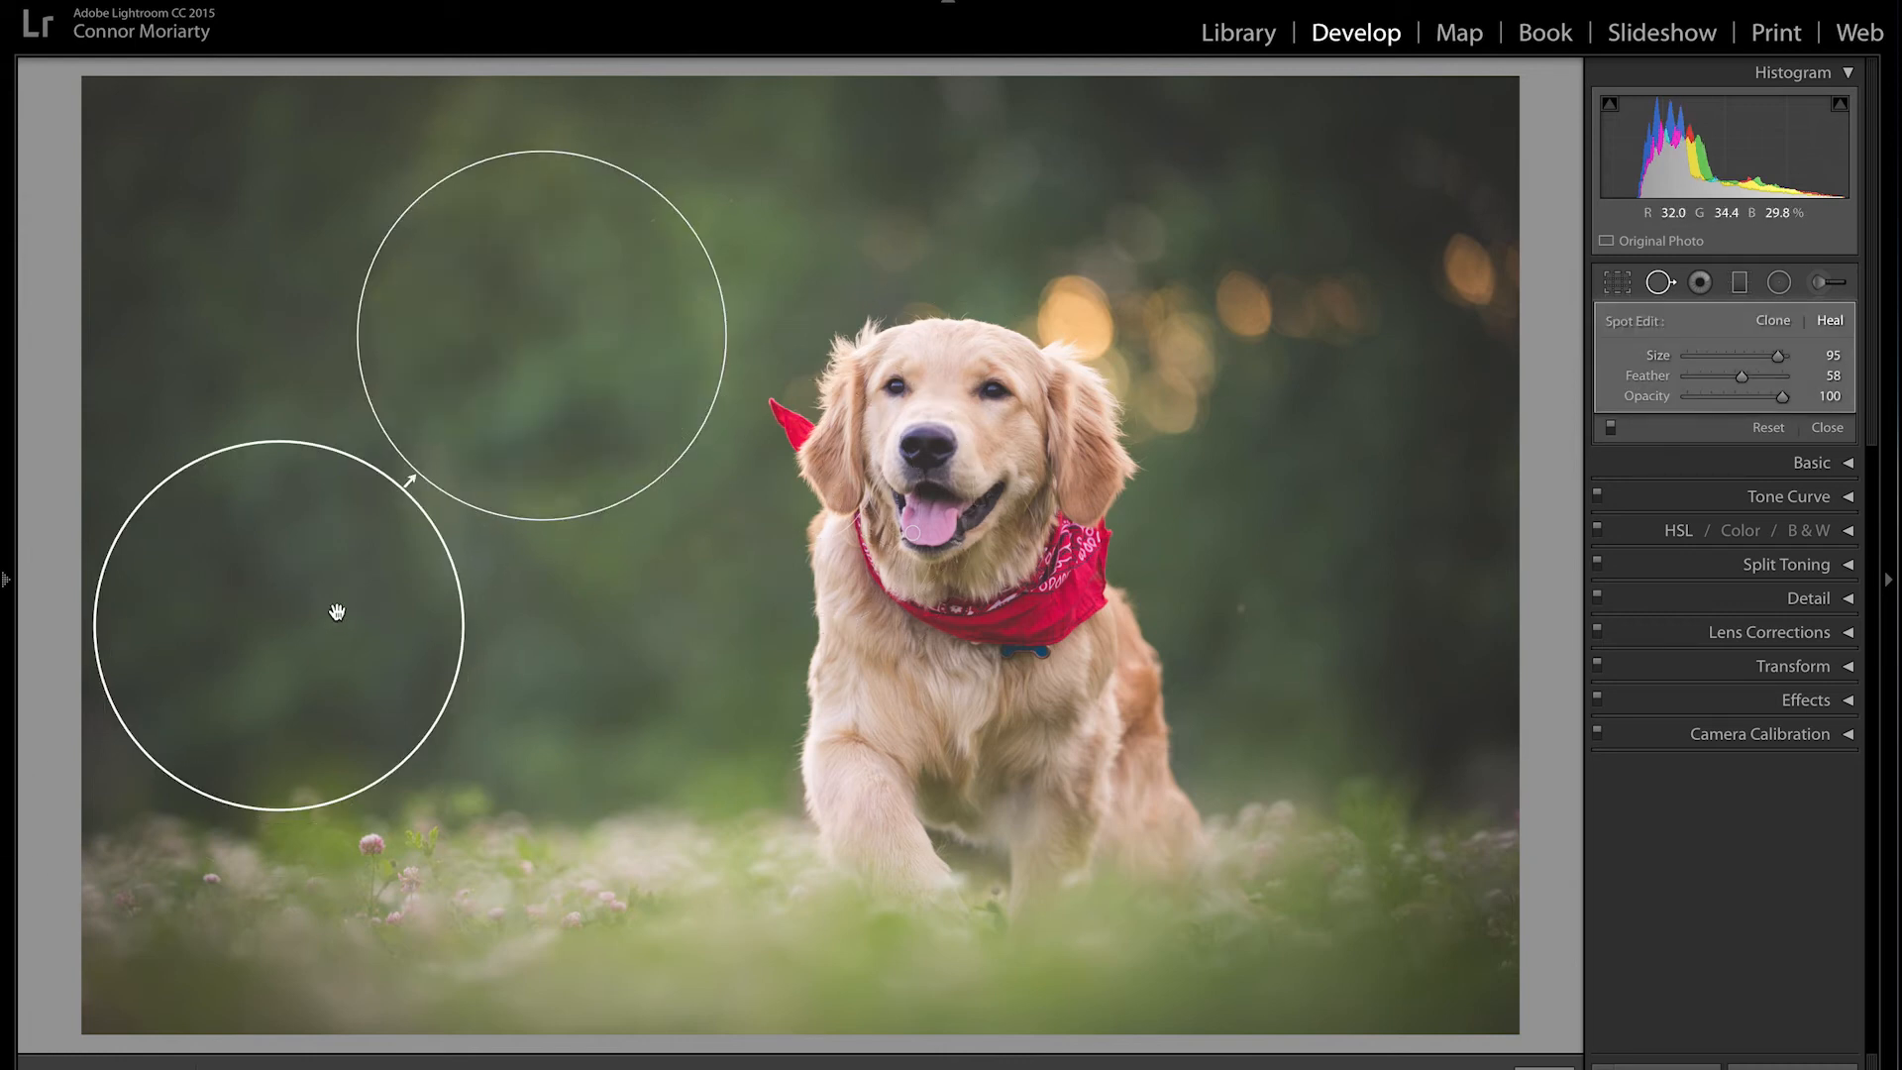
{"action": "mouse_move", "coordinate": [466, 664]}
{"action": "left_mouse_down"}
{"action": "mouse_move", "coordinate": [621, 658]}
{"action": "mouse_move", "coordinate": [1201, 473]}
{"action": "mouse_move", "coordinate": [1245, 391]}
{"action": "left_mouse_up"}
{"action": "mouse_move", "coordinate": [1275, 321]}
{"action": "left_mouse_down"}
{"action": "mouse_move", "coordinate": [1288, 273]}
{"action": "mouse_move", "coordinate": [1343, 289]}
{"action": "left_mouse_up"}
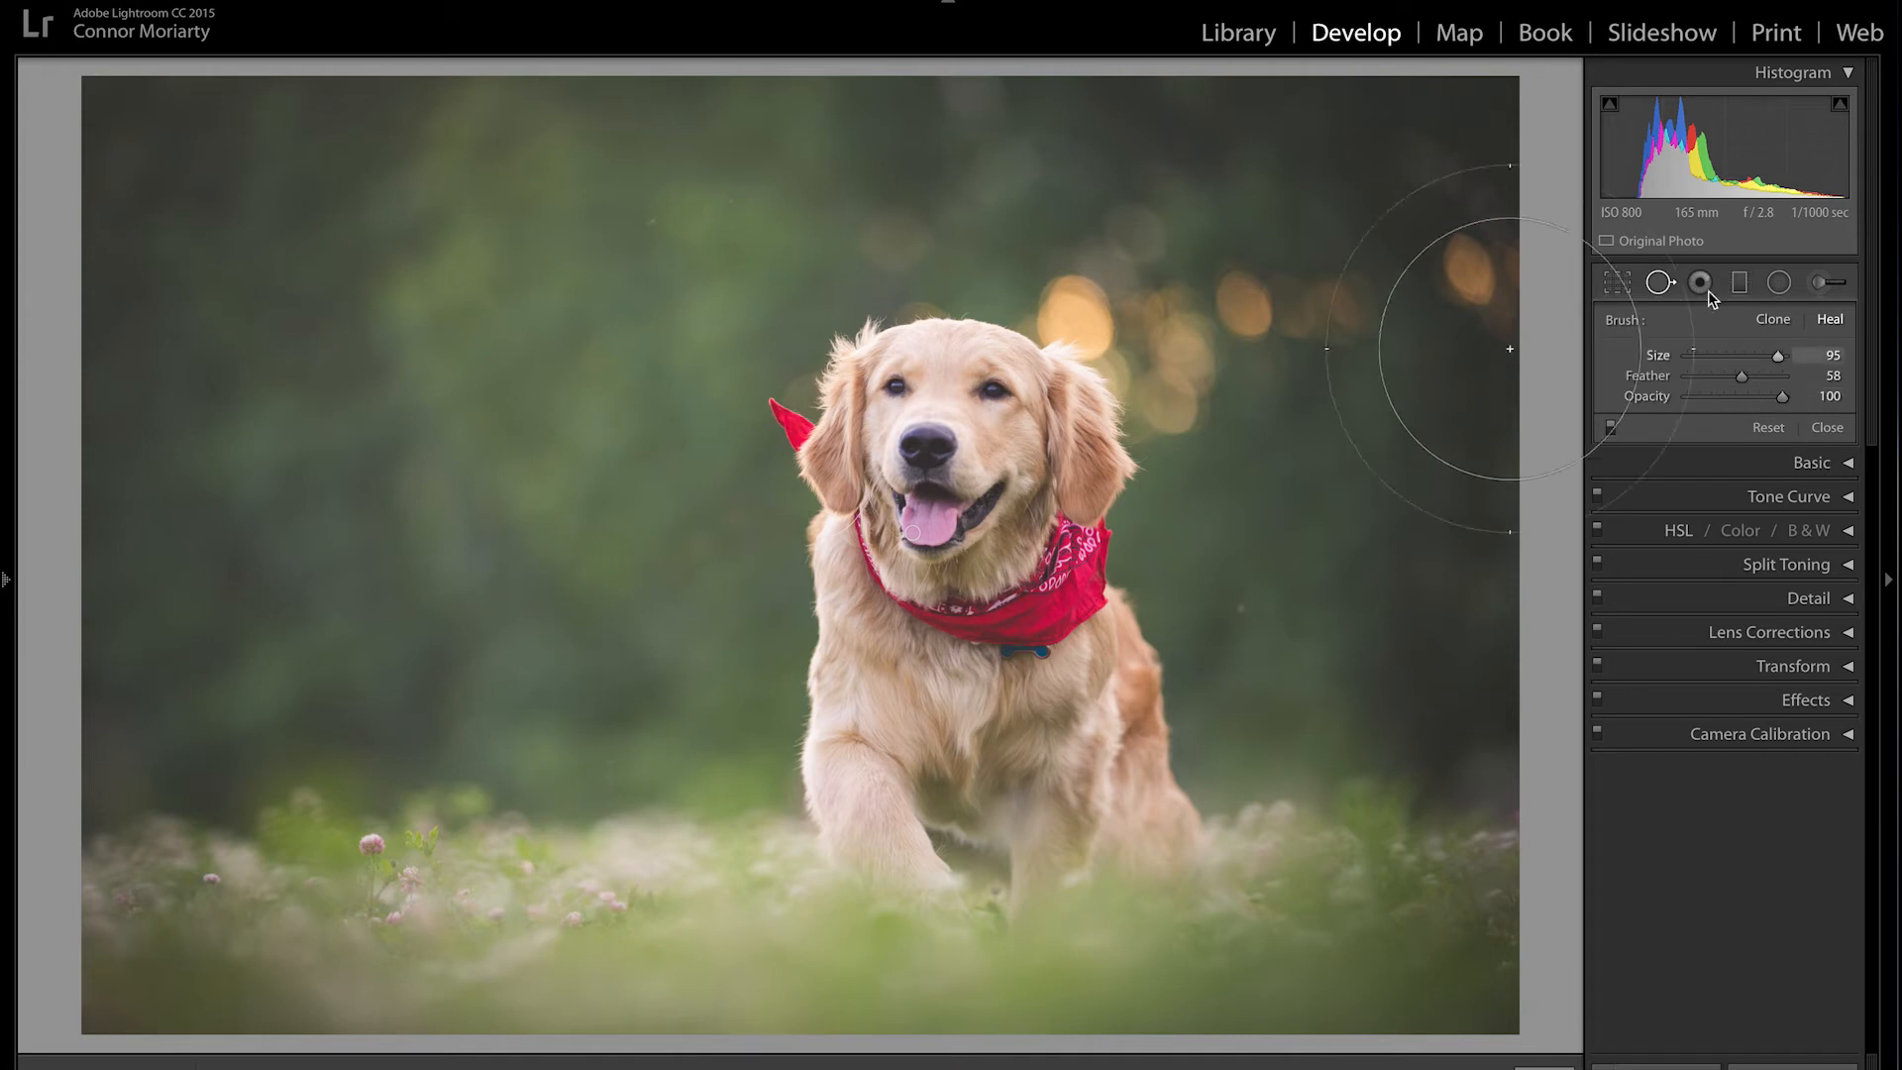
Step: Close spot removal, briefly enter Red Eye Correction, then exit back to the Develop panels
{"action": "left_click", "coordinate": [1664, 285]}
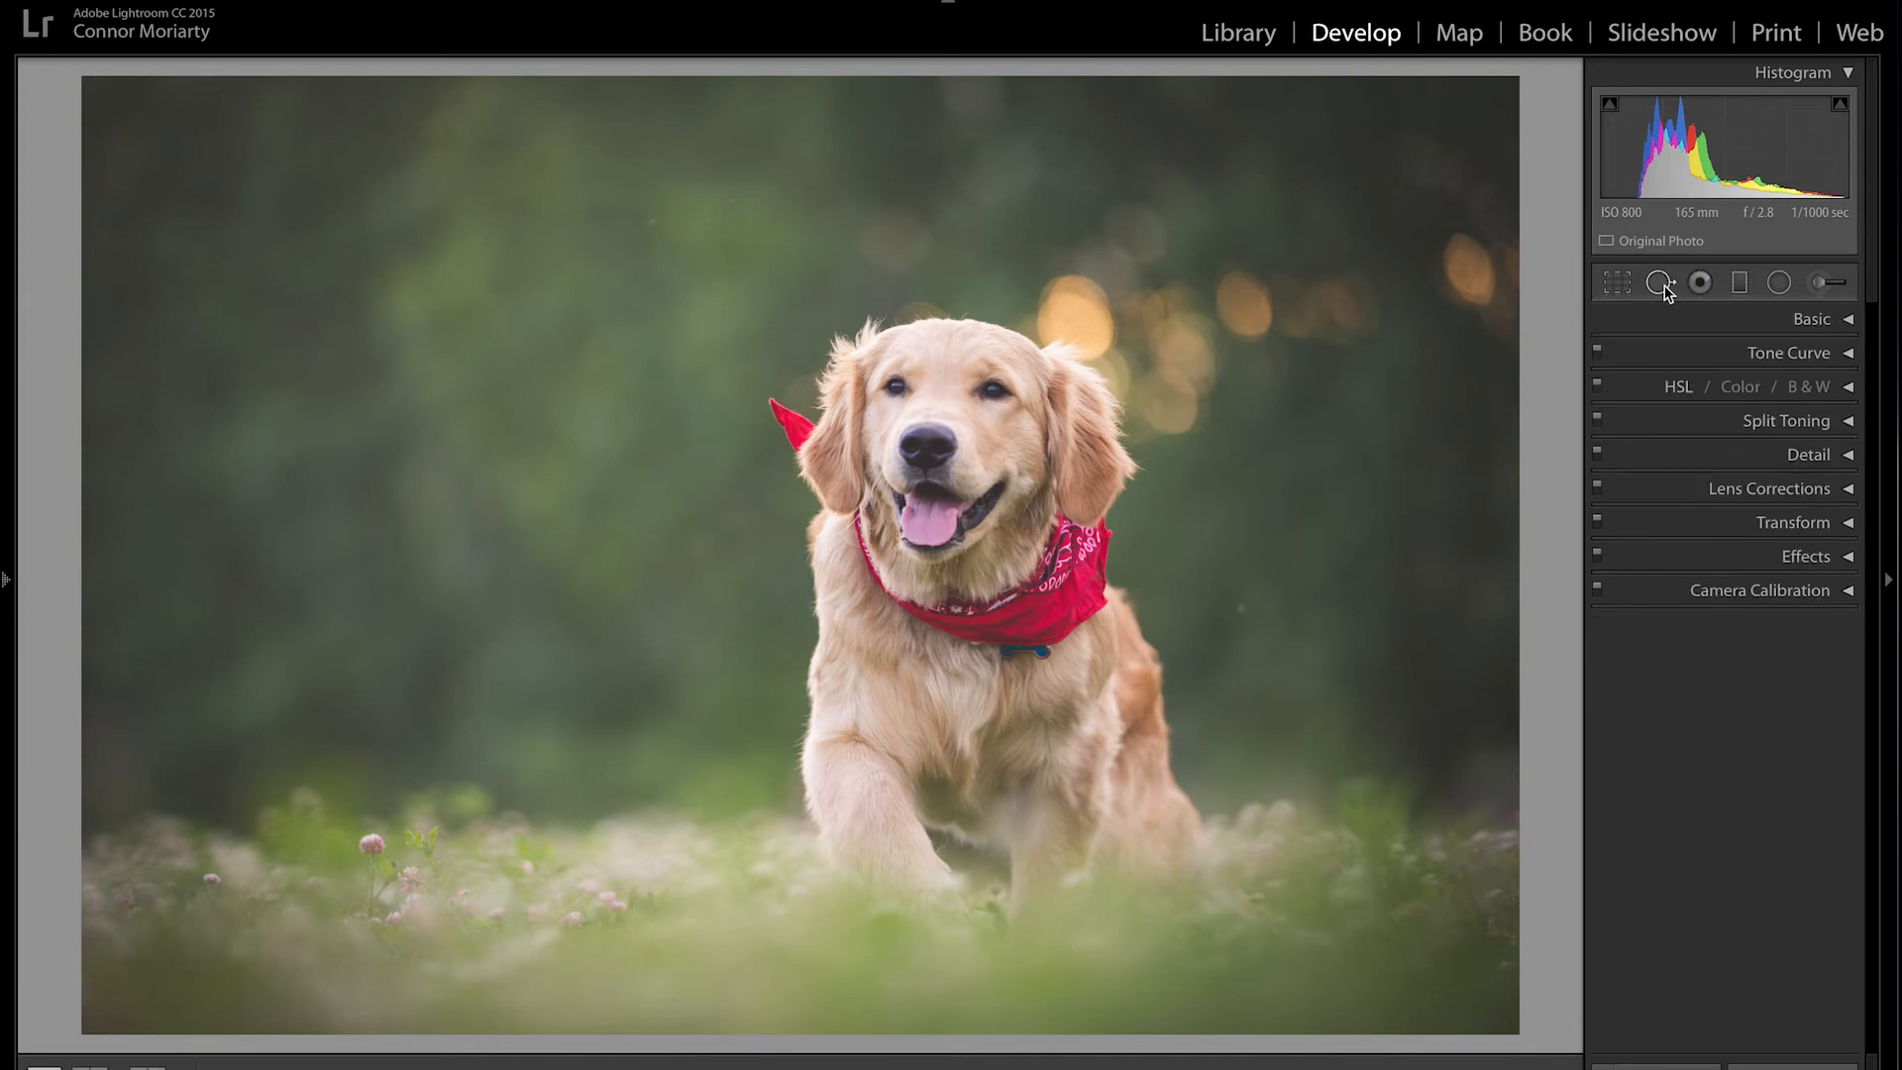
{"action": "left_click", "coordinate": [1701, 285]}
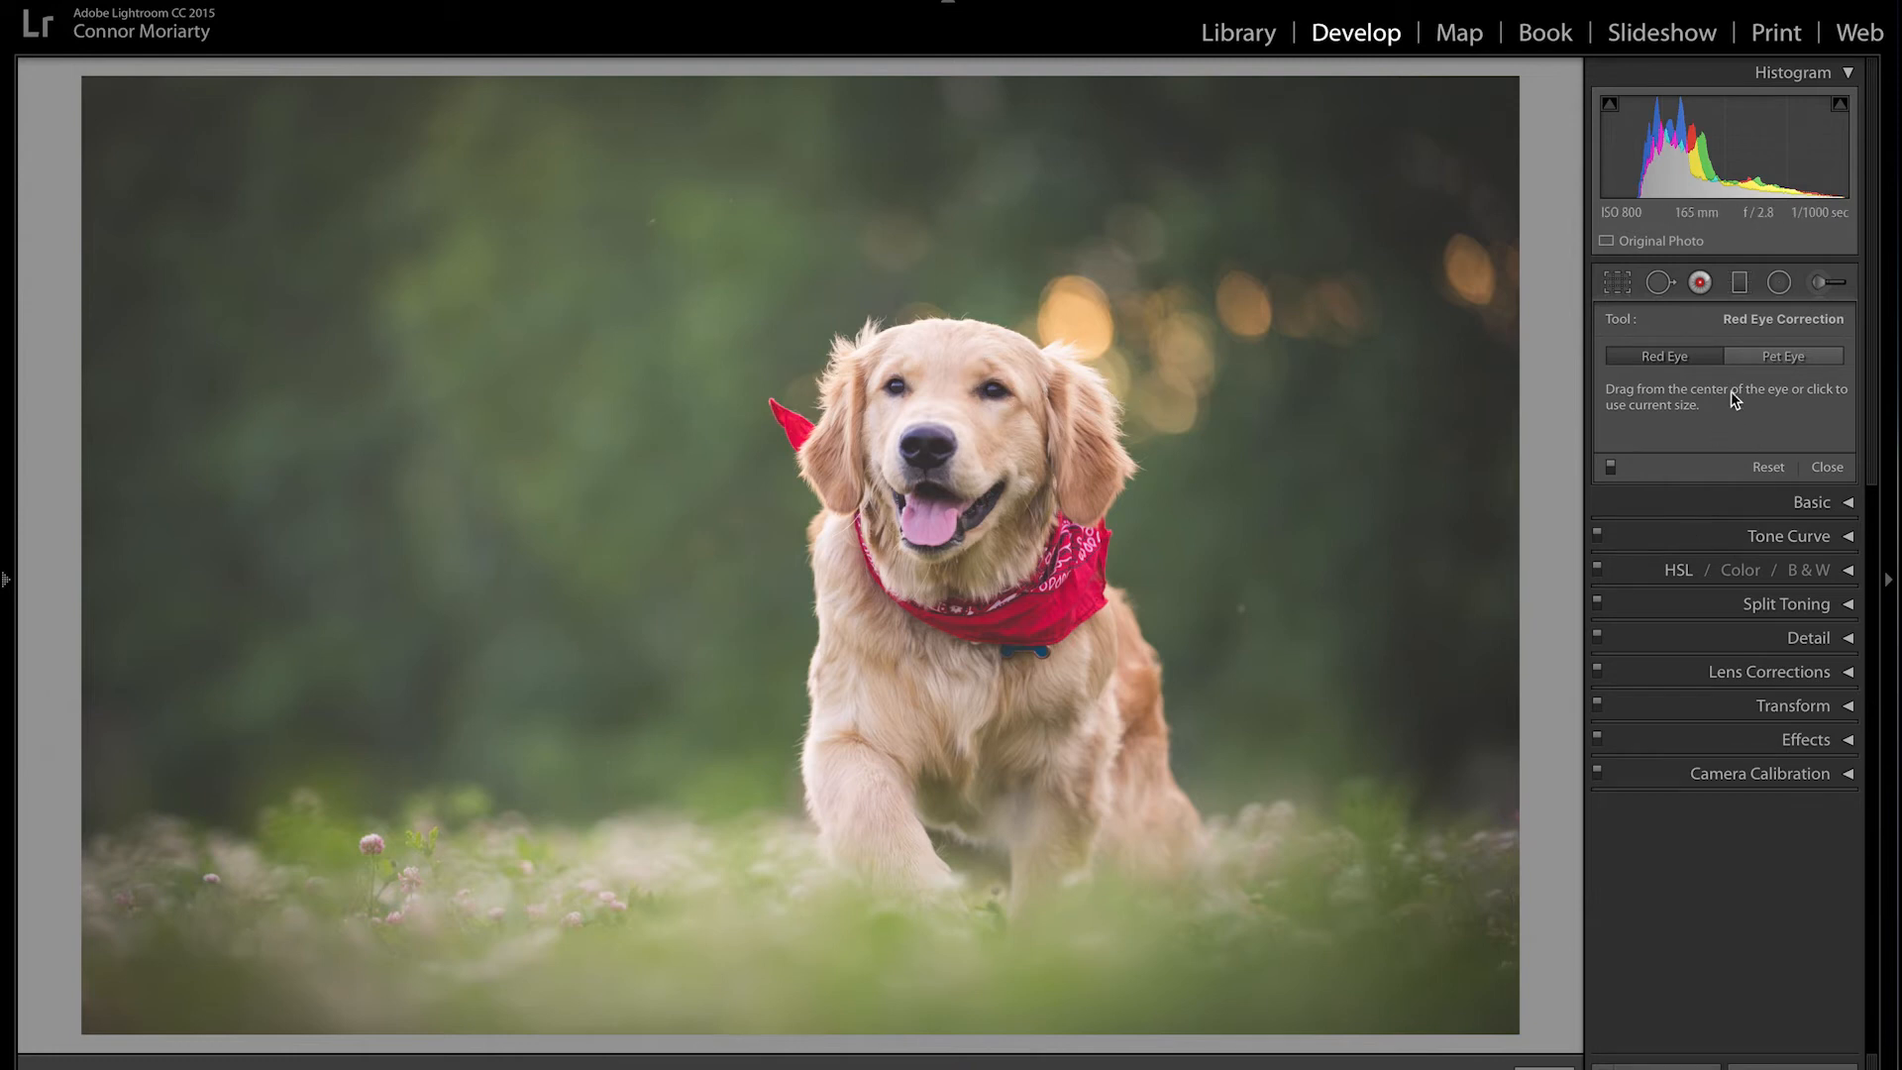
{"action": "left_click", "coordinate": [1704, 283]}
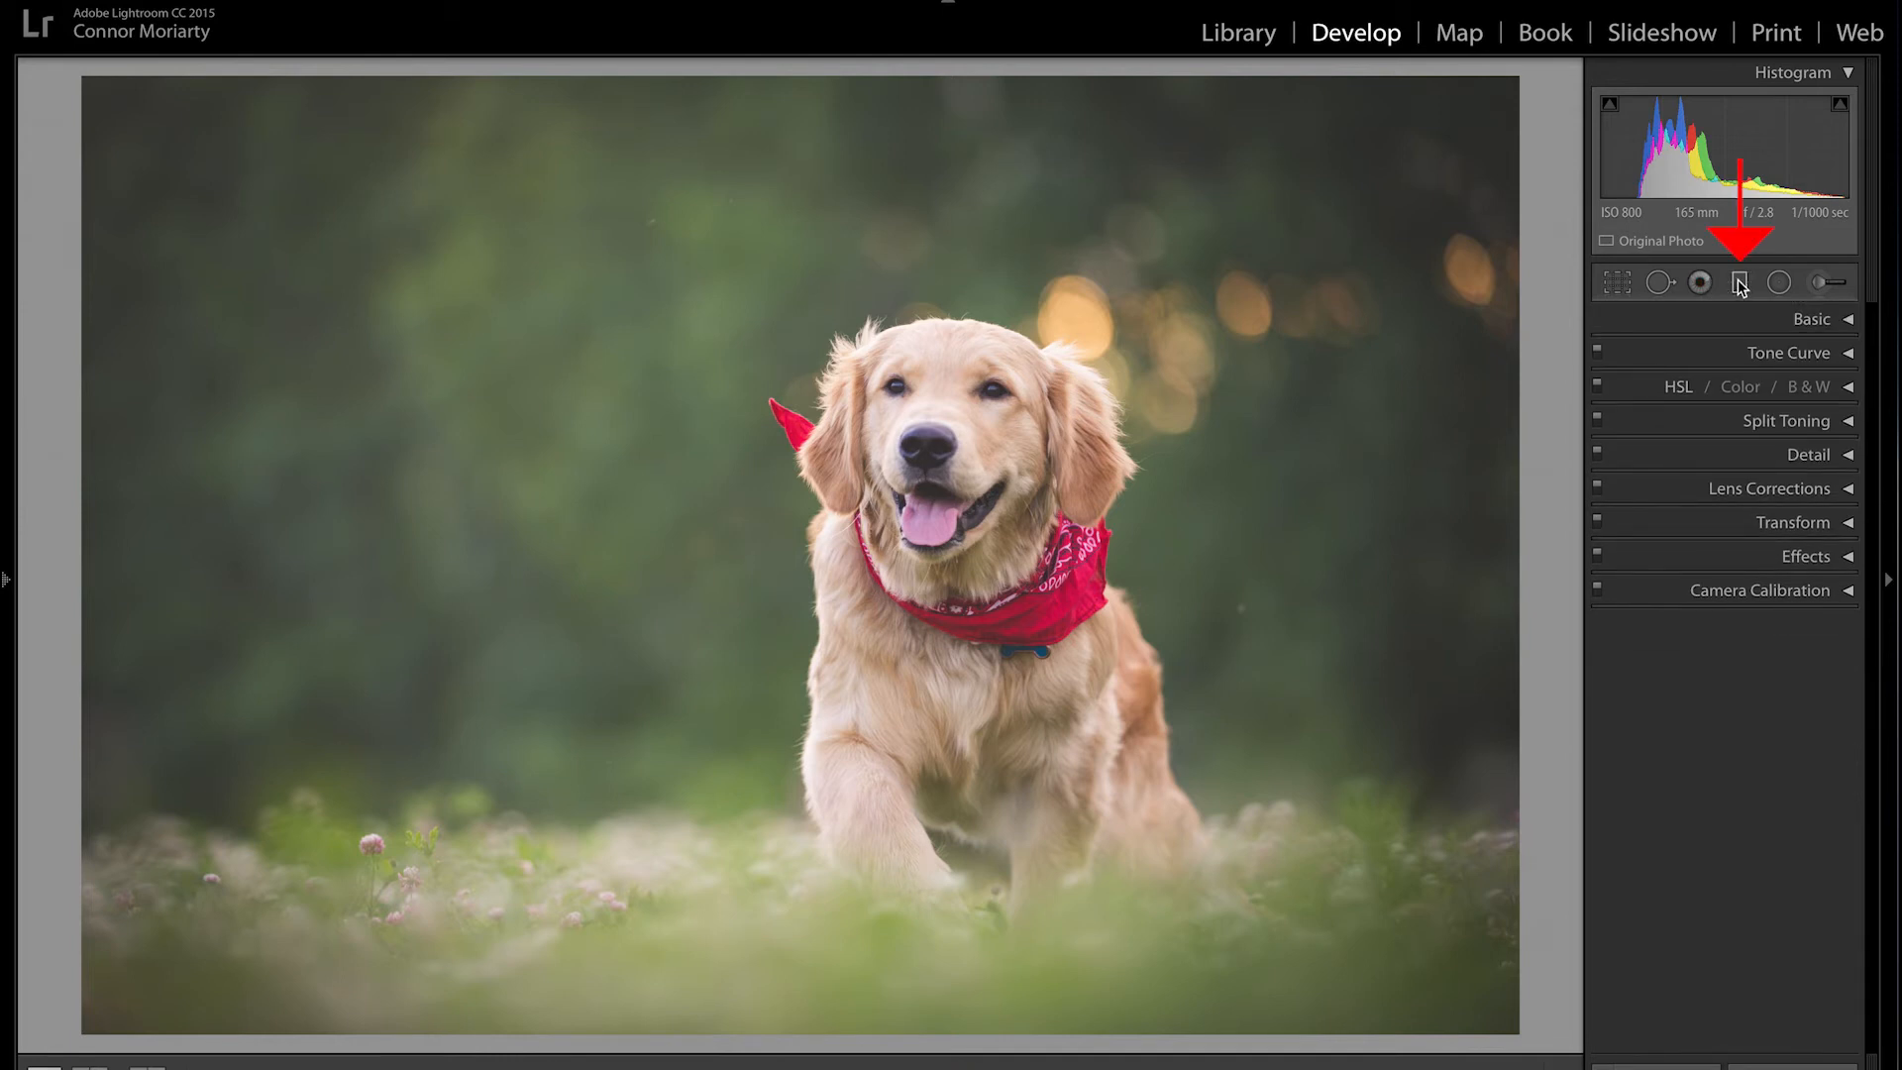
Step: Add a graduated filter with Temp 31 and Exposure 1.40, dragged from the top-left corner
{"action": "left_click", "coordinate": [1741, 285]}
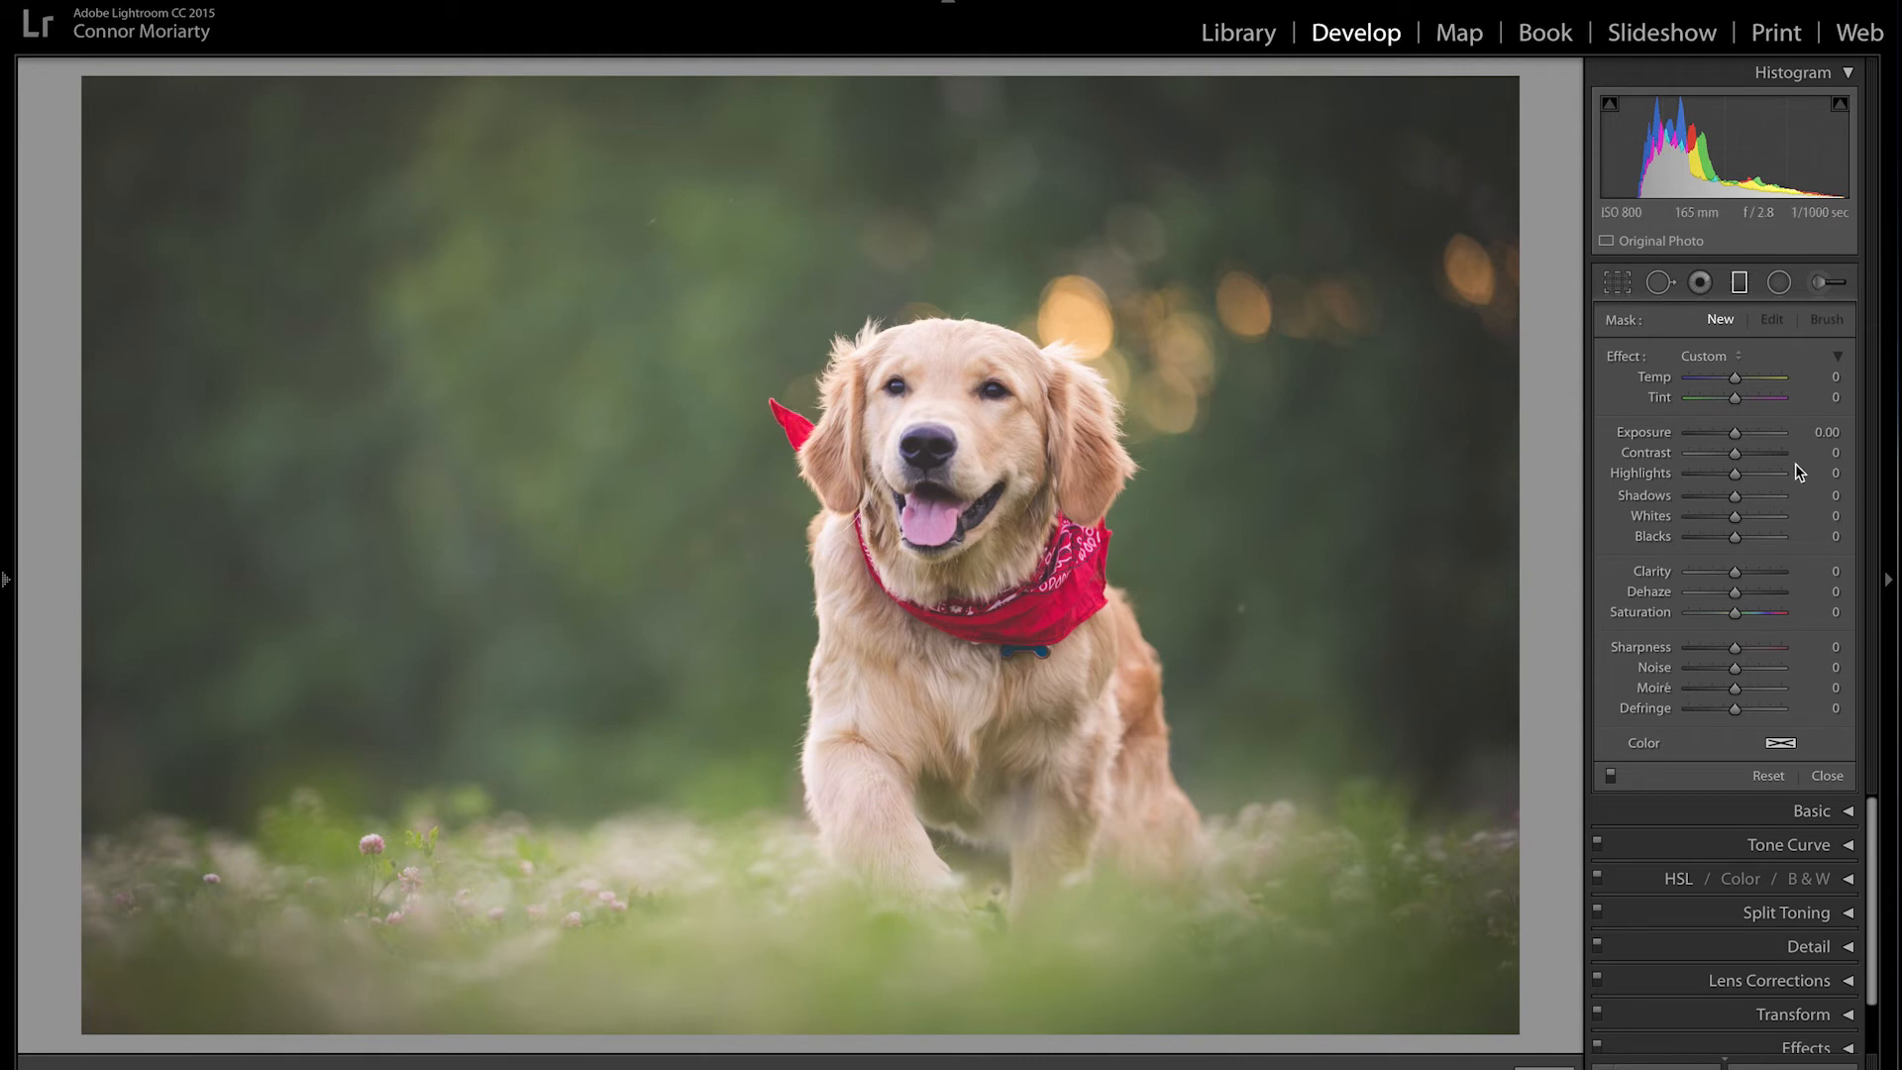
{"action": "left_click_drag", "start_coordinate": [1735, 438], "coordinate": [1749, 441]}
{"action": "left_click_drag", "start_coordinate": [1747, 378], "coordinate": [1749, 379]}
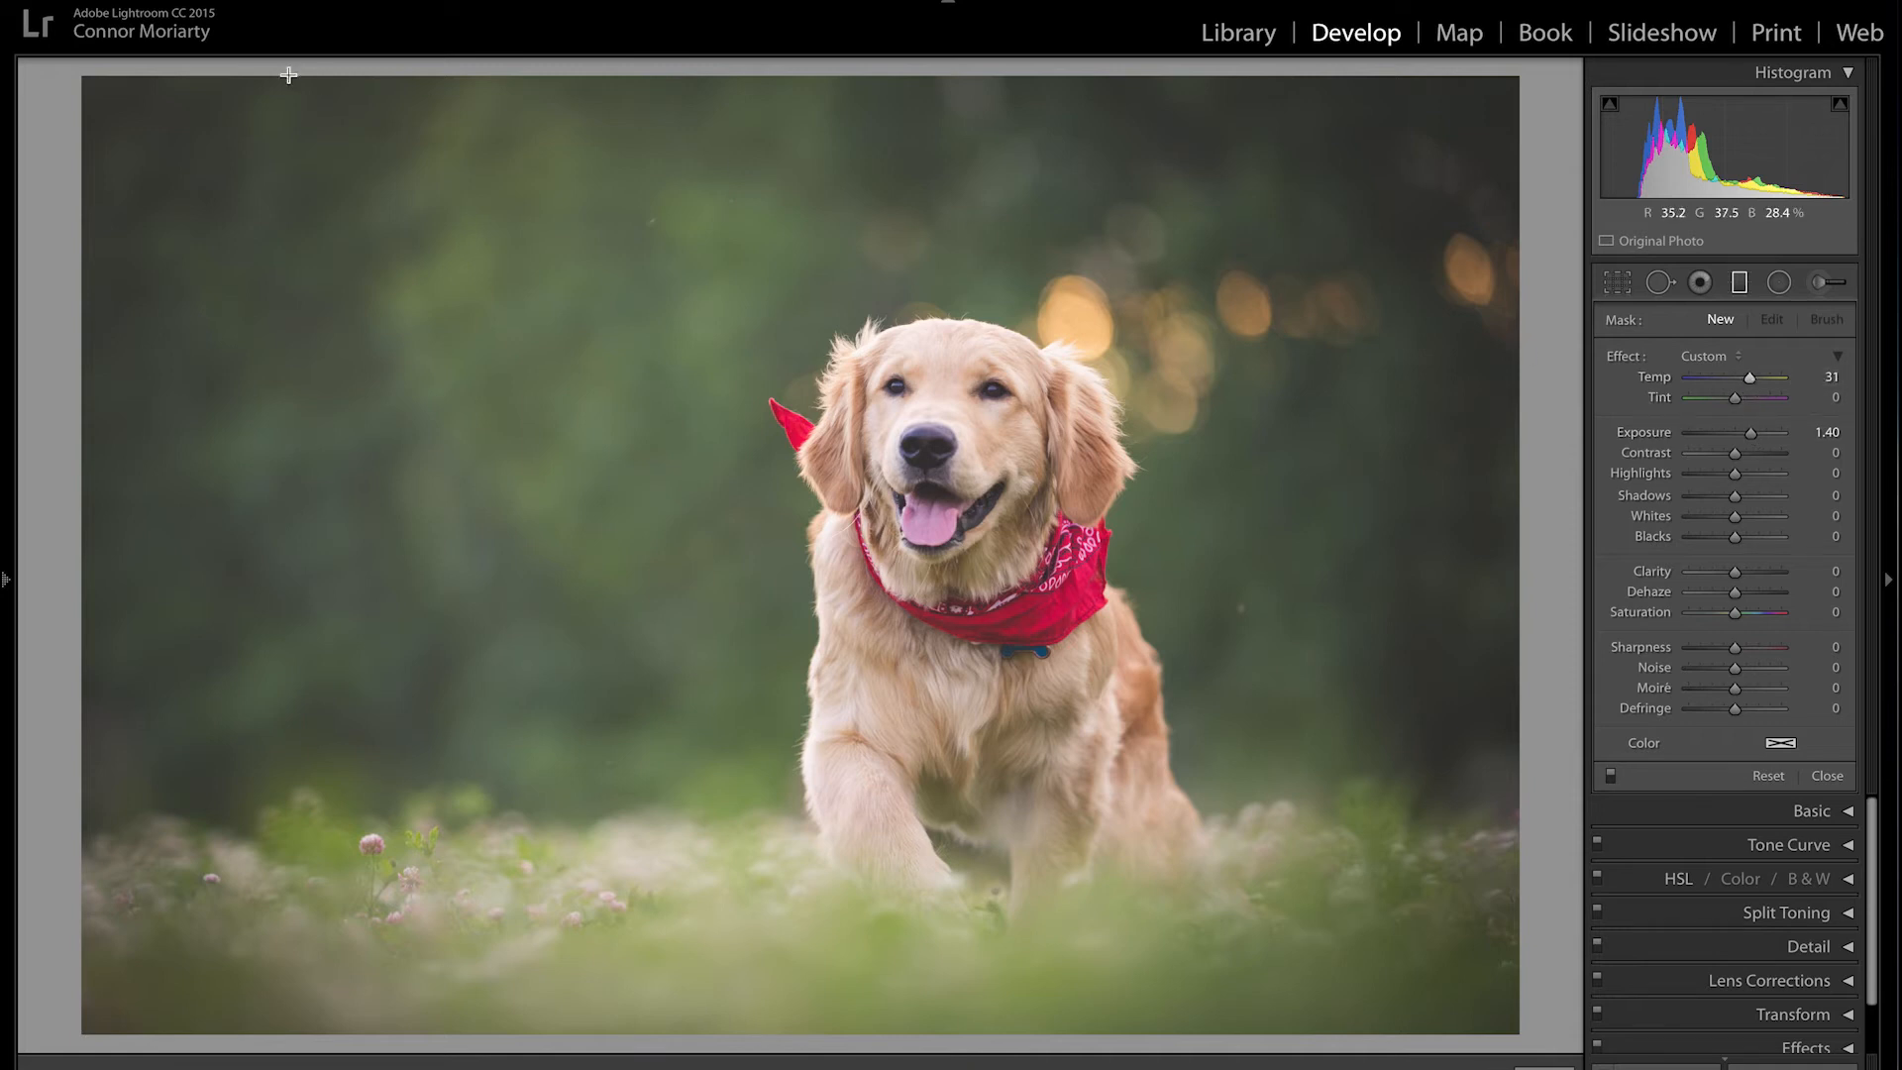
{"action": "left_click_drag", "start_coordinate": [99, 87], "coordinate": [967, 602]}
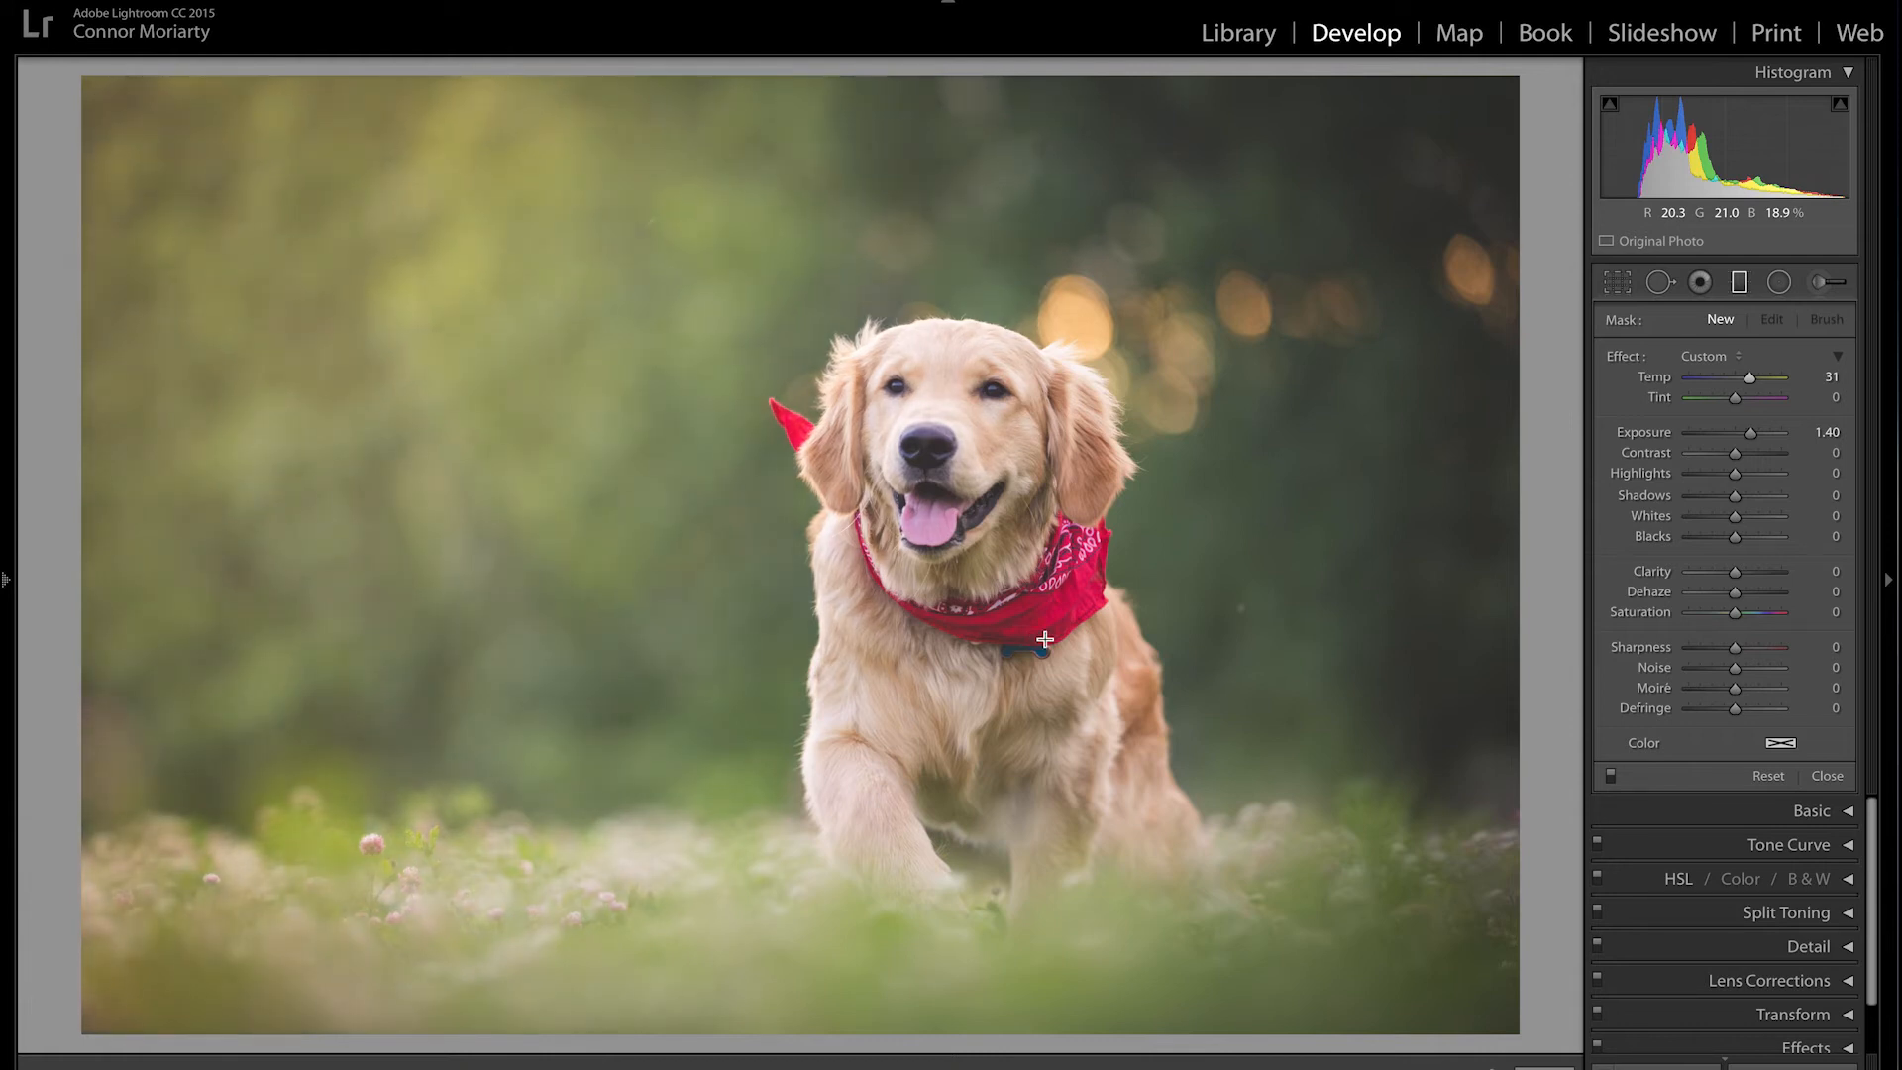
{"action": "left_click_drag", "start_coordinate": [1109, 687], "coordinate": [1065, 574]}
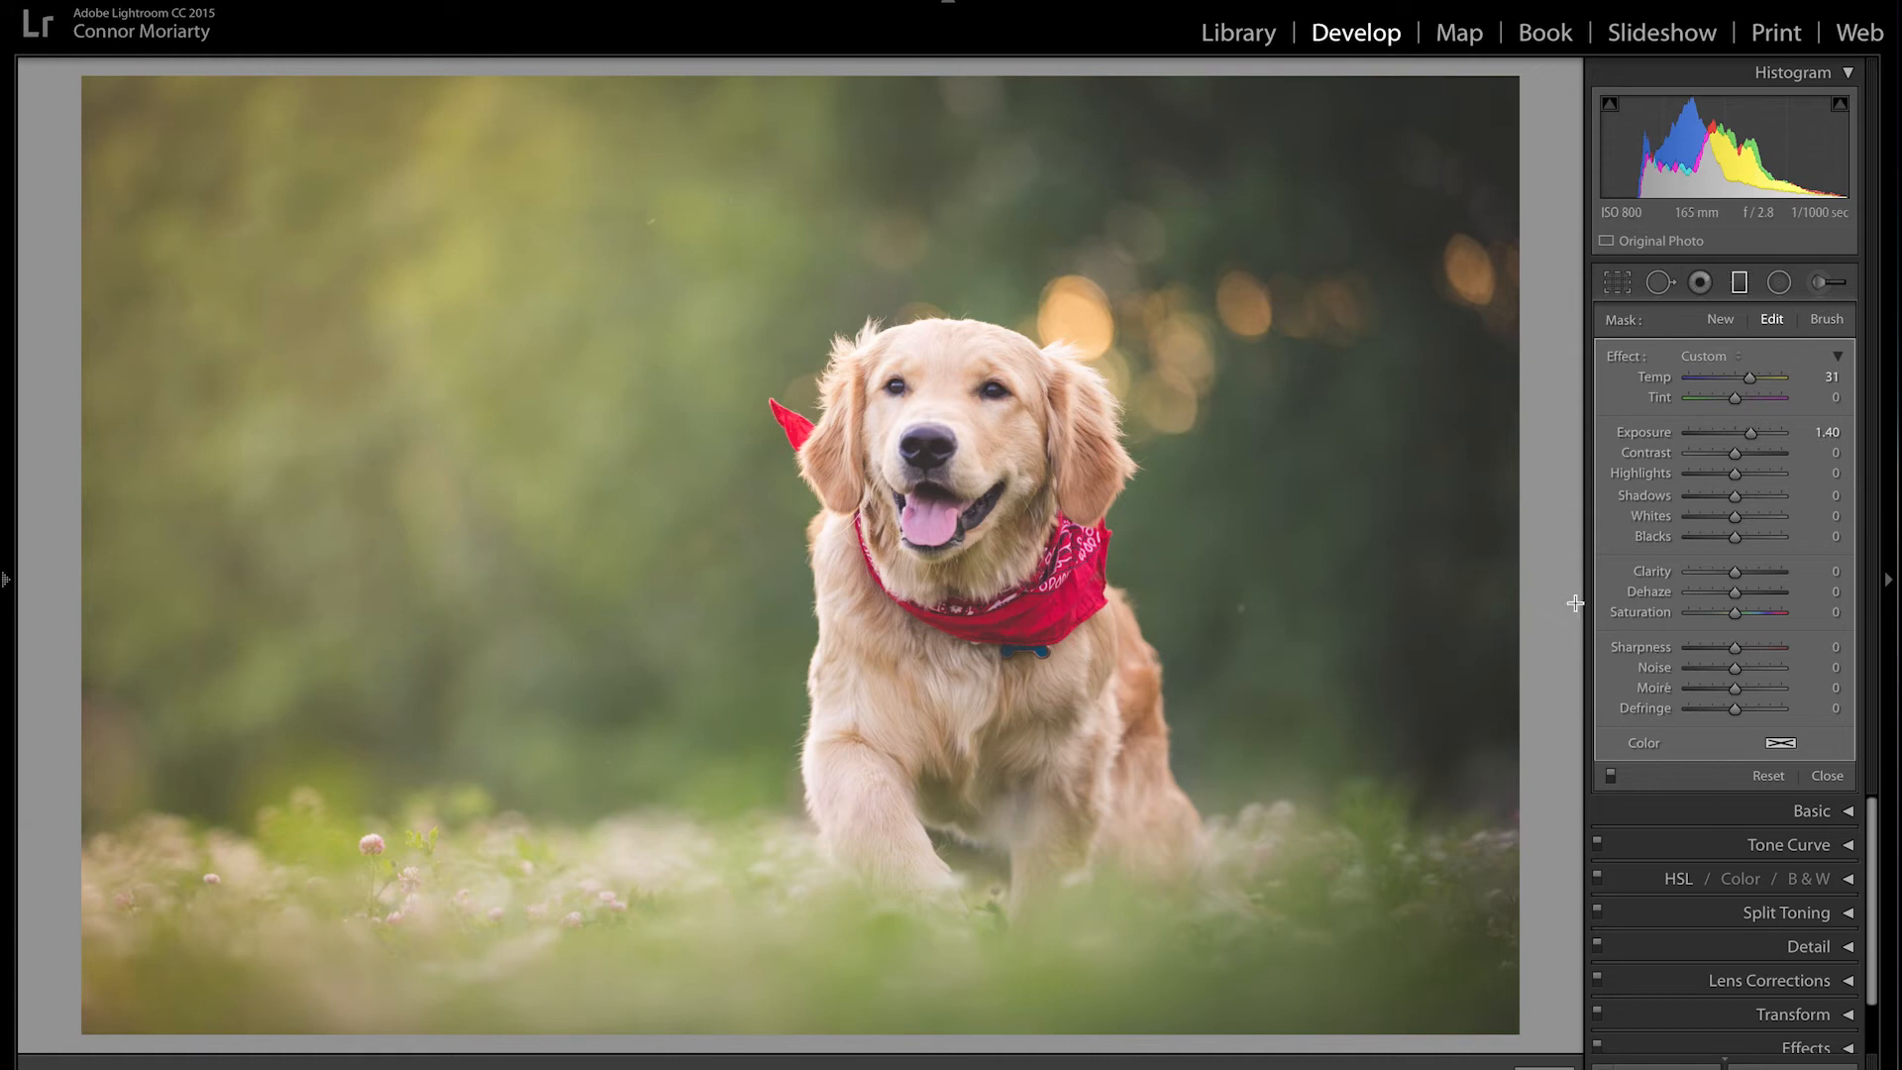
Step: Add a second graduated filter at Exposure 0.50 from the right edge, then close the tool
{"action": "left_click", "coordinate": [1724, 320]}
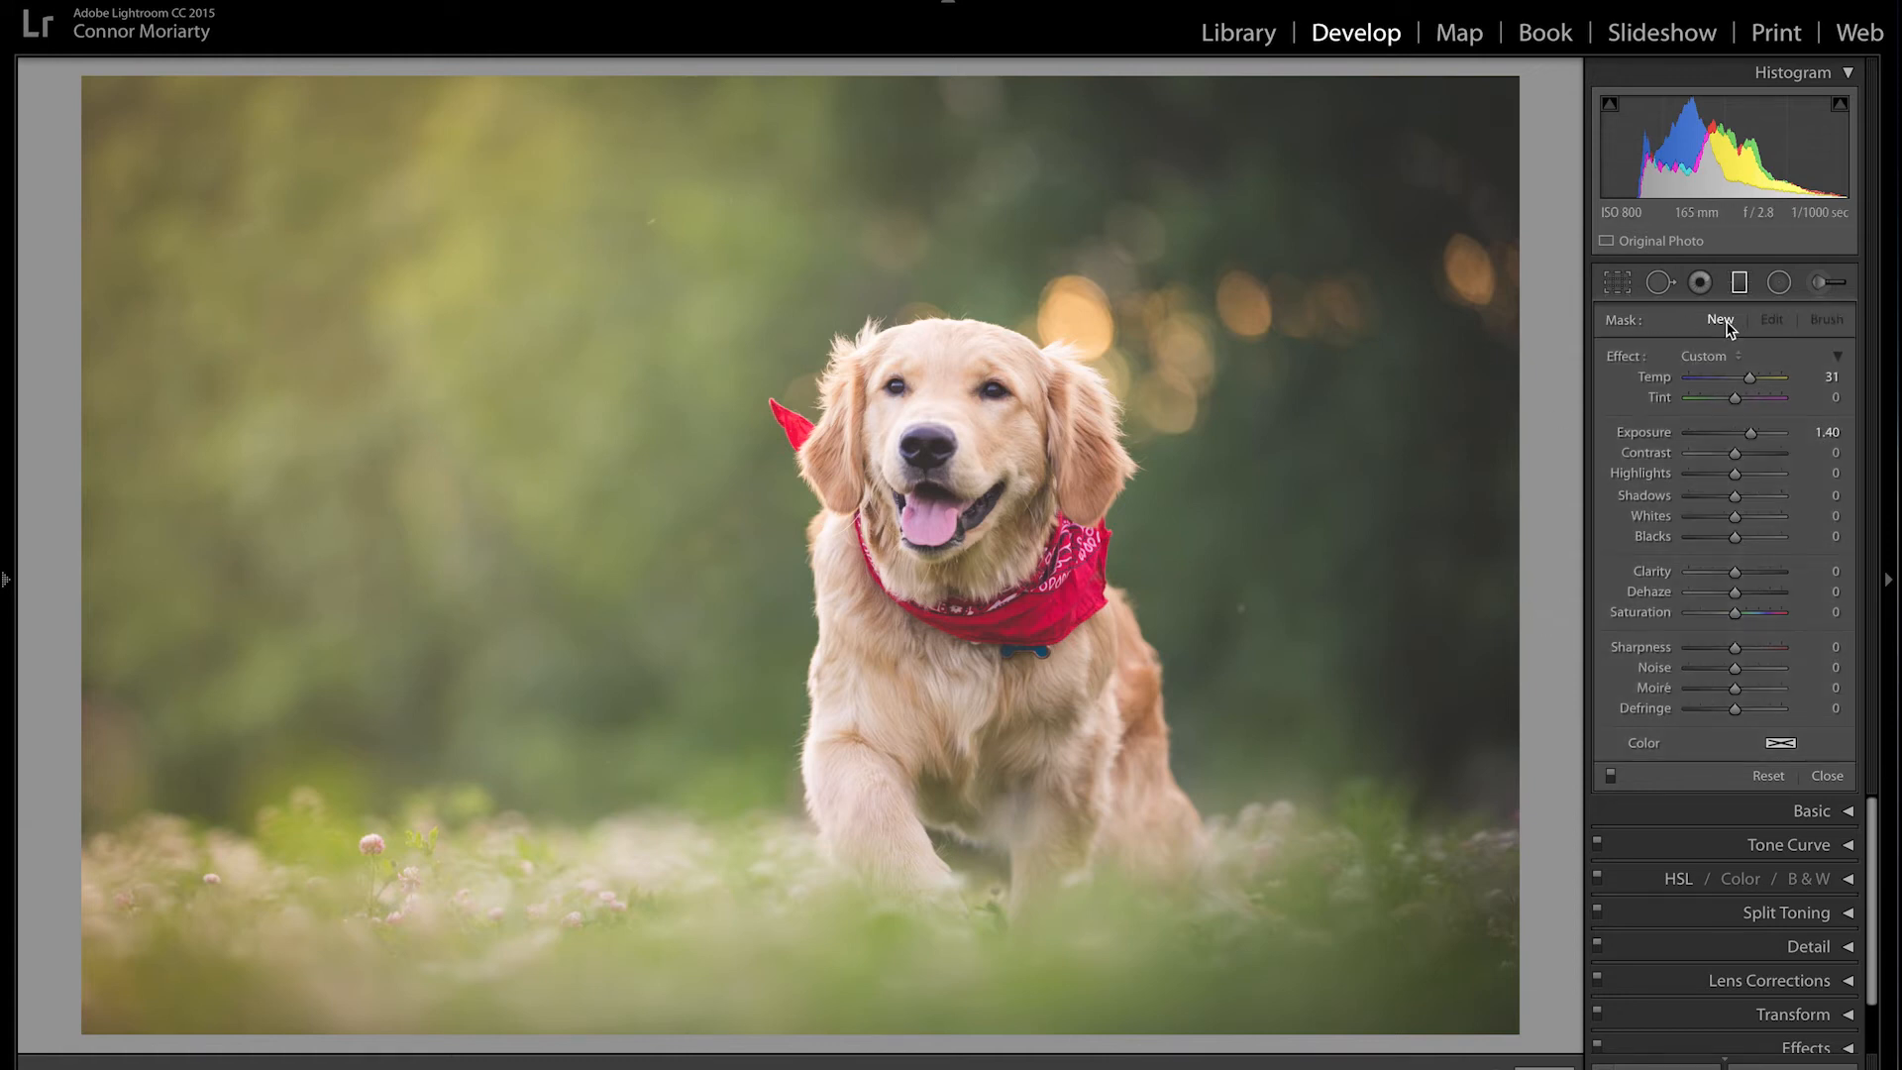
{"action": "left_click_drag", "start_coordinate": [1751, 433], "coordinate": [1740, 433]}
{"action": "left_click_drag", "start_coordinate": [1503, 516], "coordinate": [897, 570]}
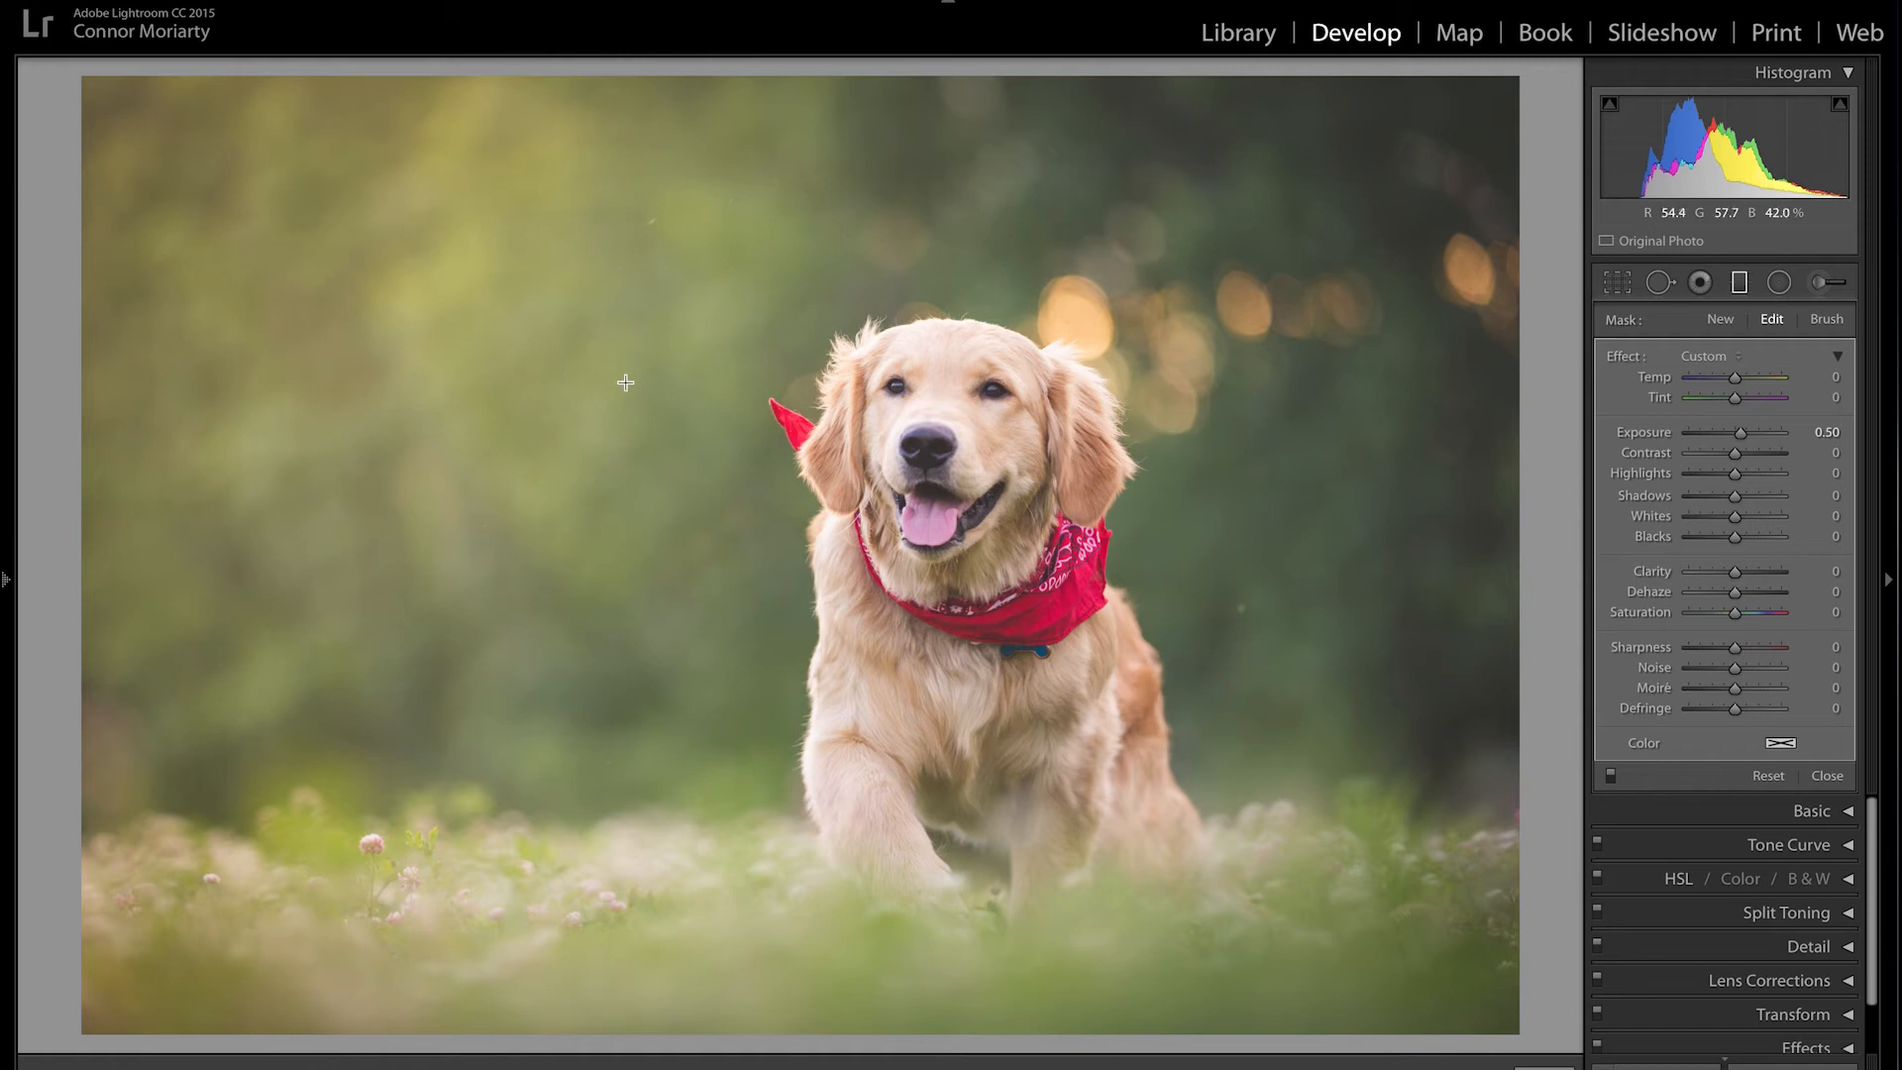
{"action": "left_click", "coordinate": [1742, 285]}
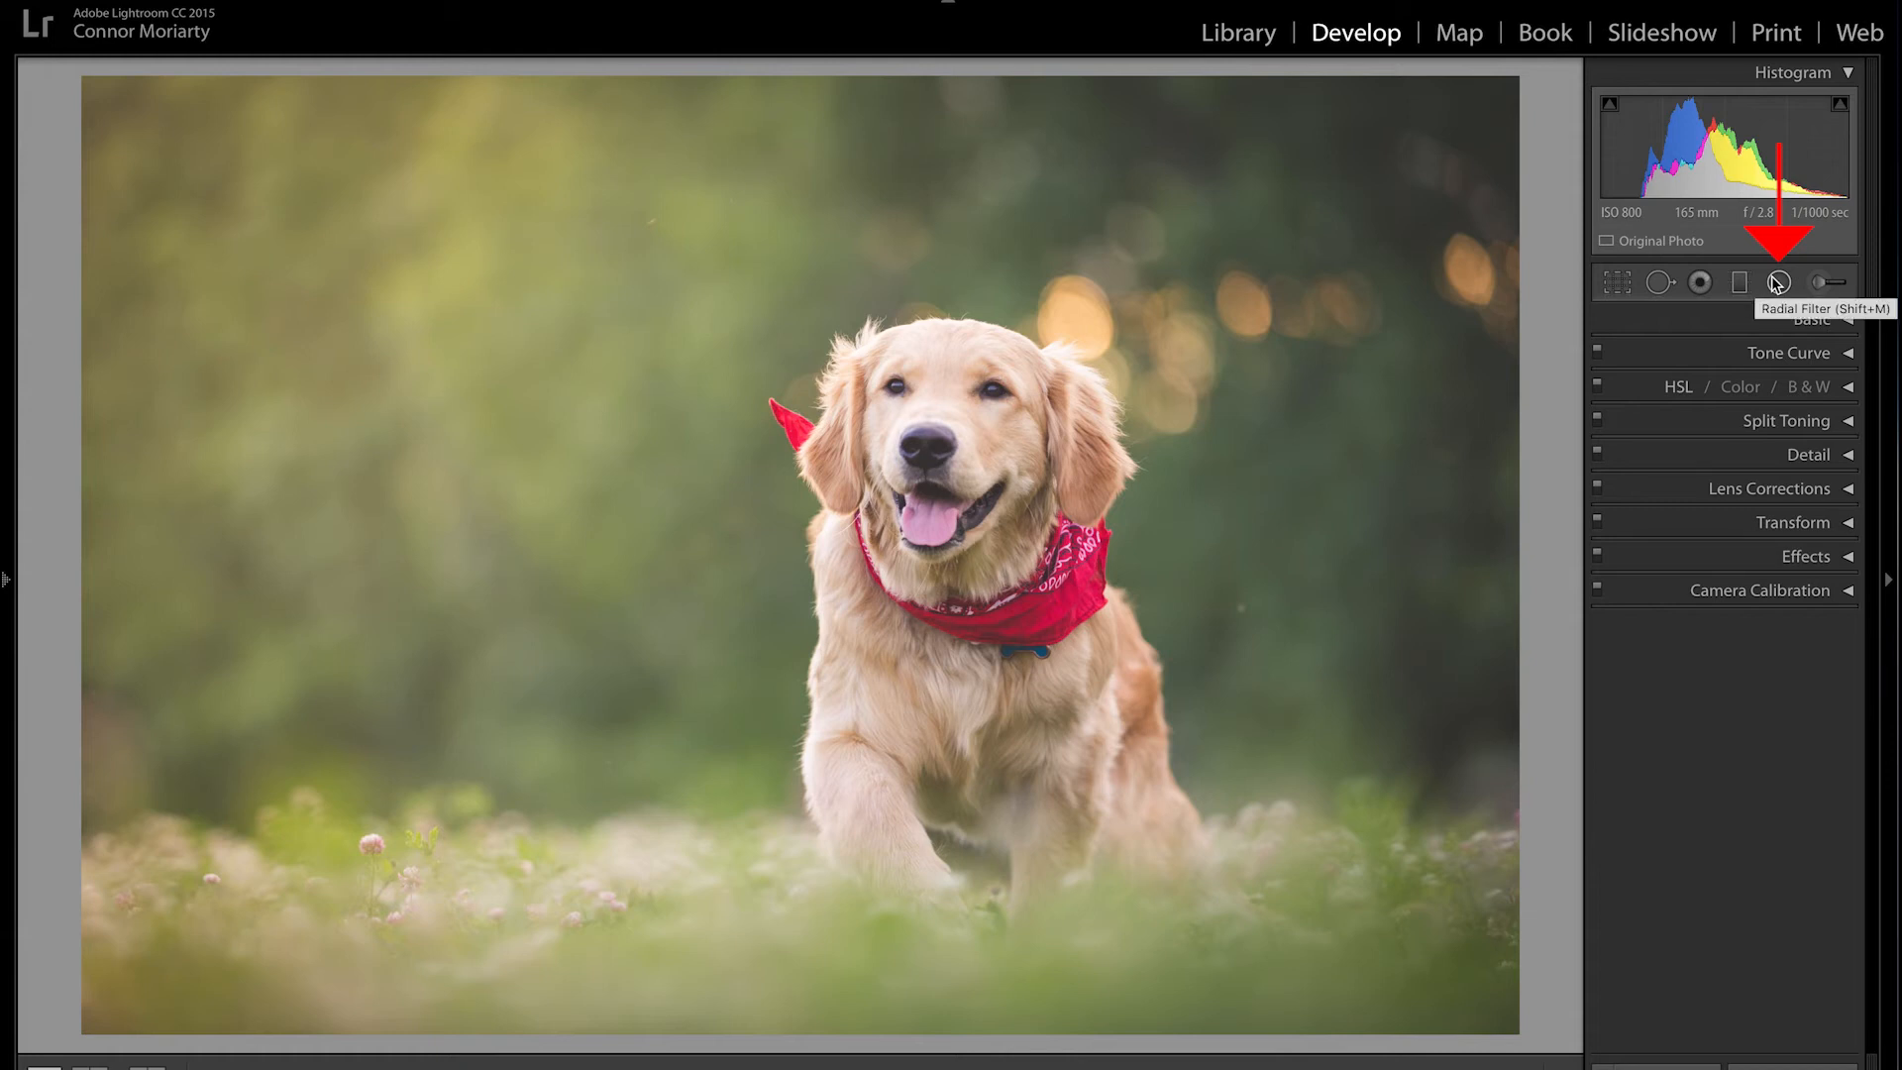
Step: Draw a radial filter ellipse around the dog and trial exposure changes inside it
{"action": "left_click", "coordinate": [1777, 283]}
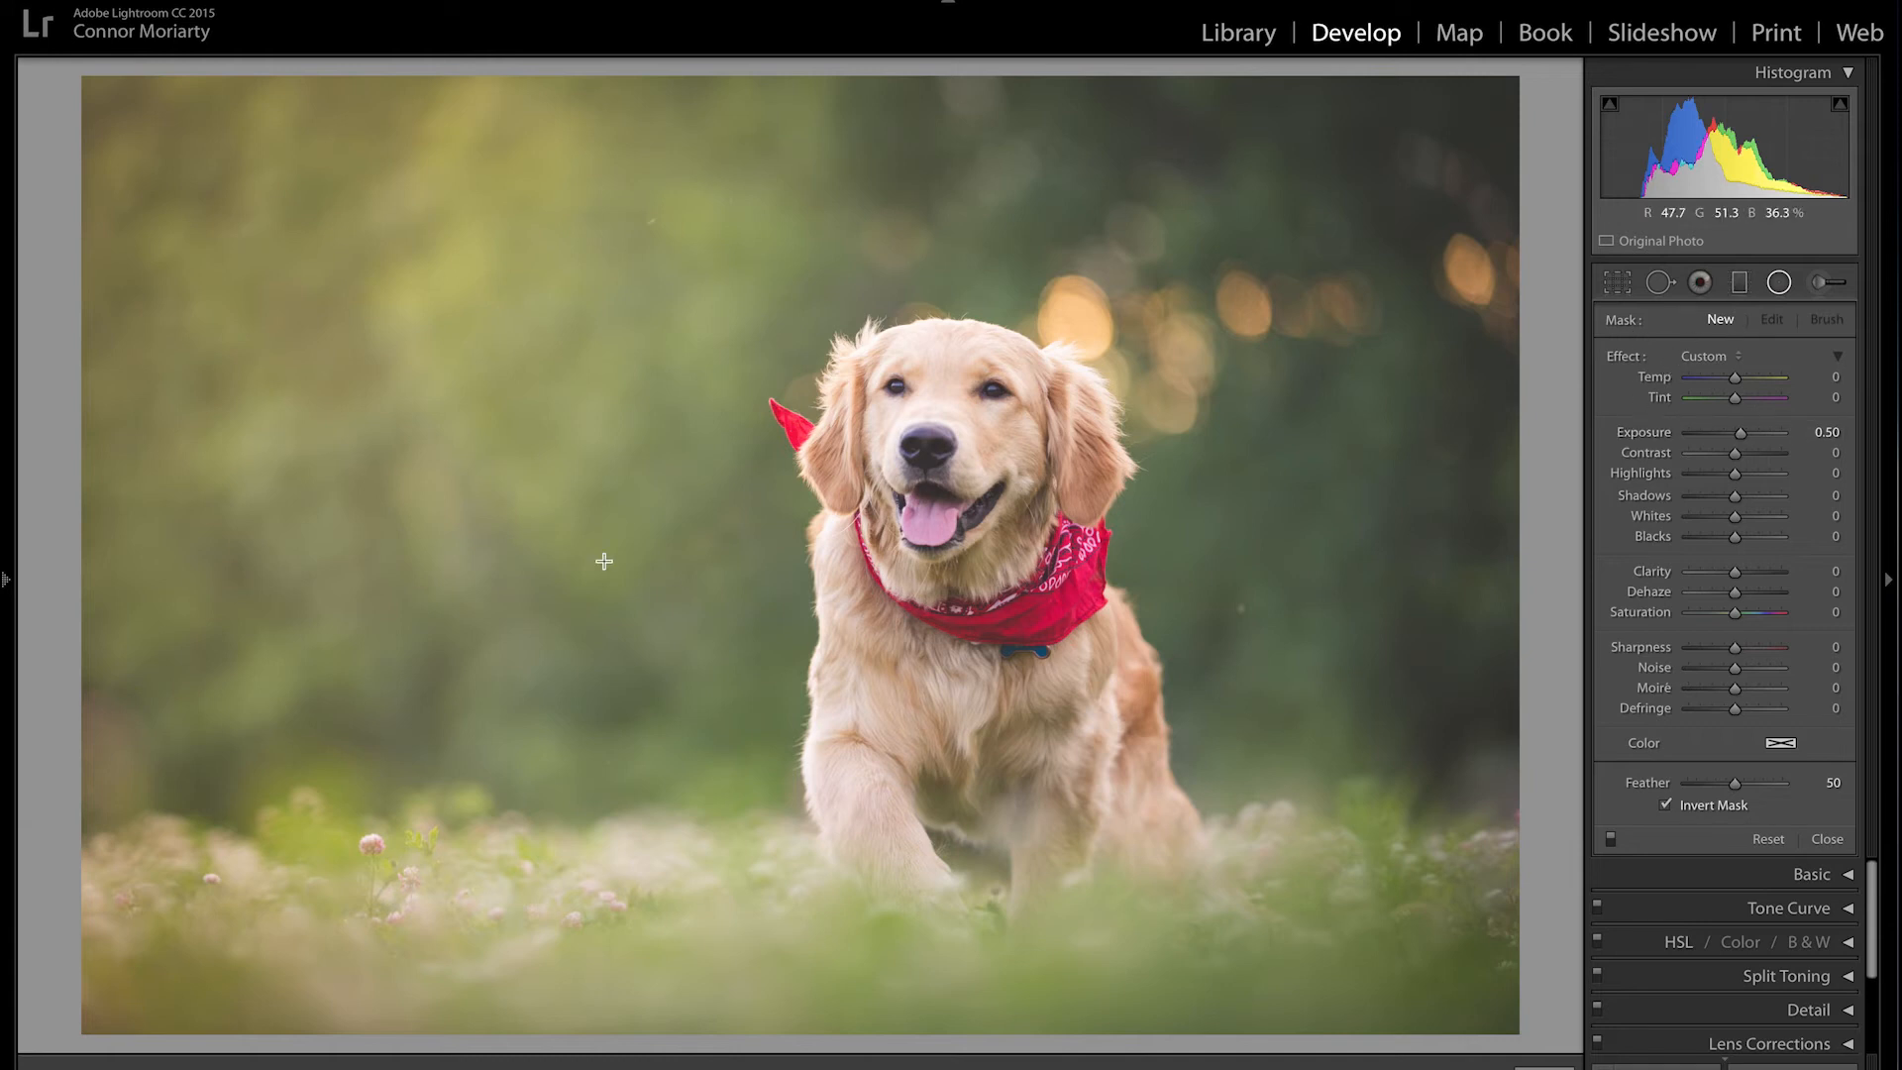
{"action": "left_click_drag", "start_coordinate": [812, 406], "coordinate": [995, 605]}
{"action": "left_click_drag", "start_coordinate": [1123, 580], "coordinate": [1124, 578]}
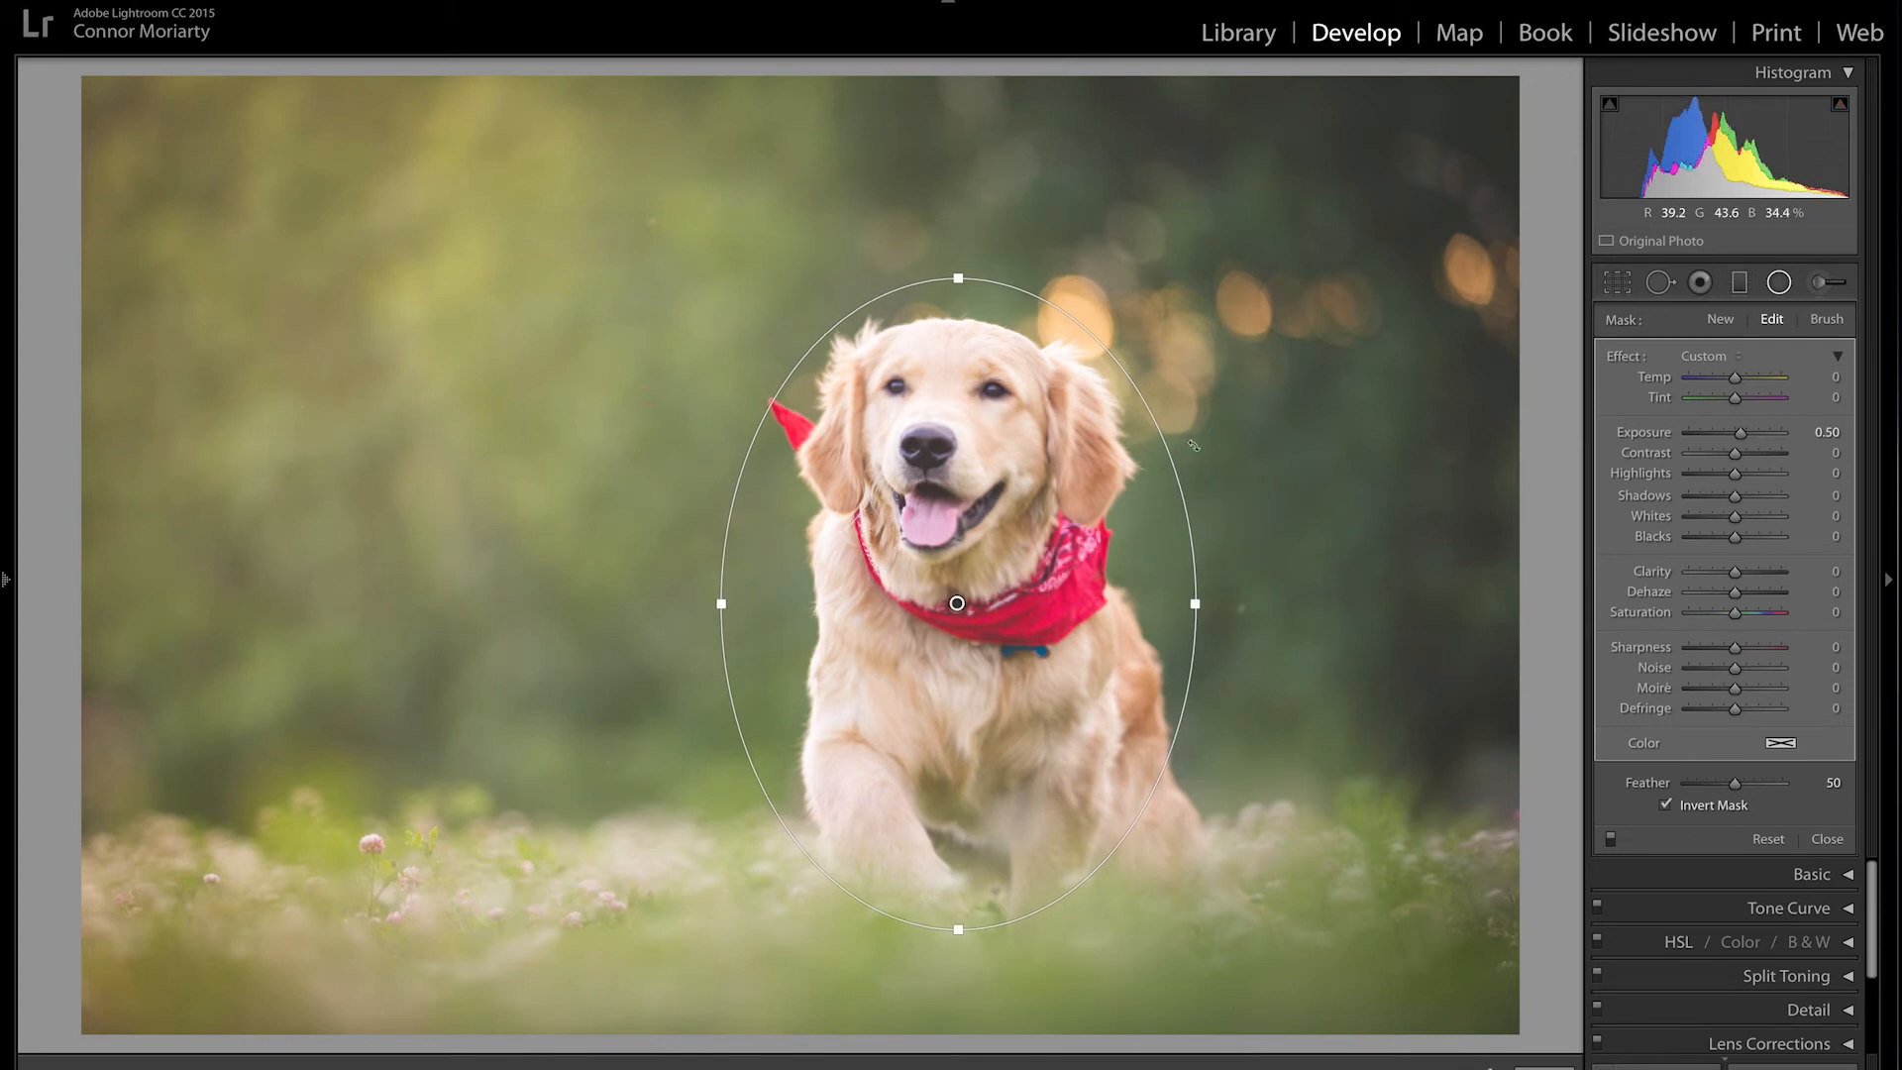
{"action": "mouse_move", "coordinate": [1744, 438]}
{"action": "left_mouse_down"}
{"action": "mouse_move", "coordinate": [1709, 442]}
{"action": "mouse_move", "coordinate": [1747, 448]}
{"action": "left_mouse_up"}
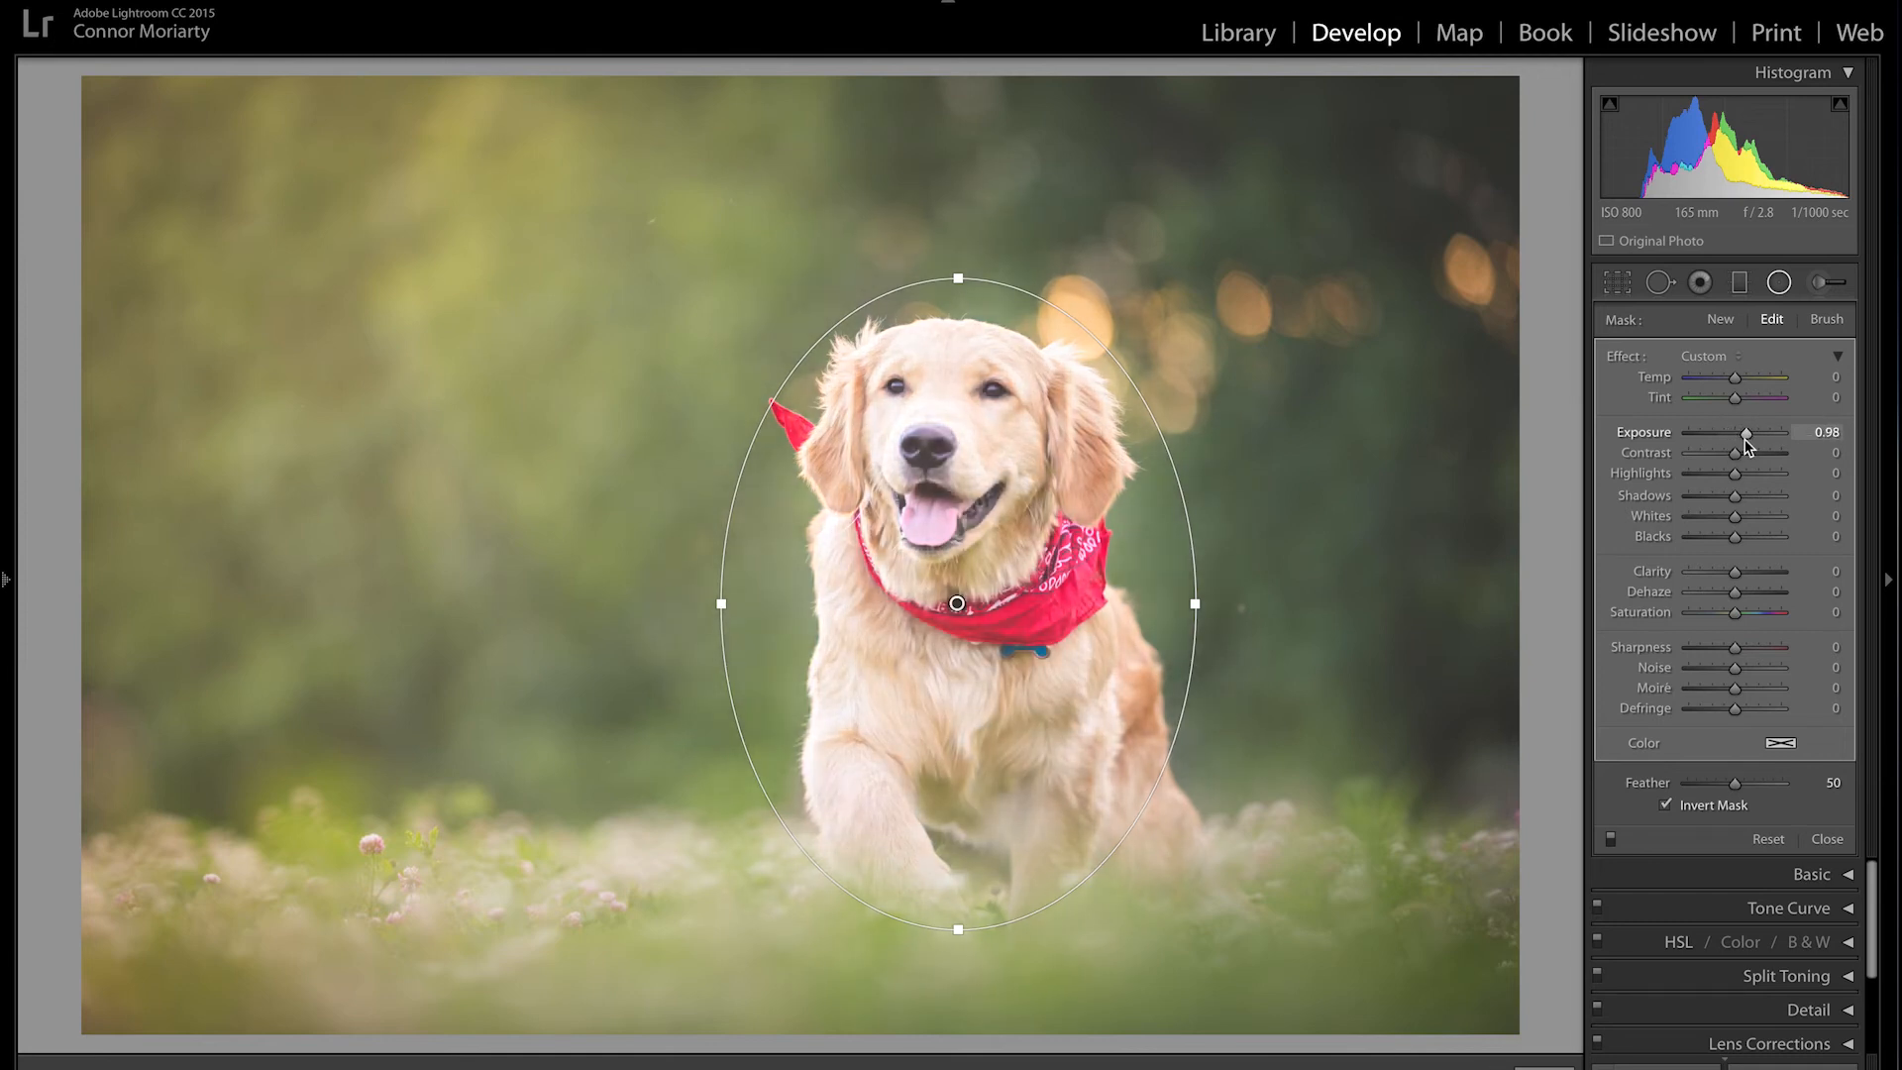
{"action": "left_click_drag", "start_coordinate": [1746, 446], "coordinate": [1732, 440]}
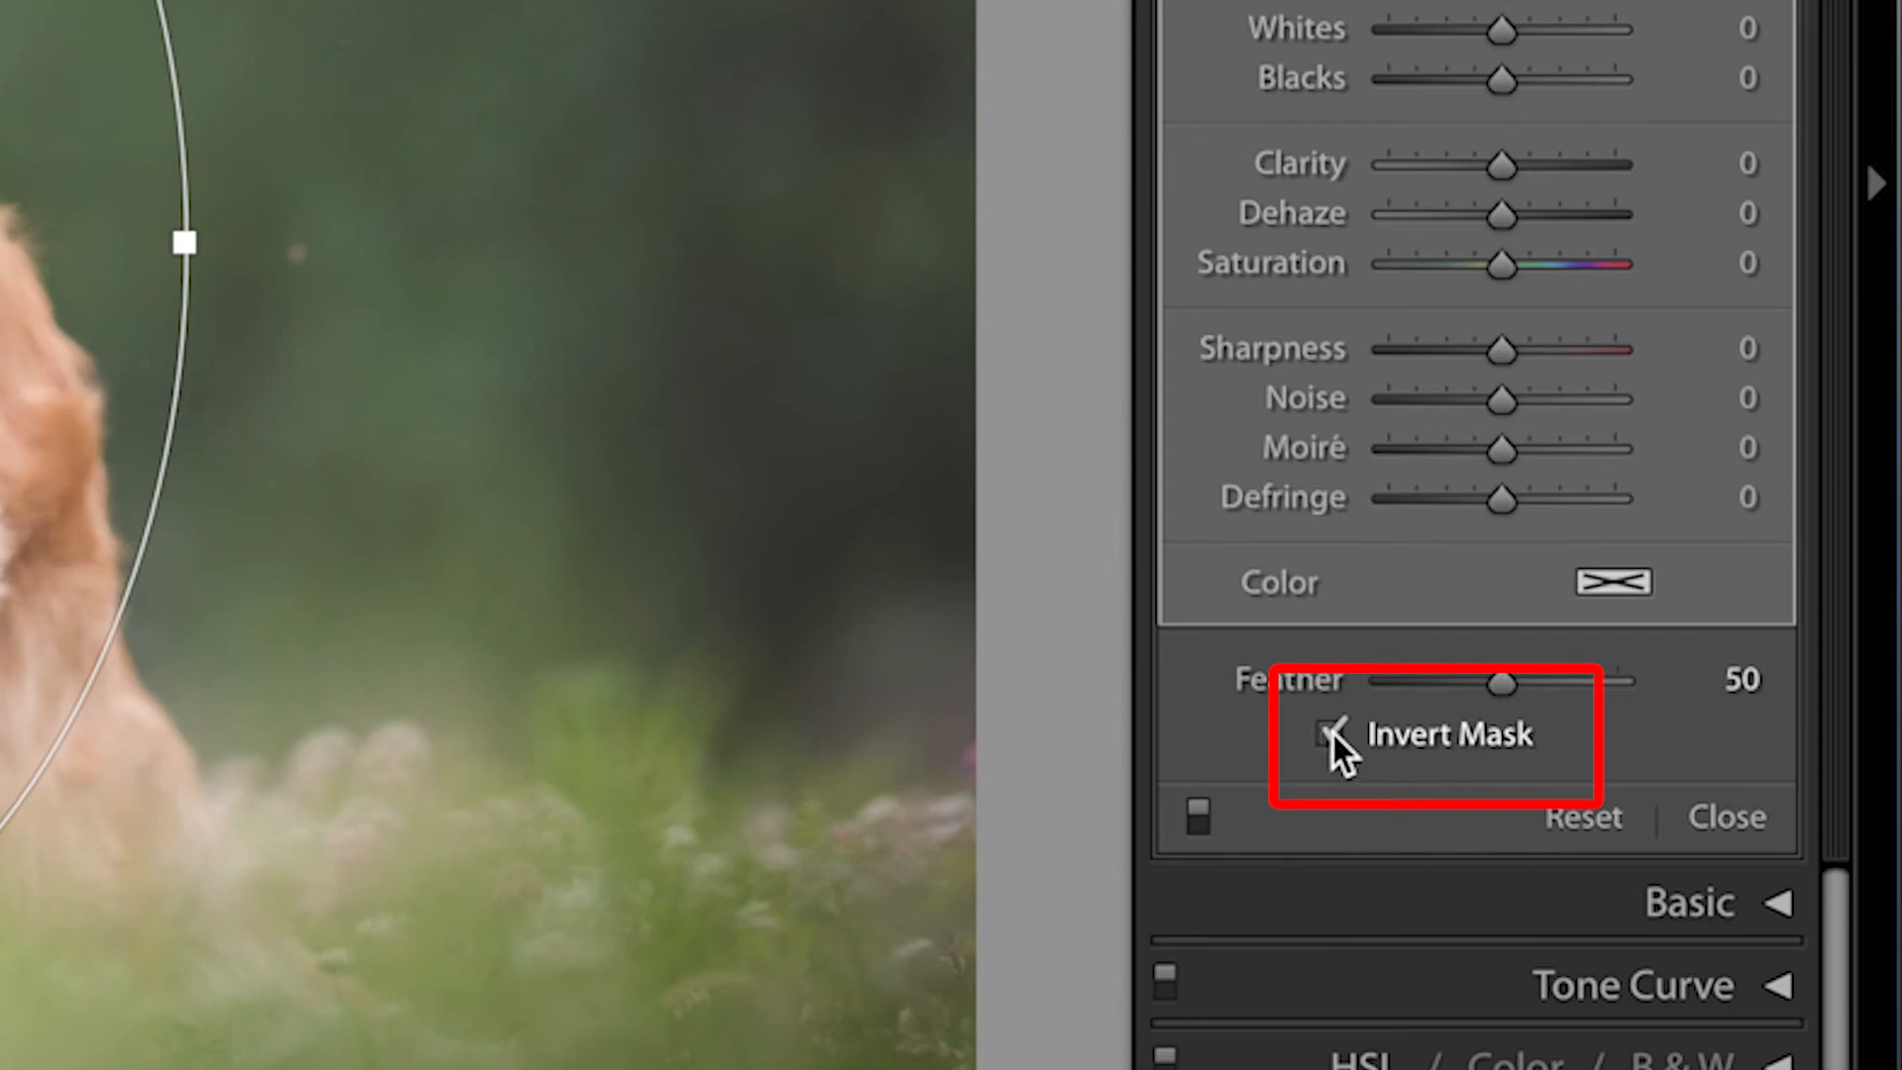
Step: Turn off Invert Mask, reset Exposure to 0, and slightly raise Saturation outside the ellipse
{"action": "left_click", "coordinate": [1331, 733]}
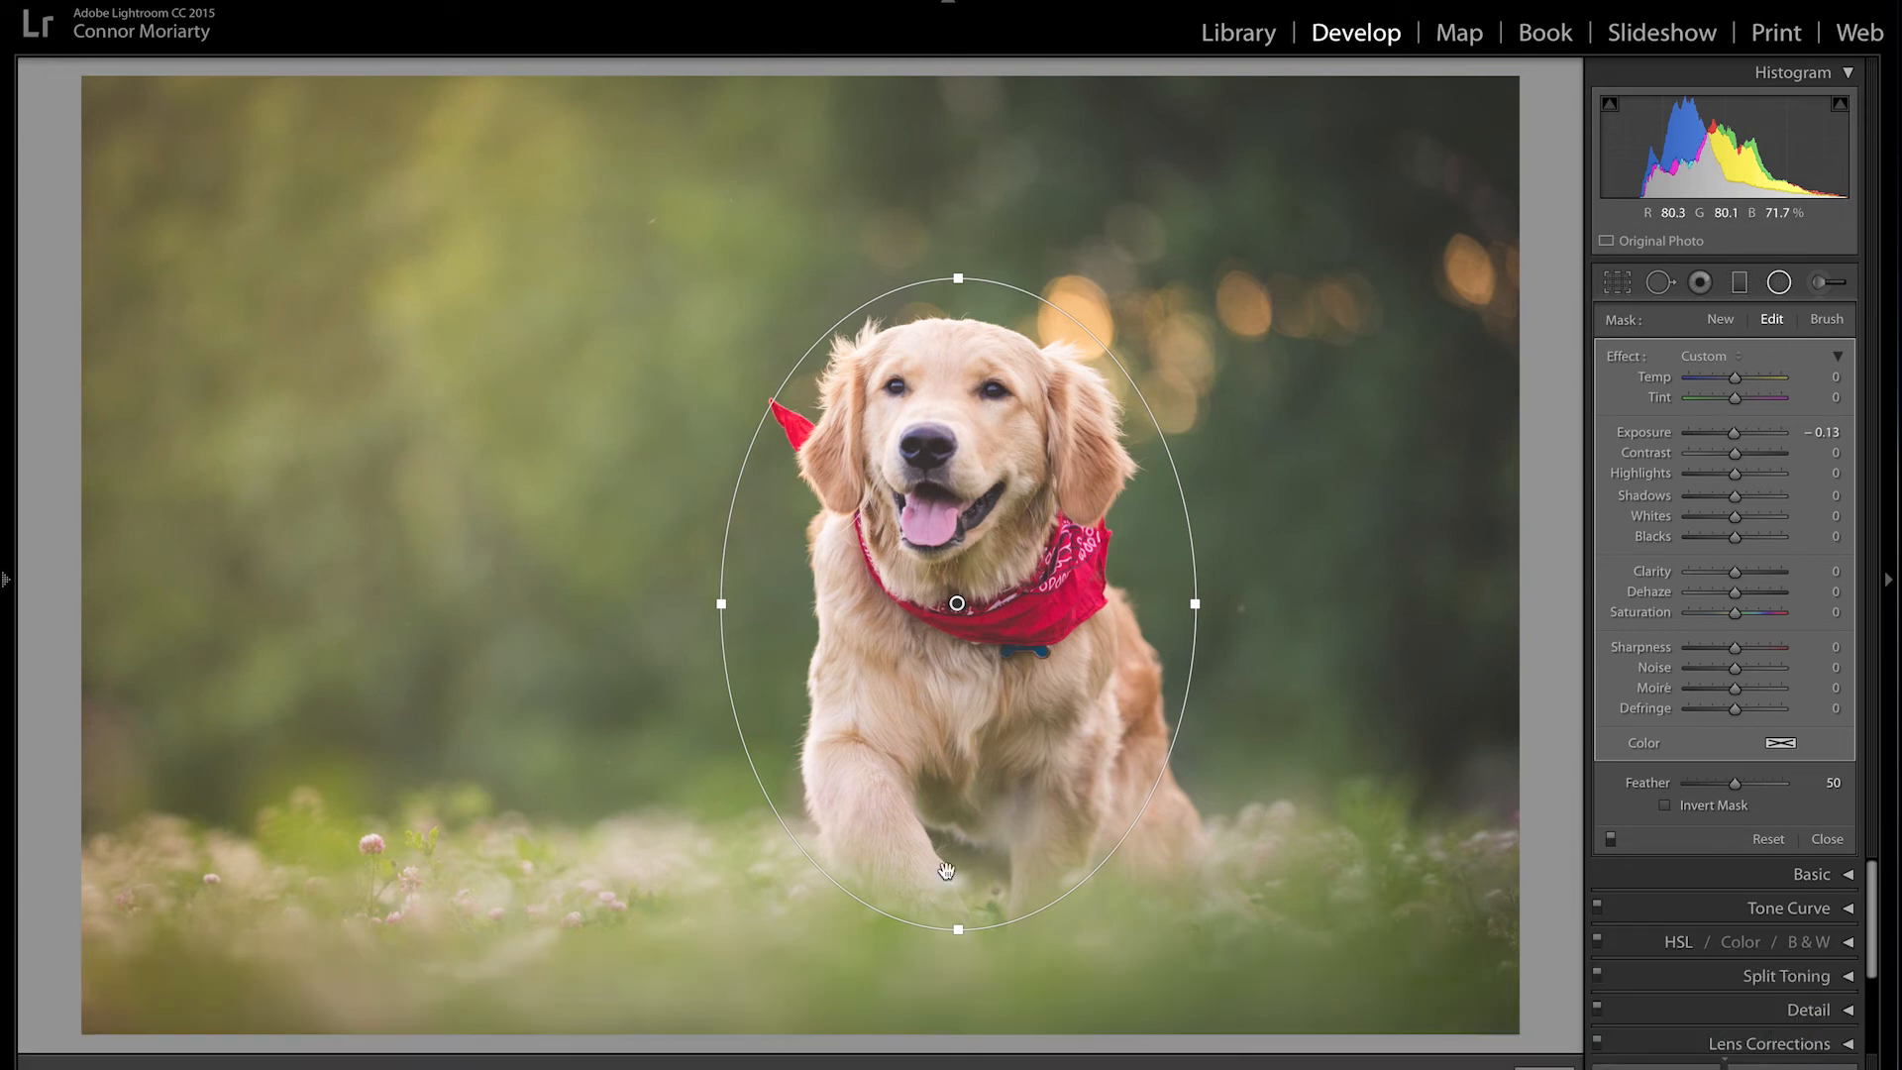
{"action": "mouse_move", "coordinate": [1739, 435]}
{"action": "left_mouse_down"}
{"action": "mouse_move", "coordinate": [1715, 439]}
{"action": "mouse_move", "coordinate": [1738, 434]}
{"action": "left_mouse_up"}
{"action": "double_click", "coordinate": [1738, 434]}
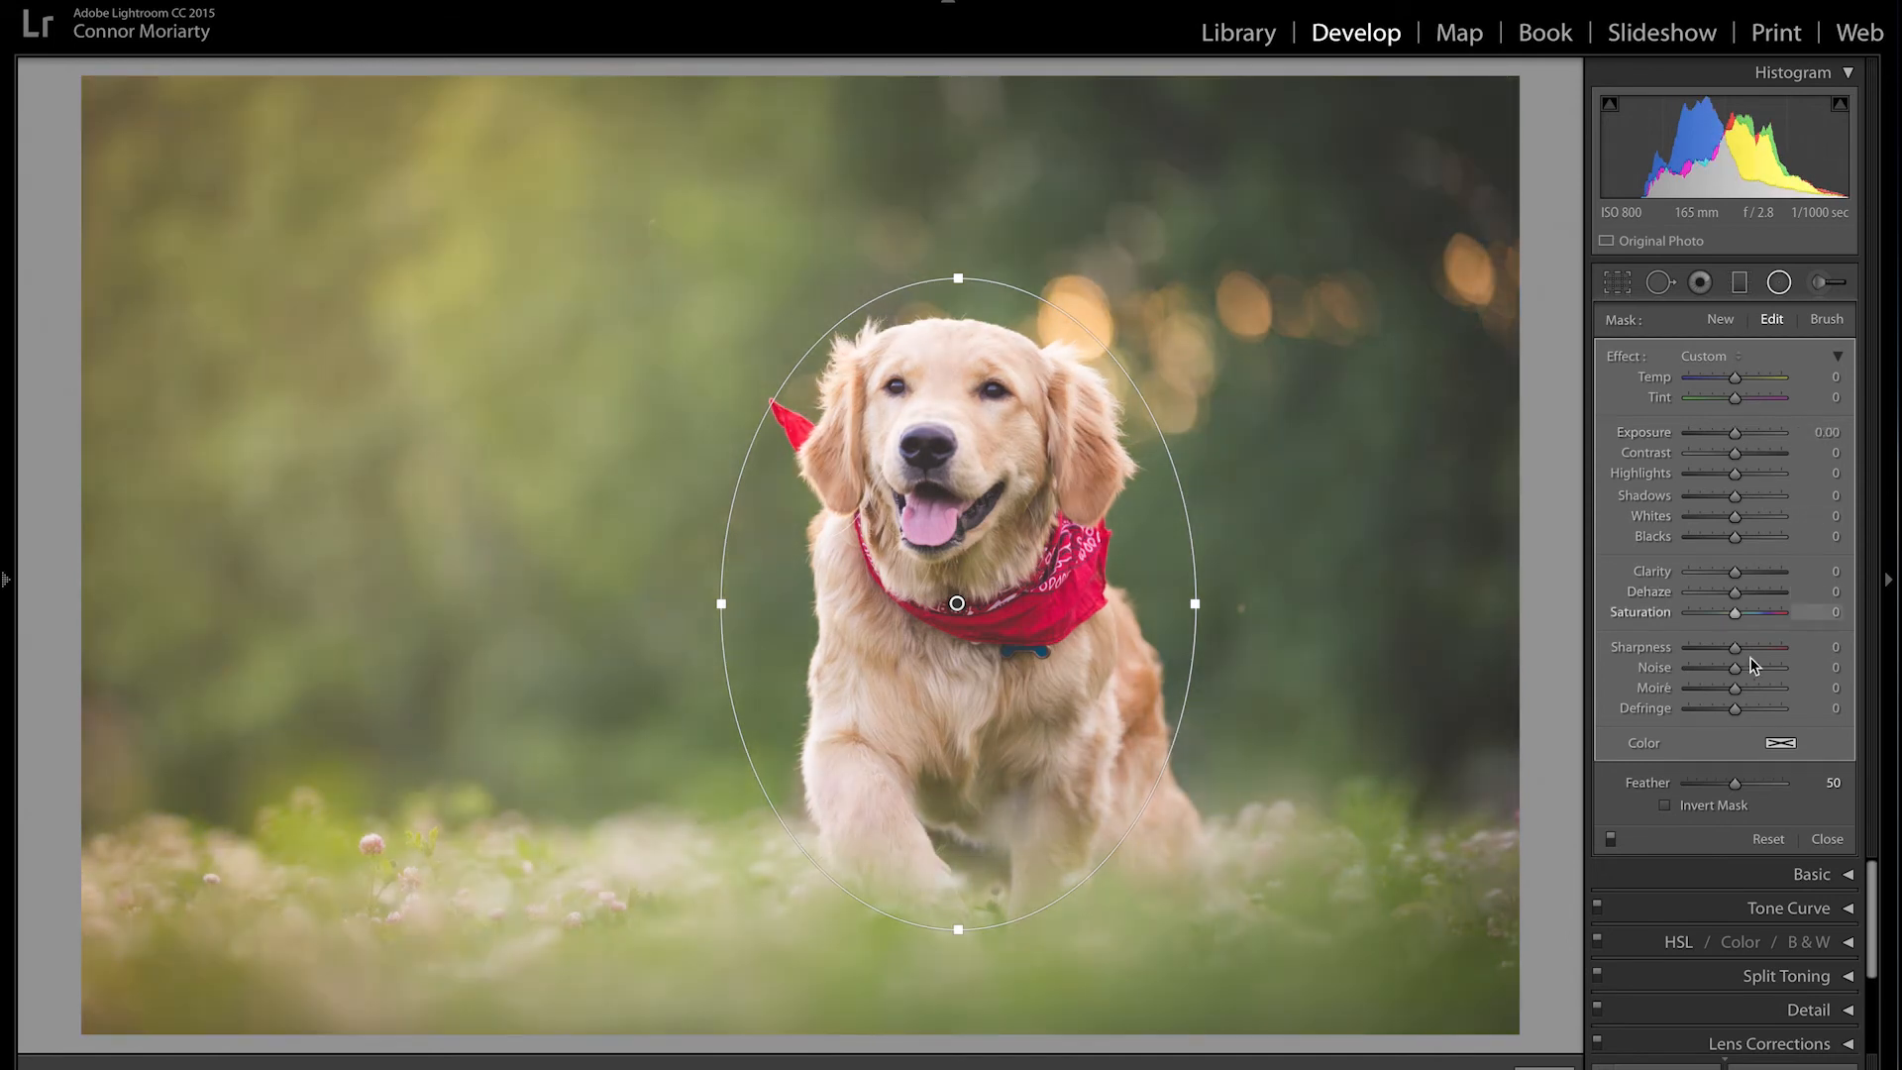
{"action": "left_click_drag", "start_coordinate": [1745, 616], "coordinate": [1751, 615]}
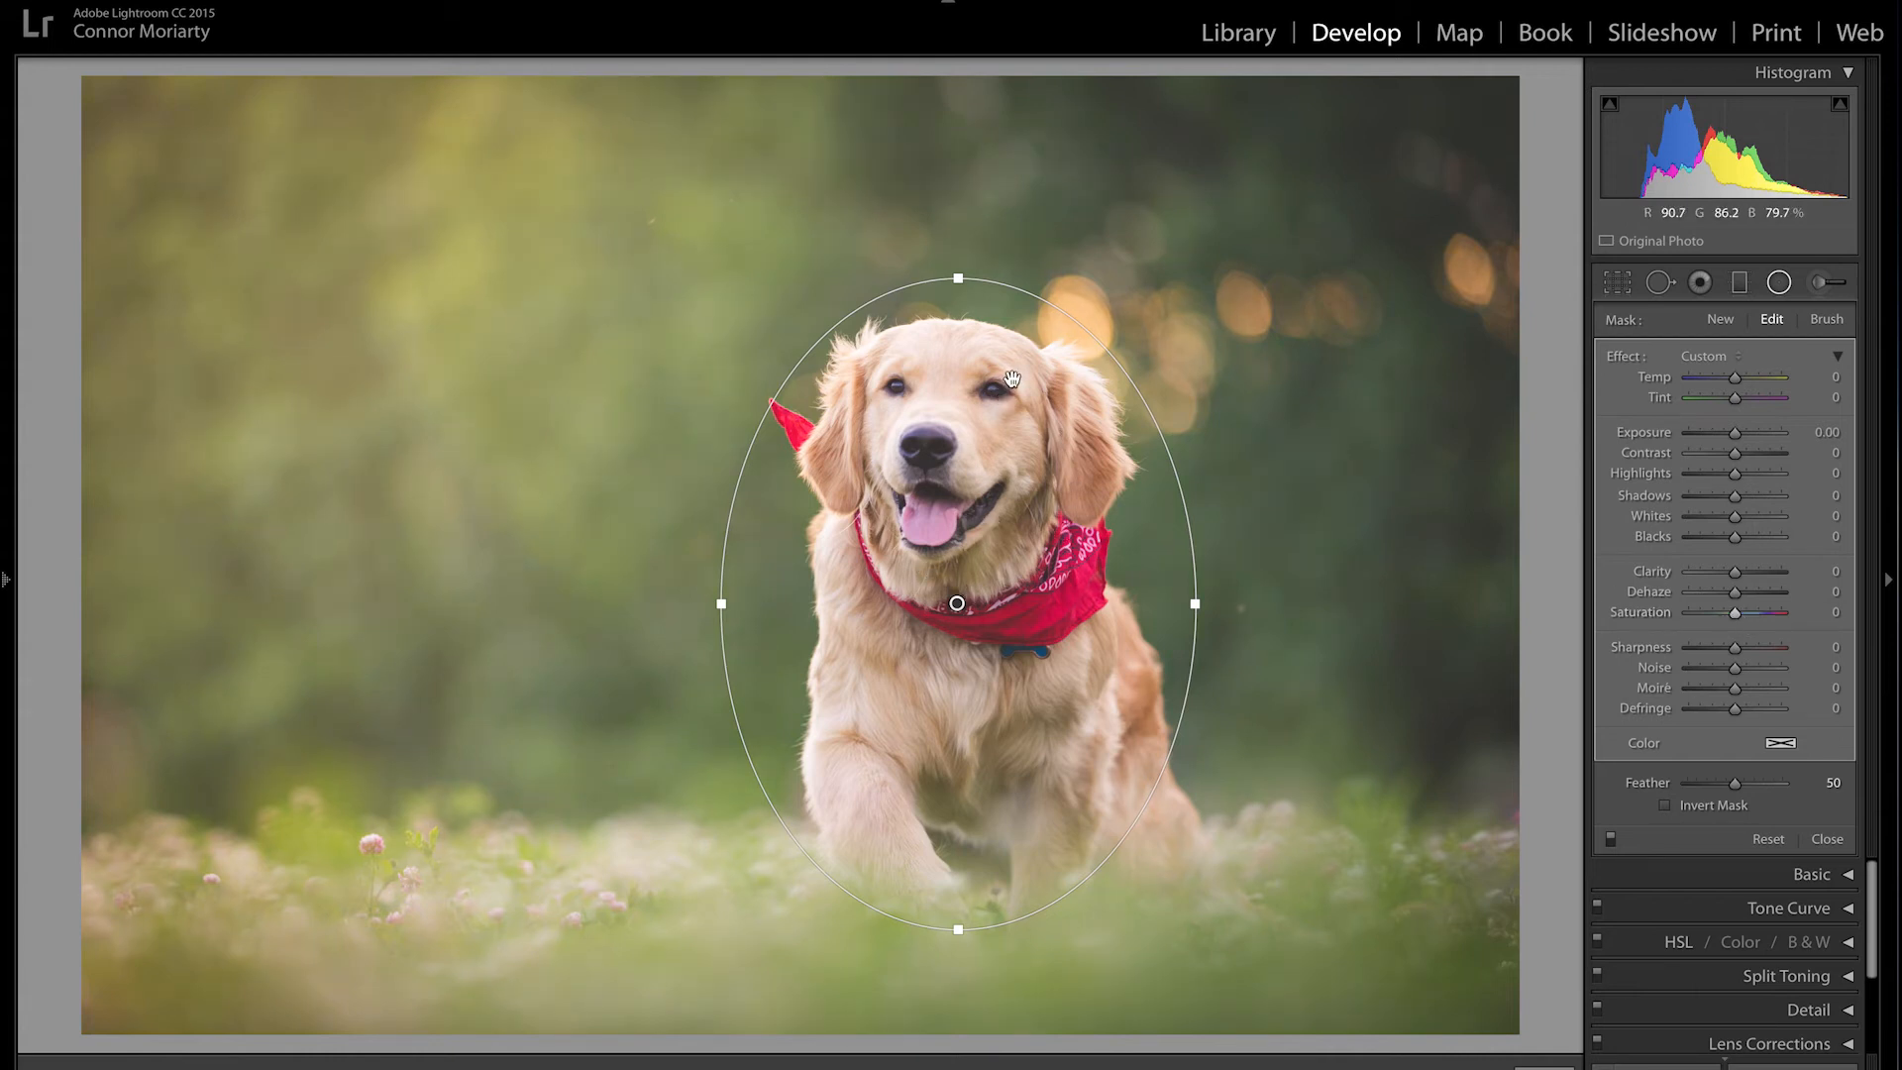
{"action": "key", "text": "Delete"}
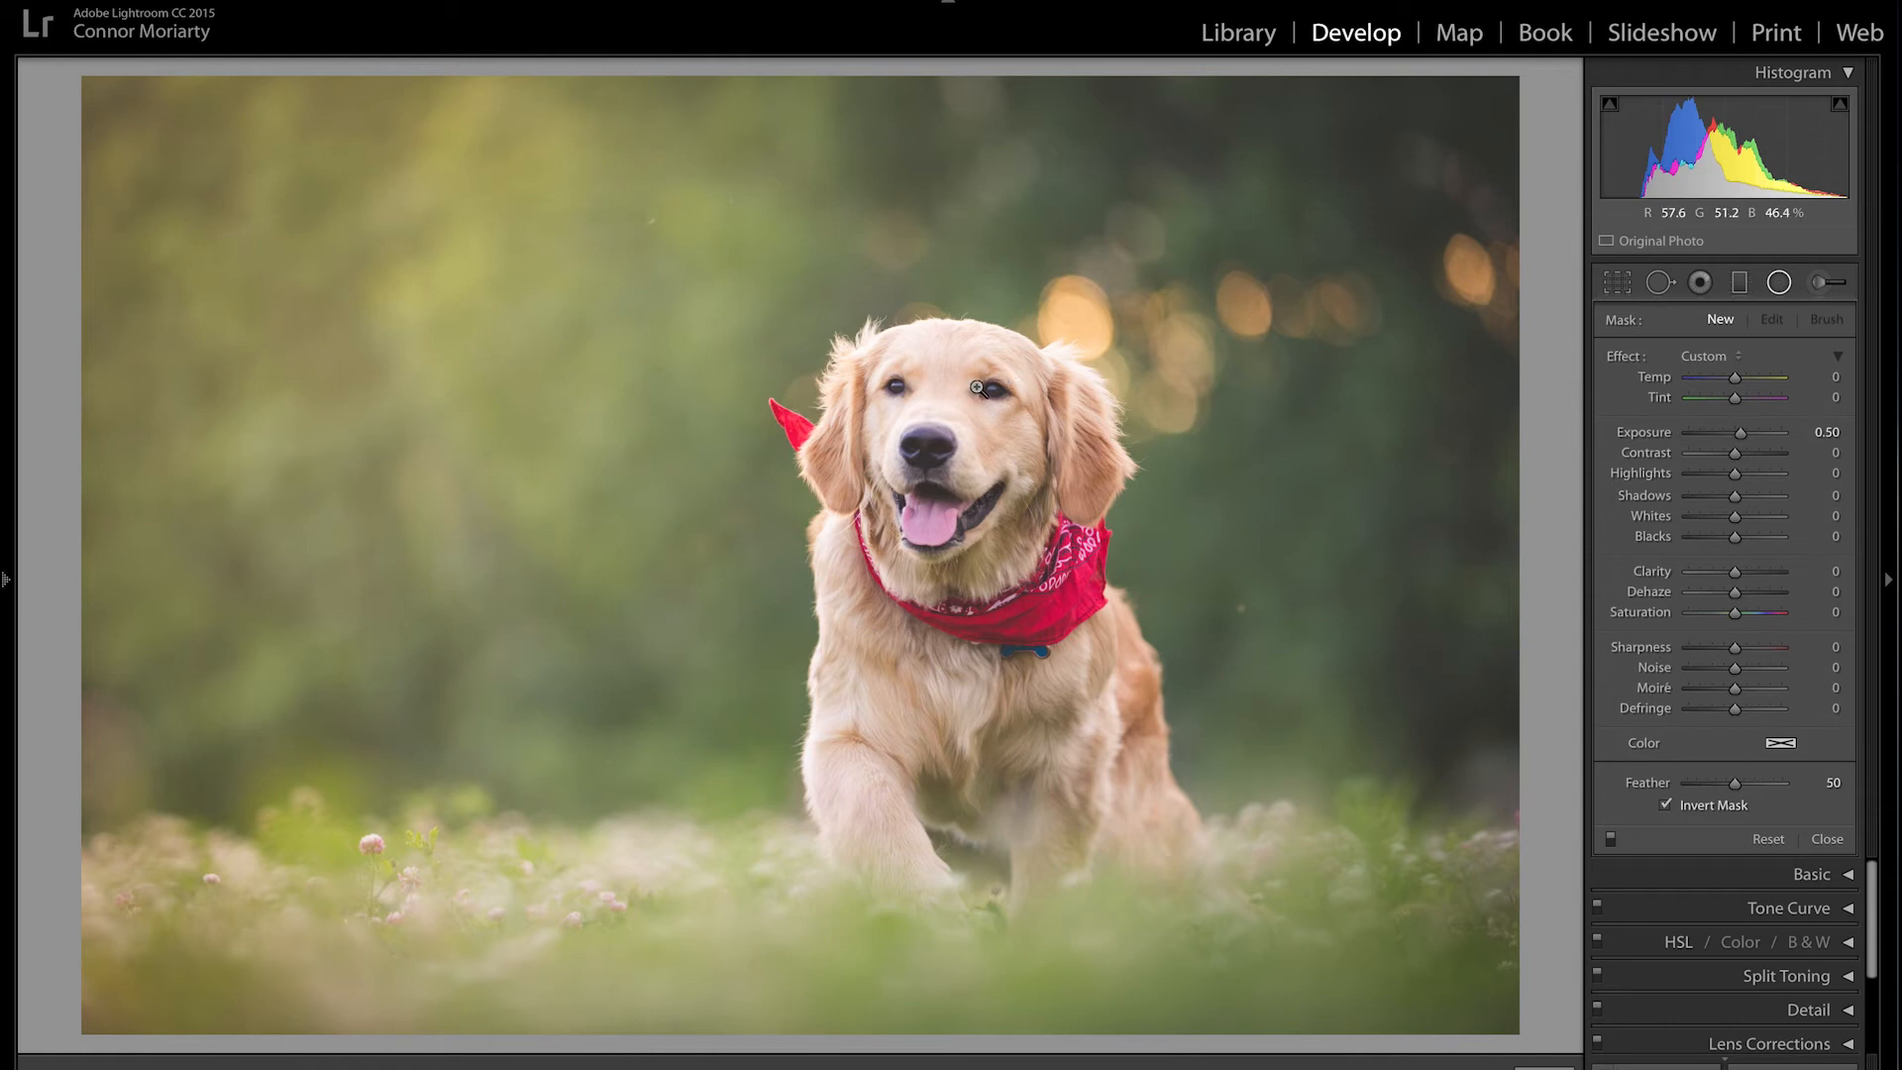
Step: Brighten the dog's eye with a small radial filter at Exposure 0.98, checking its mask overlay
{"action": "left_click", "coordinate": [977, 387]}
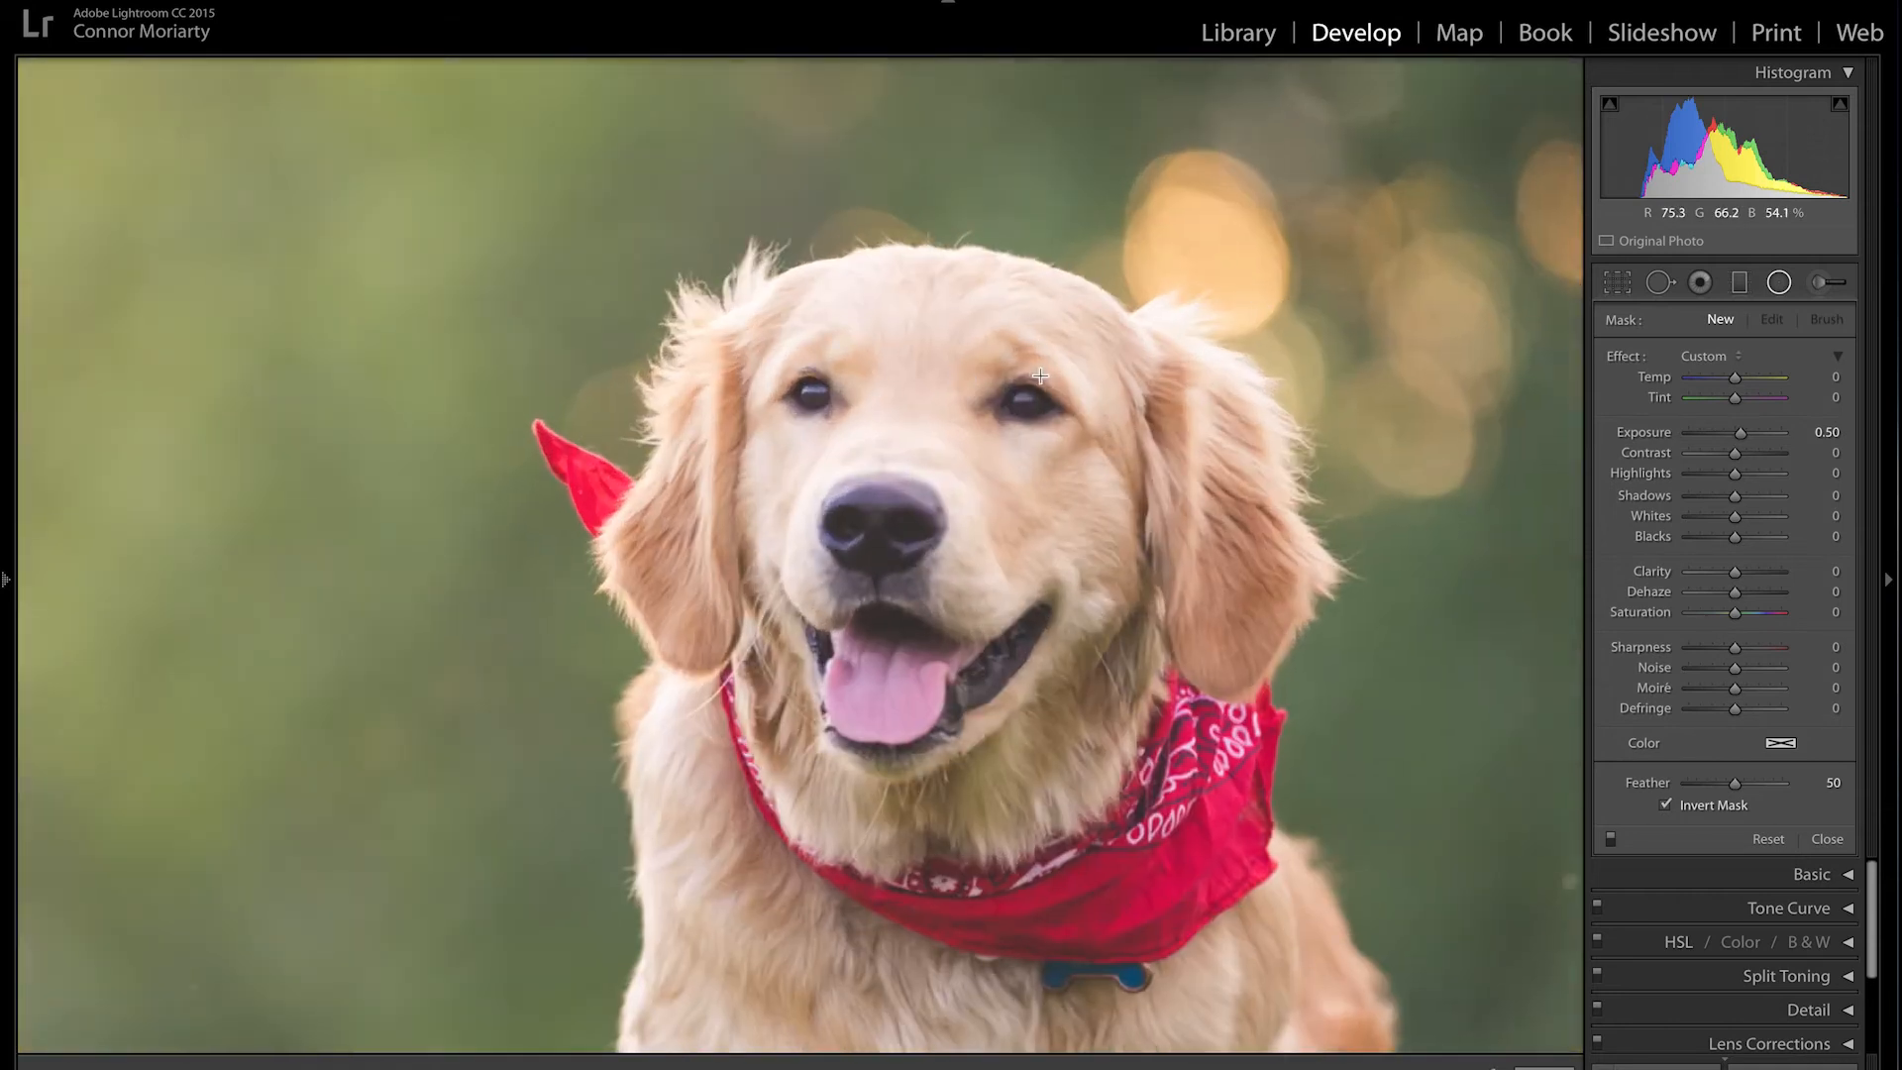
{"action": "left_click", "coordinate": [1026, 366]}
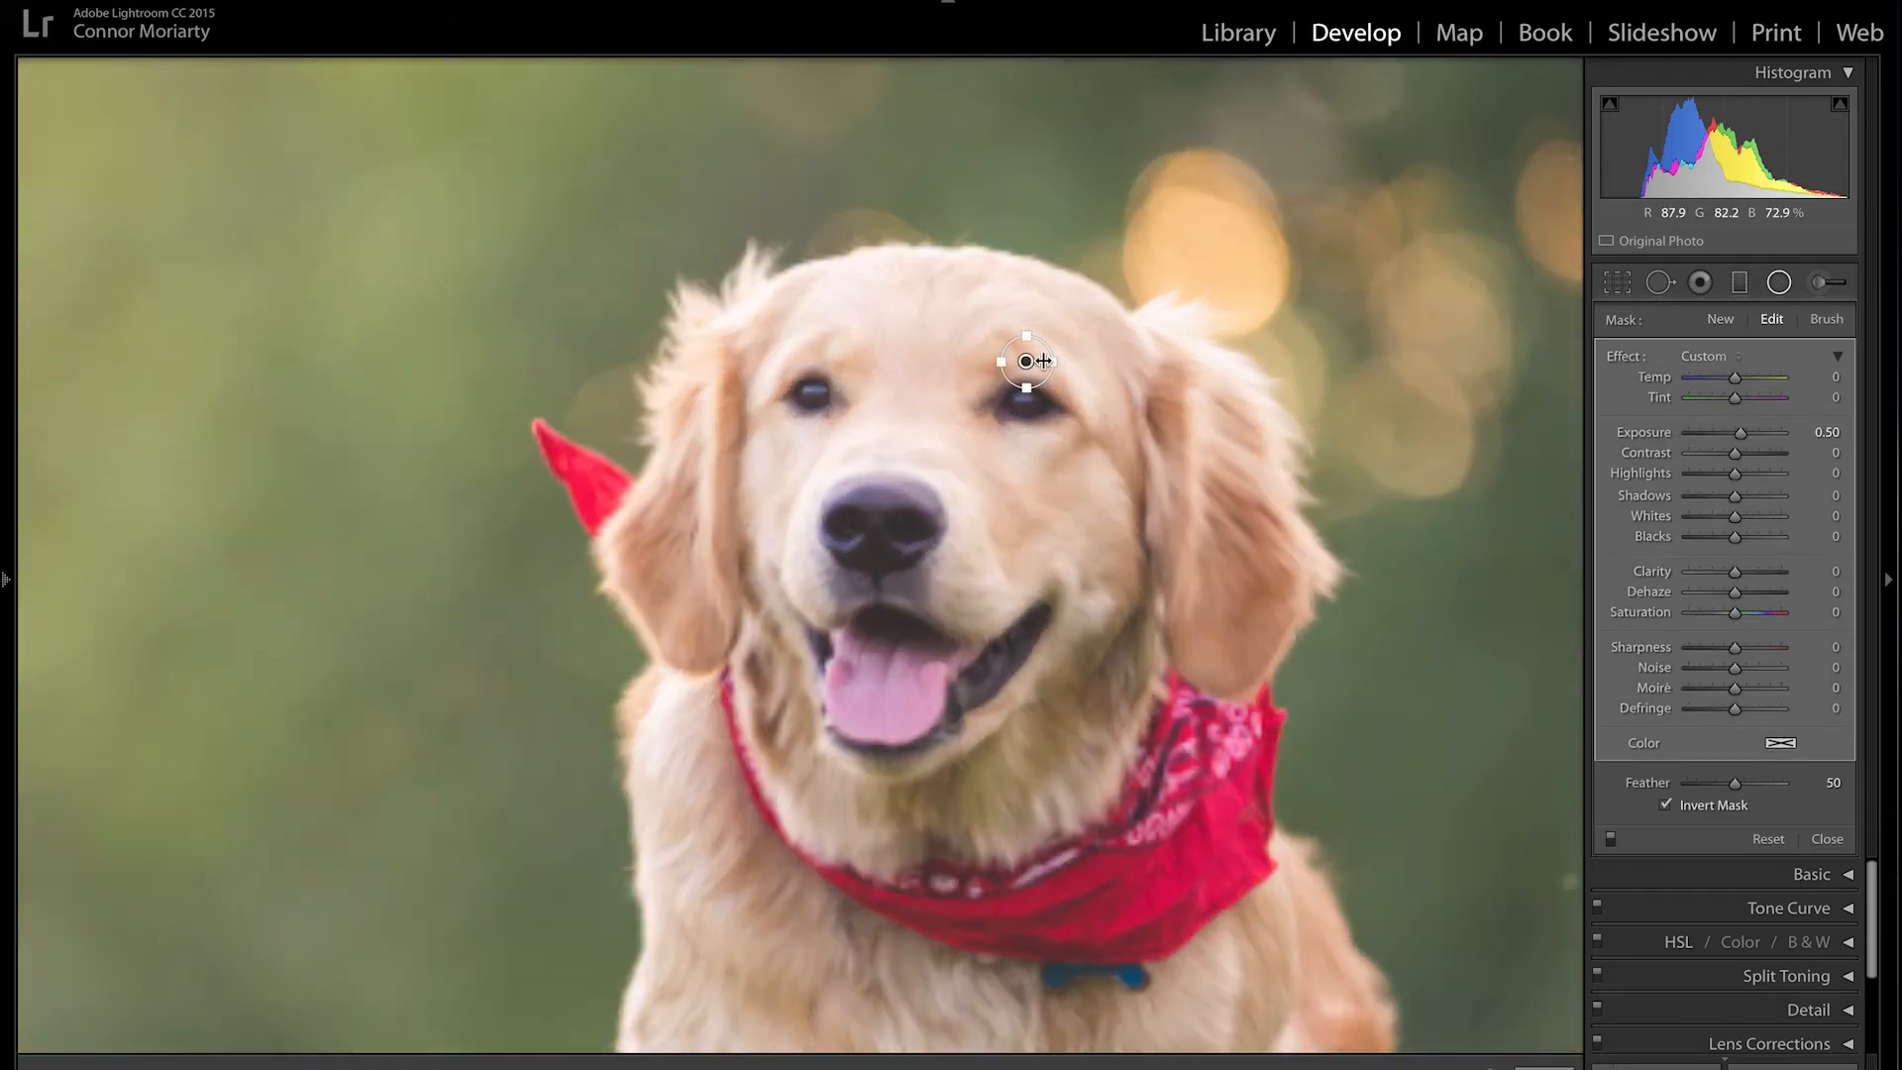
{"action": "left_click_drag", "start_coordinate": [1027, 373], "coordinate": [1026, 403]}
{"action": "mouse_move", "coordinate": [1741, 441]}
{"action": "left_mouse_down"}
{"action": "mouse_move", "coordinate": [1785, 438]}
{"action": "mouse_move", "coordinate": [1742, 436]}
{"action": "left_mouse_up"}
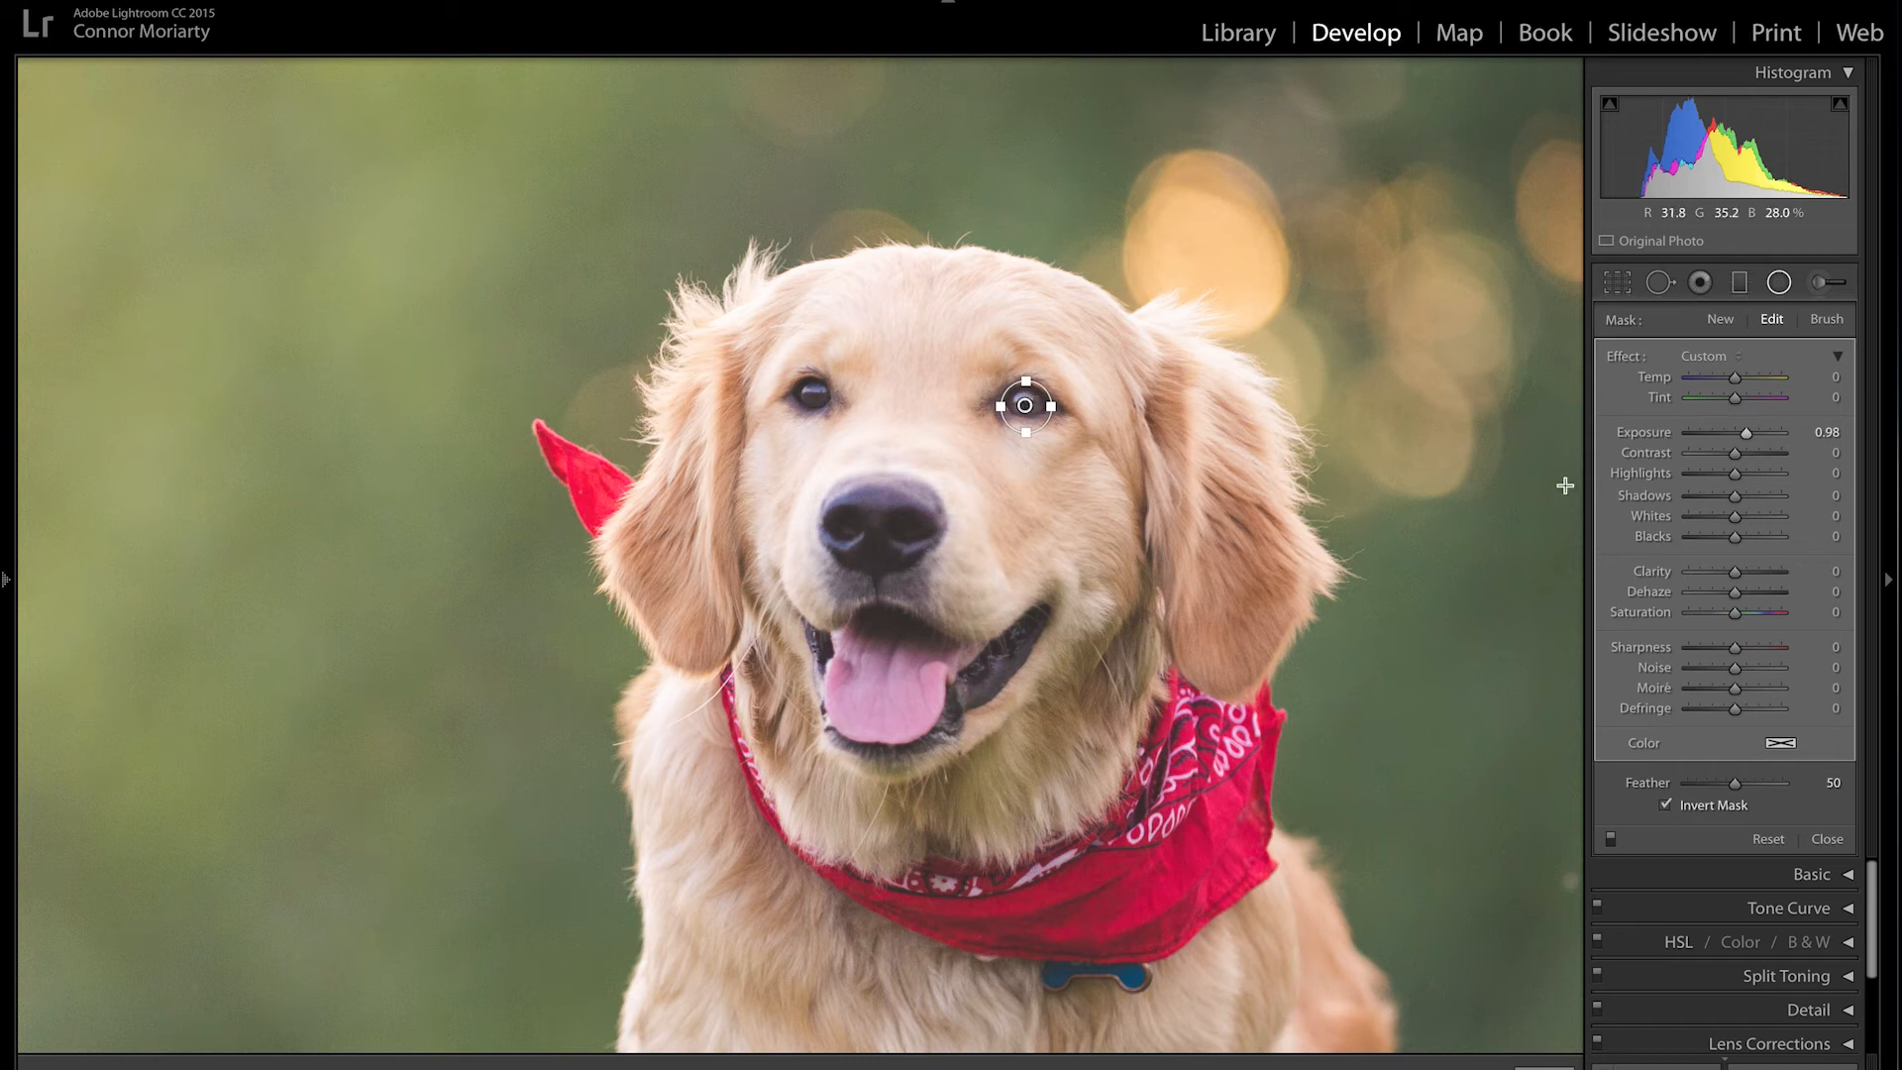
{"action": "key", "text": "o"}
{"action": "key", "text": "o"}
{"action": "key", "text": "Delete"}
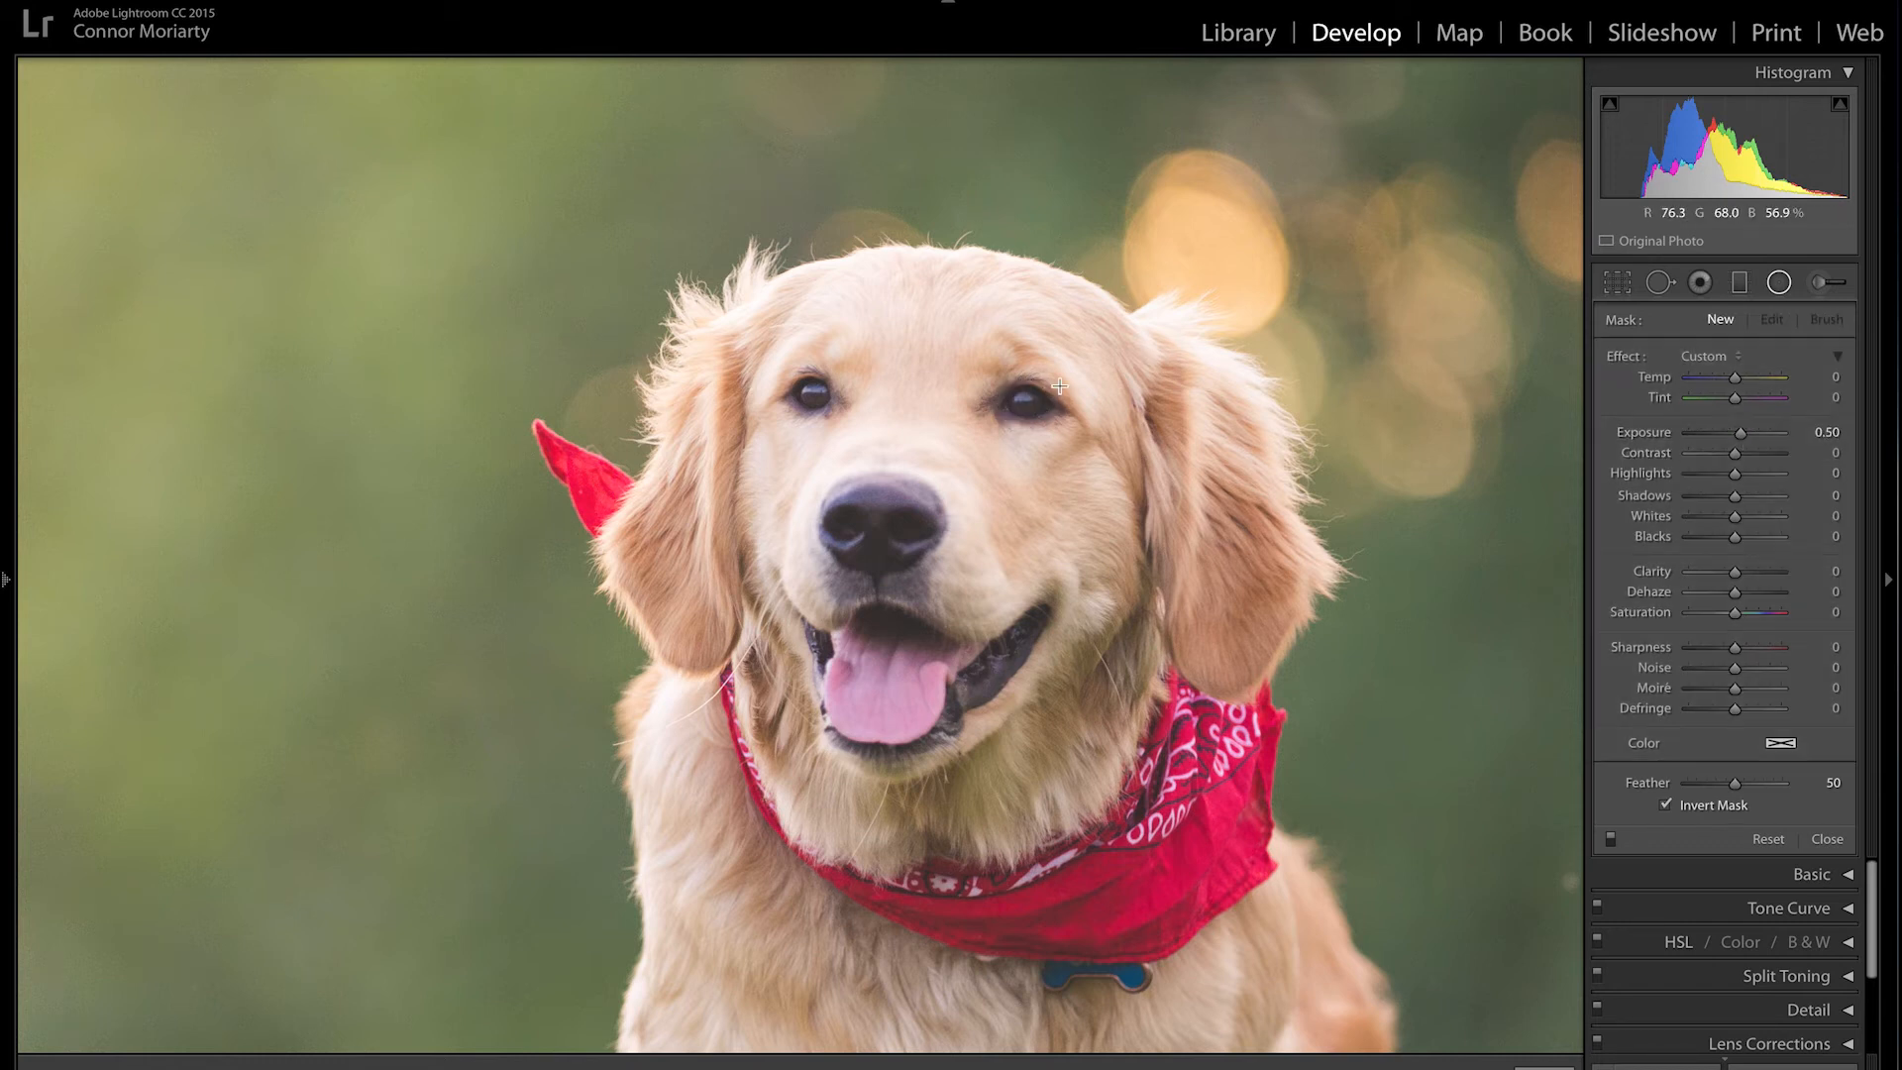
Step: Zoom out to fit the full photo and close the Radial Filter tool
{"action": "left_click", "coordinate": [1063, 390]}
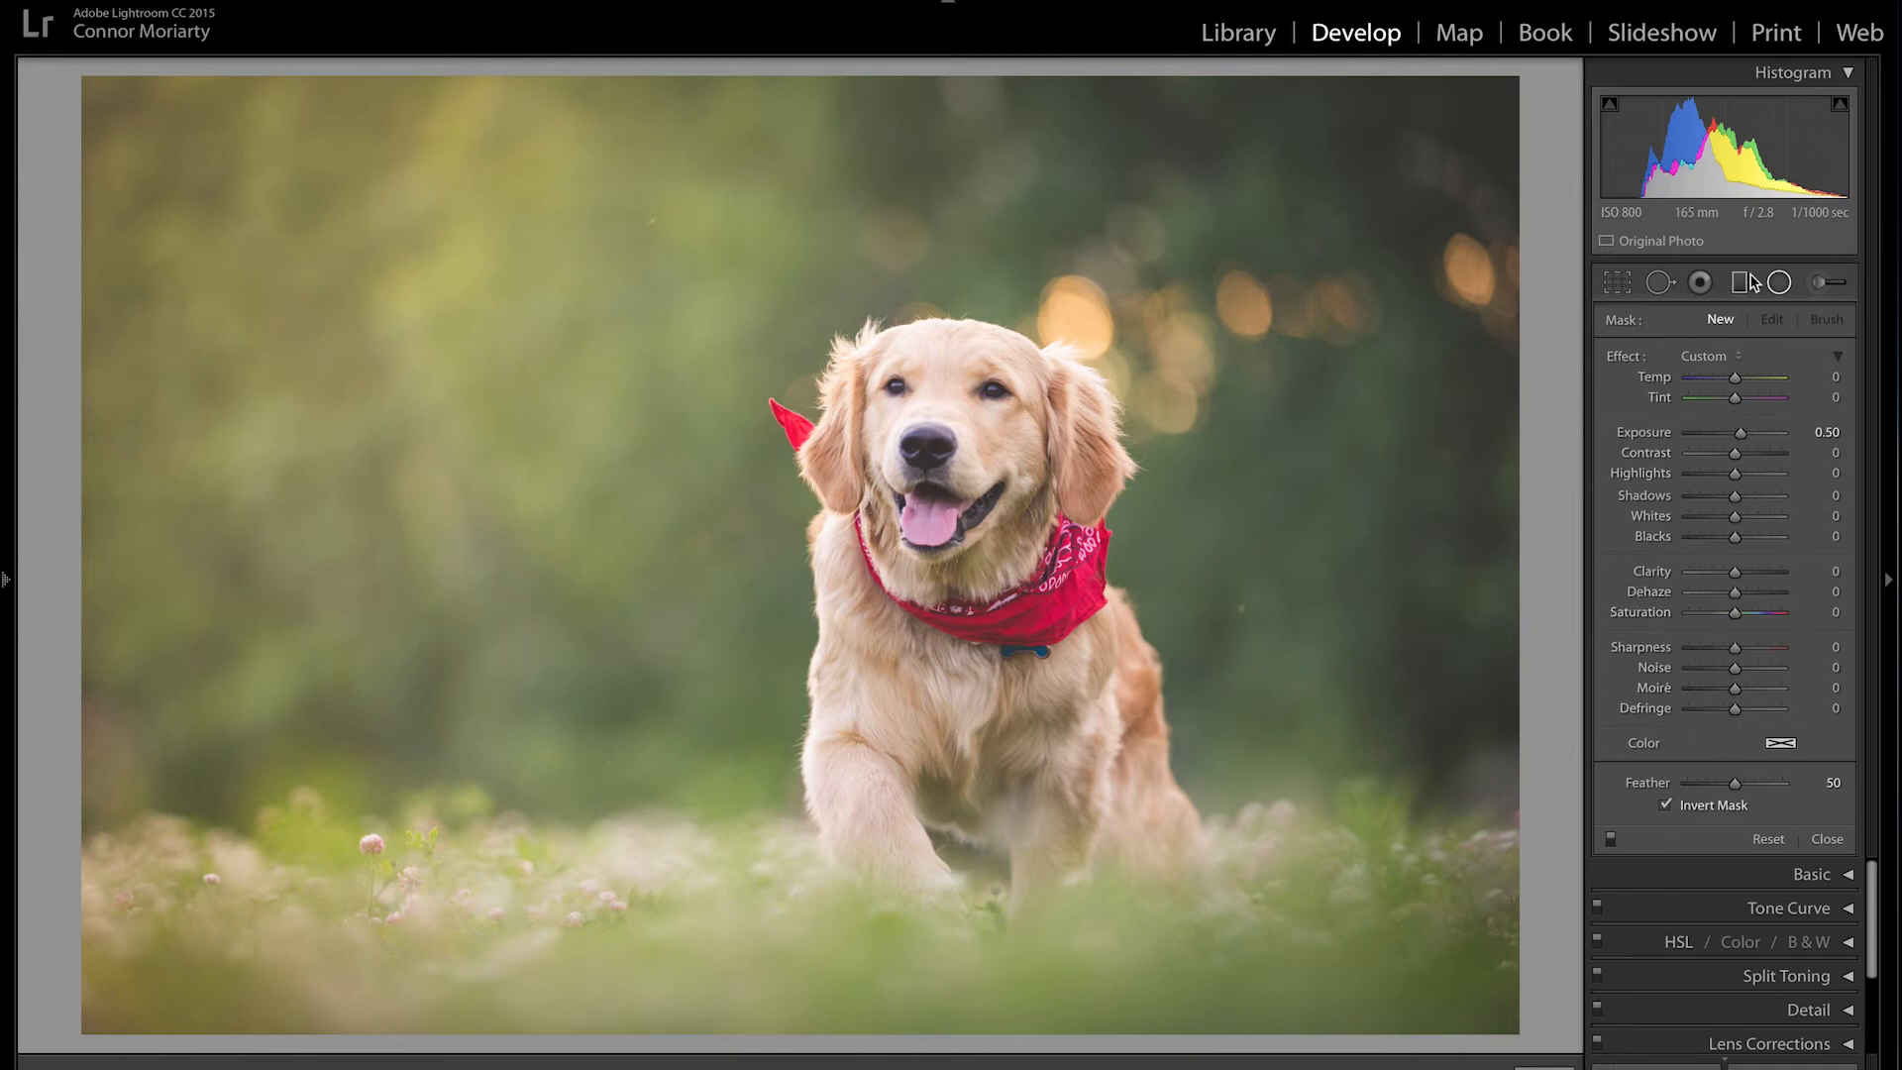
{"action": "left_click", "coordinate": [1780, 284]}
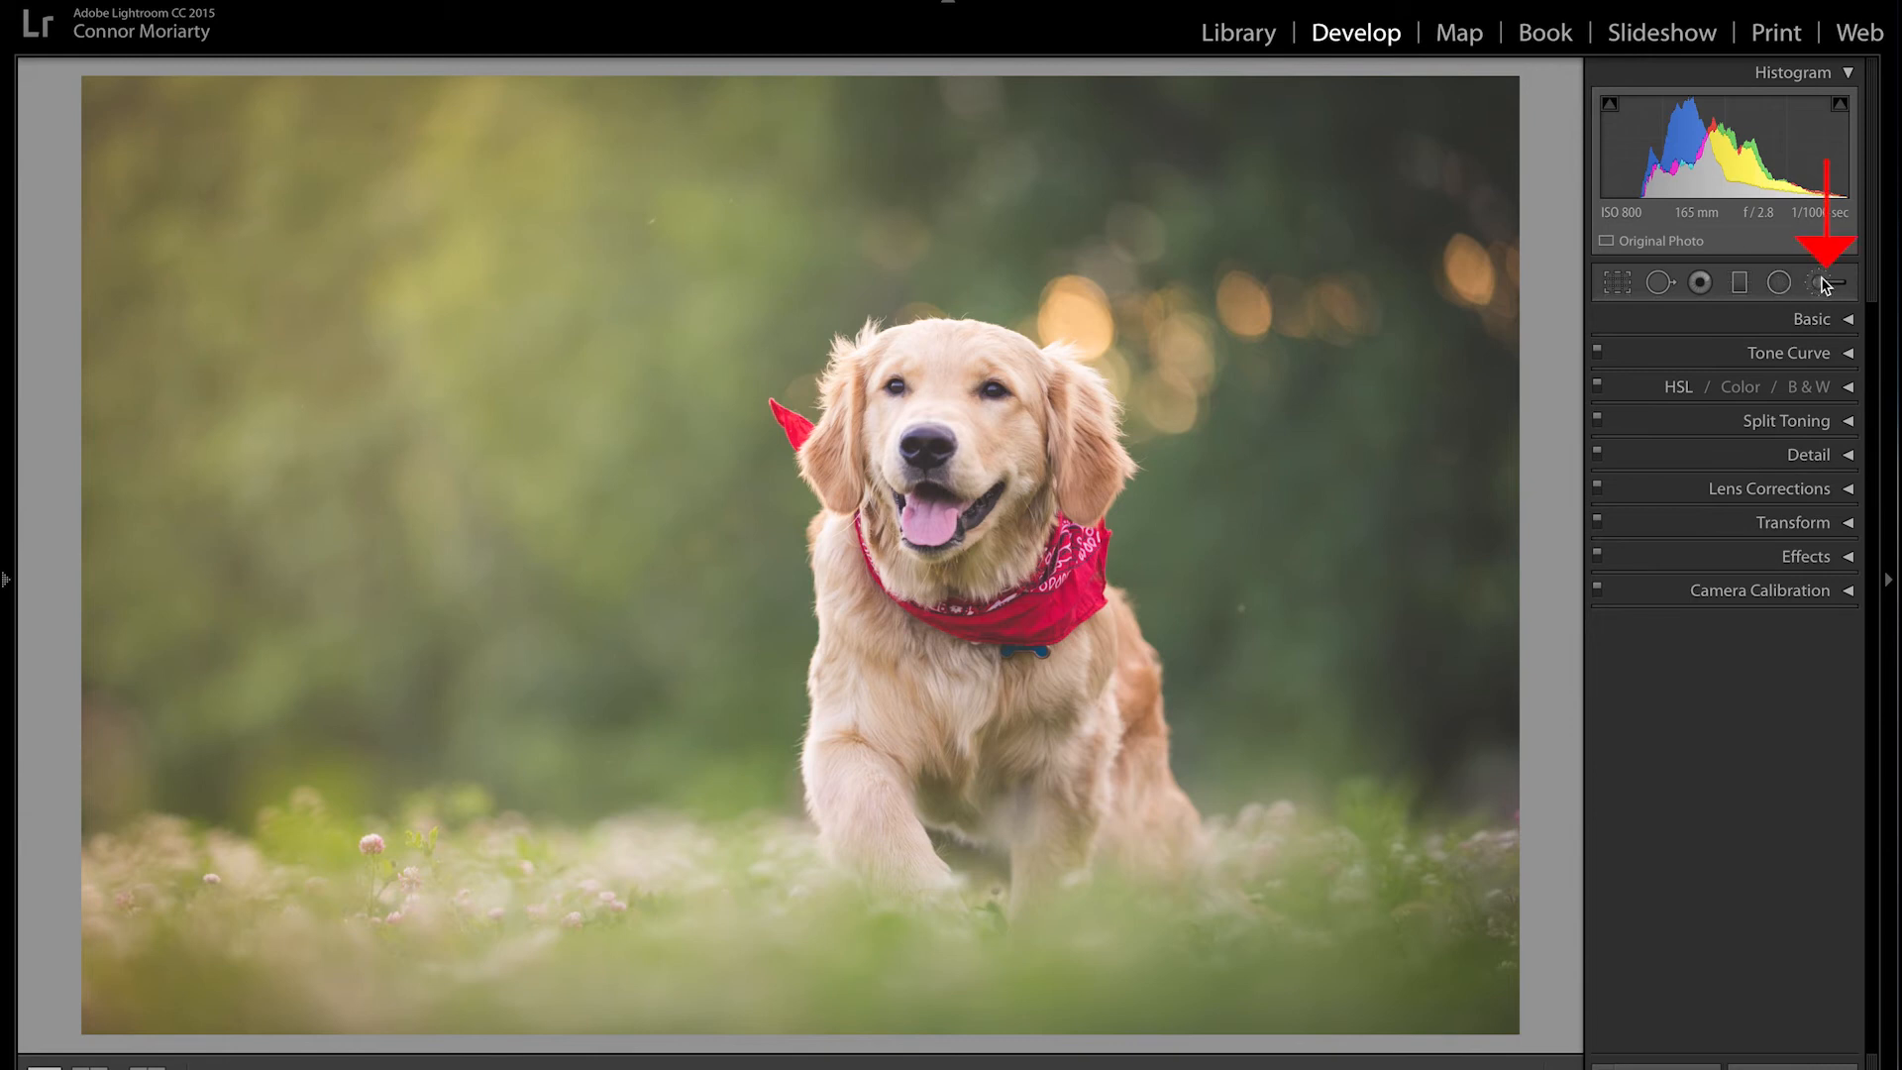
Step: Resize the Adjustment Brush and test a brightening stroke on the dog, then delete it
{"action": "left_click", "coordinate": [1825, 286]}
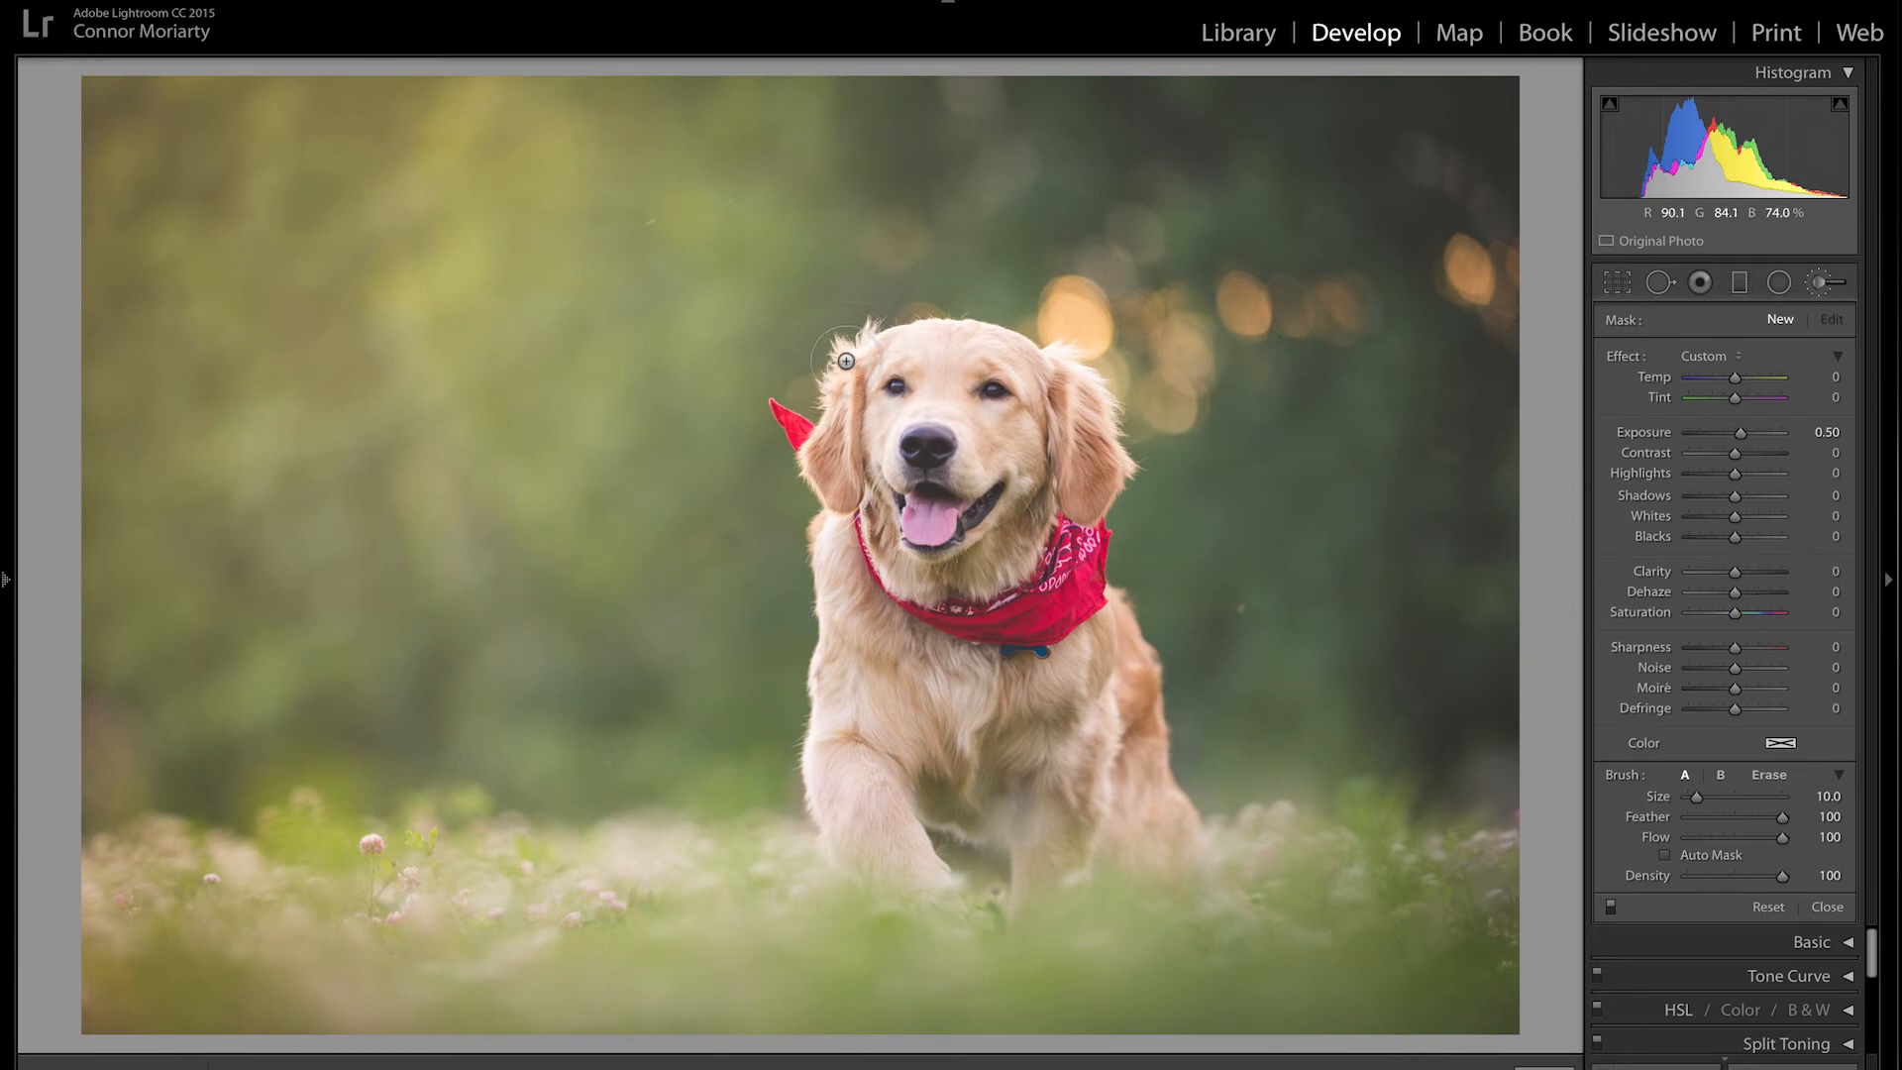
{"action": "scroll", "coordinate": [845, 361], "scroll_direction": "up", "scroll_amount": 10}
{"action": "scroll", "coordinate": [1057, 373], "scroll_direction": "up", "scroll_amount": 3}
{"action": "scroll", "coordinate": [1084, 469], "scroll_direction": "down", "scroll_amount": 1}
{"action": "scroll", "coordinate": [1256, 354], "scroll_direction": "down", "scroll_amount": 3}
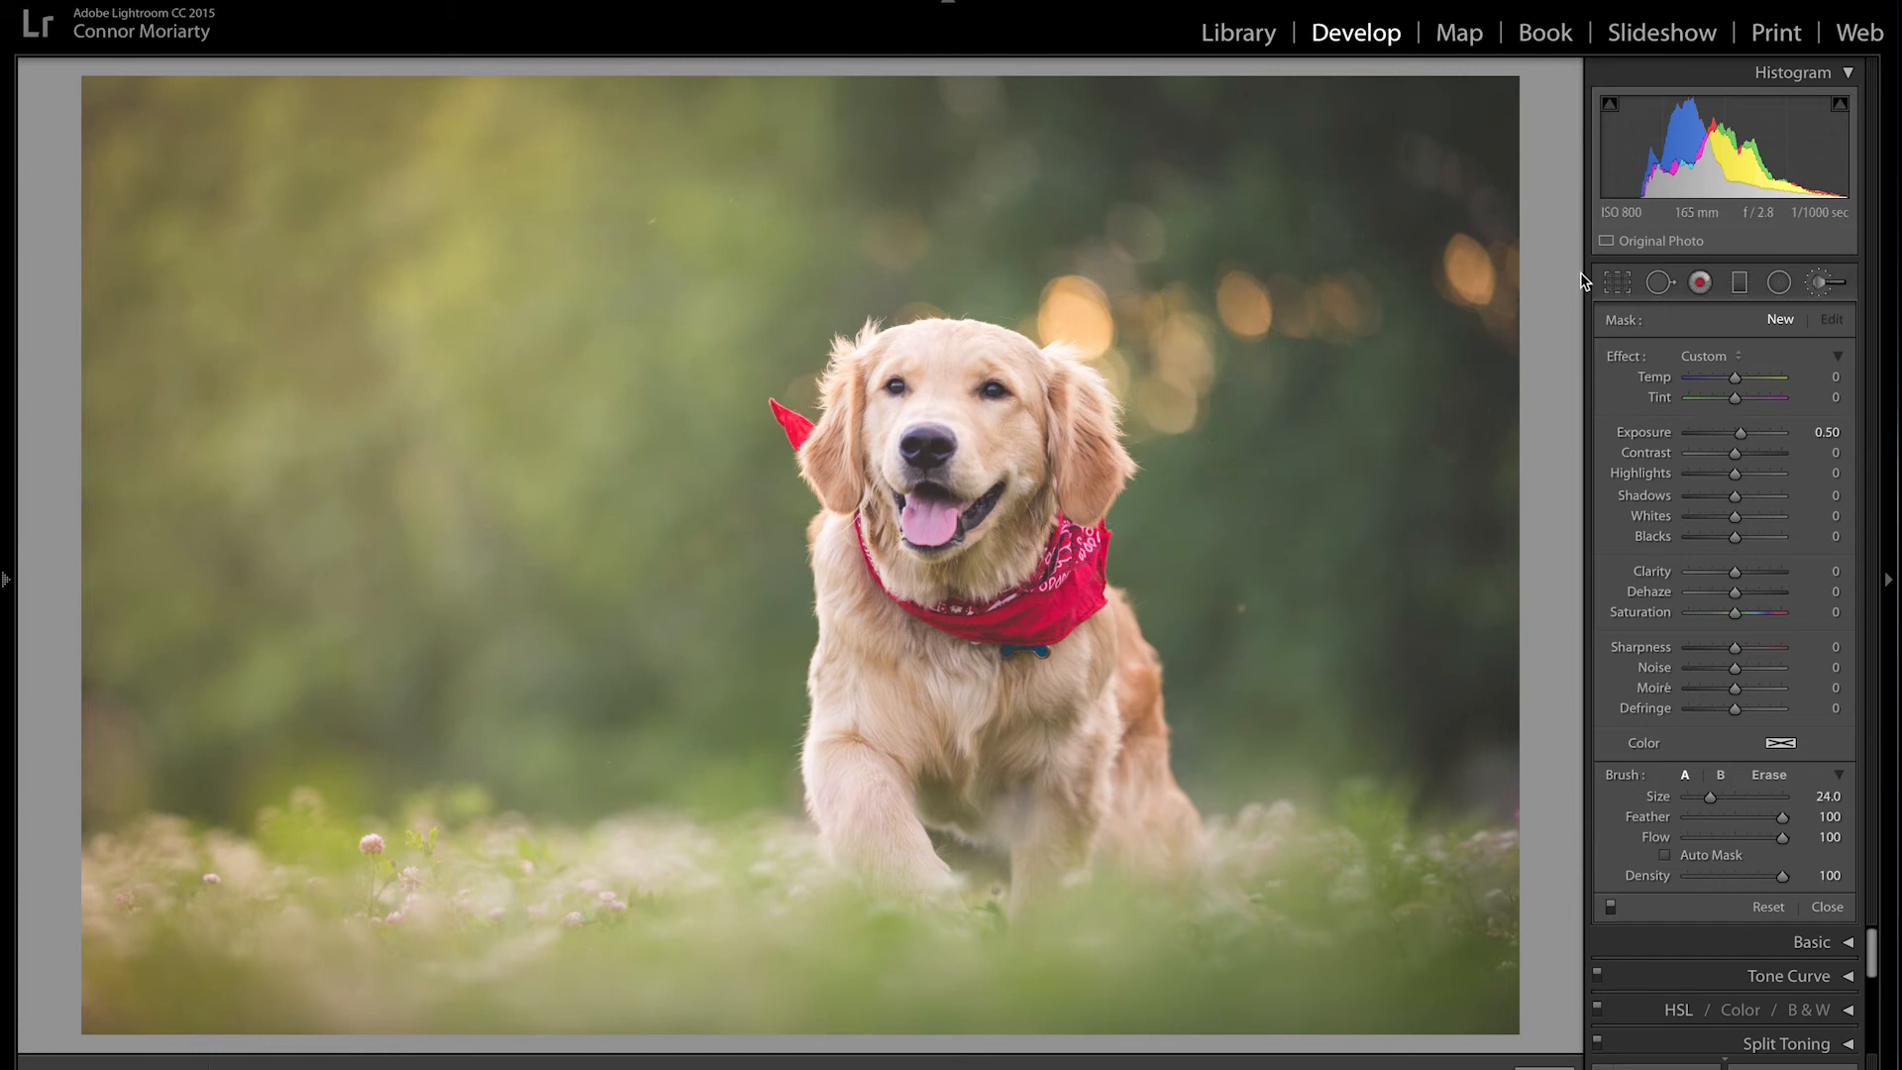
{"action": "mouse_move", "coordinate": [991, 594]}
{"action": "left_mouse_down"}
{"action": "mouse_move", "coordinate": [976, 733]}
{"action": "mouse_move", "coordinate": [951, 496]}
{"action": "mouse_move", "coordinate": [941, 535]}
{"action": "left_mouse_up"}
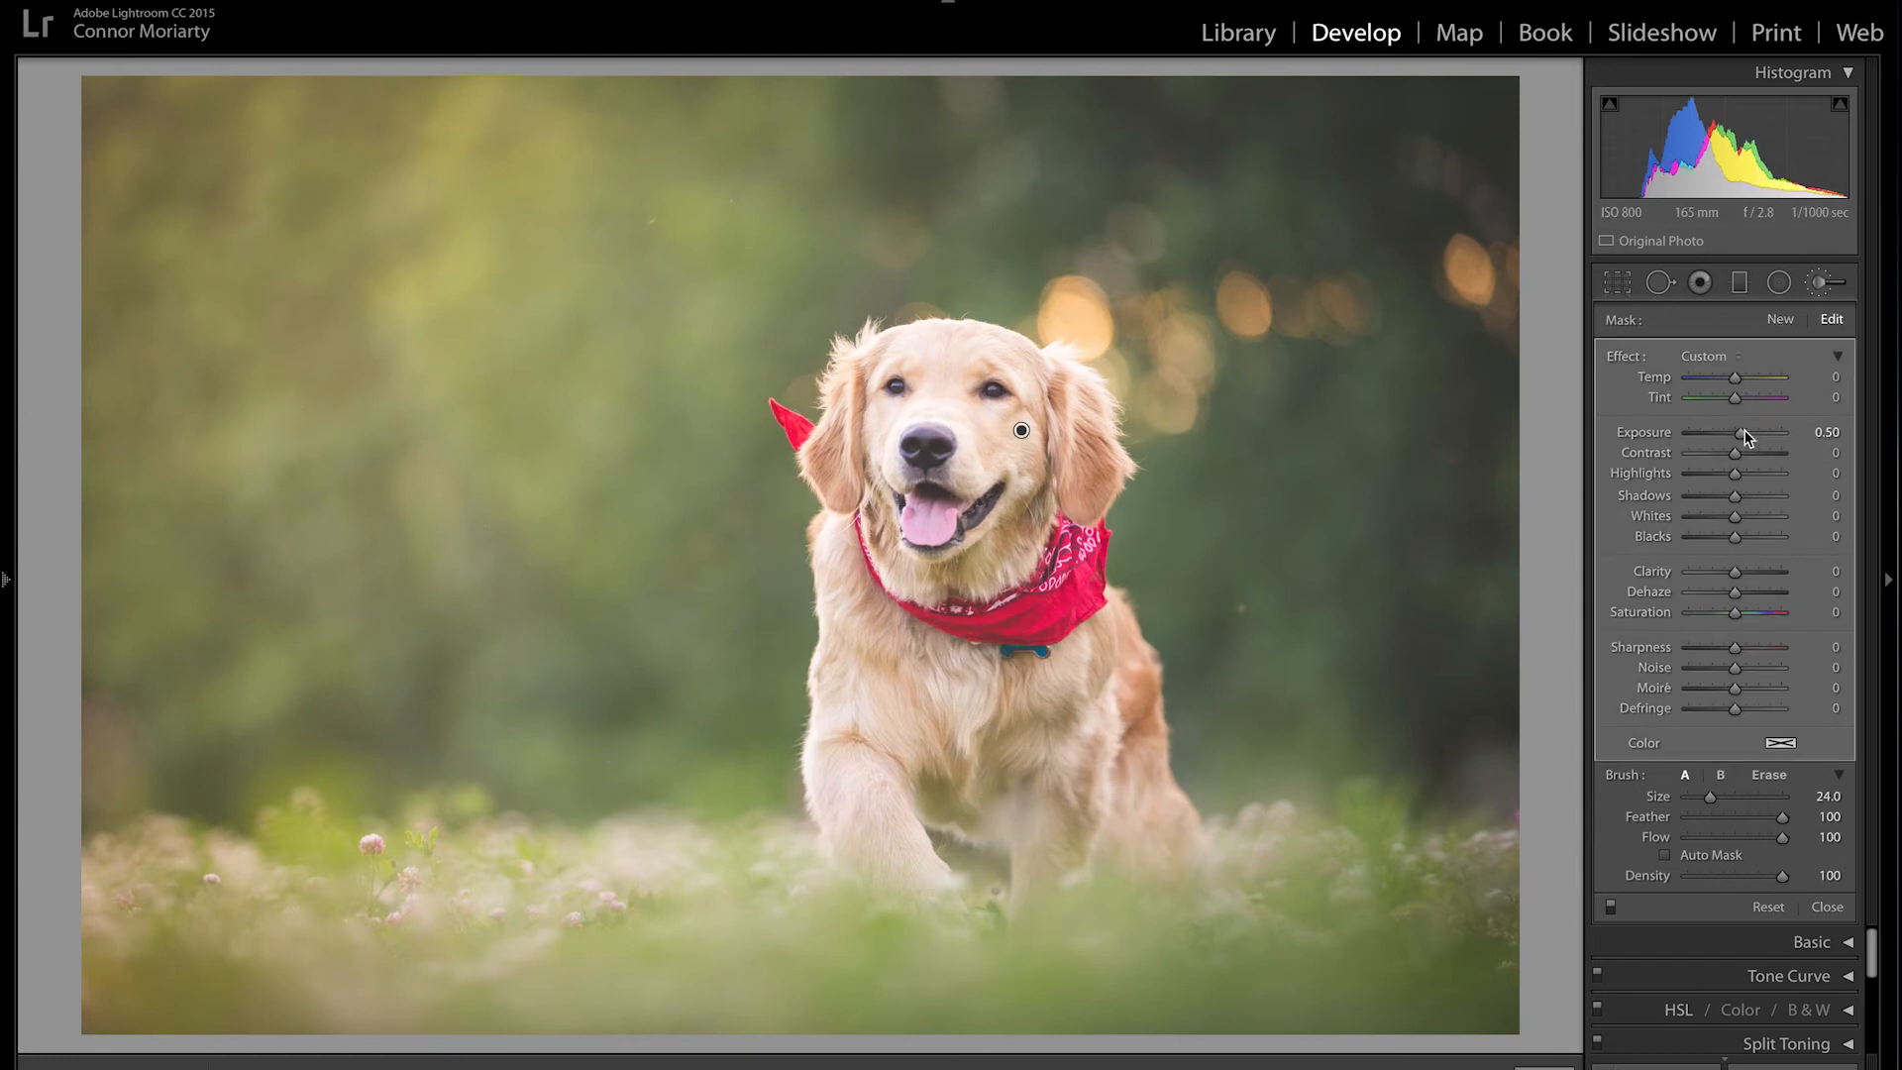
{"action": "mouse_move", "coordinate": [1745, 434]}
{"action": "left_mouse_down"}
{"action": "mouse_move", "coordinate": [1734, 453]}
{"action": "mouse_move", "coordinate": [1748, 438]}
{"action": "left_mouse_up"}
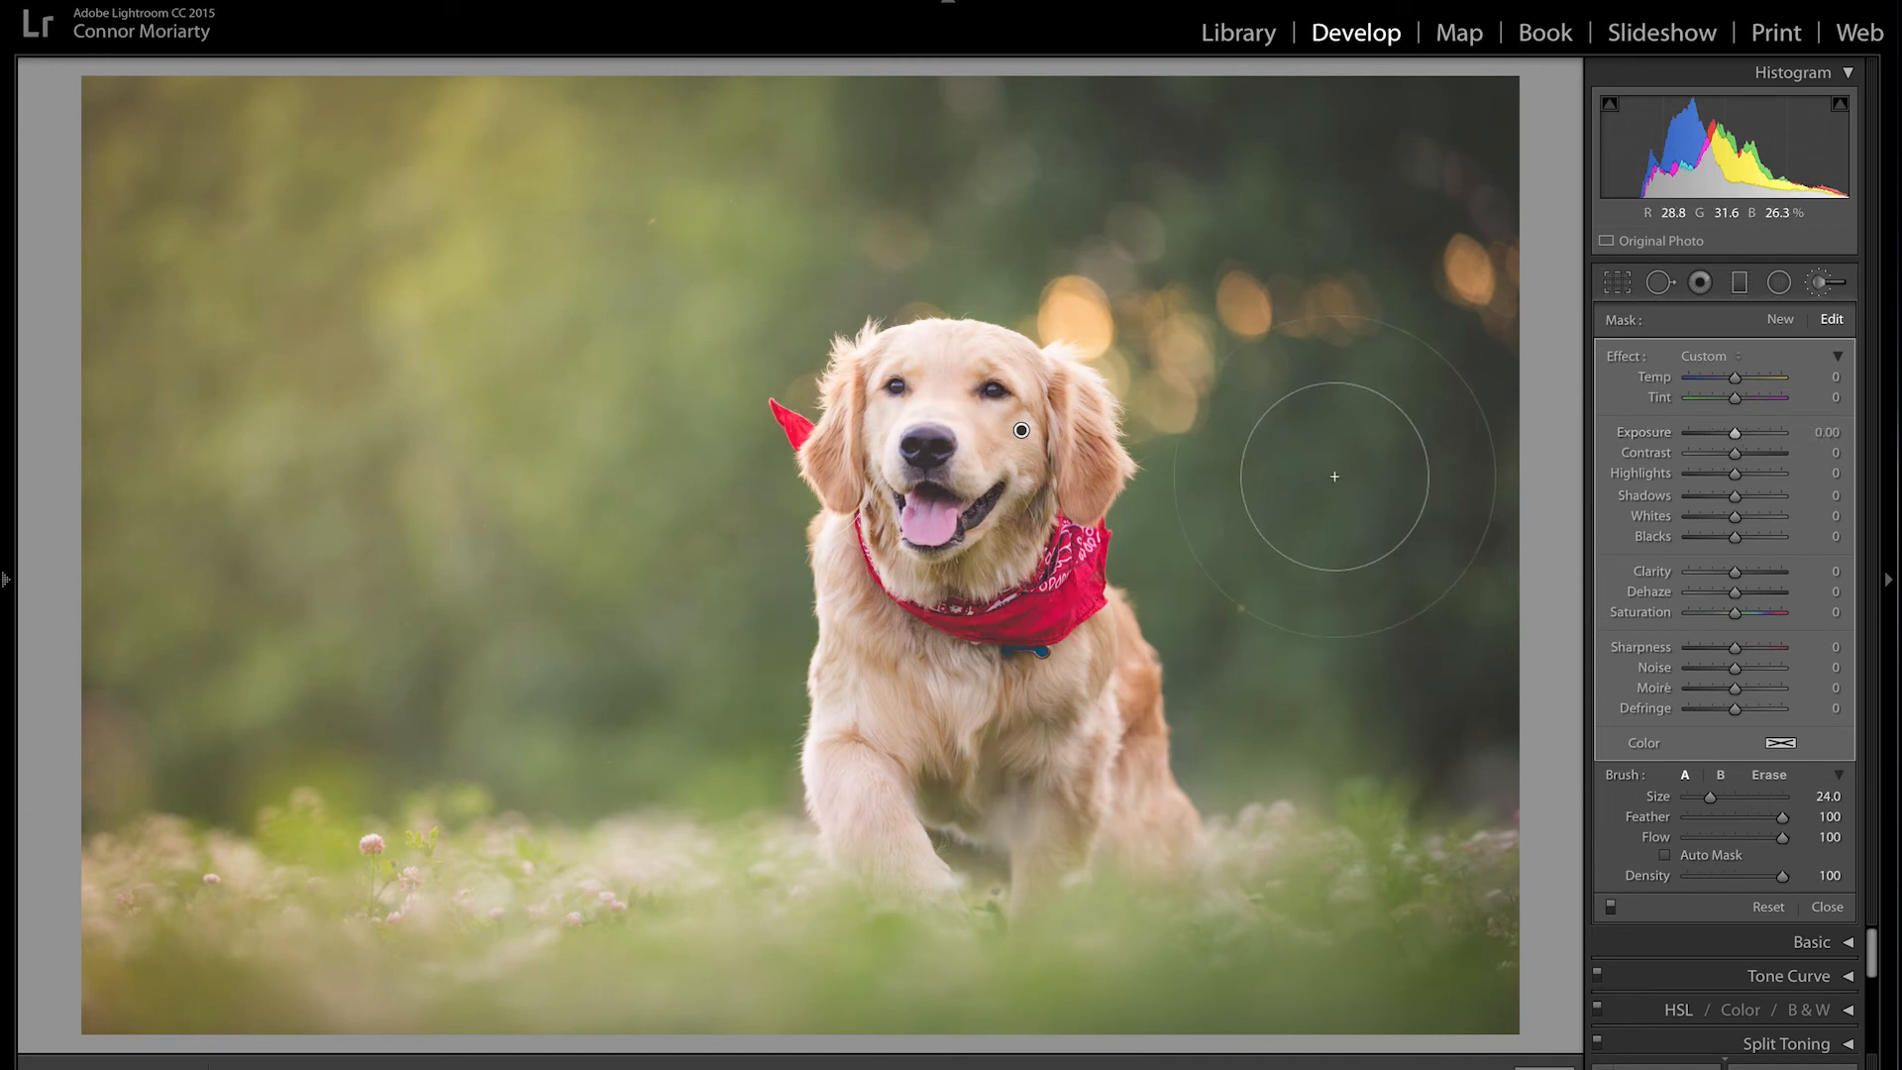
{"action": "key", "text": "Delete"}
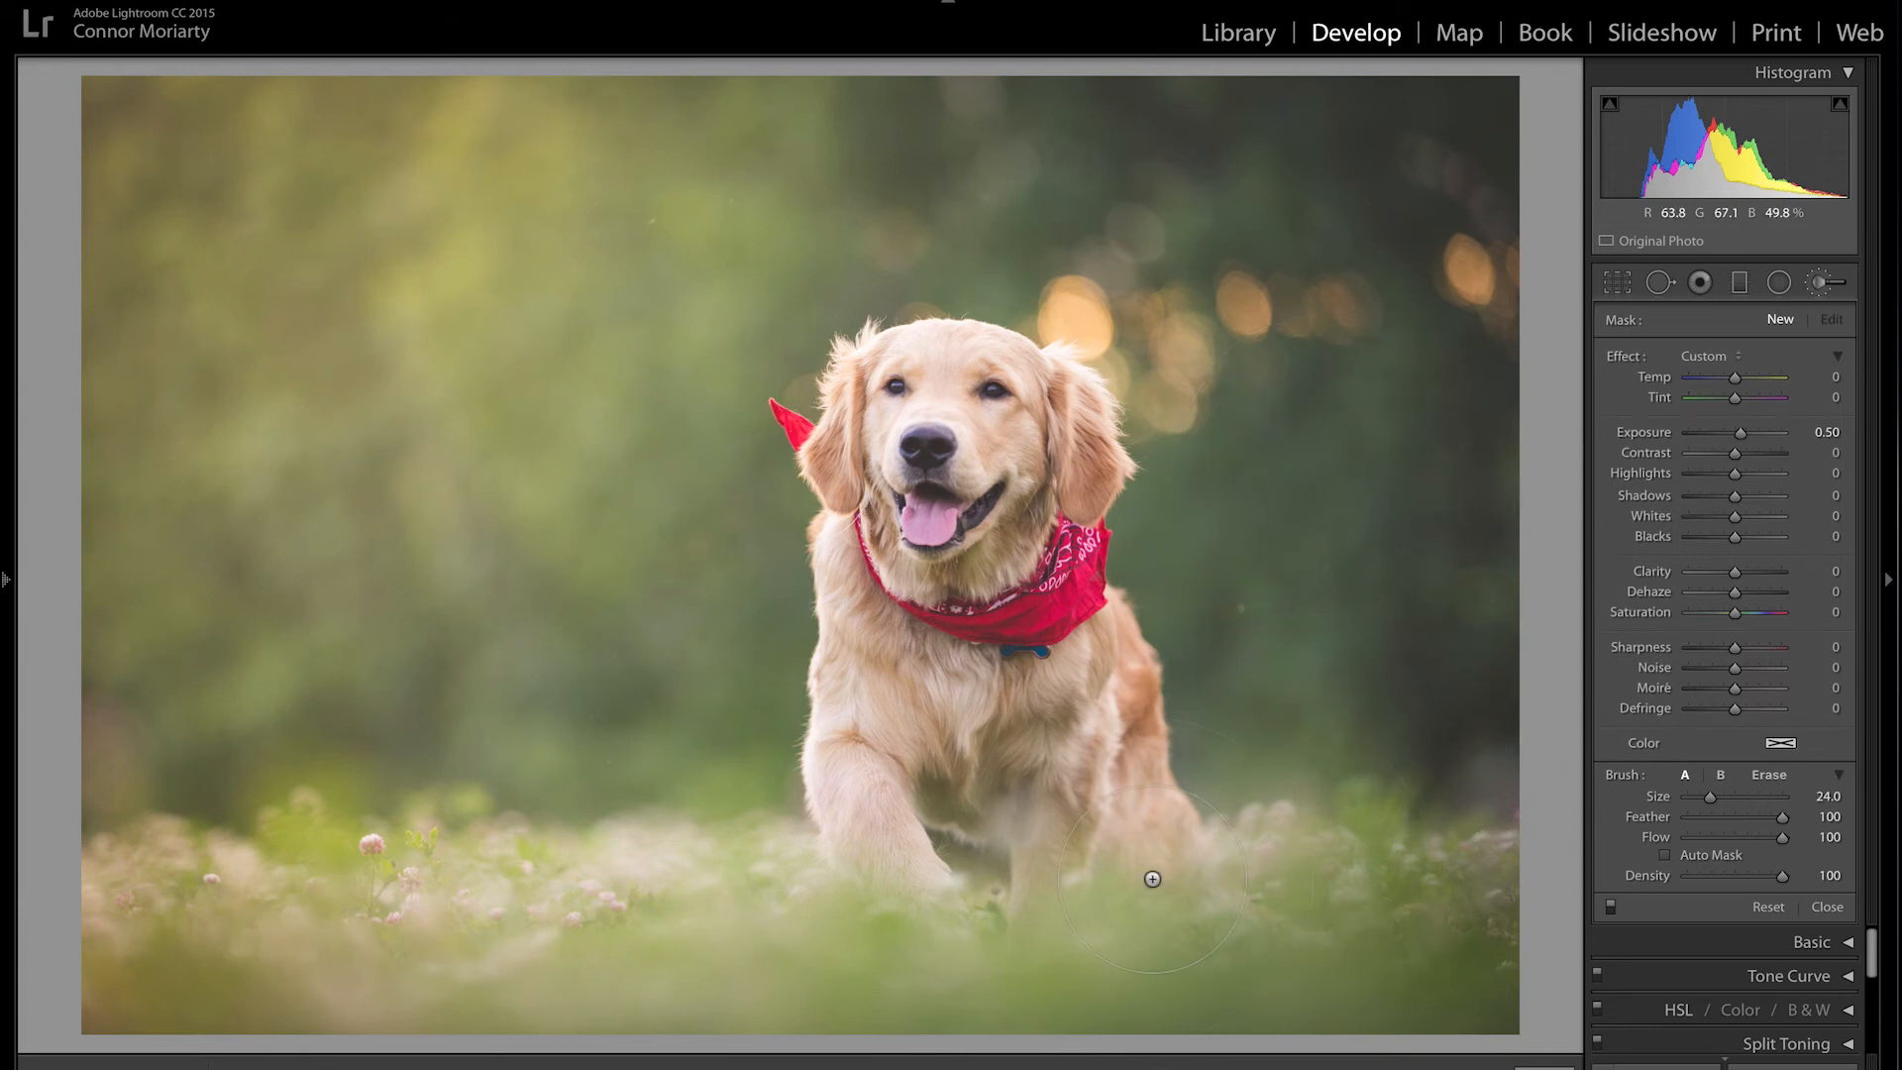
Step: Paint a brush mask across the flowers and grass at the bottom and boost its saturation
{"action": "scroll", "coordinate": [356, 895], "scroll_direction": "up", "scroll_amount": 5}
{"action": "left_click_drag", "start_coordinate": [179, 930], "coordinate": [1486, 921]}
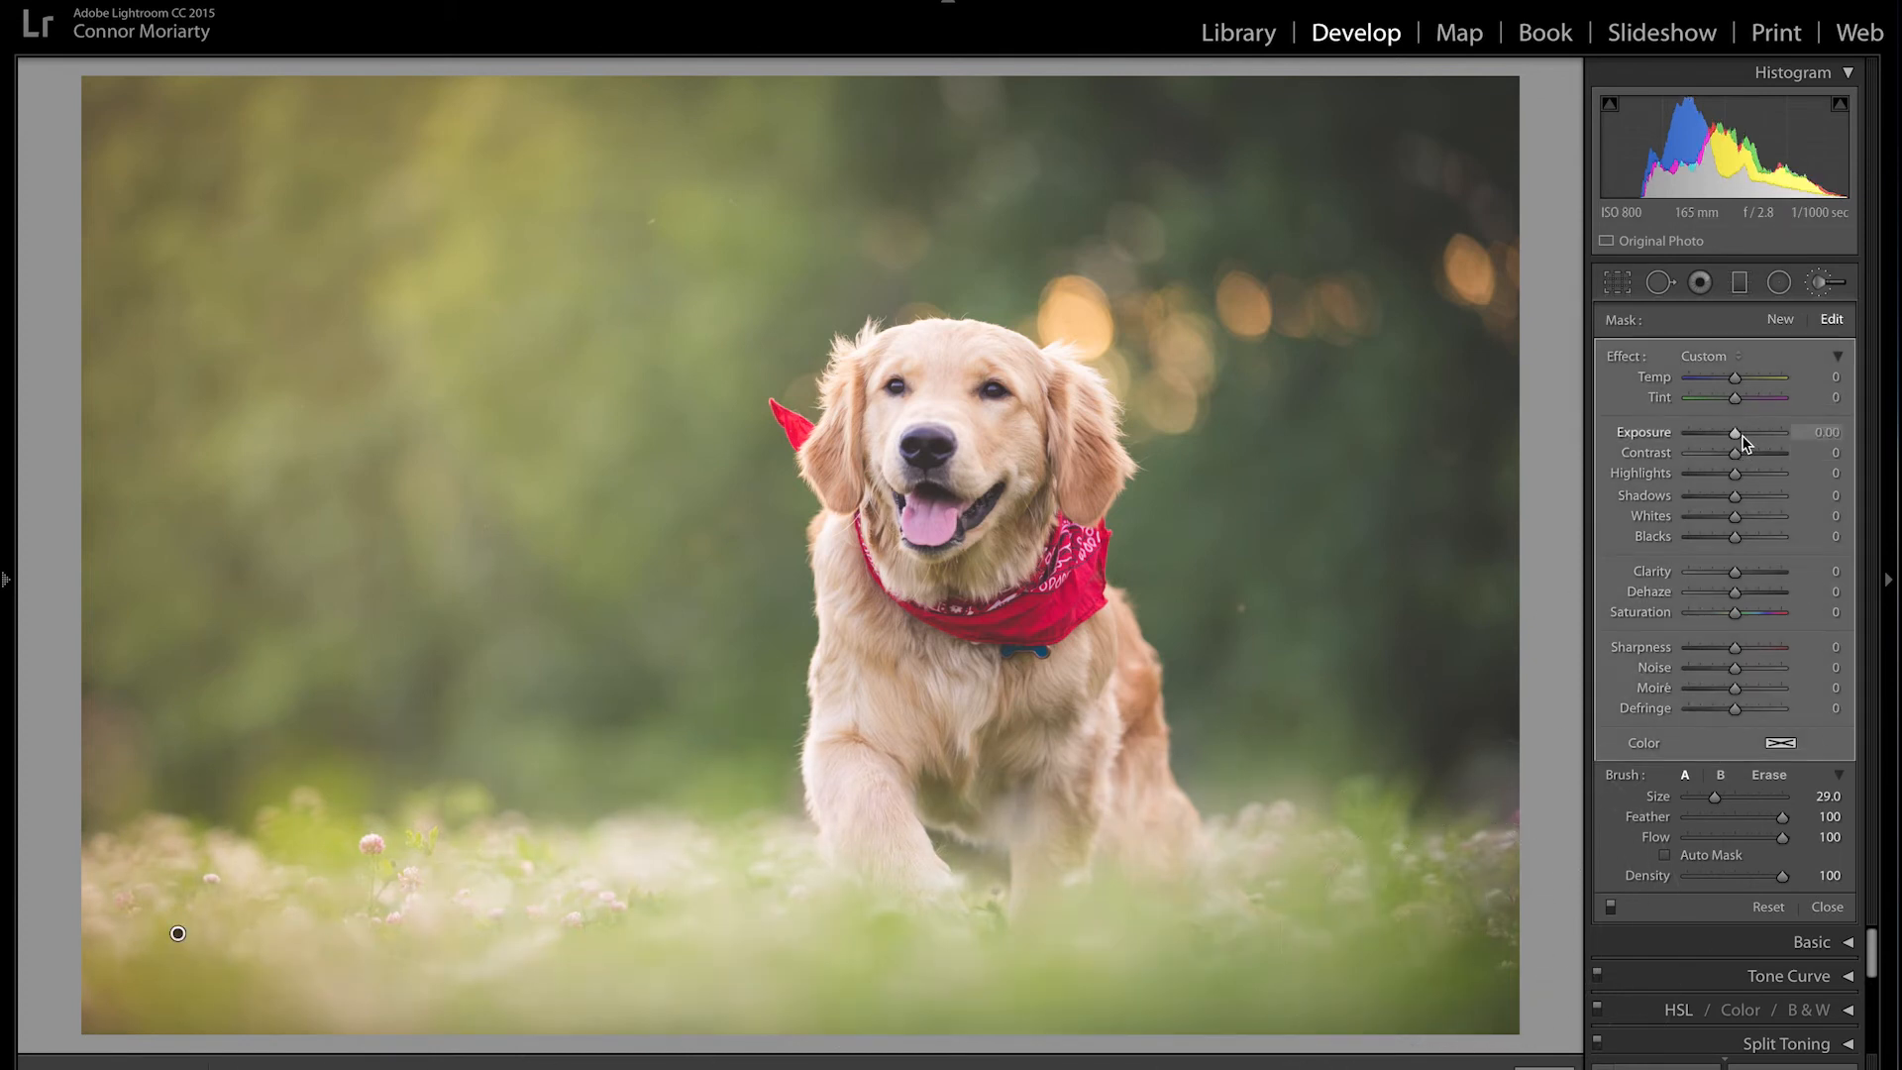
{"action": "left_click_drag", "start_coordinate": [1738, 615], "coordinate": [1769, 626]}
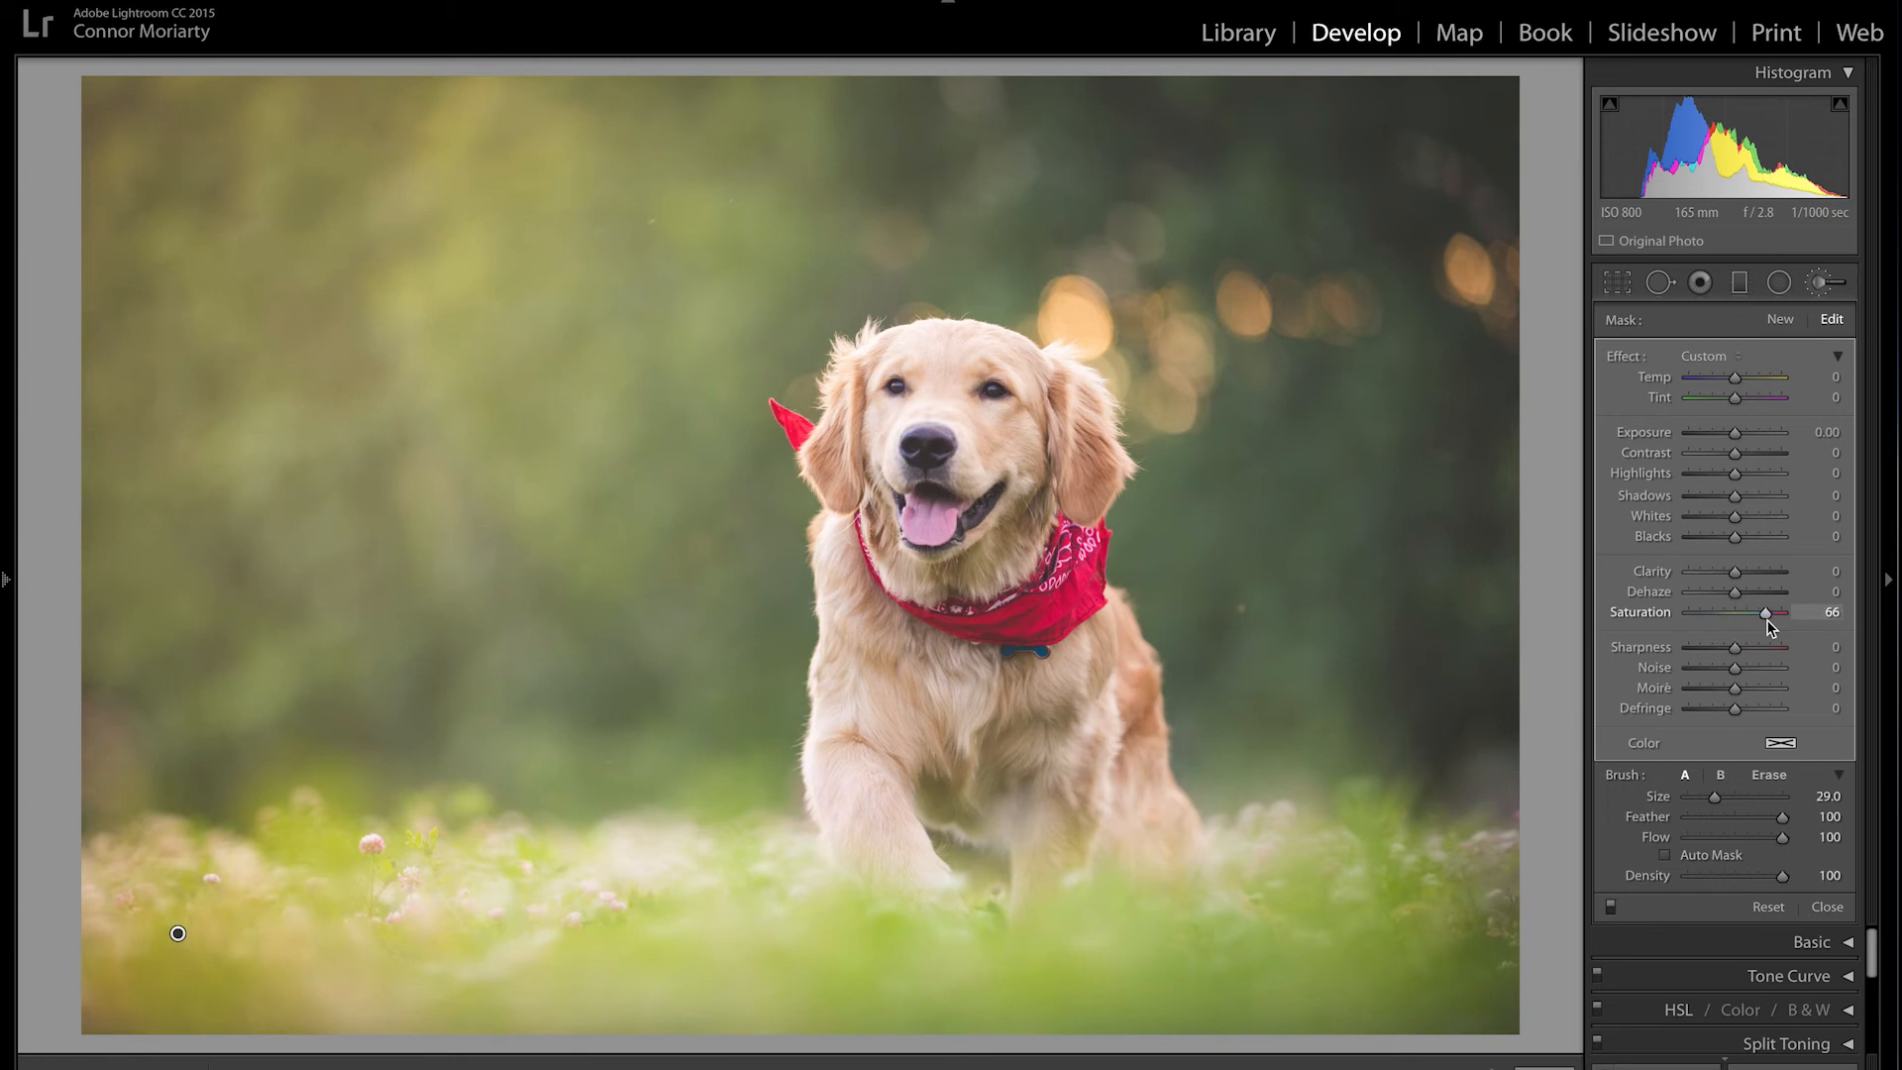
{"action": "double_click", "coordinate": [1768, 620]}
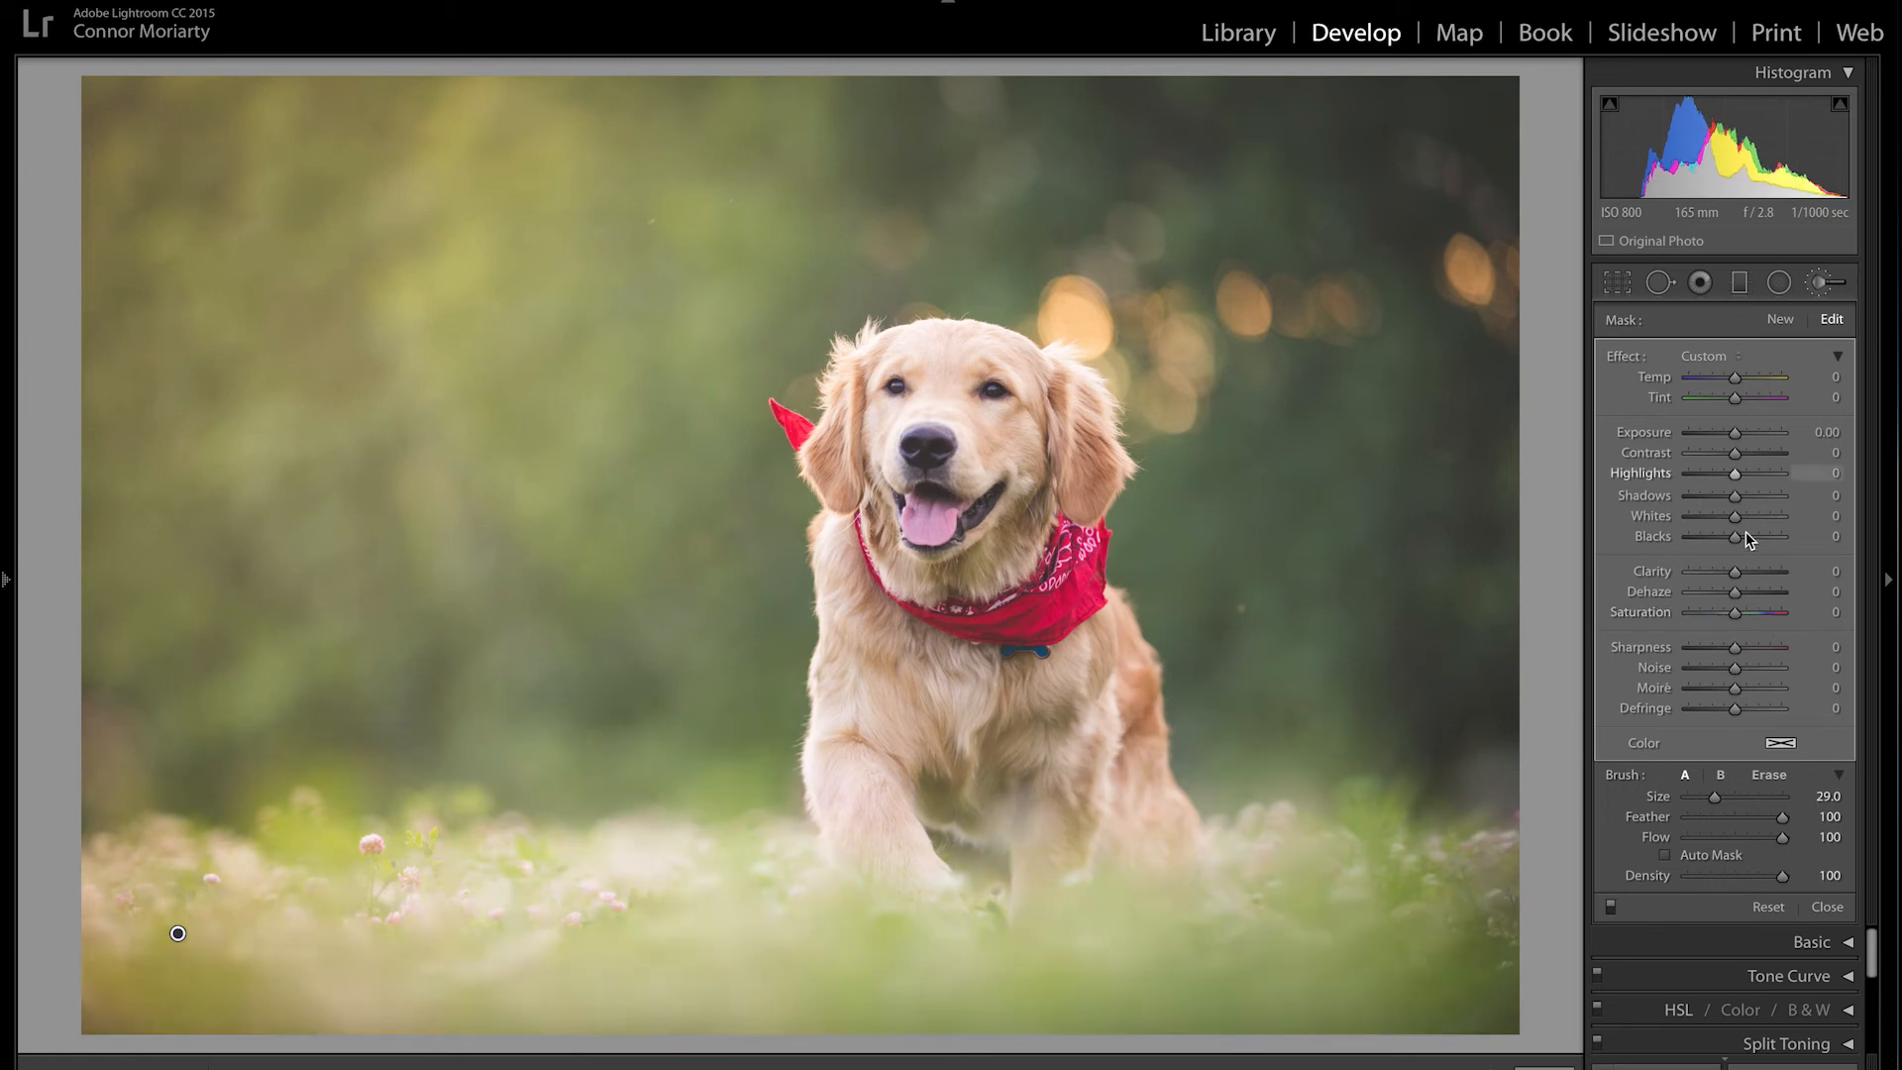
{"action": "left_click_drag", "start_coordinate": [1737, 611], "coordinate": [1773, 618]}
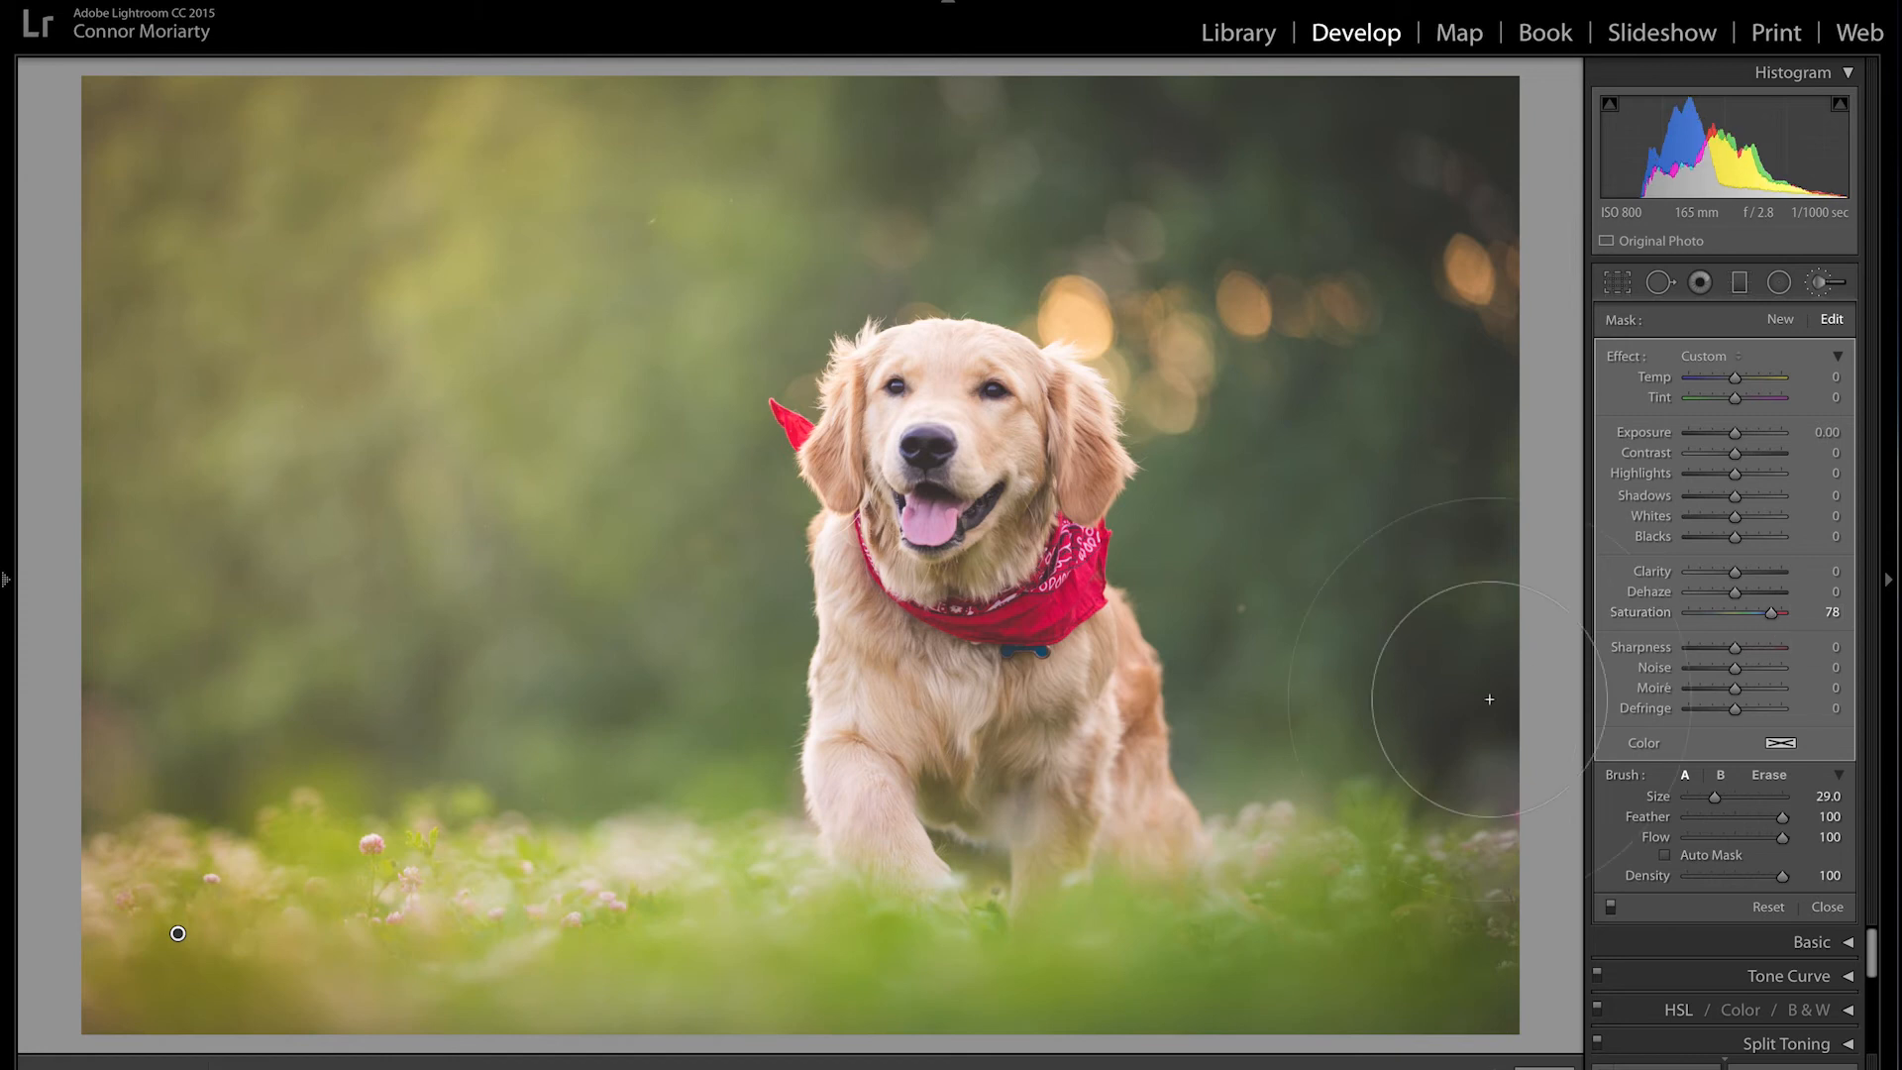
{"action": "key", "text": "Return"}
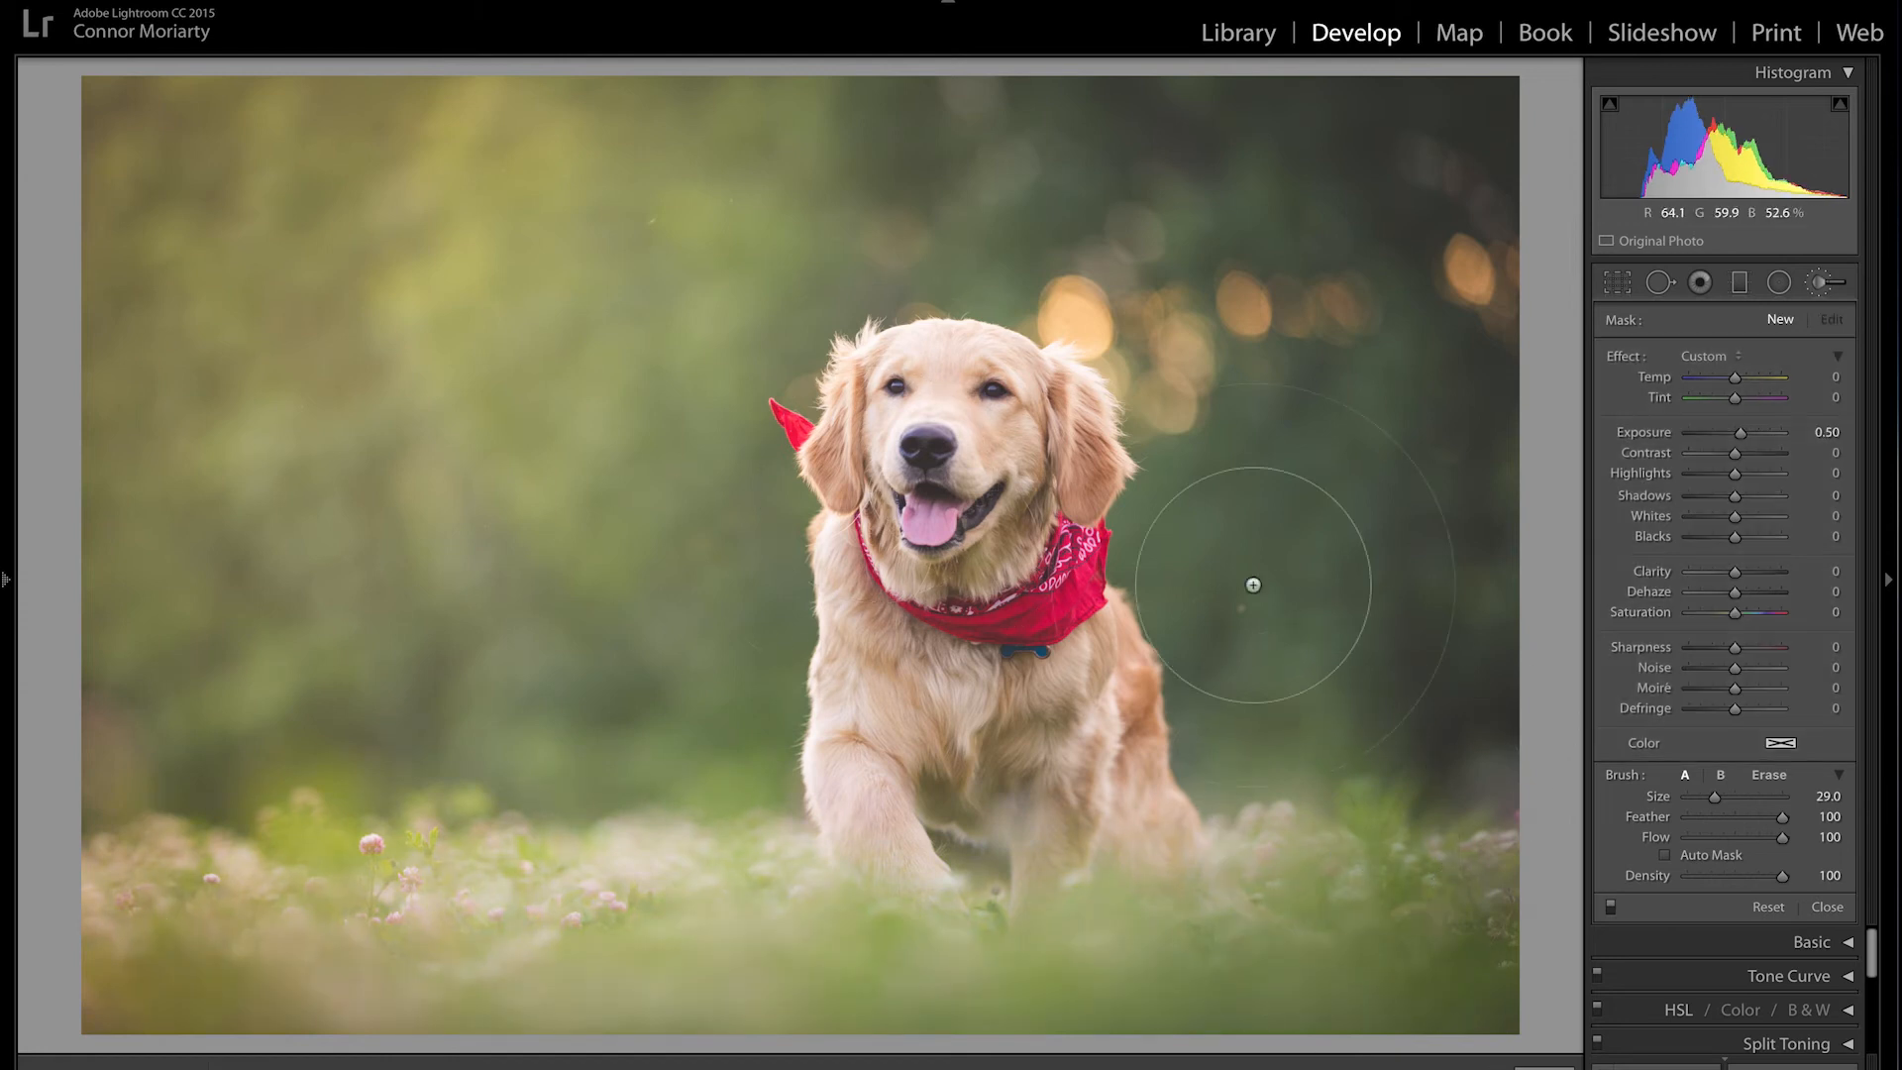
{"action": "scroll", "coordinate": [592, 382], "scroll_direction": "up", "scroll_amount": 7}
Step: Paint bright spots at brush Exposure 2.84 in the left background, trying 4.00 then reverting
{"action": "left_click_drag", "start_coordinate": [1740, 433], "coordinate": [1771, 446]}
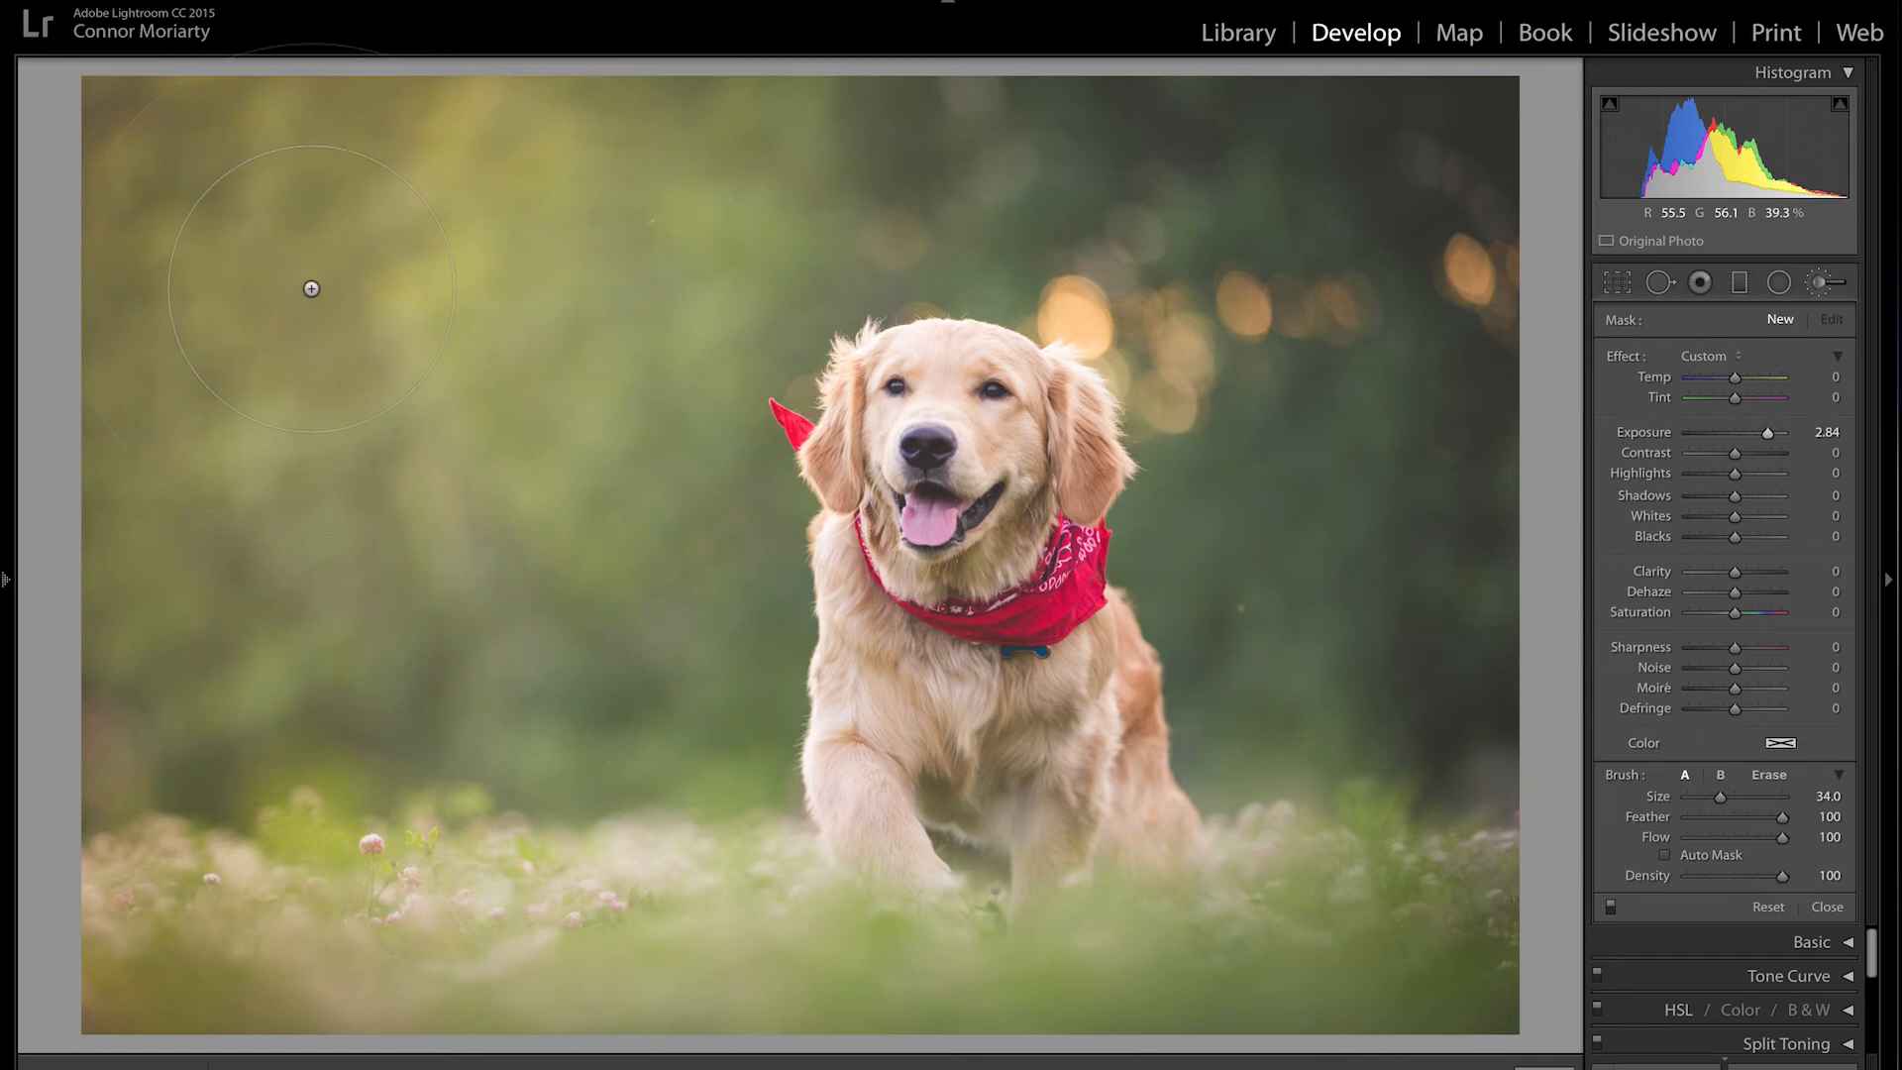
{"action": "left_click", "coordinate": [312, 288]}
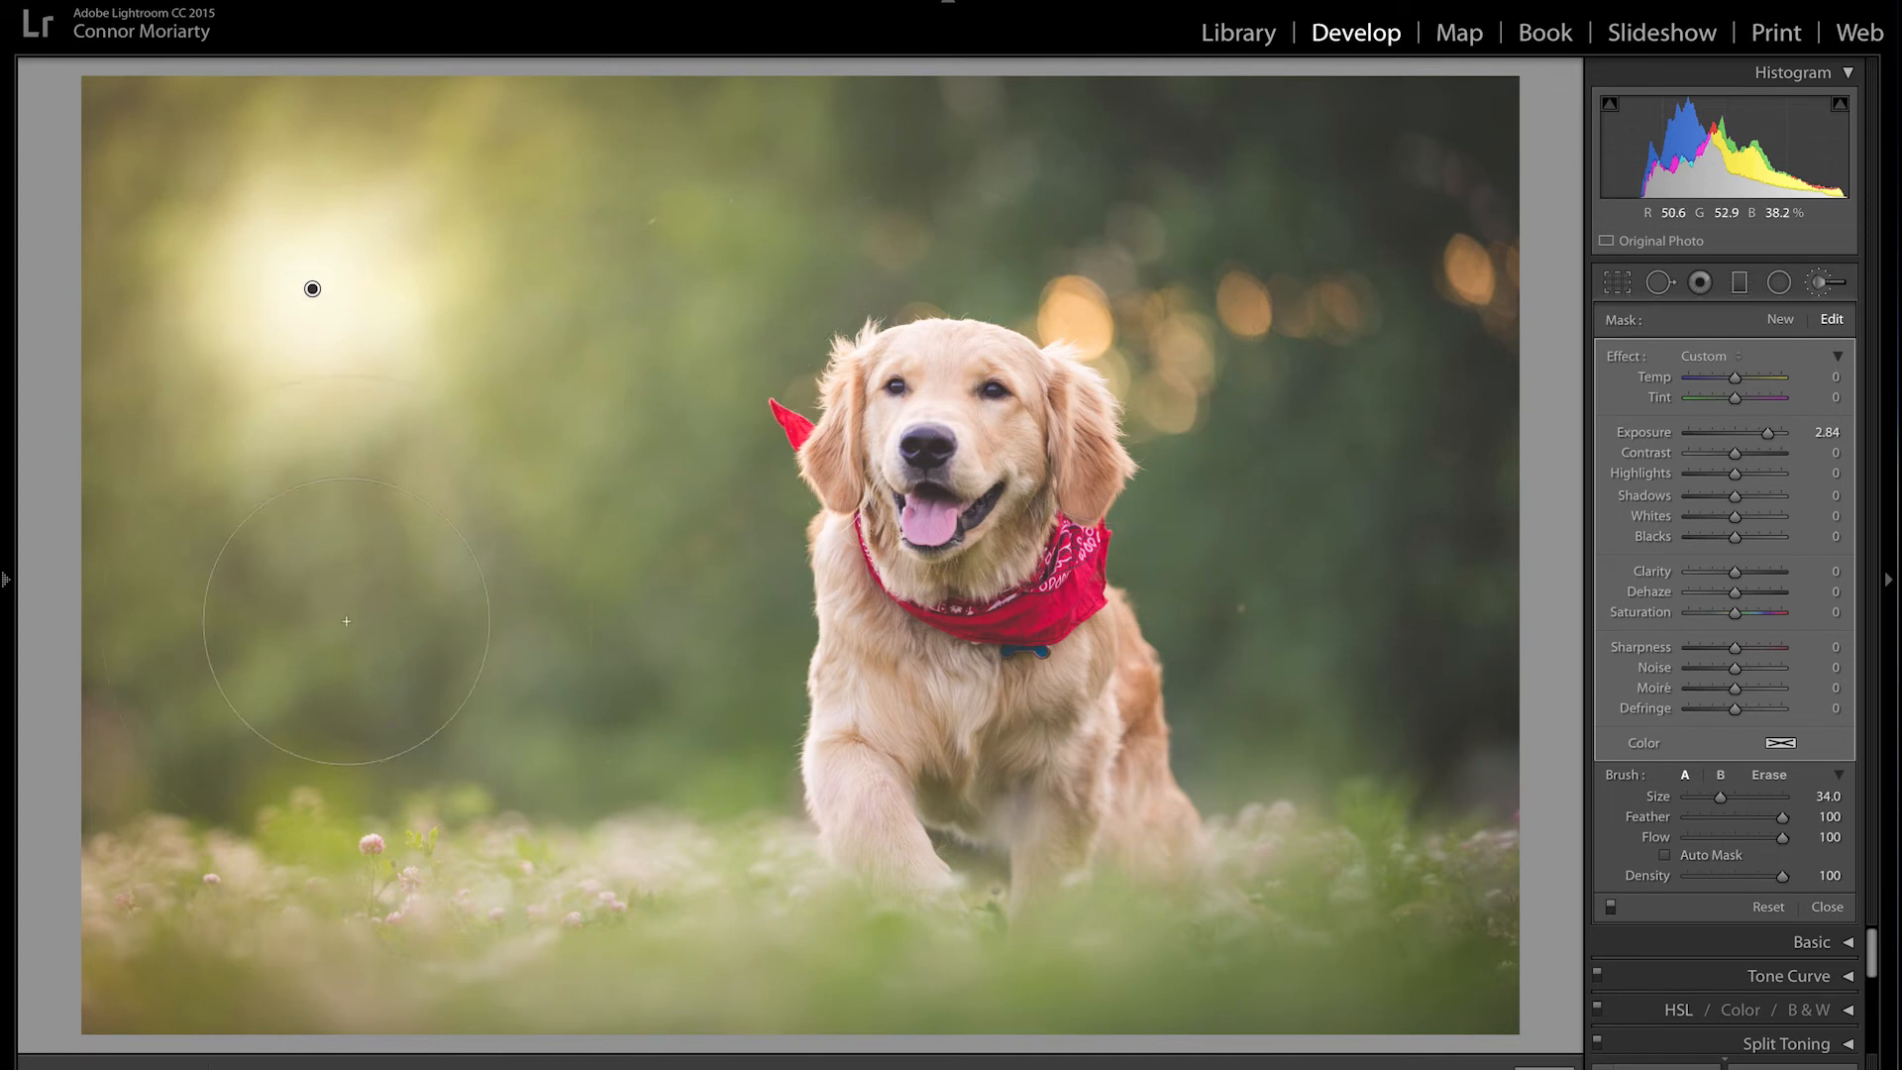
{"action": "left_click", "coordinate": [461, 655]}
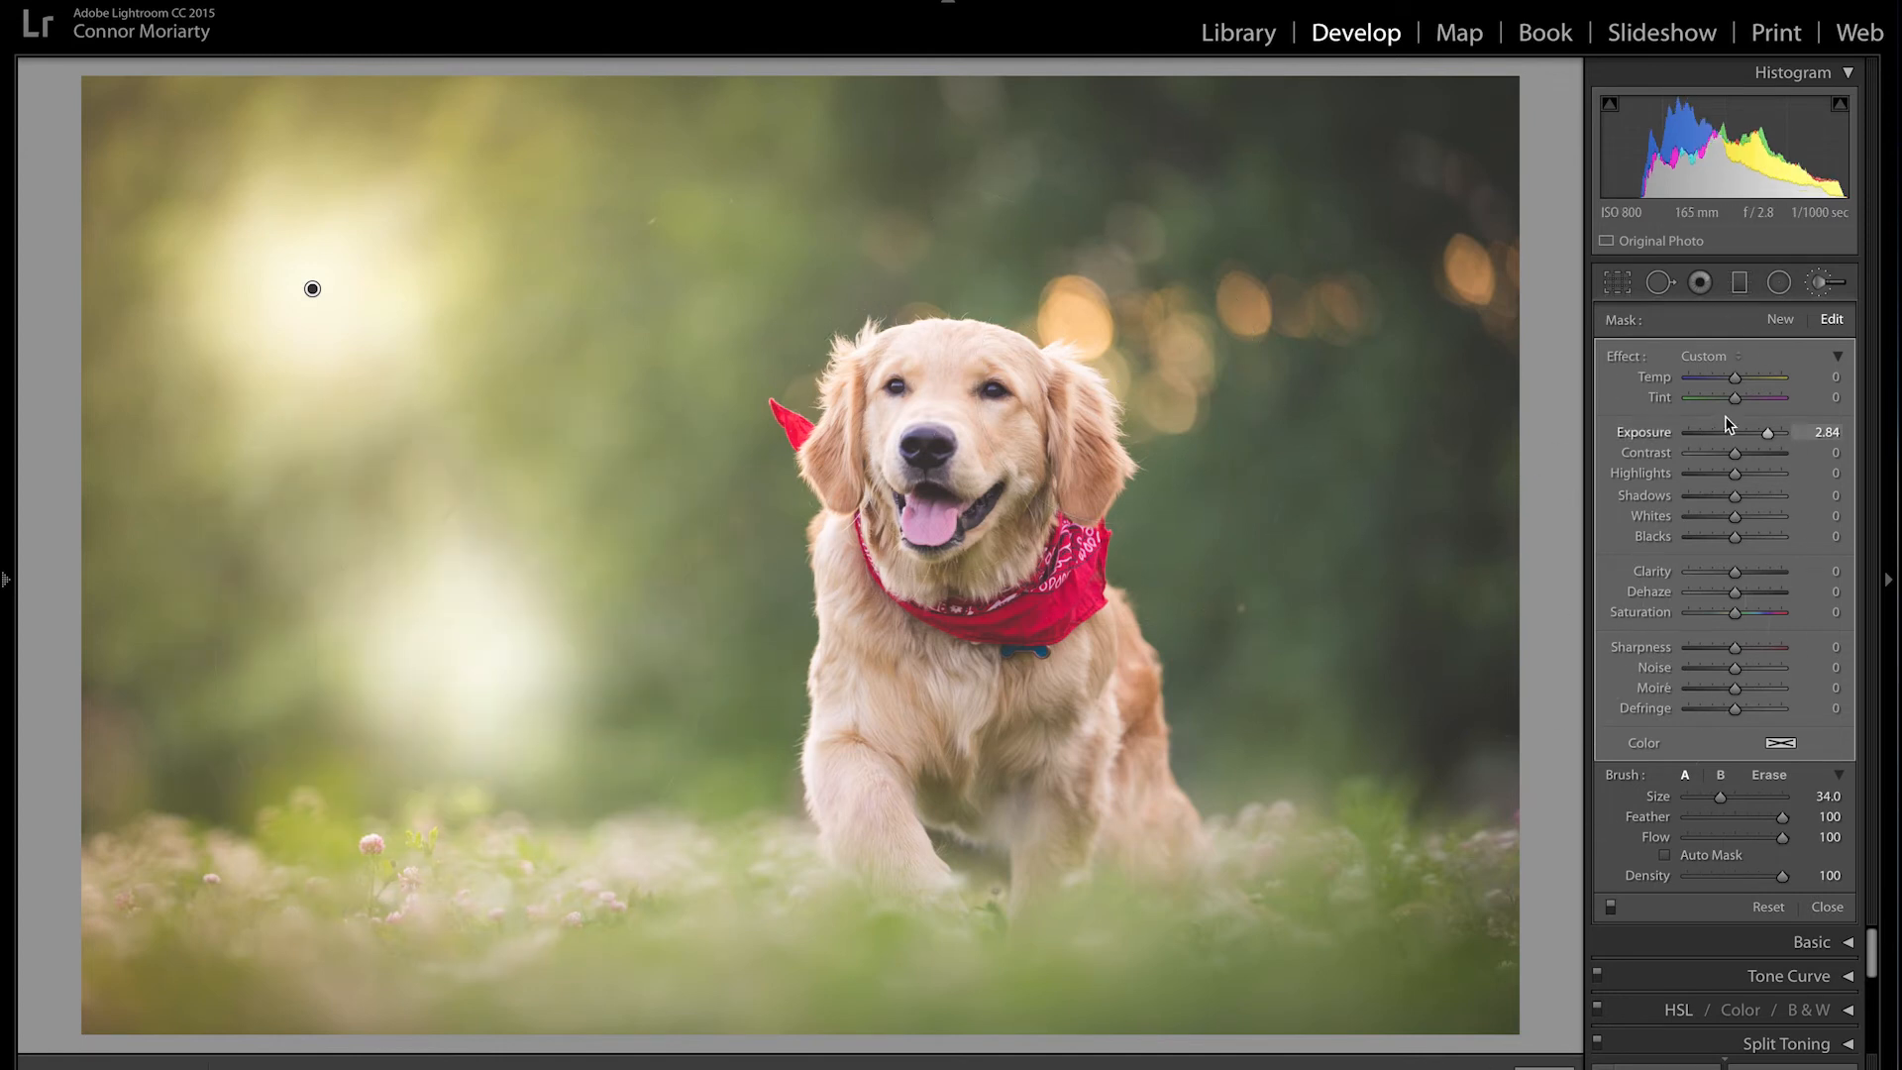
{"action": "mouse_move", "coordinate": [1731, 437]}
{"action": "left_mouse_down"}
{"action": "mouse_move", "coordinate": [1692, 442]}
{"action": "mouse_move", "coordinate": [1783, 446]}
{"action": "left_mouse_up"}
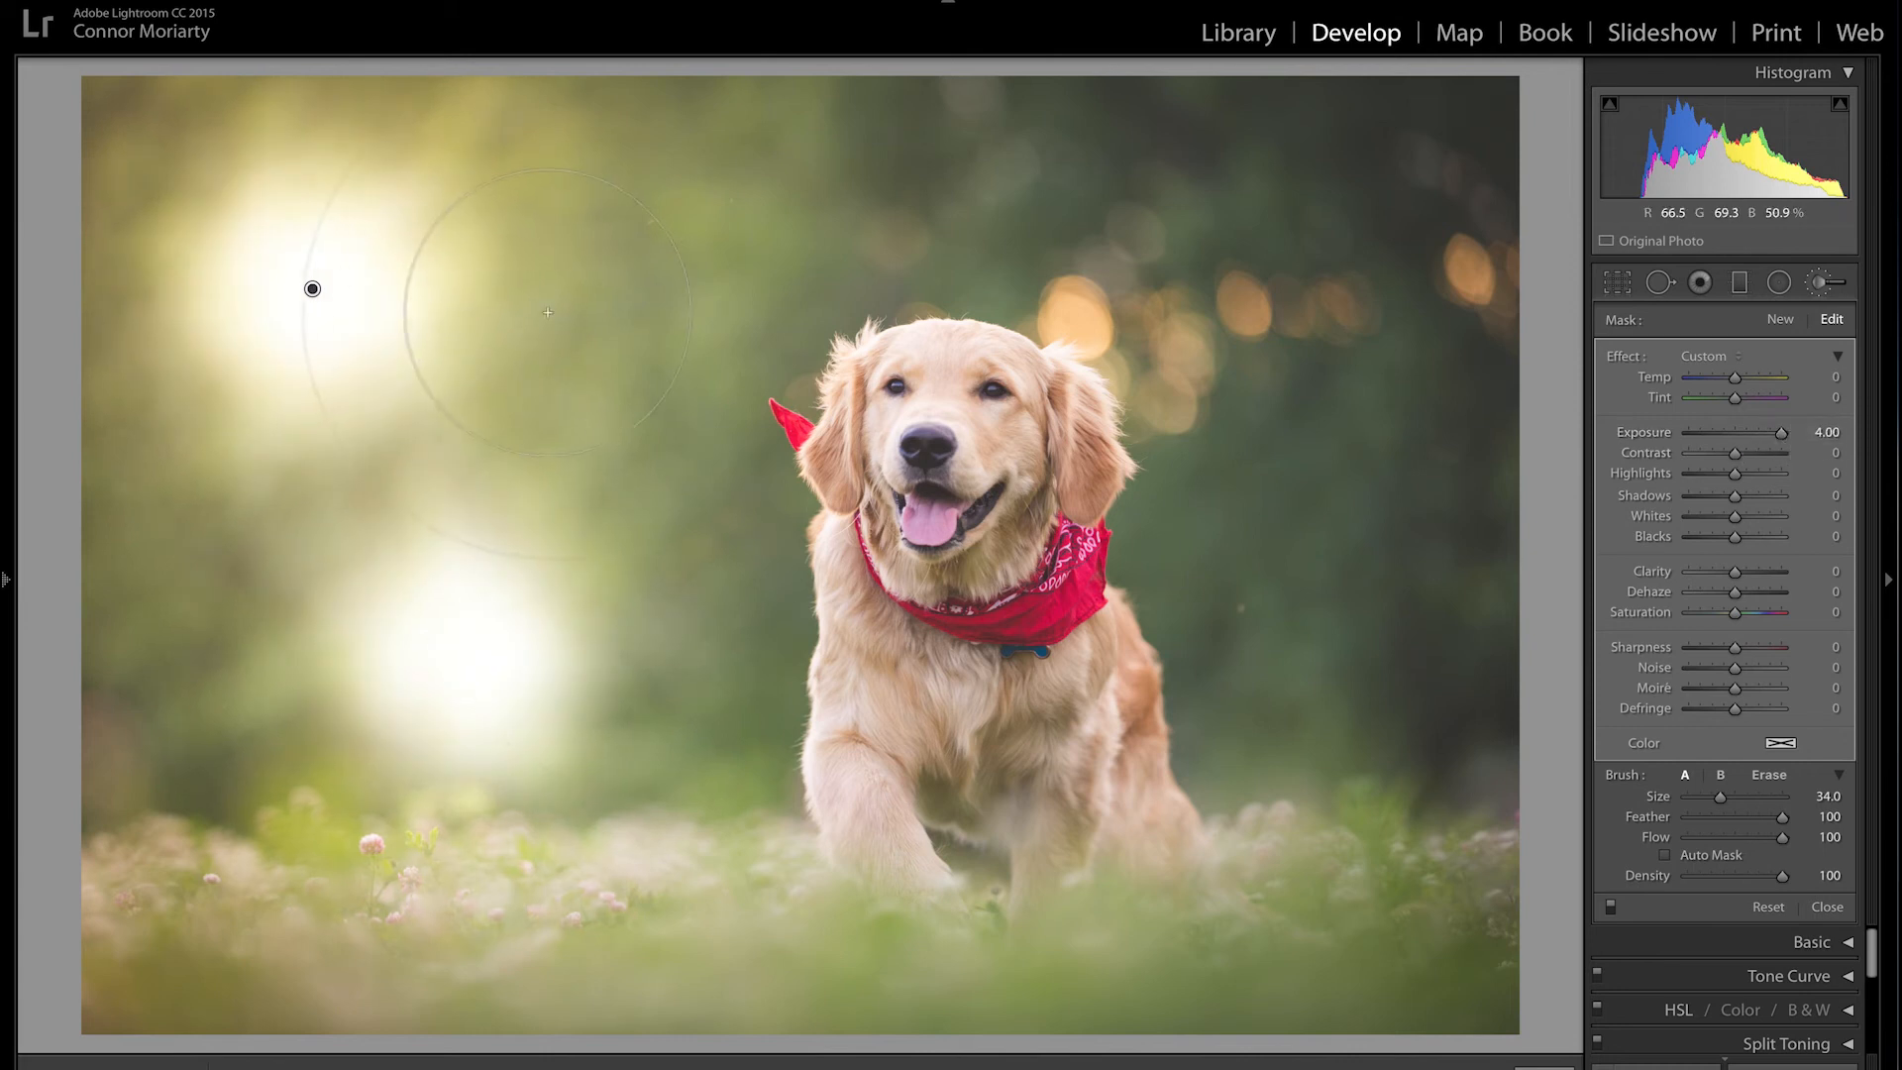
{"action": "key", "text": "ctrl+z"}
{"action": "key", "text": "ctrl+z"}
{"action": "key", "text": "ctrl+z"}
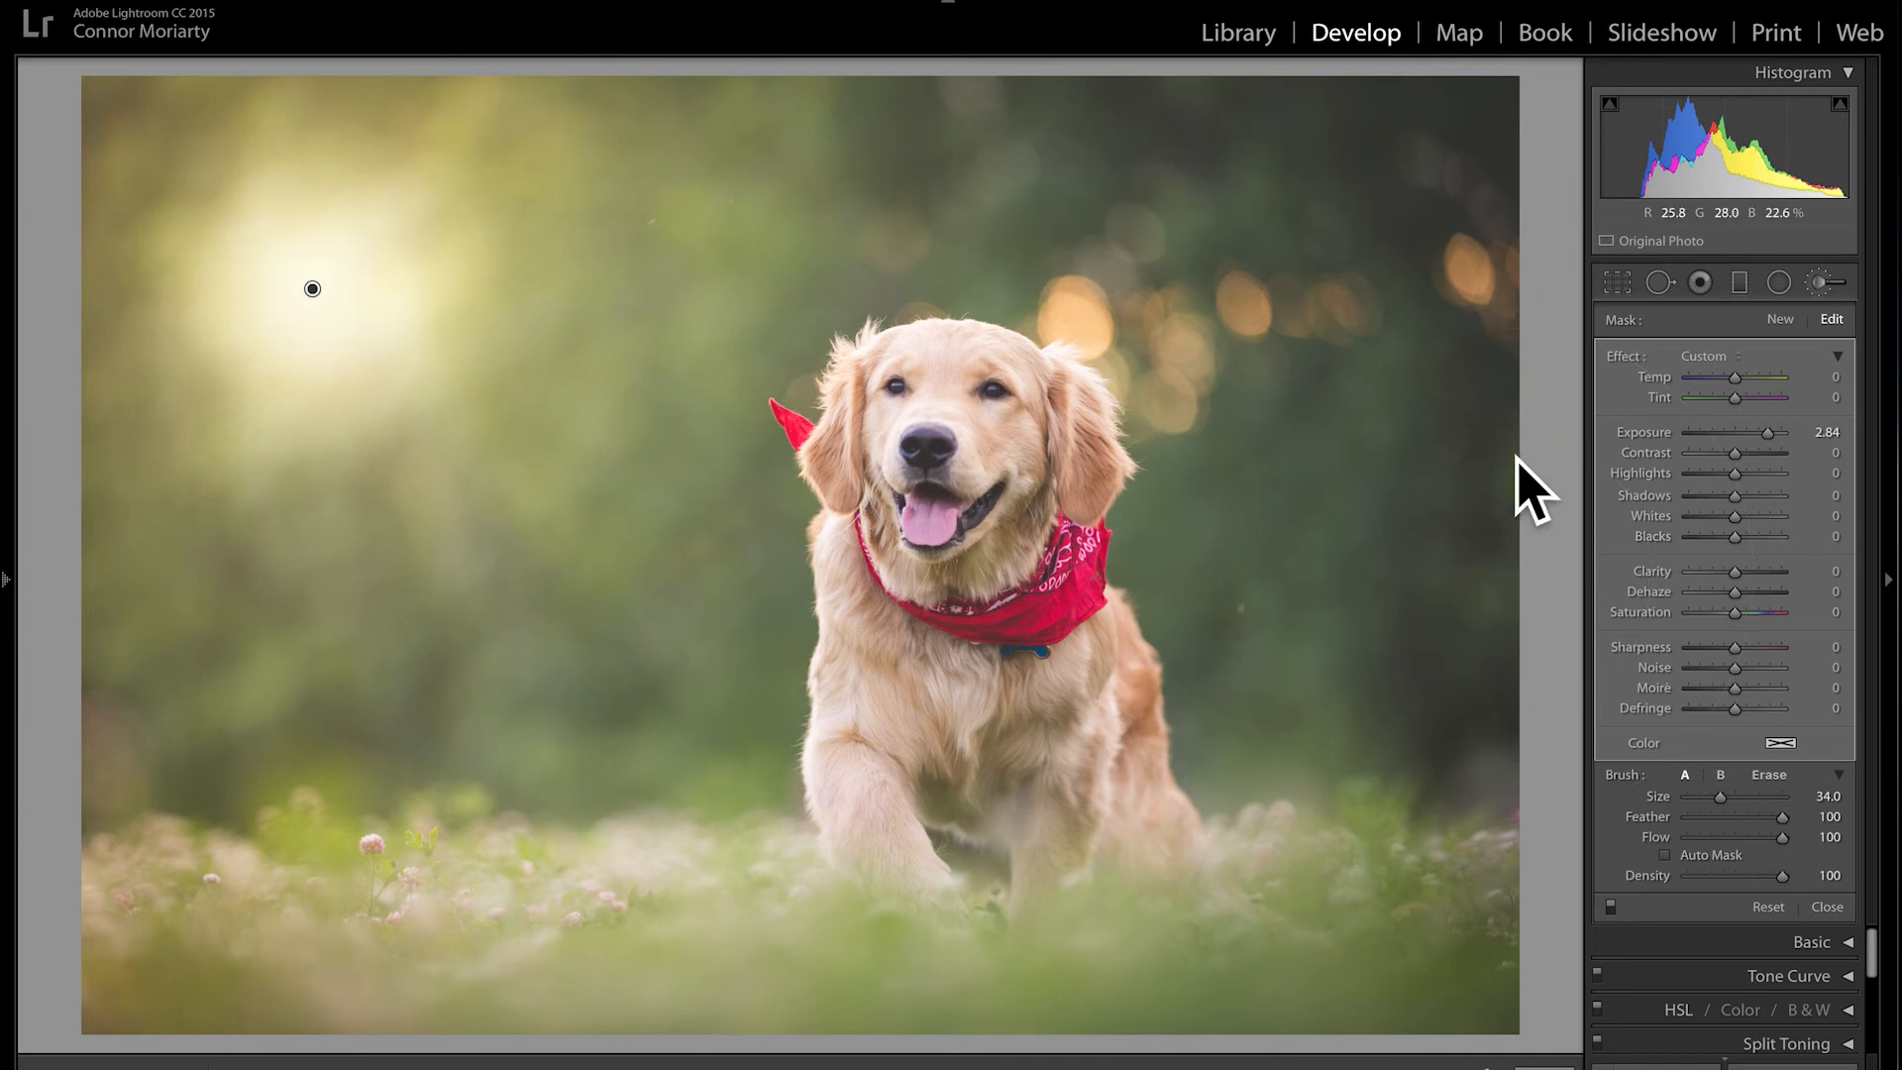
Step: Add a new brush adjustment and paint a dark spot in the left background at Exposure −1.98, then −3.10
{"action": "left_click", "coordinate": [1780, 321]}
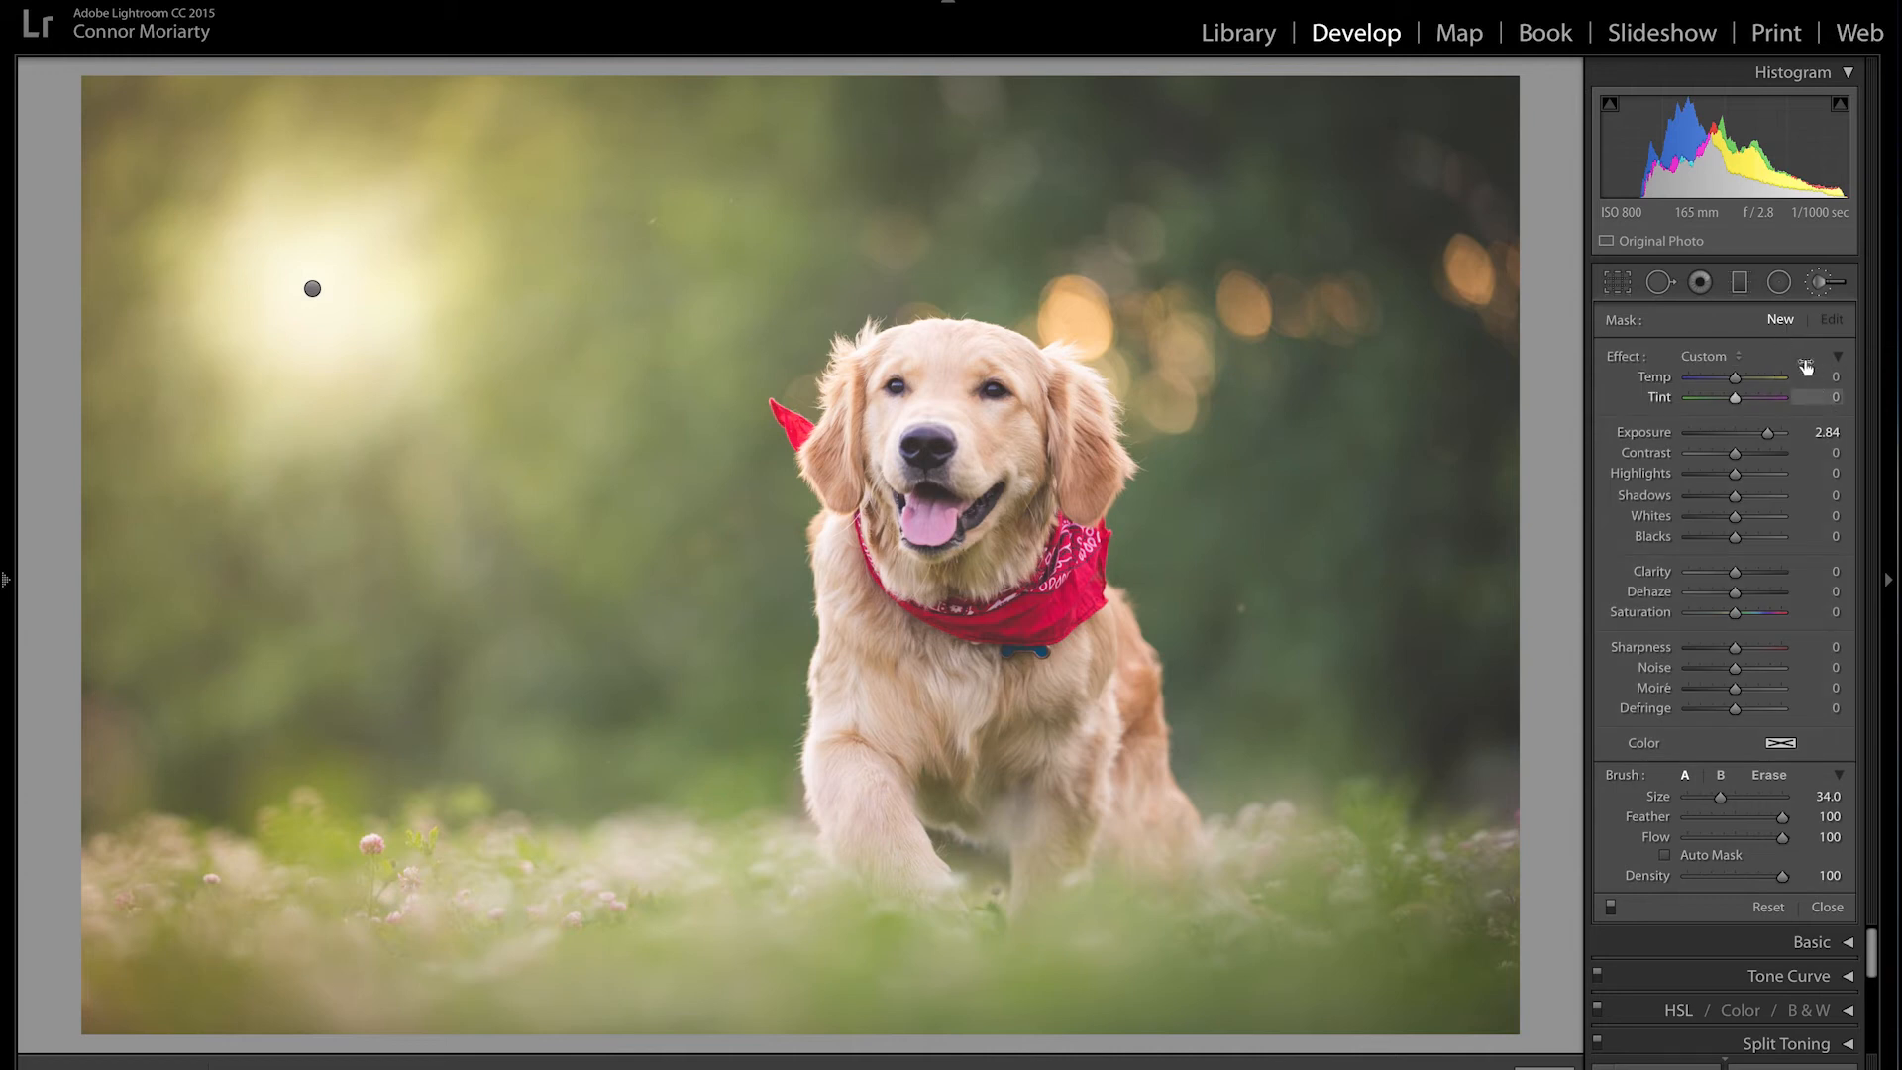
{"action": "left_click_drag", "start_coordinate": [1767, 433], "coordinate": [1712, 433]}
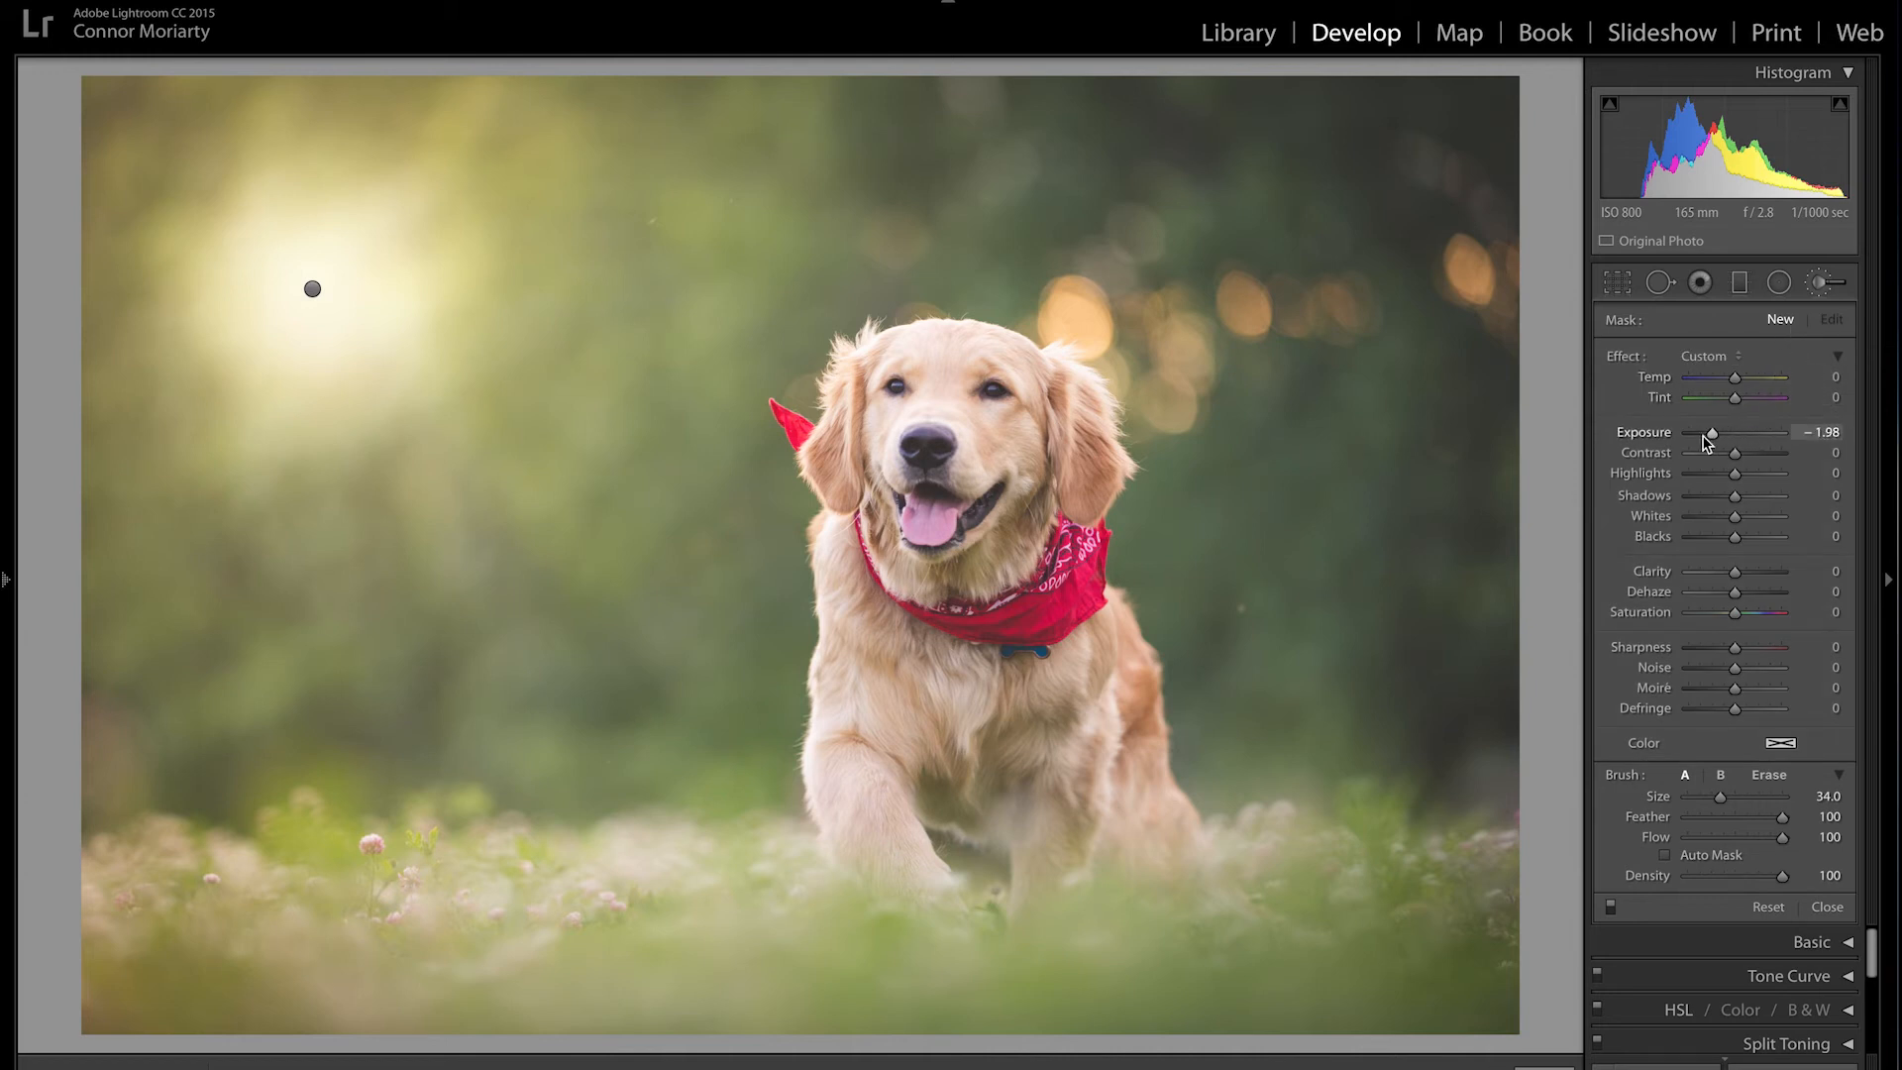
{"action": "left_click", "coordinate": [450, 676]}
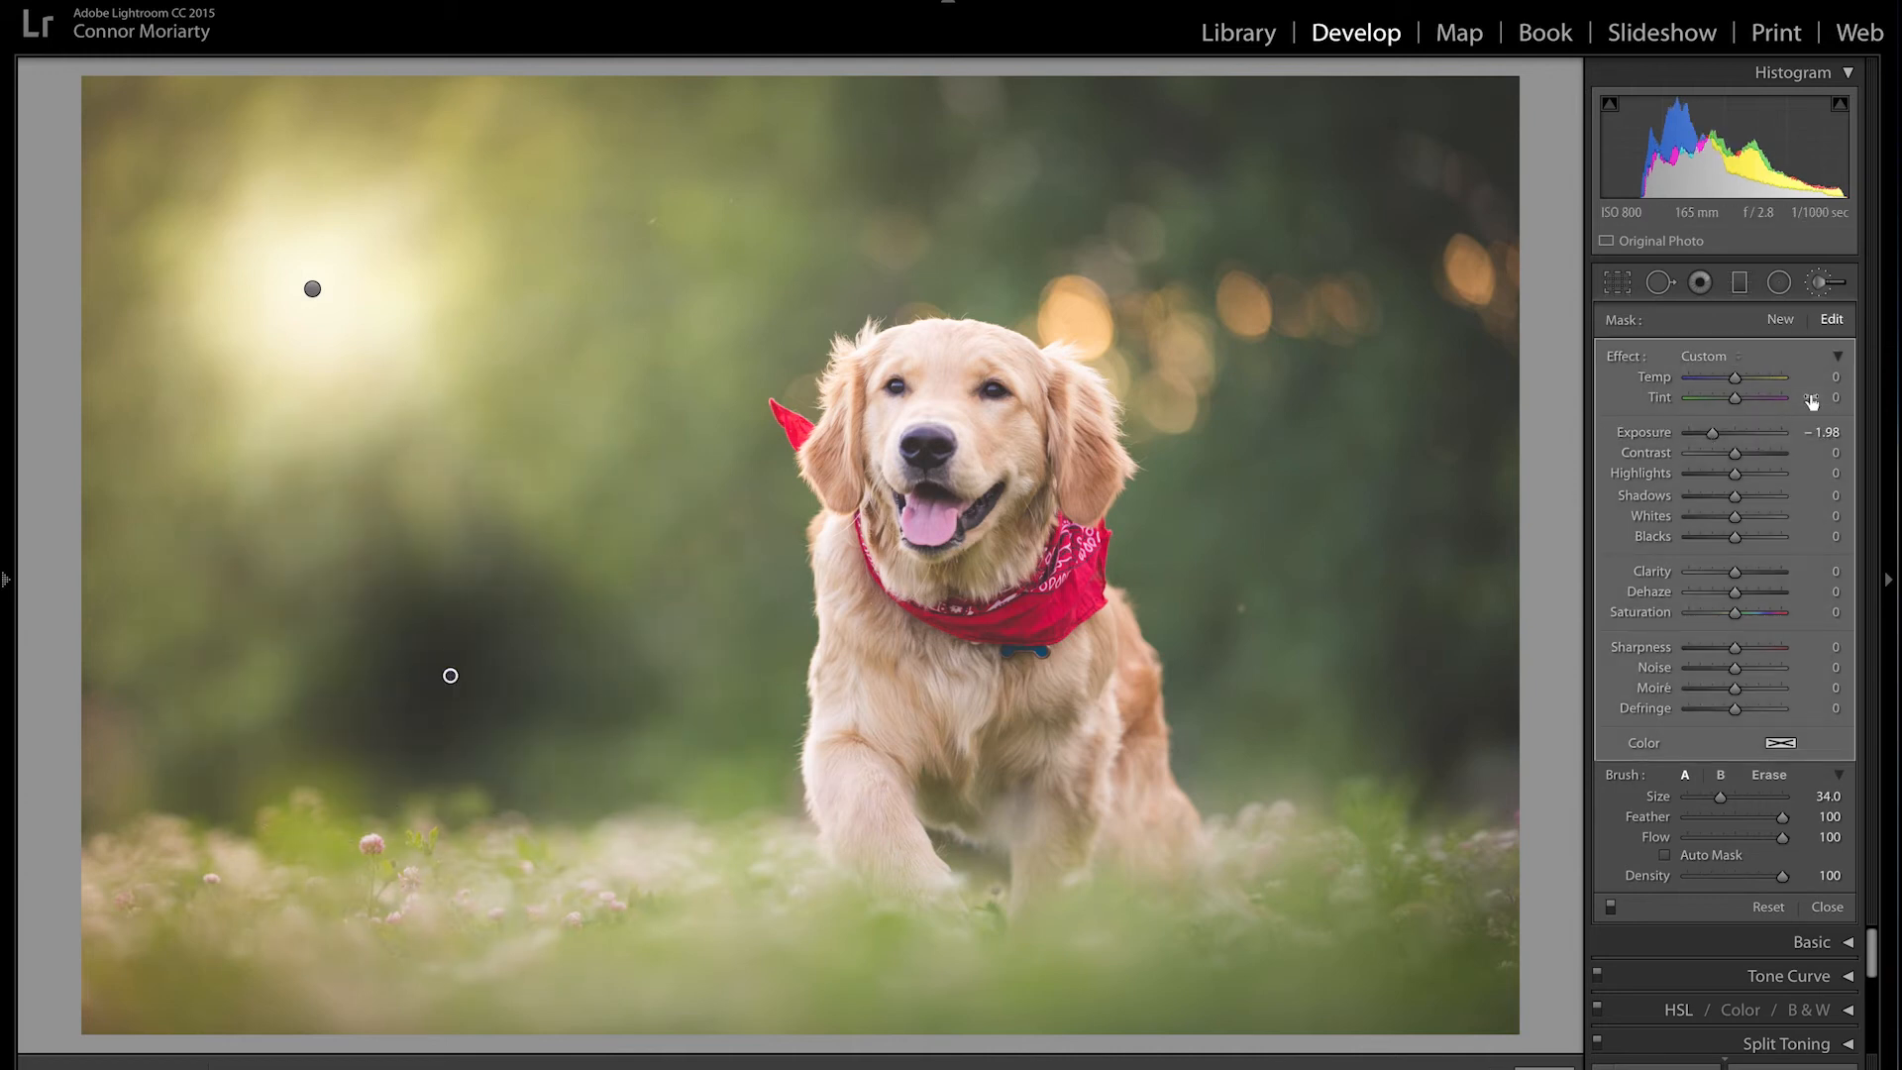
{"action": "left_click_drag", "start_coordinate": [1706, 441], "coordinate": [1692, 441]}
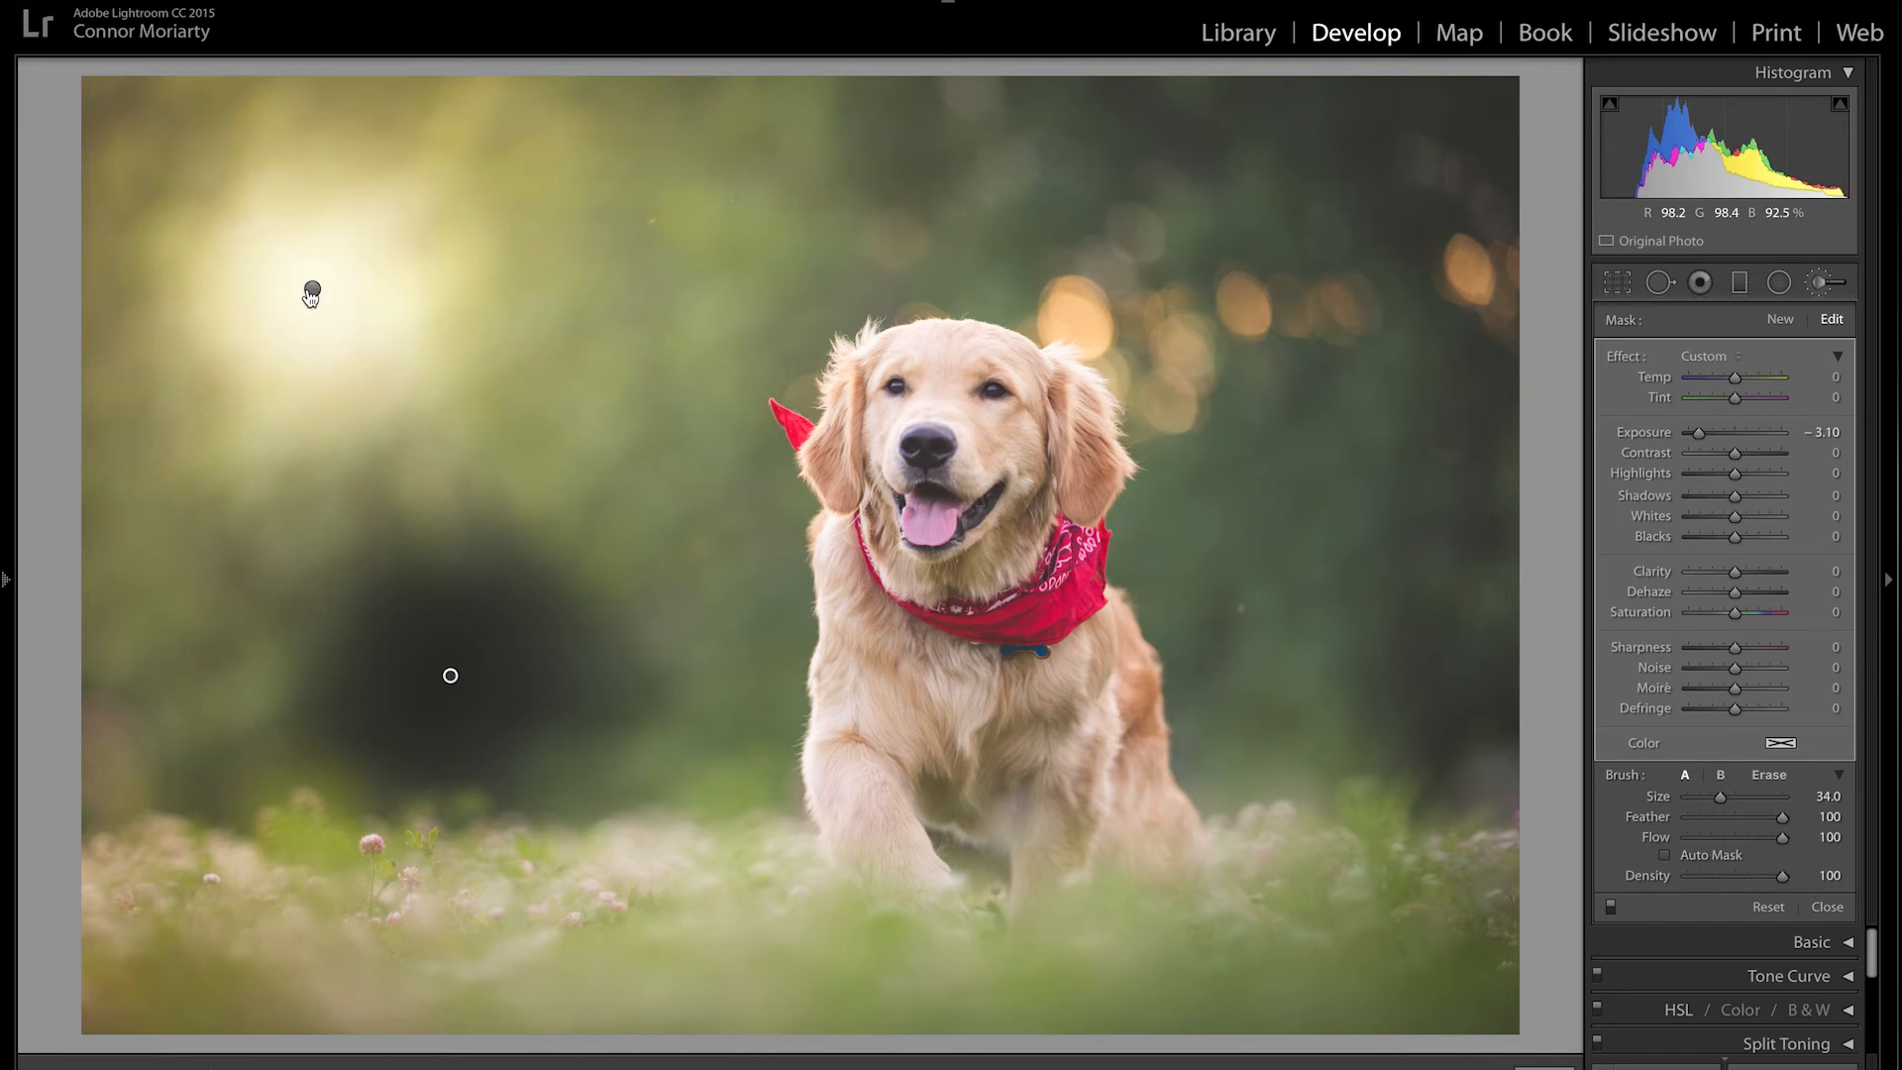
Step: Delete both the bright-spot and dark-spot brush adjustments from the background
{"action": "left_click", "coordinate": [312, 292]}
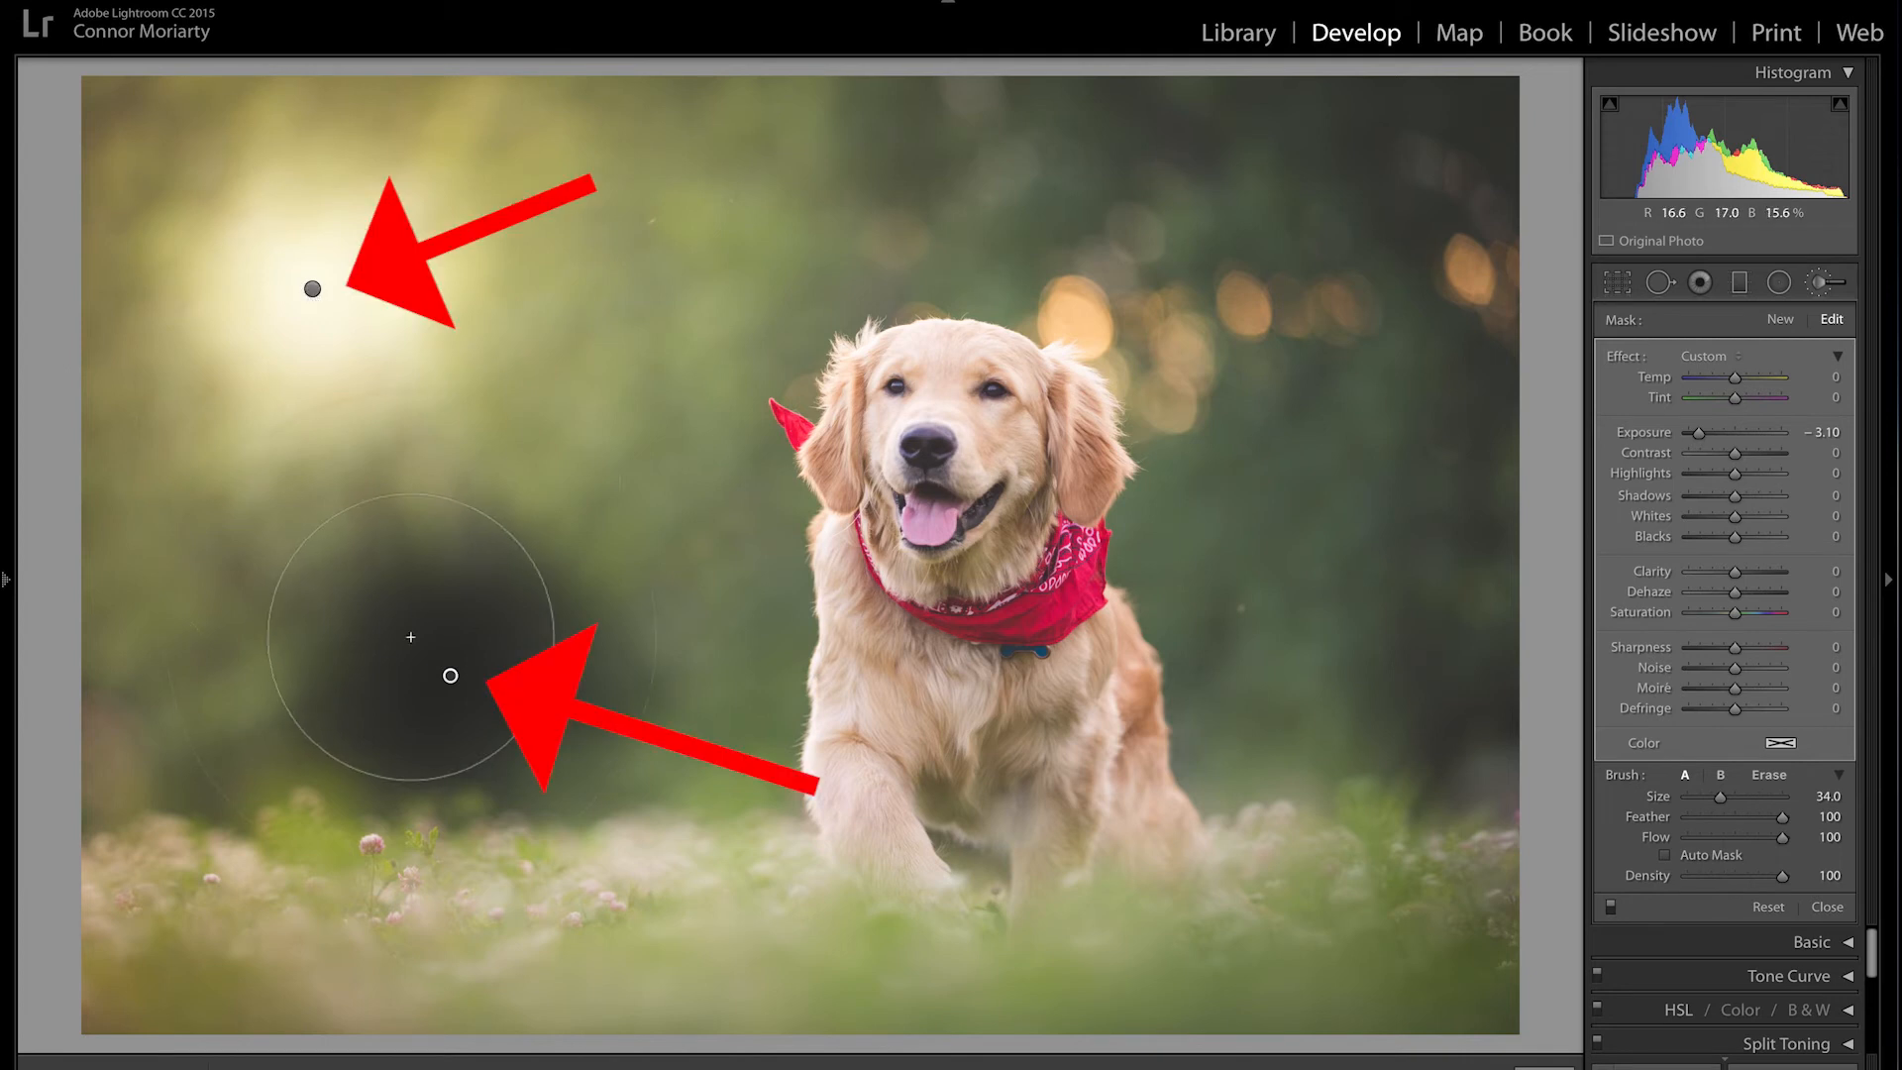
{"action": "key", "text": "Delete"}
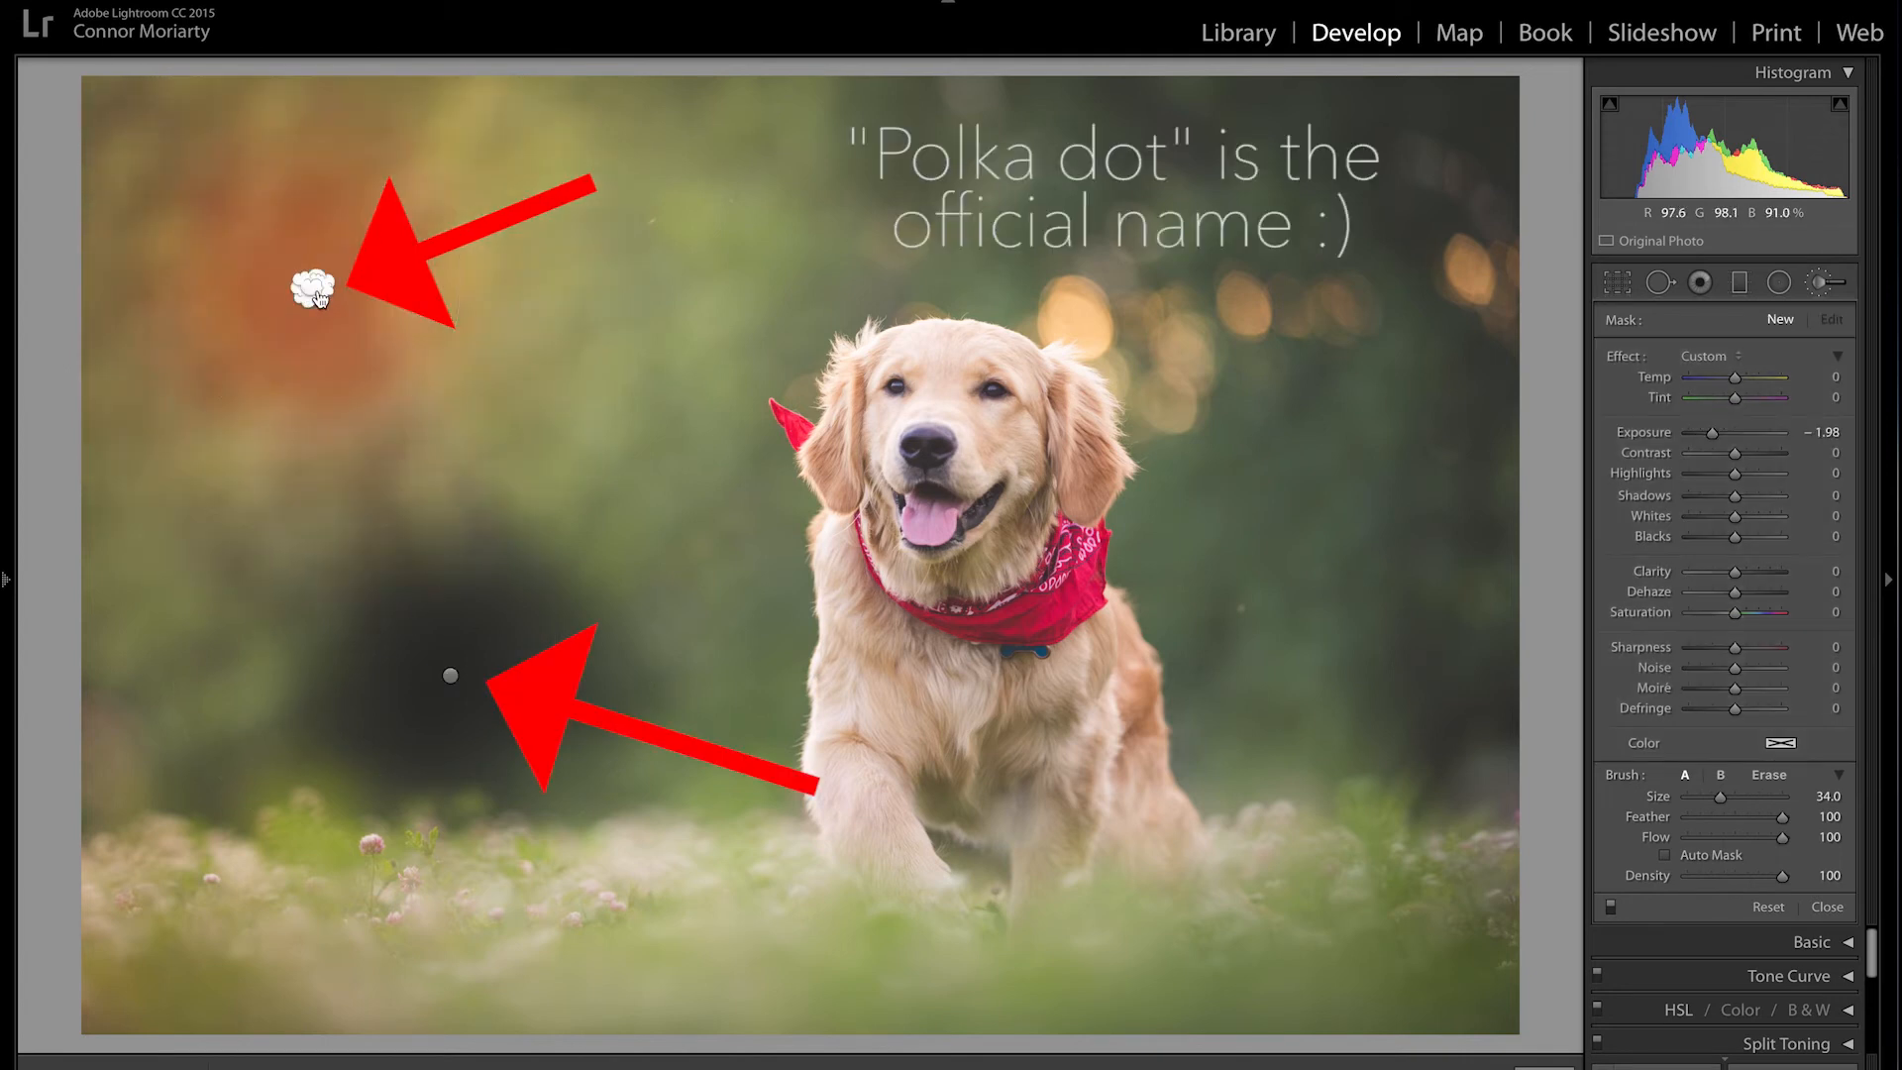
{"action": "left_click", "coordinate": [451, 674]}
{"action": "key", "text": "Delete"}
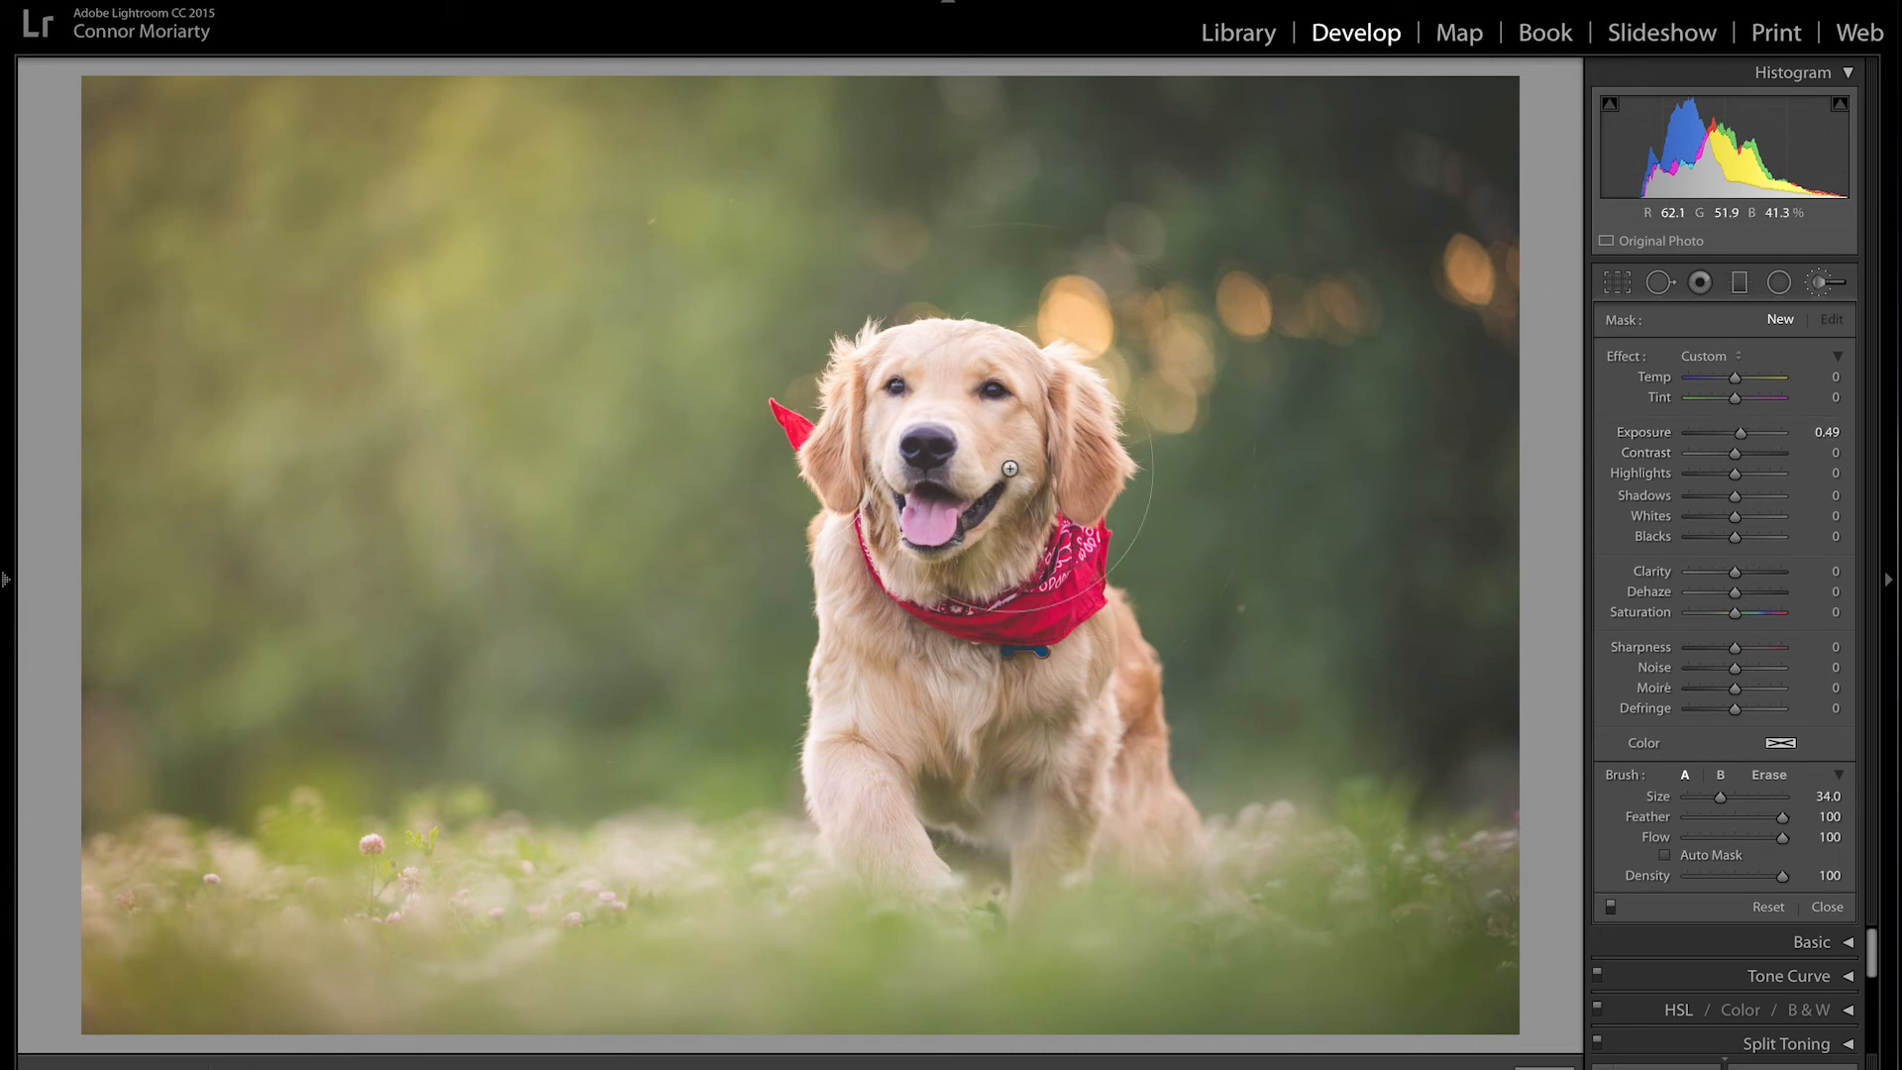
{"action": "left_click", "coordinate": [953, 445]}
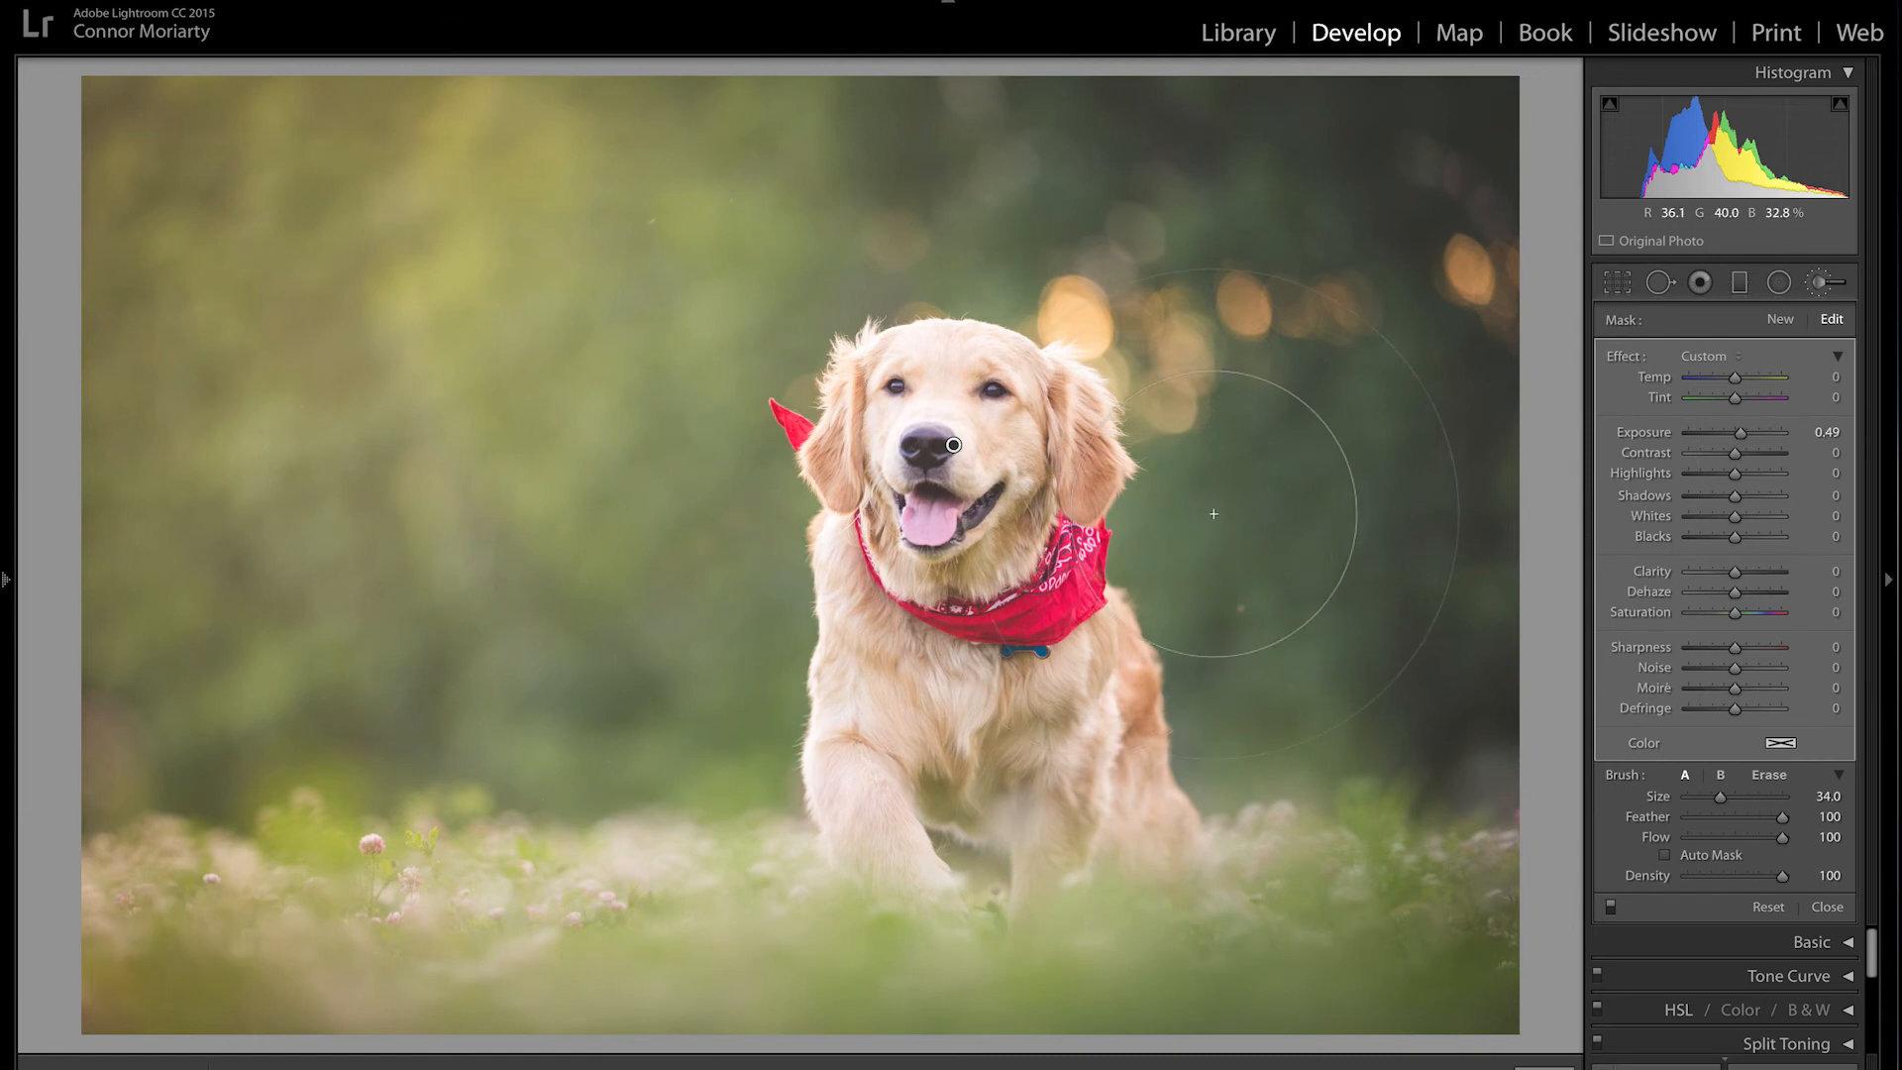
{"action": "key", "text": "o"}
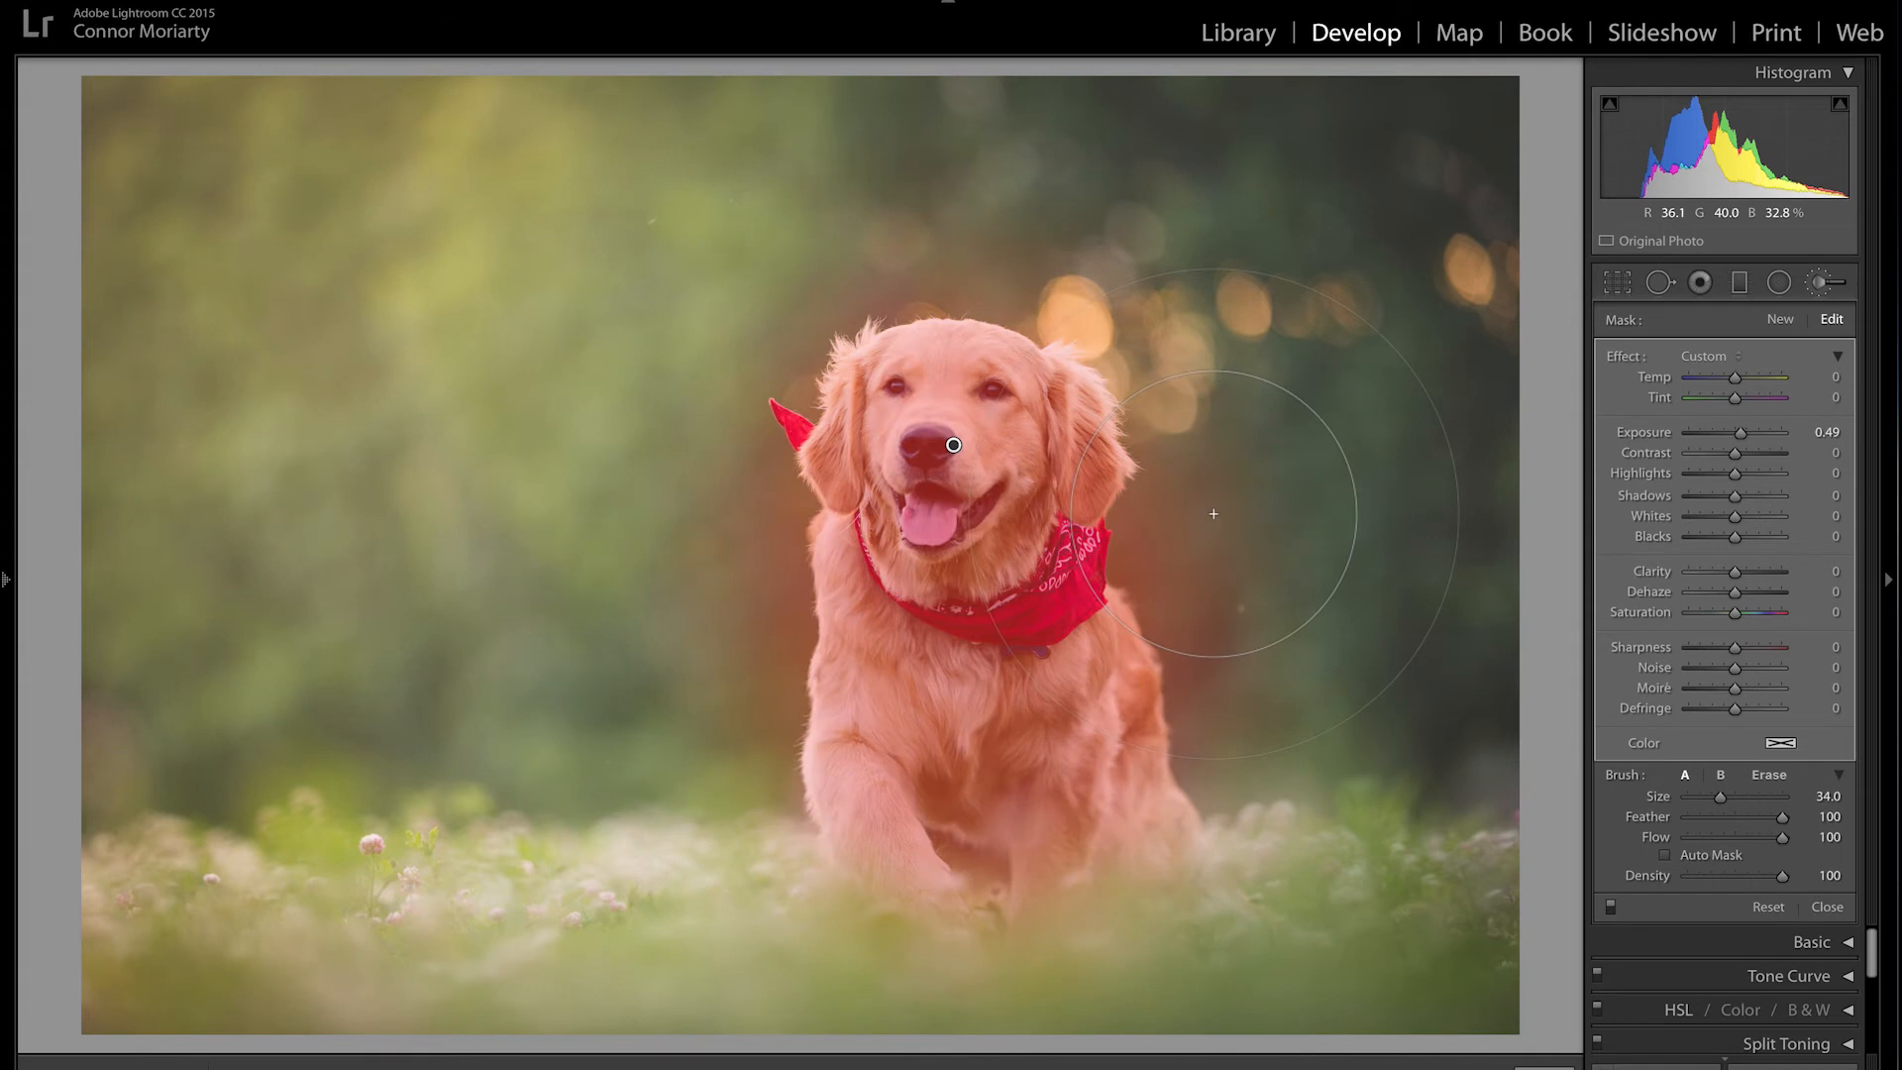
{"action": "scroll", "coordinate": [1169, 491], "scroll_direction": "down", "scroll_amount": 8}
{"action": "mouse_move", "coordinate": [358, 209]}
{"action": "left_mouse_down"}
{"action": "mouse_move", "coordinate": [262, 218]}
{"action": "mouse_move", "coordinate": [505, 322]}
{"action": "mouse_move", "coordinate": [470, 543]}
{"action": "mouse_move", "coordinate": [1001, 201]}
{"action": "left_mouse_up"}
{"action": "mouse_move", "coordinate": [1334, 358]}
{"action": "left_mouse_down"}
{"action": "mouse_move", "coordinate": [1345, 862]}
{"action": "mouse_move", "coordinate": [889, 1042]}
{"action": "mouse_move", "coordinate": [582, 746]}
{"action": "mouse_move", "coordinate": [642, 526]}
{"action": "mouse_move", "coordinate": [500, 632]}
{"action": "mouse_move", "coordinate": [297, 902]}
{"action": "mouse_move", "coordinate": [277, 616]}
{"action": "left_mouse_up"}
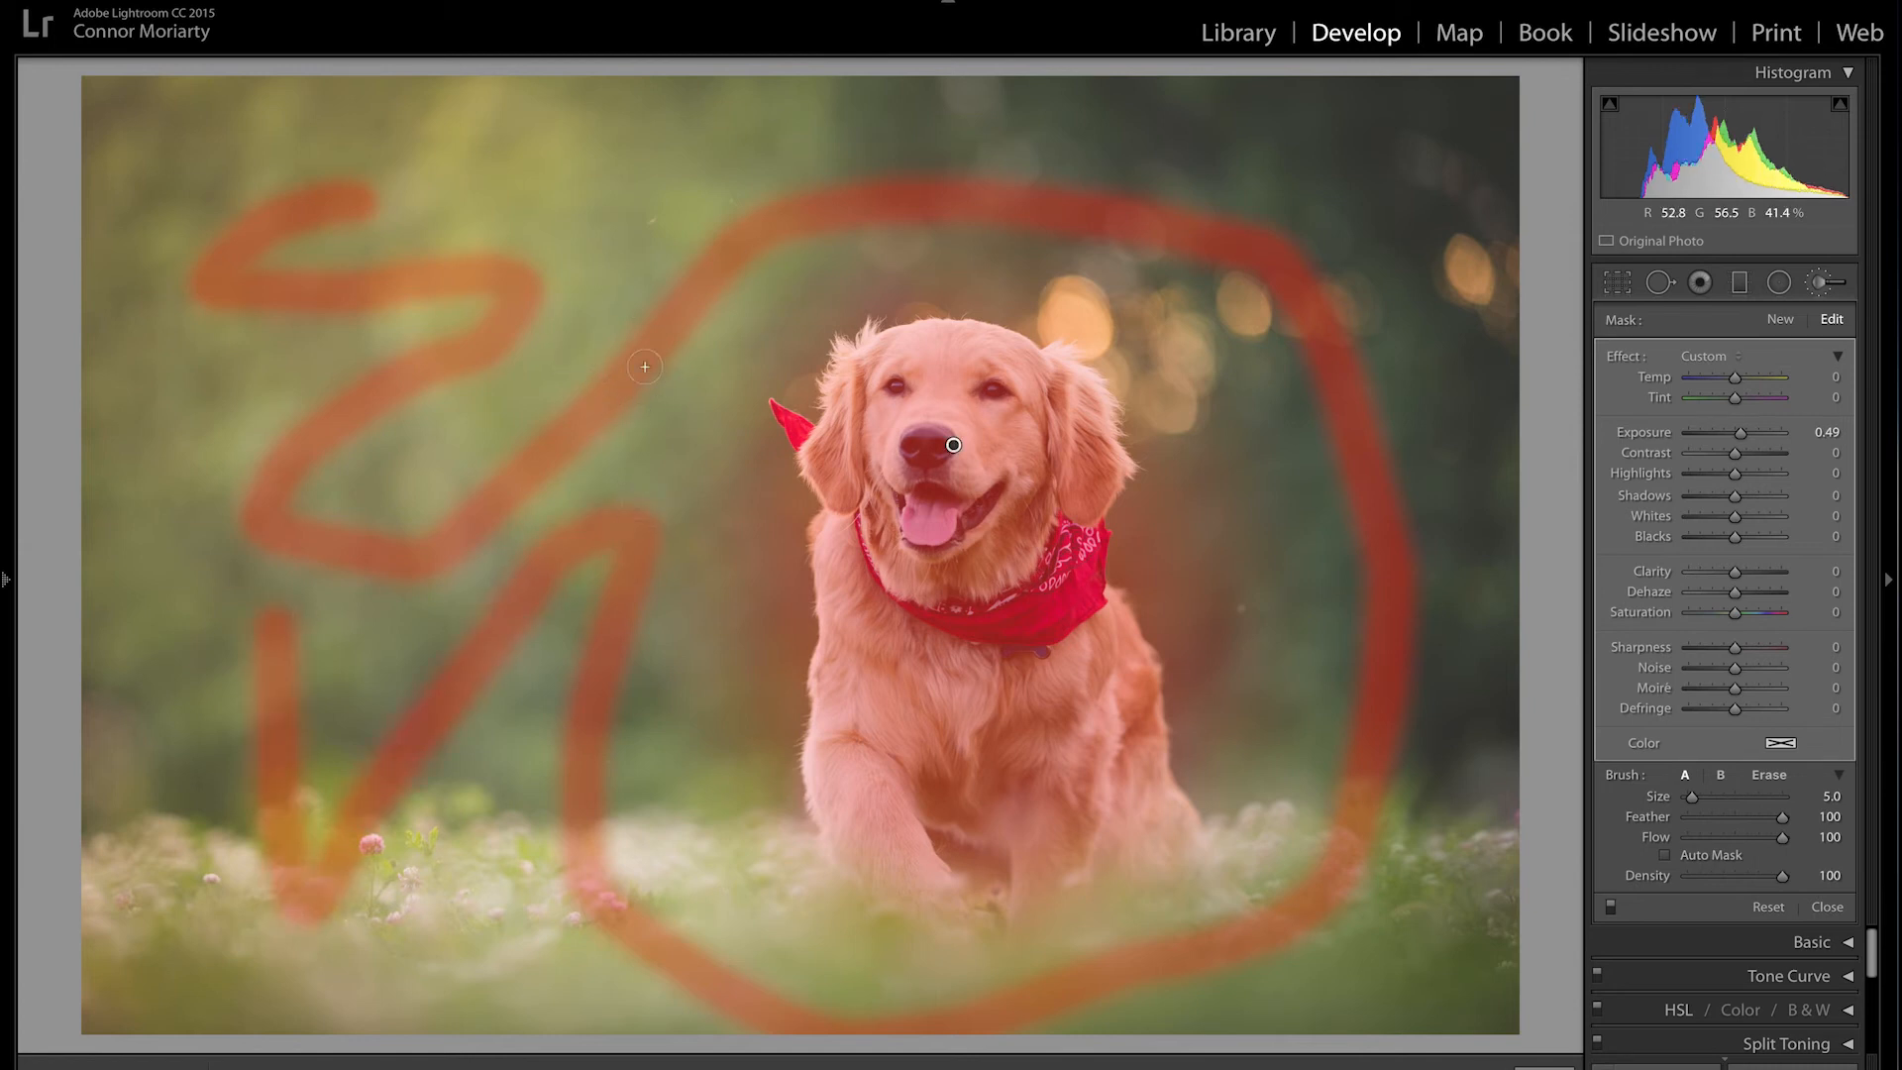
{"action": "left_click", "coordinate": [1815, 284]}
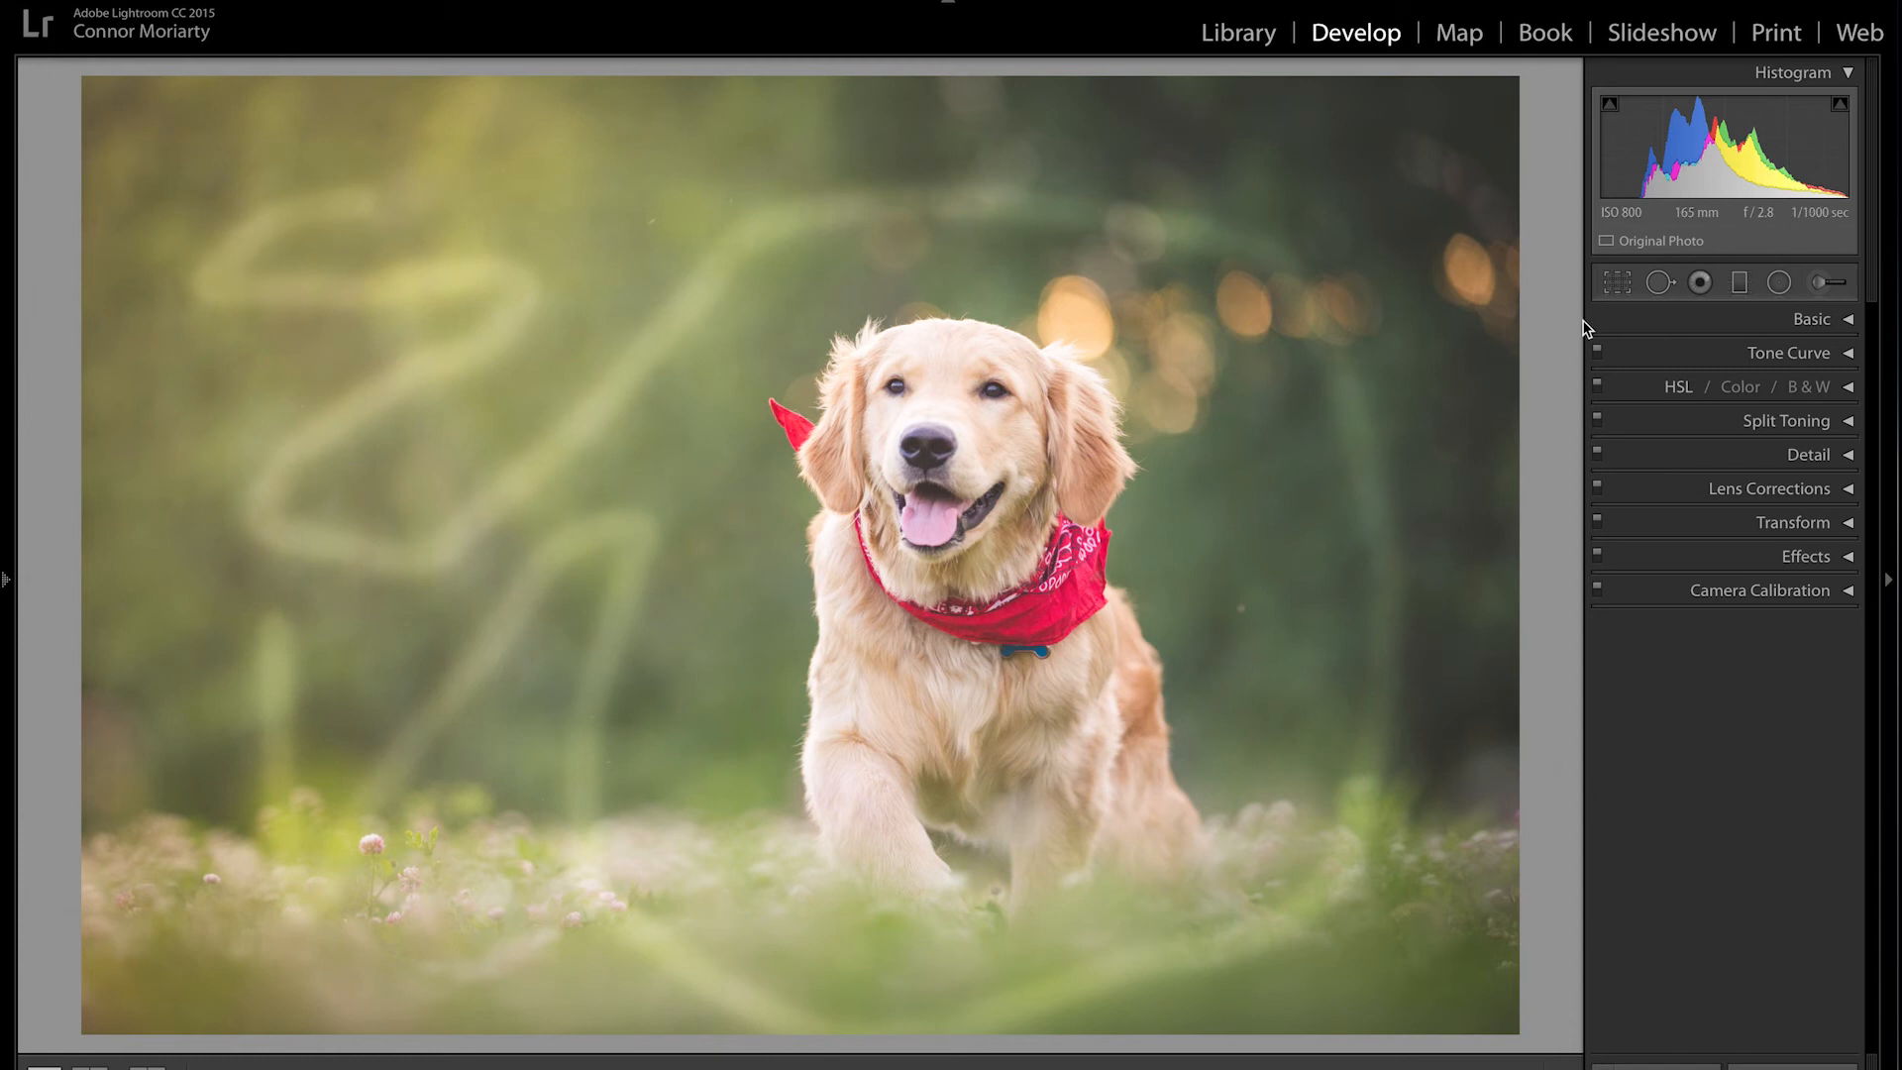
{"action": "left_click", "coordinate": [1828, 284]}
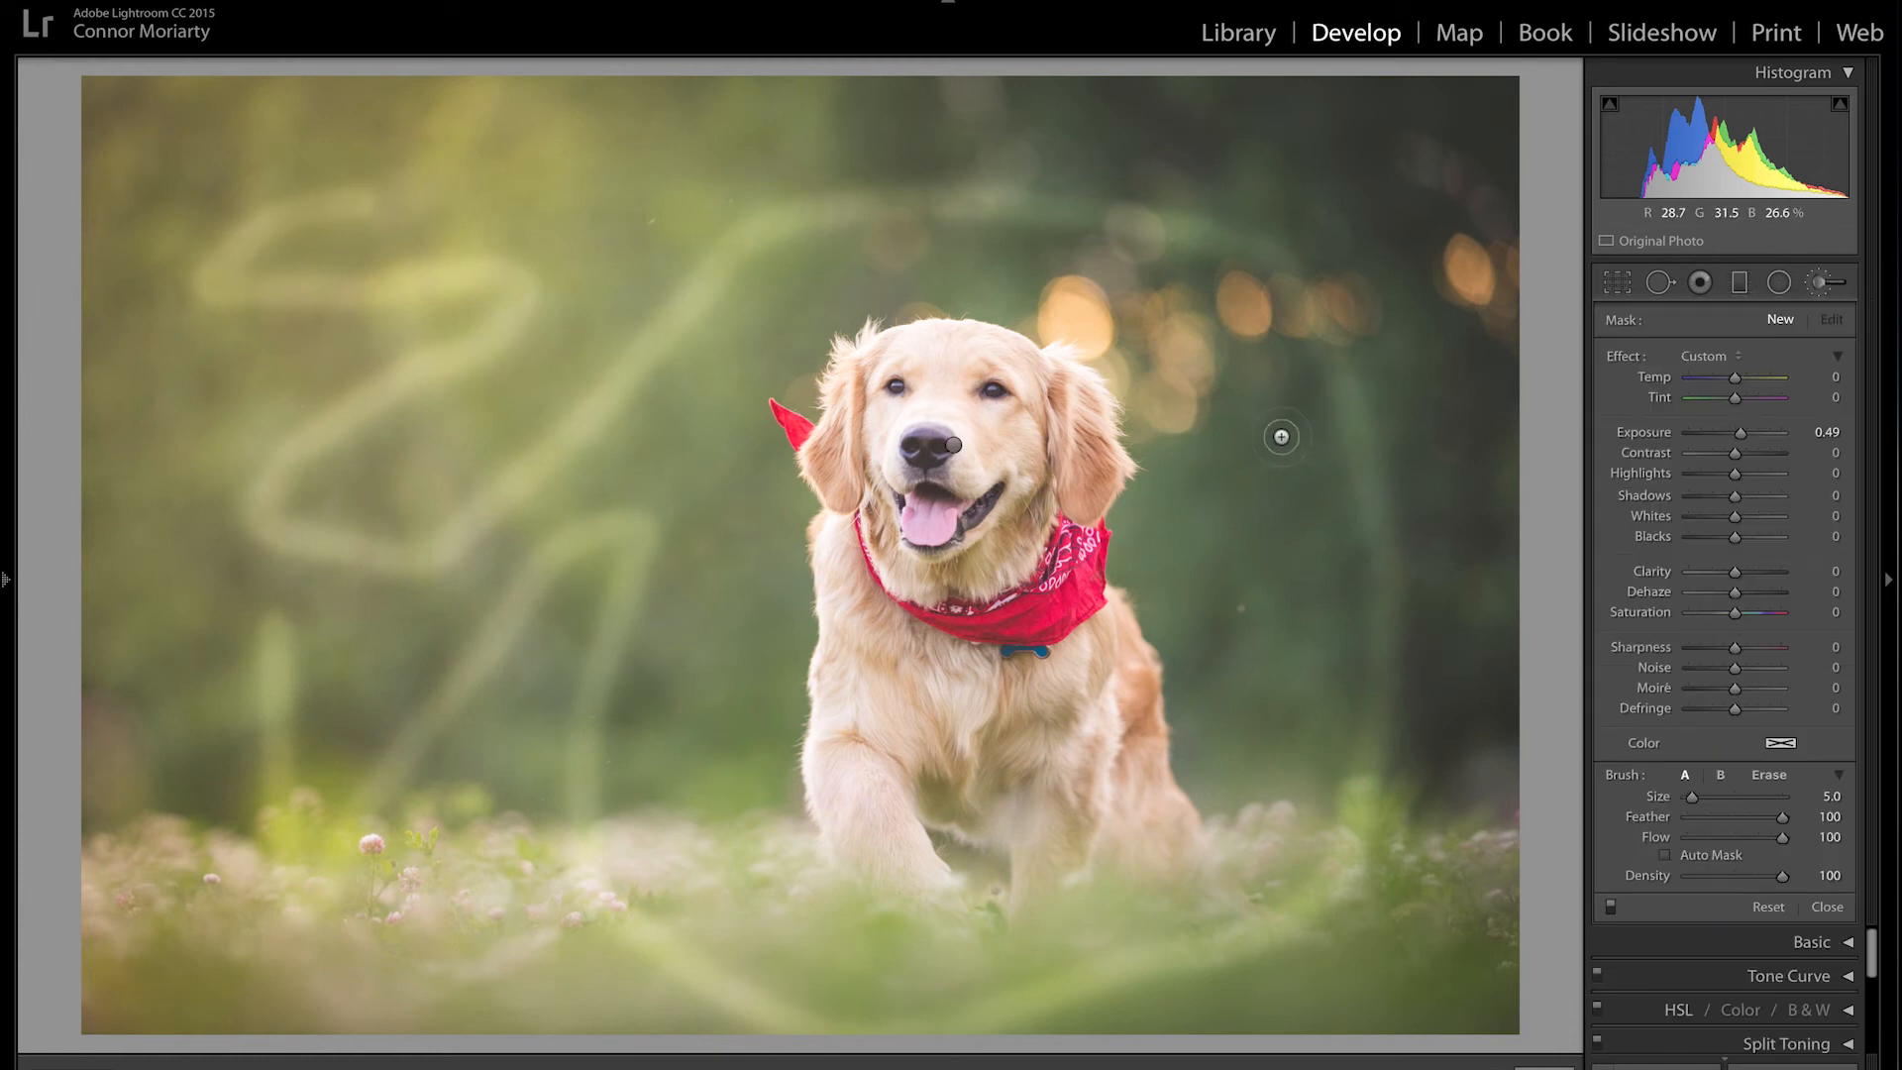
{"action": "left_click", "coordinate": [954, 446]}
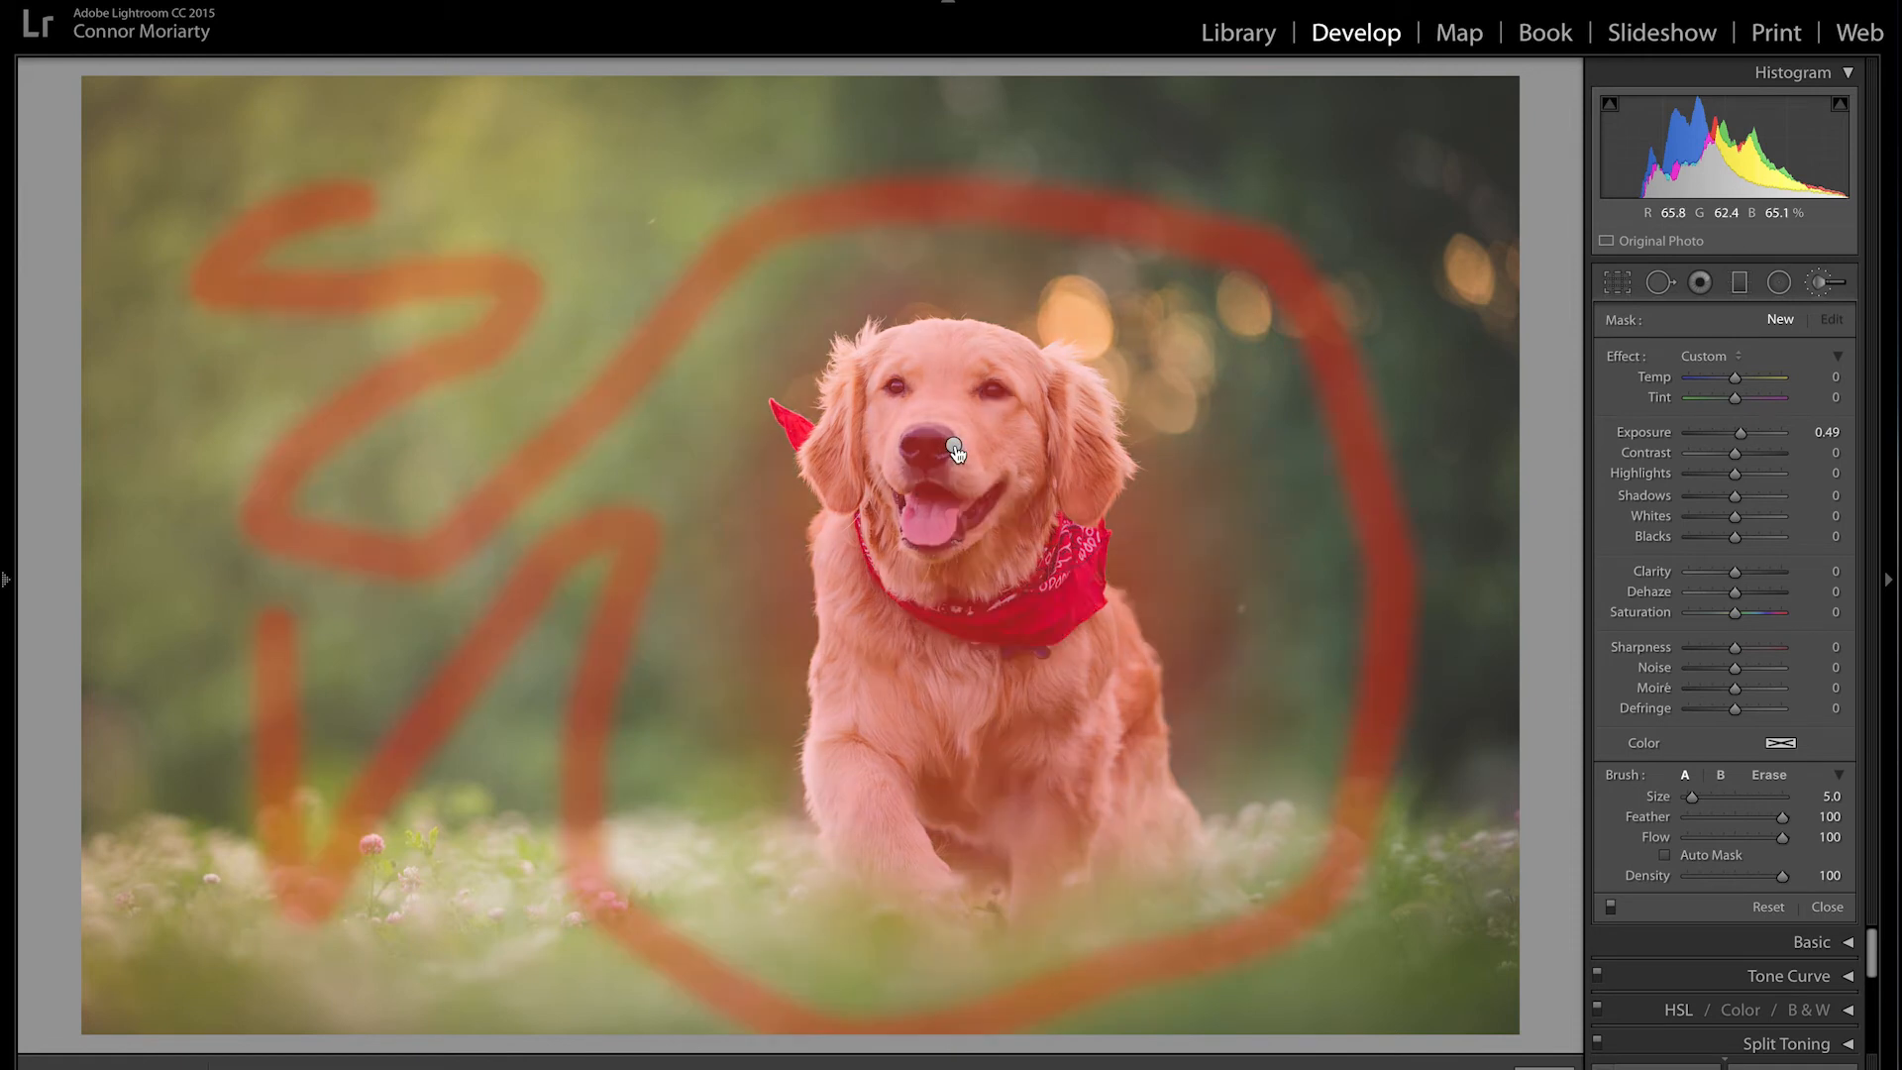
{"action": "left_click", "coordinate": [954, 444]}
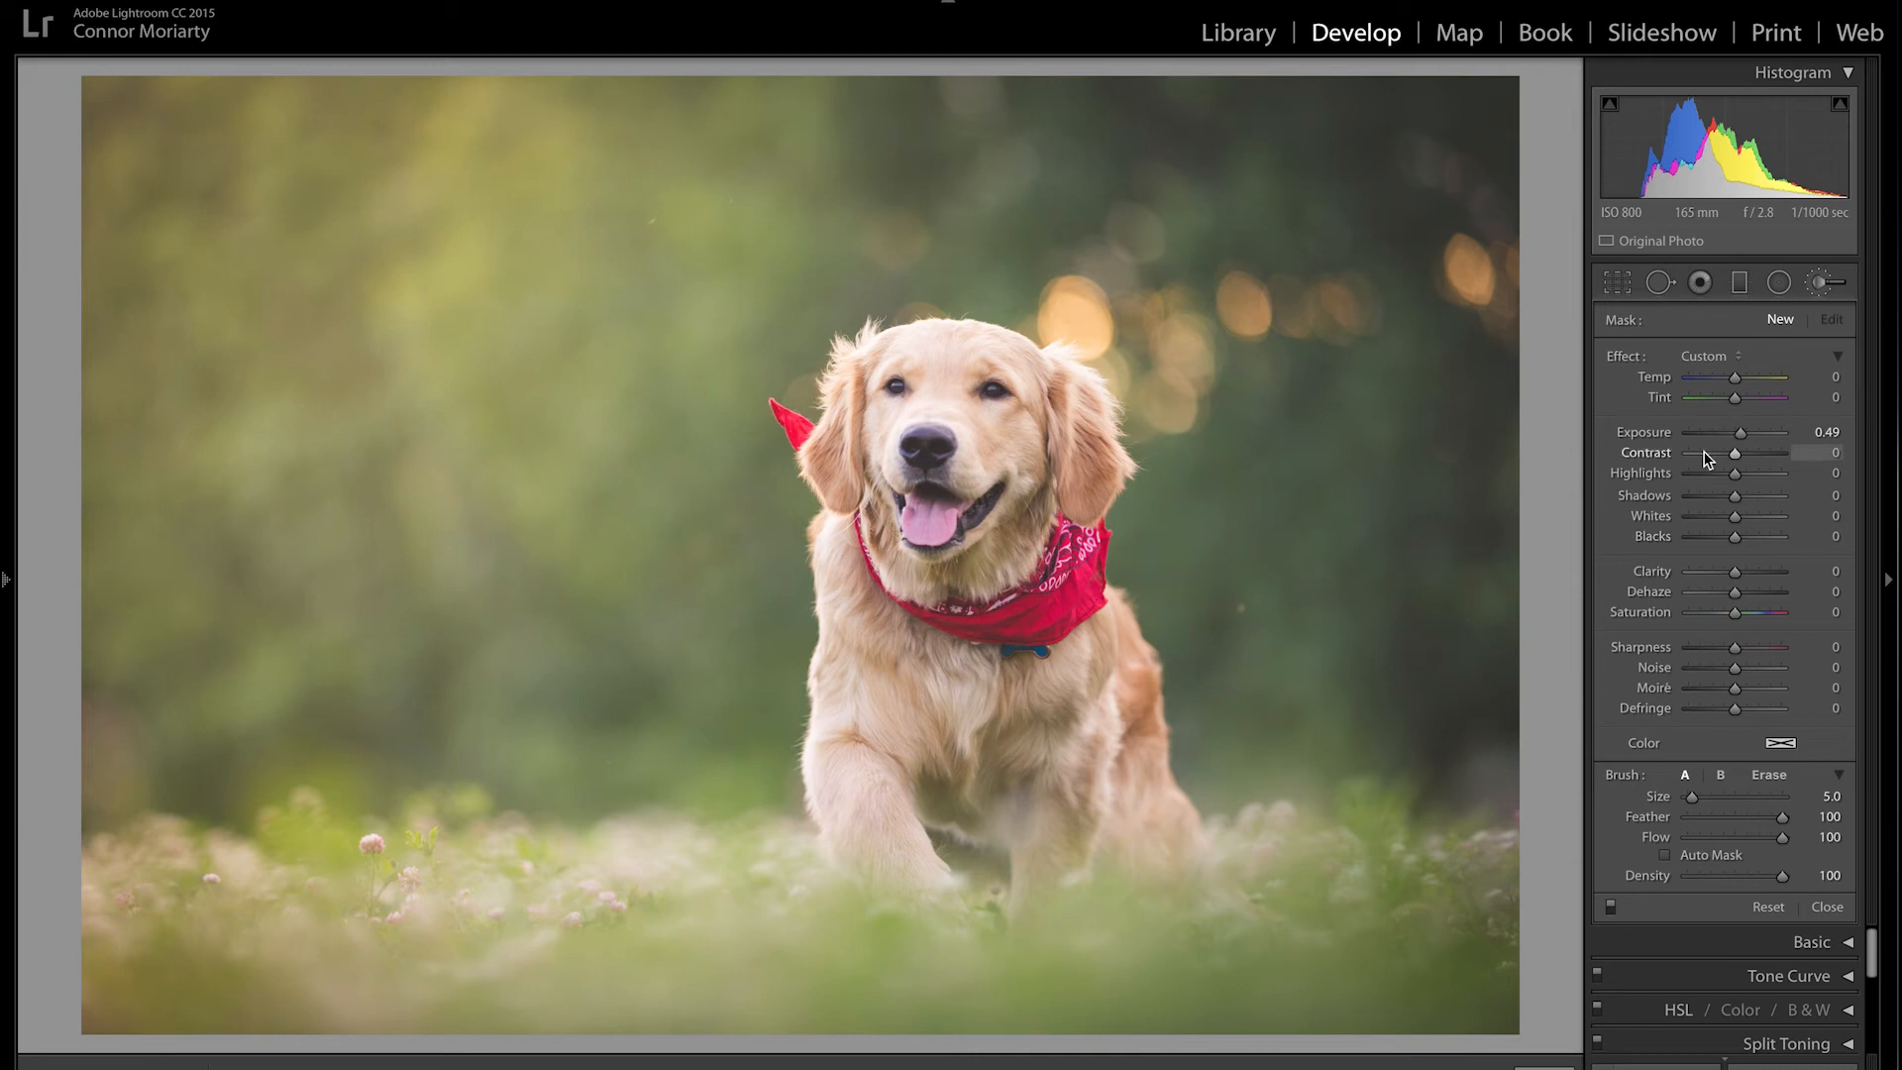
Step: Try a stroke beside the dog's ear and undo it, then set brush Size to 28
{"action": "left_click", "coordinate": [759, 326]}
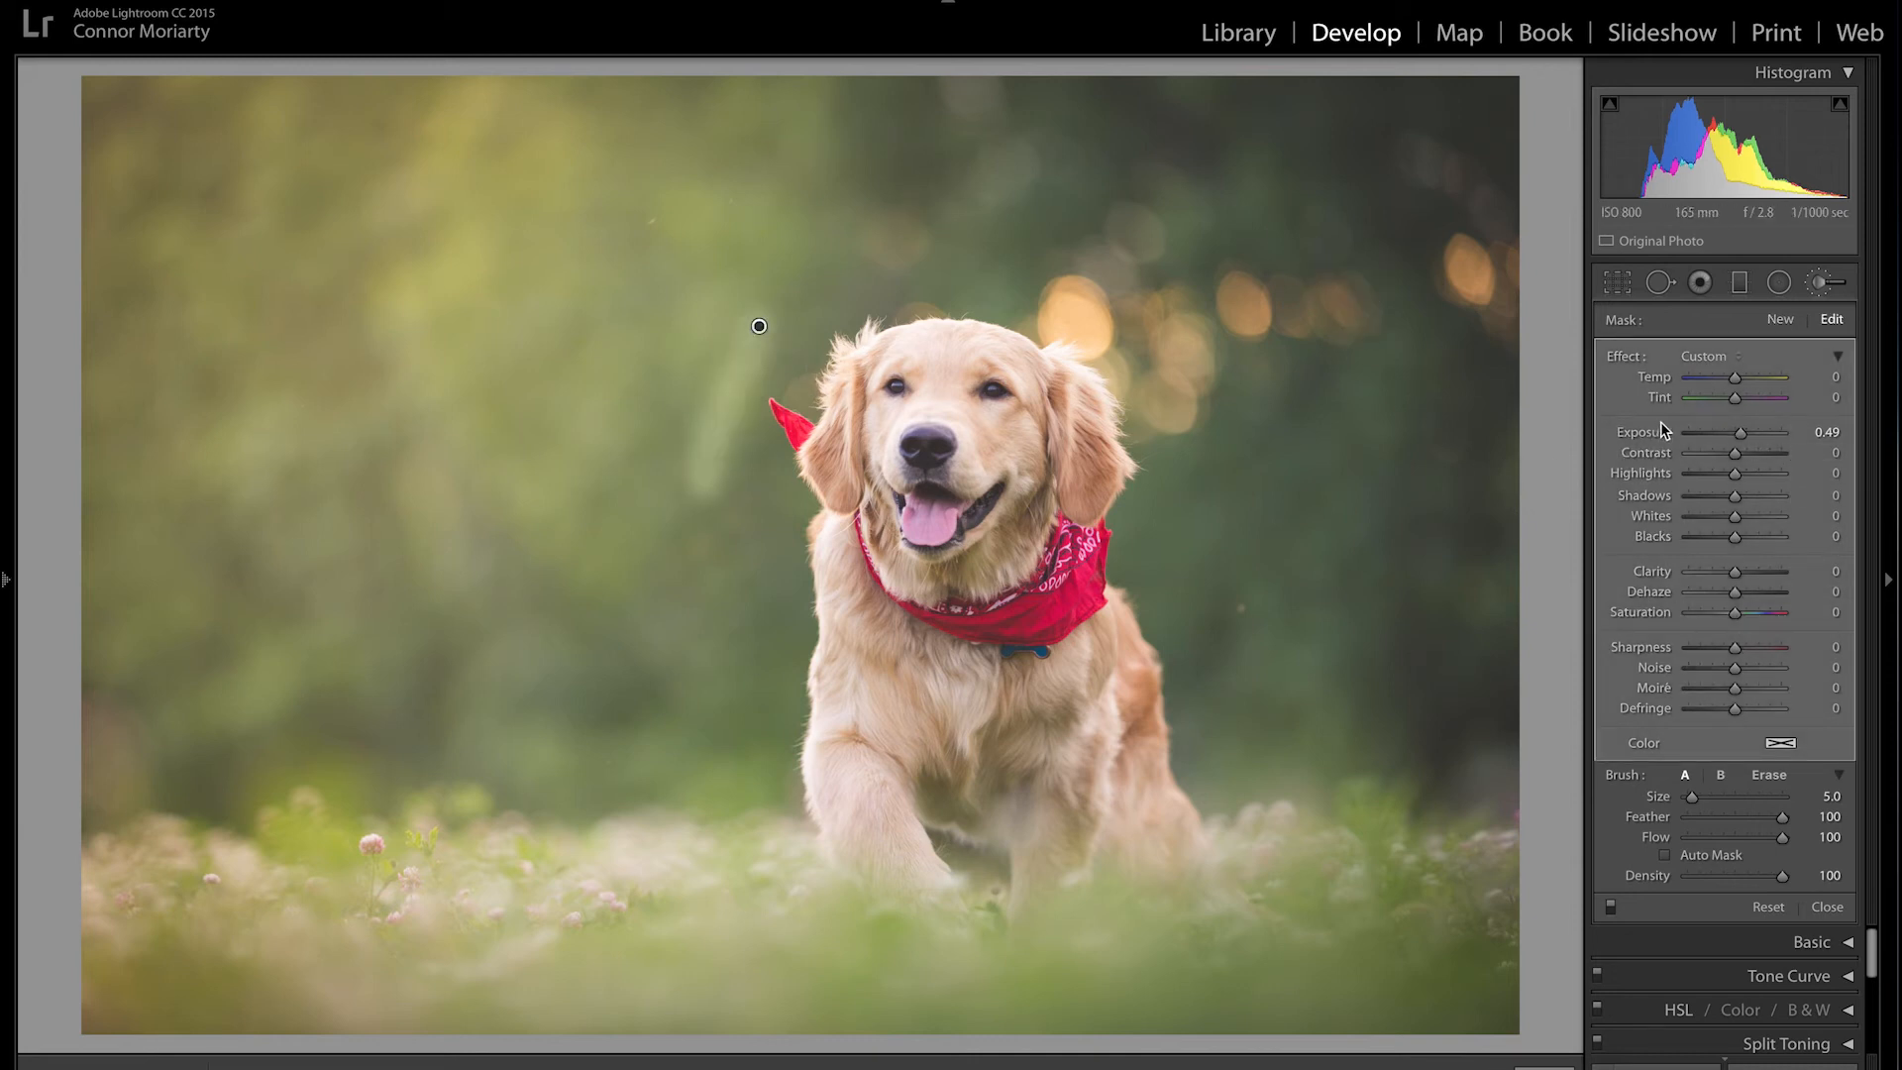
{"action": "key", "text": "ctrl+z"}
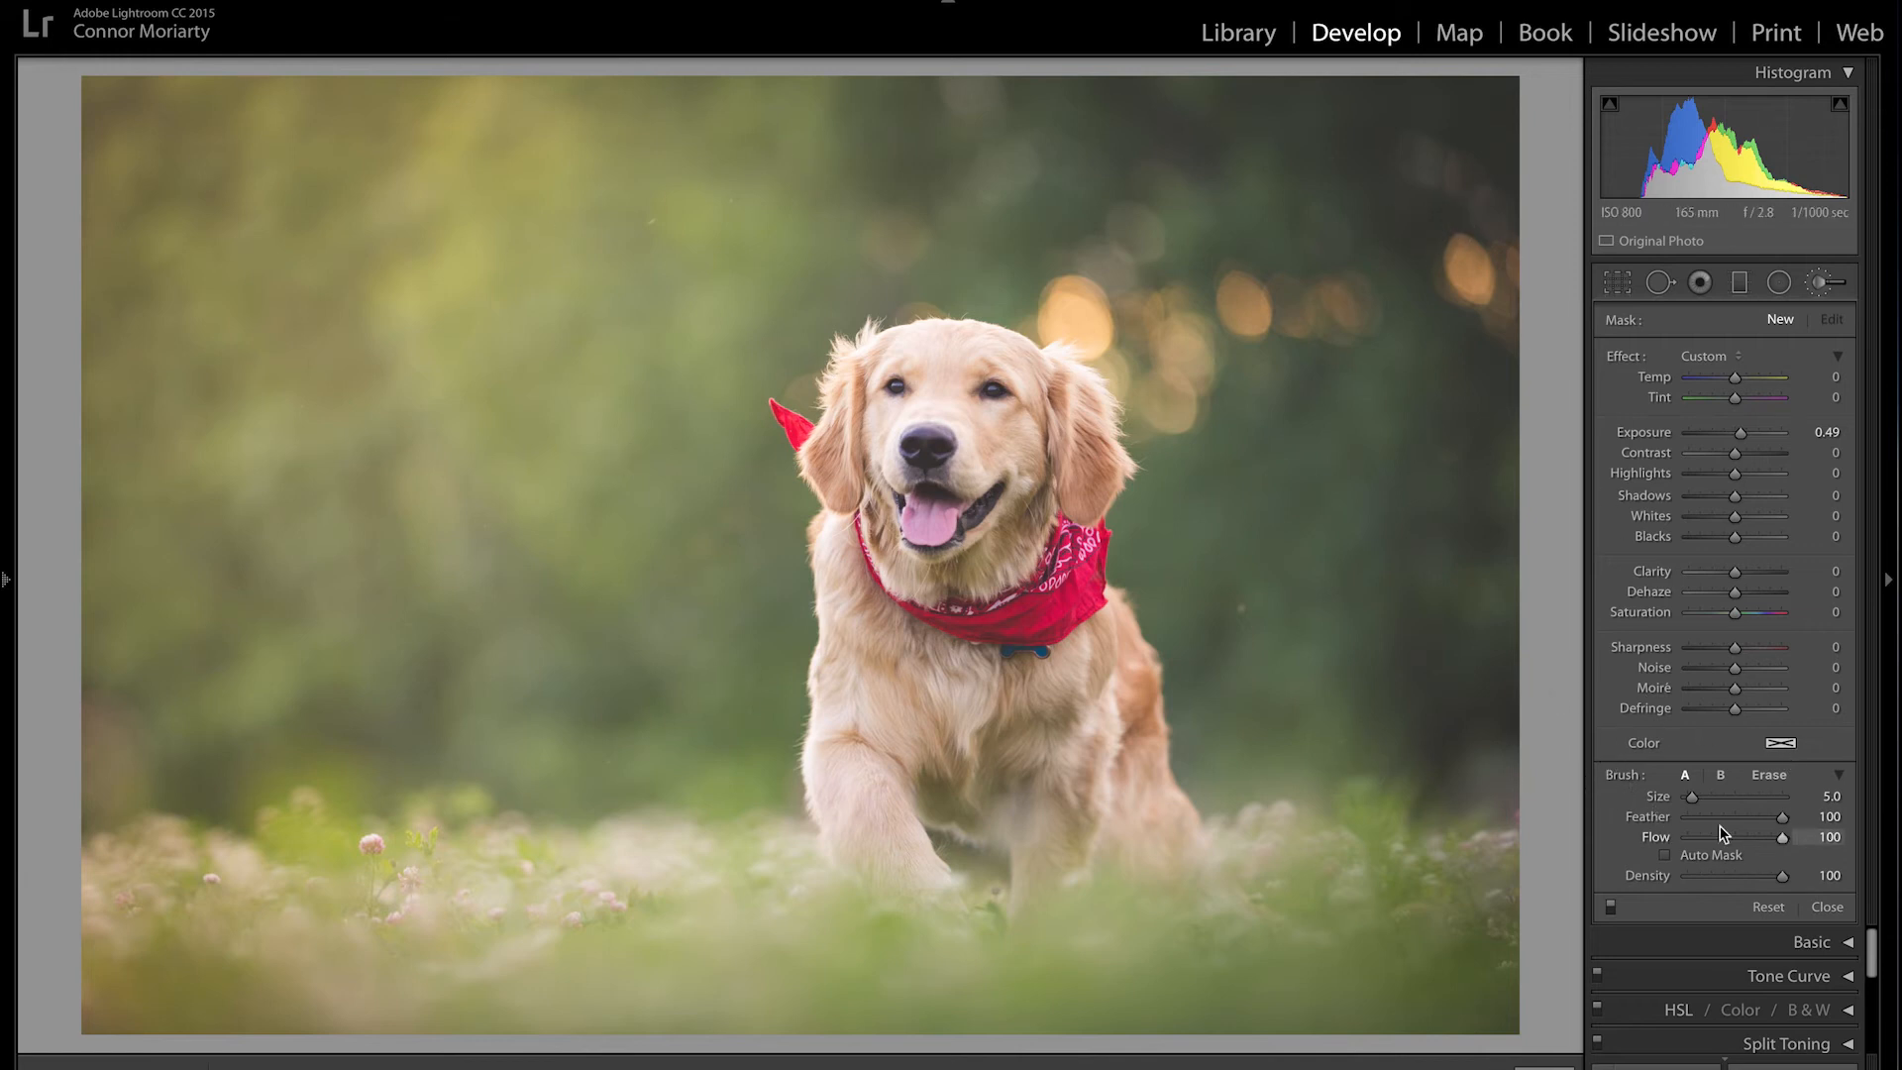
{"action": "mouse_move", "coordinate": [1694, 797]}
{"action": "left_mouse_down"}
{"action": "mouse_move", "coordinate": [1751, 798]}
{"action": "mouse_move", "coordinate": [1708, 798]}
{"action": "mouse_move", "coordinate": [1769, 823]}
{"action": "mouse_move", "coordinate": [1708, 822]}
{"action": "left_mouse_up"}
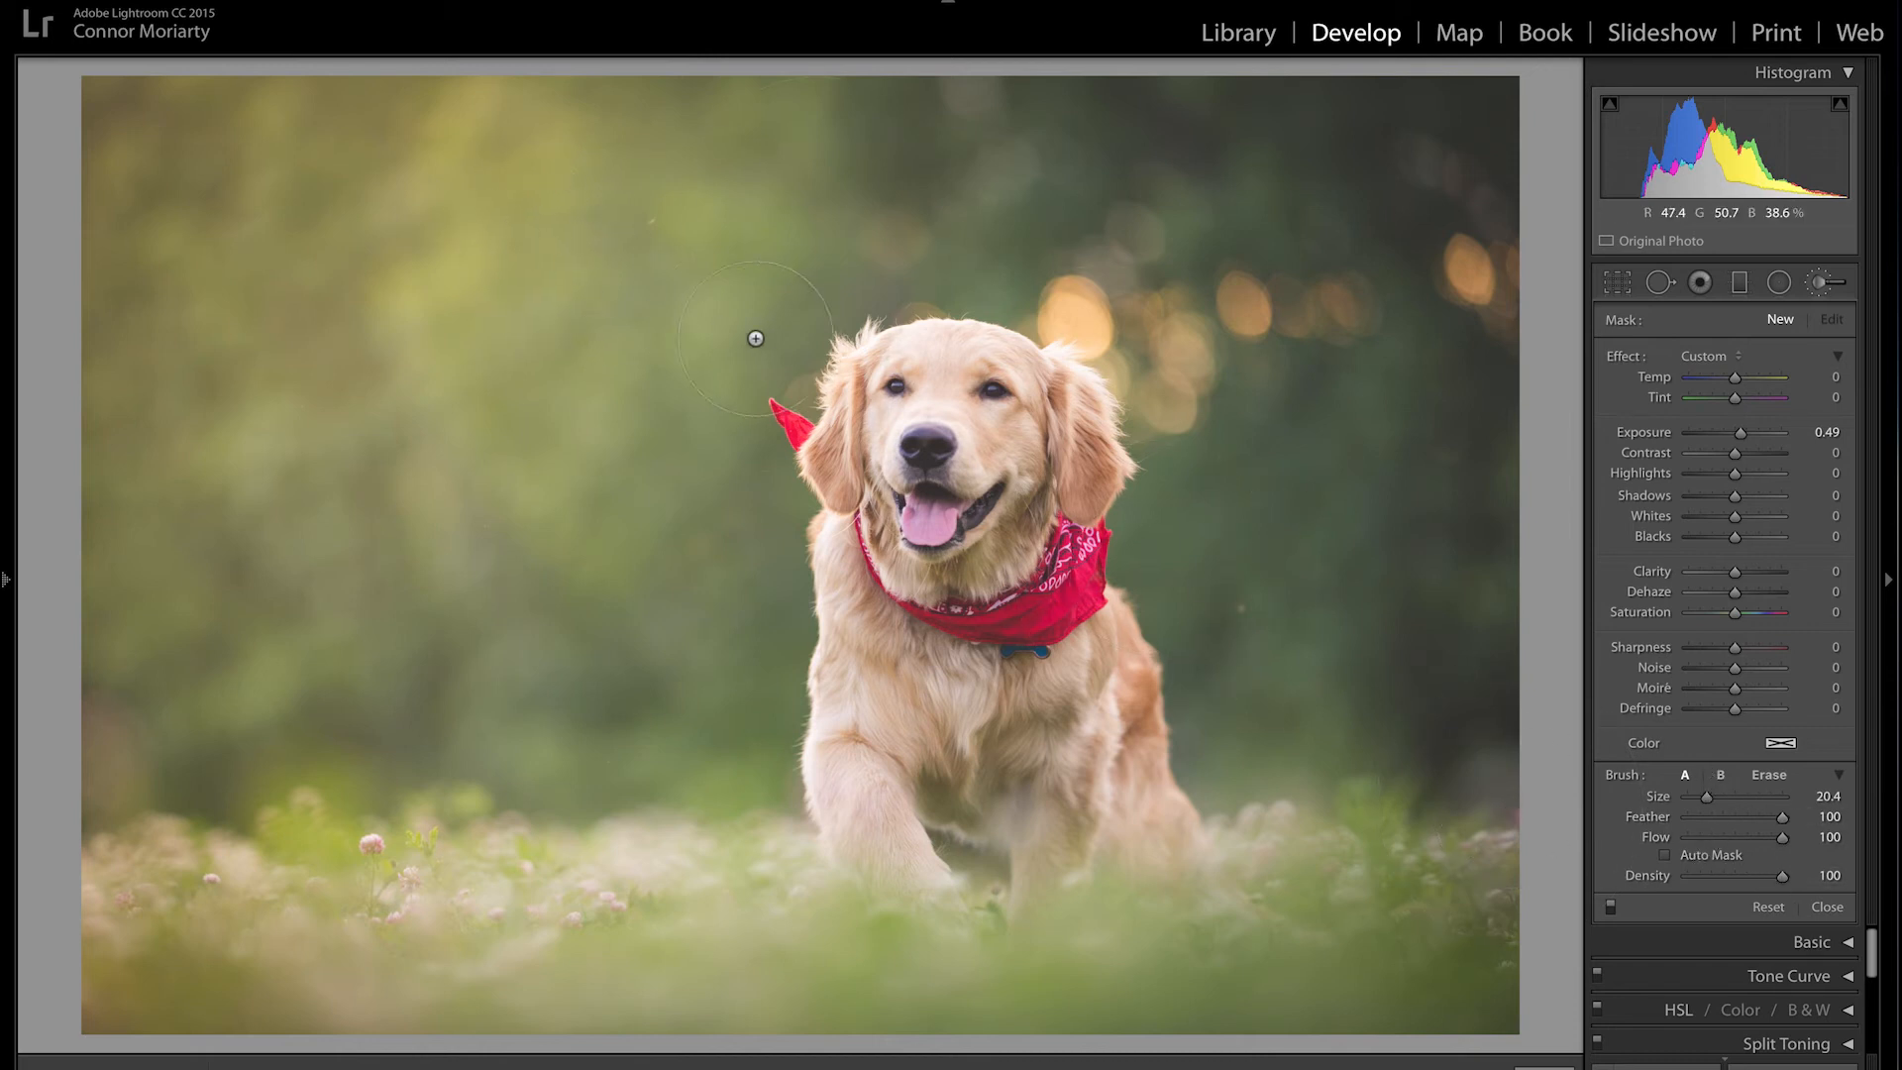
{"action": "scroll", "coordinate": [649, 286], "scroll_direction": "down", "scroll_amount": 5}
{"action": "scroll", "coordinate": [648, 288], "scroll_direction": "up", "scroll_amount": 3}
{"action": "scroll", "coordinate": [617, 307], "scroll_direction": "up", "scroll_amount": 10}
{"action": "scroll", "coordinate": [584, 341], "scroll_direction": "down", "scroll_amount": 5}
{"action": "scroll", "coordinate": [634, 374], "scroll_direction": "down", "scroll_amount": 1}
{"action": "scroll", "coordinate": [1397, 478], "scroll_direction": "down", "scroll_amount": 8}
{"action": "scroll", "coordinate": [1382, 477], "scroll_direction": "up", "scroll_amount": 8}
{"action": "scroll", "coordinate": [1377, 465], "scroll_direction": "down", "scroll_amount": 8}
{"action": "scroll", "coordinate": [1363, 459], "scroll_direction": "up", "scroll_amount": 9}
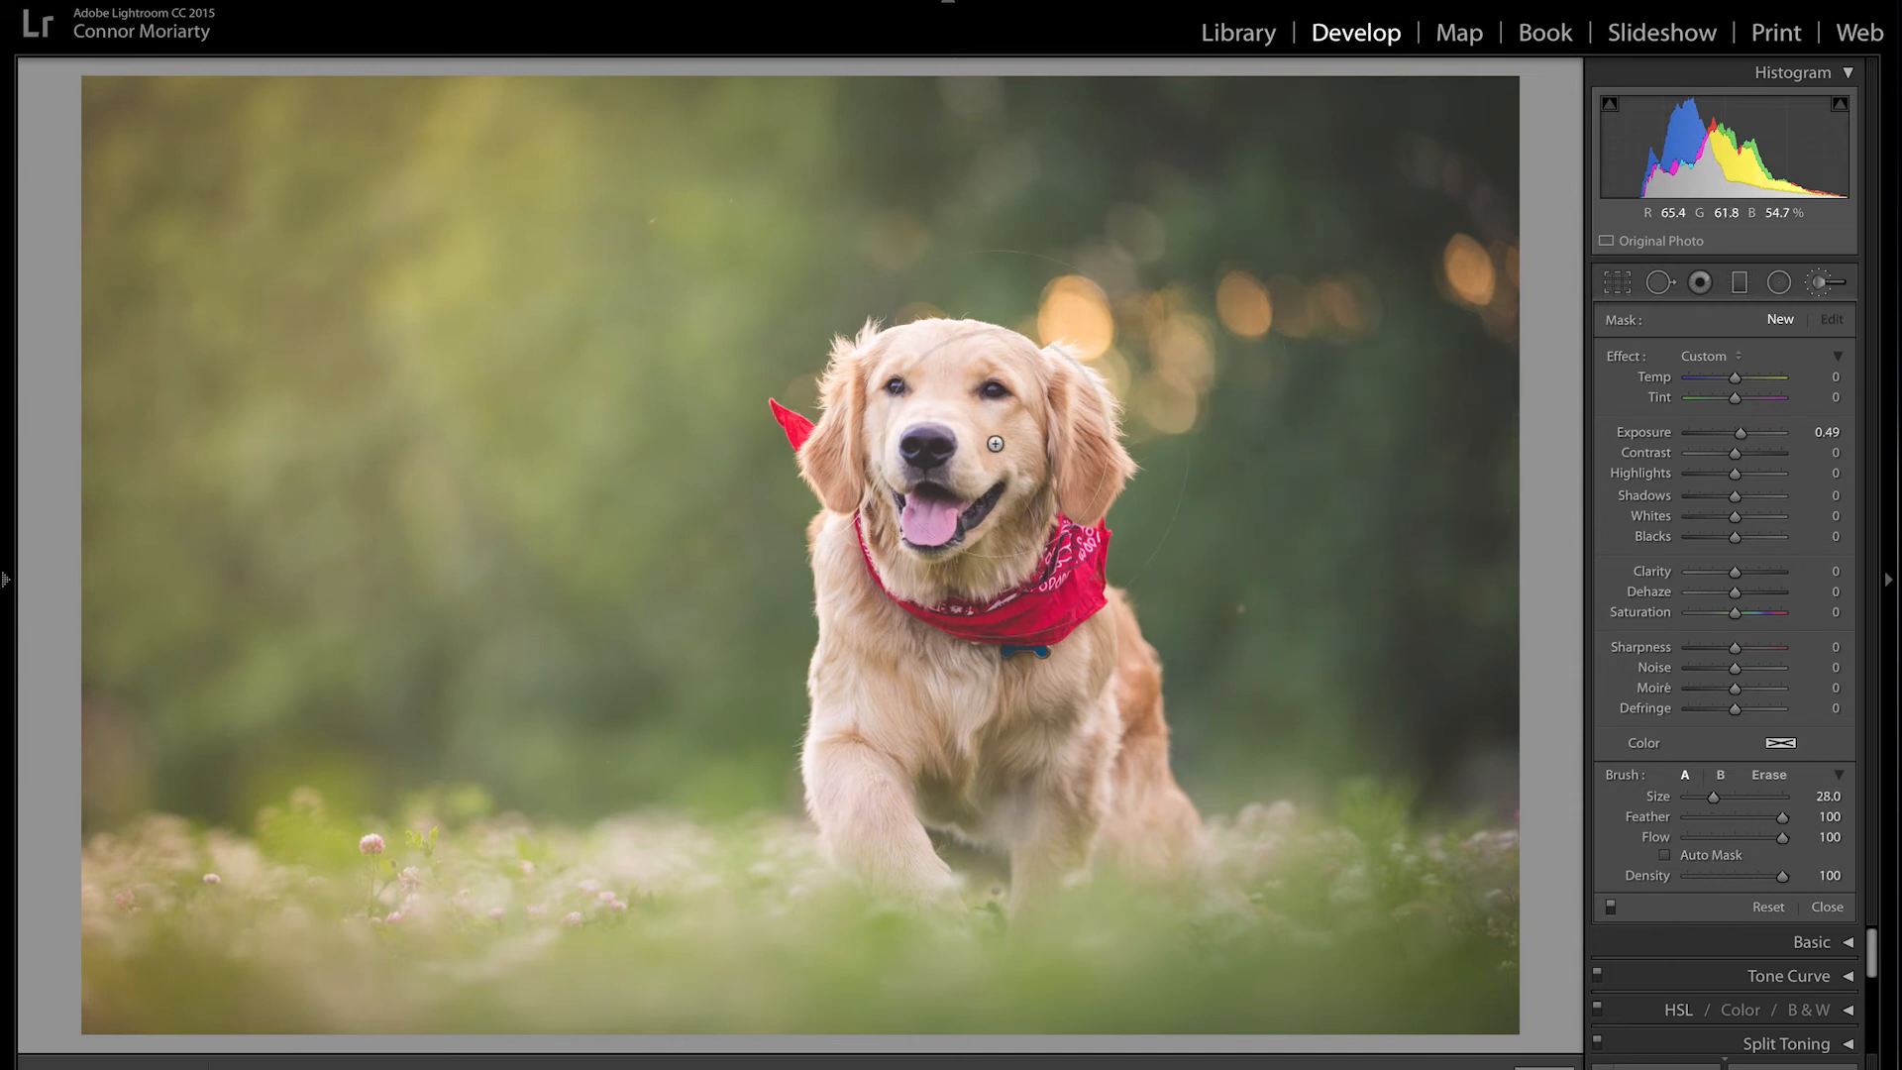
Step: Zoom into the dog's face and back to the full photo, then close the Adjustment Brush
{"action": "key", "text": "space"}
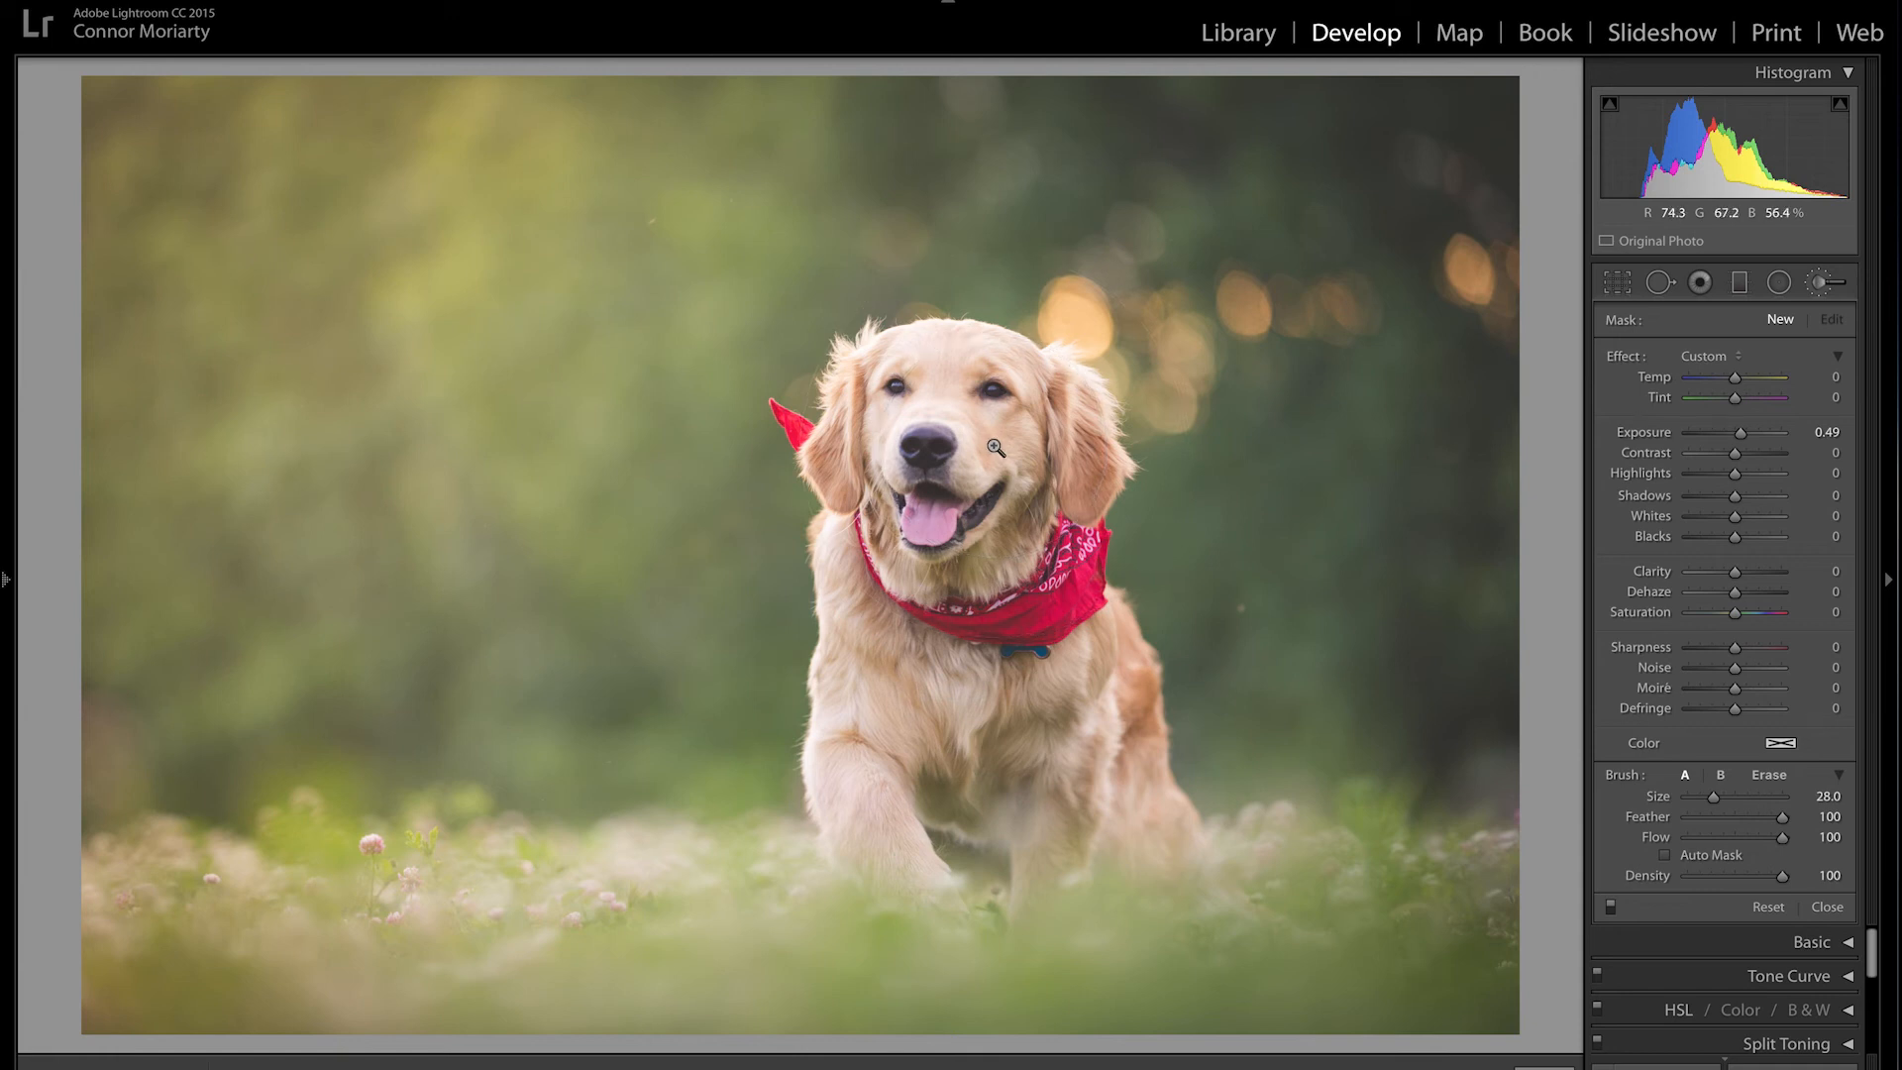
{"action": "left_click", "coordinate": [964, 403]}
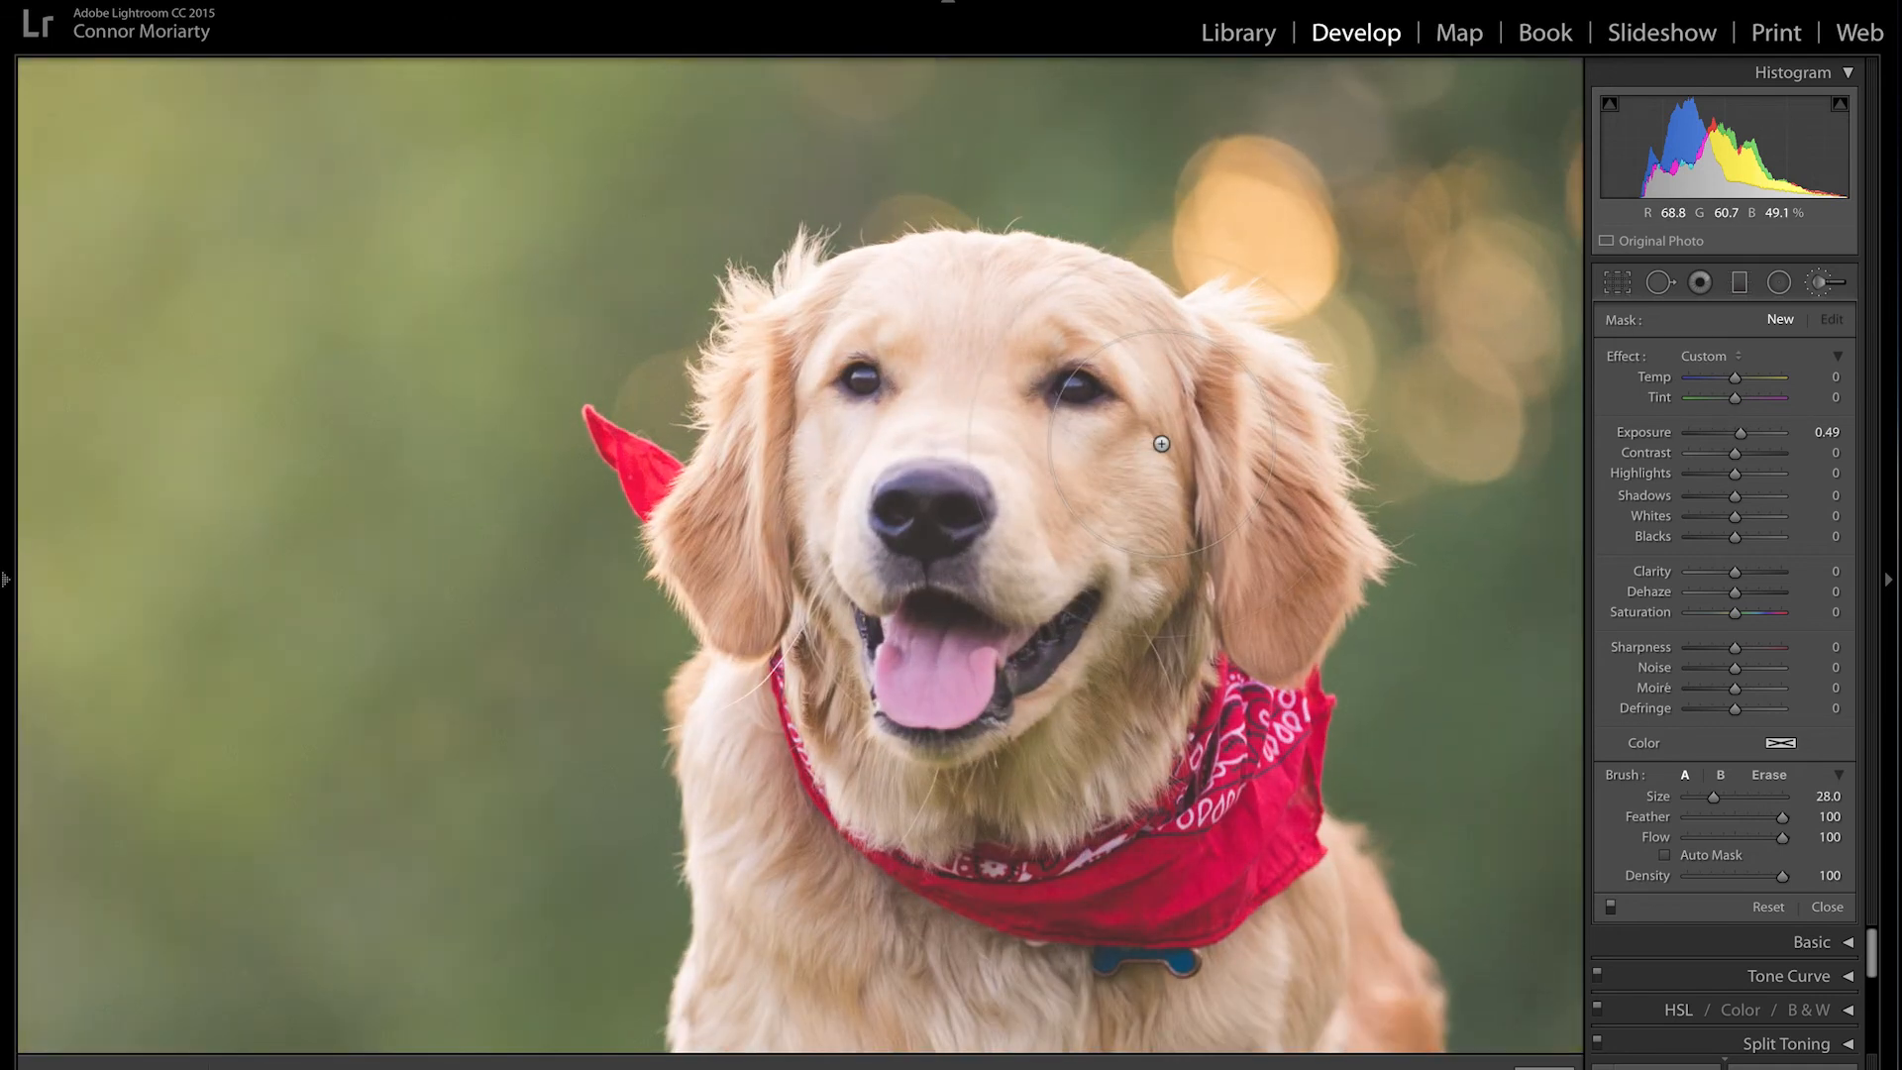
{"action": "key", "text": "space"}
{"action": "left_click", "coordinate": [1164, 445]}
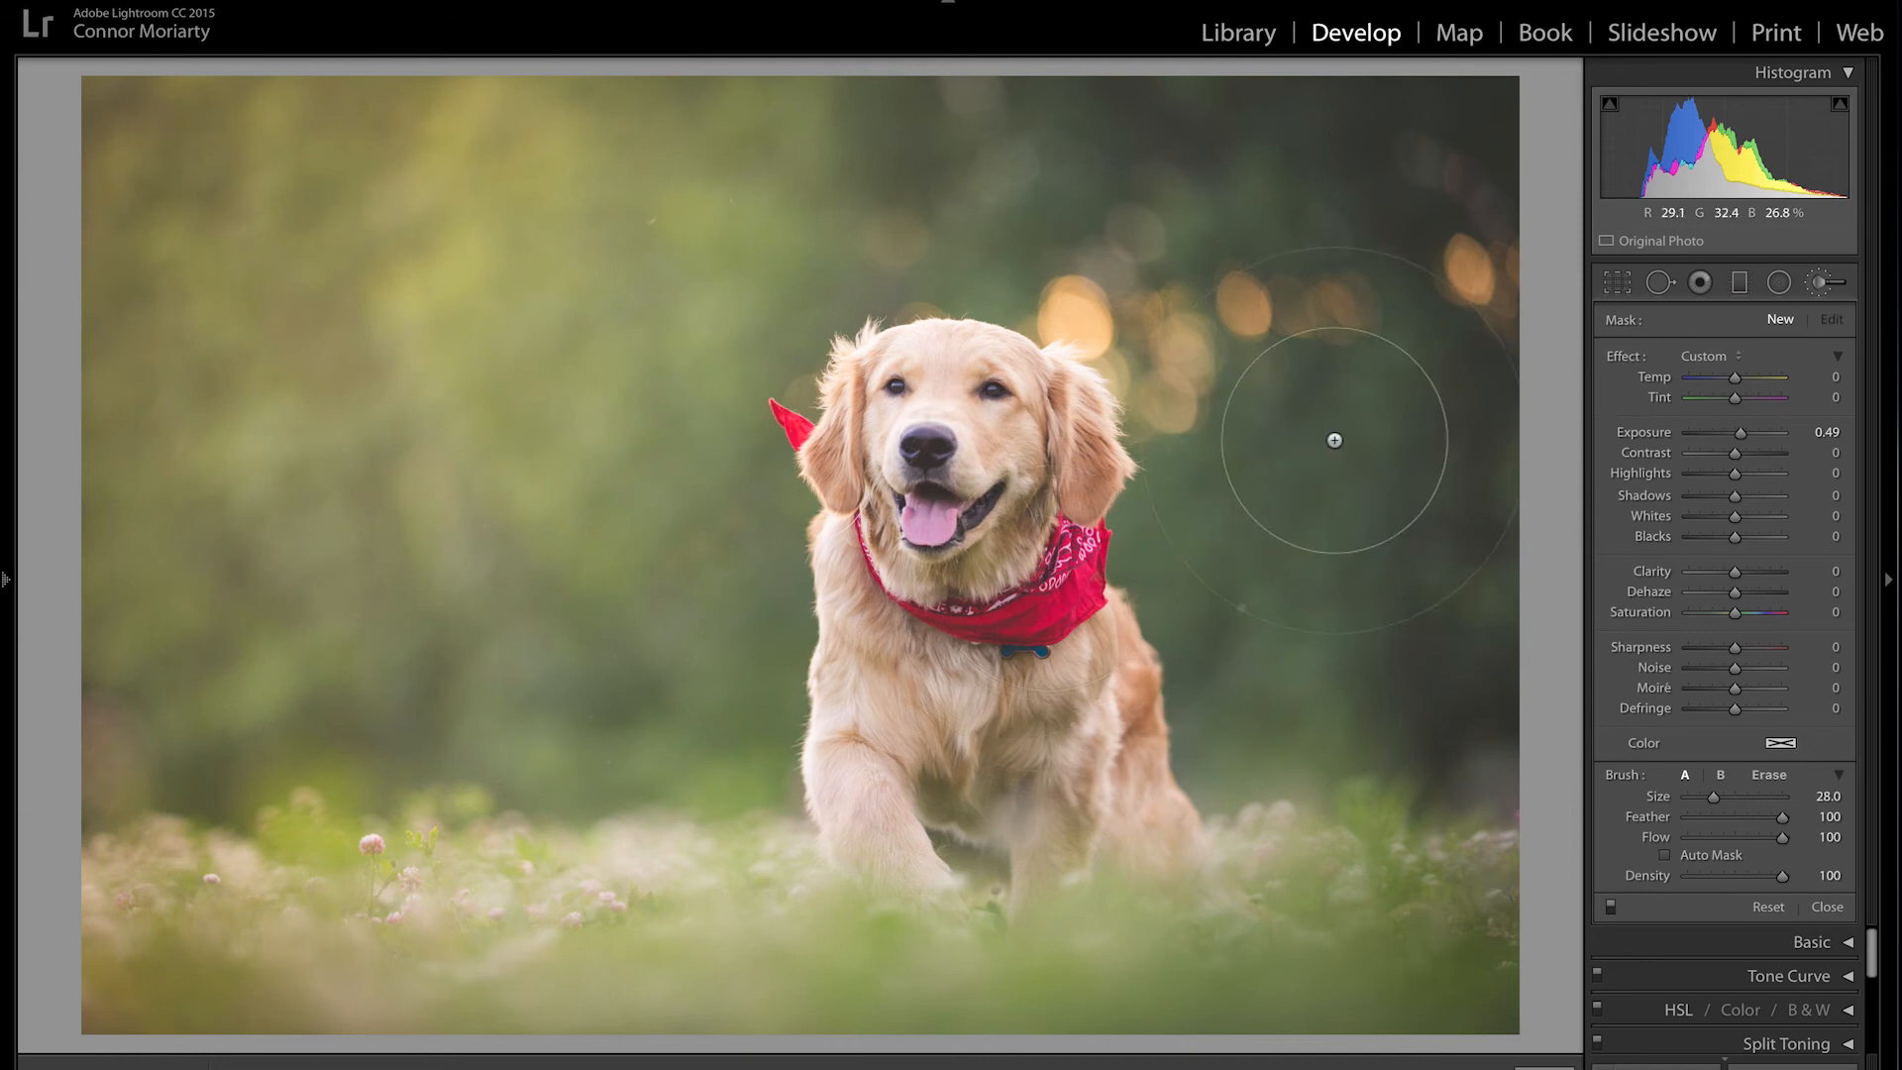
{"action": "left_click", "coordinate": [1835, 284]}
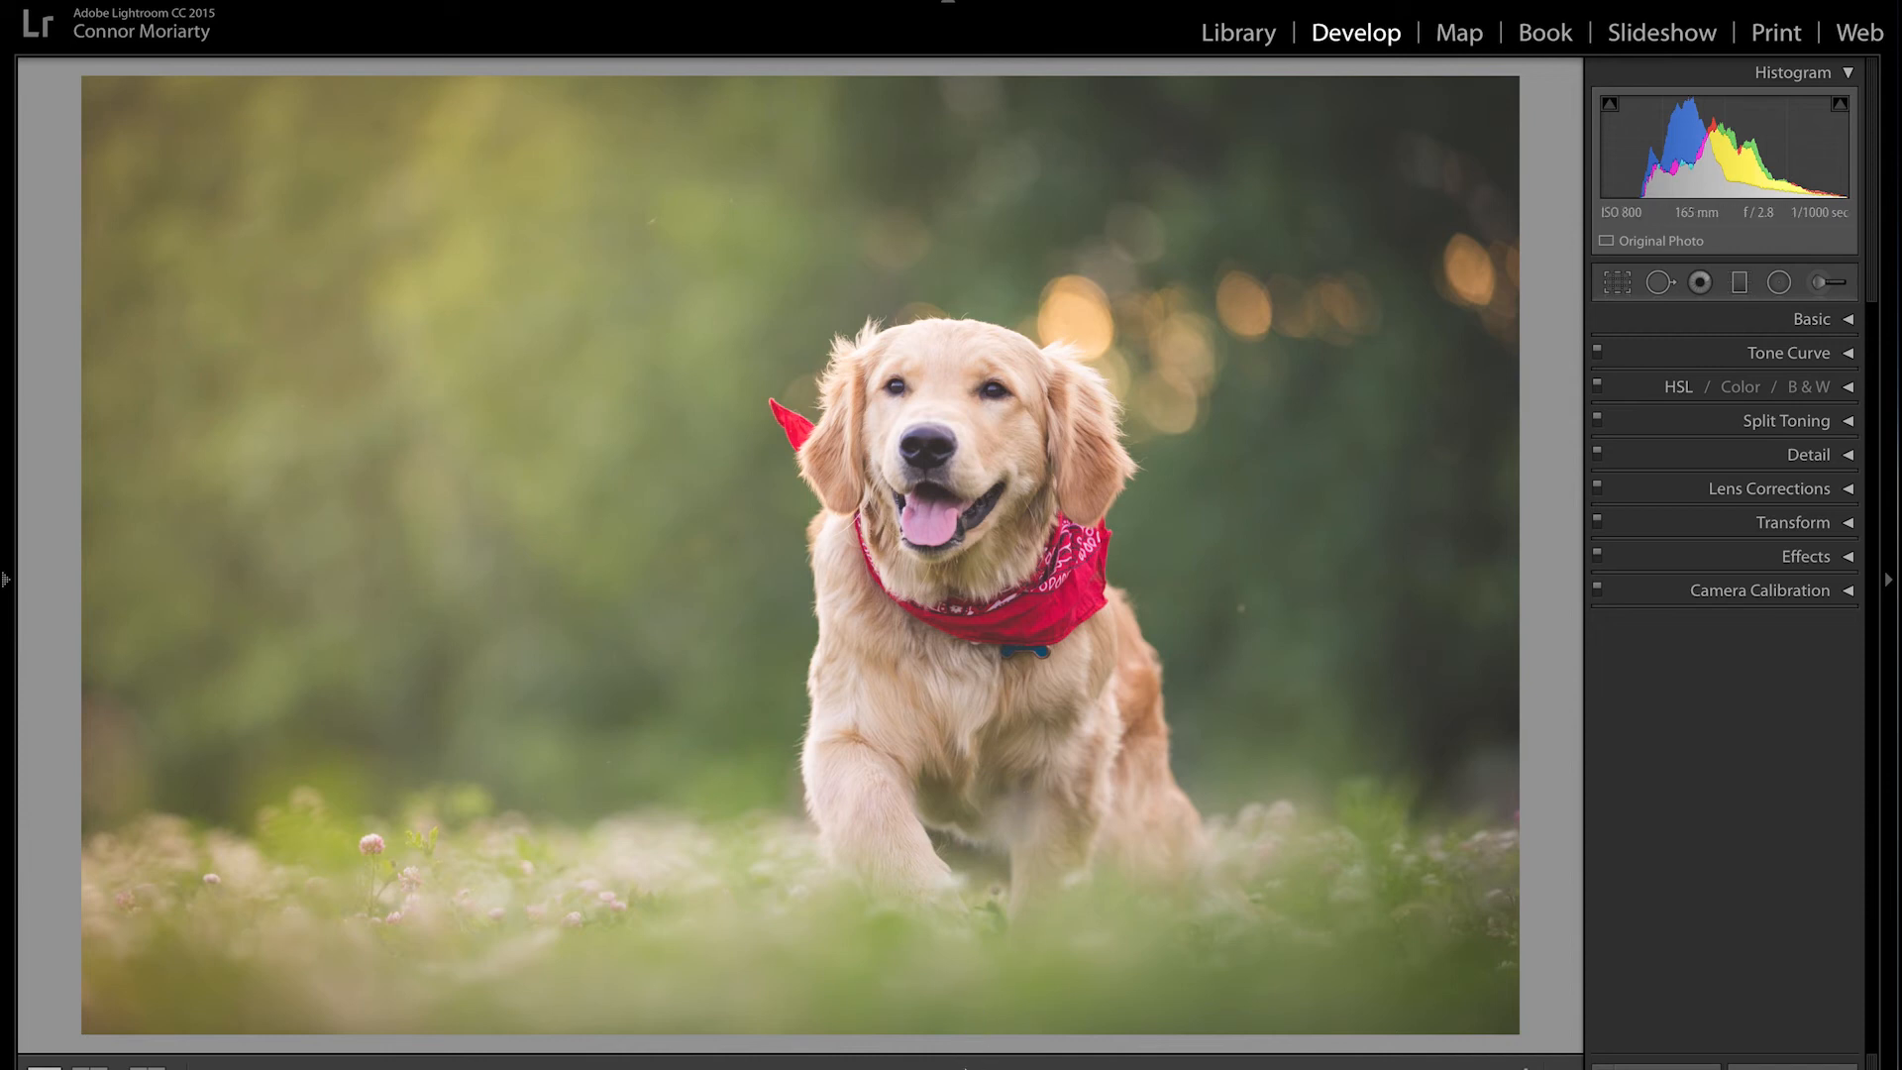
Step: Show the filmstrip with F6 and open the Copy Settings dialog for the retriever photo
{"action": "key", "text": "F6"}
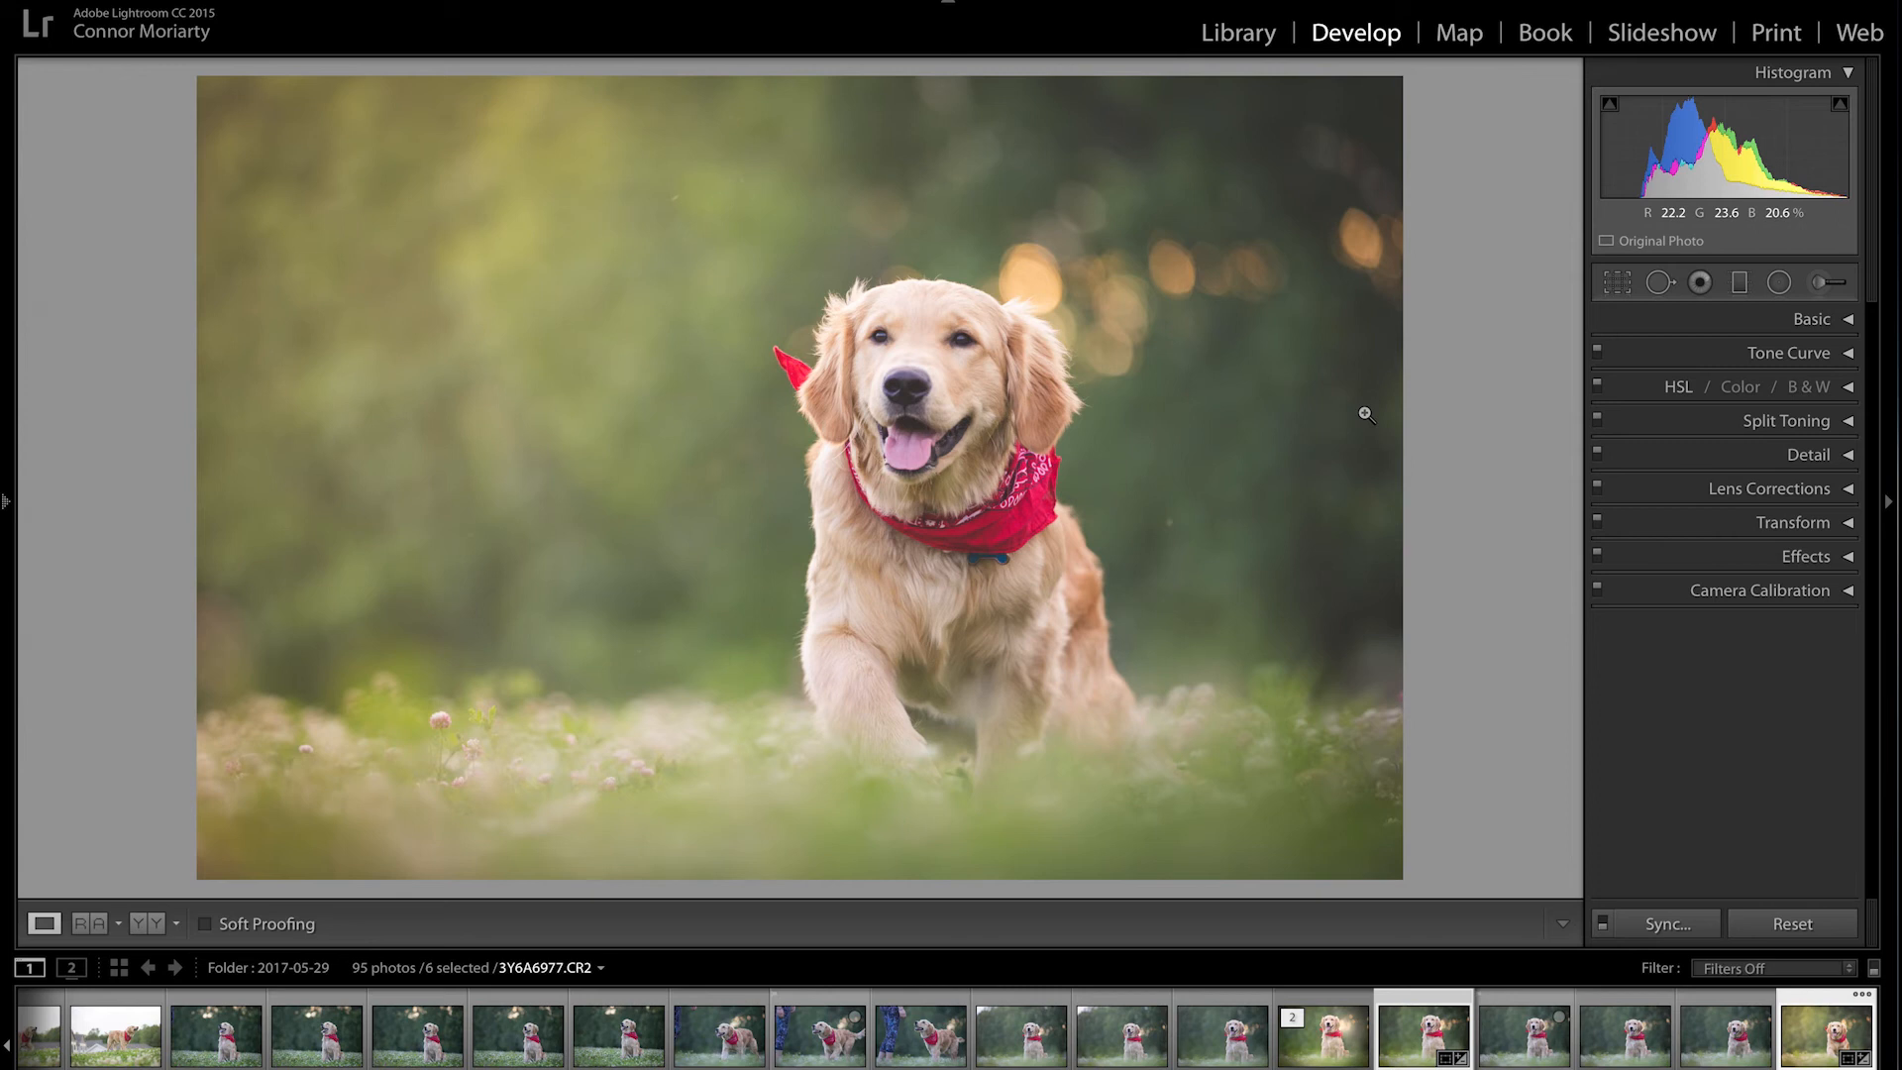
{"action": "key", "text": "ctrl"}
{"action": "key", "text": "ctrl+c"}
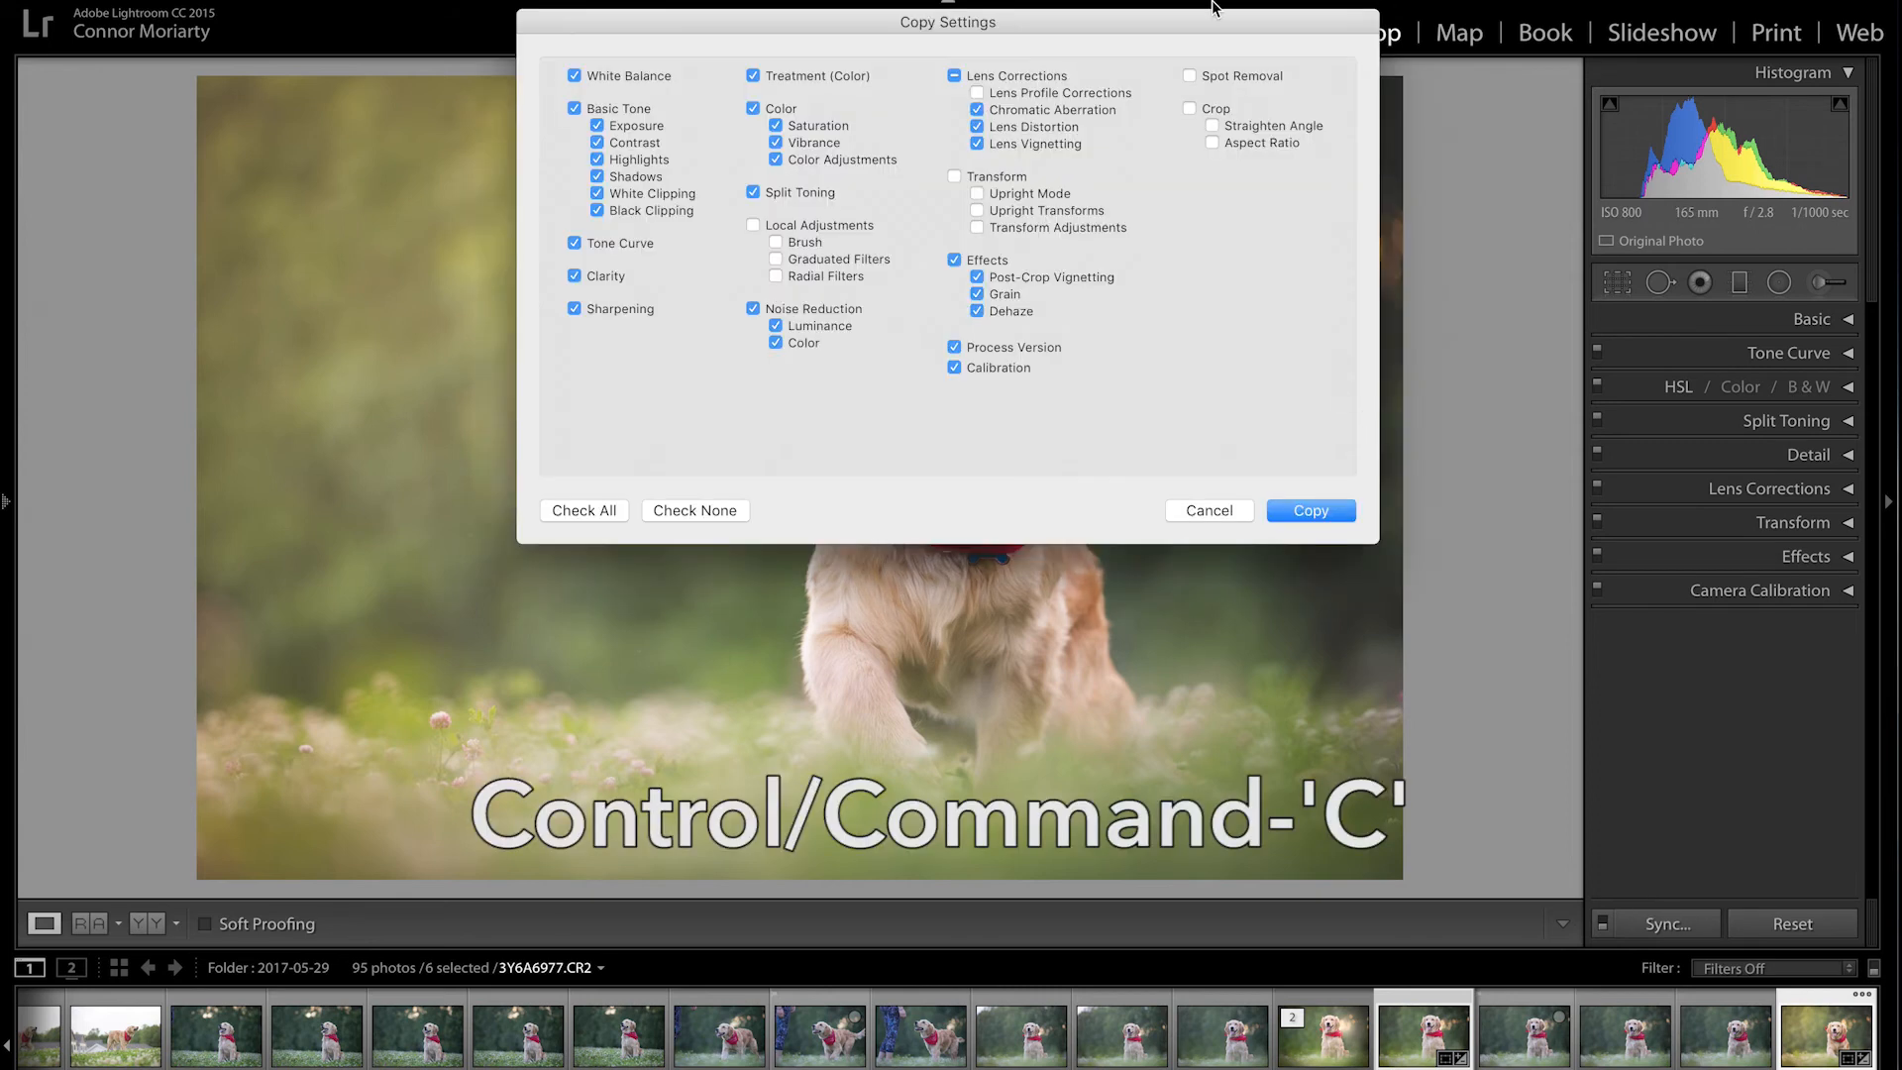
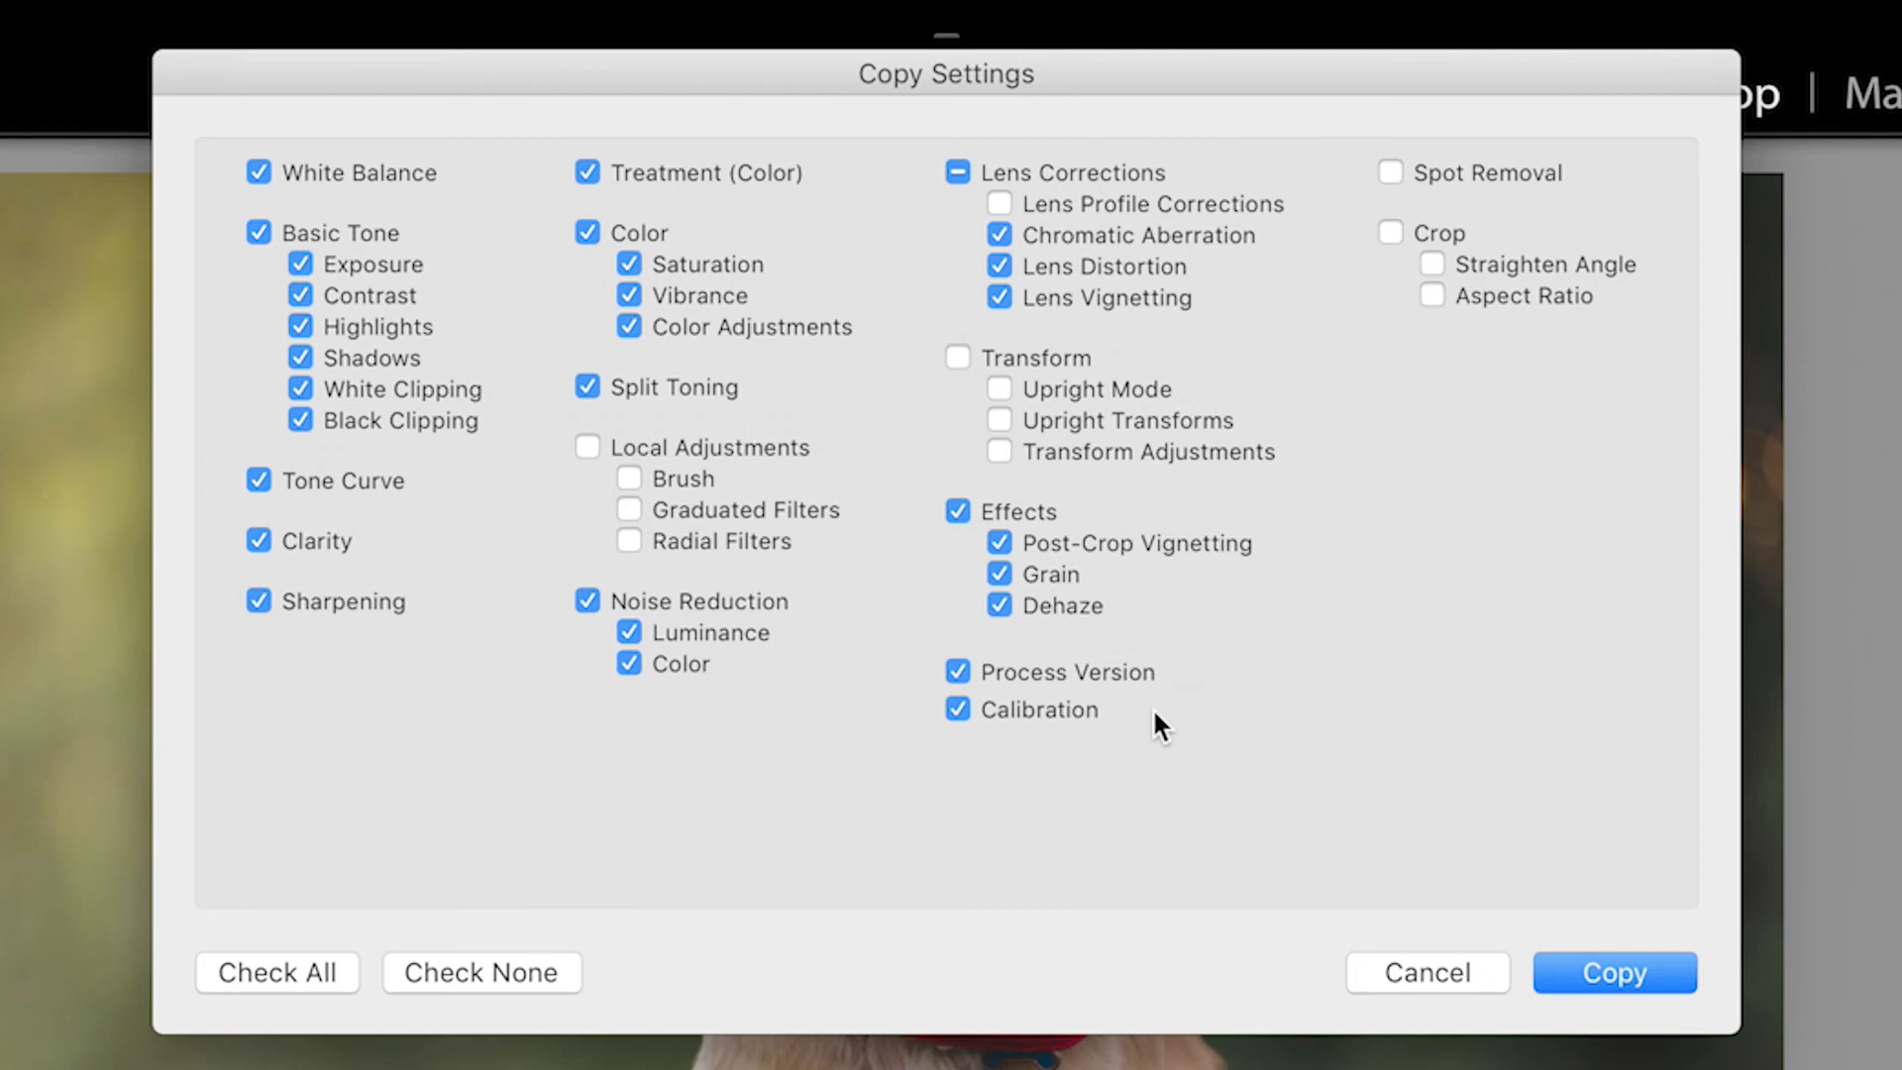
Step: Copy the develop settings and paste them onto the stick-carrying and sitting dog photos
{"action": "left_click", "coordinate": [1625, 972]}
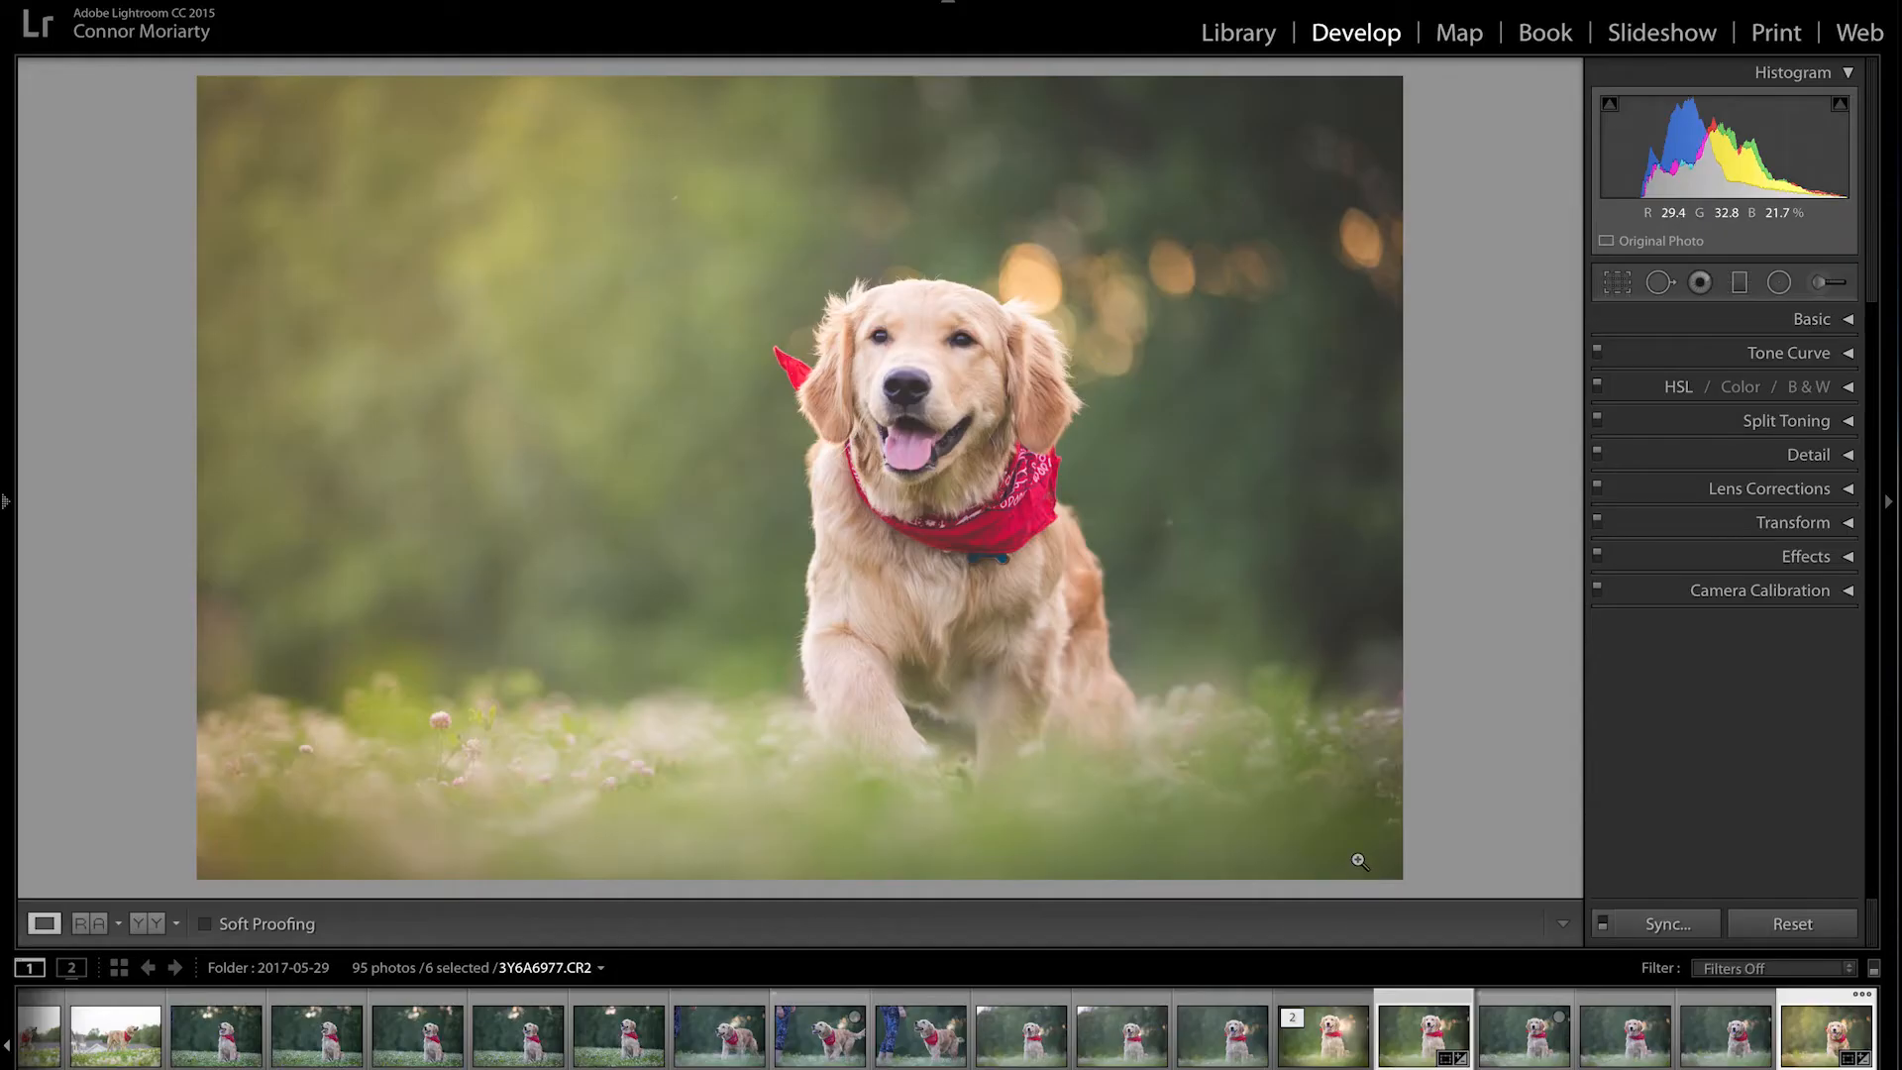
{"action": "key", "text": "ctrl+Left"}
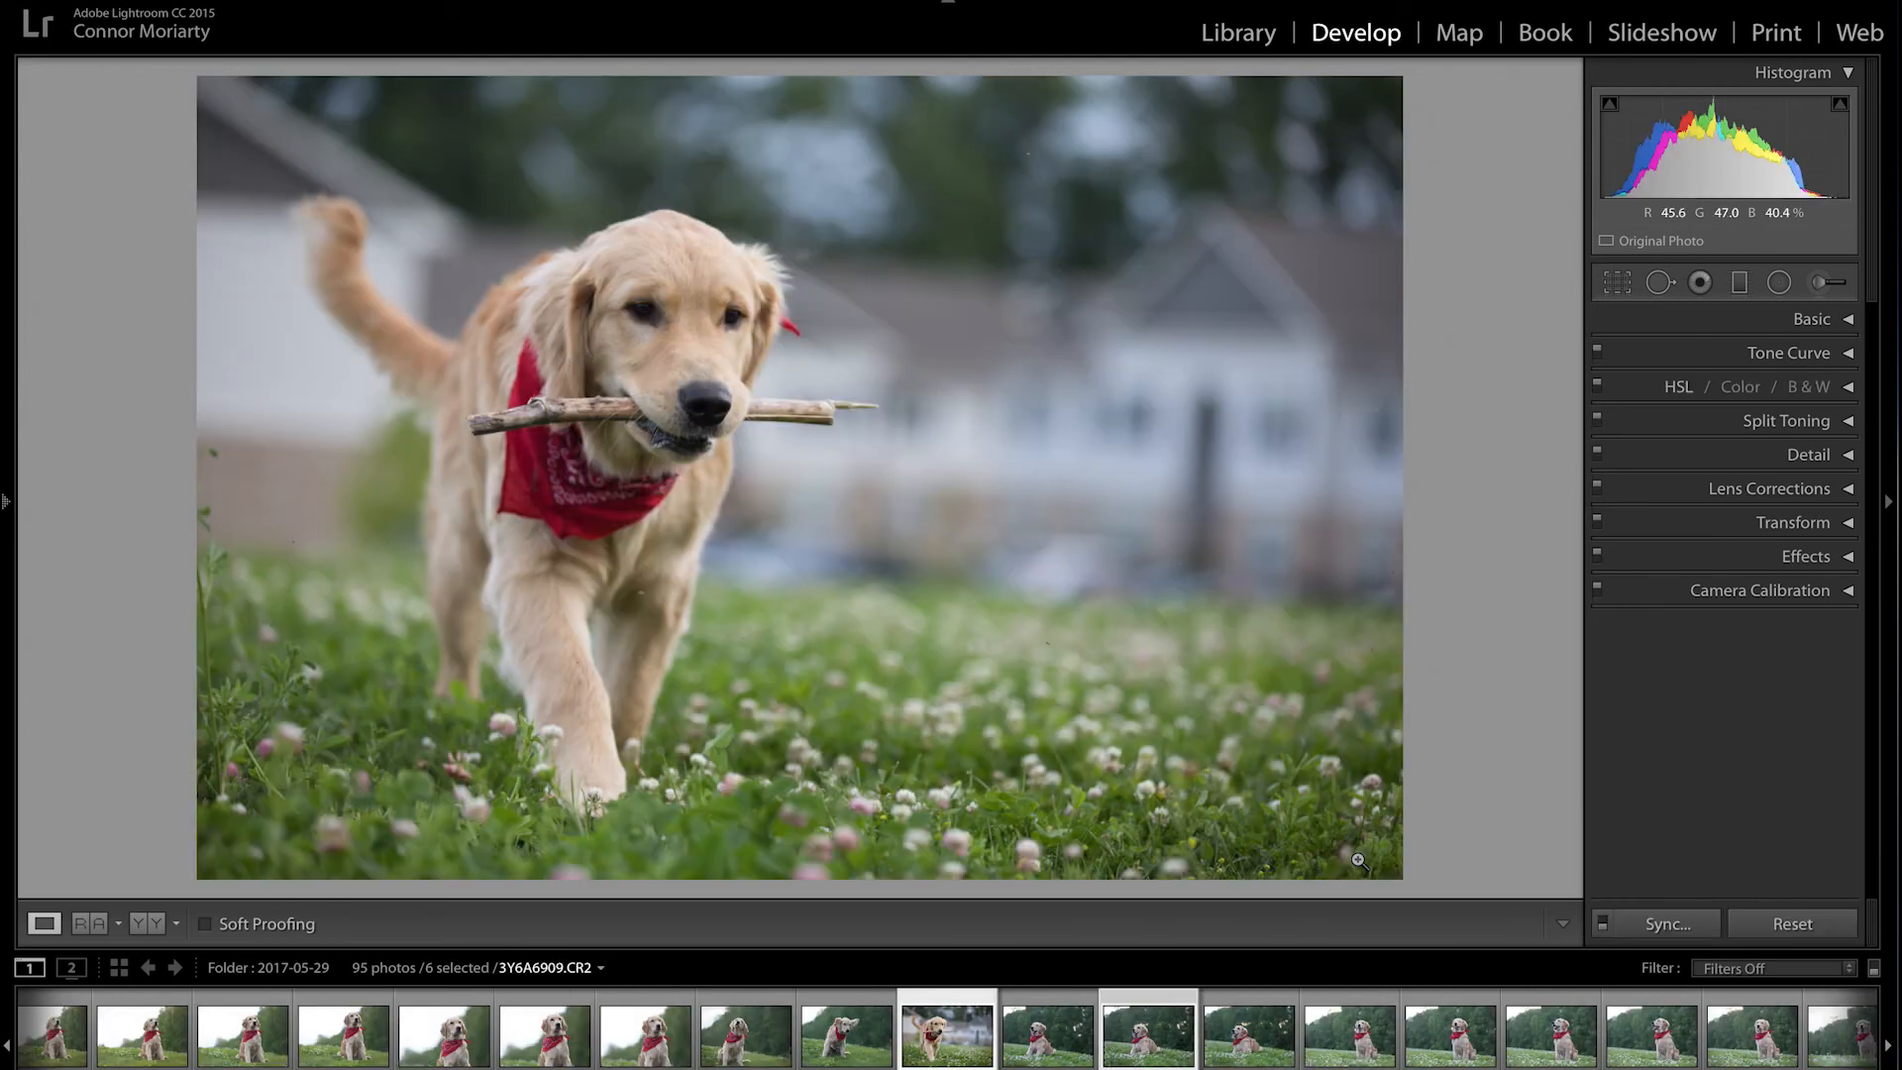
{"action": "key", "text": "ctrl+v"}
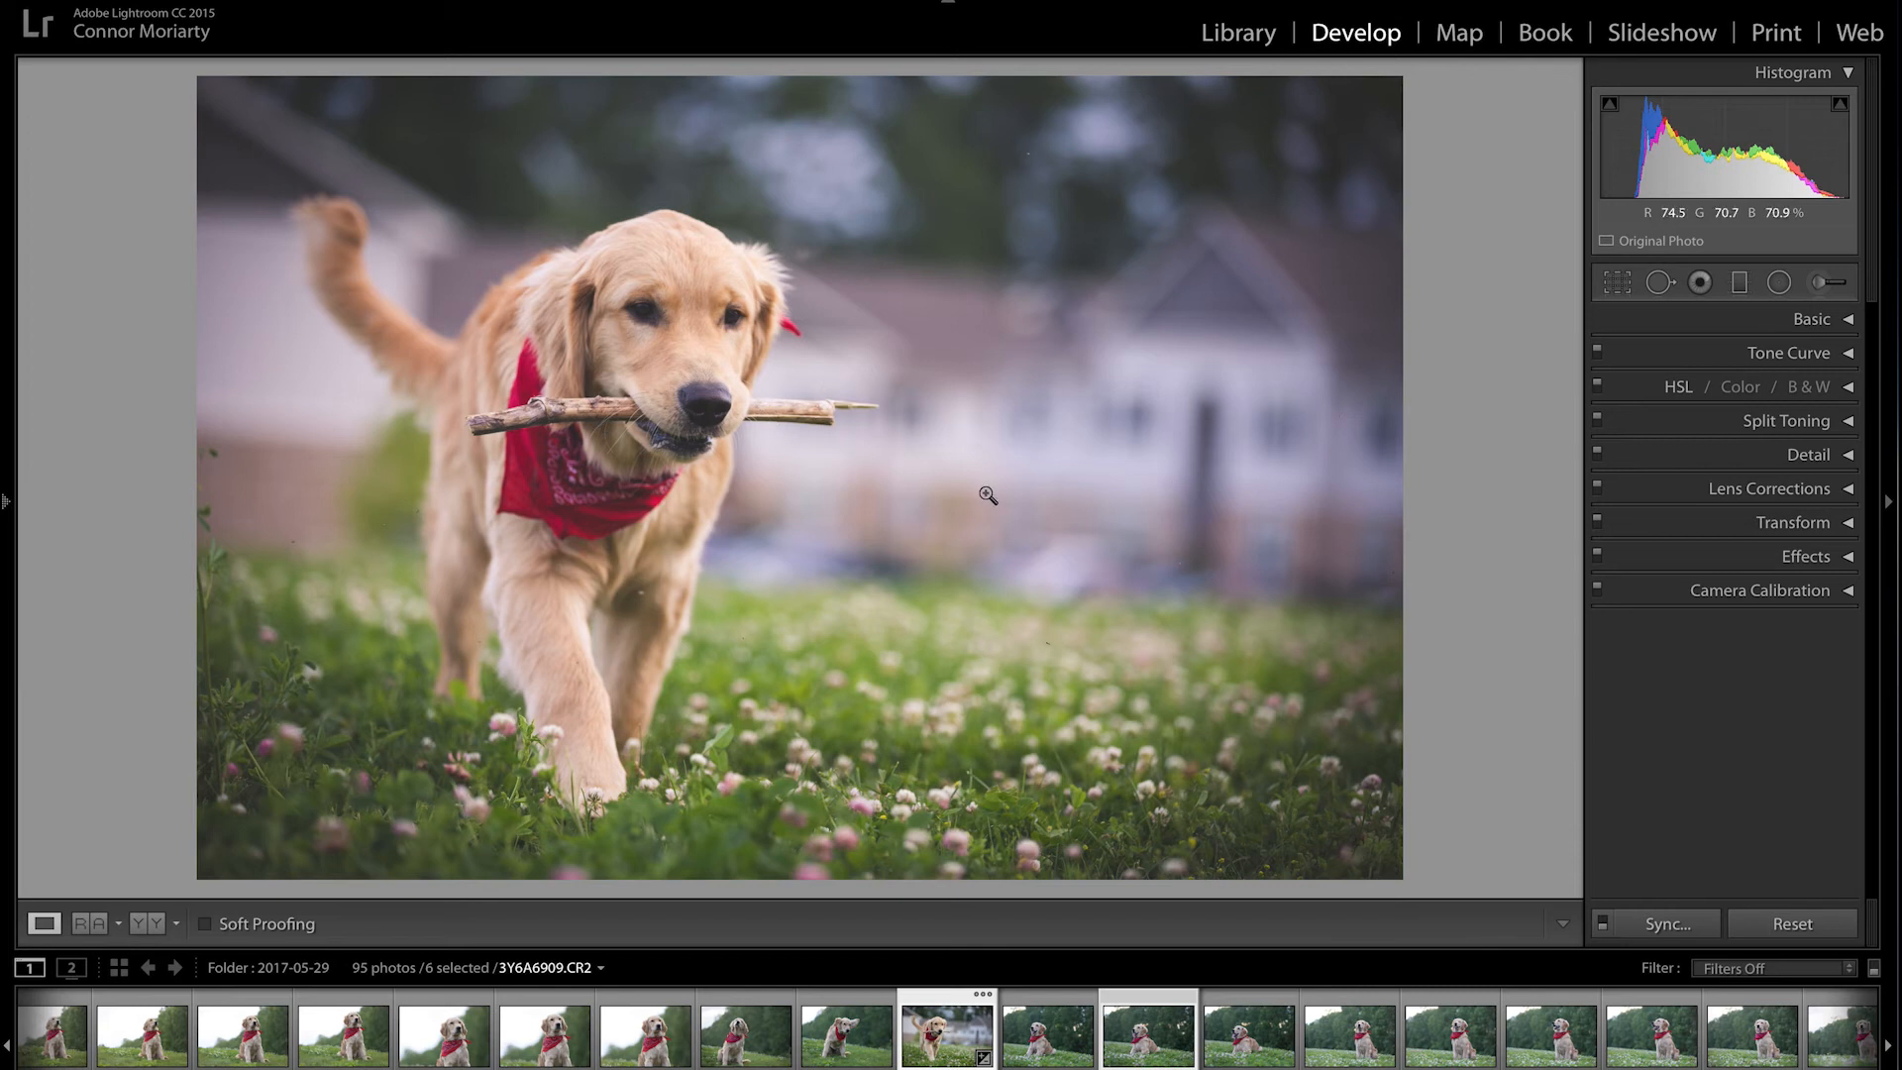
{"action": "key", "text": "Right"}
{"action": "key", "text": "ctrl"}
{"action": "key", "text": "ctrl+shift+v"}
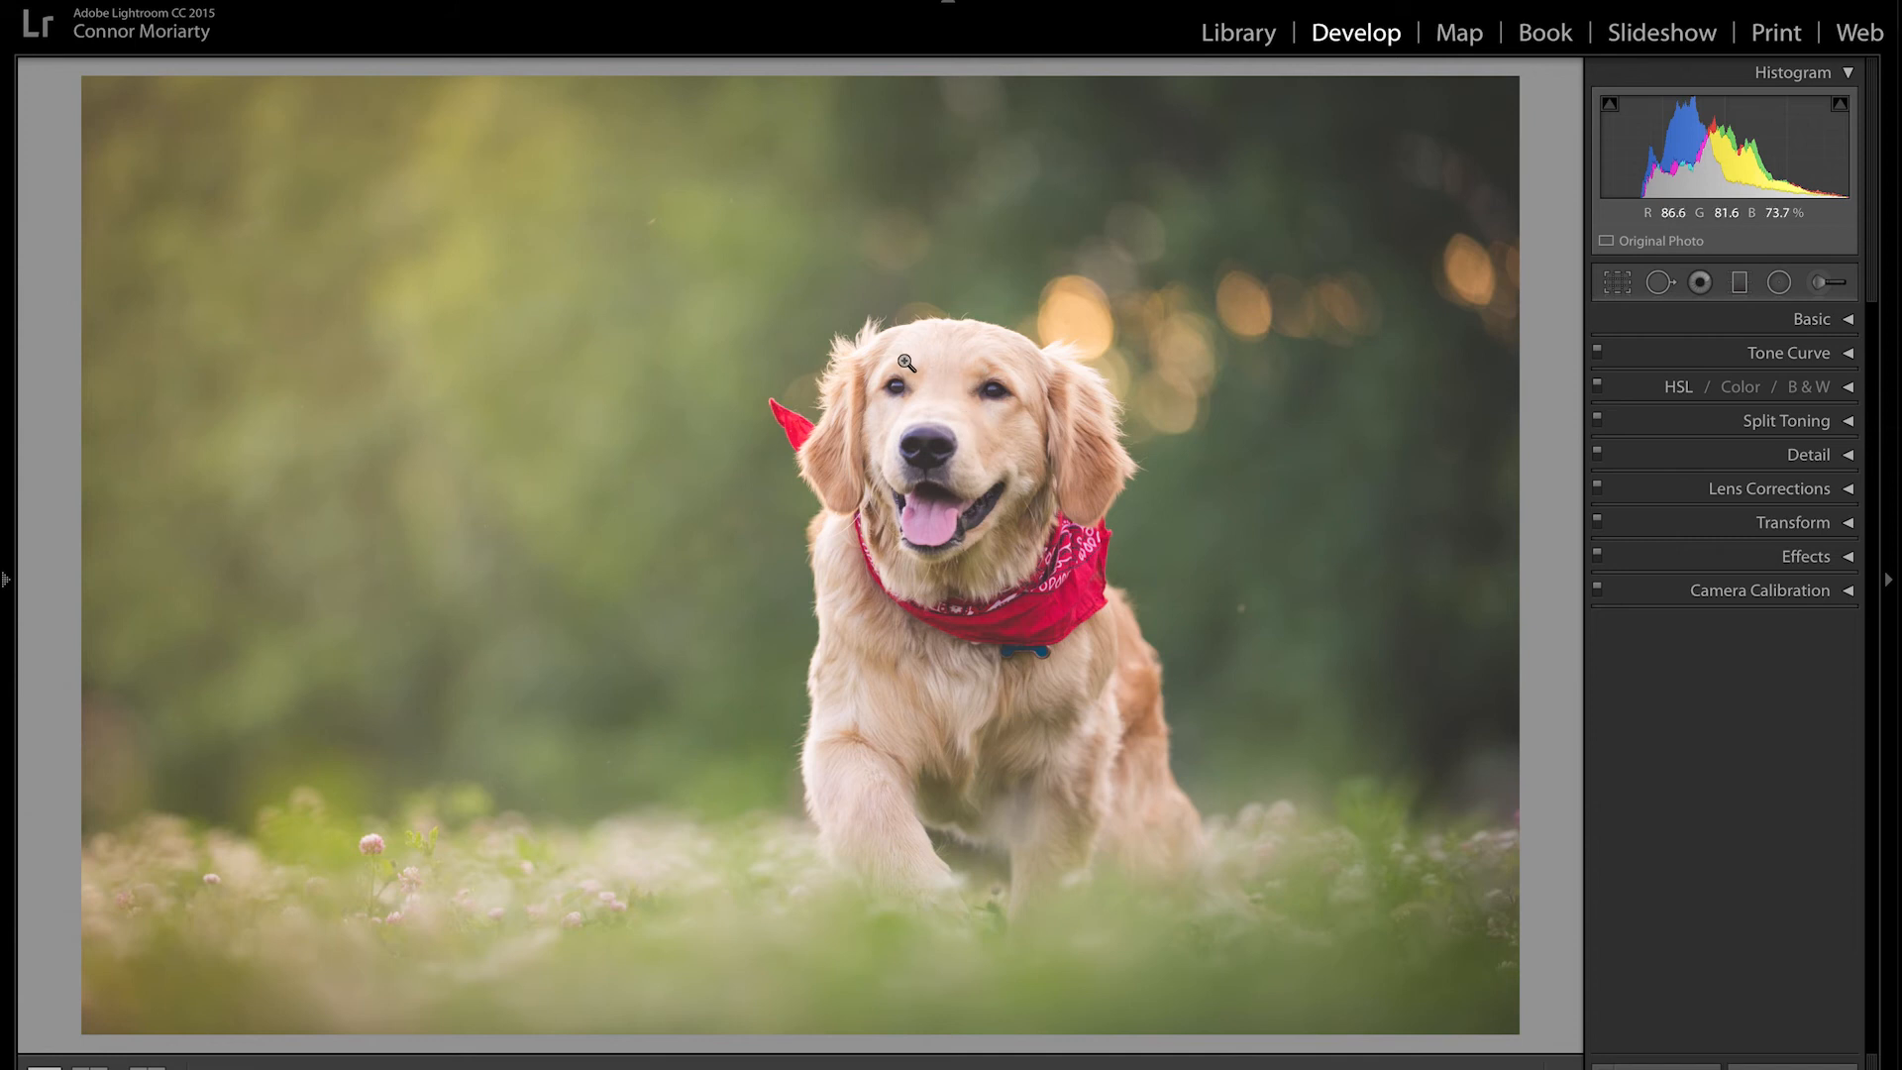
Step: Send the clover photo 3Y6A6977 to Photoshop CC 2017 through Photo > Edit In
{"action": "left_click", "coordinate": [353, 0]}
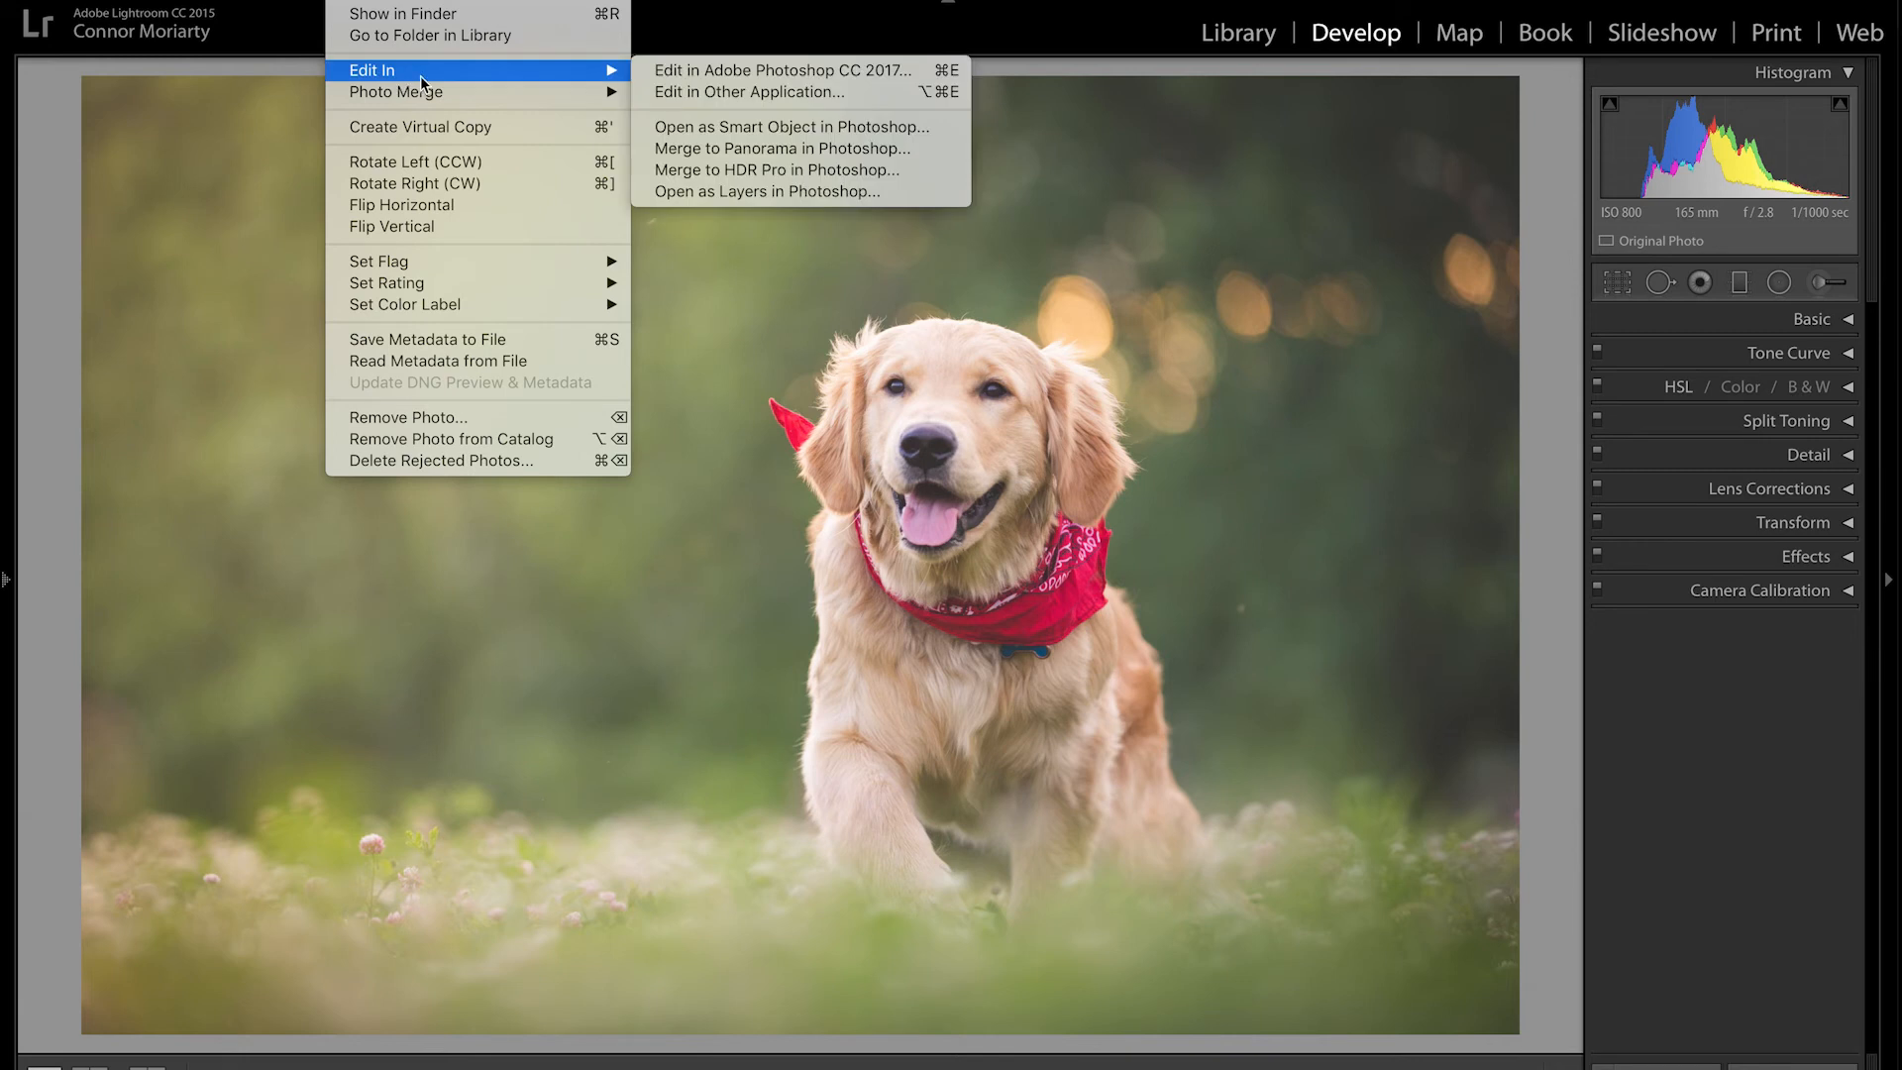
{"action": "mouse_move", "coordinate": [616, 71]}
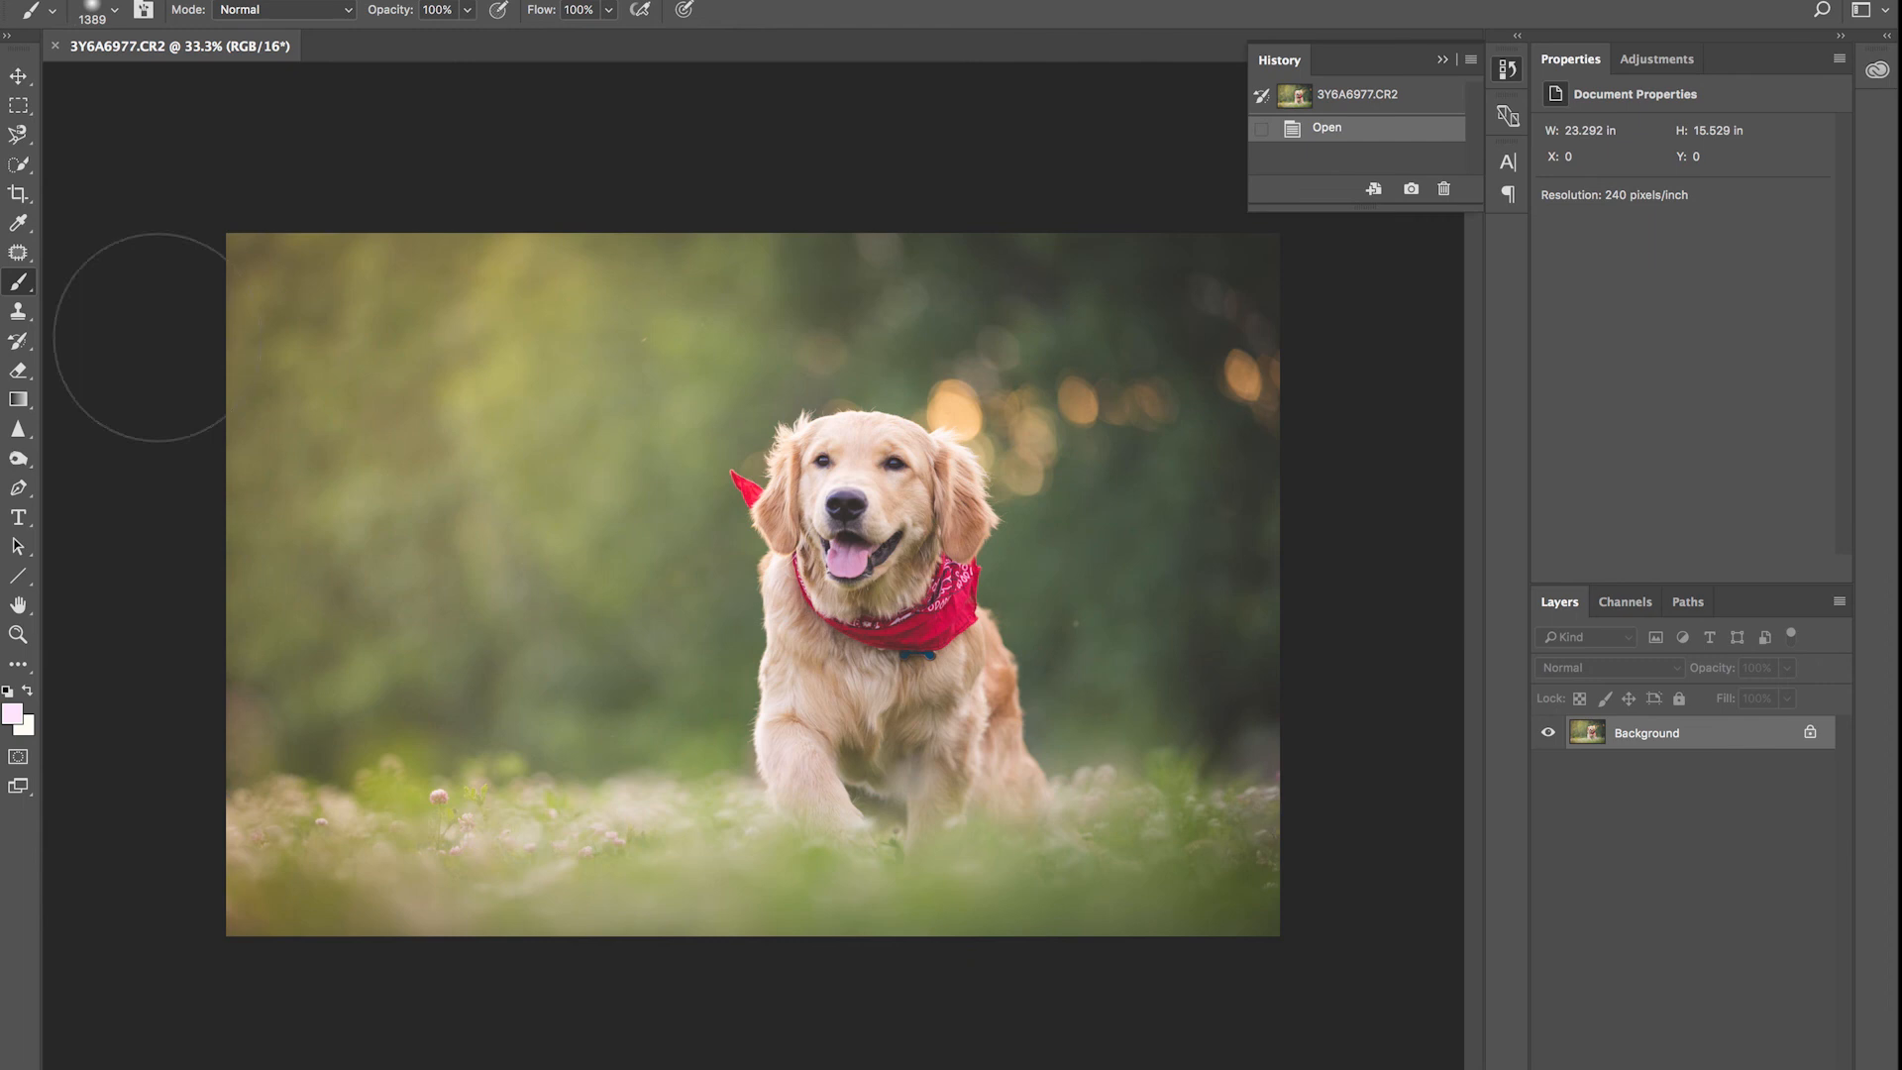
Step: Lighten the dog's shadow areas with the Dodge Tool (Shadows, 10%)
{"action": "left_click", "coordinate": [19, 460]}
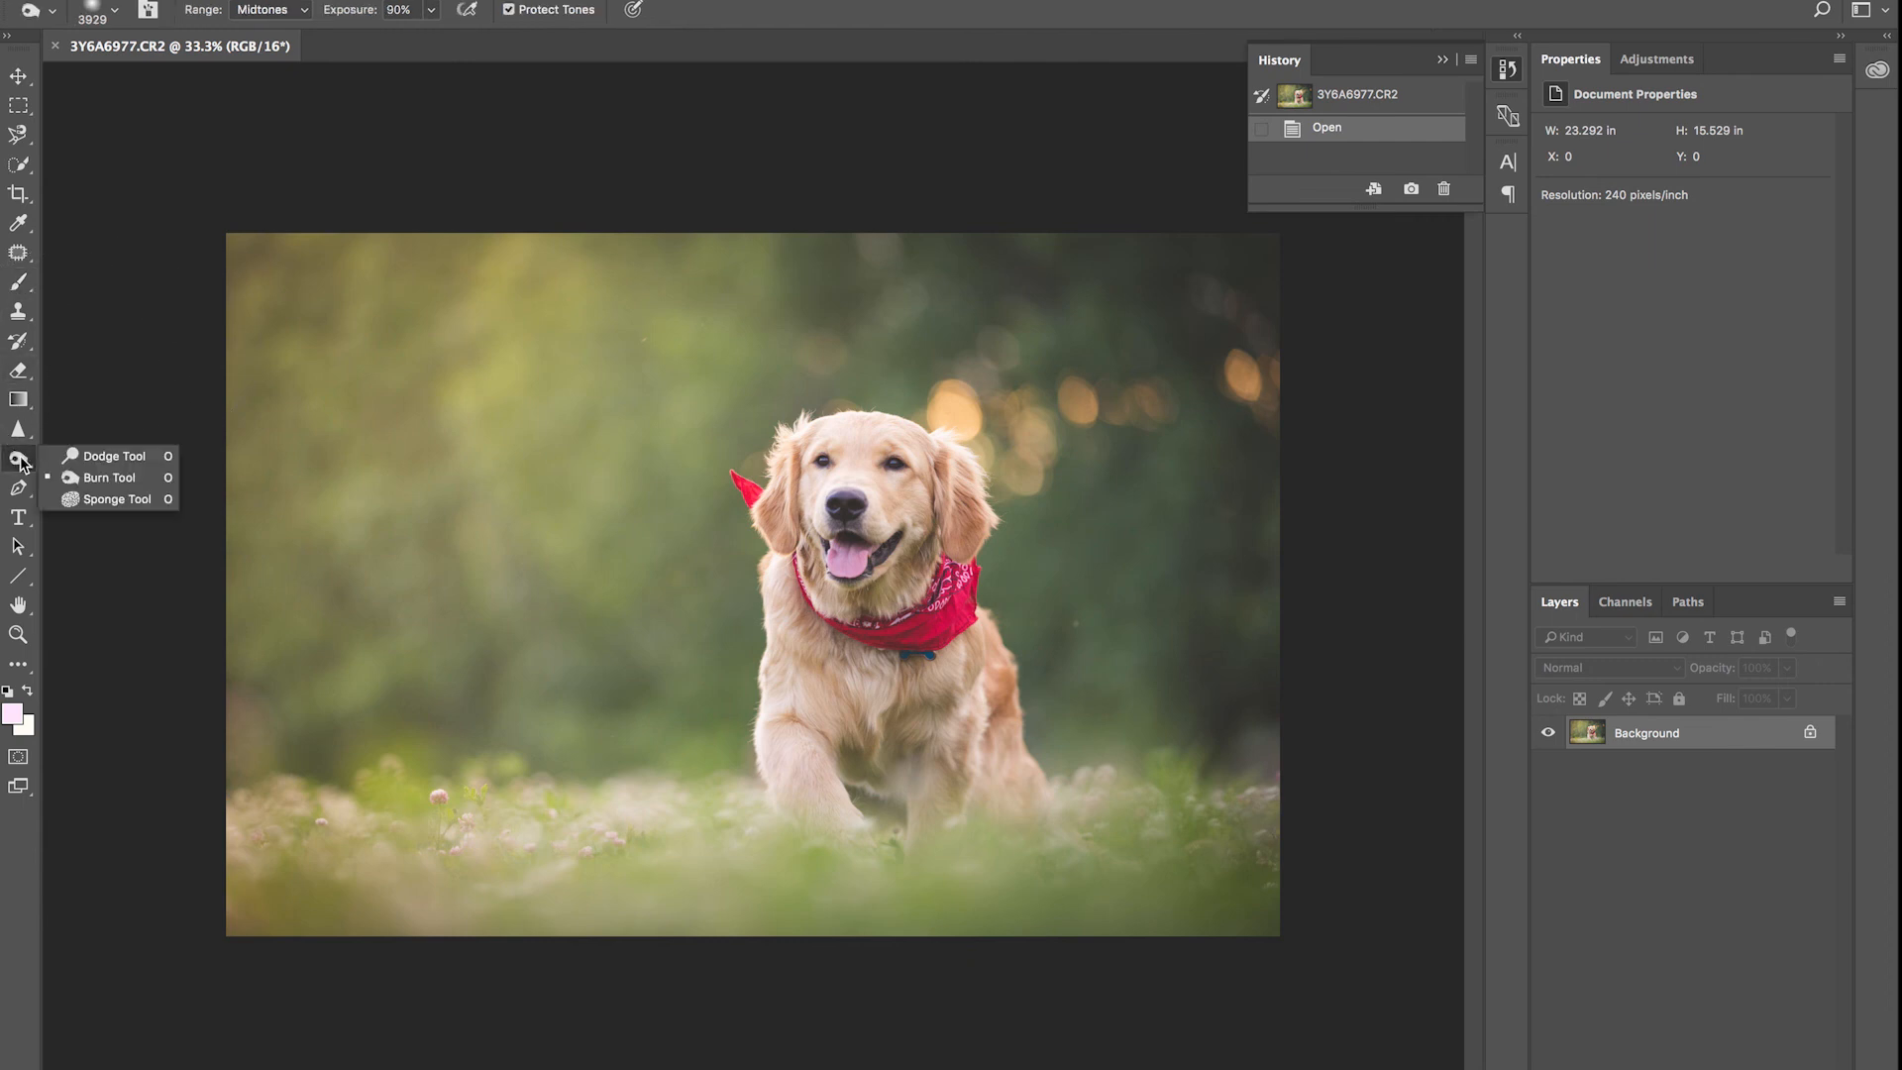
{"action": "left_click", "coordinate": [95, 462]}
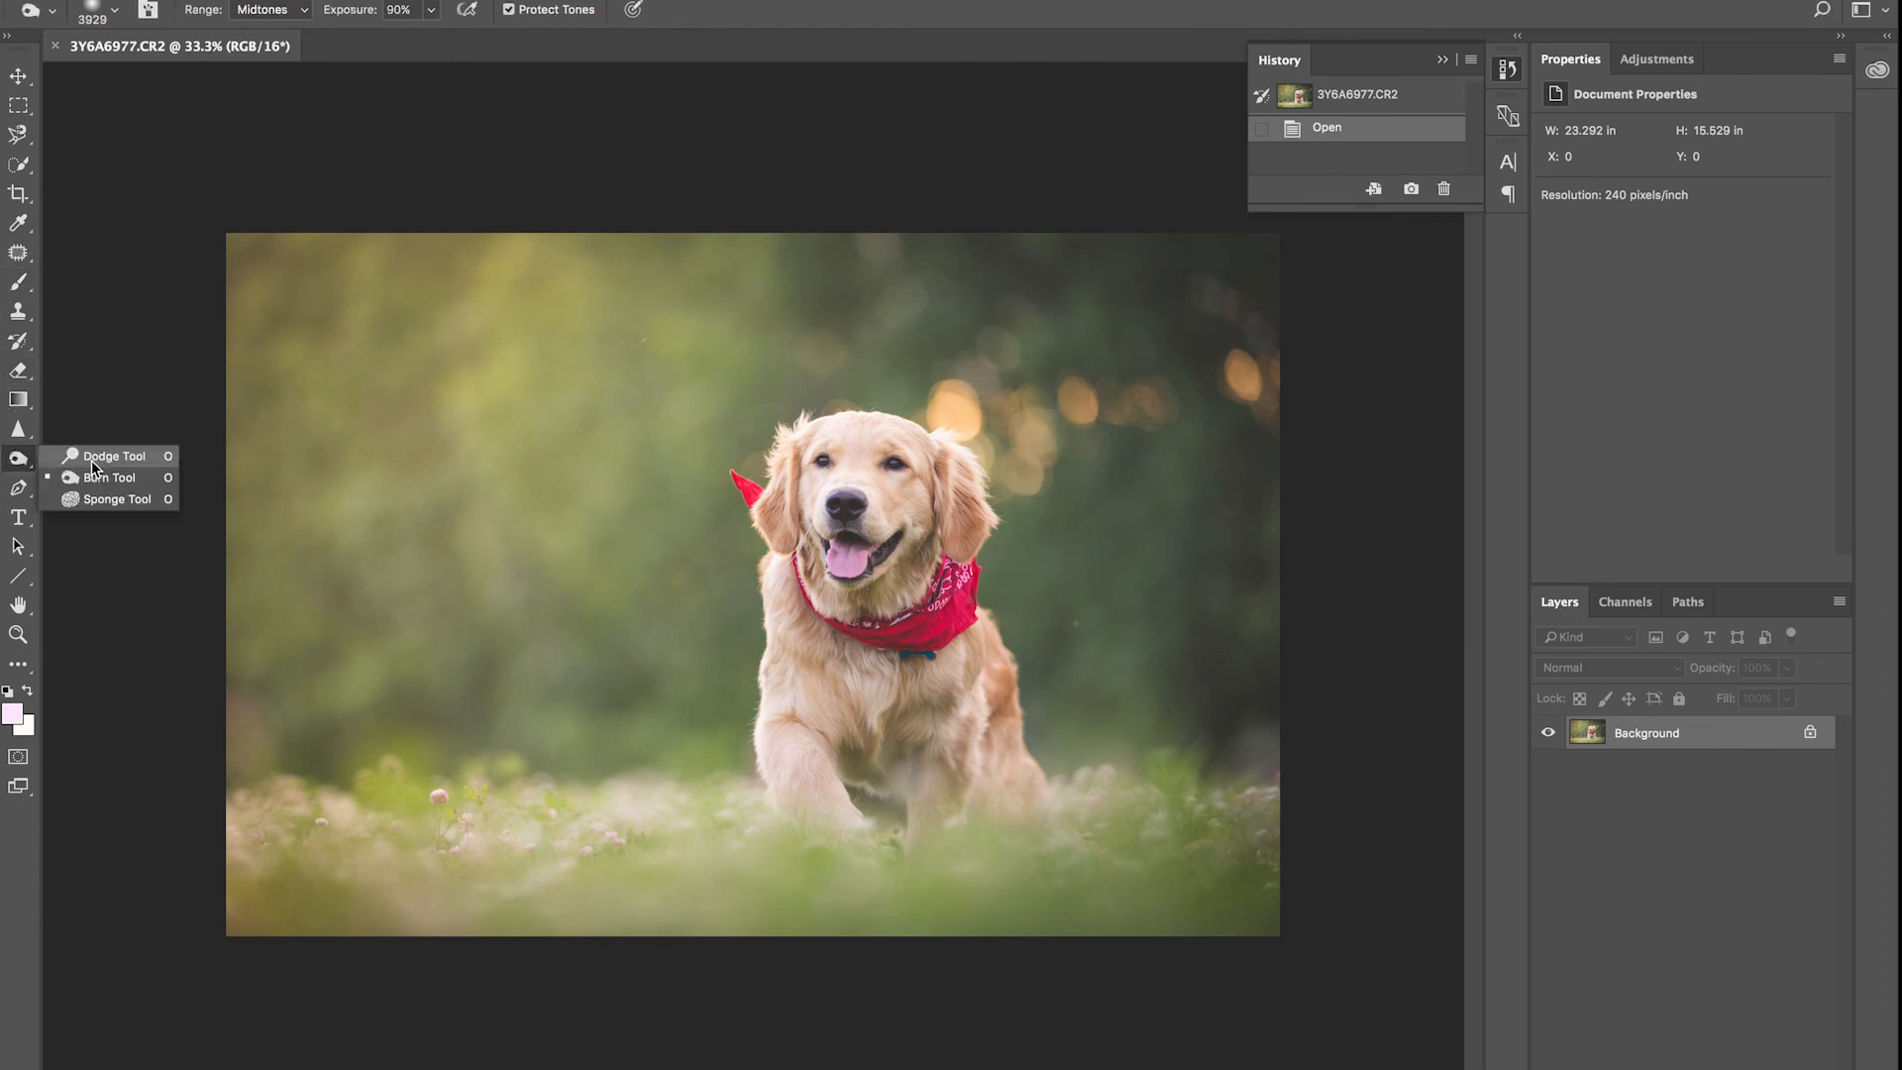
{"action": "left_click", "coordinate": [95, 457]}
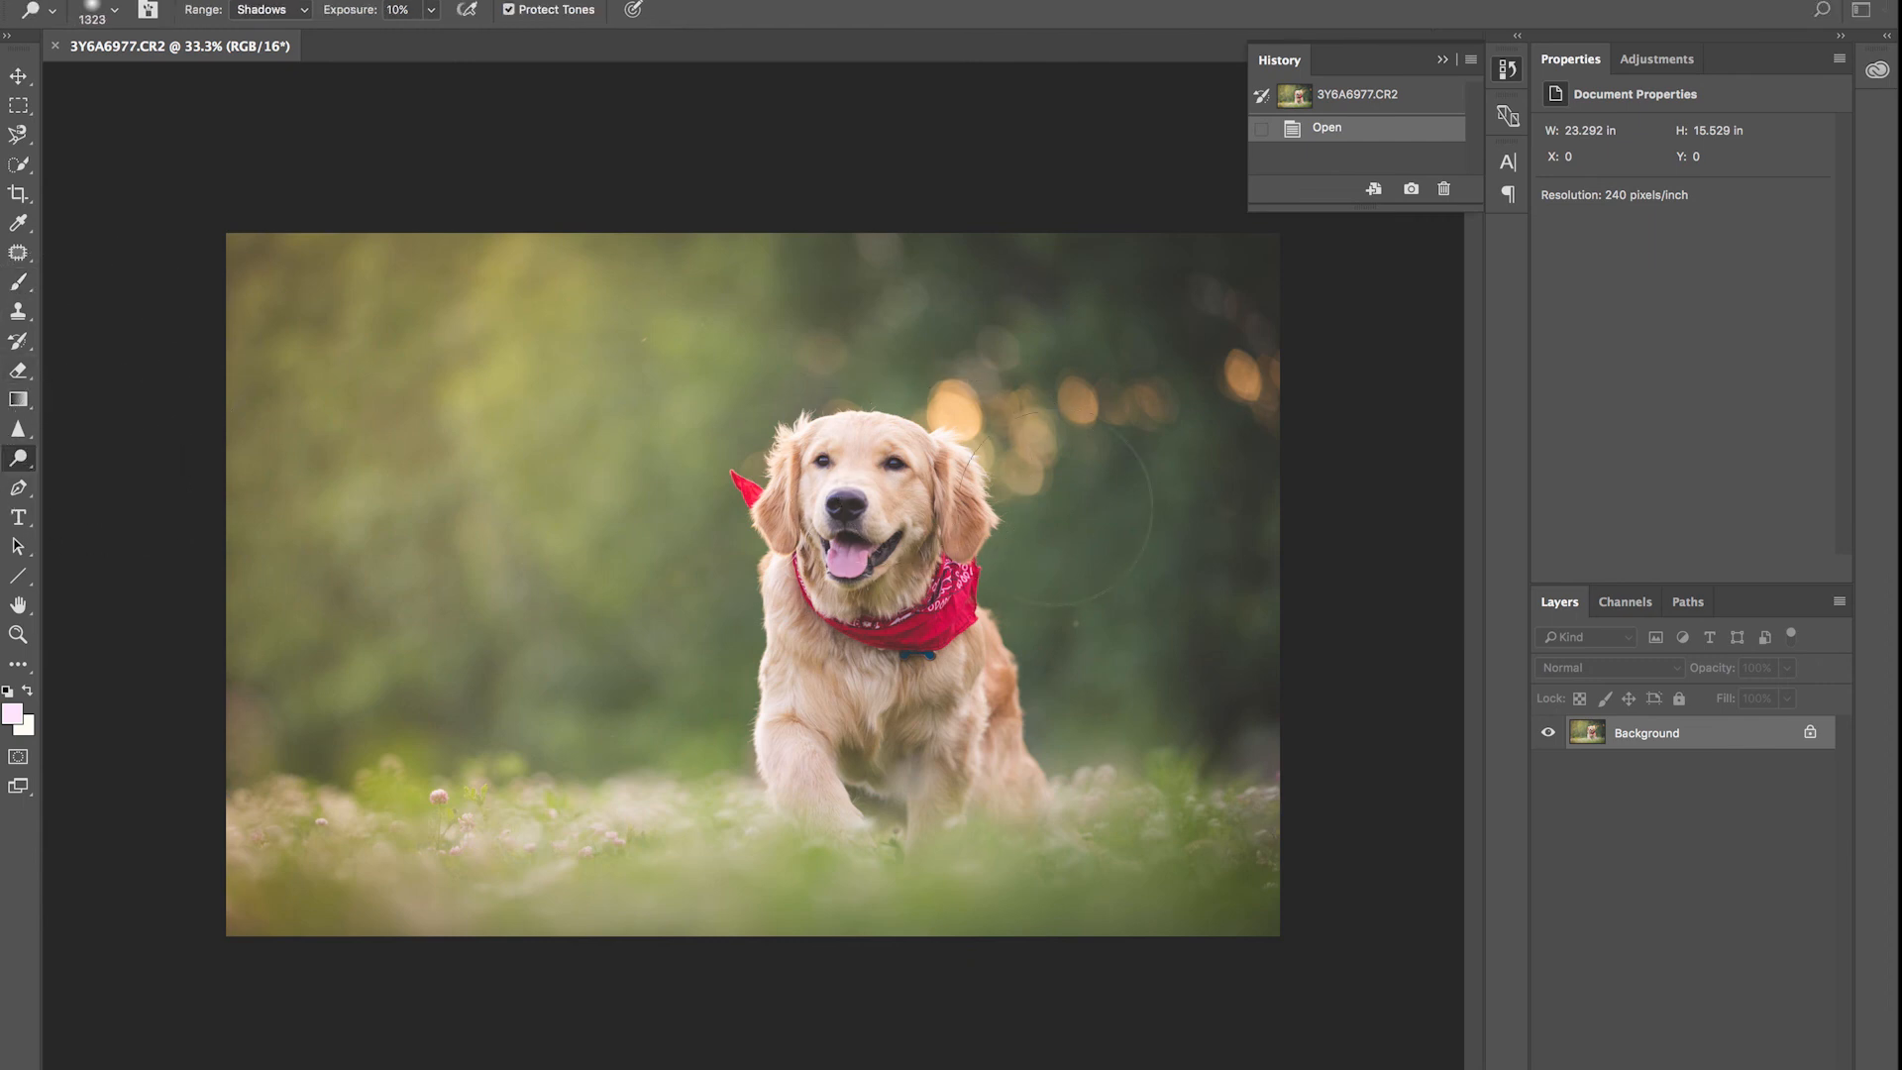
{"action": "left_click_drag", "start_coordinate": [1008, 776], "coordinate": [673, 557]}
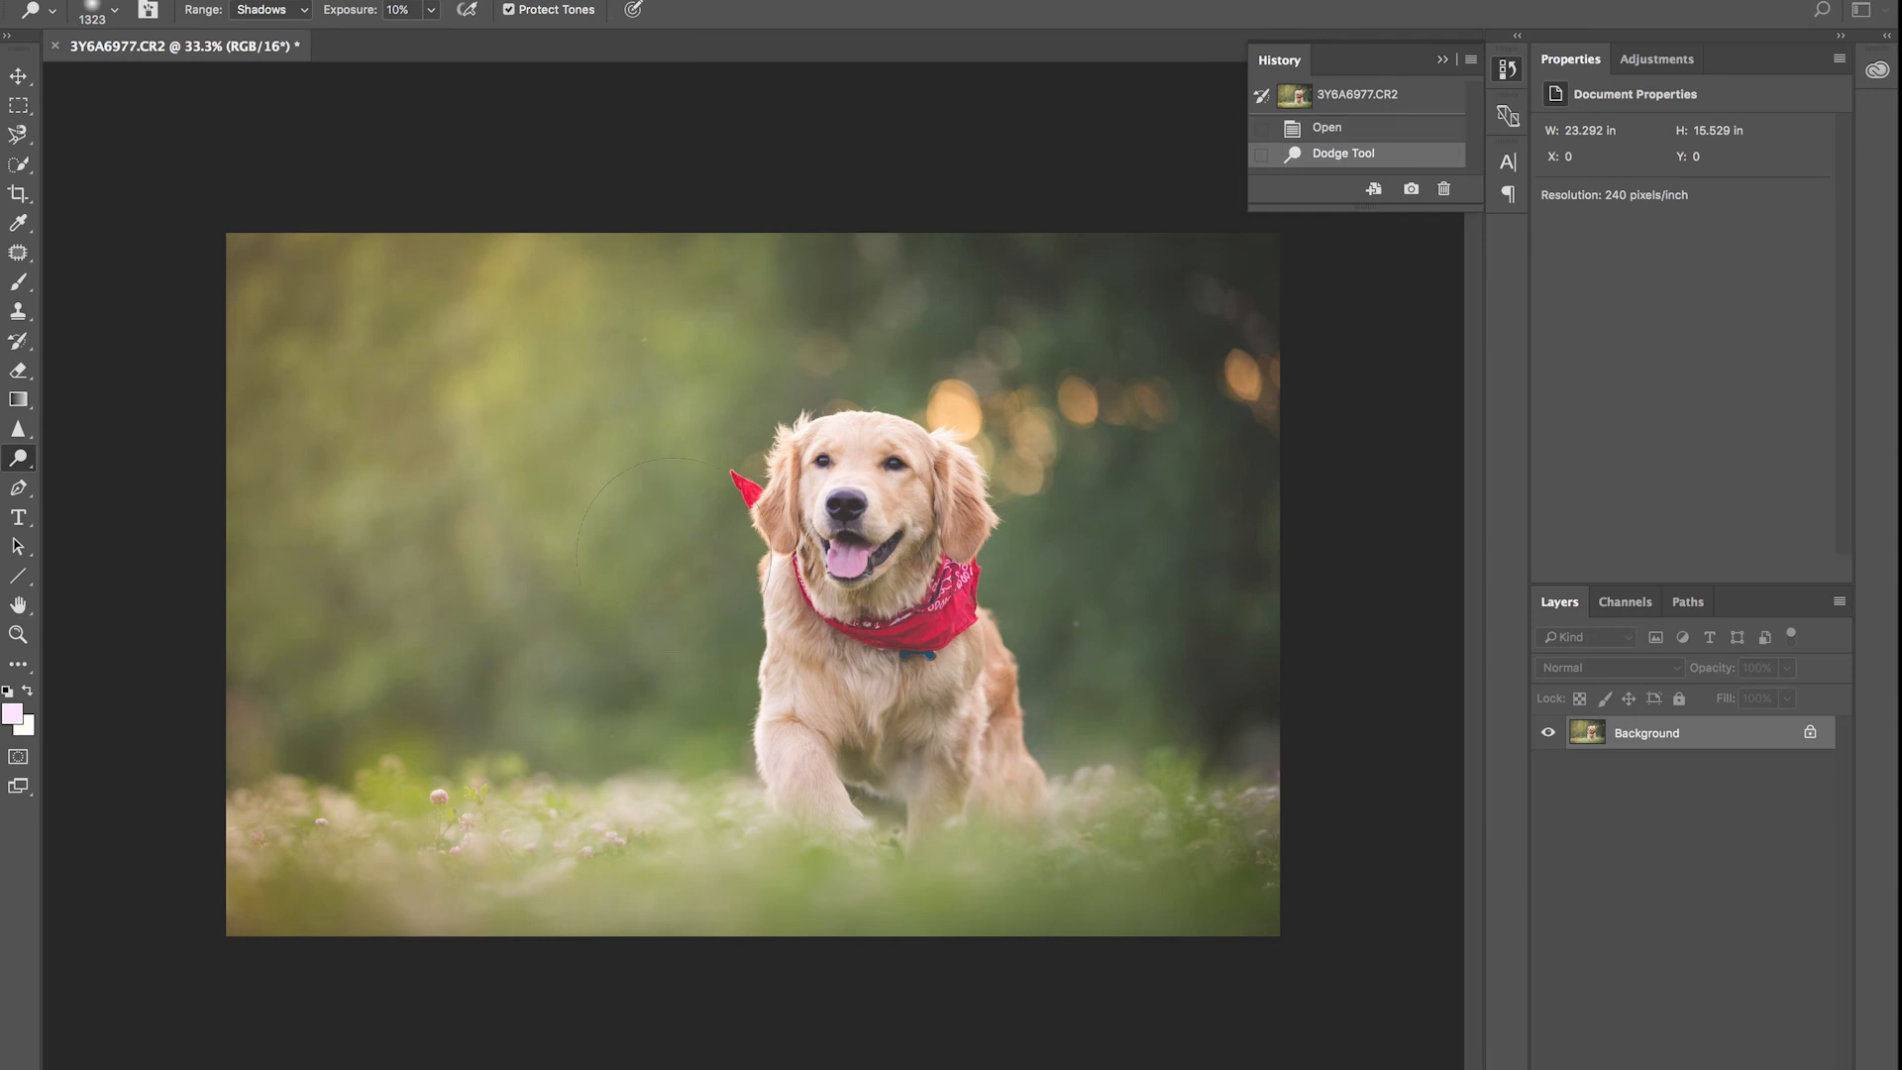
{"action": "left_click", "coordinate": [19, 458]}
{"action": "left_click", "coordinate": [95, 479]}
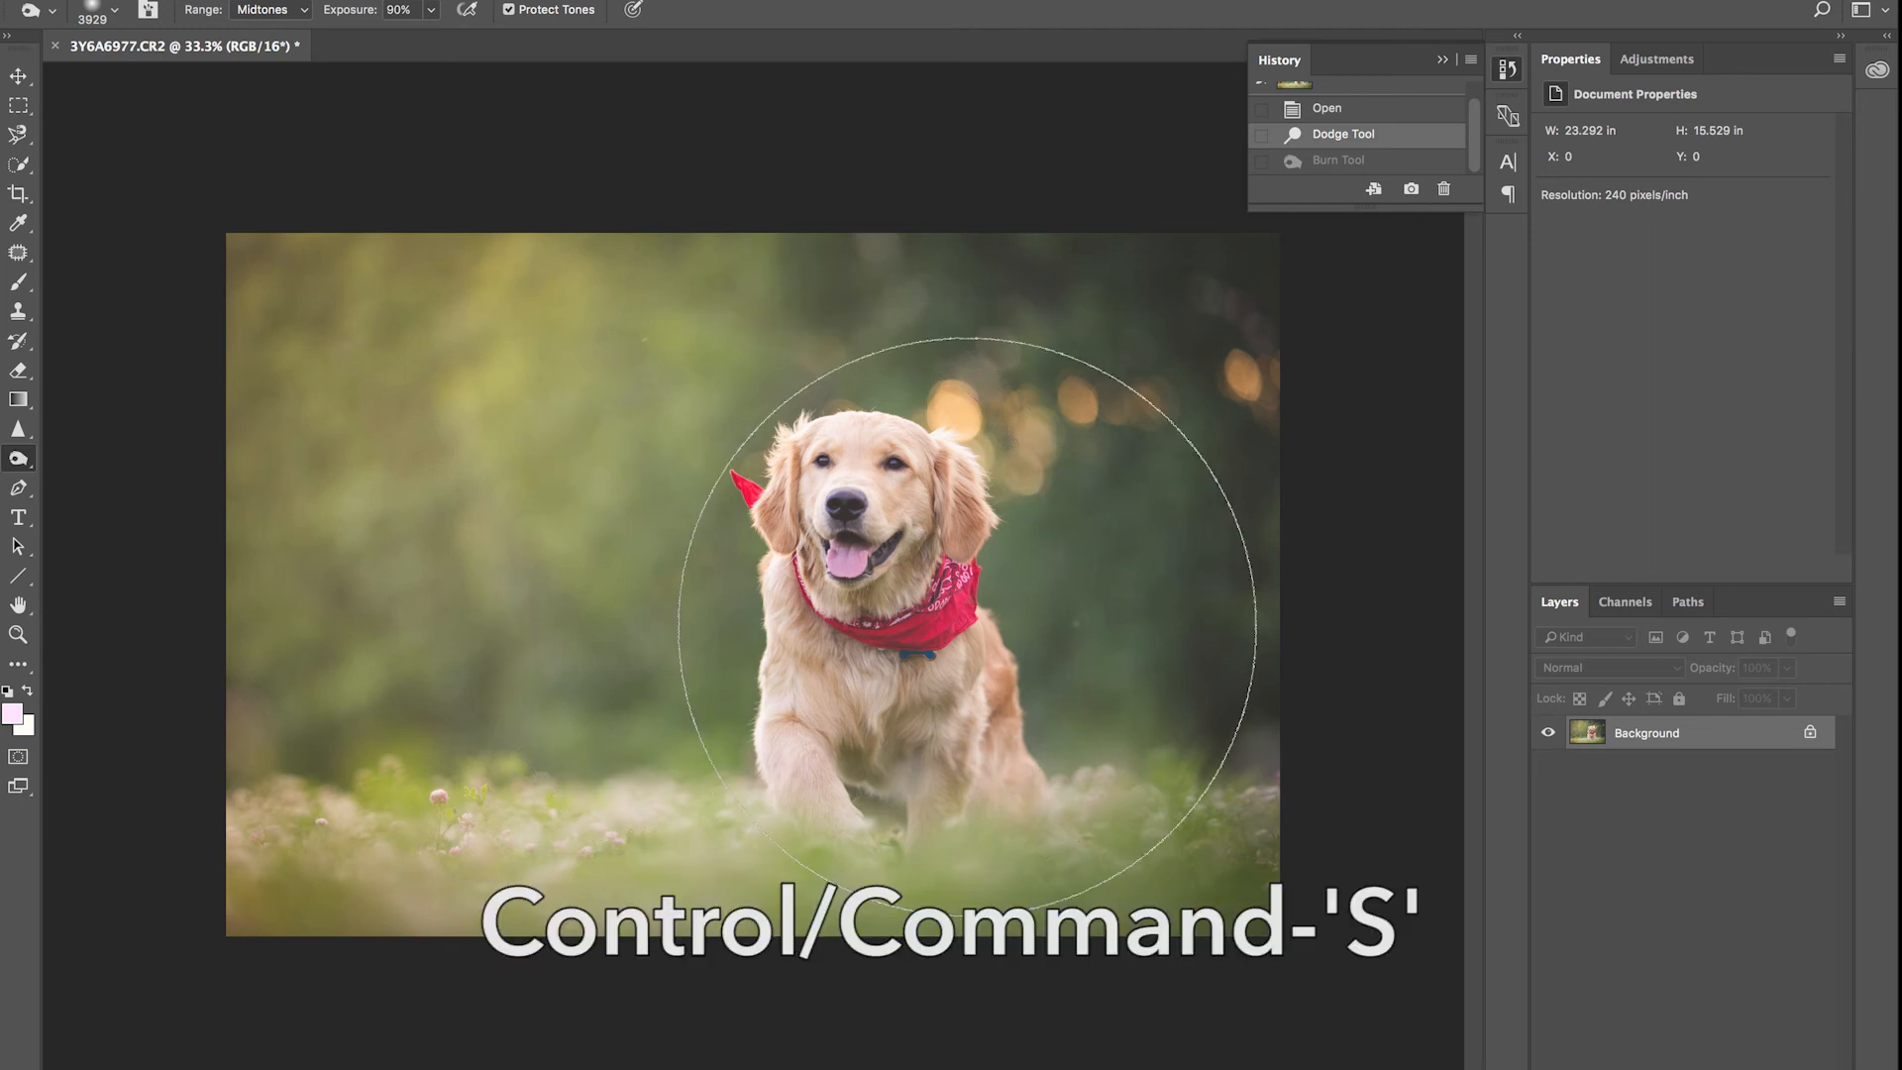
Step: Save the edit as 3Y6A6977-Edit.tif, close it and return to Lightroom
{"action": "key", "text": "ctrl+s"}
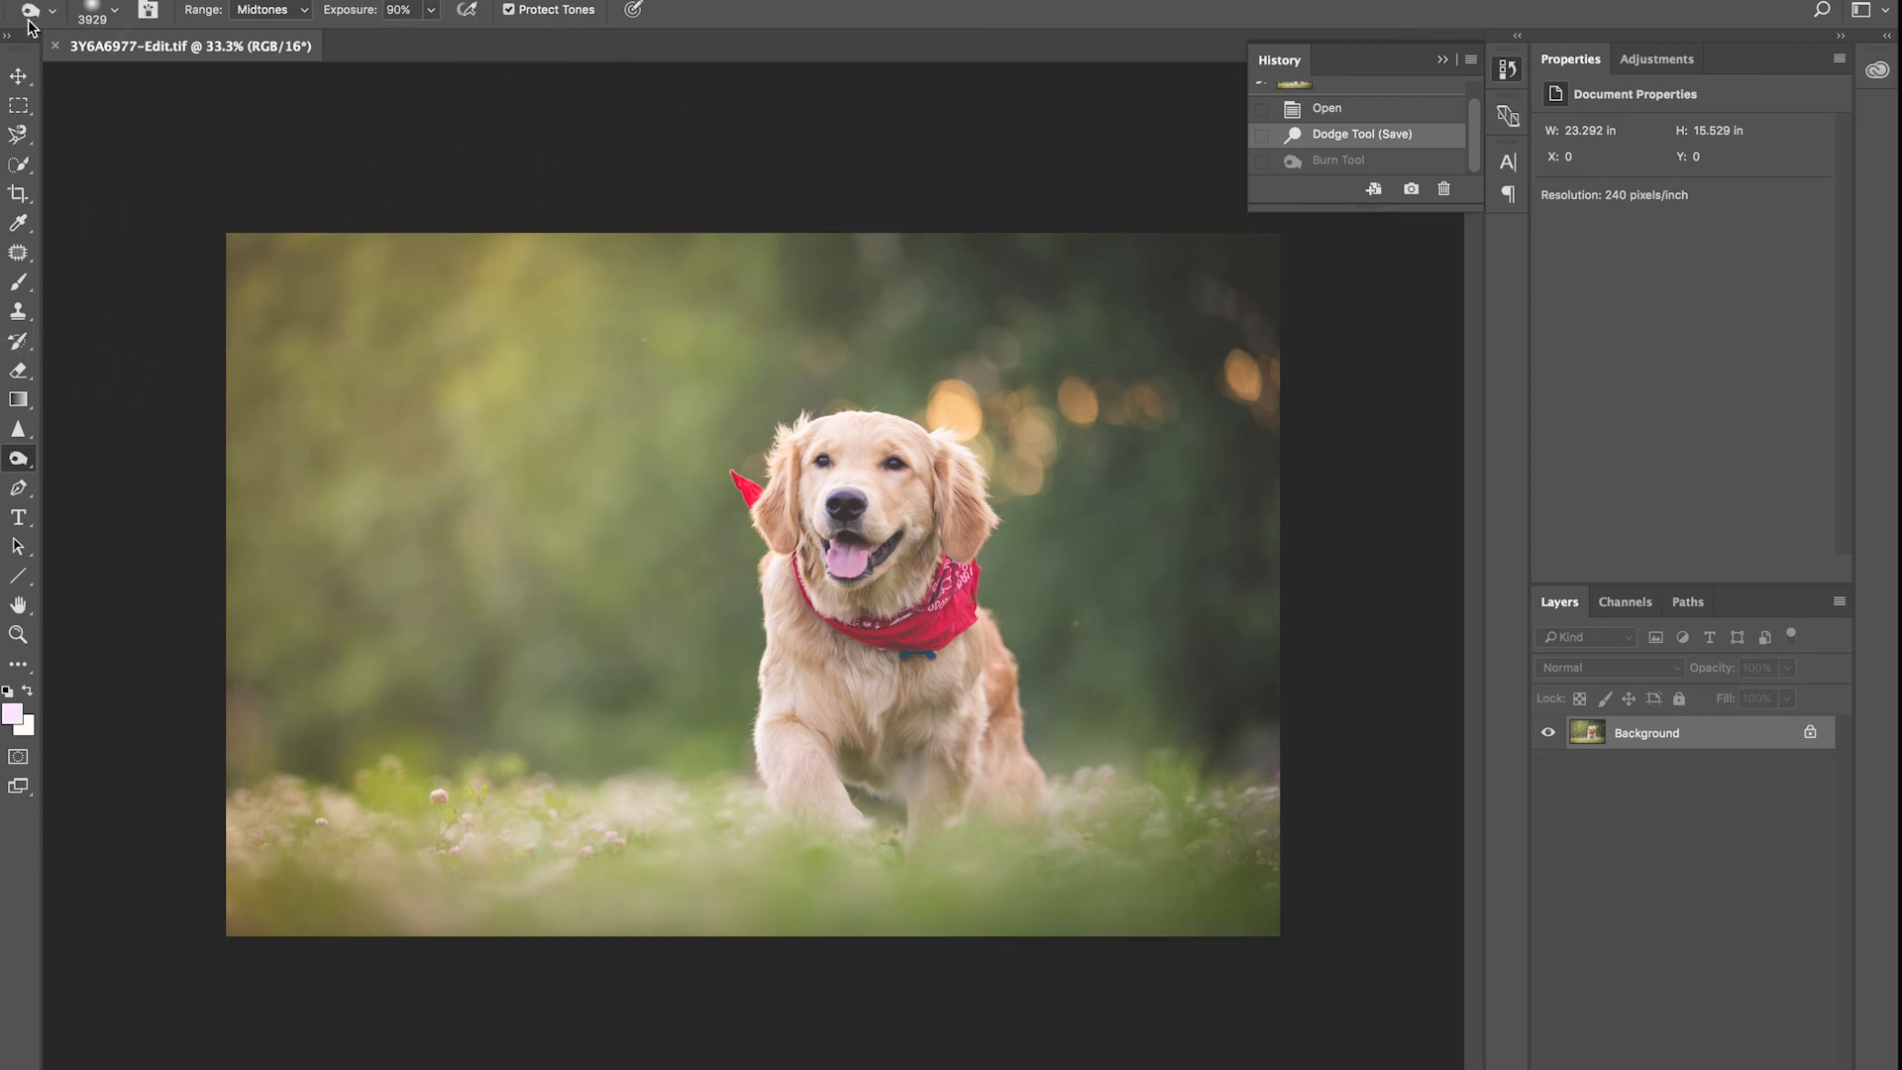
{"action": "left_click", "coordinate": [56, 46]}
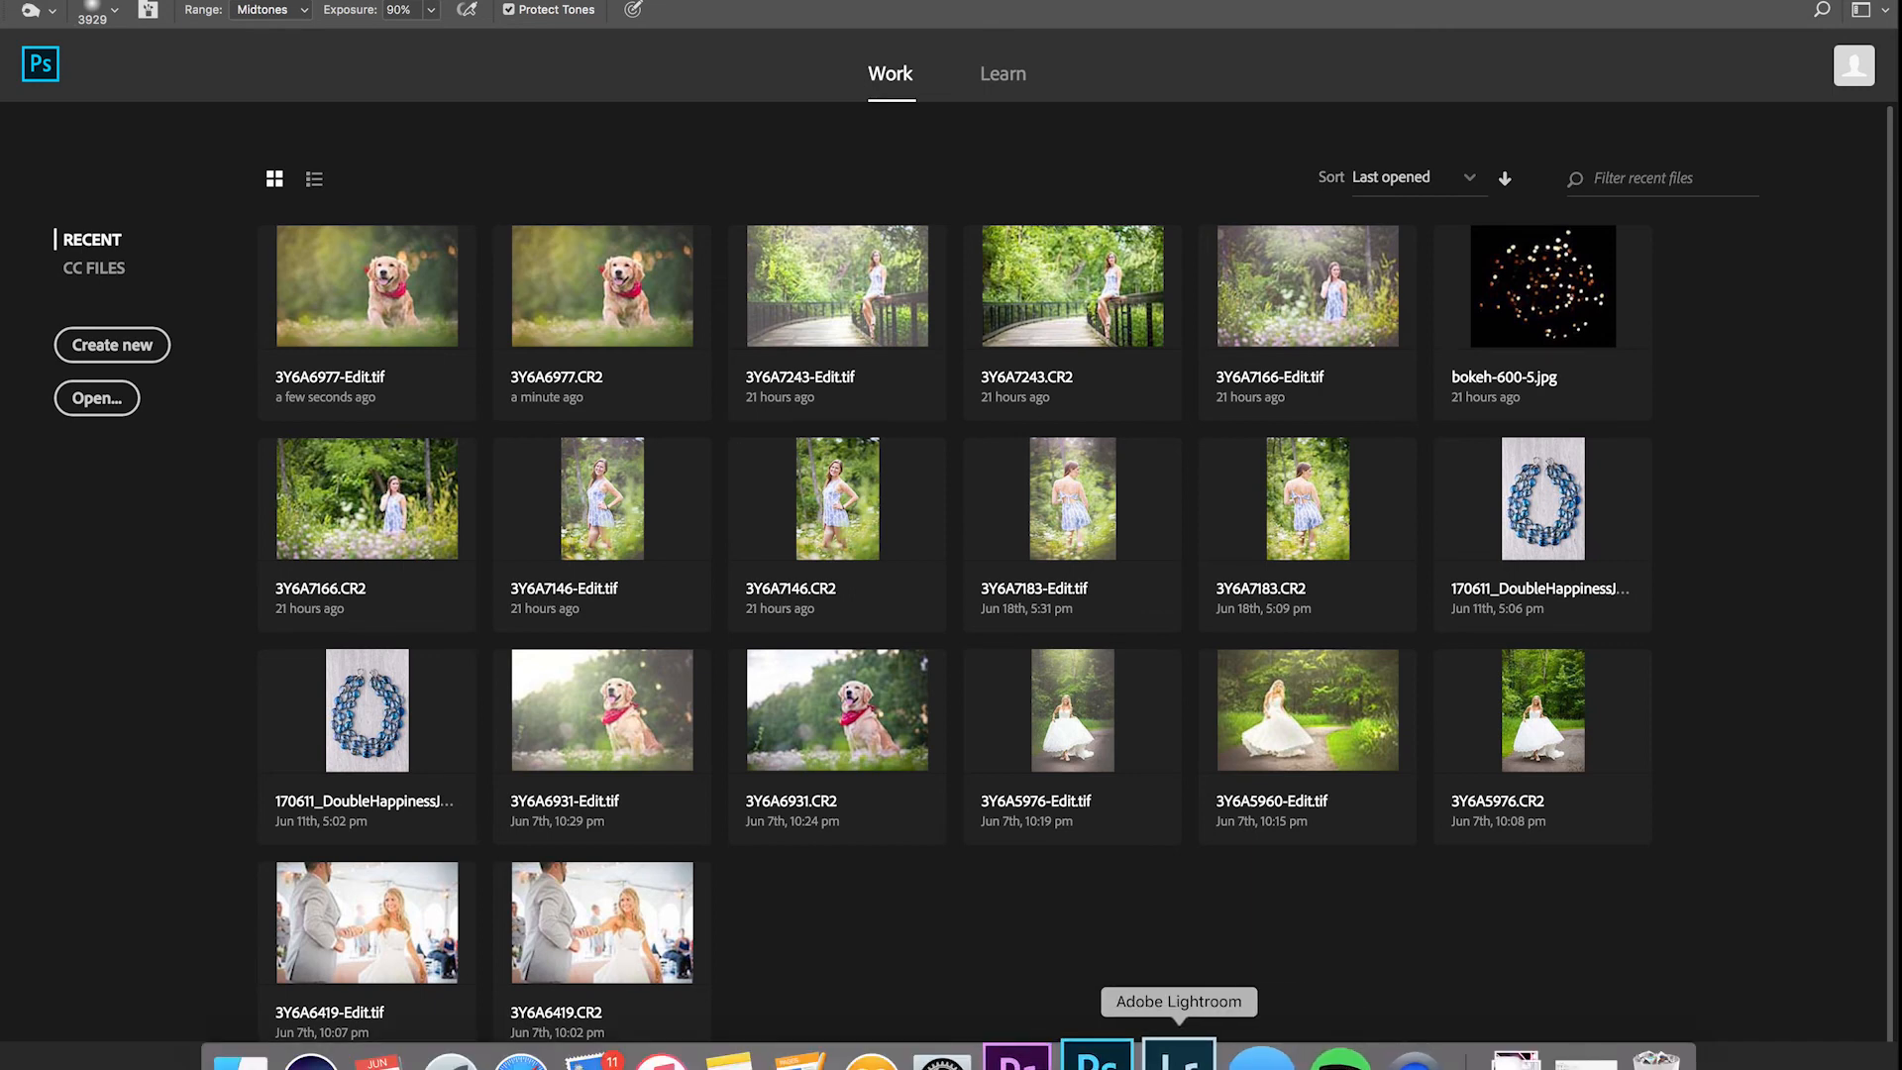
{"action": "left_click", "coordinate": [1179, 1058]}
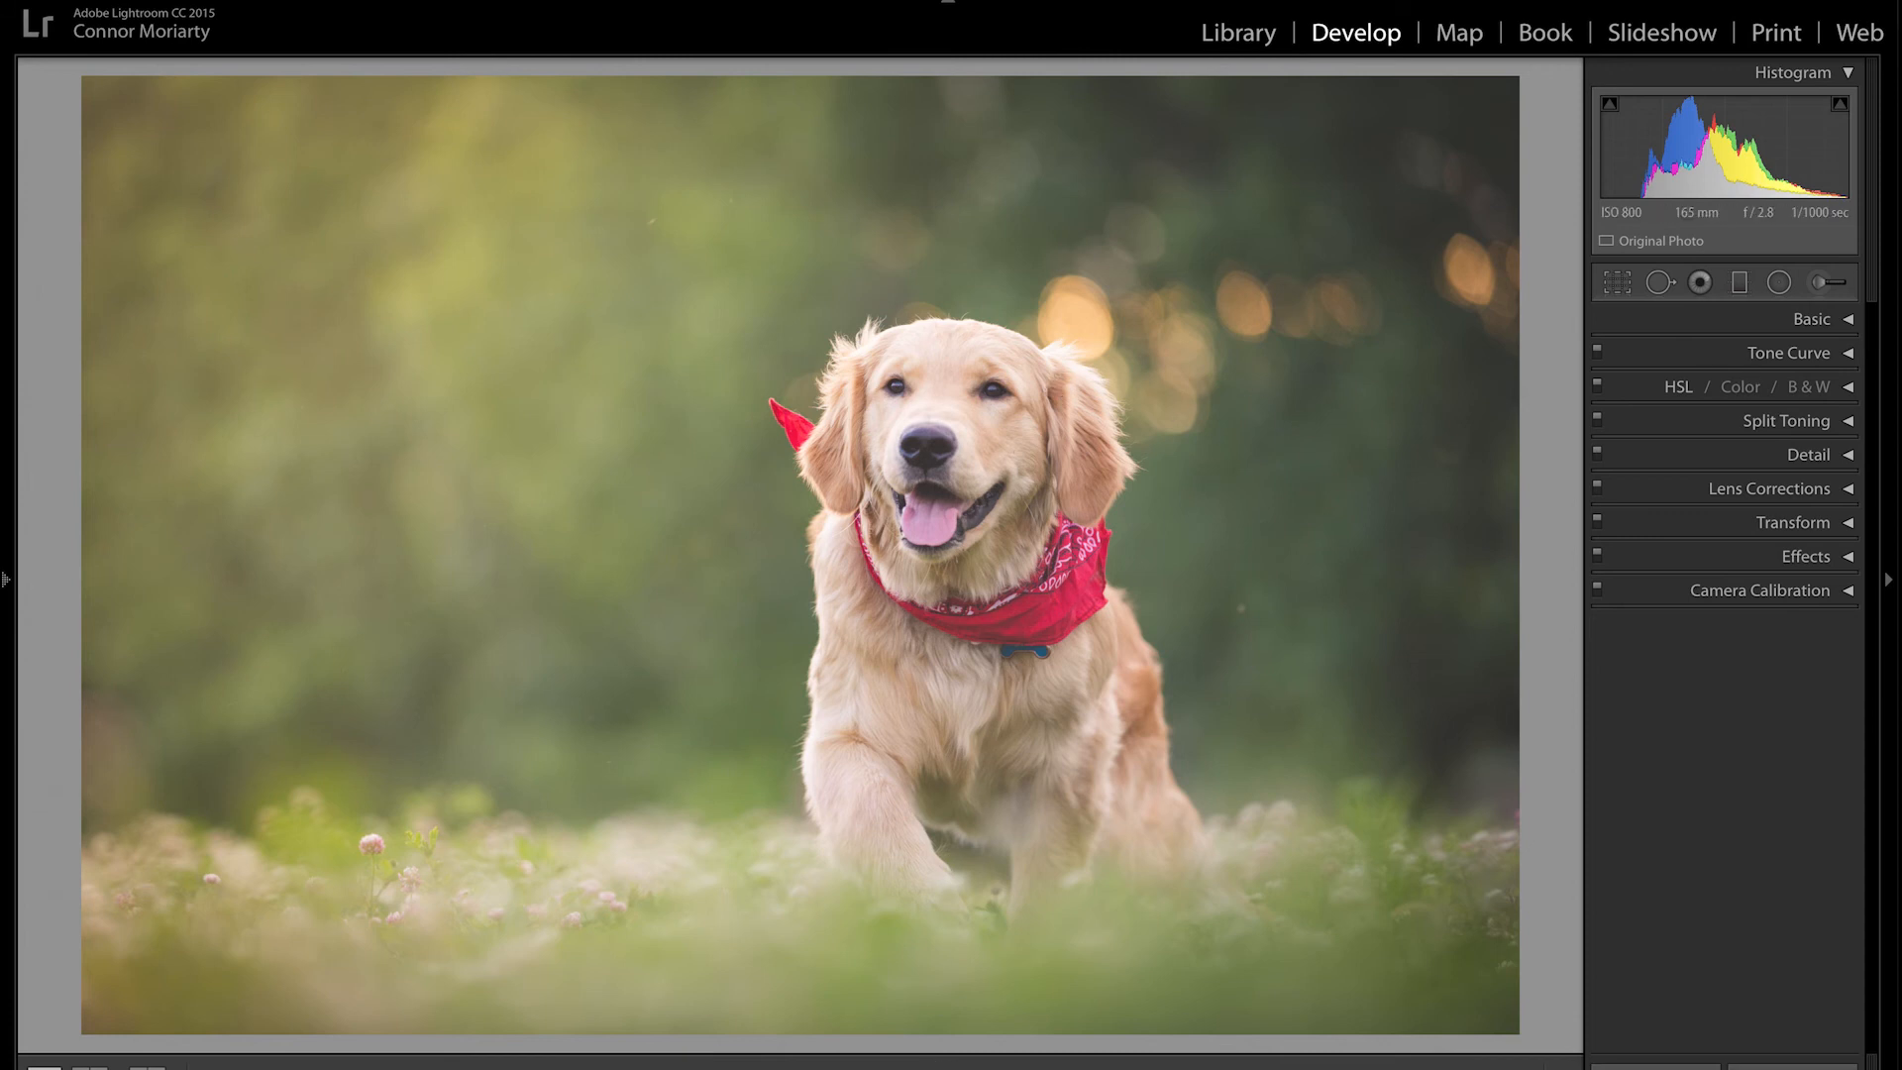
Step: Flip between 3Y6A6977-Edit.tif and the raw 3Y6A6977.CR2 in the filmstrip to compare them
{"action": "left_click", "coordinate": [948, 1069]}
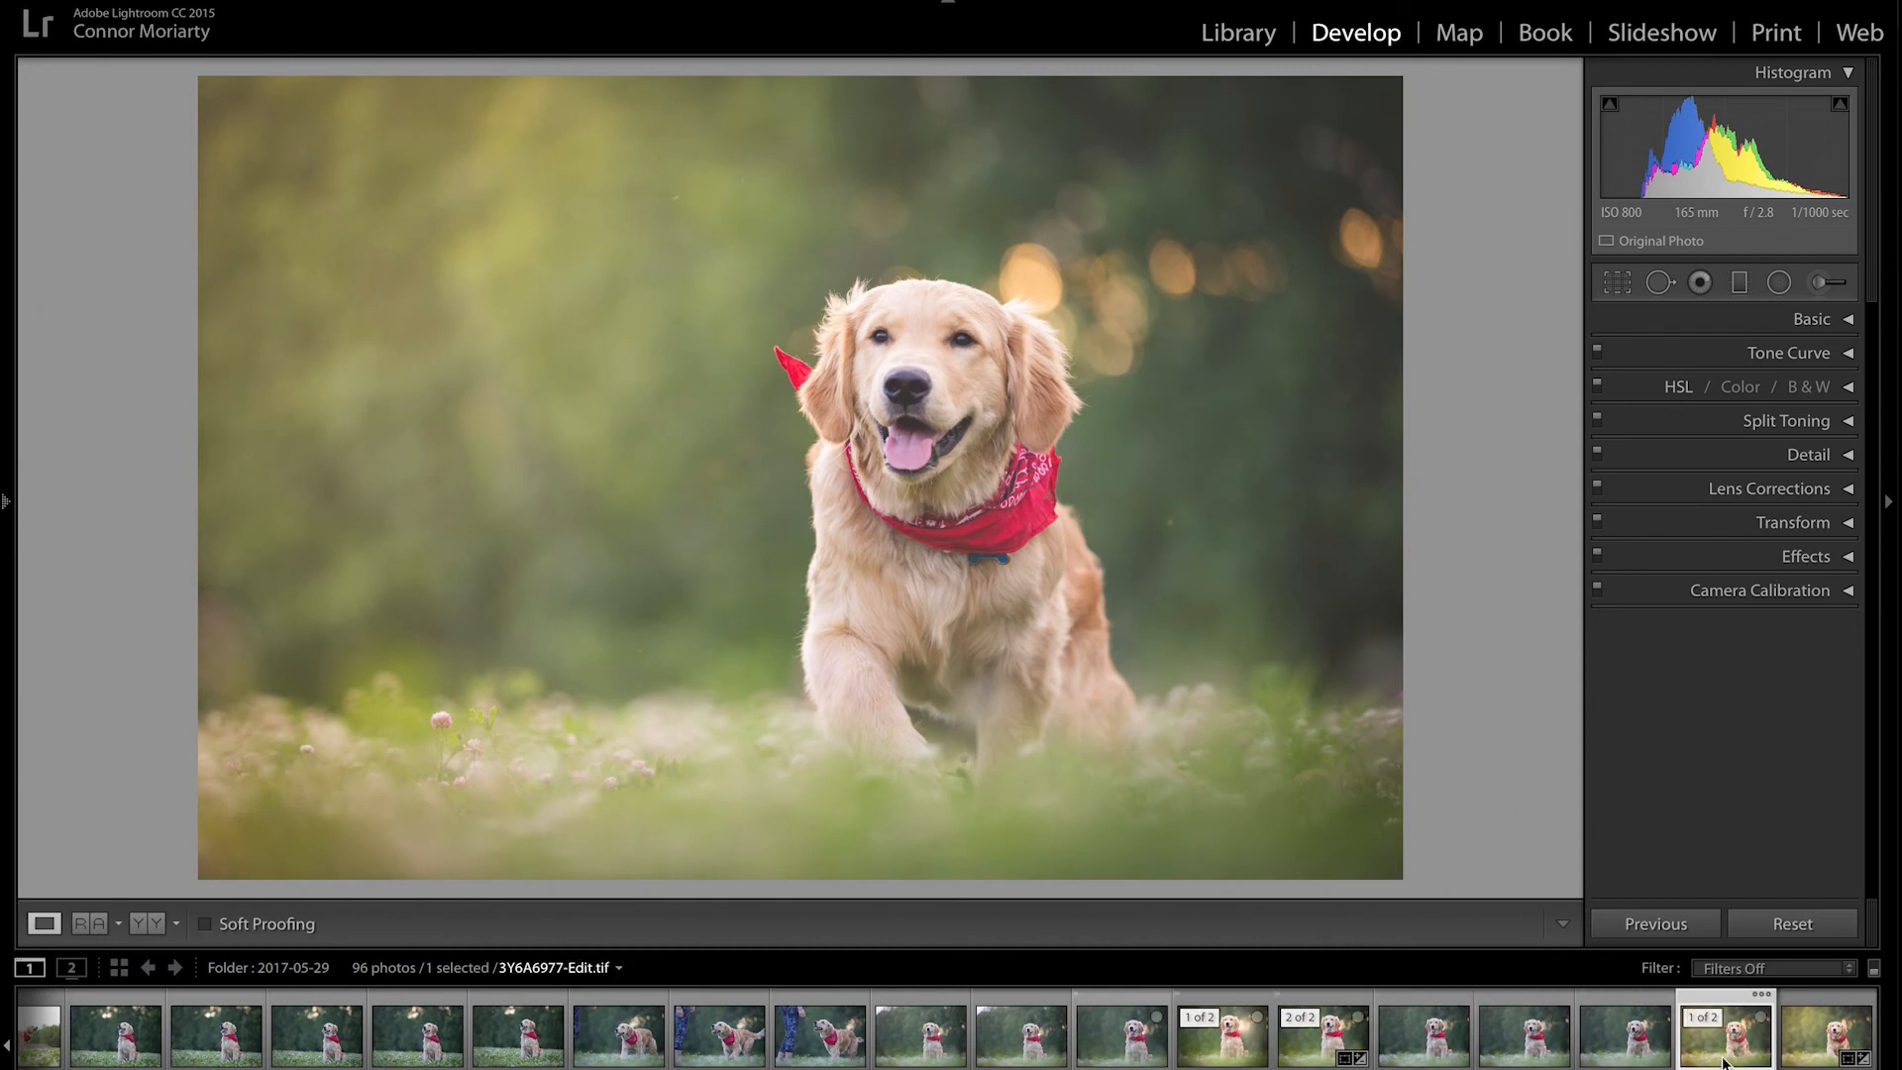
{"action": "left_click", "coordinate": [1815, 1053]}
{"action": "key", "text": "Left"}
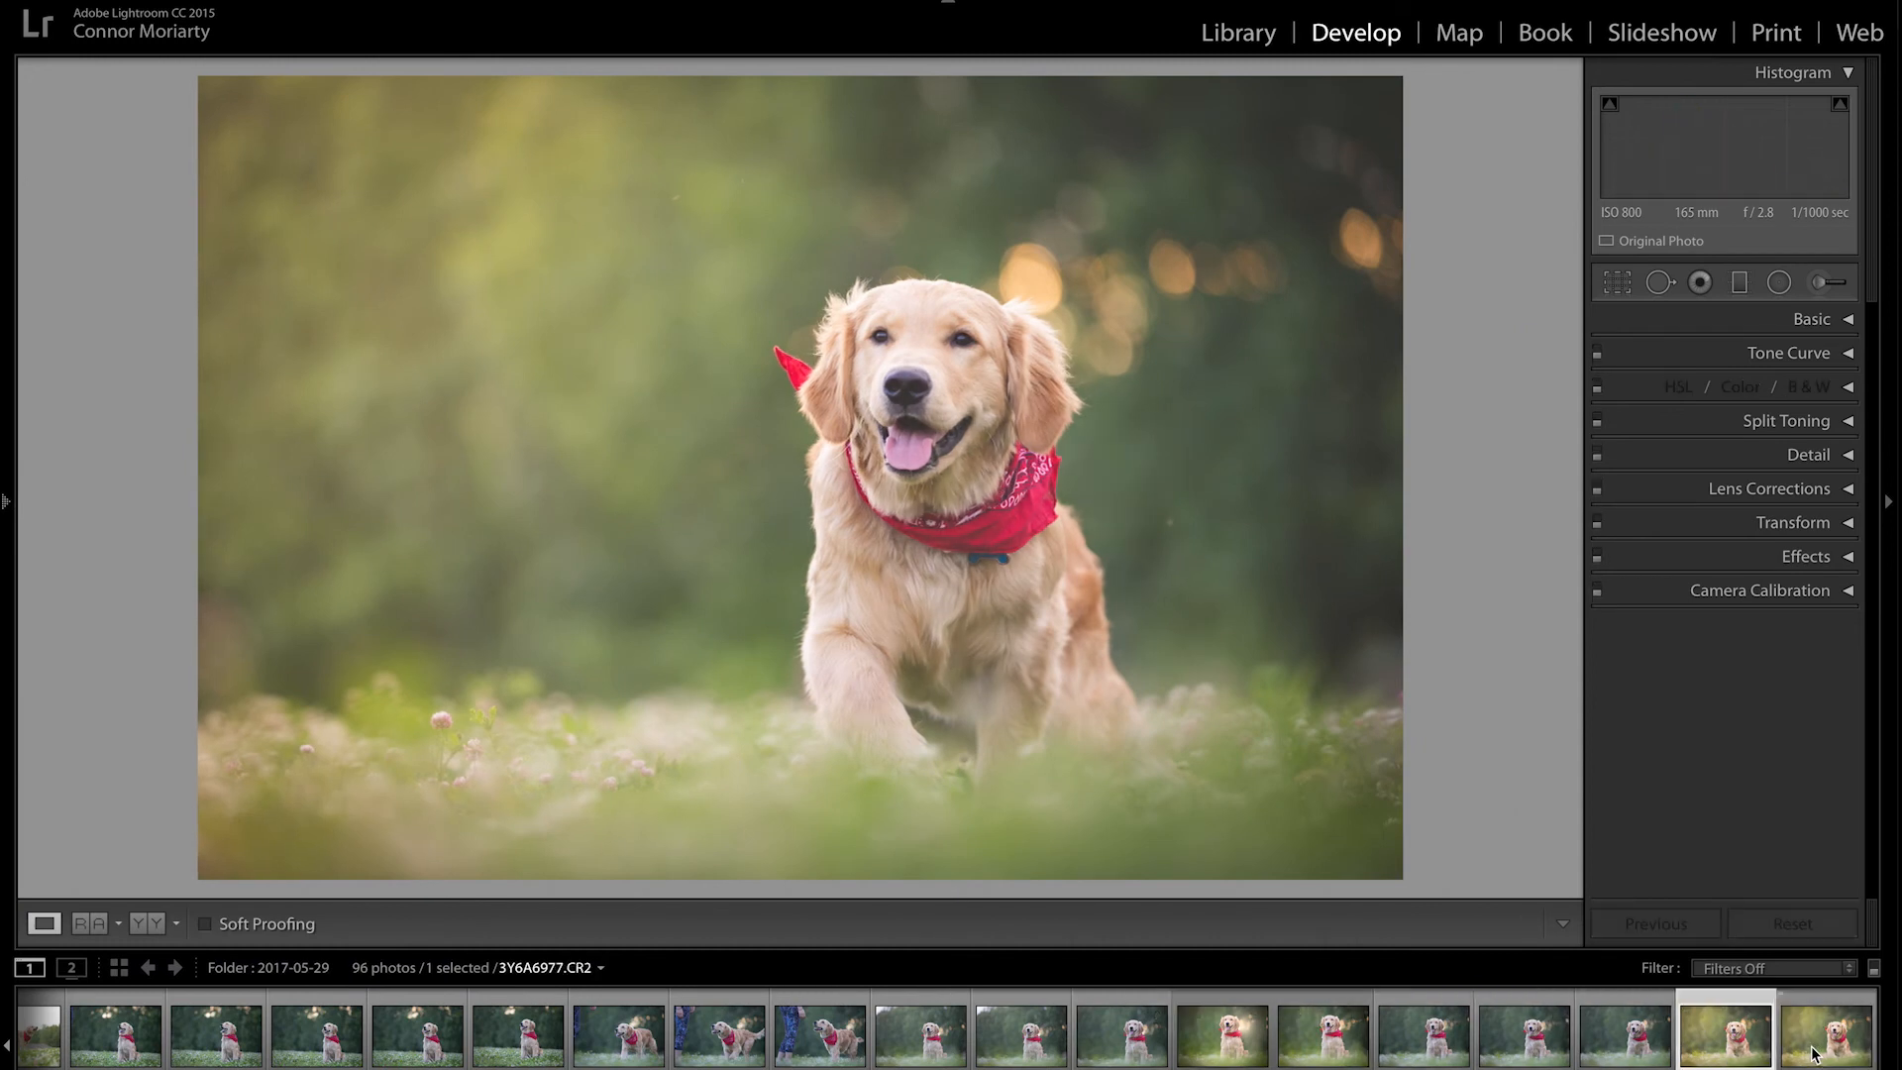
{"action": "key", "text": "Right"}
{"action": "key", "text": "Left"}
{"action": "key", "text": "Right"}
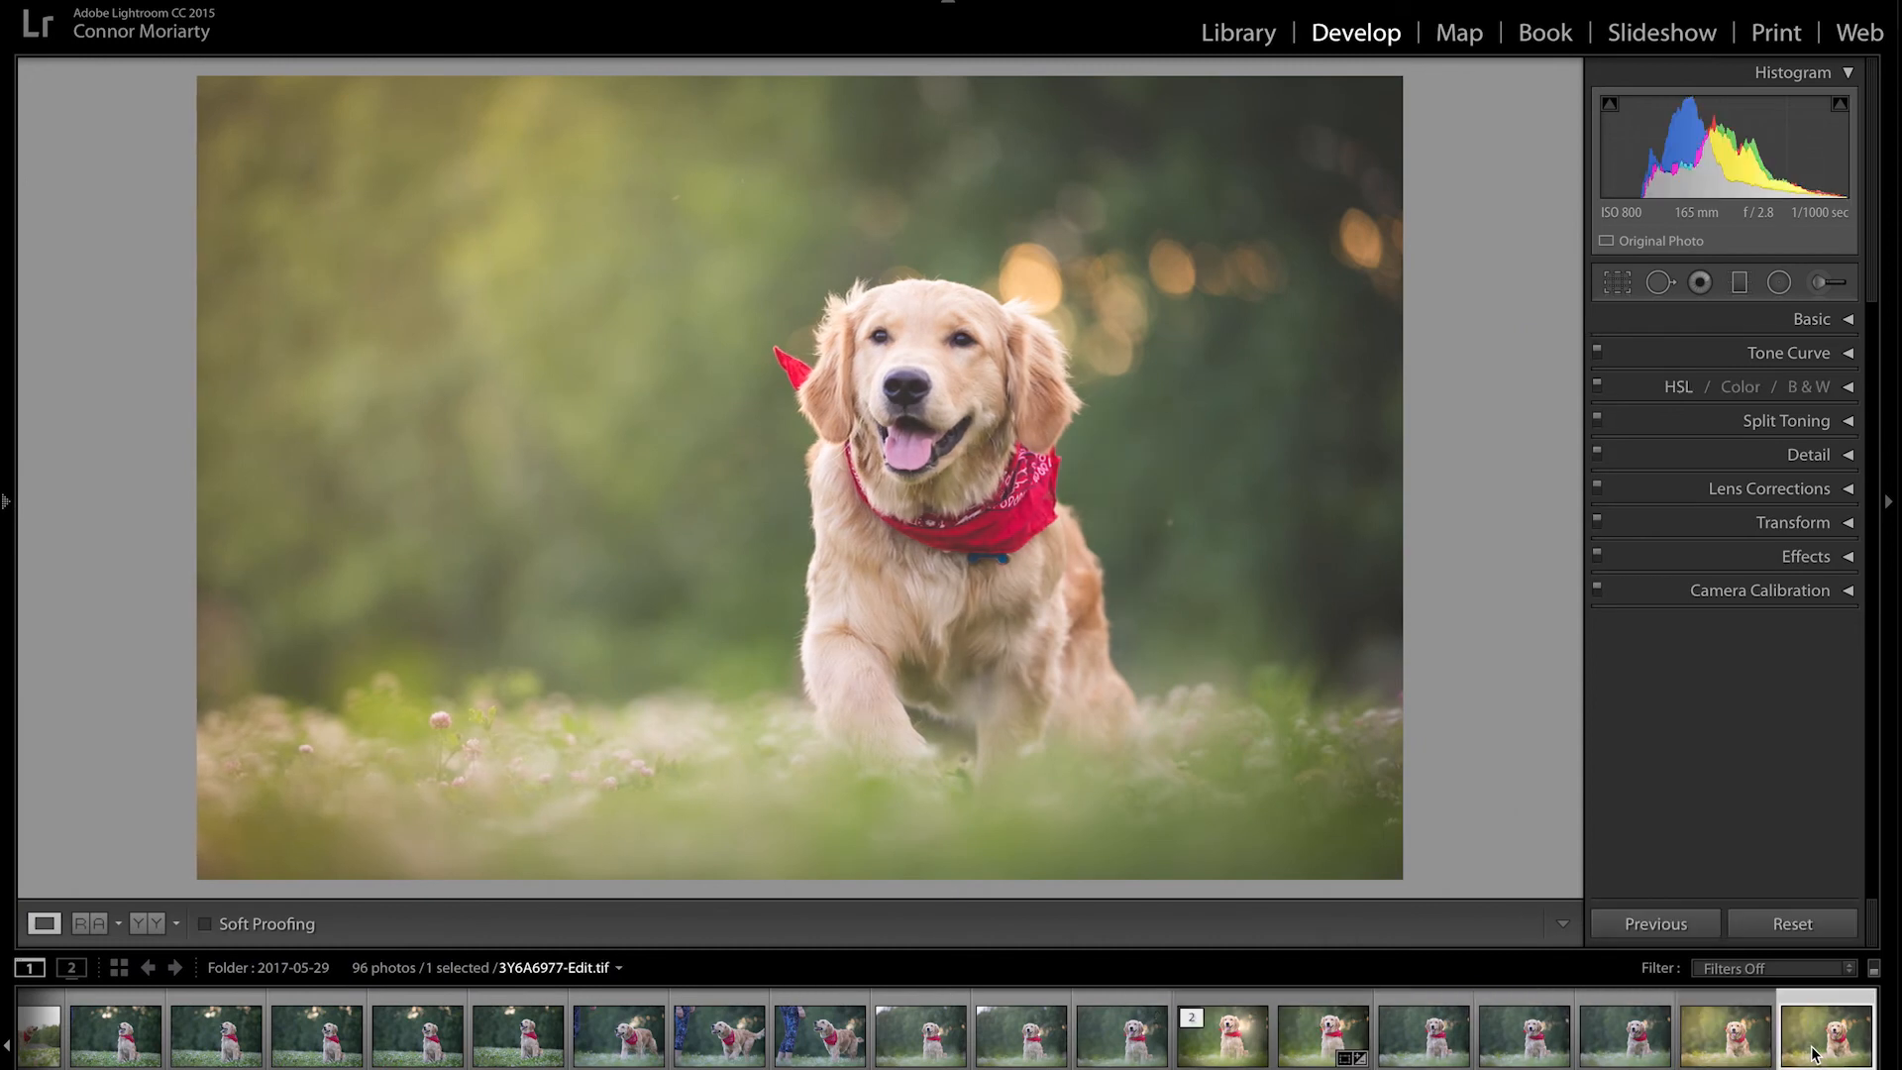
{"action": "key", "text": "Left"}
{"action": "key", "text": "Right"}
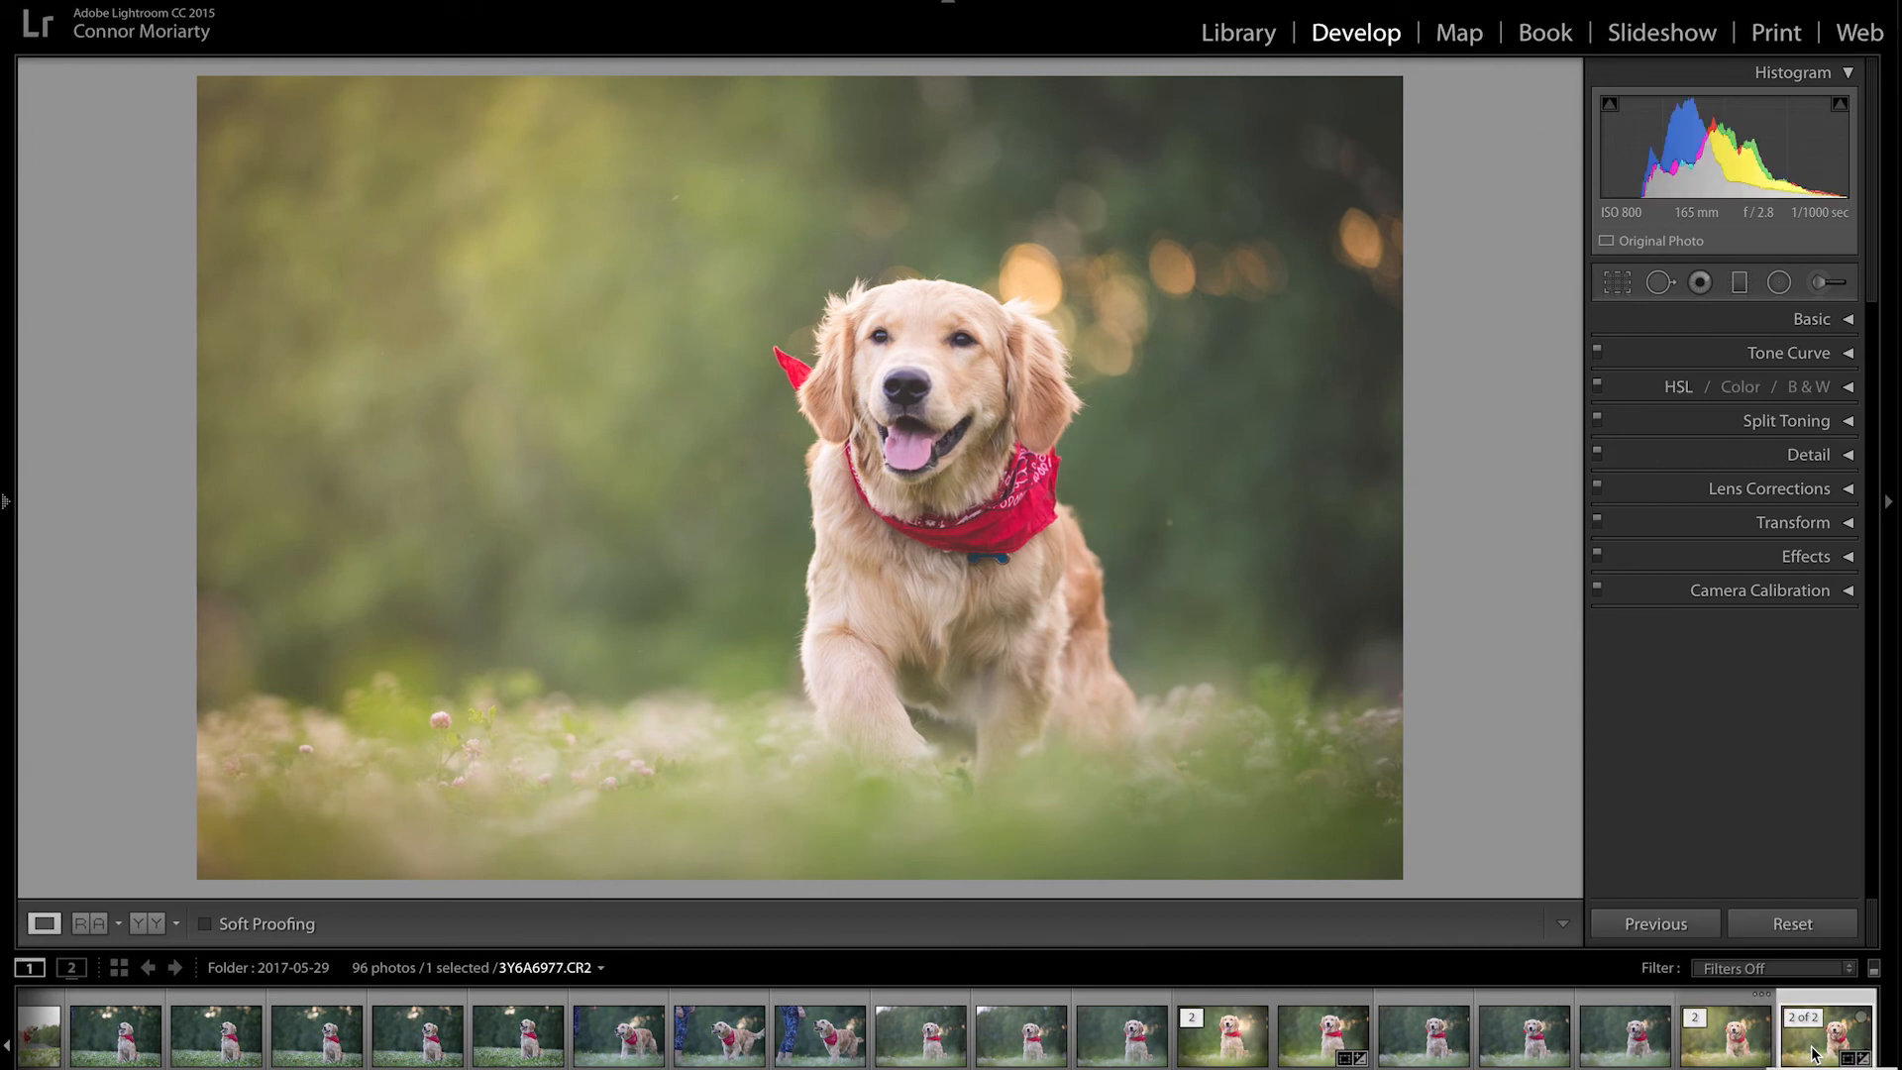
{"action": "key", "text": "Left"}
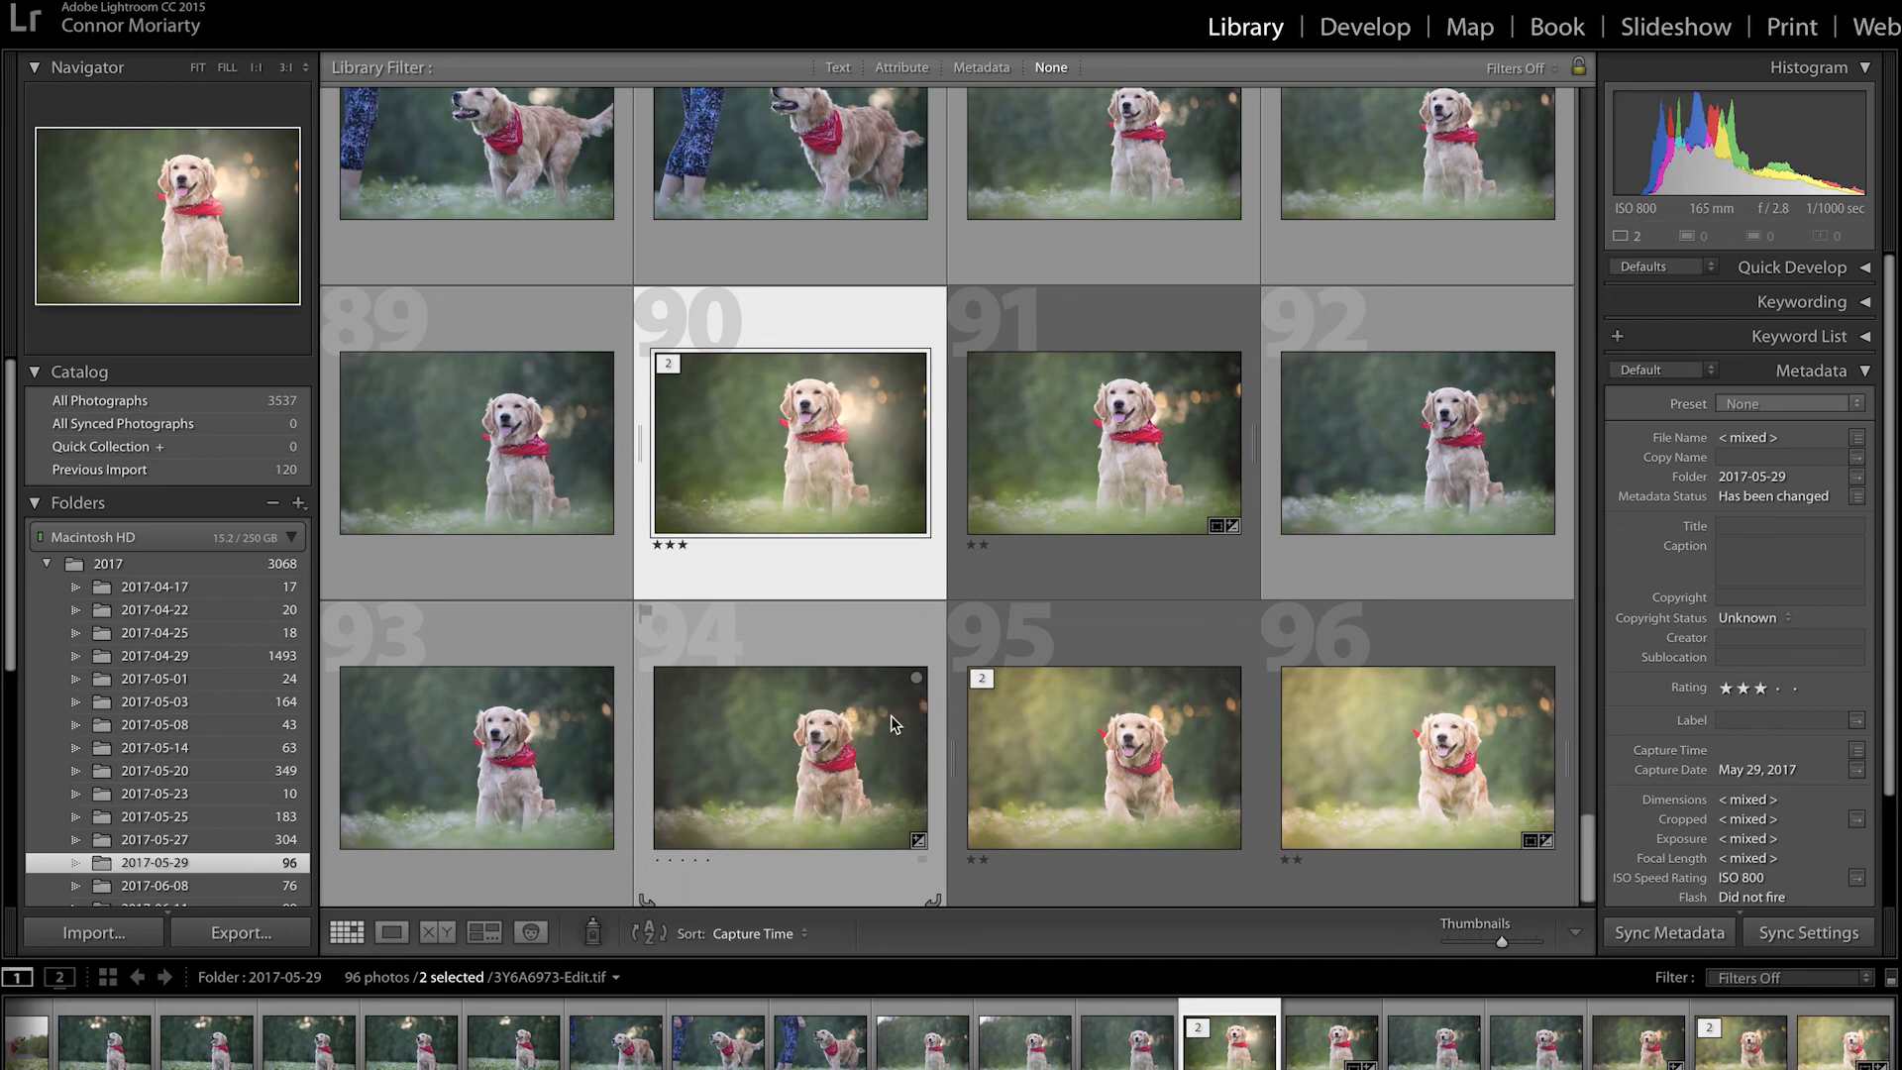
Step: Preview photo 94, then select the three-star photos and open photo 90 full size
{"action": "double_click", "coordinate": [792, 777]}
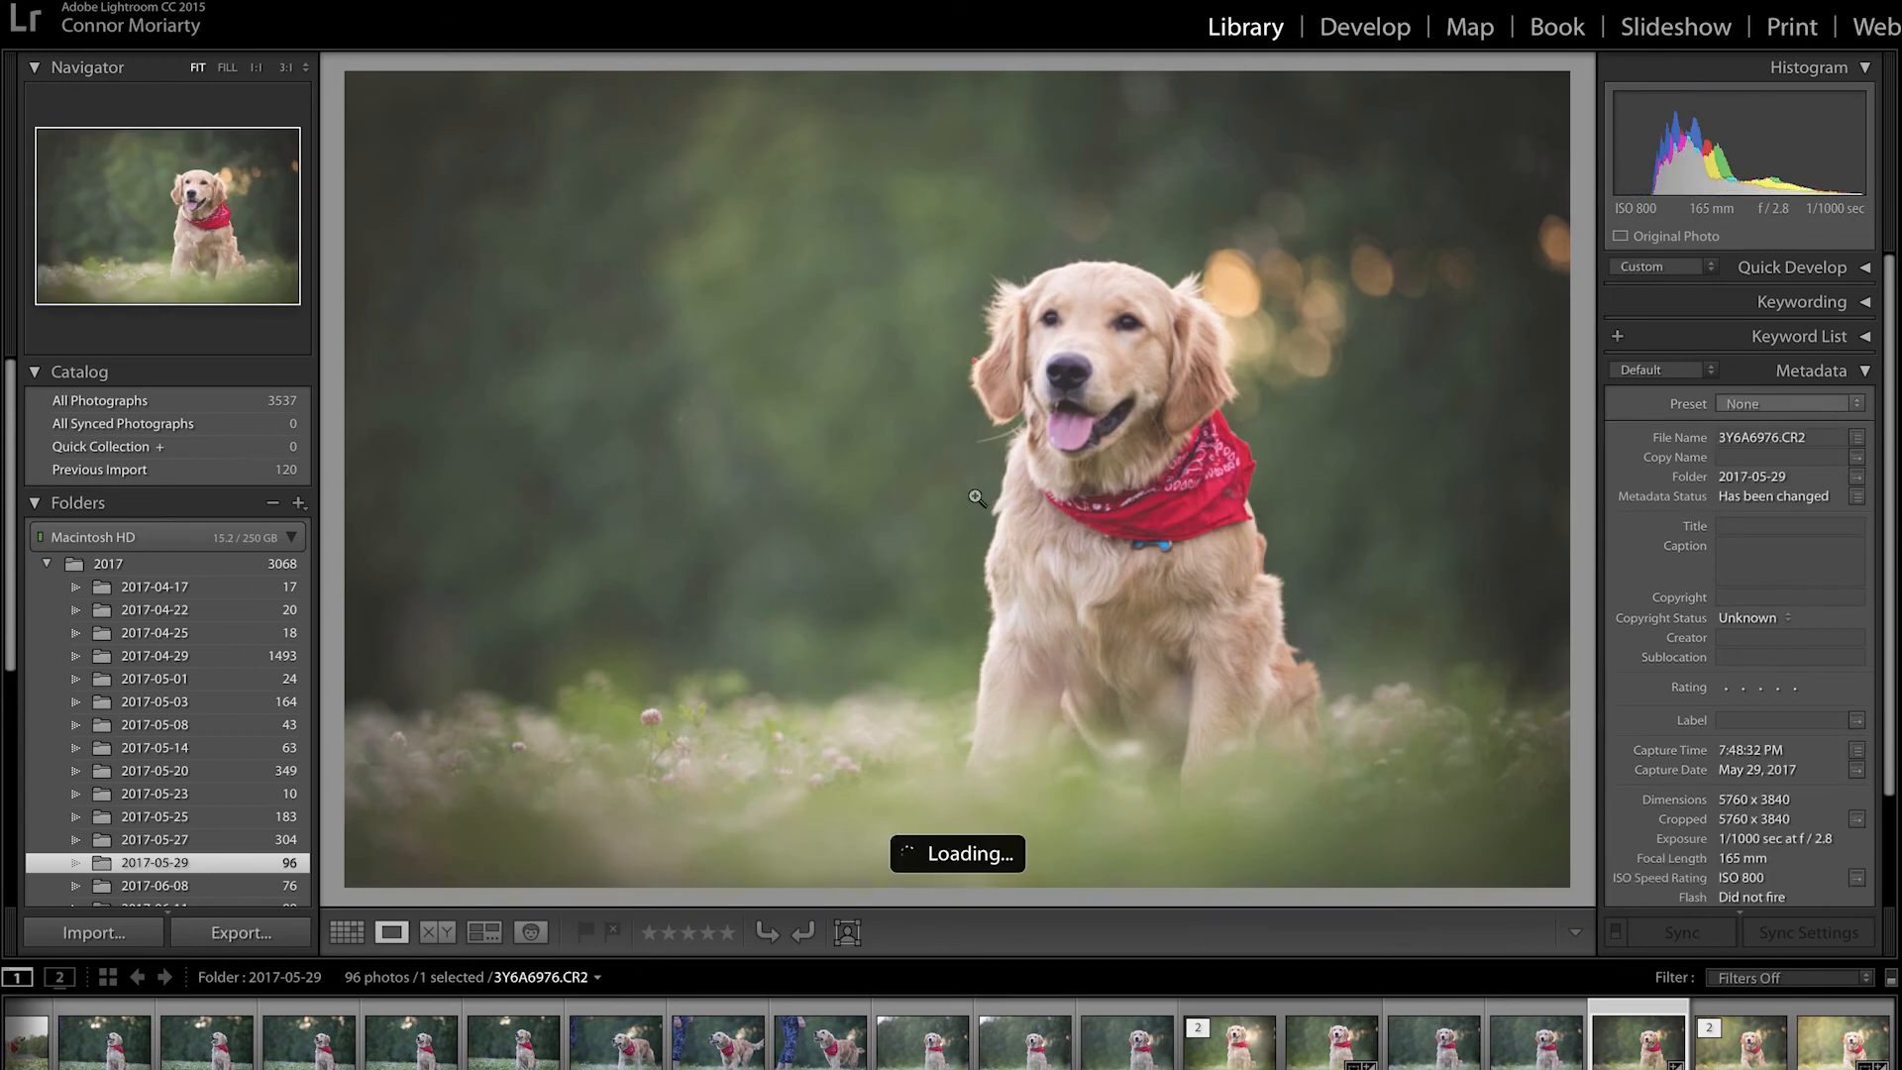
{"action": "double_click", "coordinate": [810, 729]}
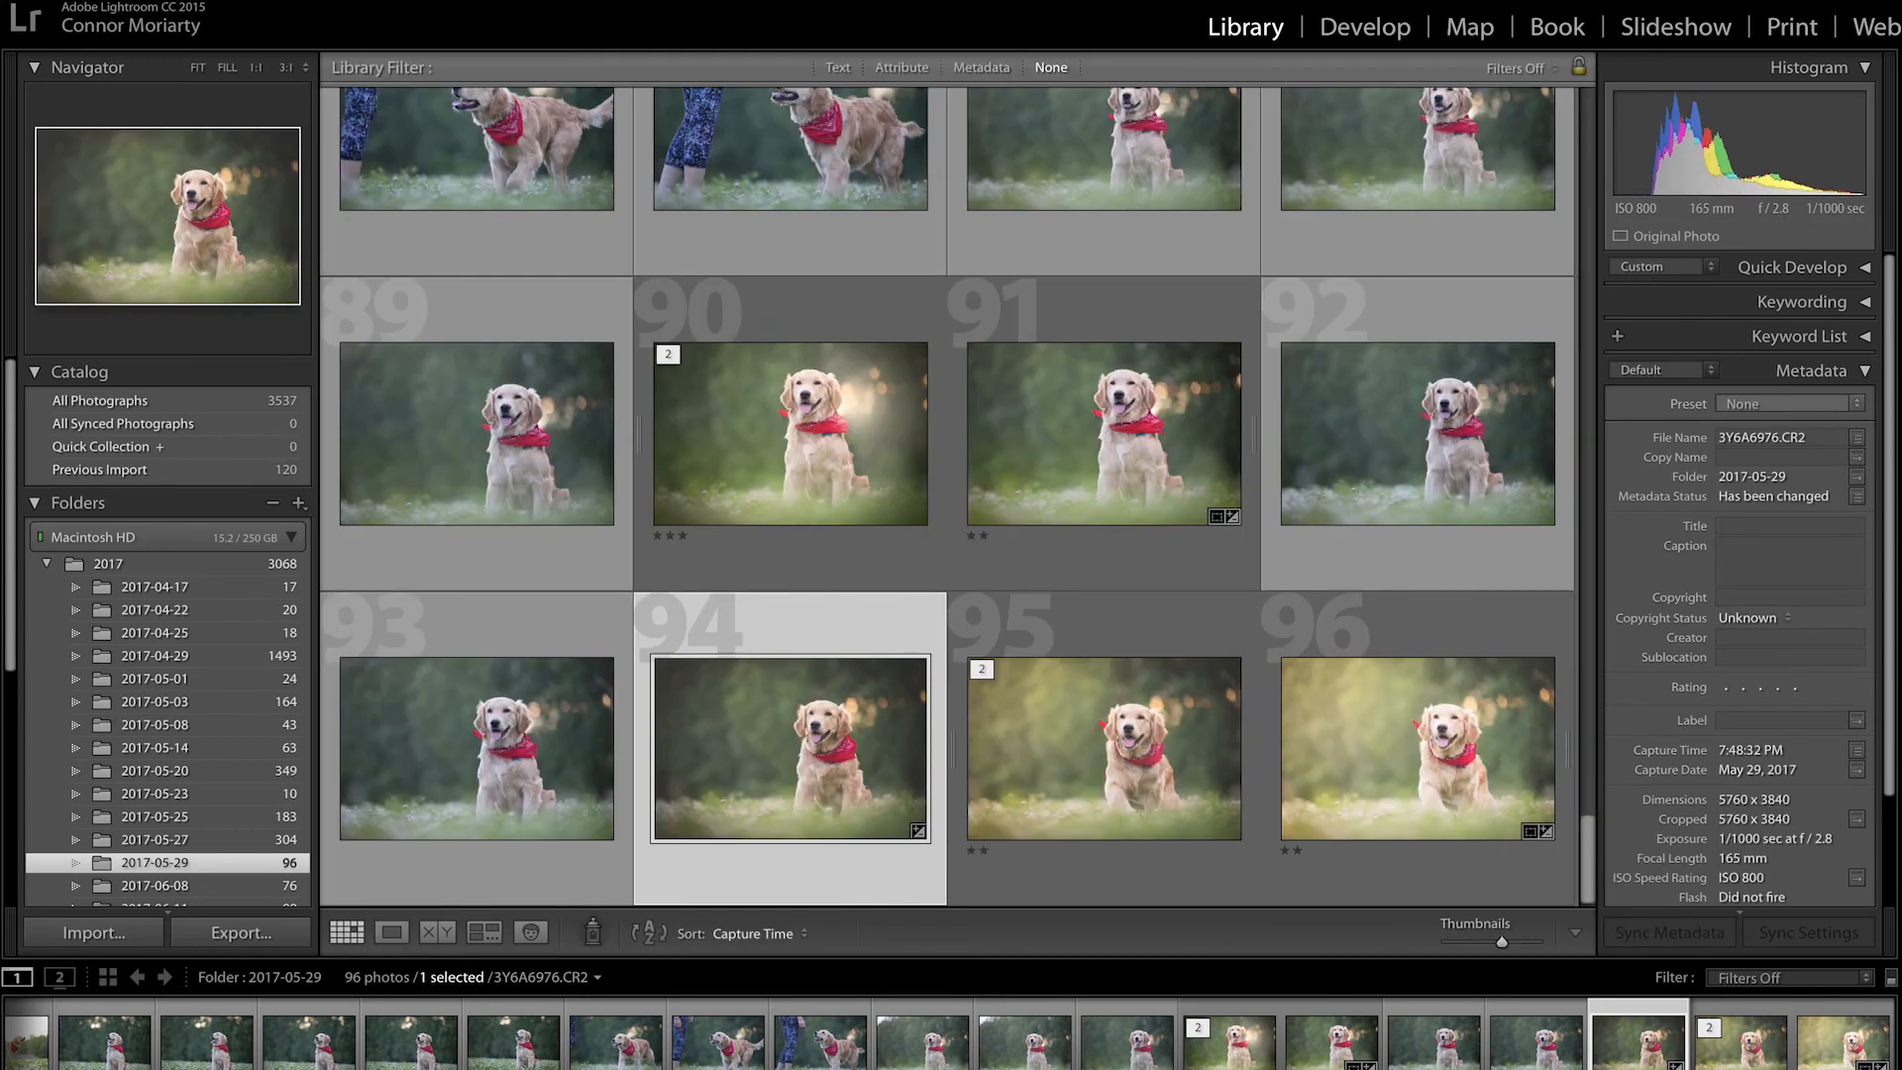
{"action": "left_click", "coordinate": [213, 2]}
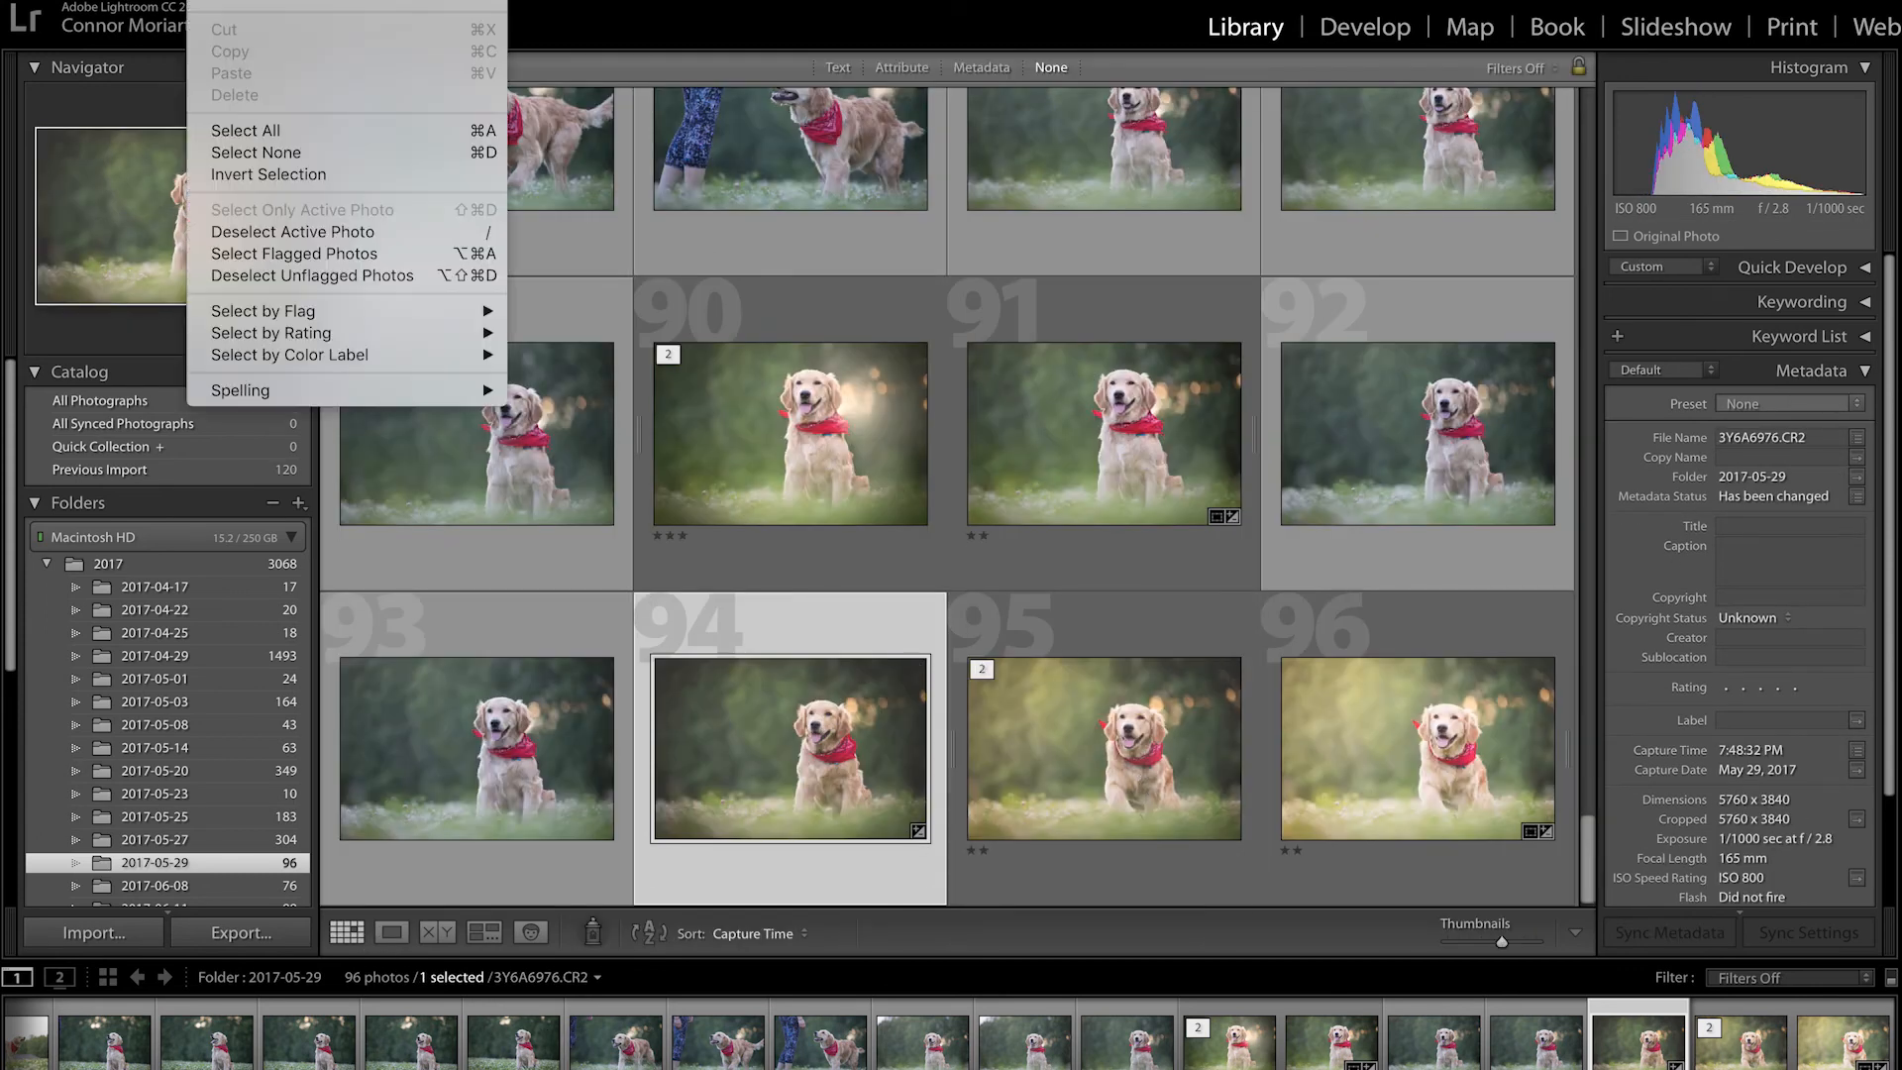
{"action": "mouse_move", "coordinate": [309, 337]}
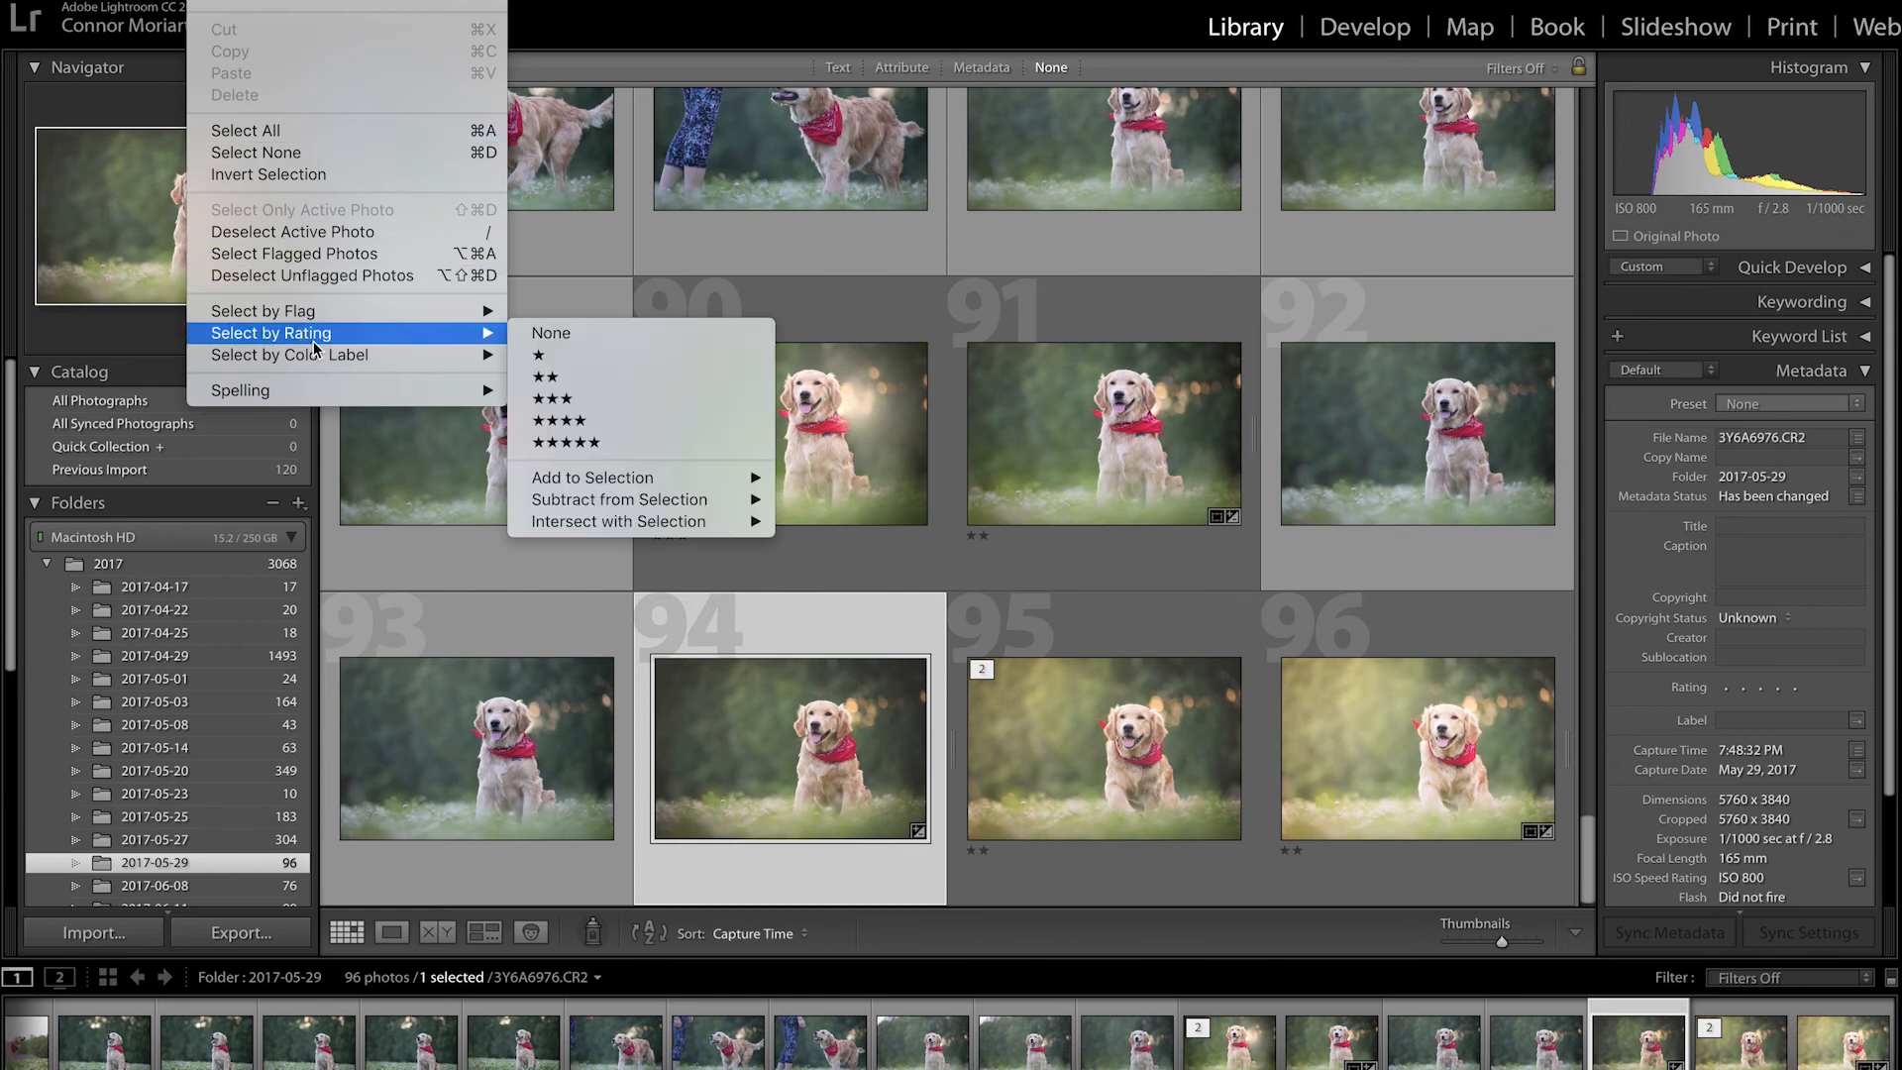
{"action": "left_click", "coordinate": [553, 398]}
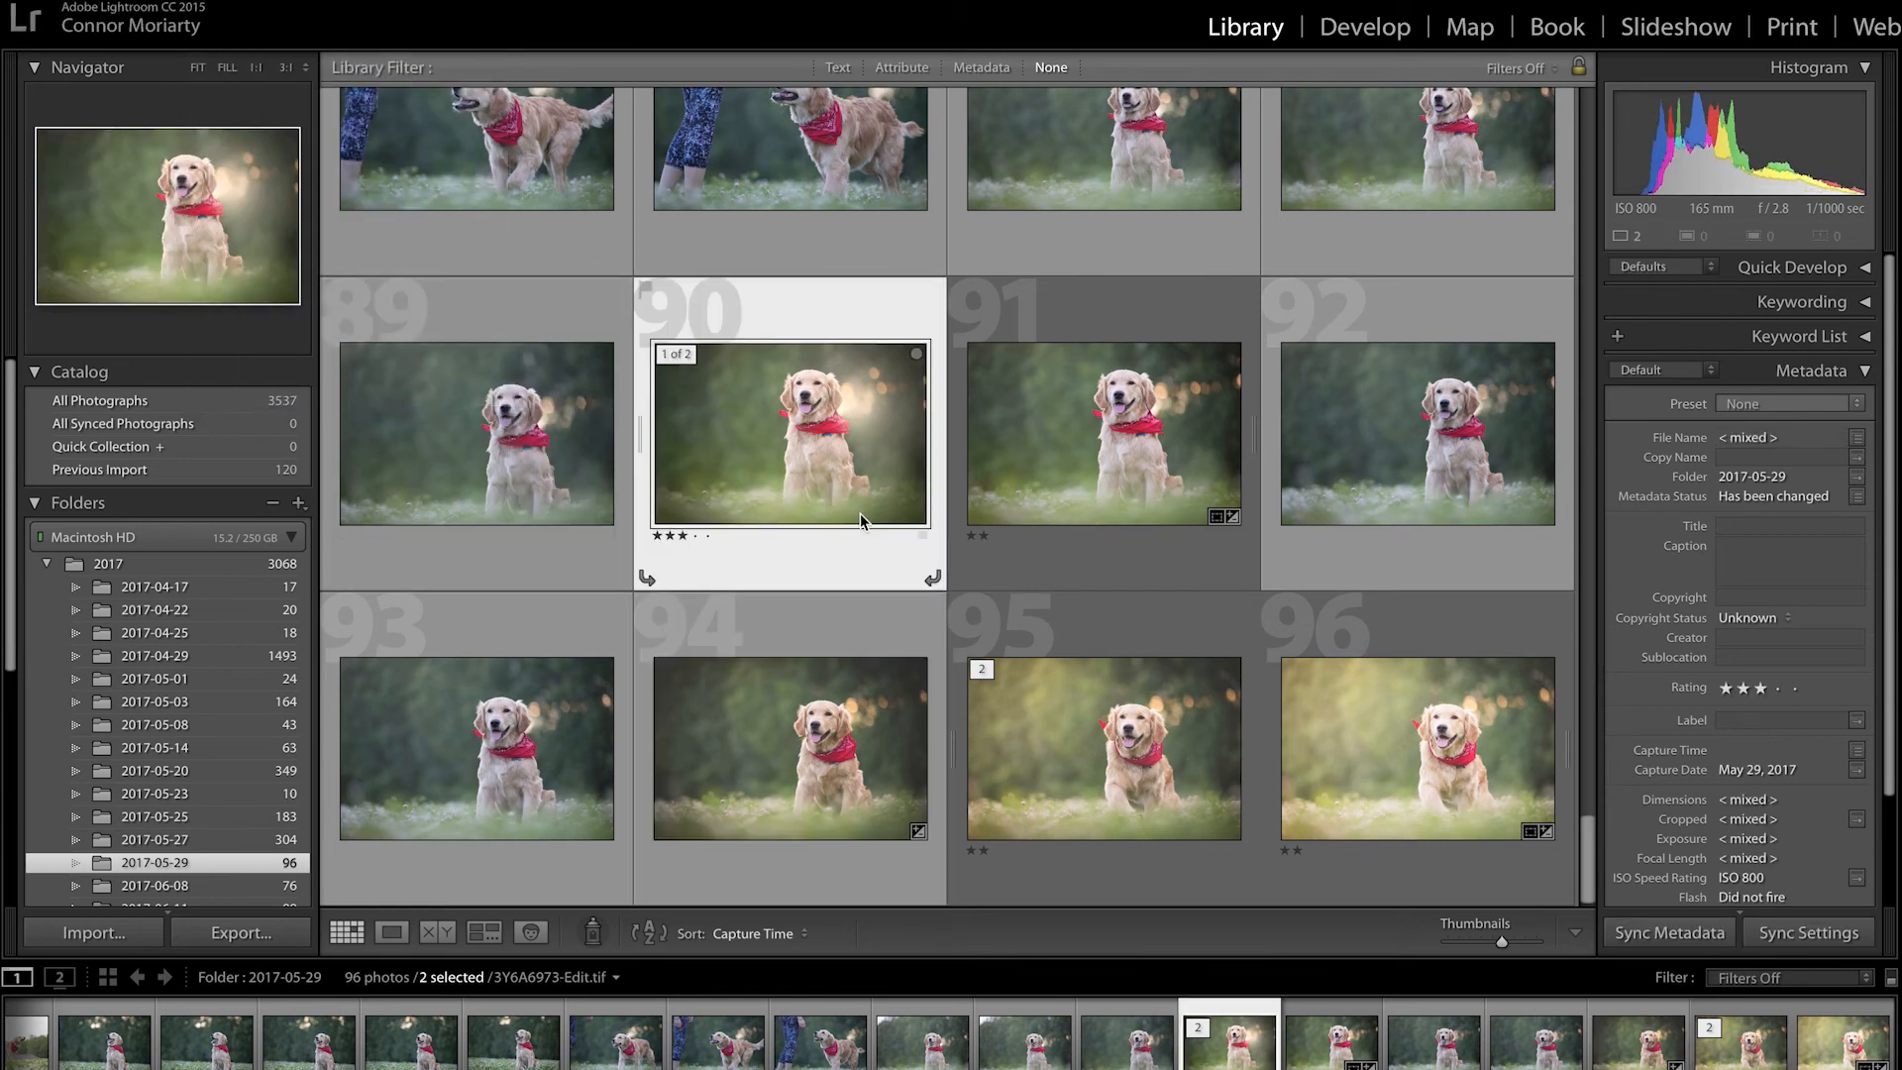
{"action": "double_click", "coordinate": [804, 453]}
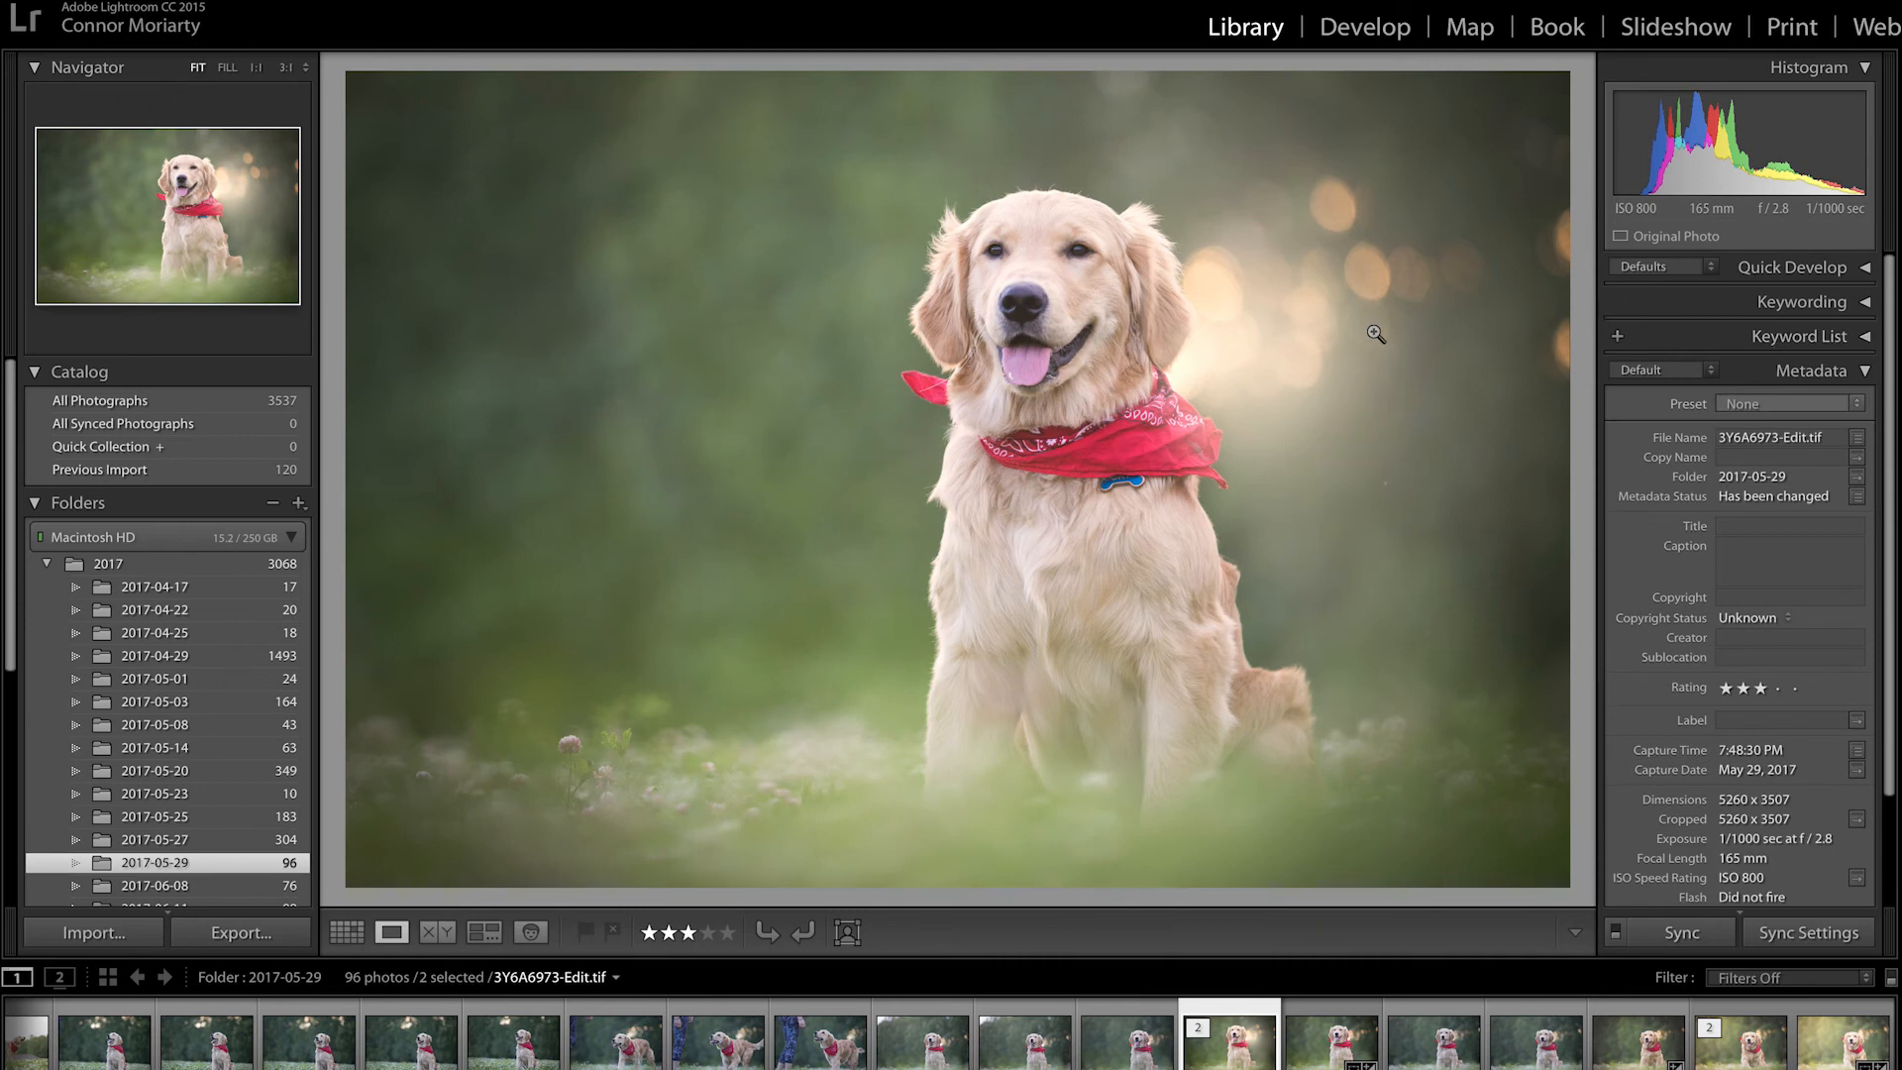
Step: Step back to the previous edited photo, 3Y6A6931-Edit.tif
{"action": "key", "text": "Left"}
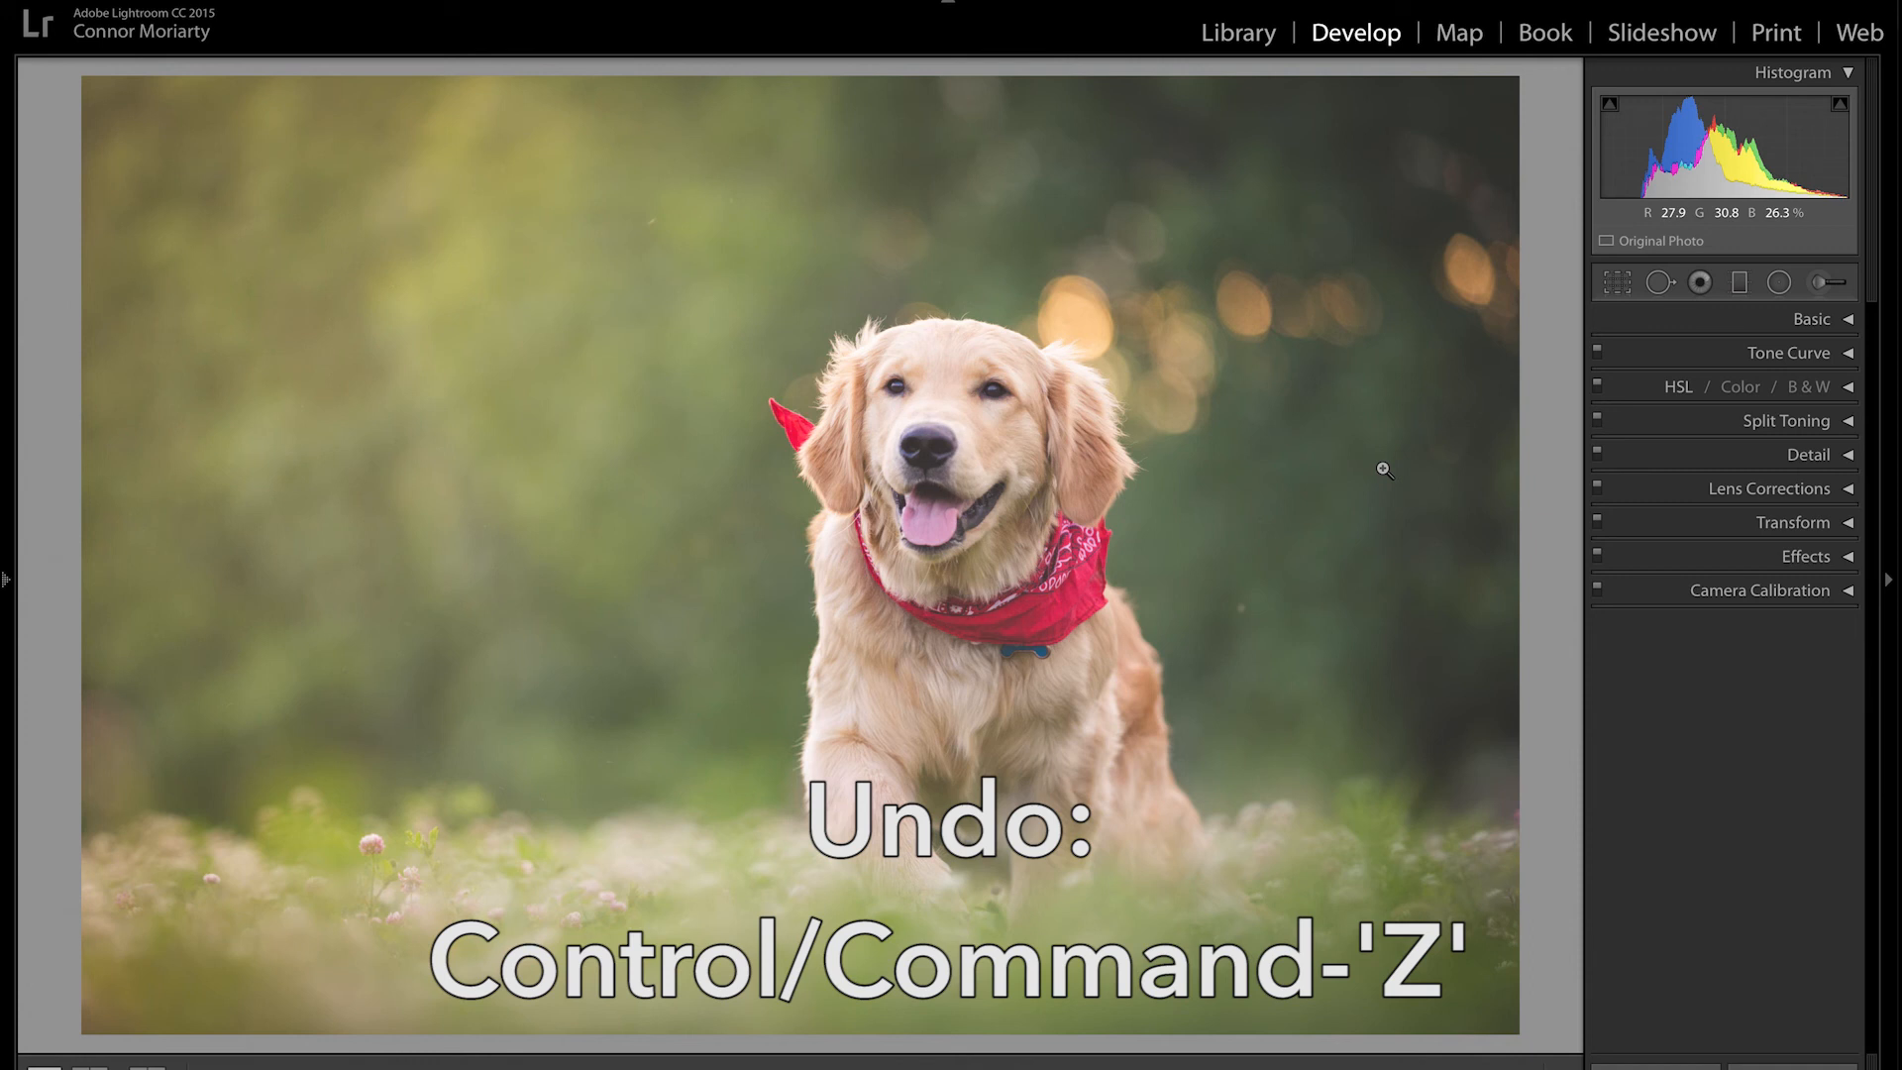
{"action": "left_click", "coordinate": [1817, 284]}
{"action": "left_click_drag", "start_coordinate": [1750, 436], "coordinate": [1762, 433]}
{"action": "mouse_move", "coordinate": [885, 260]}
{"action": "left_mouse_down"}
{"action": "mouse_move", "coordinate": [357, 673]}
{"action": "mouse_move", "coordinate": [376, 654]}
{"action": "left_mouse_up"}
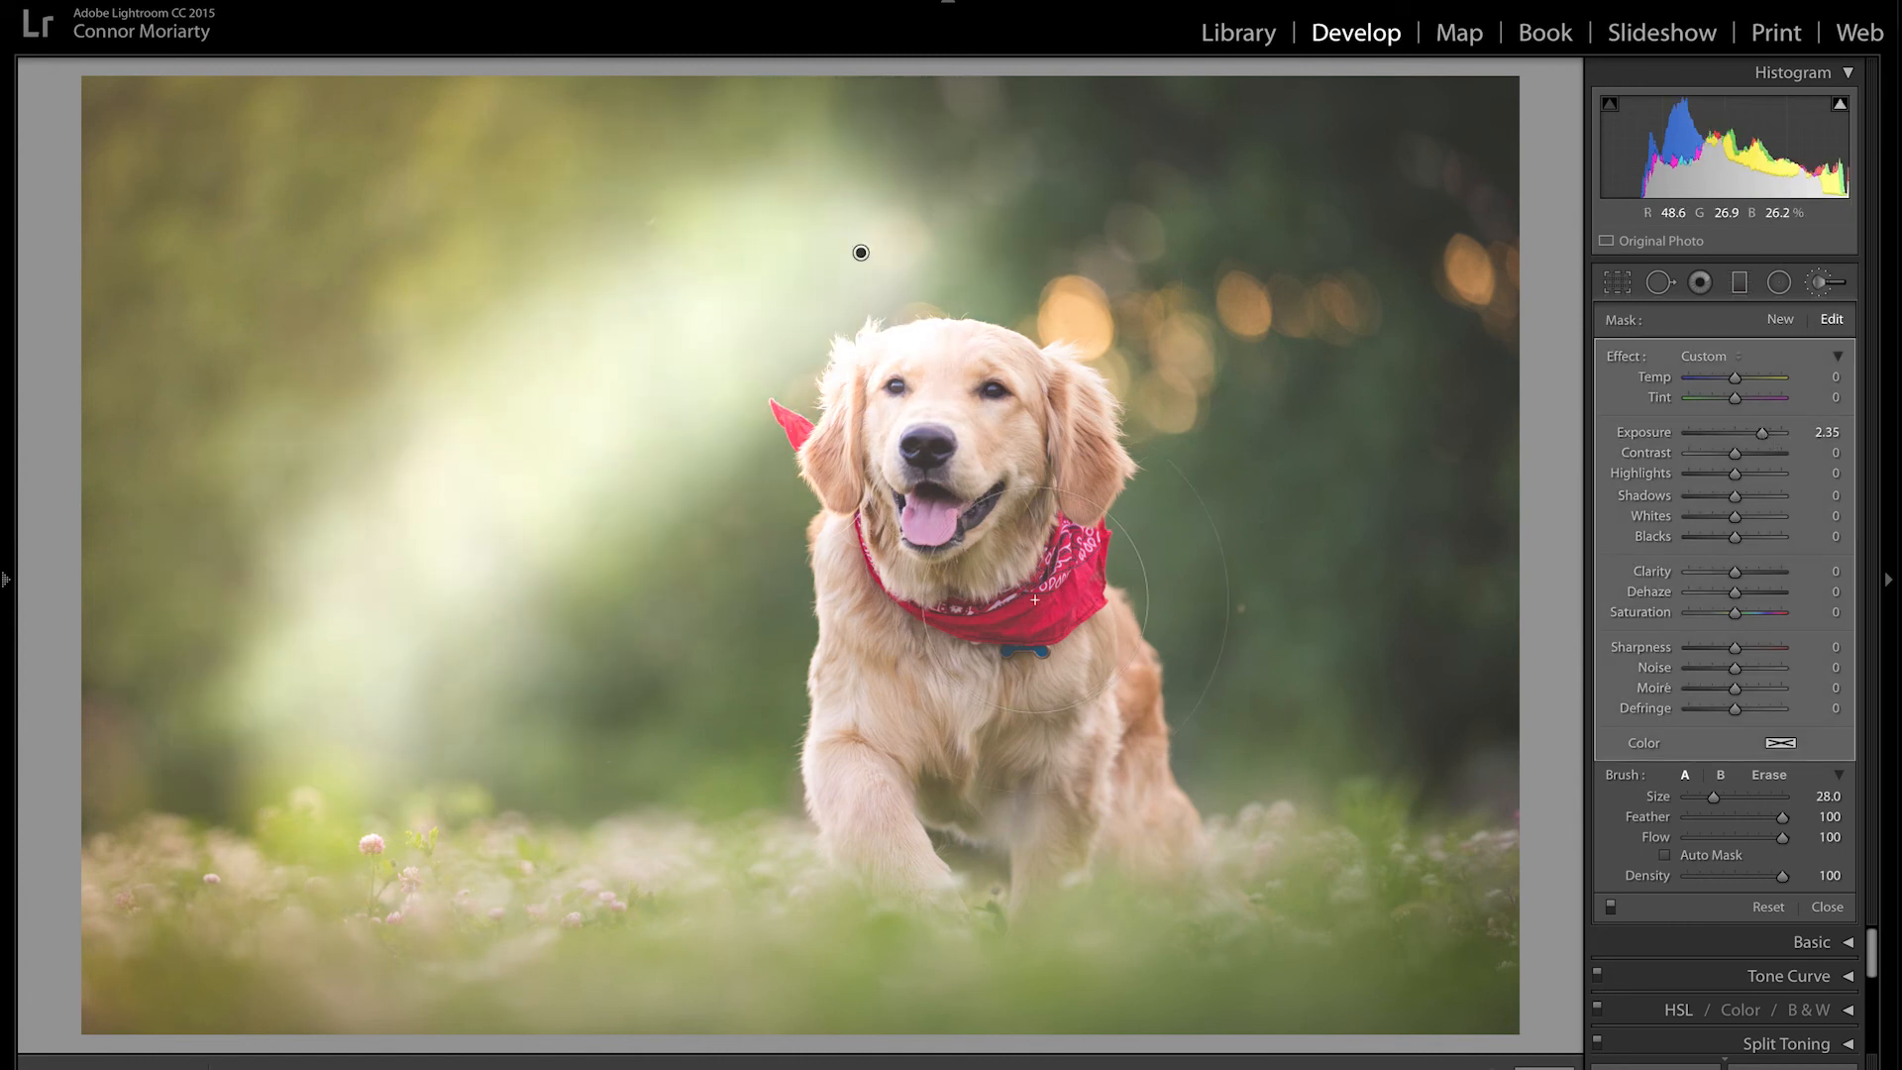
{"action": "key", "text": "ctrl+z"}
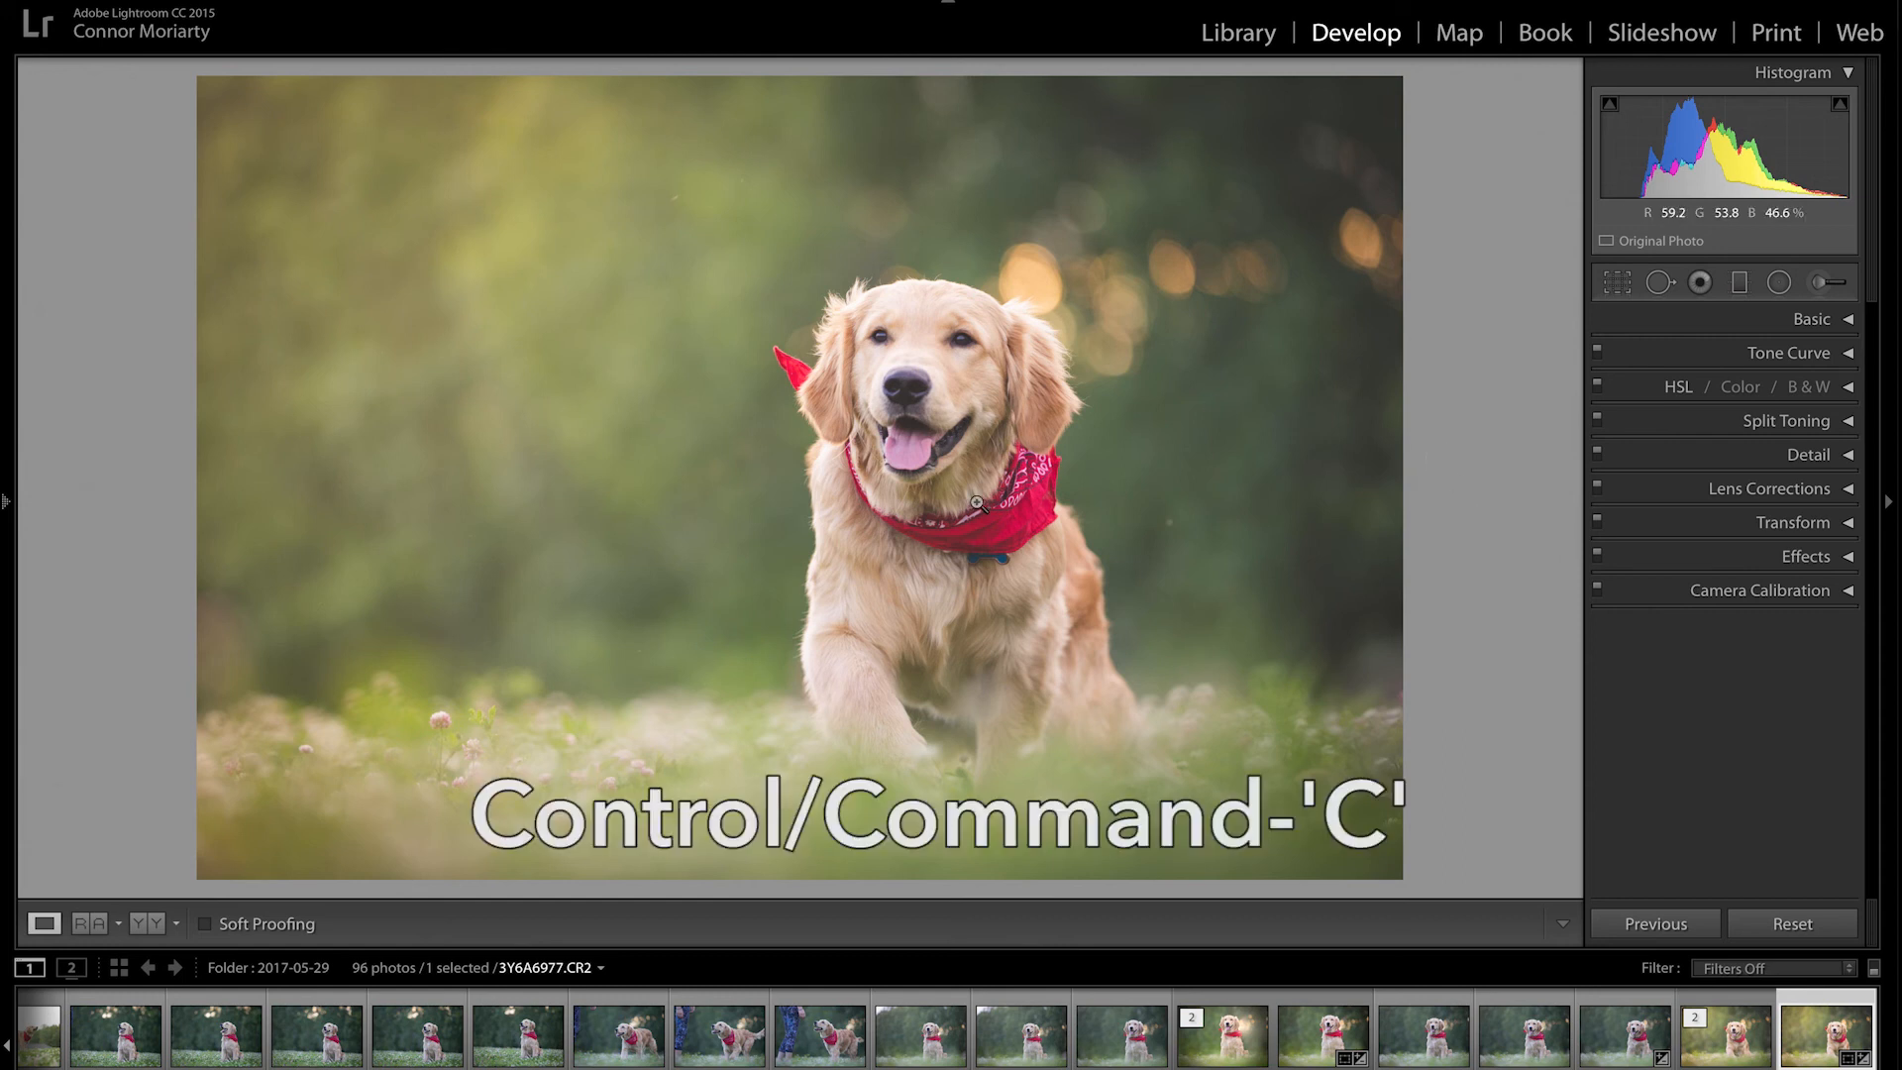
Step: Copy the clover photo's settings onto 3Y6A6976.CR2, then load 3Y6A6977.CR2
{"action": "key", "text": "ctrl+c"}
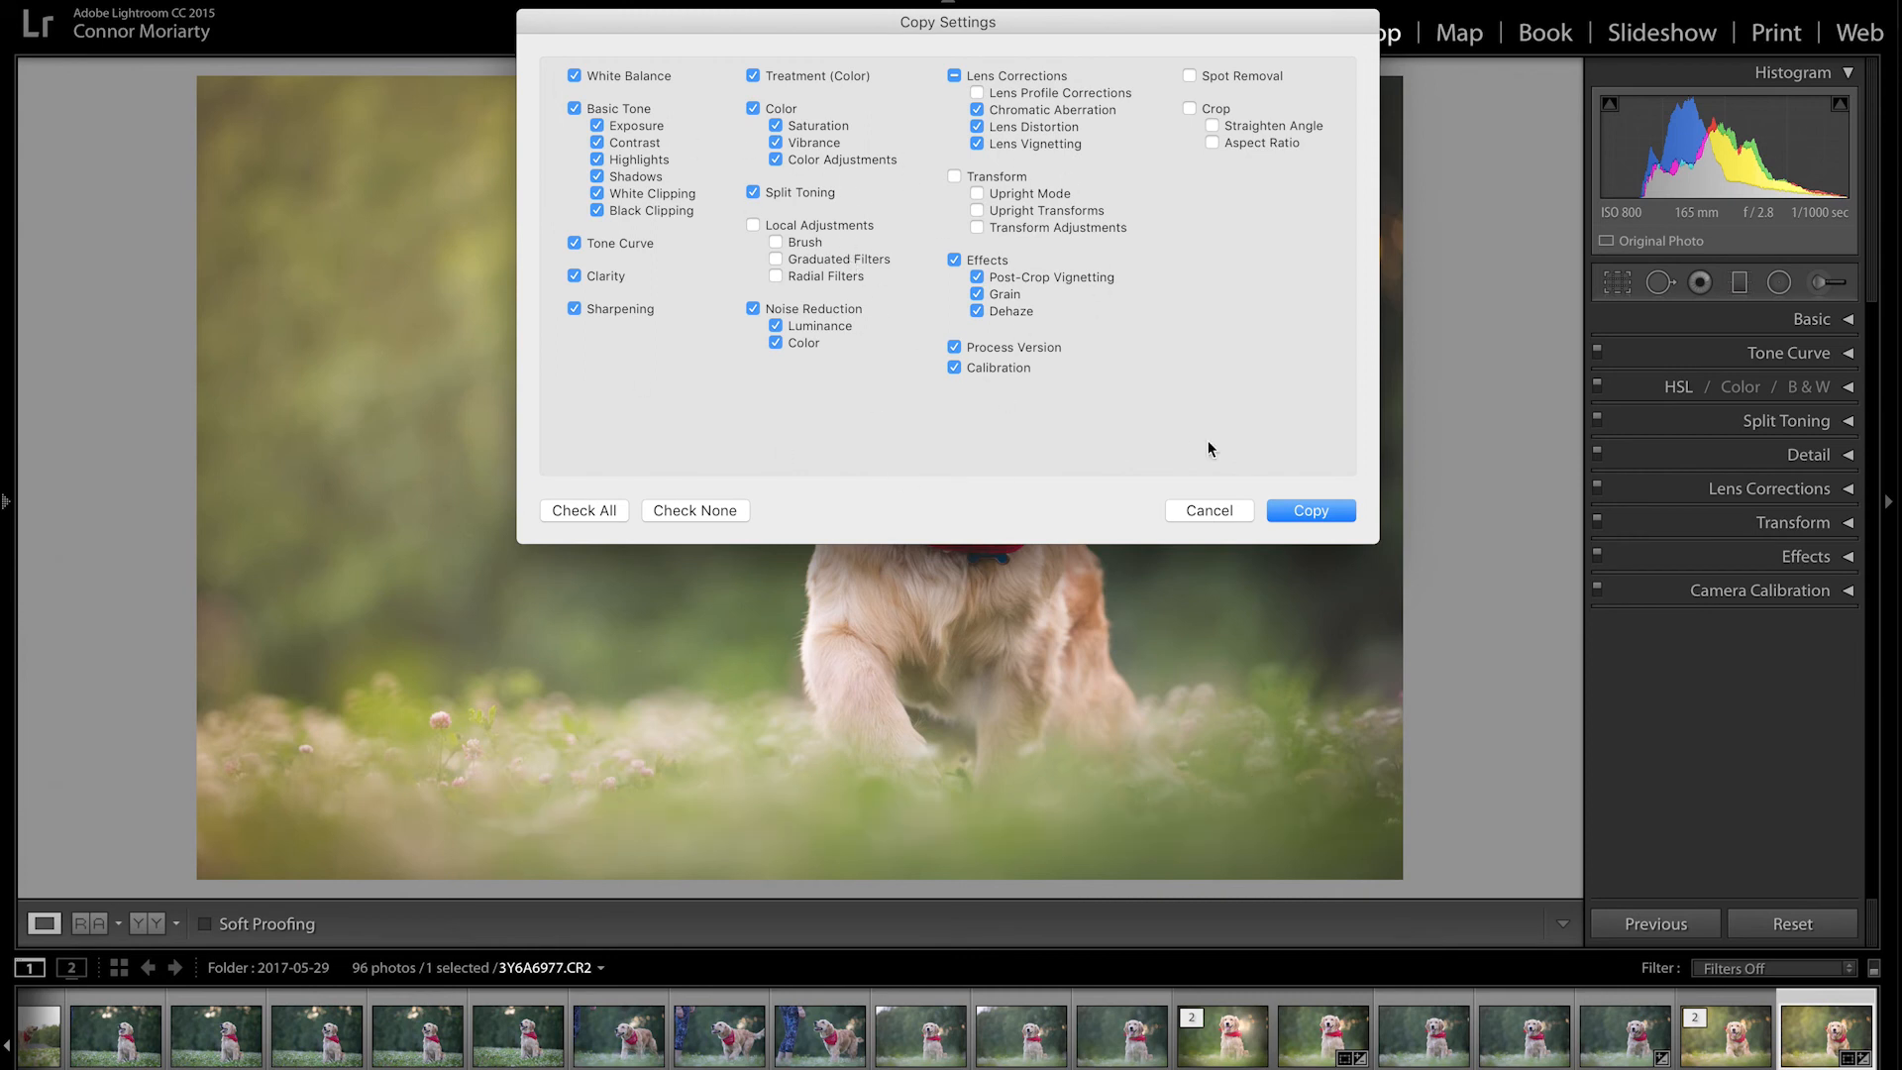
{"action": "left_click", "coordinate": [1333, 510]}
{"action": "left_click", "coordinate": [1637, 1037]}
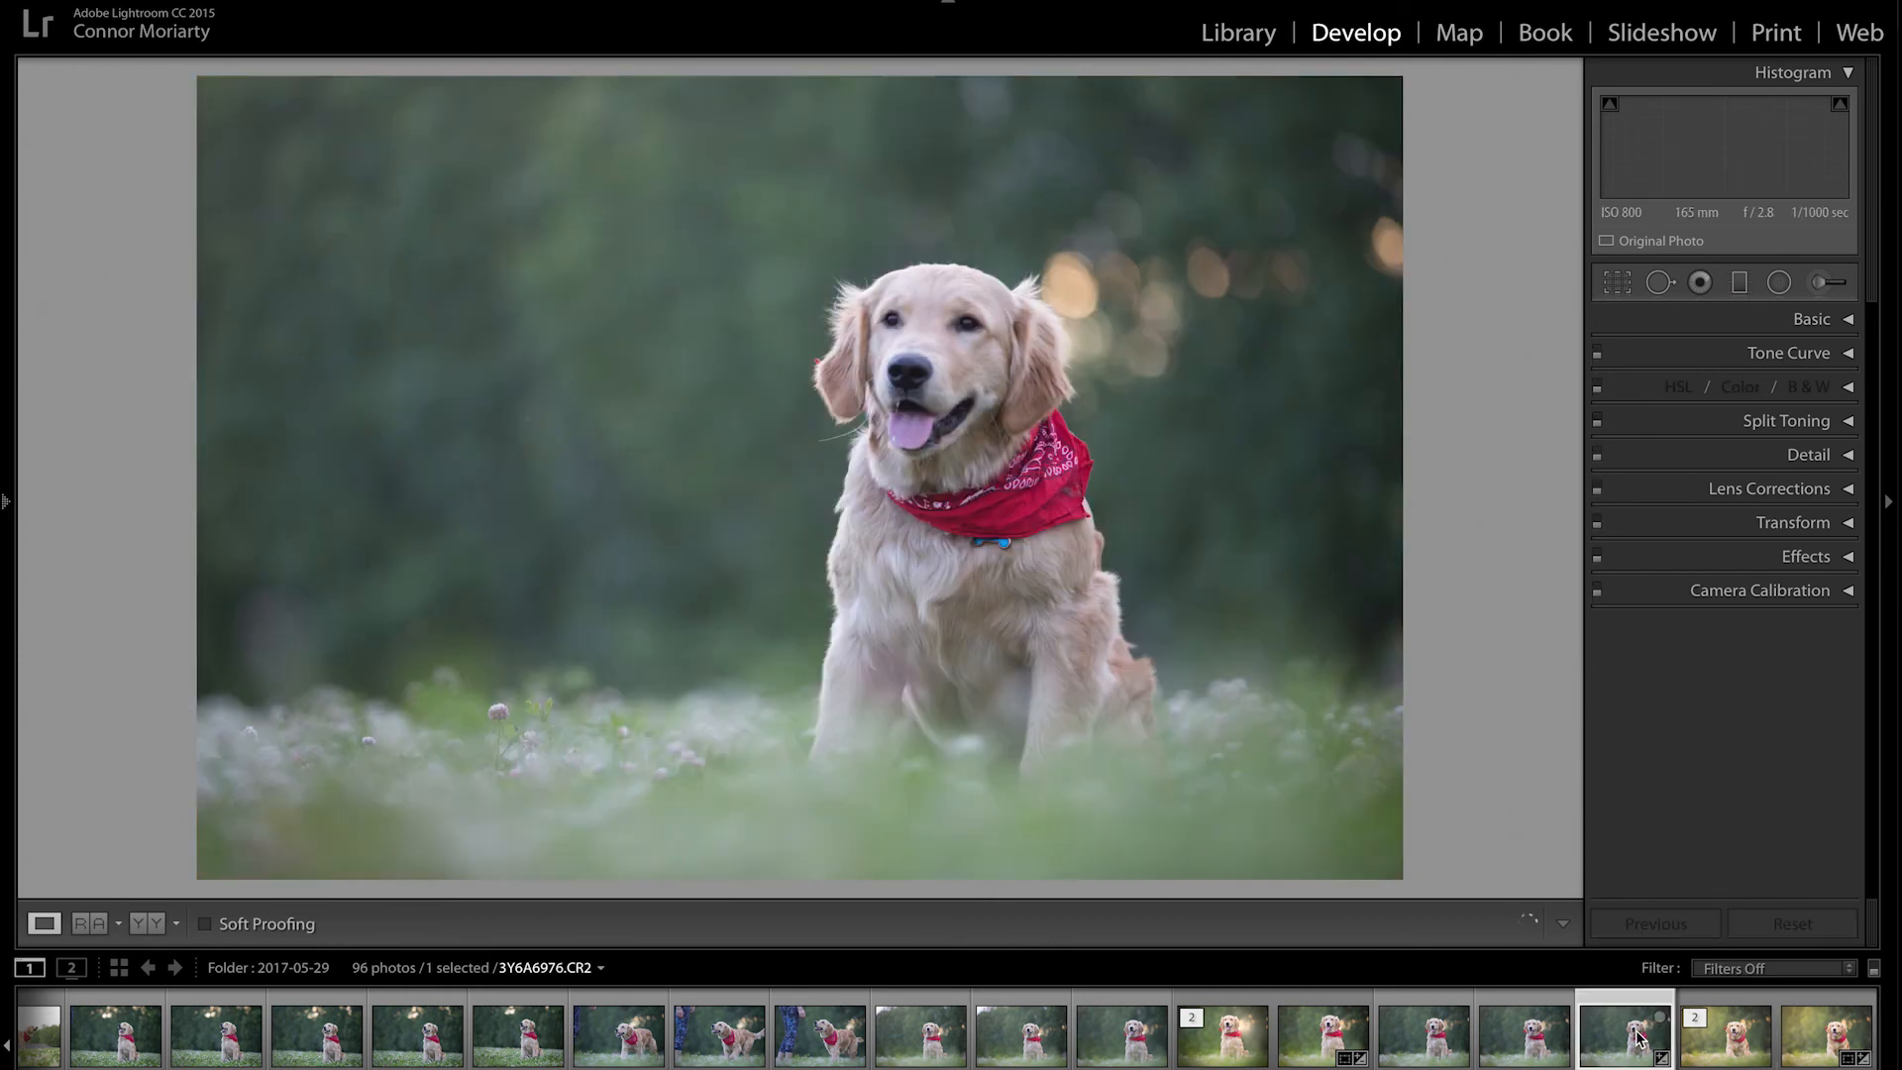
{"action": "key", "text": "ctrl+v"}
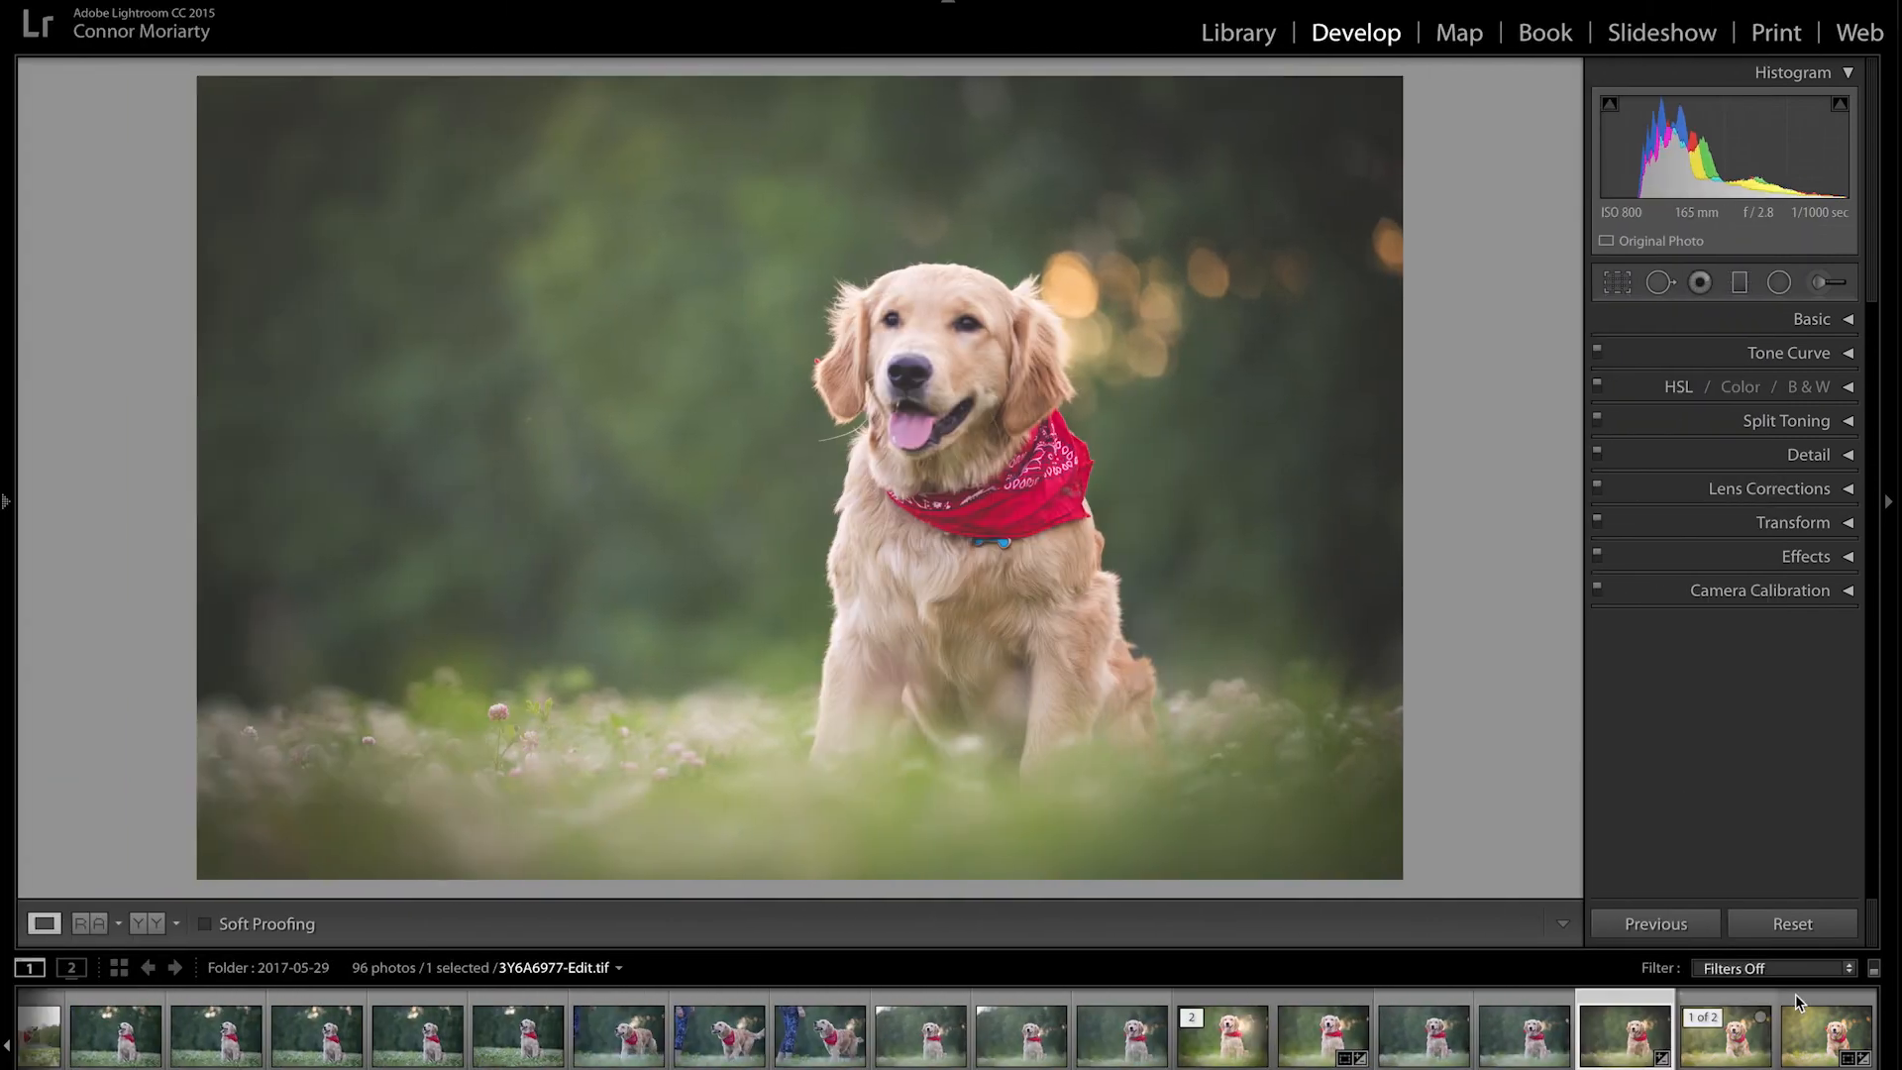
{"action": "left_click", "coordinate": [1813, 1030]}
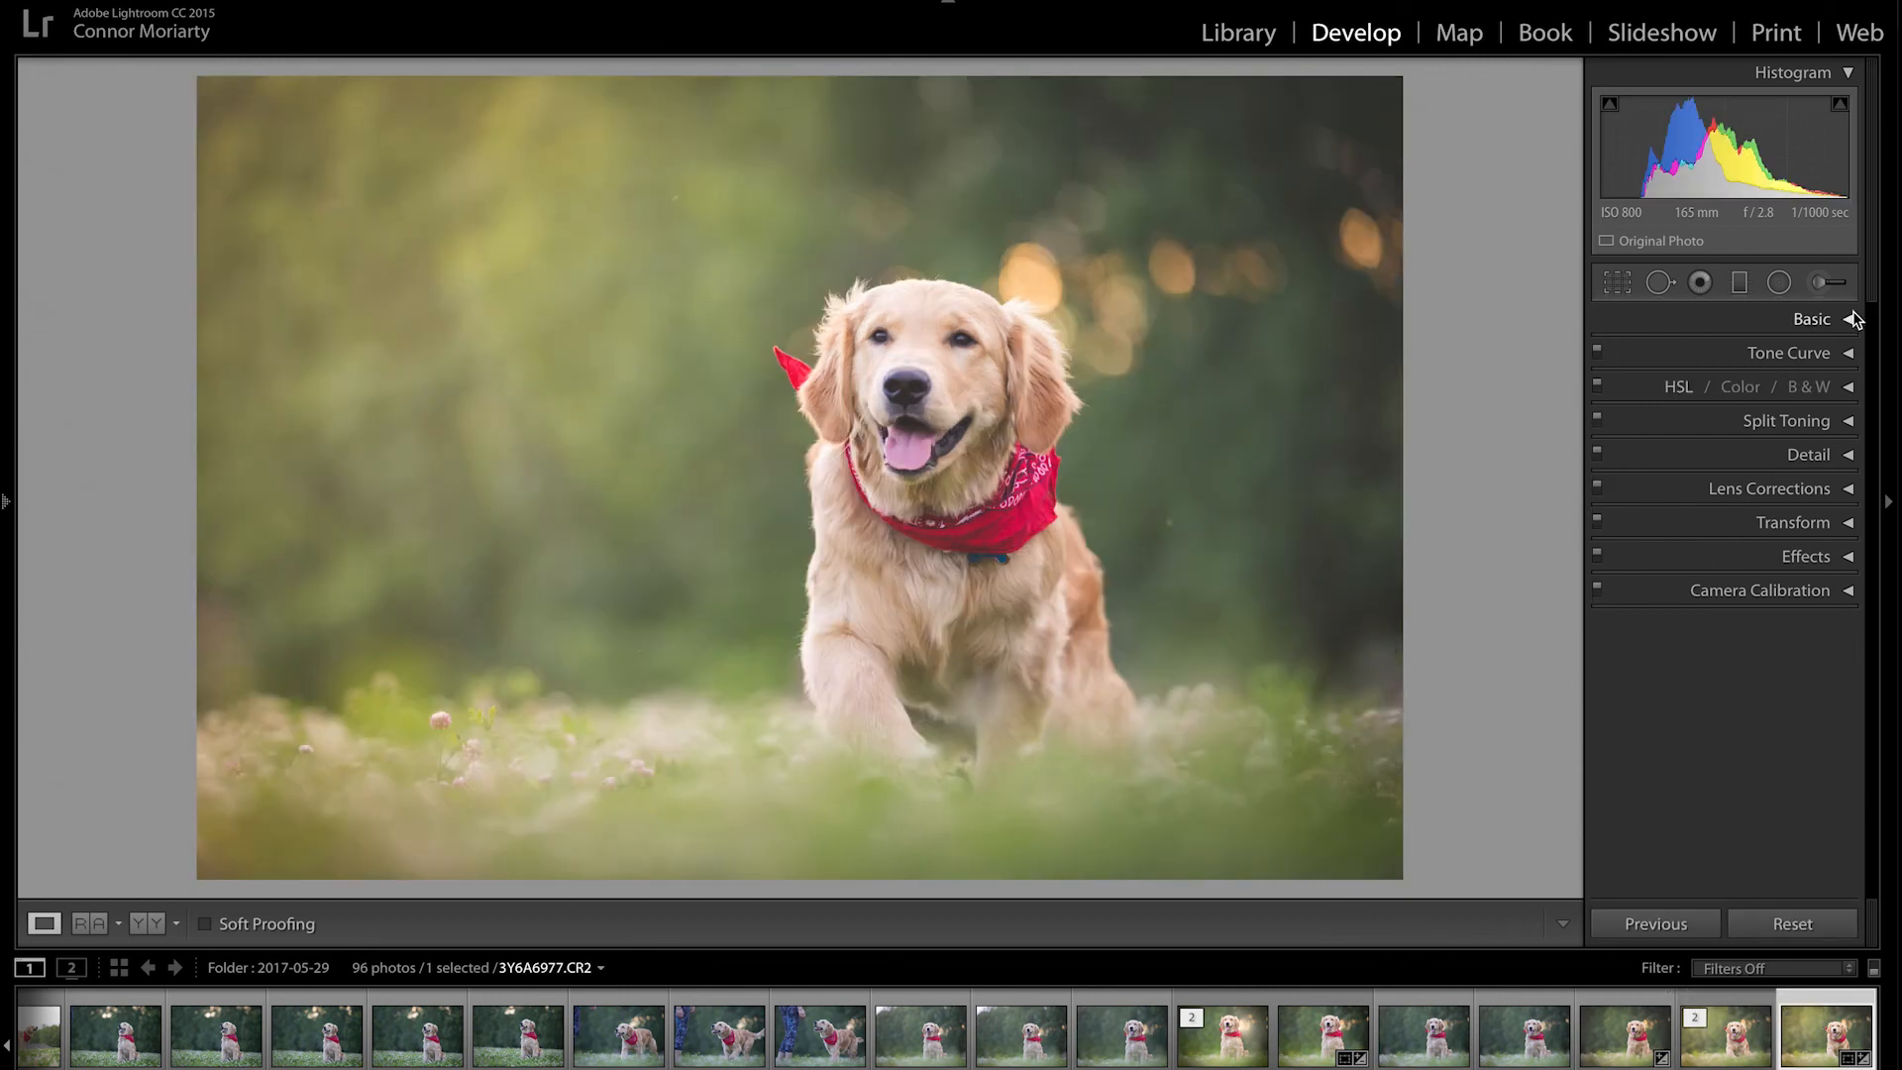
Step: With the clipping preview showing, set Exposure to +0.85 and Highlights to −8
{"action": "left_click", "coordinate": [1848, 322]}
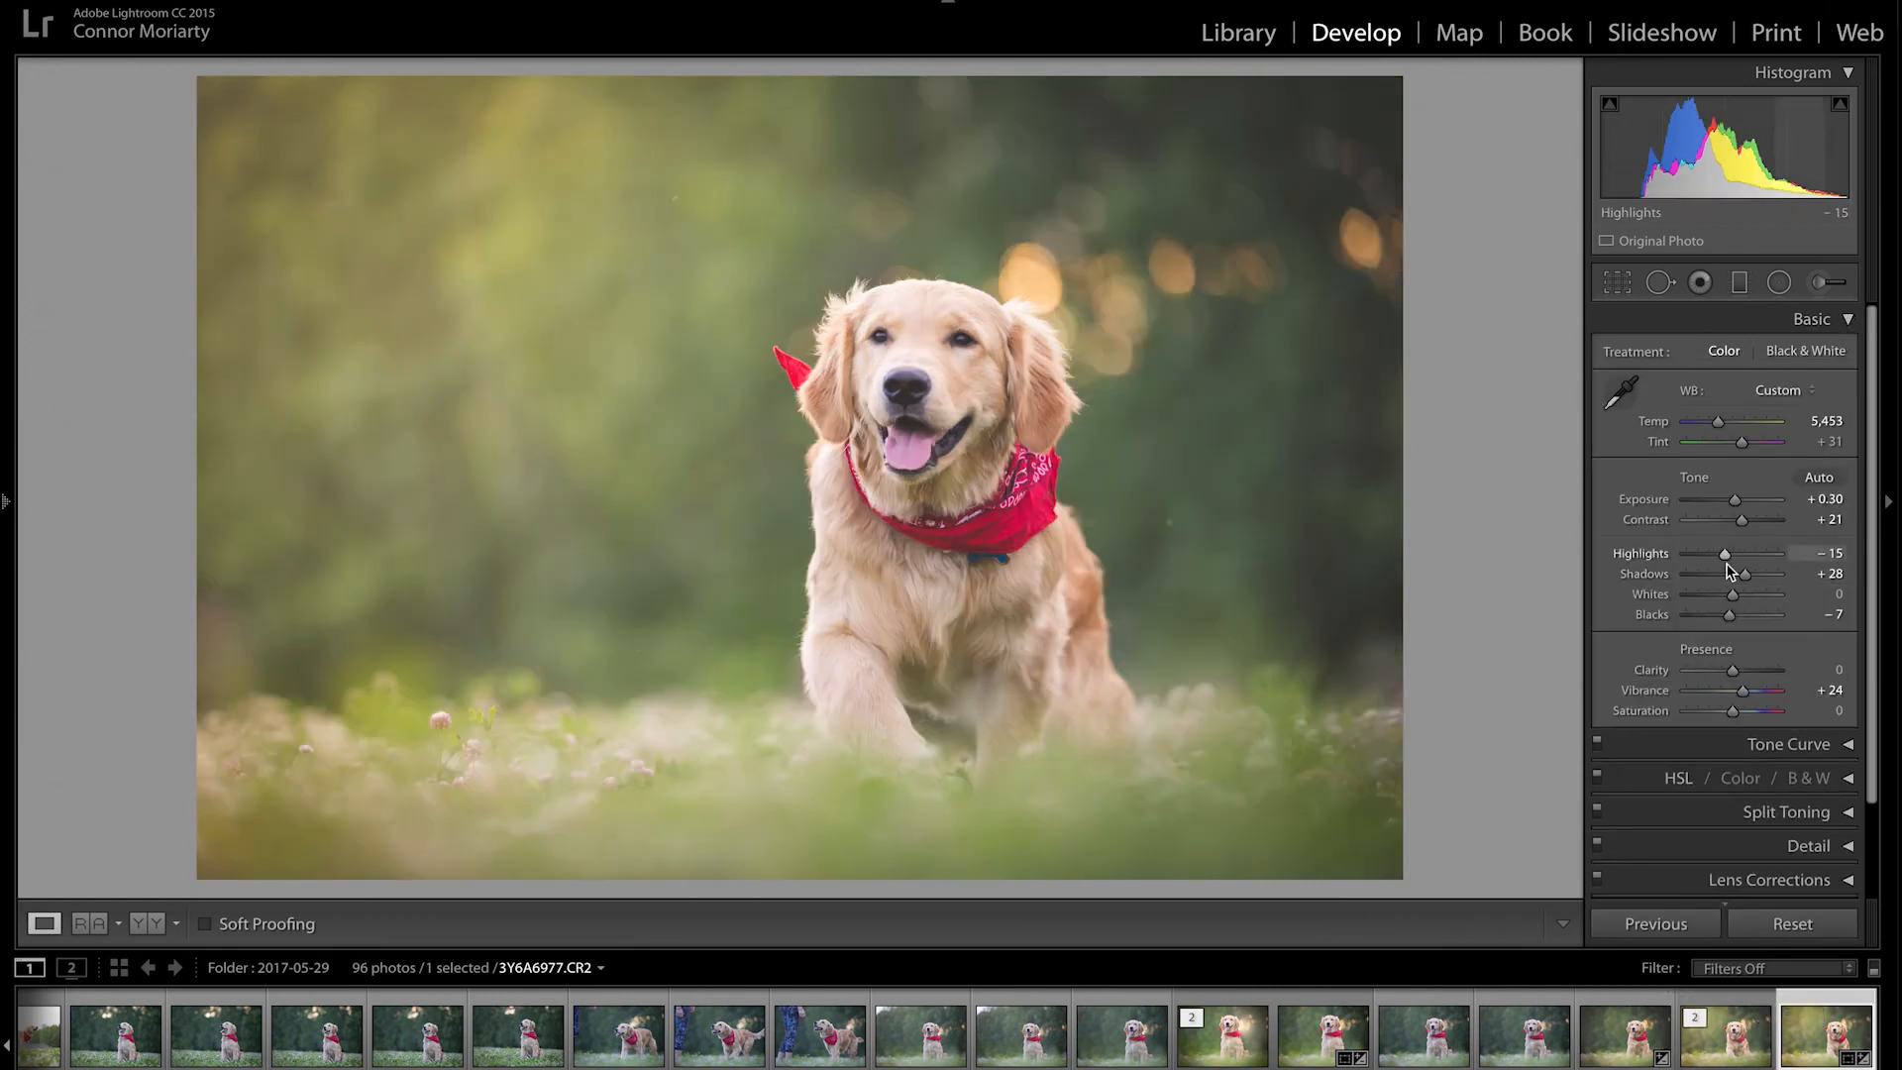
{"action": "key", "text": "alt"}
{"action": "left_click_drag", "start_coordinate": [1734, 499], "coordinate": [1768, 504]}
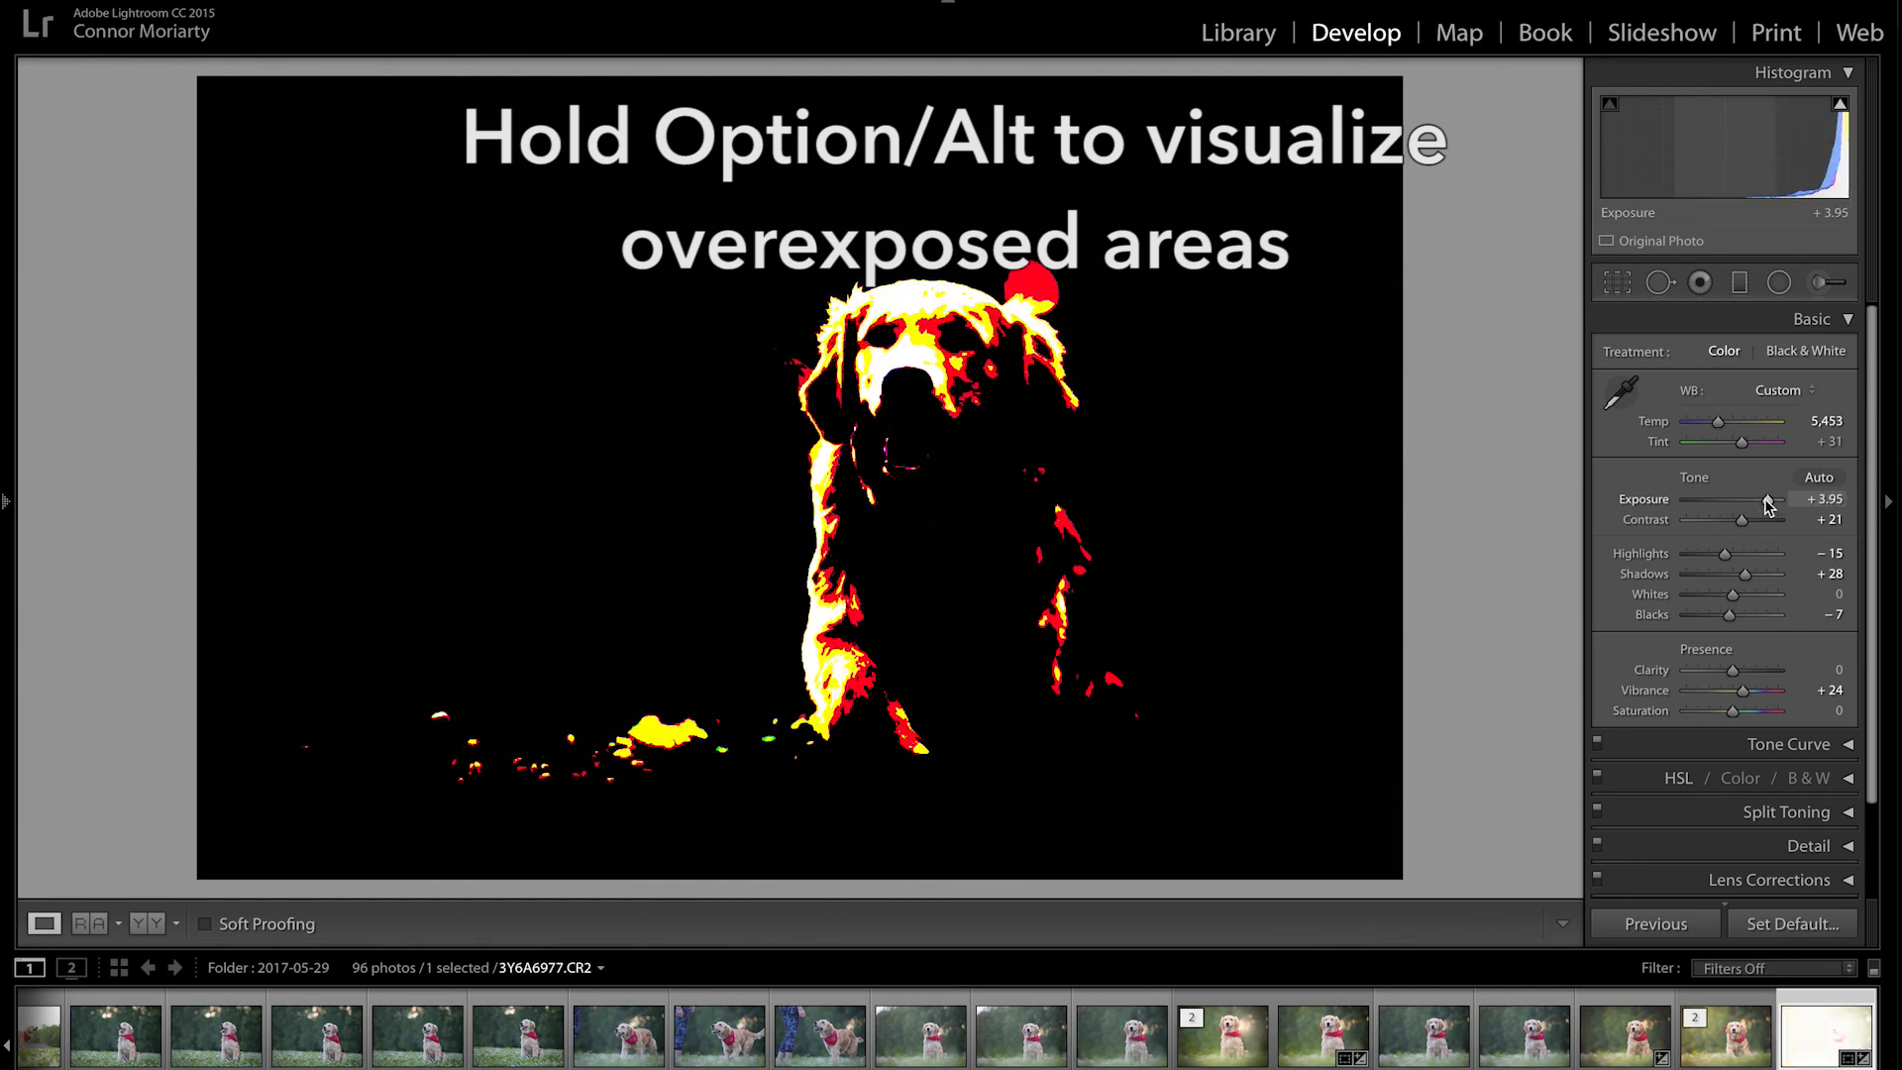
{"action": "left_click_drag", "start_coordinate": [1766, 500], "coordinate": [1739, 501]}
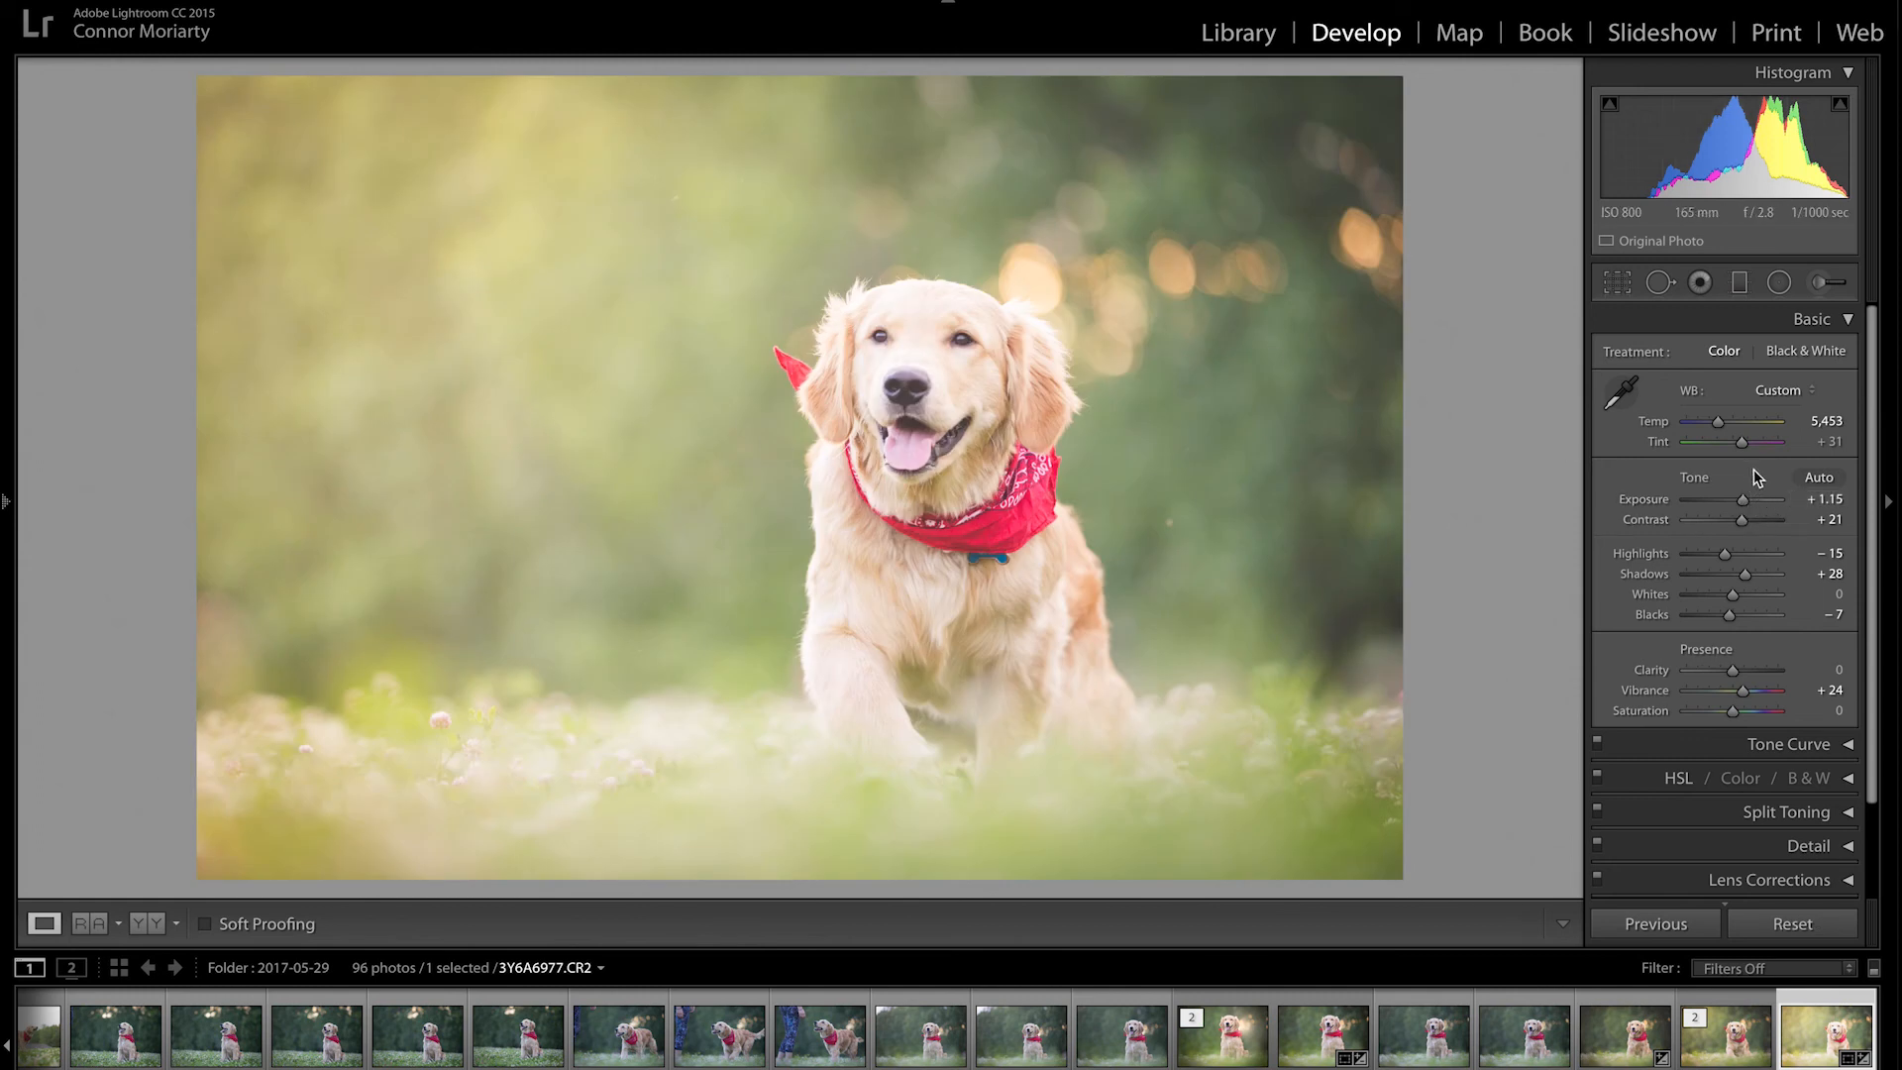
{"action": "left_click_drag", "start_coordinate": [1740, 497], "coordinate": [1736, 500]}
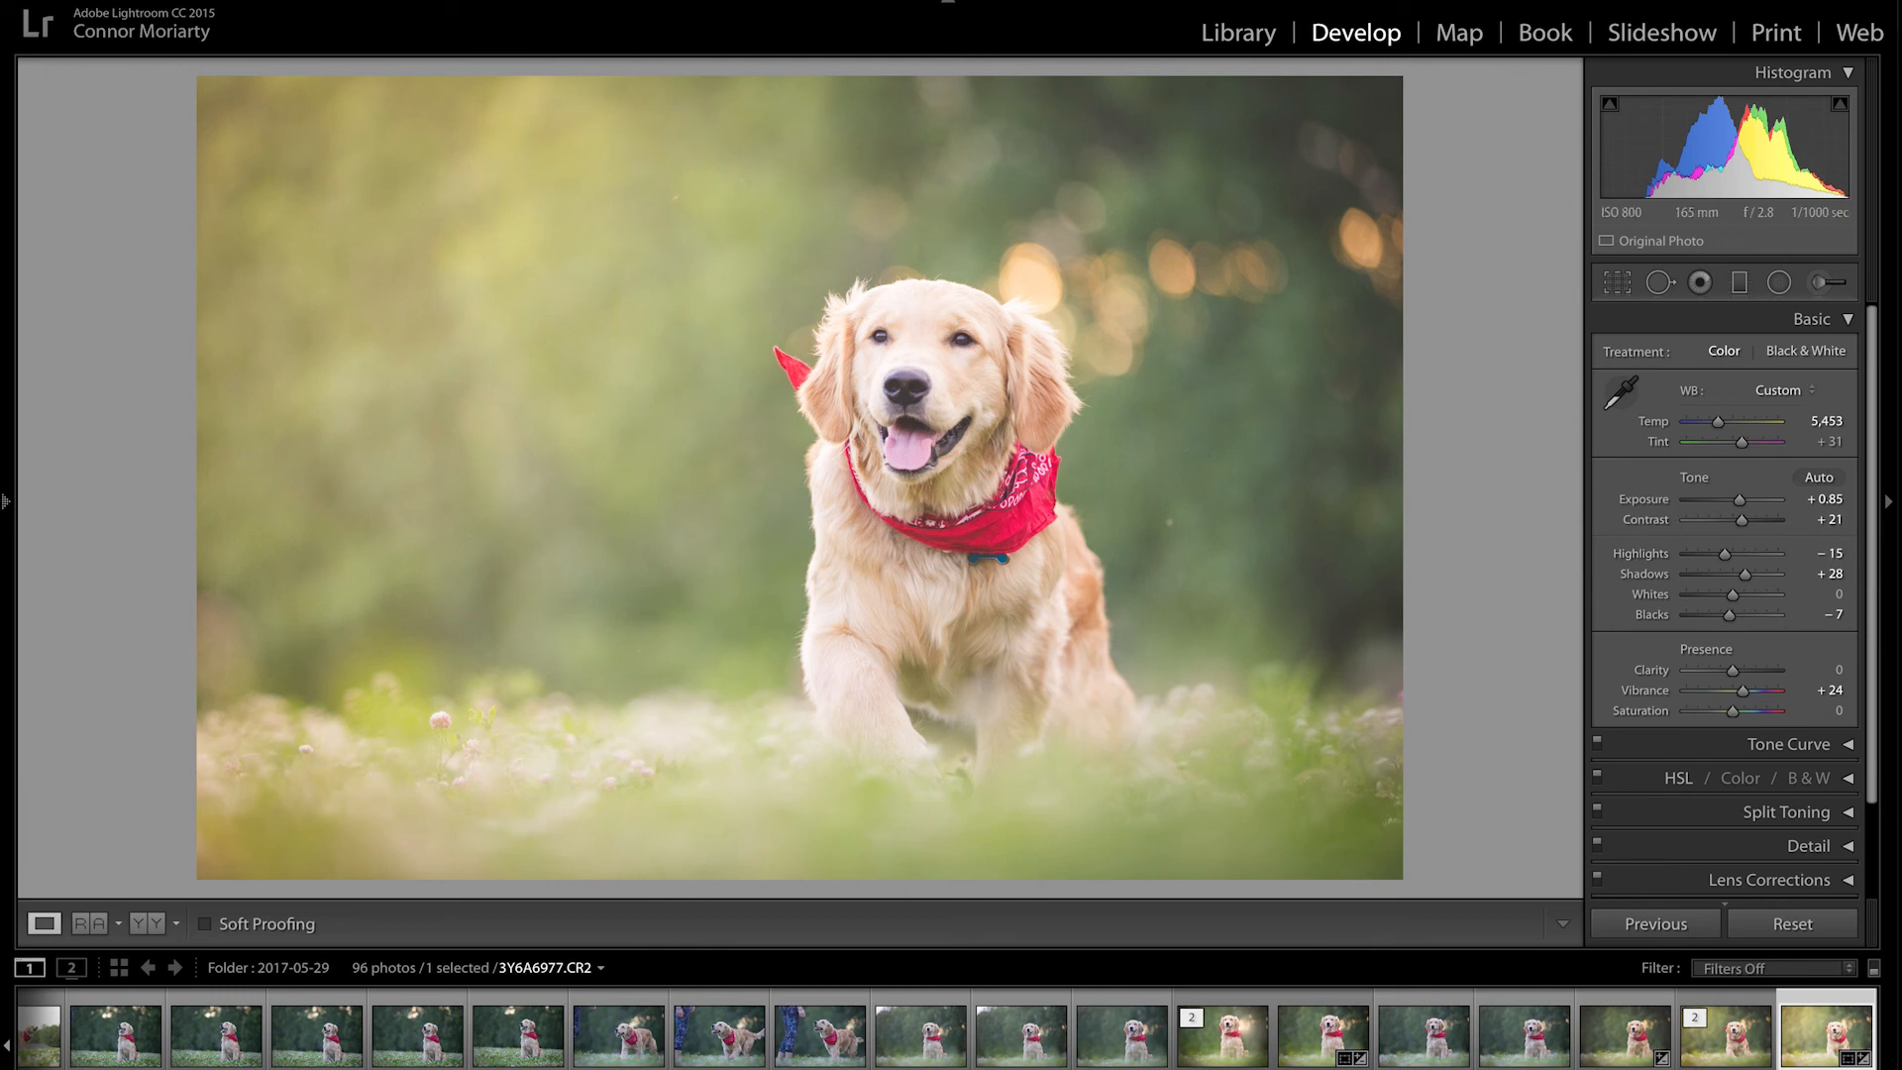
{"action": "key", "text": "alt"}
{"action": "mouse_move", "coordinate": [1727, 555]}
{"action": "left_mouse_down"}
{"action": "mouse_move", "coordinate": [1799, 560]}
{"action": "mouse_move", "coordinate": [1732, 555]}
{"action": "left_mouse_up"}
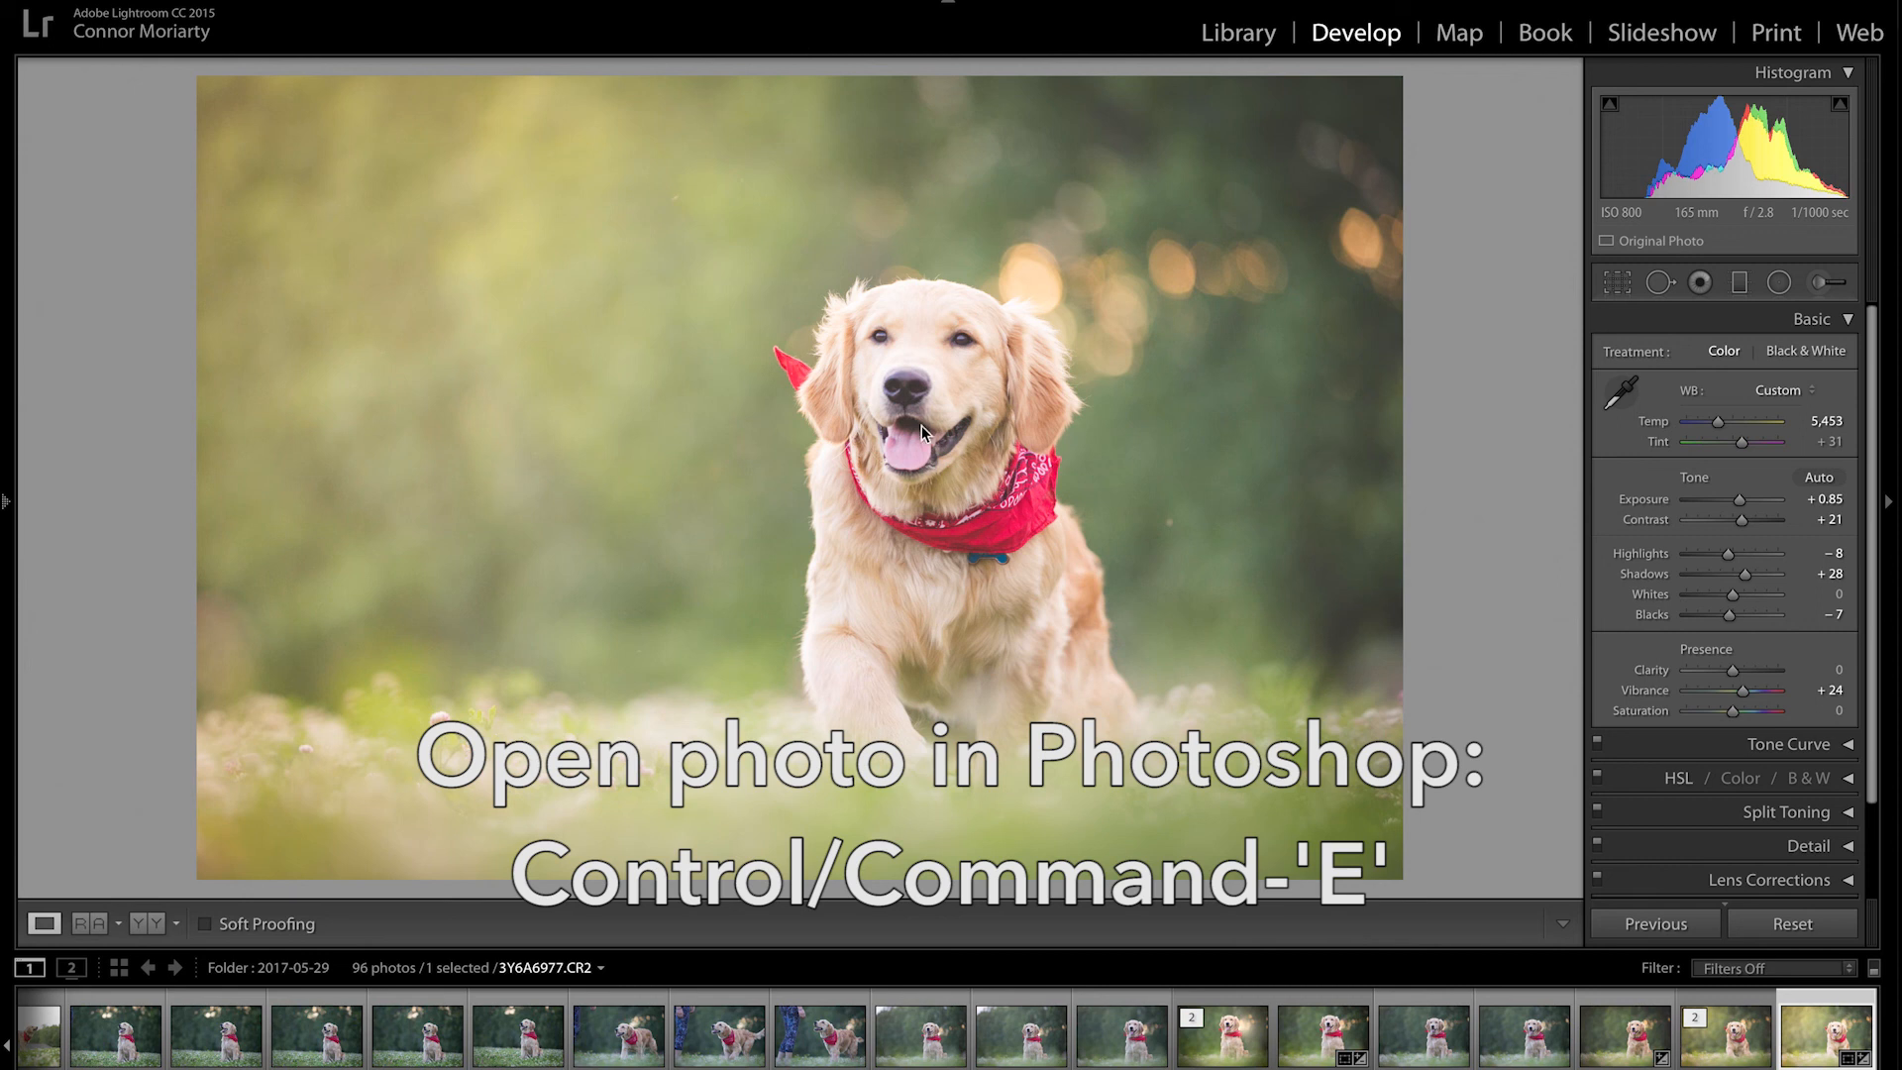
{"action": "key", "text": "ctrl+e"}
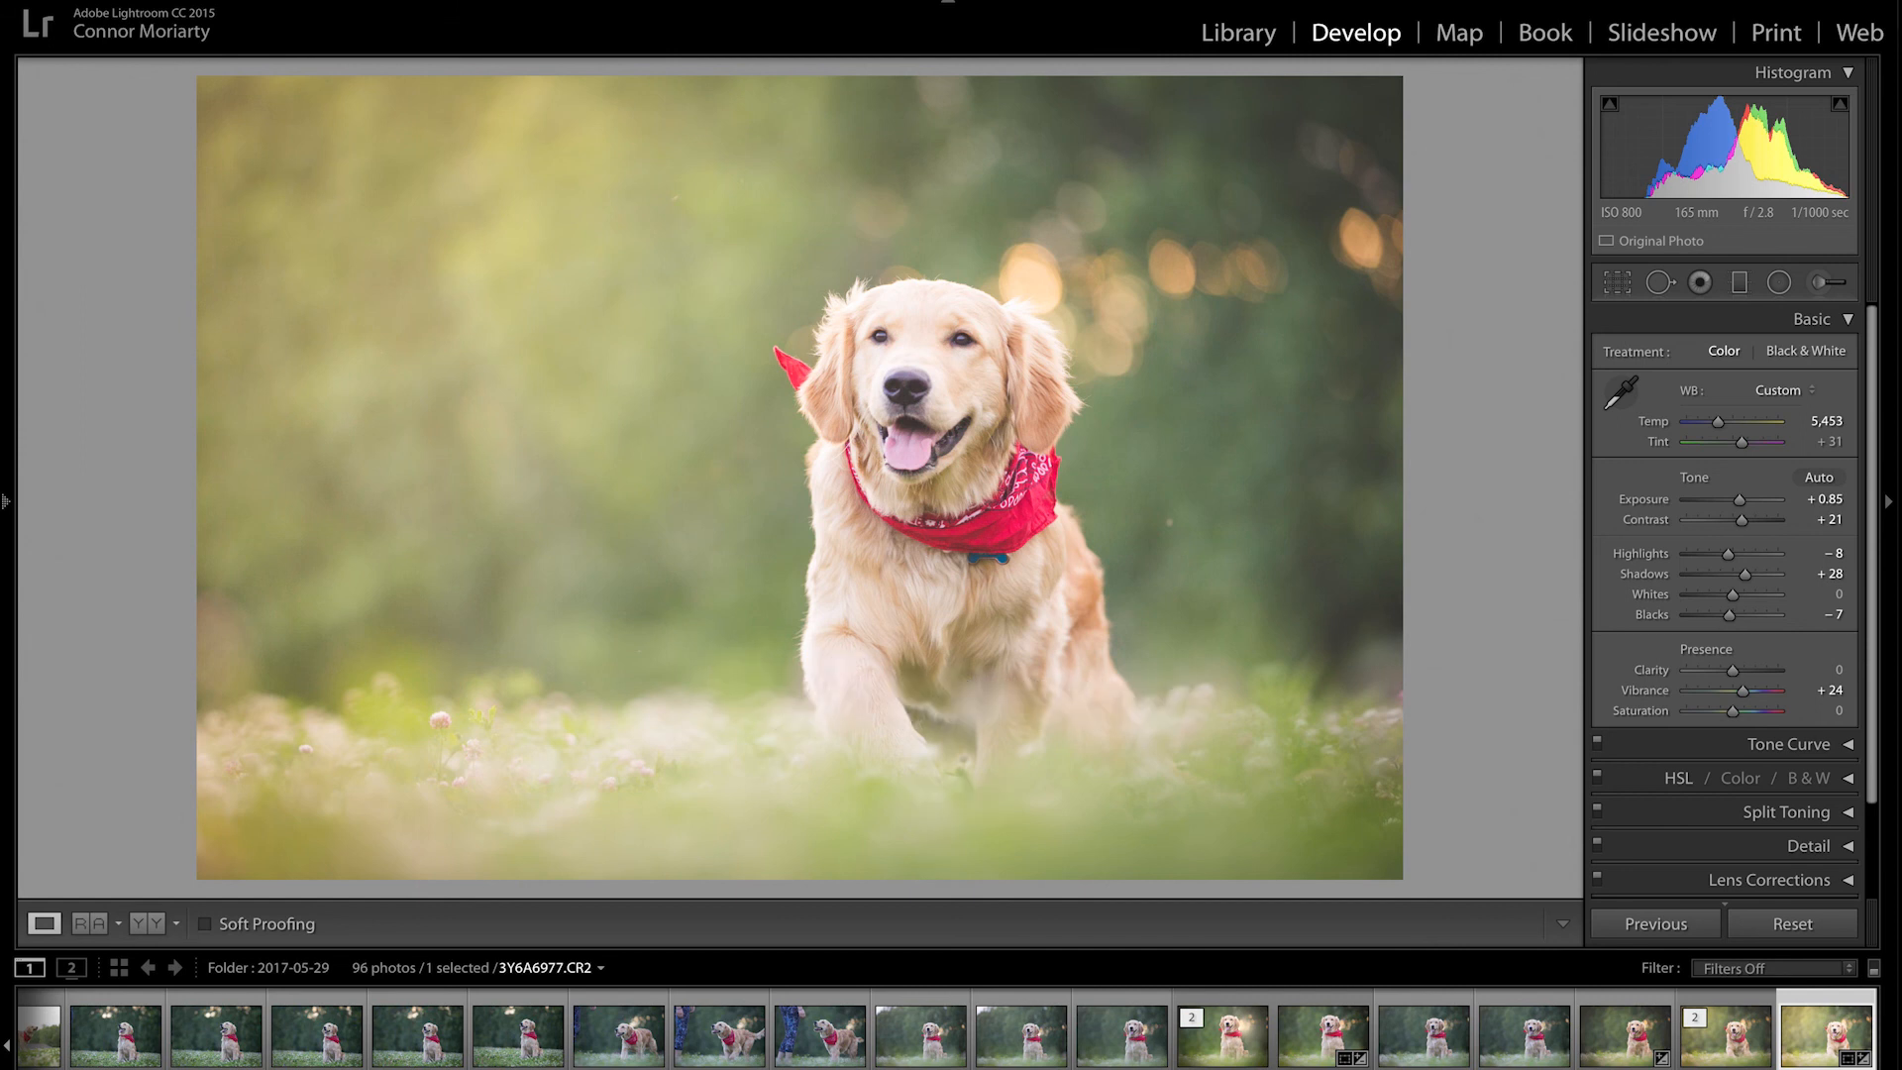
{"action": "key", "text": "f"}
{"action": "key", "text": "y"}
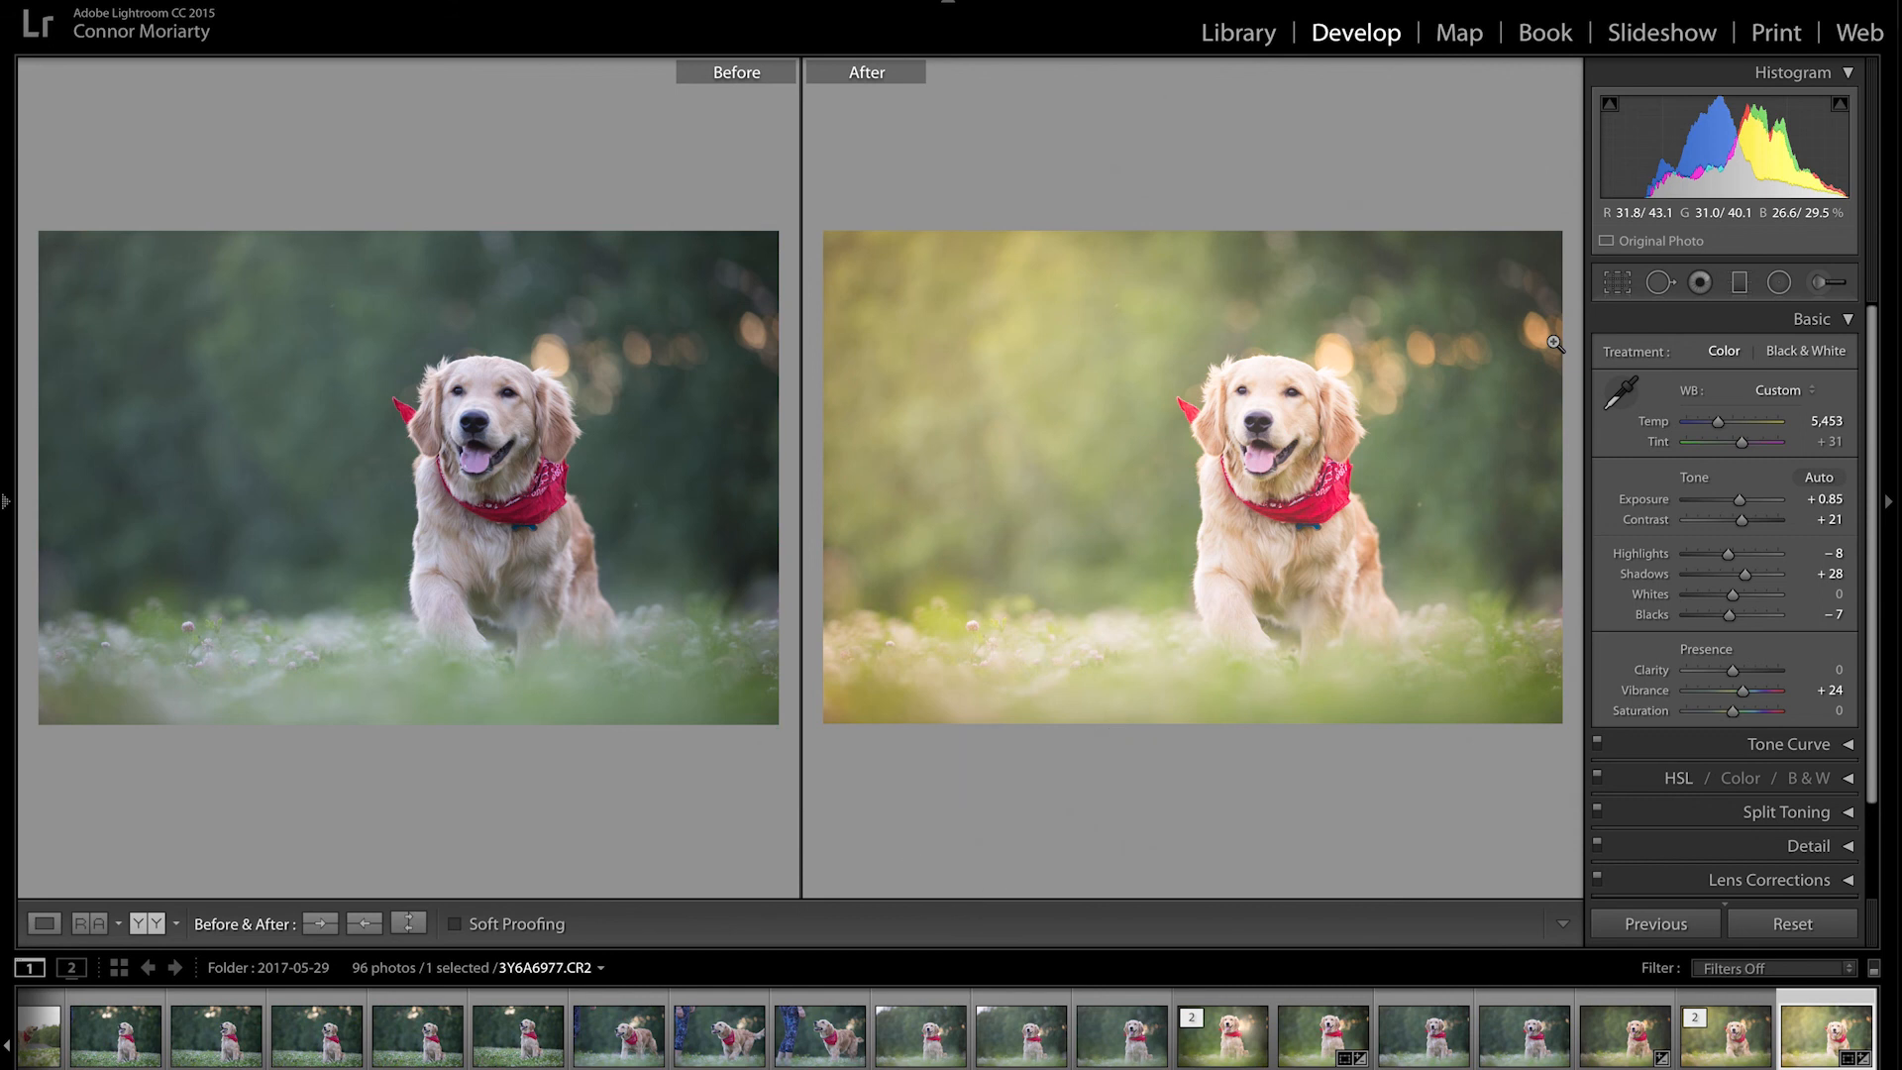
{"action": "key", "text": "y"}
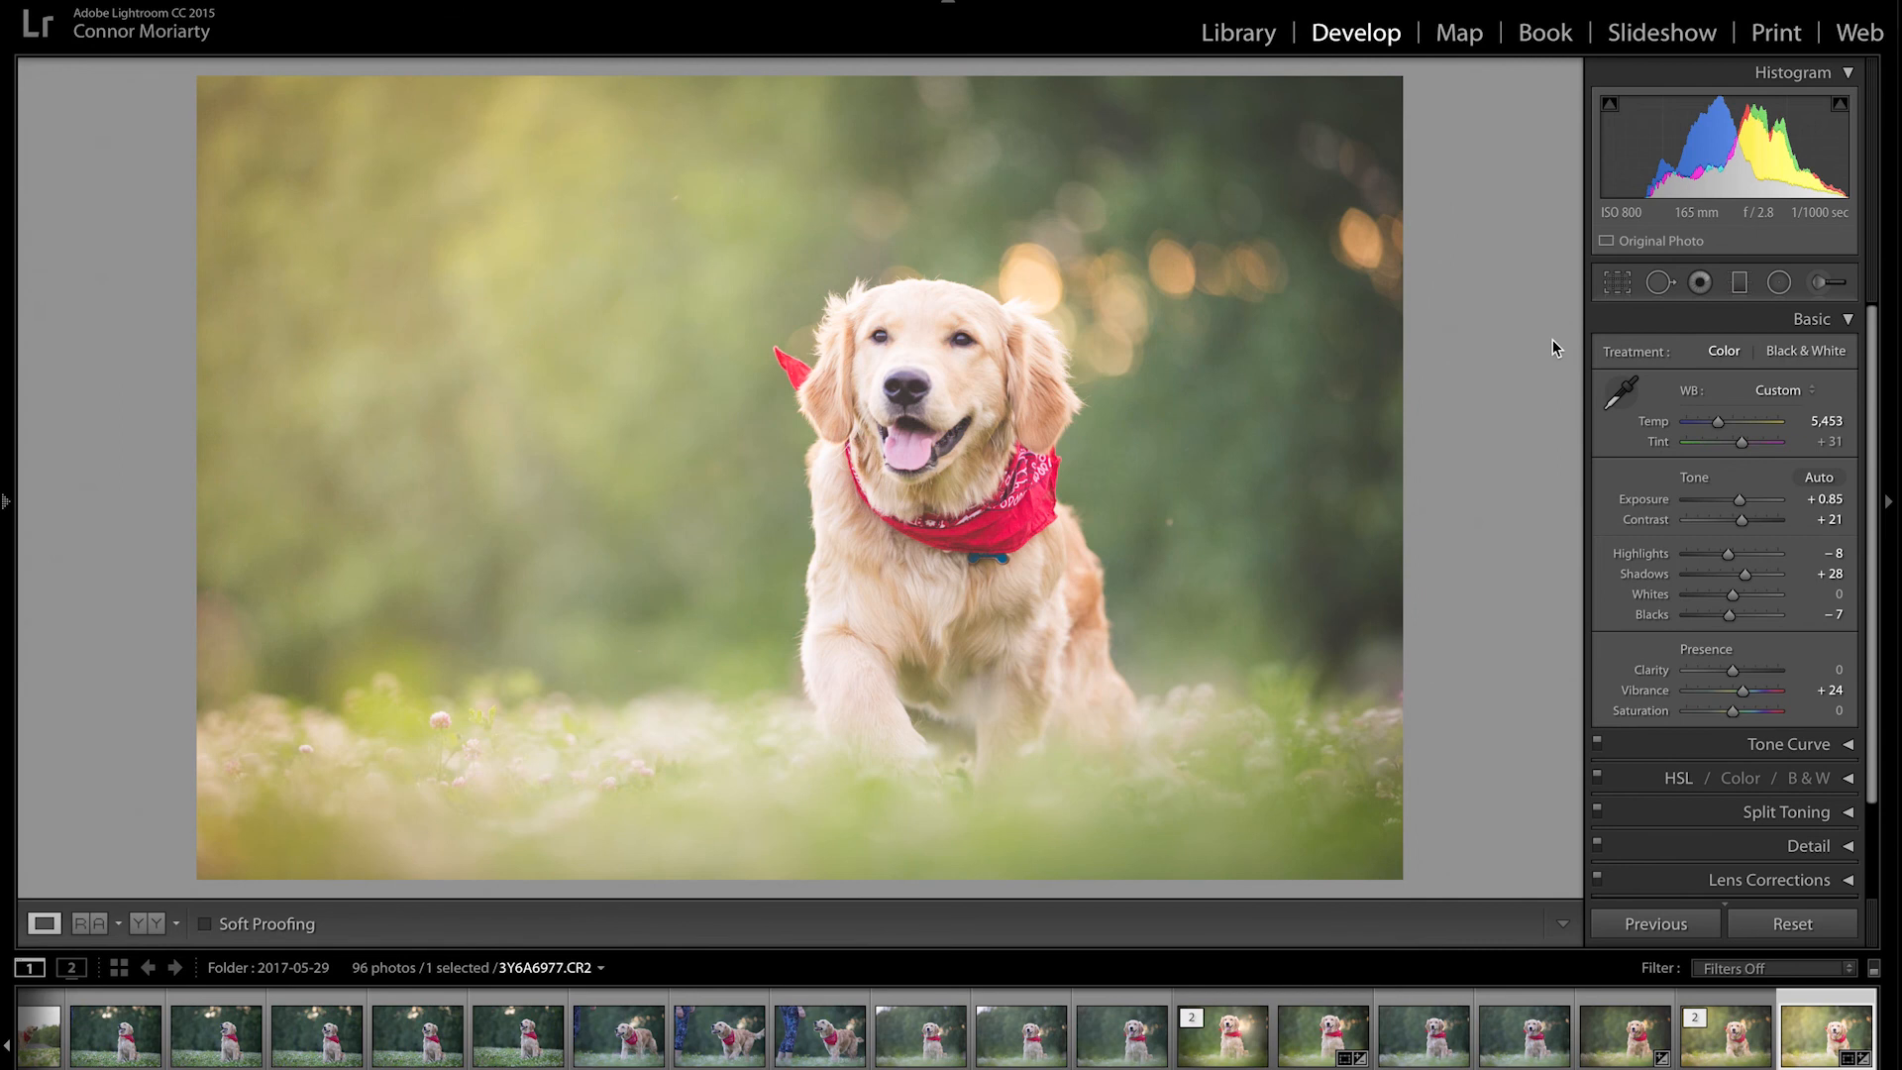
{"action": "key", "text": "shift"}
{"action": "key", "text": "shift+y"}
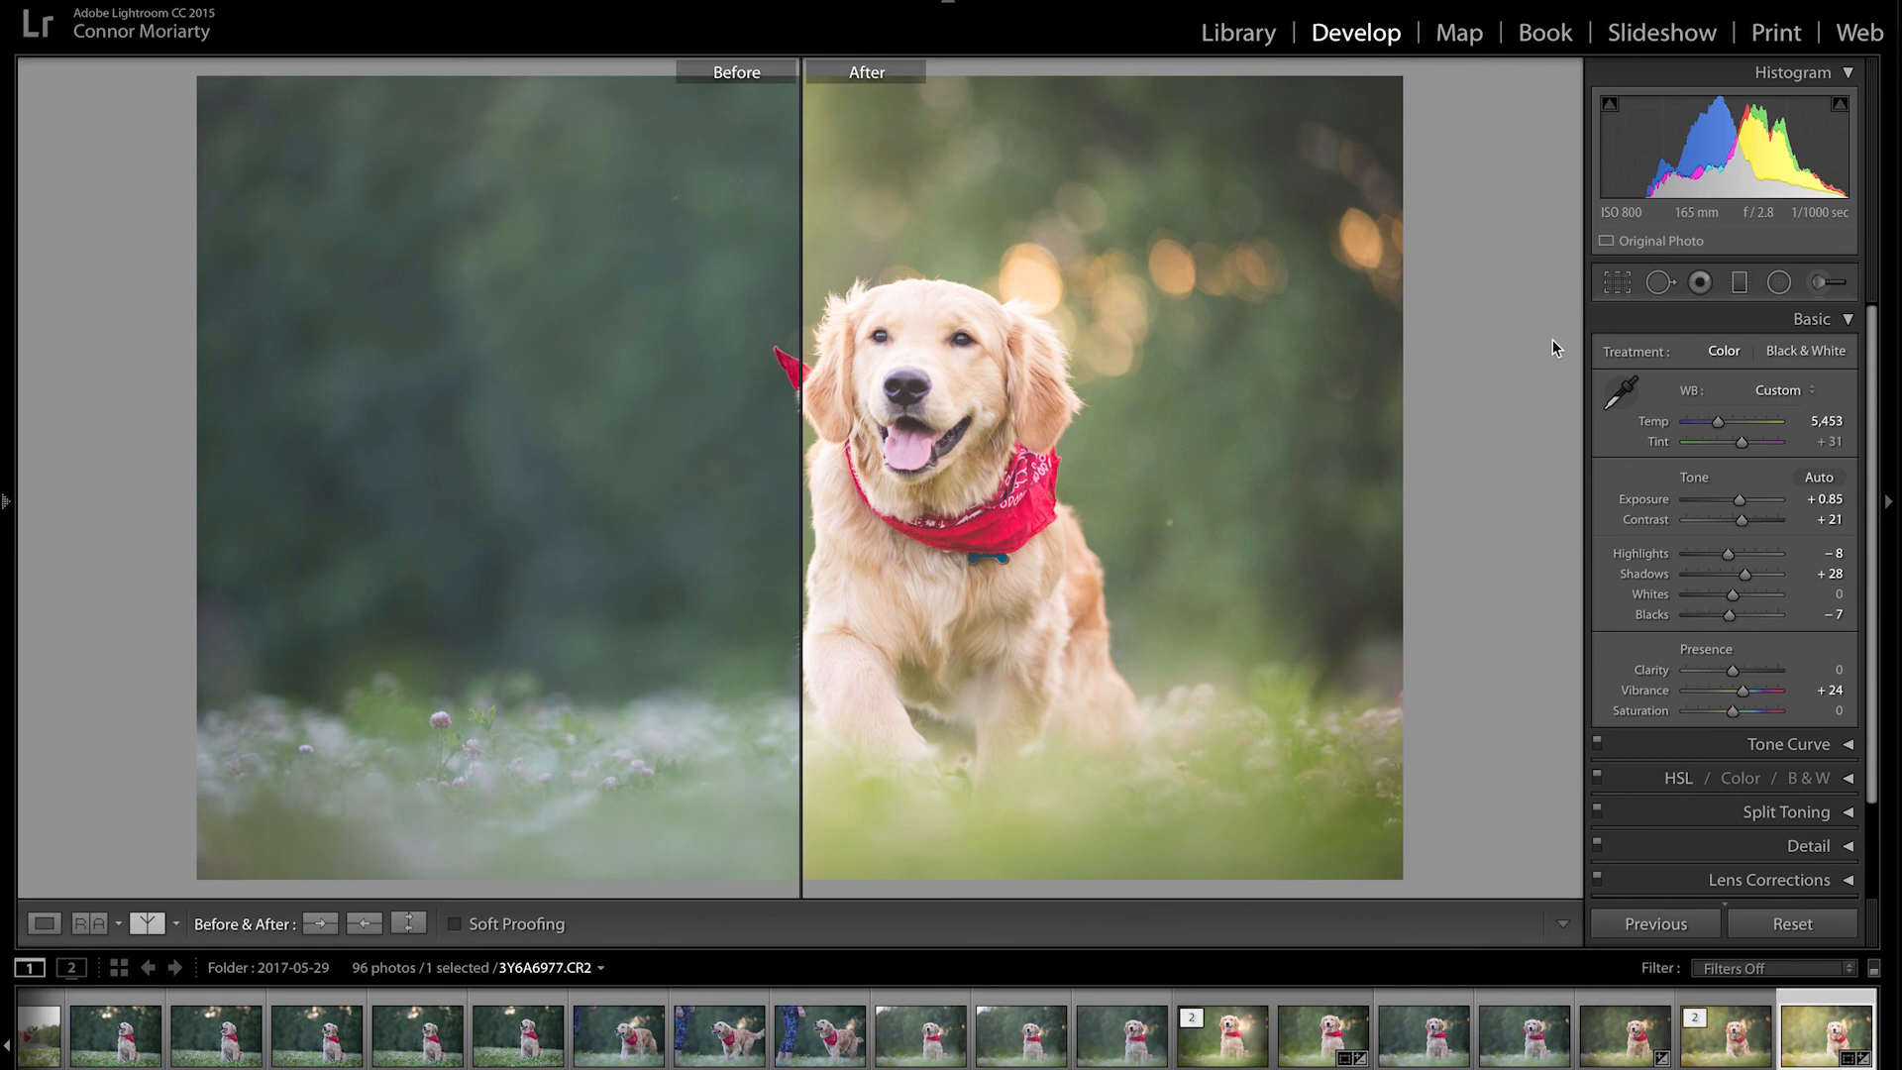
{"action": "key", "text": "y"}
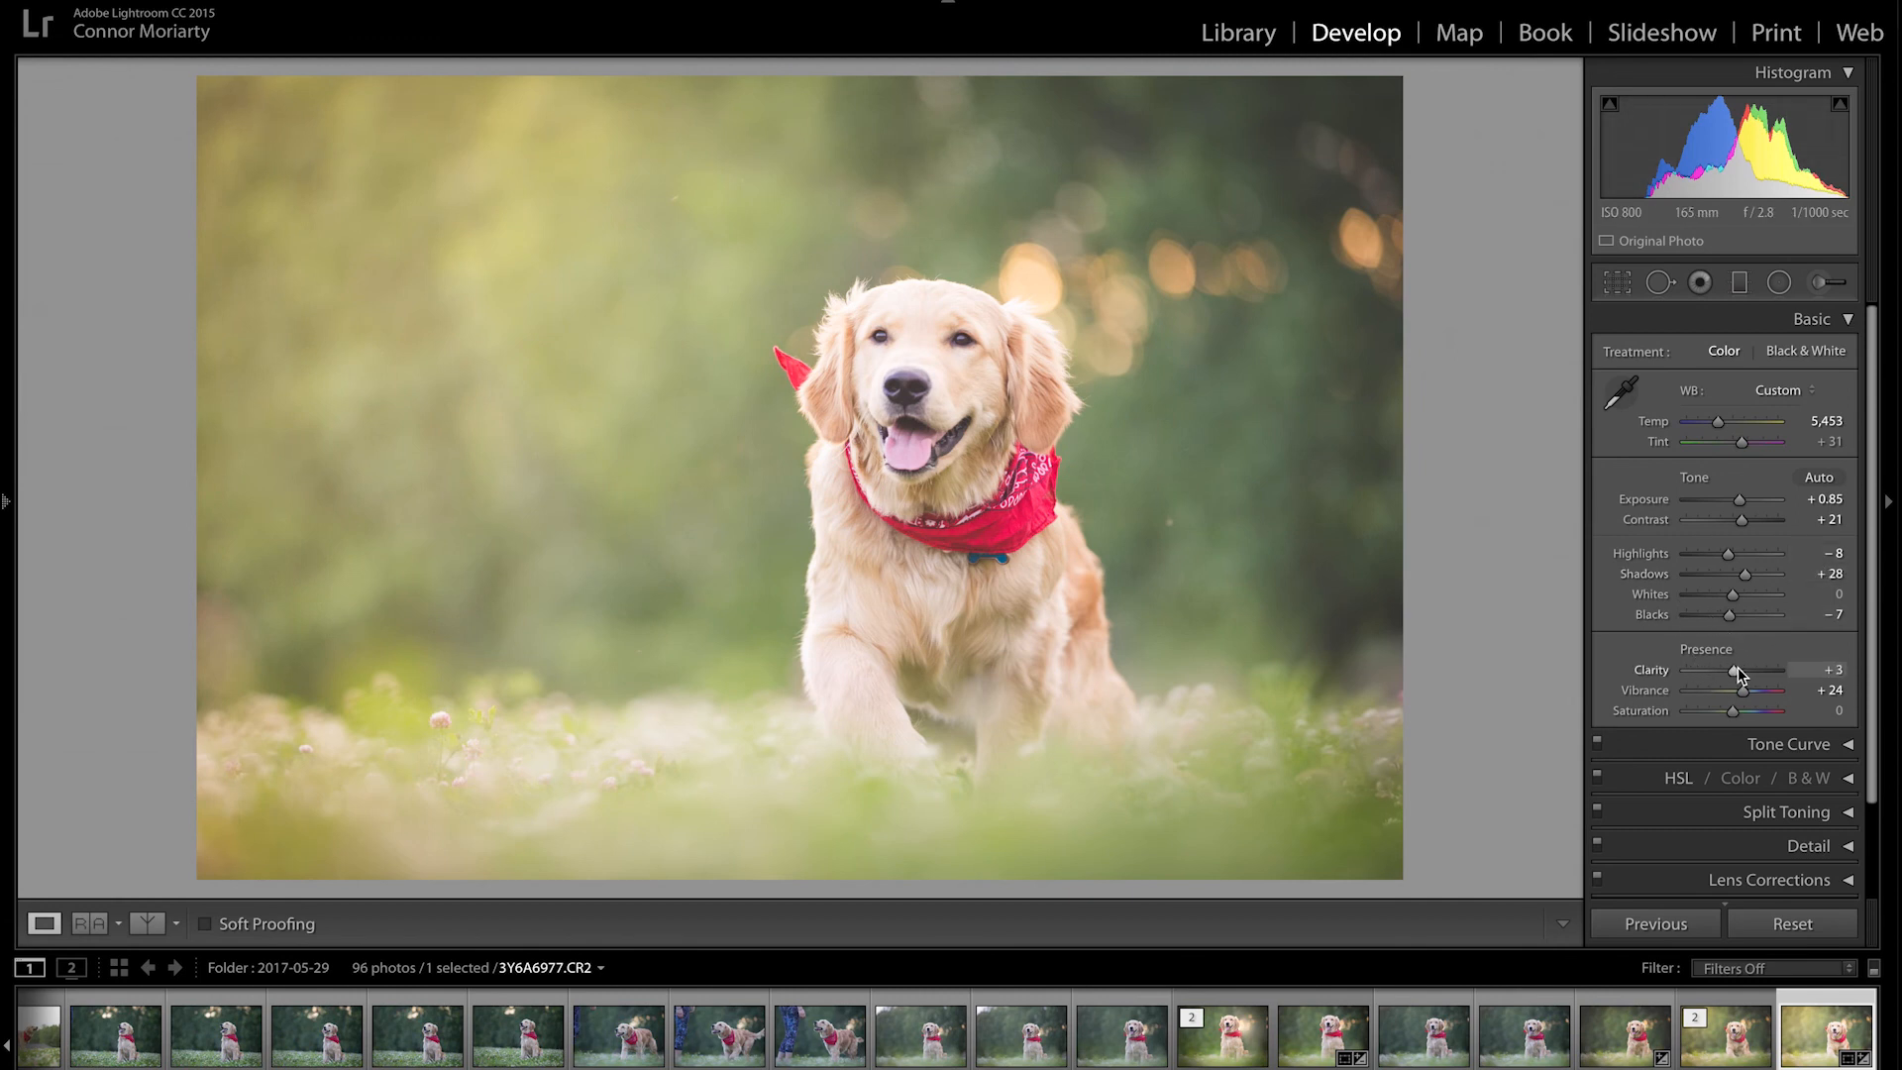
{"action": "left_click_drag", "start_coordinate": [1734, 671], "coordinate": [1777, 668]}
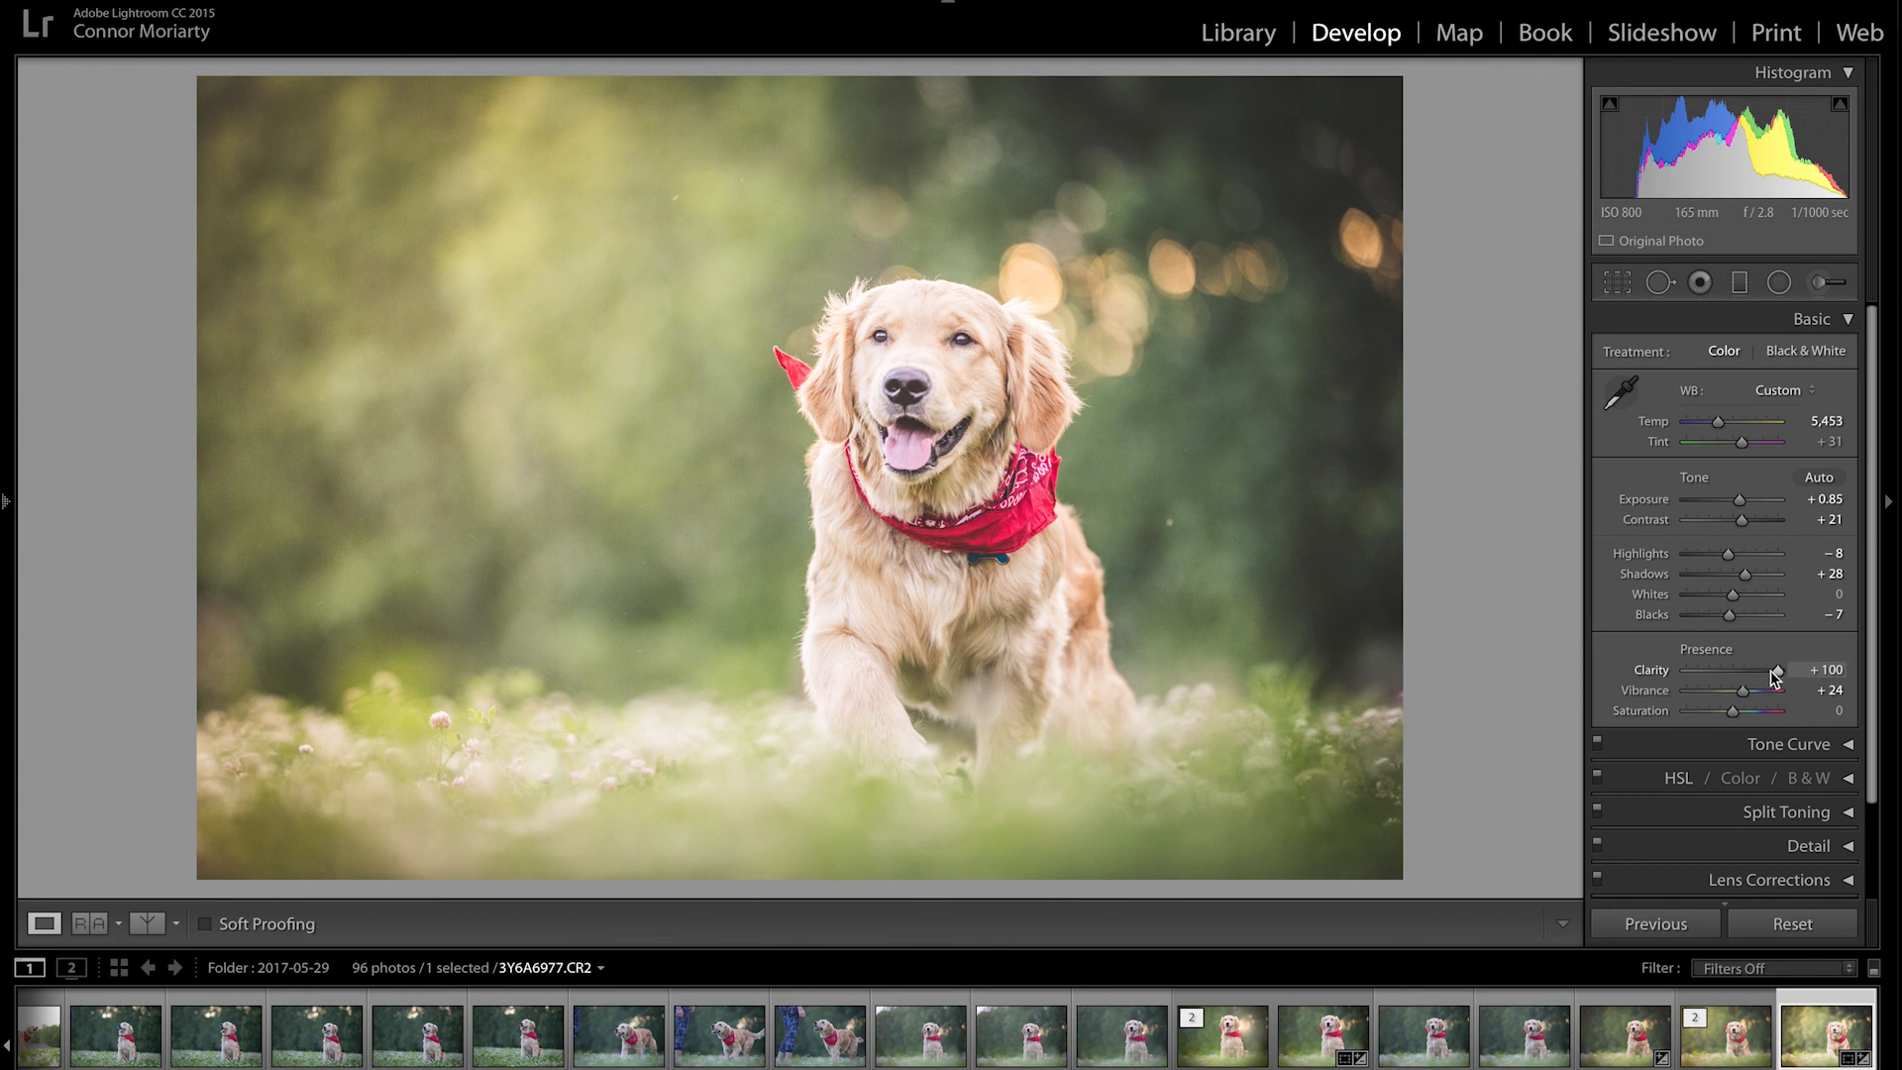
{"action": "left_click_drag", "start_coordinate": [1777, 673], "coordinate": [1732, 674]}
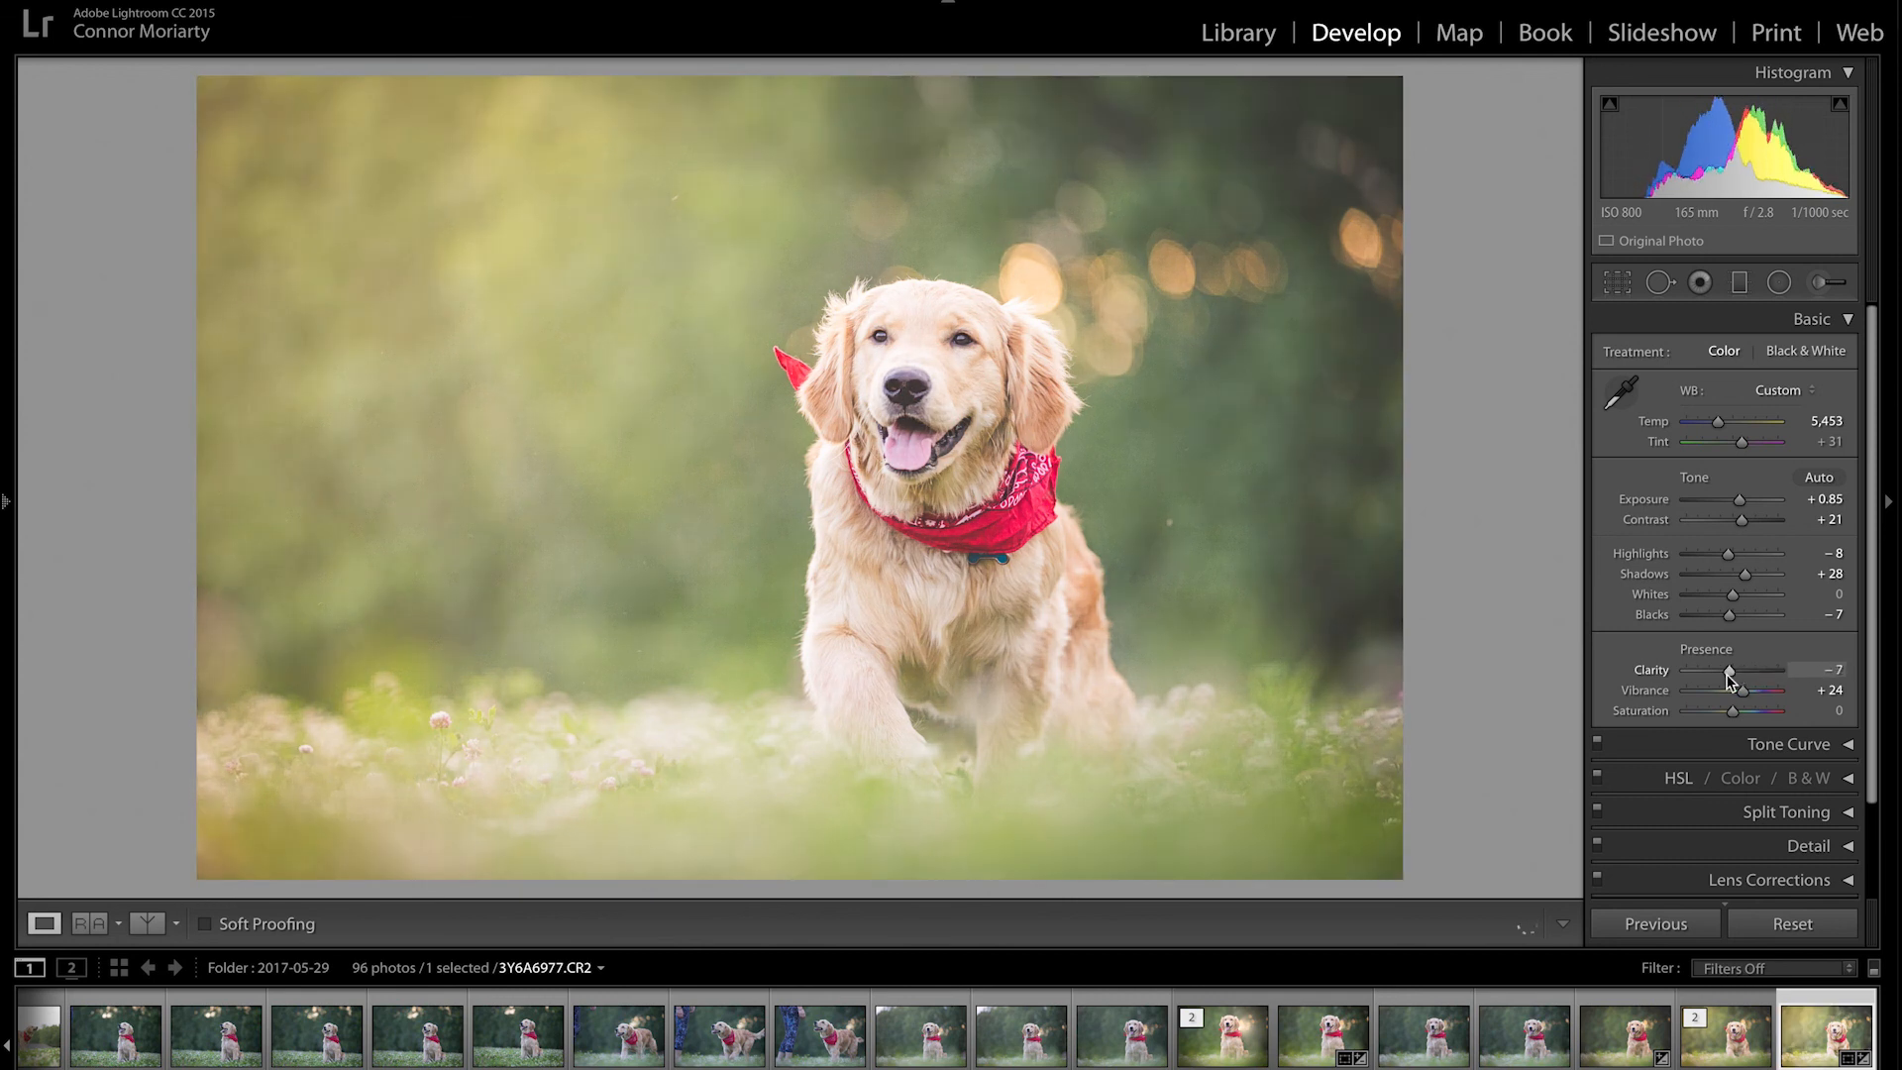
{"action": "mouse_move", "coordinate": [1733, 672]}
{"action": "left_mouse_down"}
{"action": "mouse_move", "coordinate": [1765, 673]}
{"action": "mouse_move", "coordinate": [1730, 674]}
{"action": "left_mouse_up"}
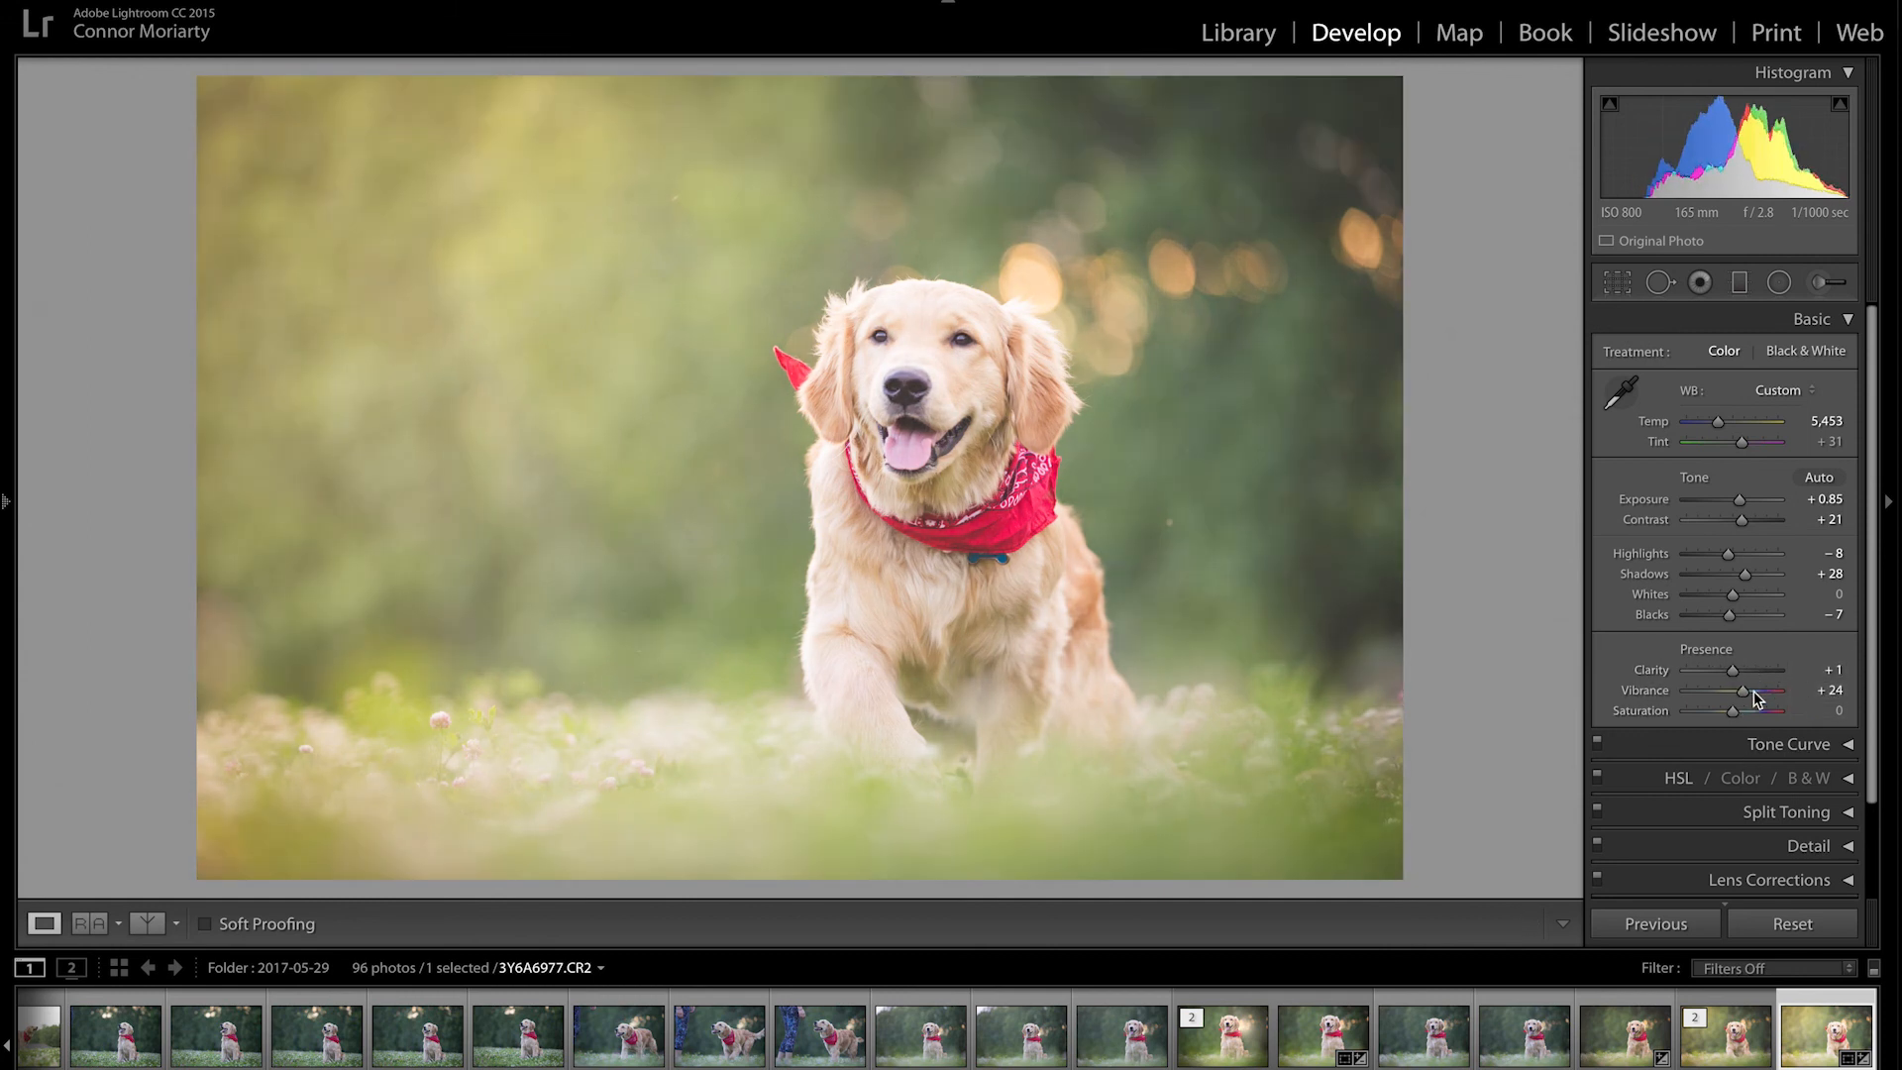
{"action": "left_click", "coordinate": [1767, 672]}
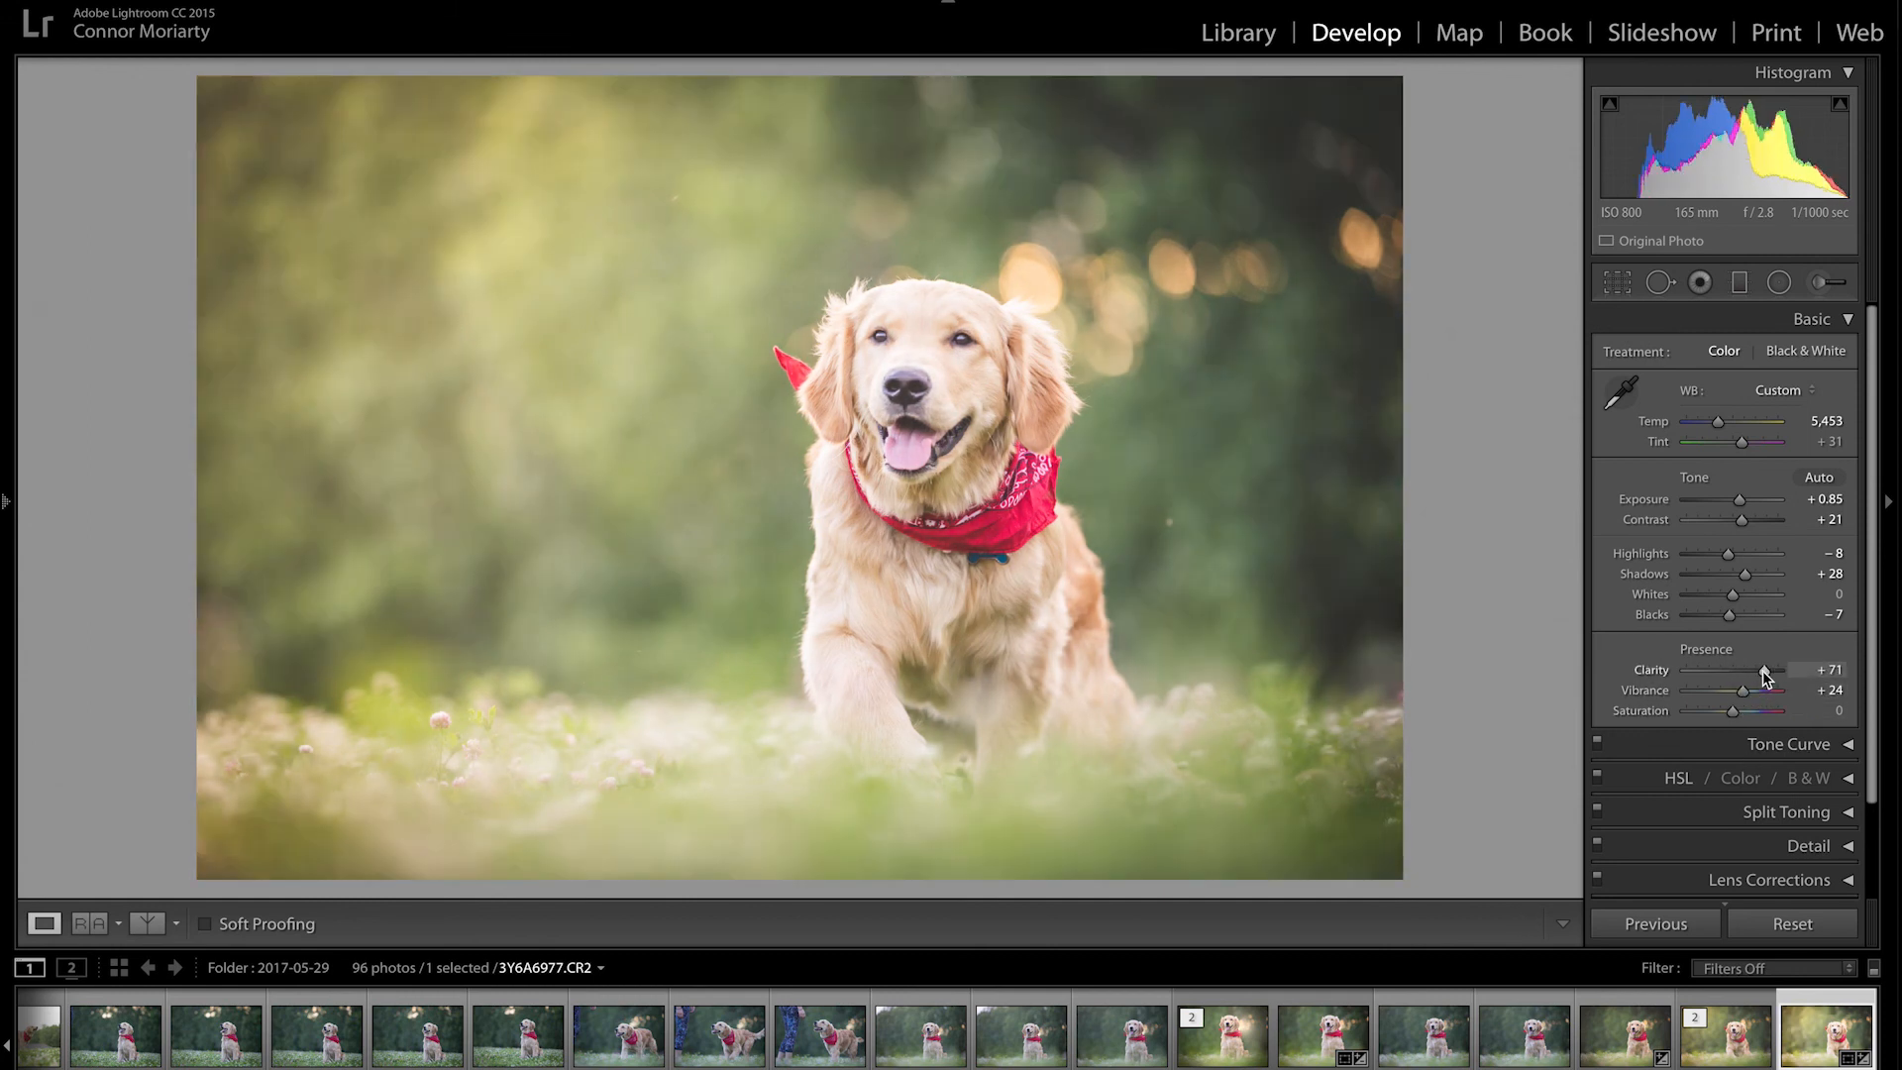
{"action": "double_click", "coordinate": [1762, 669]}
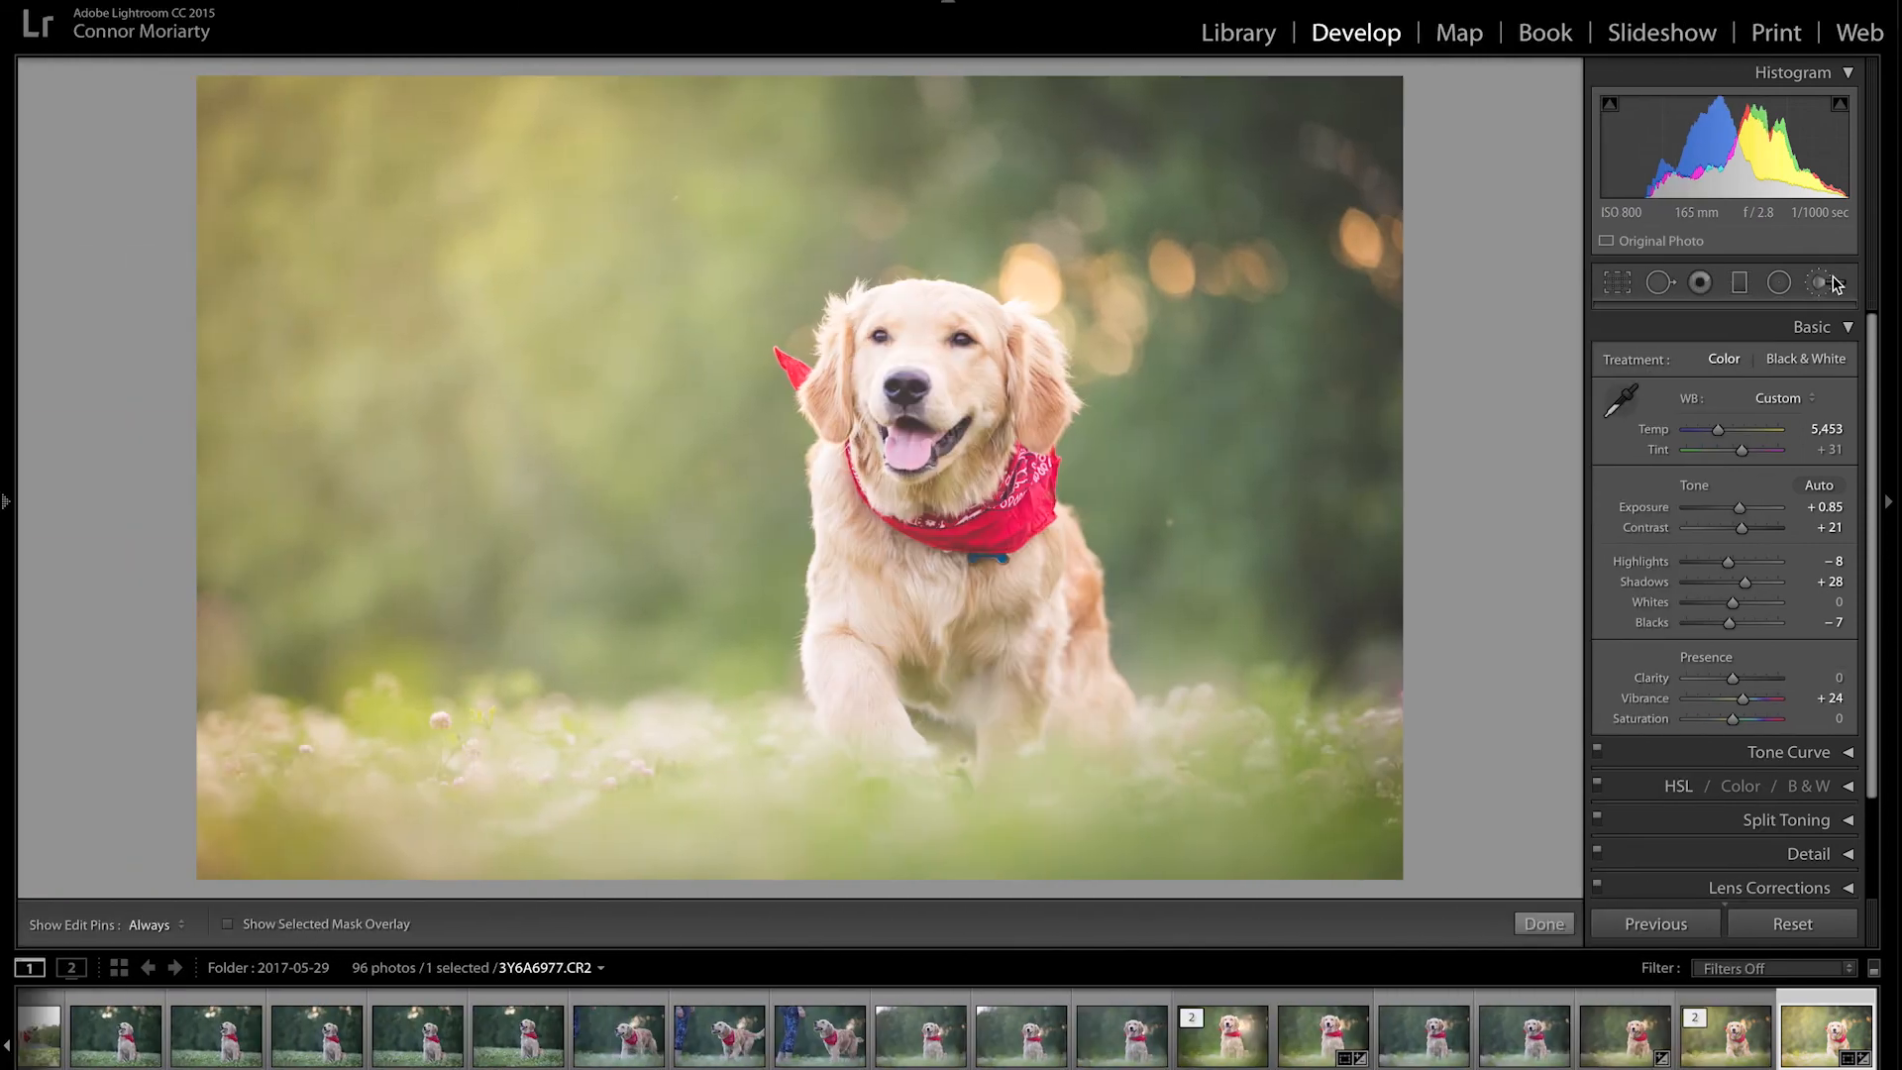
Step: Paint trial +2.35 exposure brush strokes over the left and right background, then delete them
{"action": "left_click", "coordinate": [1833, 283]}
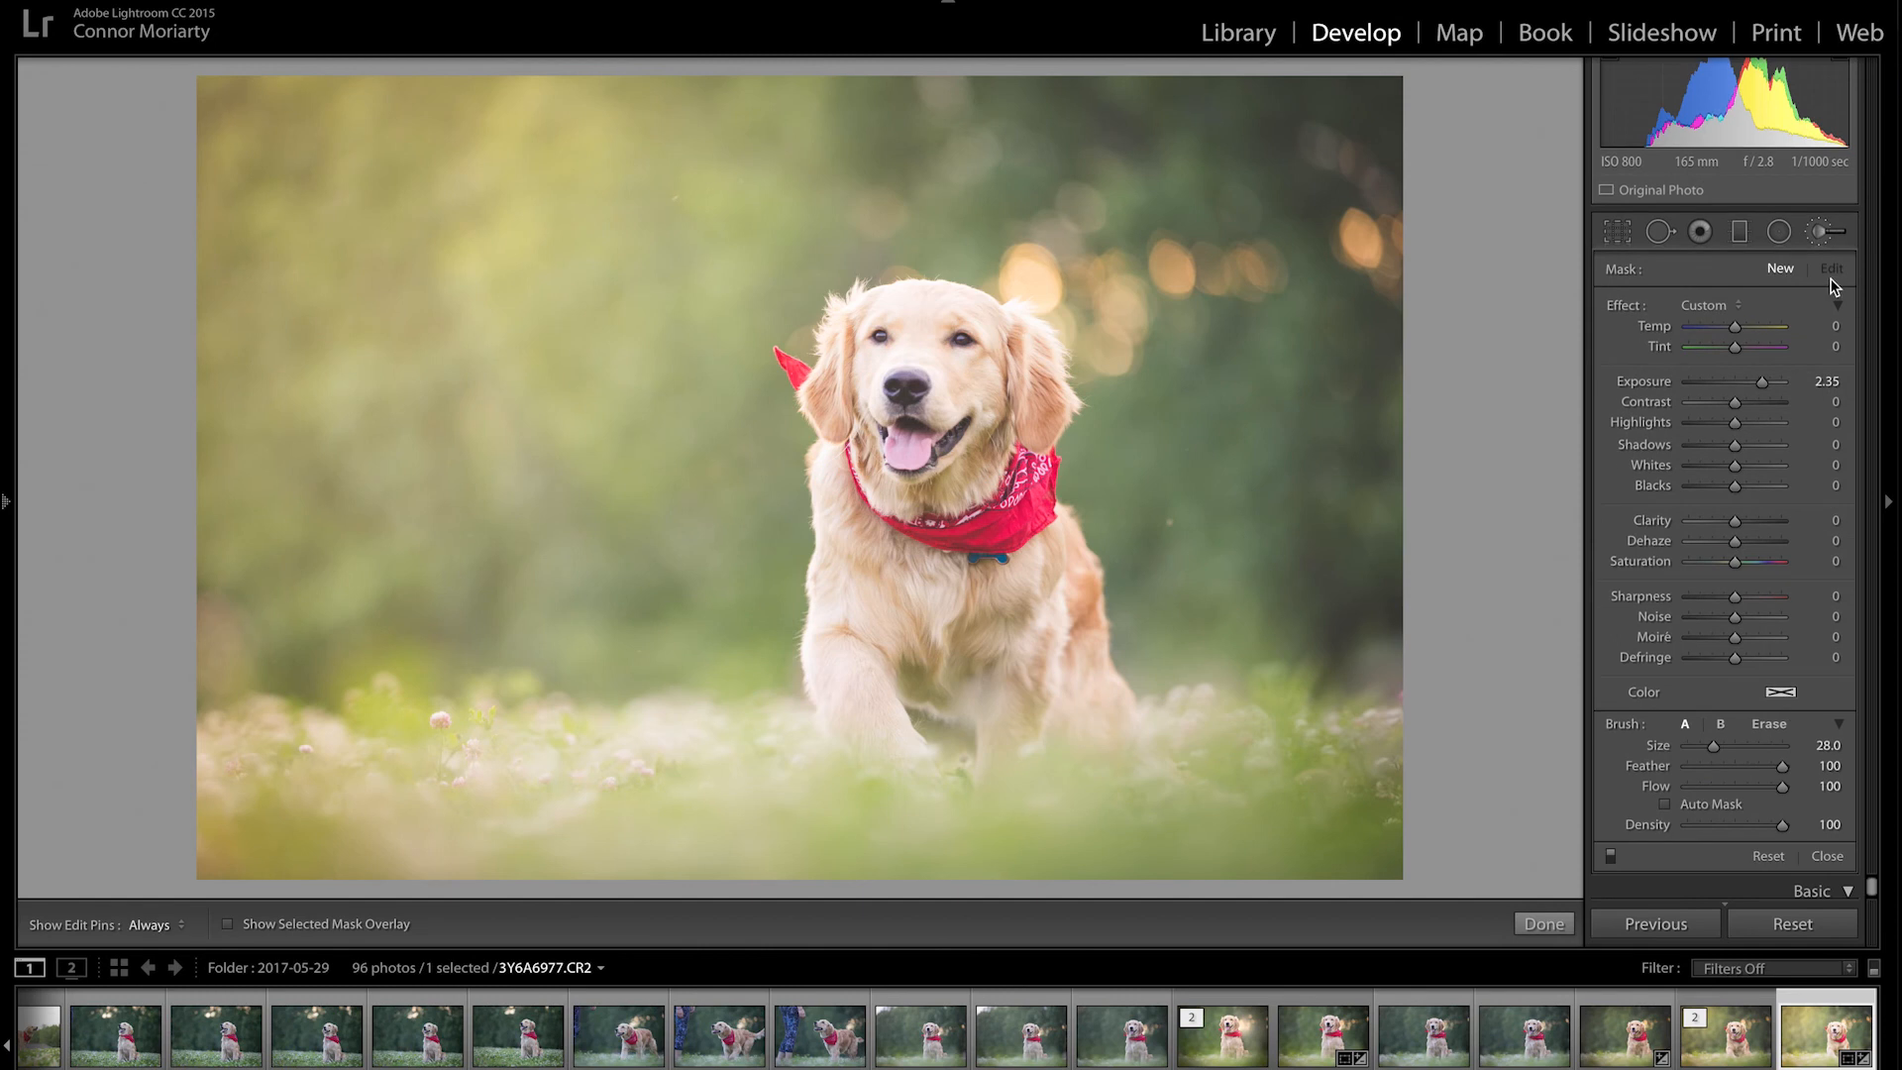
{"action": "mouse_move", "coordinate": [742, 183]}
{"action": "left_mouse_down"}
{"action": "mouse_move", "coordinate": [531, 551]}
{"action": "mouse_move", "coordinate": [476, 713]}
{"action": "left_mouse_up"}
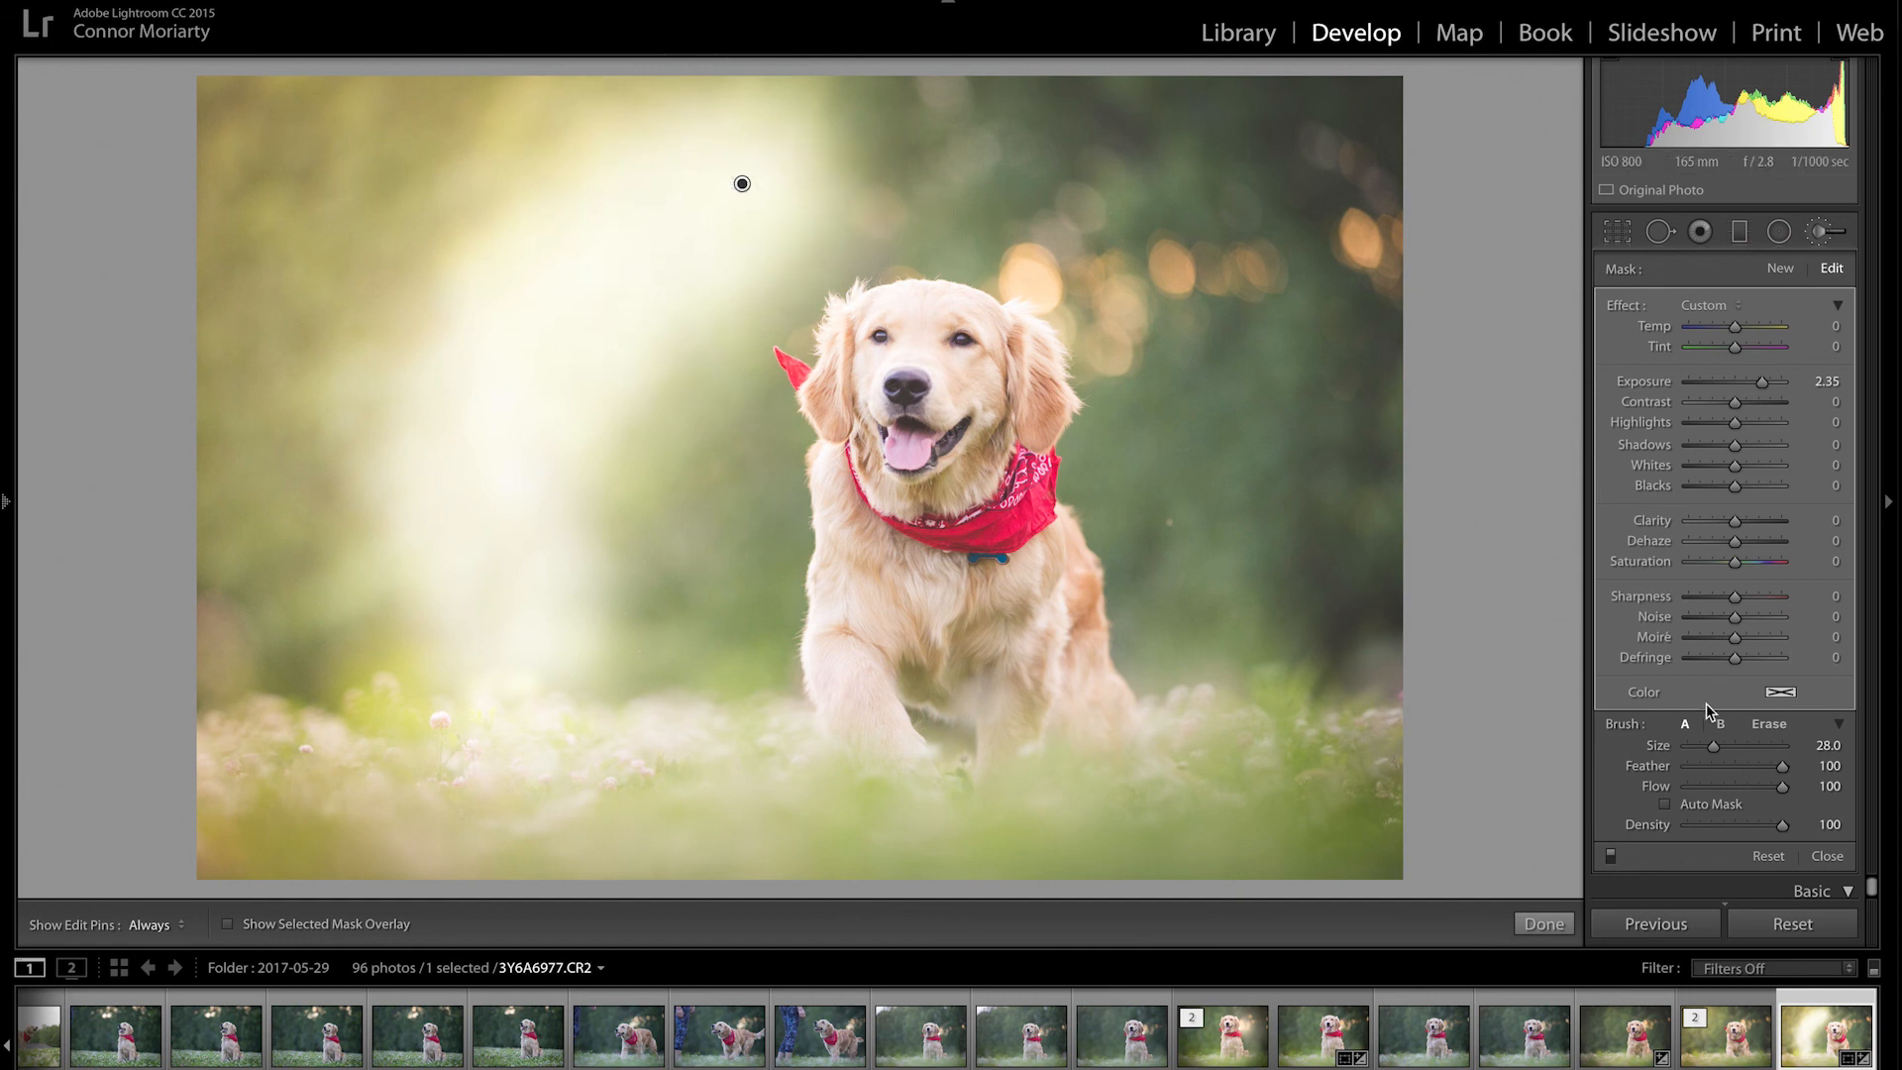
{"action": "key", "text": "h"}
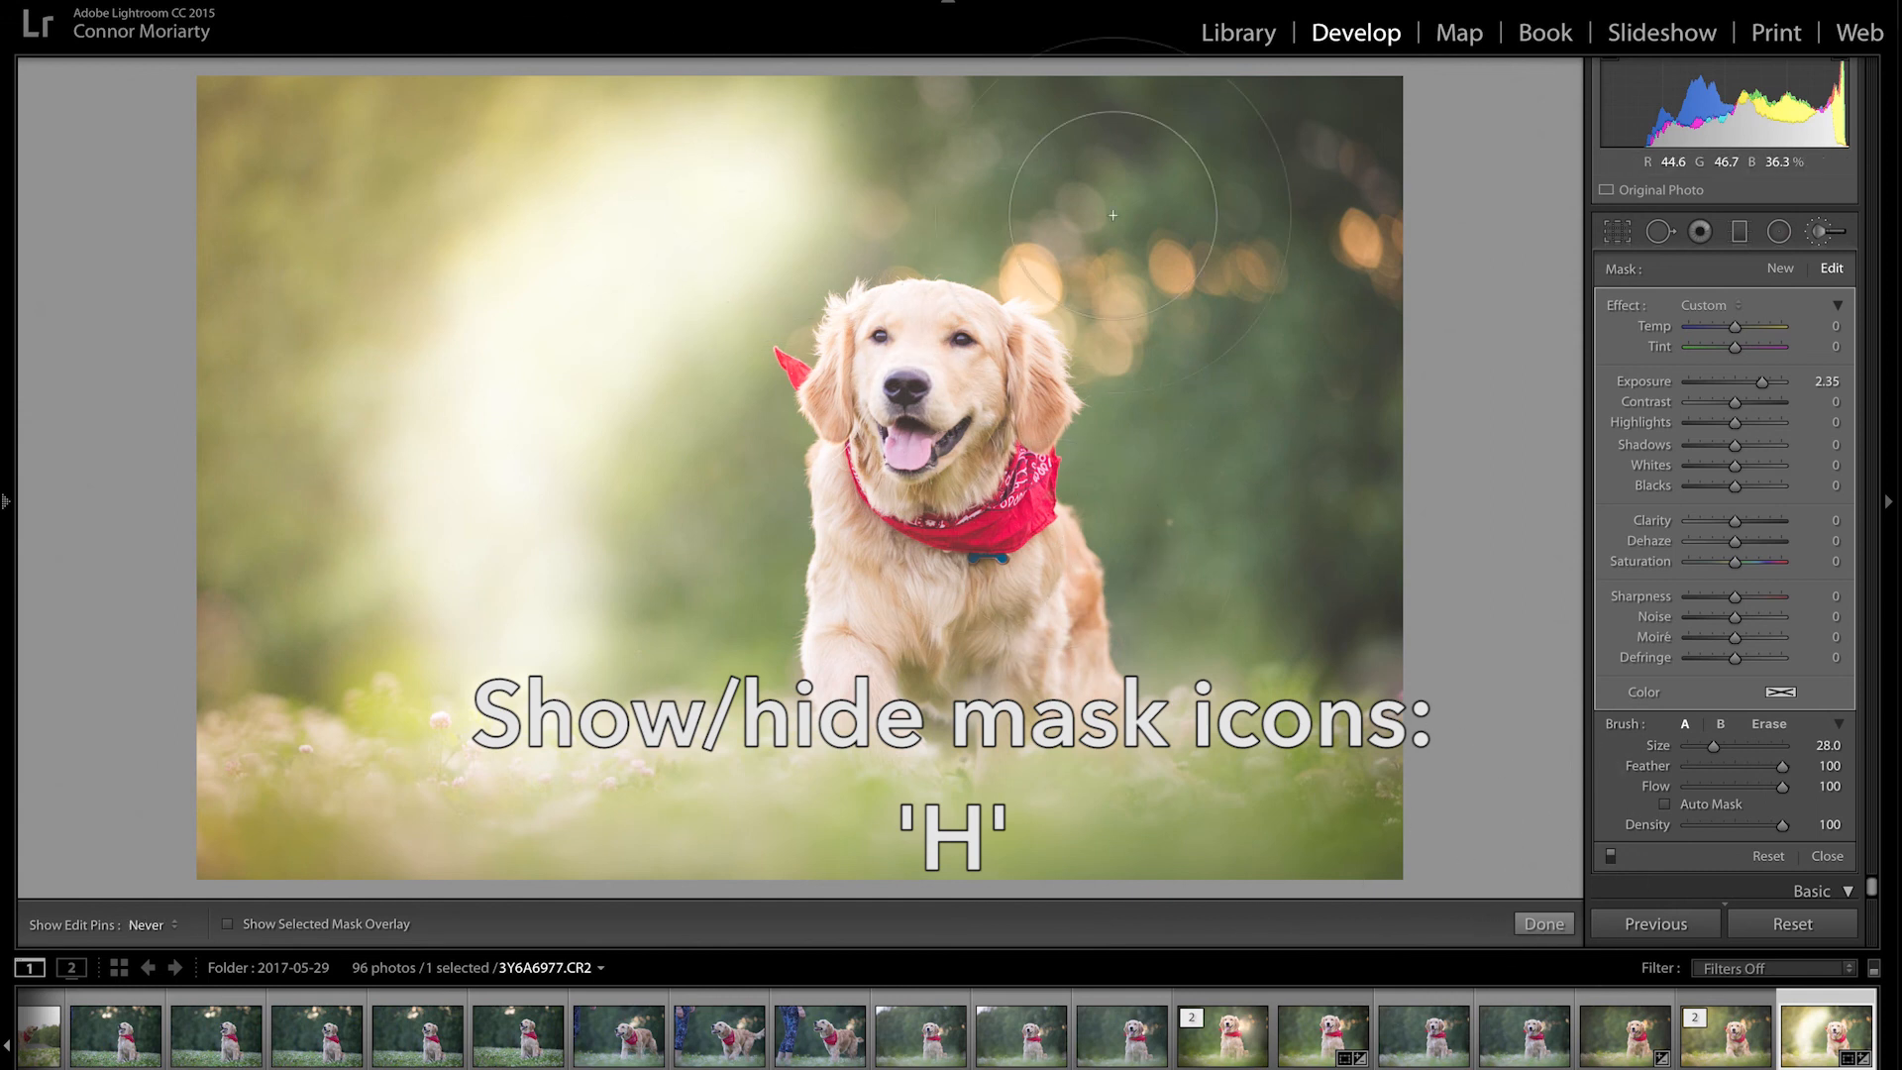
{"action": "left_click_drag", "start_coordinate": [1214, 242], "coordinate": [1229, 362]}
{"action": "mouse_move", "coordinate": [1228, 426]}
{"action": "left_mouse_down"}
{"action": "mouse_move", "coordinate": [1201, 699]}
{"action": "mouse_move", "coordinate": [1155, 560]}
{"action": "mouse_move", "coordinate": [1202, 531]}
{"action": "mouse_move", "coordinate": [1105, 487]}
{"action": "left_mouse_up"}
{"action": "key", "text": "h"}
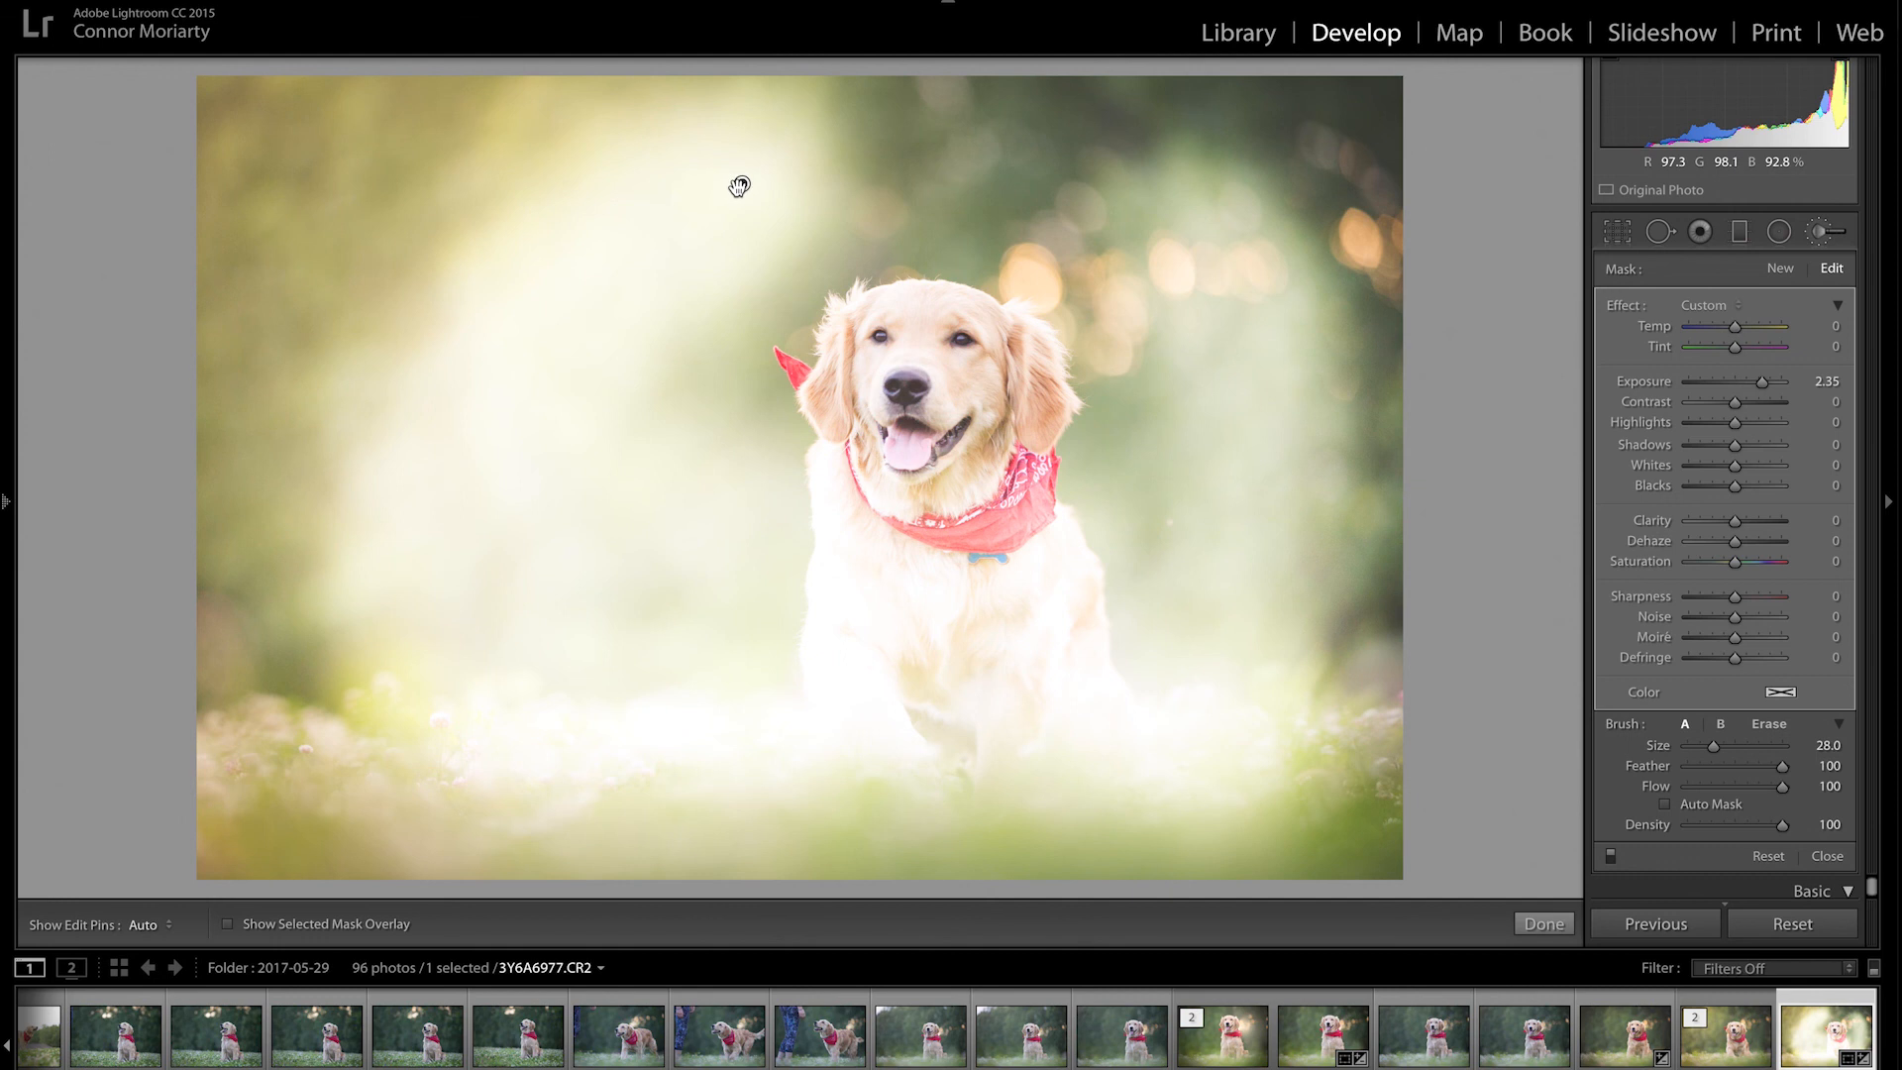
{"action": "key", "text": "Delete"}
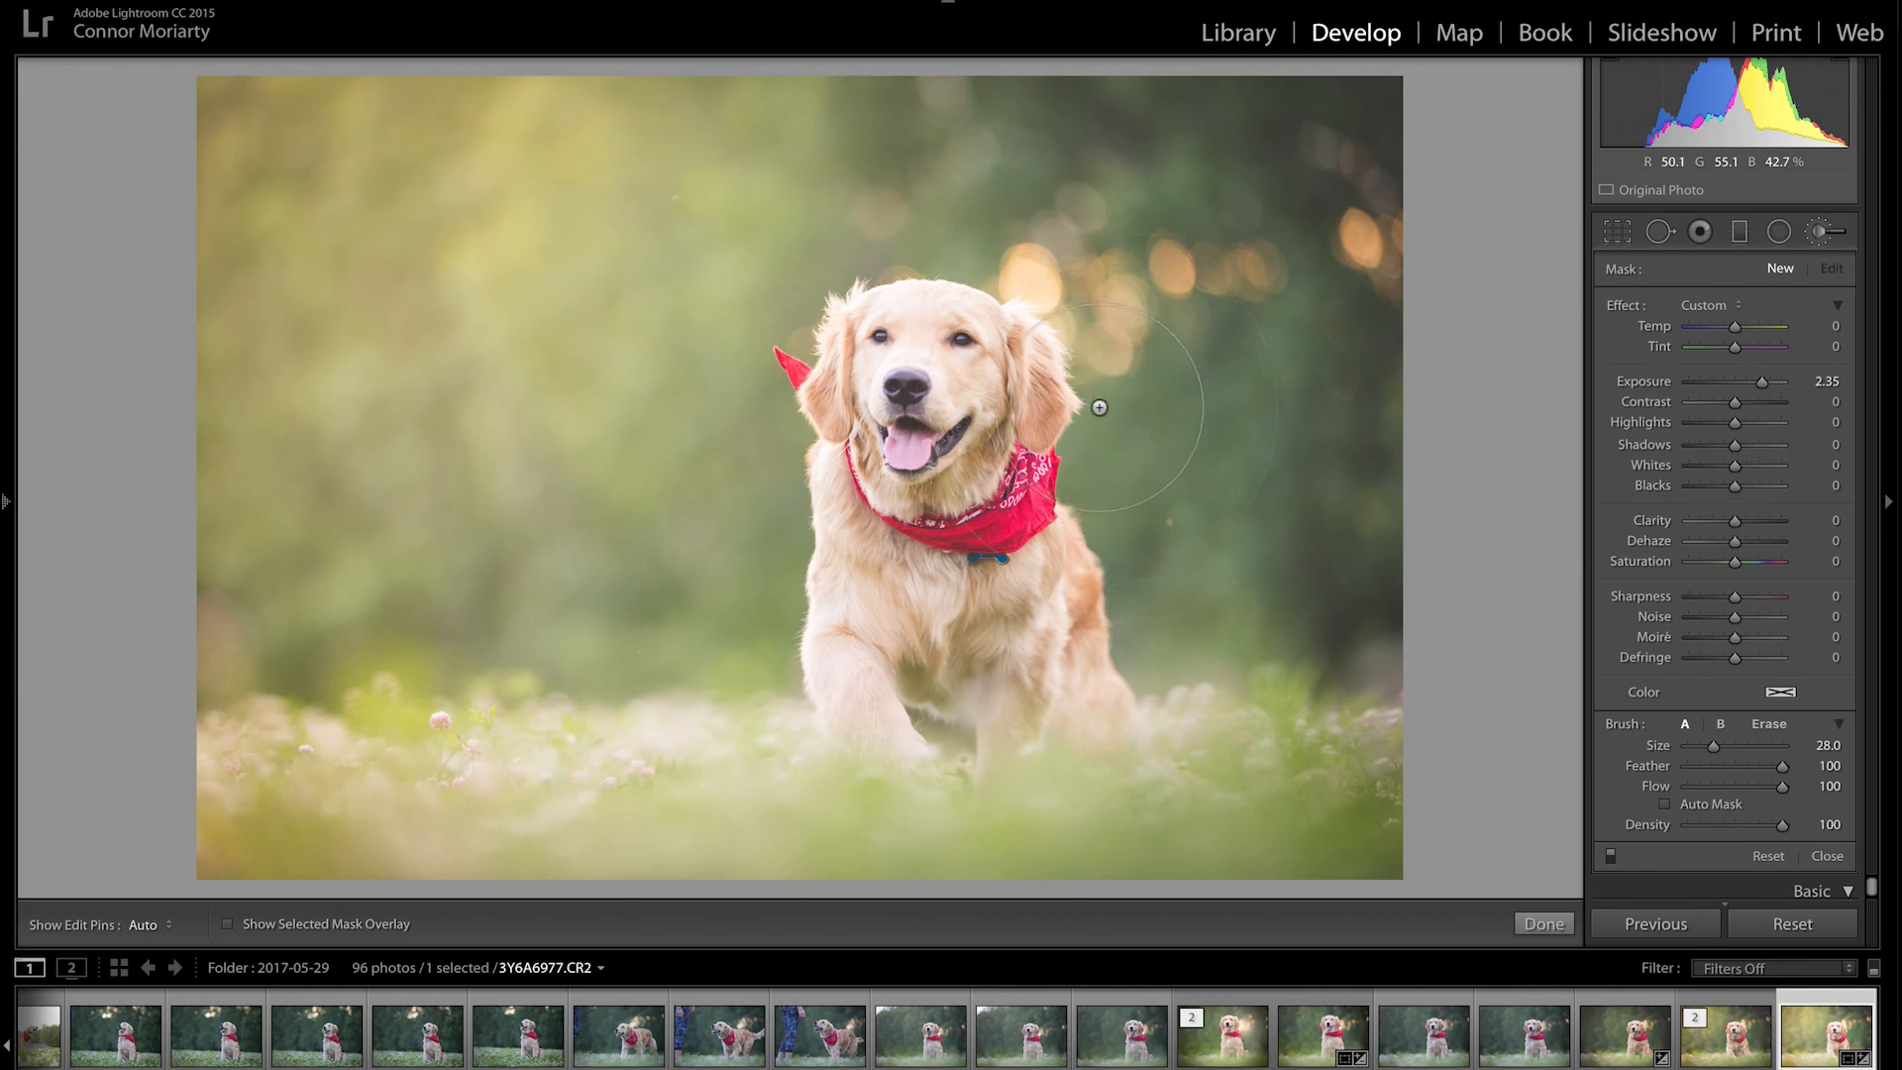
Step: Make the adjustment brush much larger
{"action": "scroll", "coordinate": [753, 386], "scroll_direction": "down", "scroll_amount": 4}
{"action": "scroll", "coordinate": [681, 379], "scroll_direction": "down", "scroll_amount": 2}
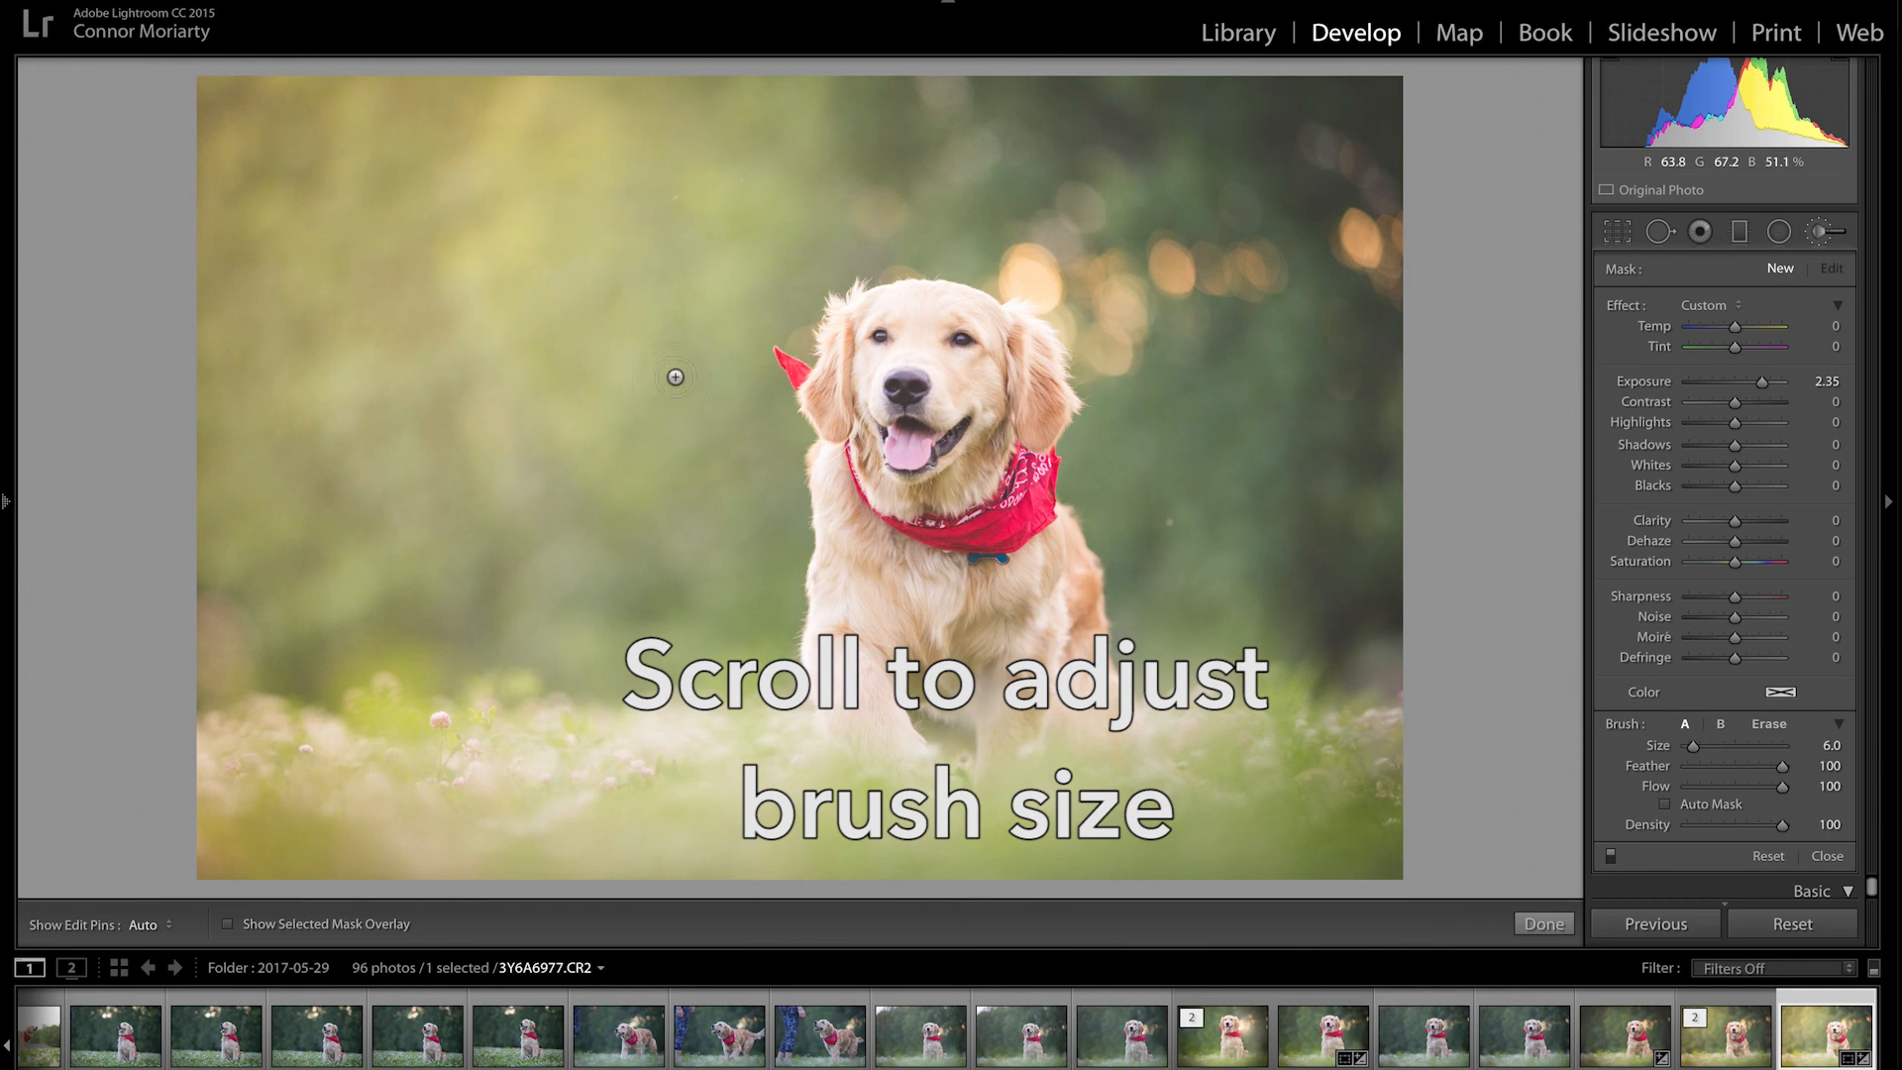
{"action": "scroll", "coordinate": [585, 319], "scroll_direction": "up", "scroll_amount": 8}
{"action": "scroll", "coordinate": [525, 347], "scroll_direction": "down", "scroll_amount": 4}
{"action": "scroll", "coordinate": [555, 387], "scroll_direction": "down", "scroll_amount": 3}
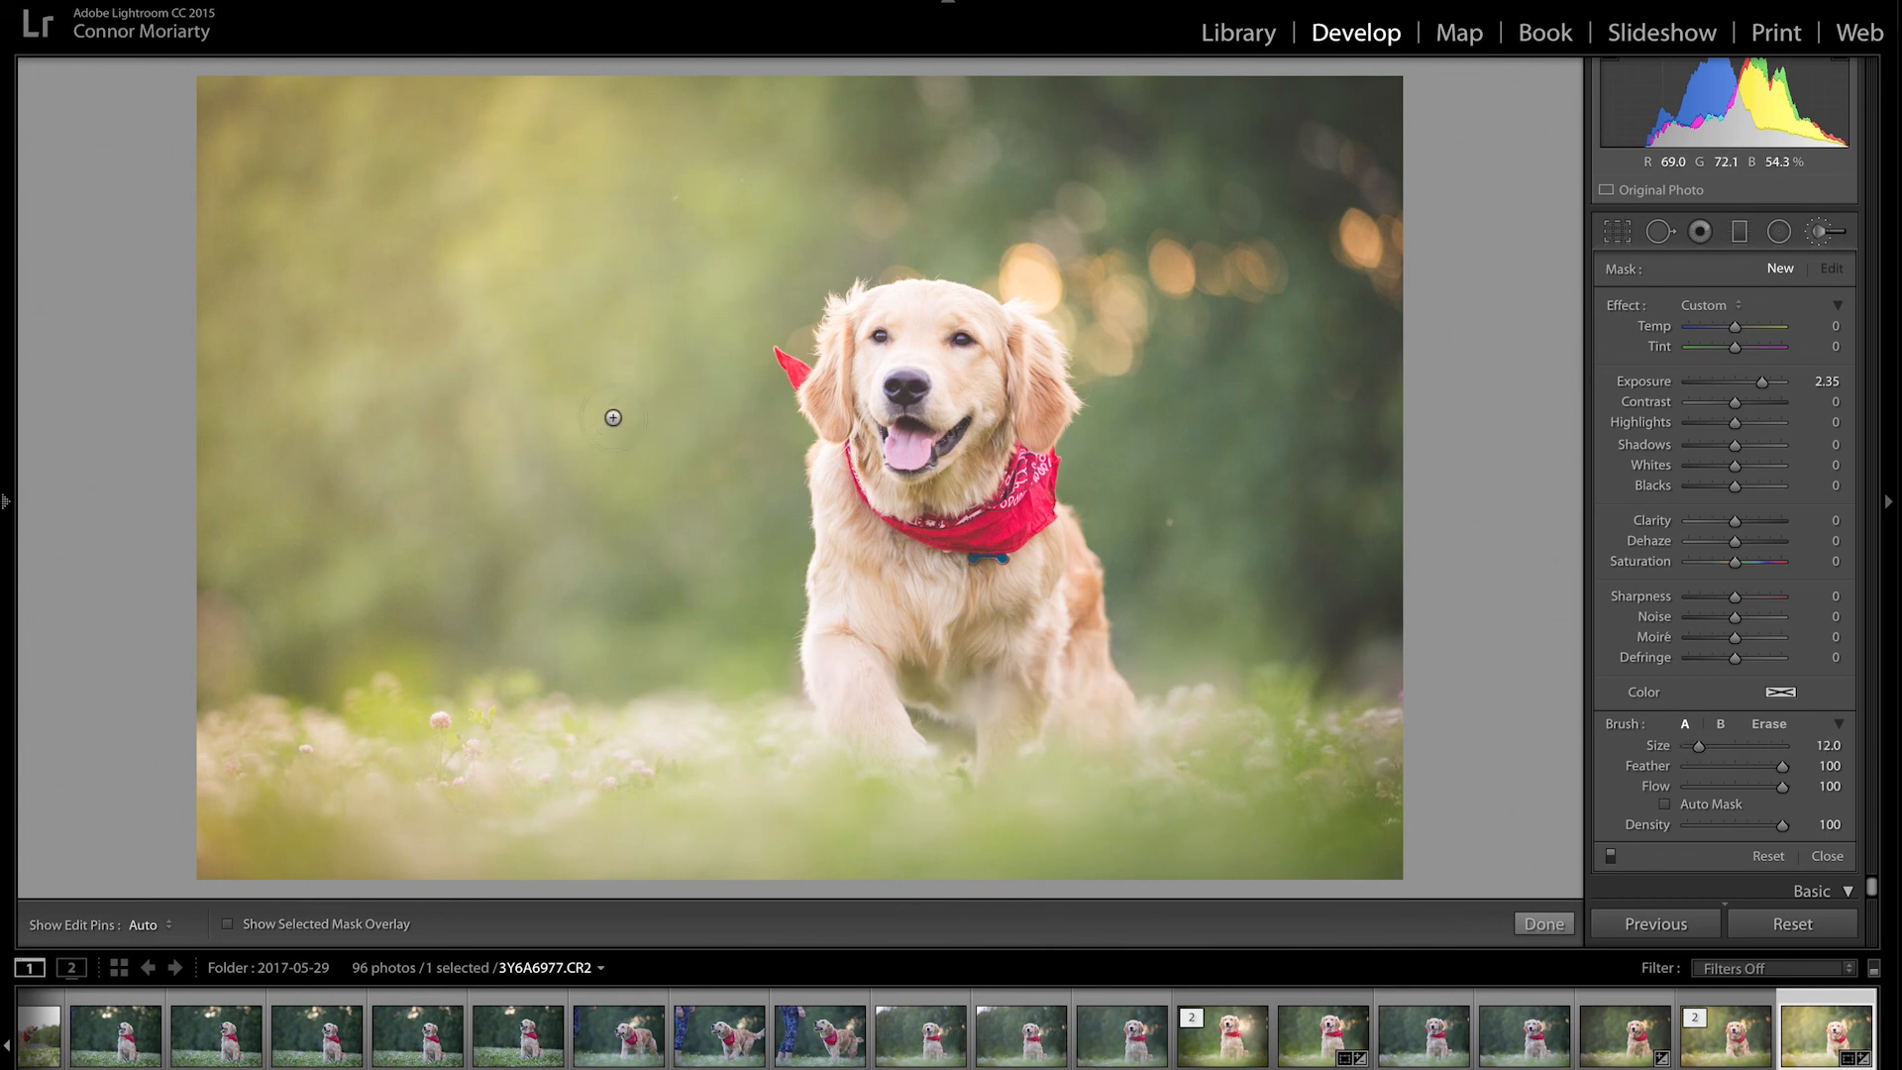
{"action": "scroll", "coordinate": [642, 419], "scroll_direction": "up", "scroll_amount": 4}
{"action": "left_click_drag", "start_coordinate": [1711, 746], "coordinate": [1714, 745]}
{"action": "scroll", "coordinate": [909, 391], "scroll_direction": "up", "scroll_amount": 4}
{"action": "scroll", "coordinate": [903, 397], "scroll_direction": "down", "scroll_amount": 4}
Step: Paint a brightening stroke over the dog's head, then undo it
{"action": "left_click_drag", "start_coordinate": [929, 387], "coordinate": [926, 337]}
{"action": "scroll", "coordinate": [1071, 763], "scroll_direction": "down", "scroll_amount": 1}
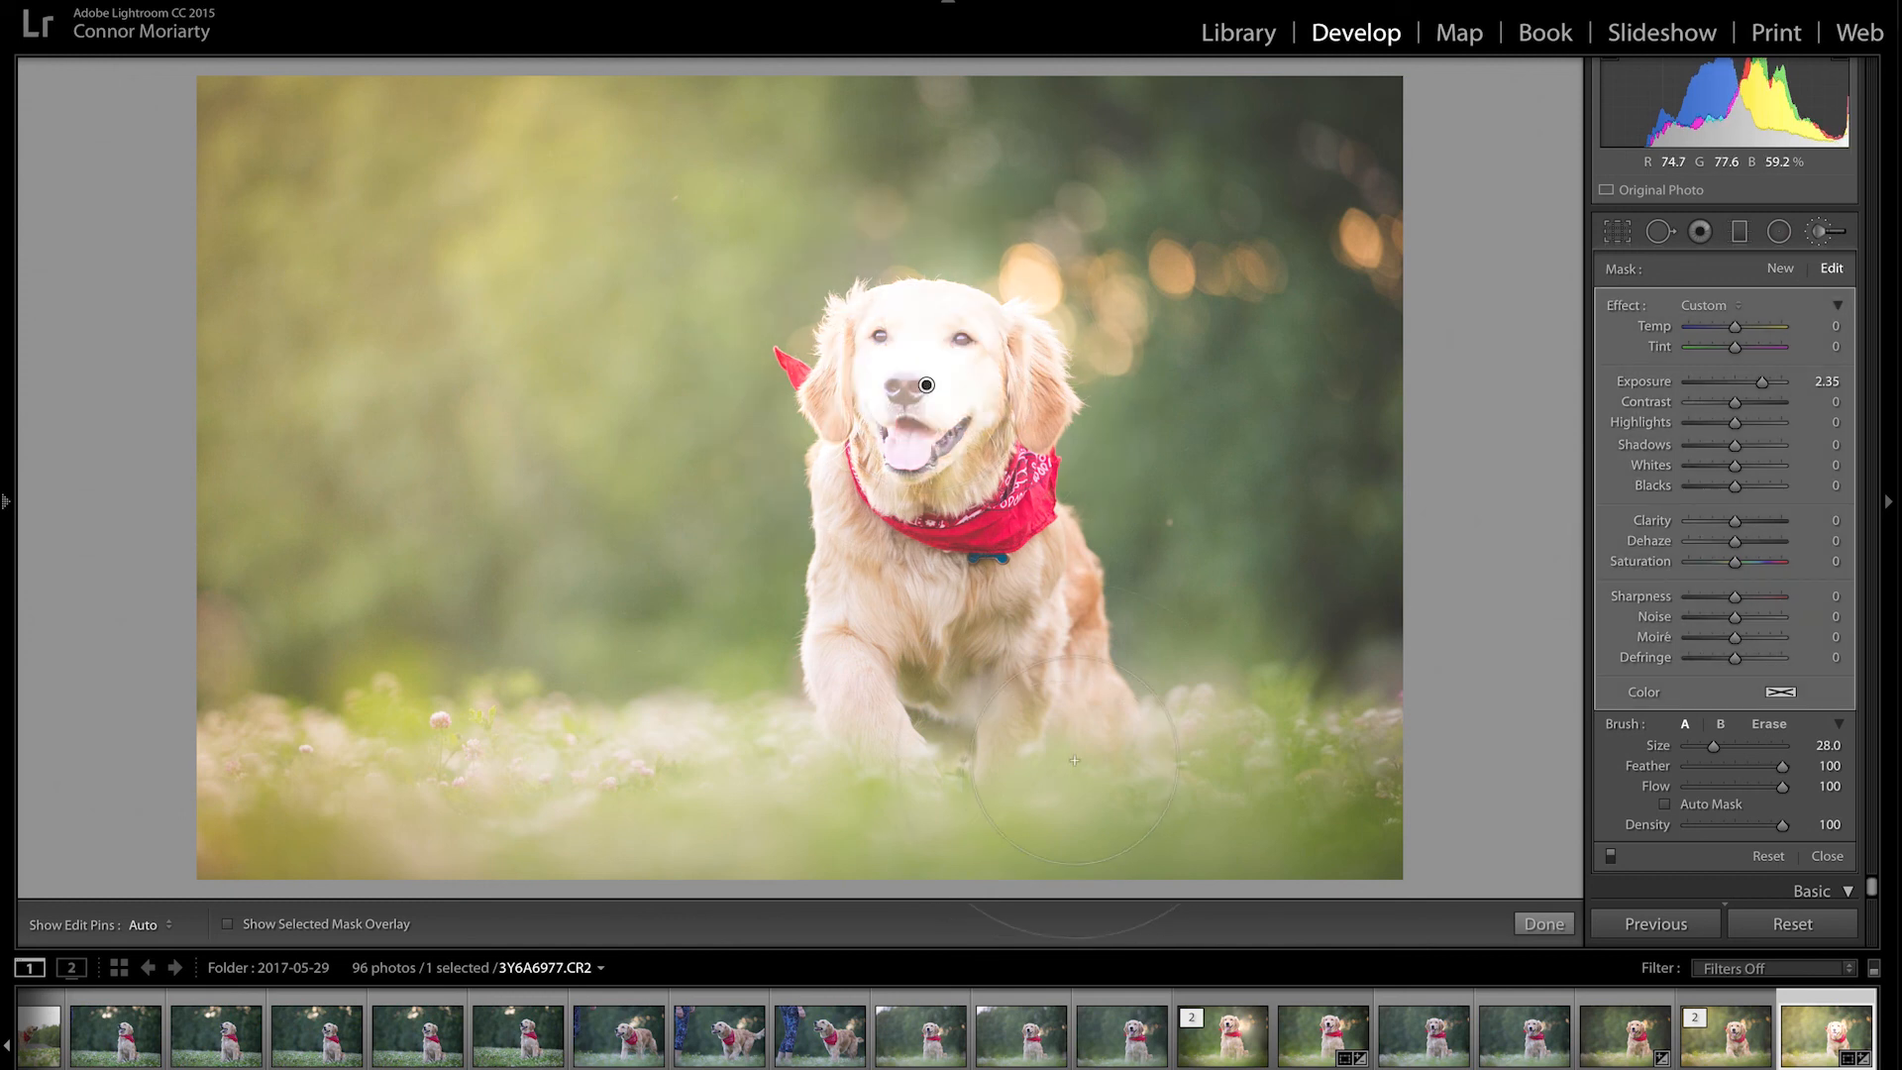
{"action": "key", "text": "ctrl+z"}
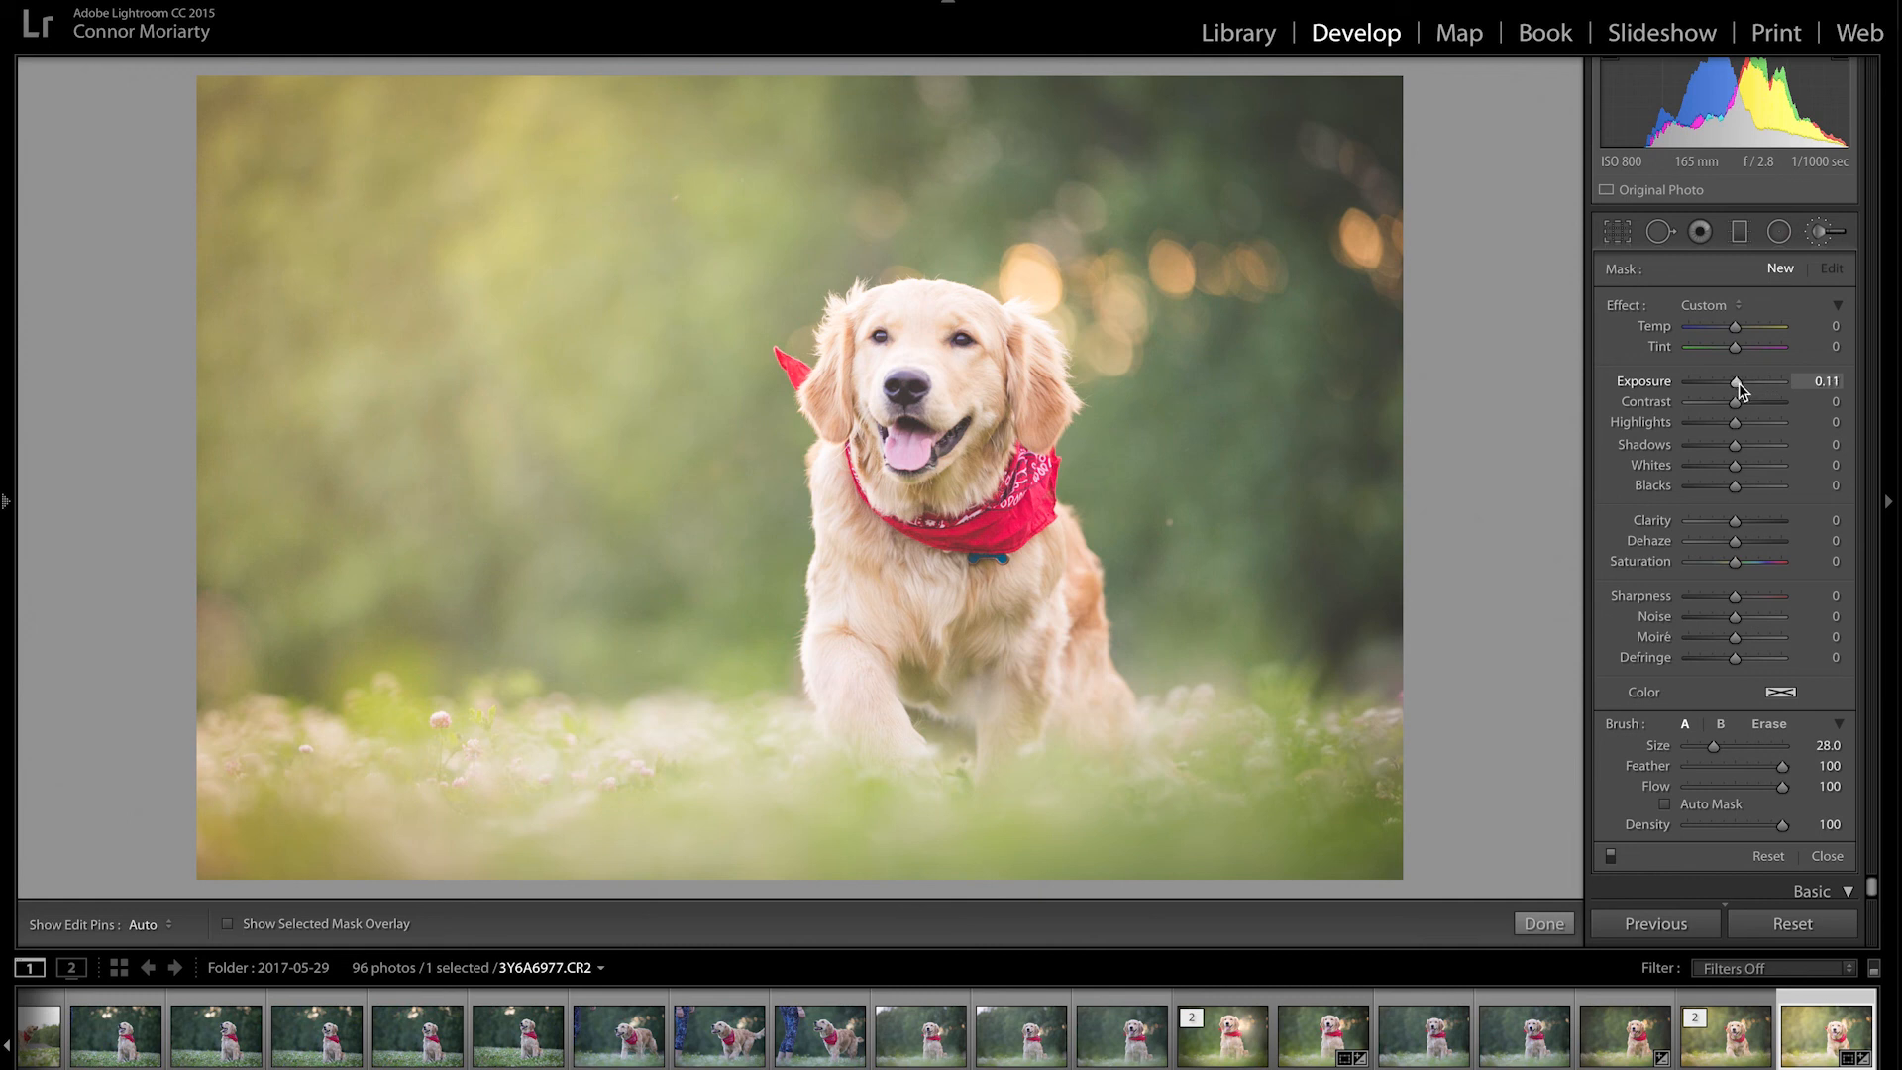
Step: Paint a +0.05 Exposure brush stroke over the right-hand bokeh behind the dog, checking its mask overlay
{"action": "left_click_drag", "start_coordinate": [1738, 385], "coordinate": [1735, 384]}
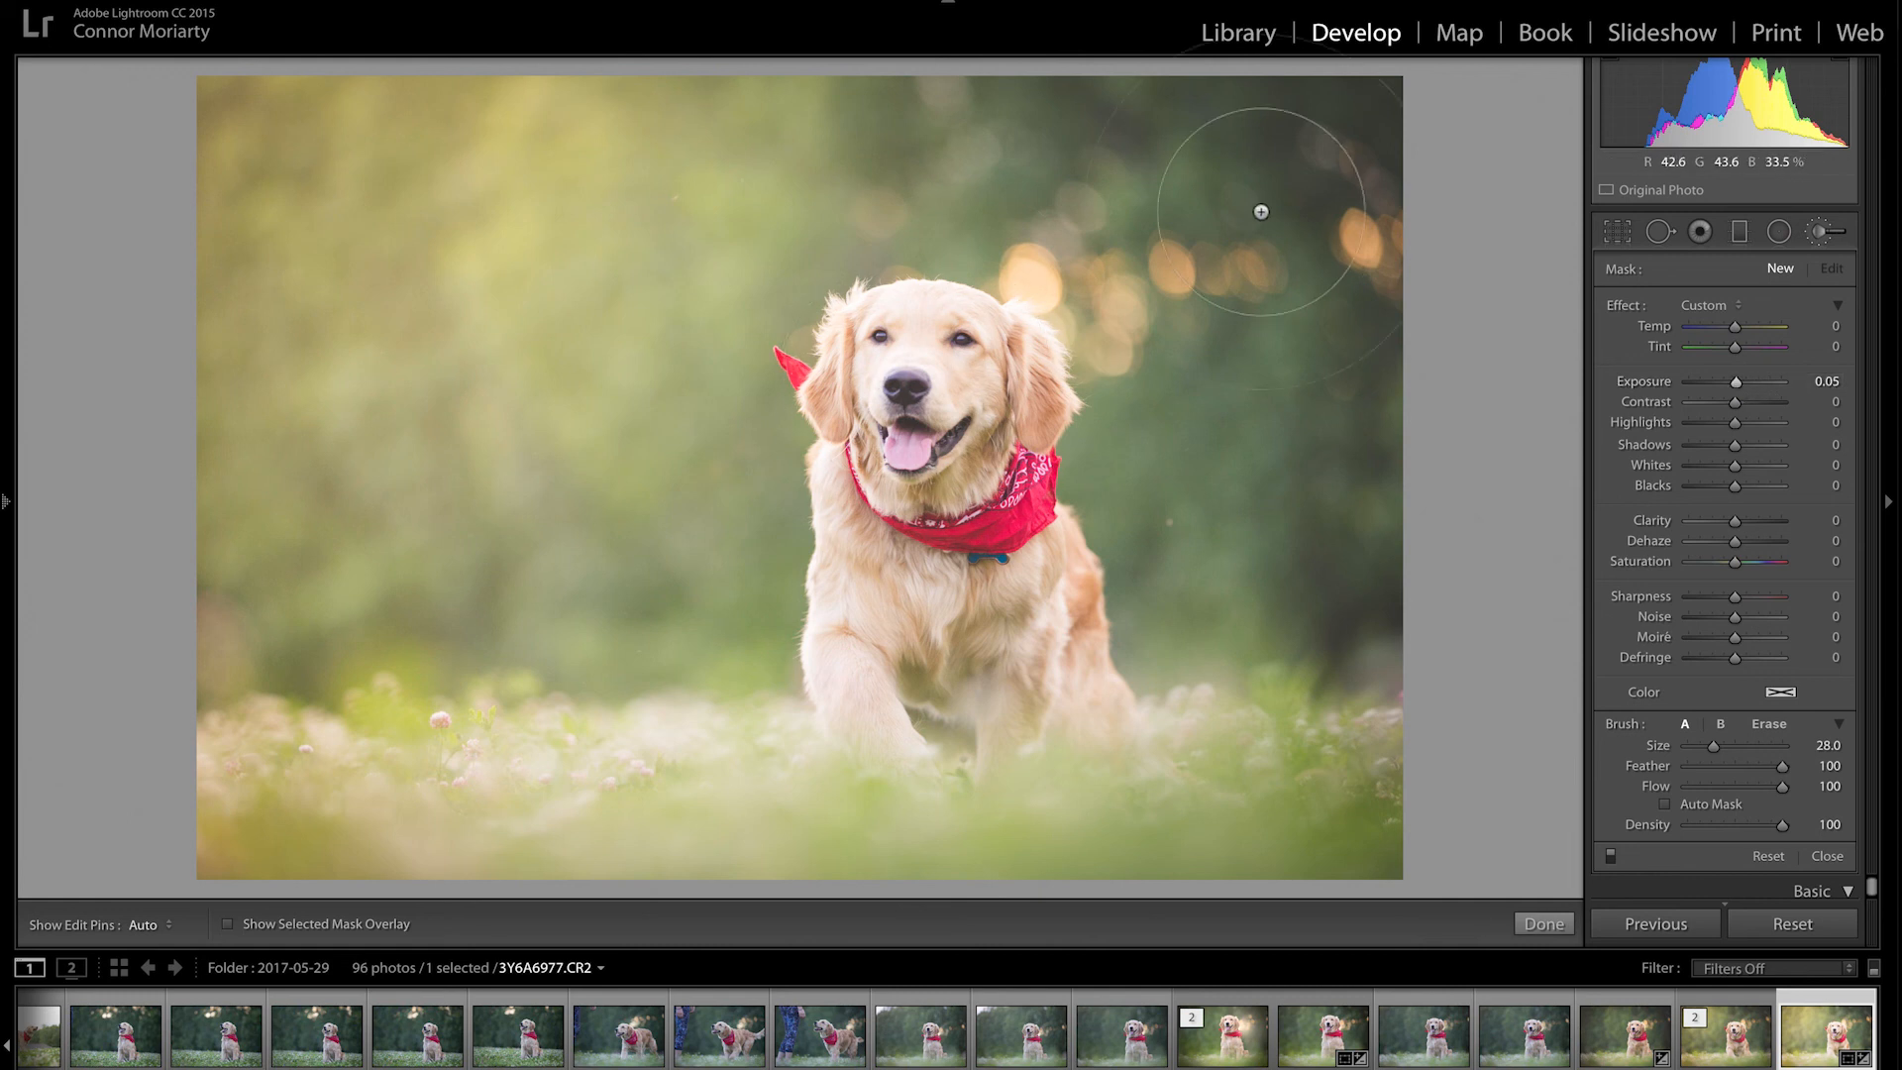
{"action": "key", "text": "h"}
{"action": "mouse_move", "coordinate": [1309, 428]}
{"action": "left_mouse_down"}
{"action": "mouse_move", "coordinate": [1083, 157]}
{"action": "mouse_move", "coordinate": [1210, 182]}
{"action": "mouse_move", "coordinate": [1321, 561]}
{"action": "mouse_move", "coordinate": [1369, 546]}
{"action": "left_mouse_up"}
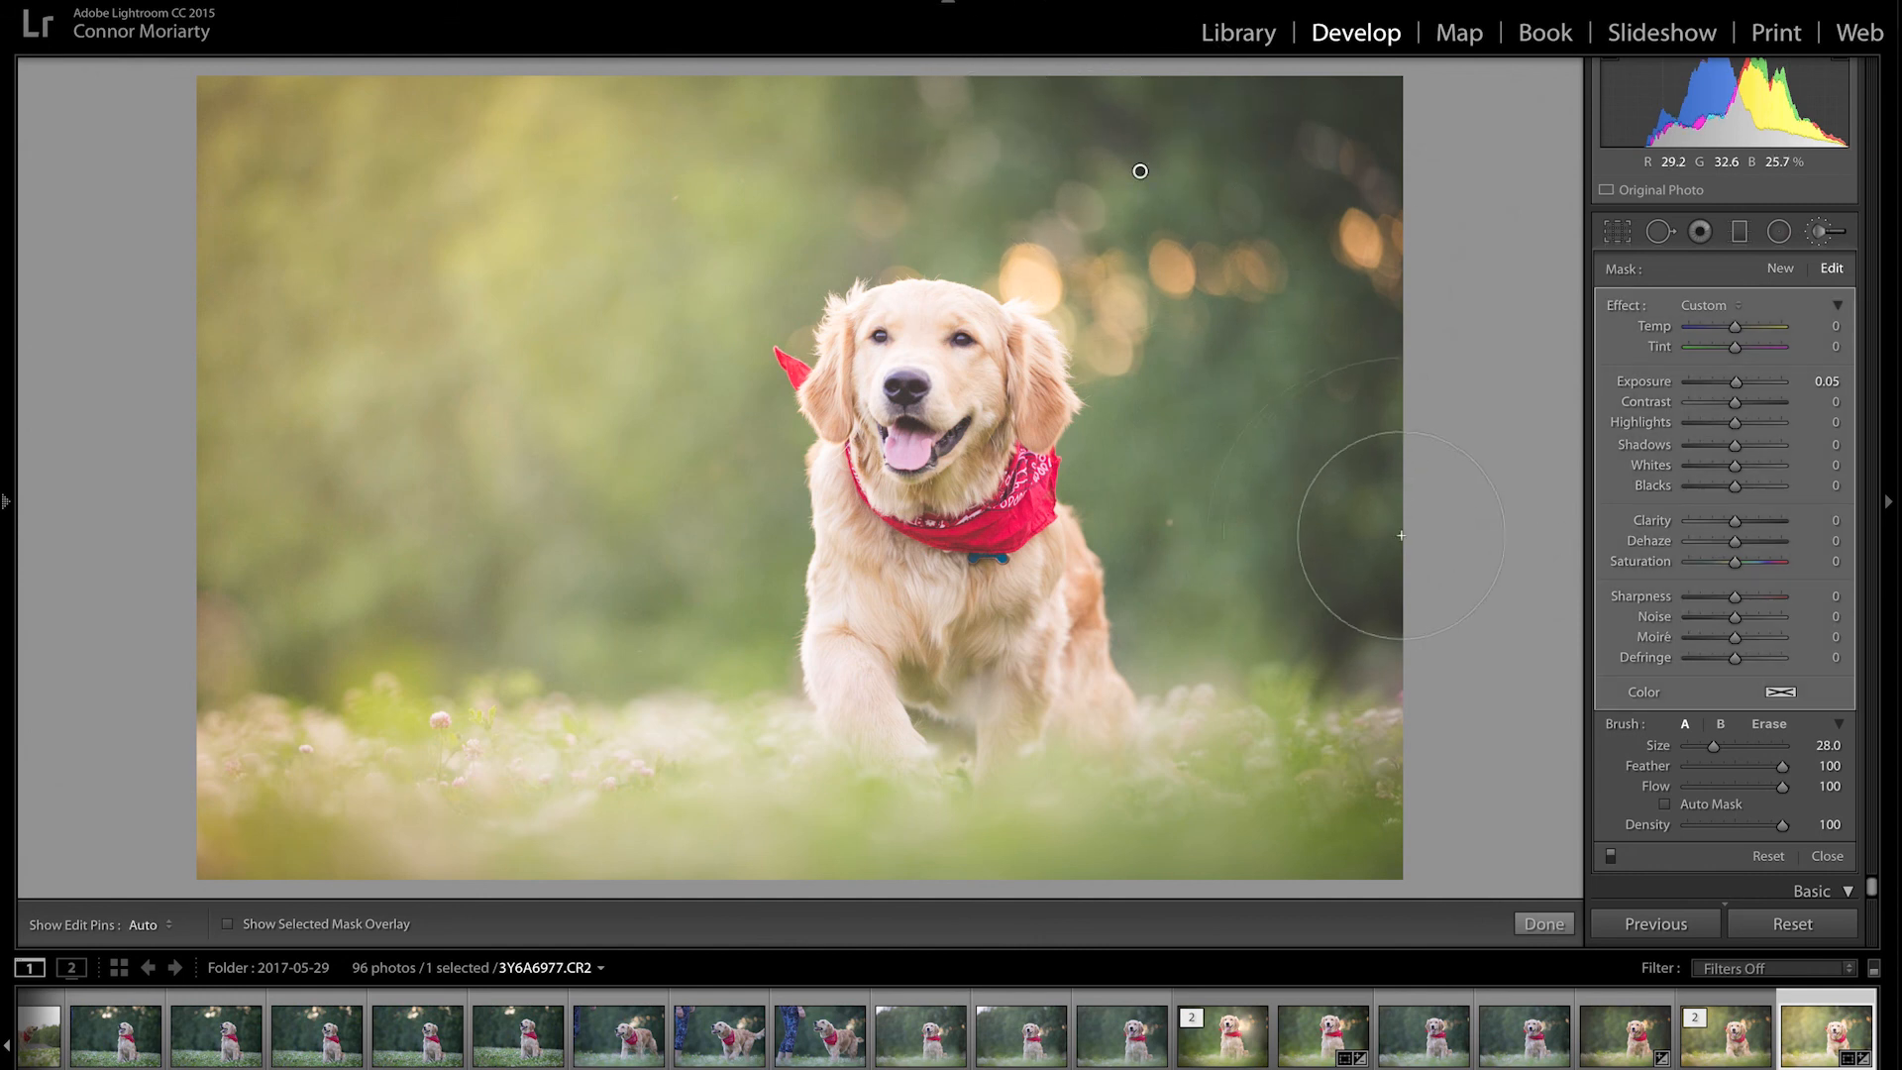
{"action": "key", "text": "o"}
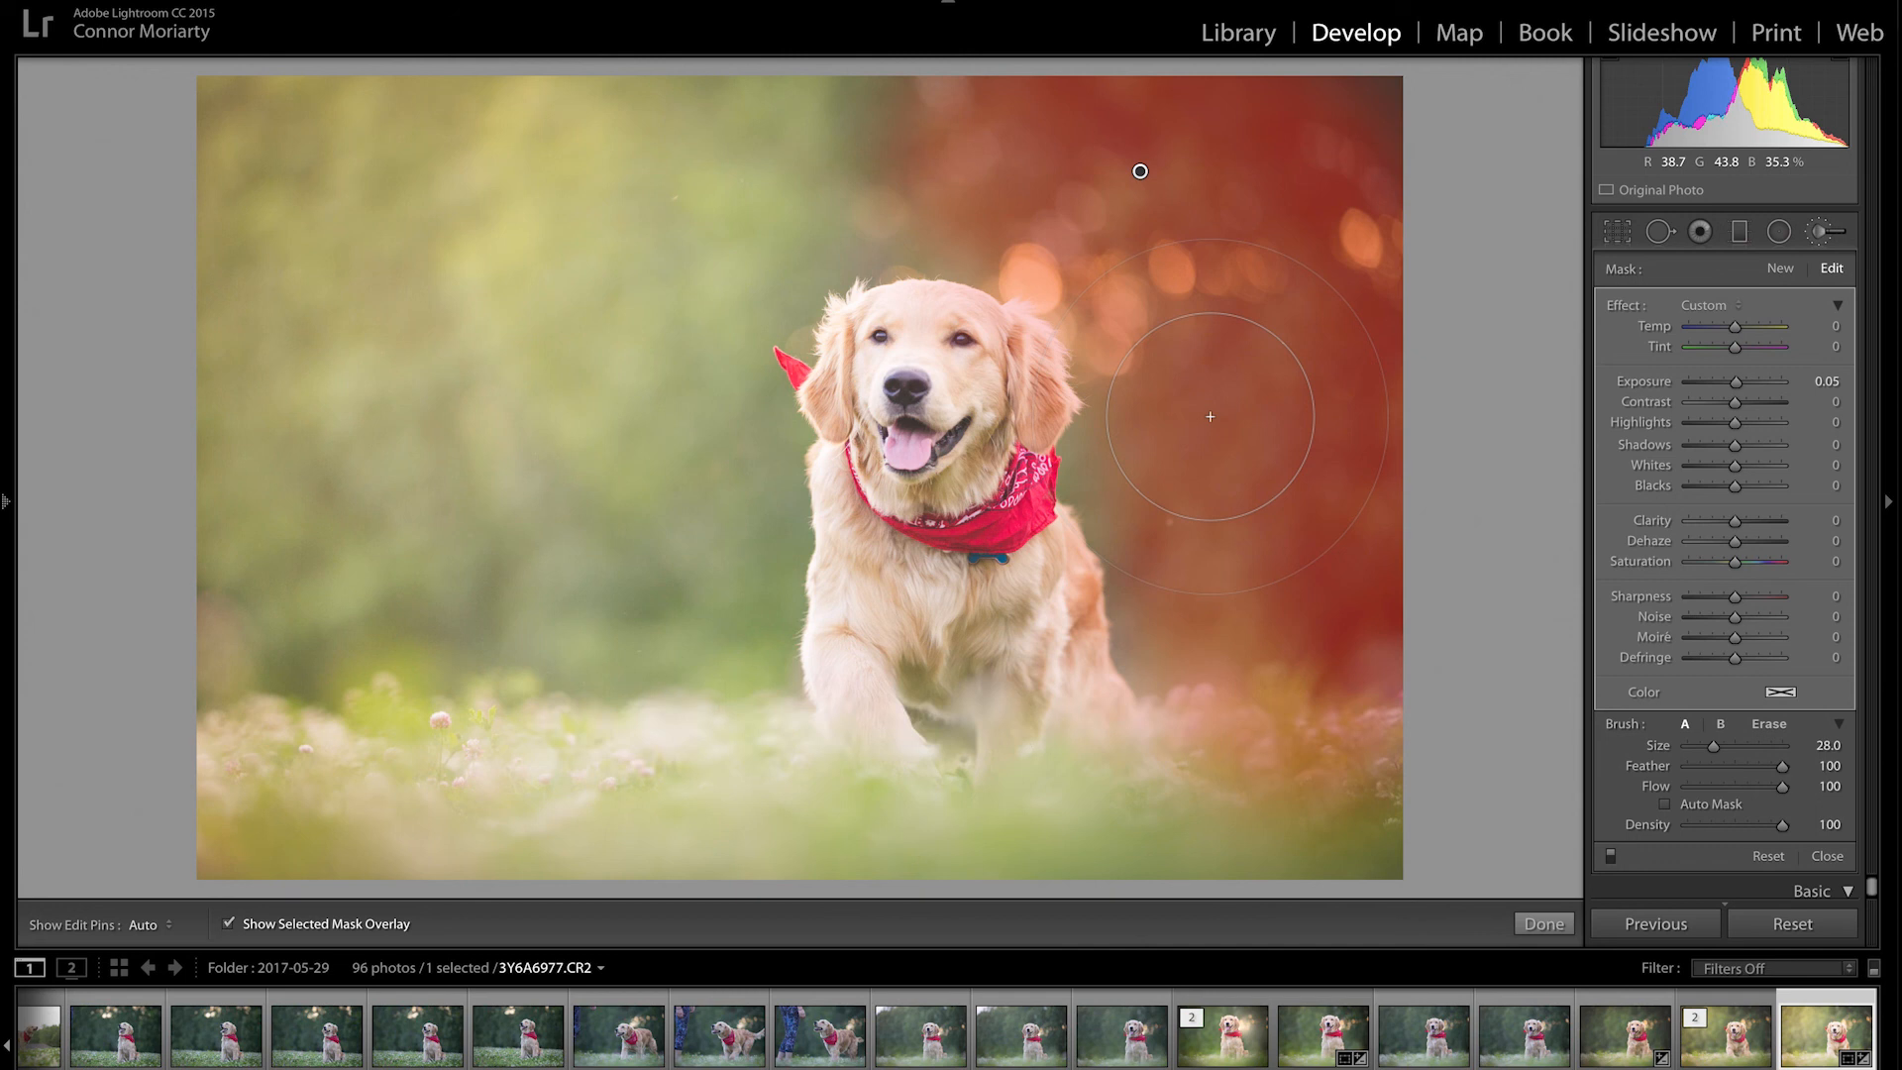
{"action": "key", "text": "o"}
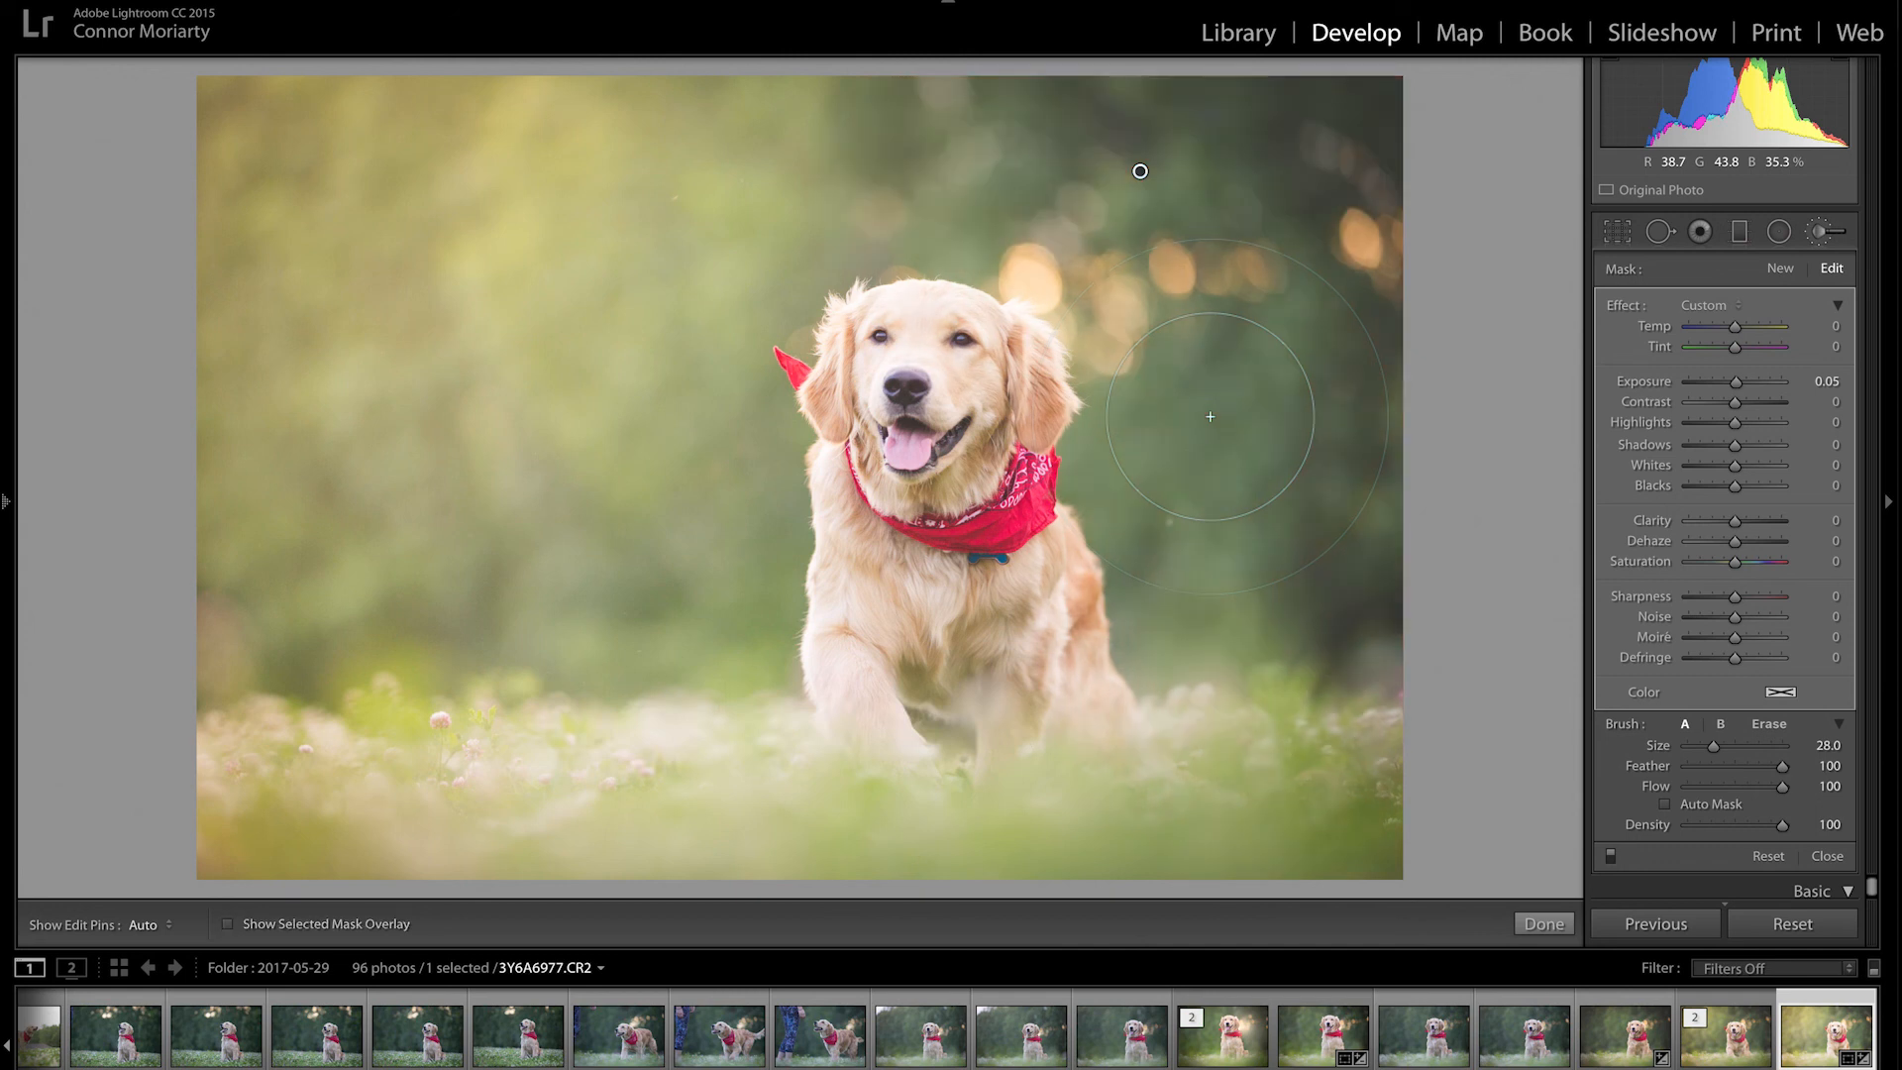